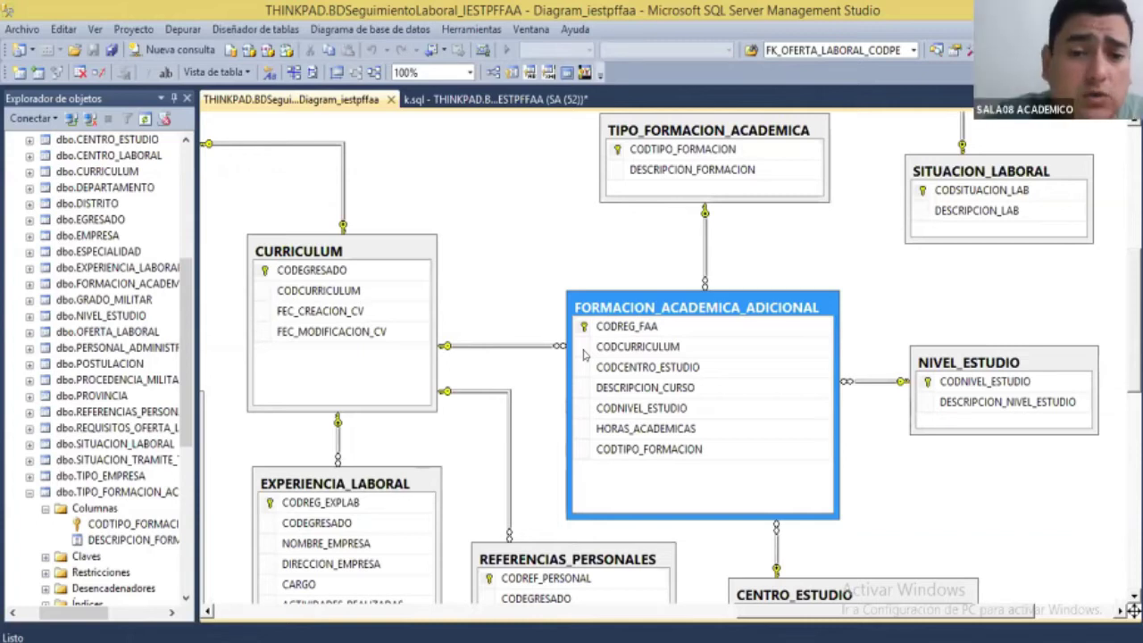
Examine the study centre and level codes of FORMACION_ACADEMICA_ADICIONAL and the CODSITUACION_TRAMITE and CODSITUACION_LAB columns of EGRESADO.
left_click(616, 367)
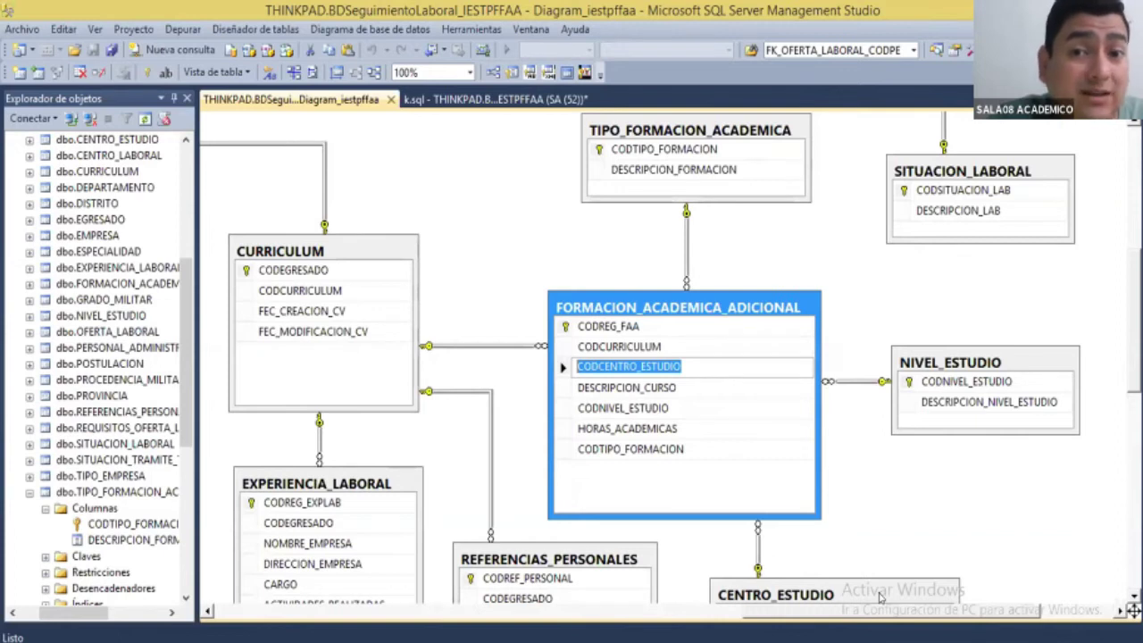
scroll(880, 597, "down", 1)
key("Down")
key("Down")
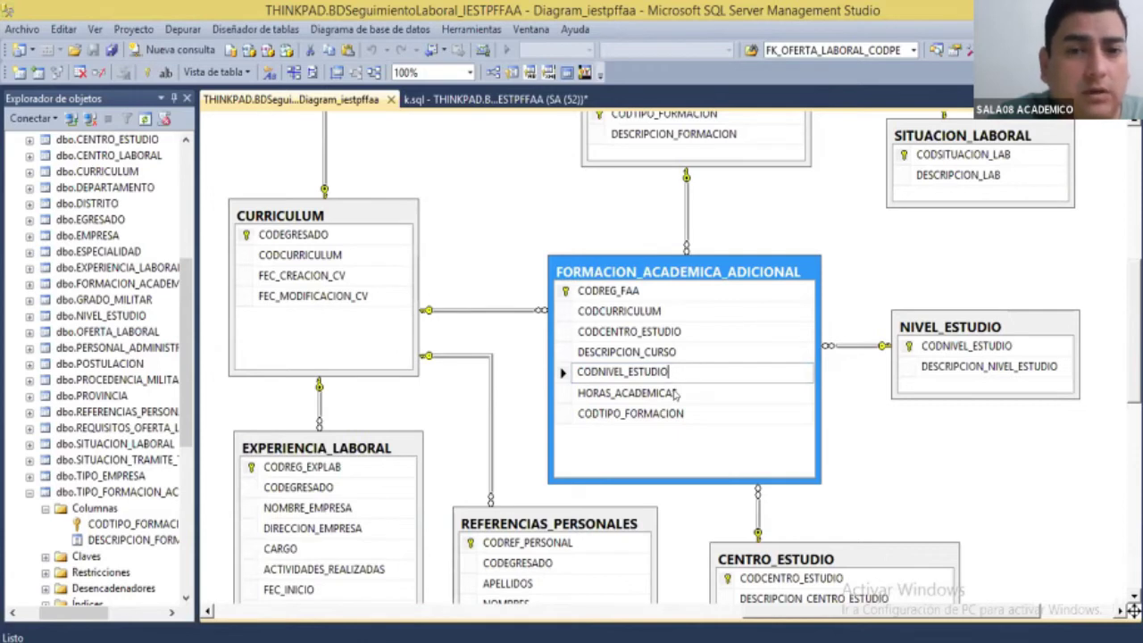
key("shift+Home")
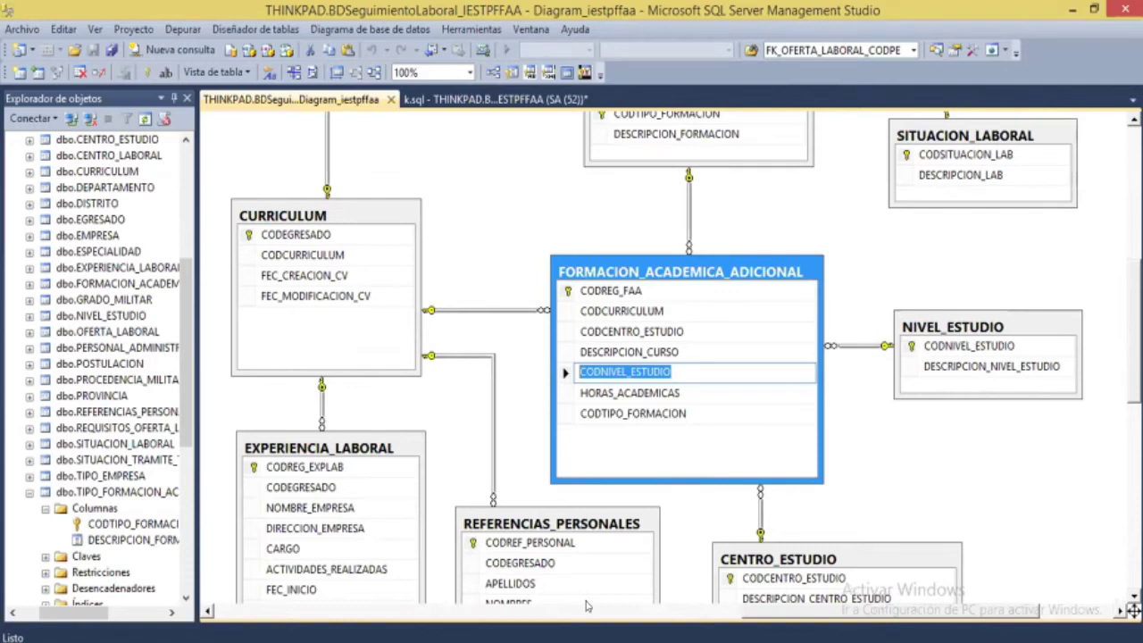
left_click(588, 606)
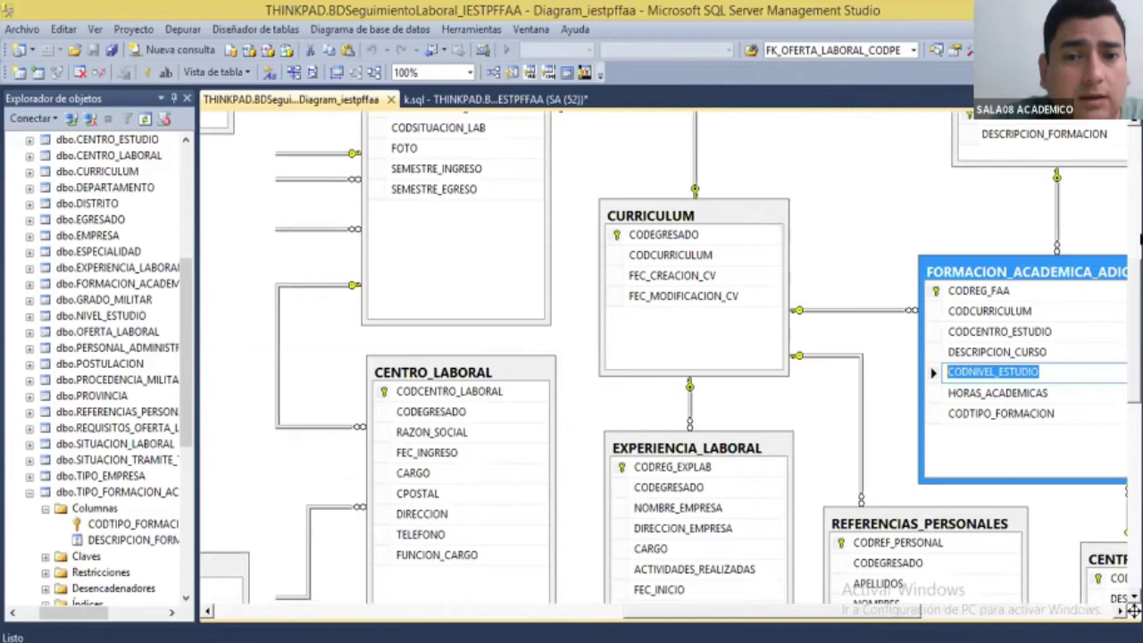
left_click(1137, 194)
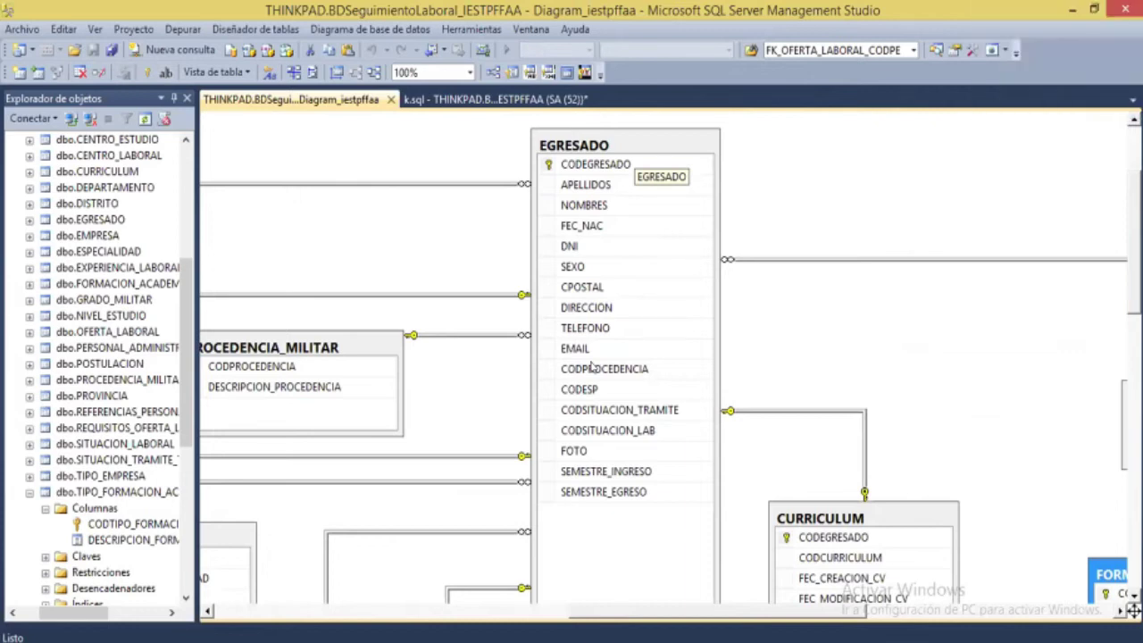
left_click(602, 411)
key("Down")
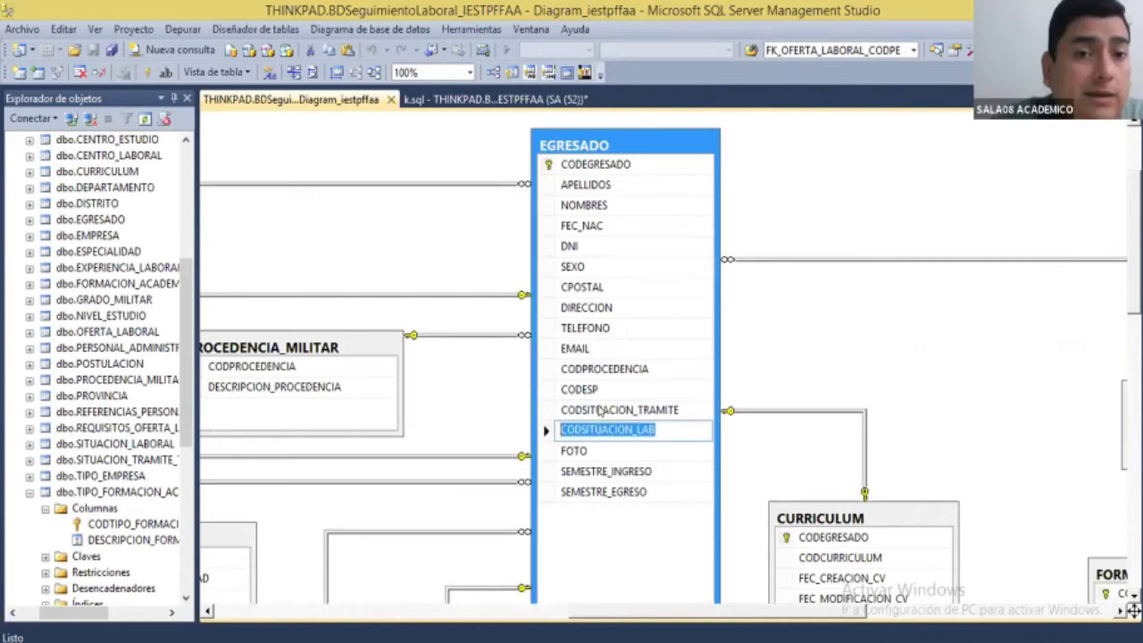
left_click(682, 408)
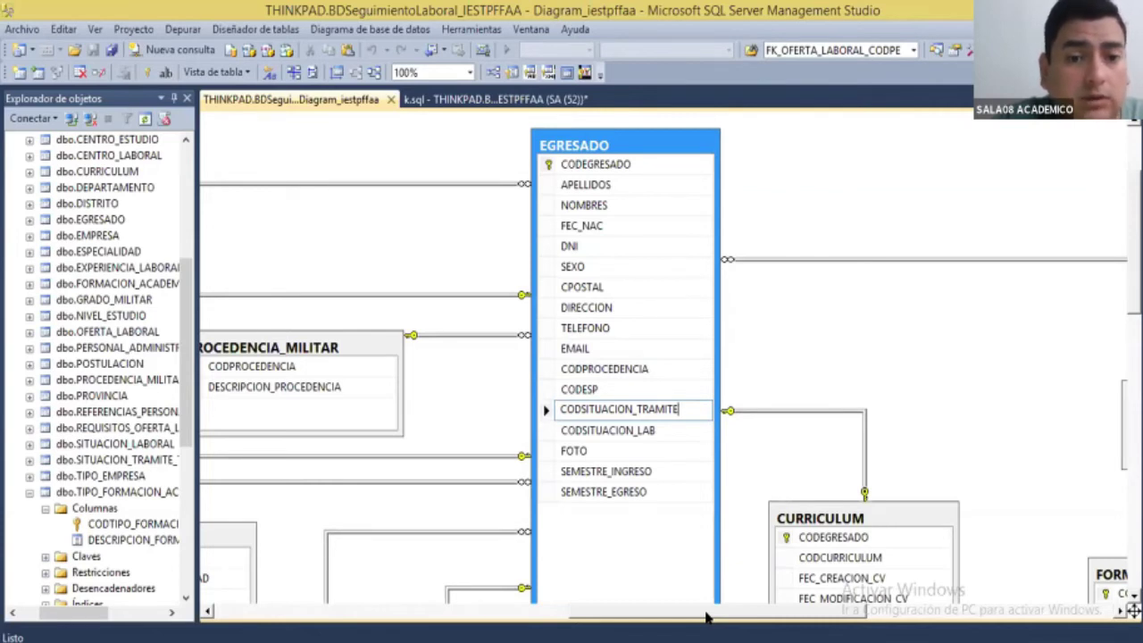
Examine how CURRICULUM relates to FORMACION_ACADEMICA_ADICIONAL in the diagram, including the CODCURRICULUM column.
left_click_drag(705, 616, 813, 616)
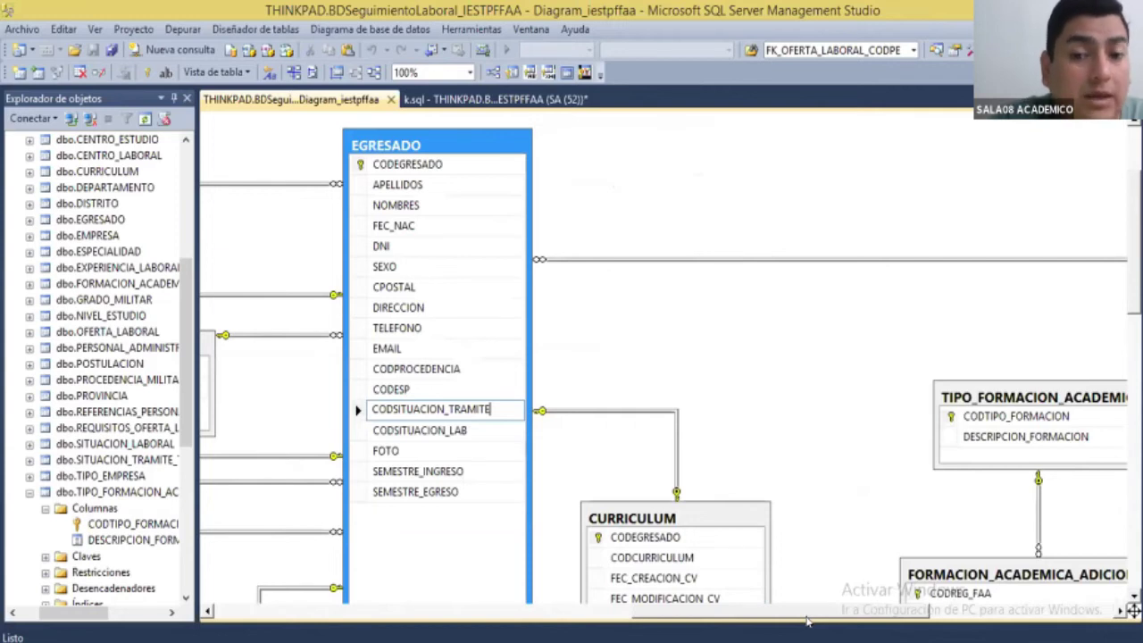
scroll(759, 610, "right", 1)
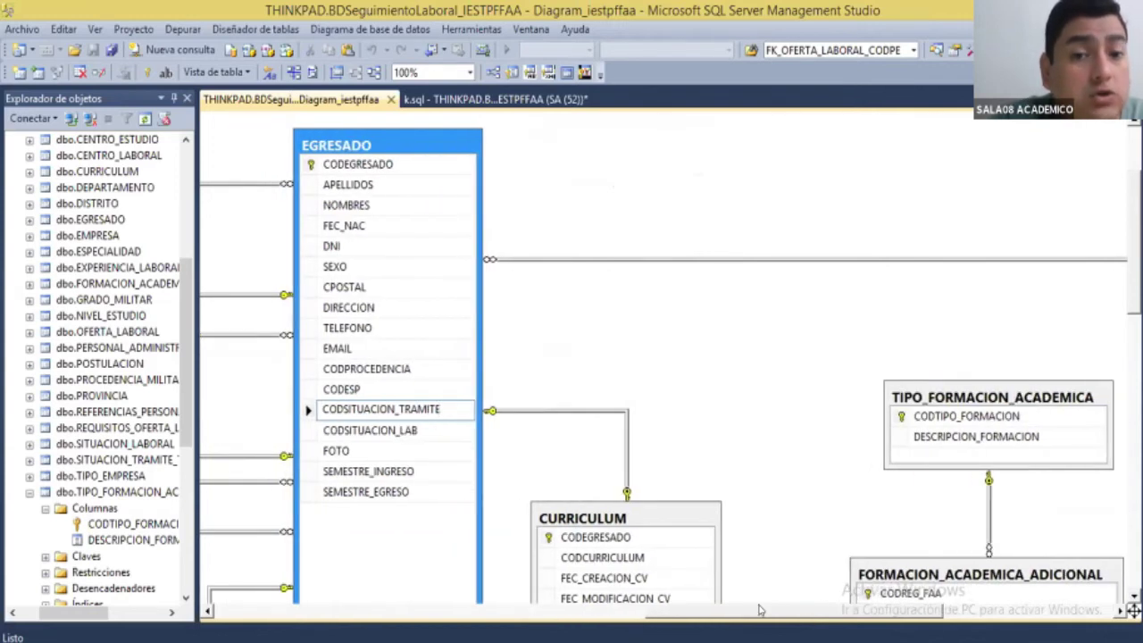
left_click_drag(759, 610, 808, 611)
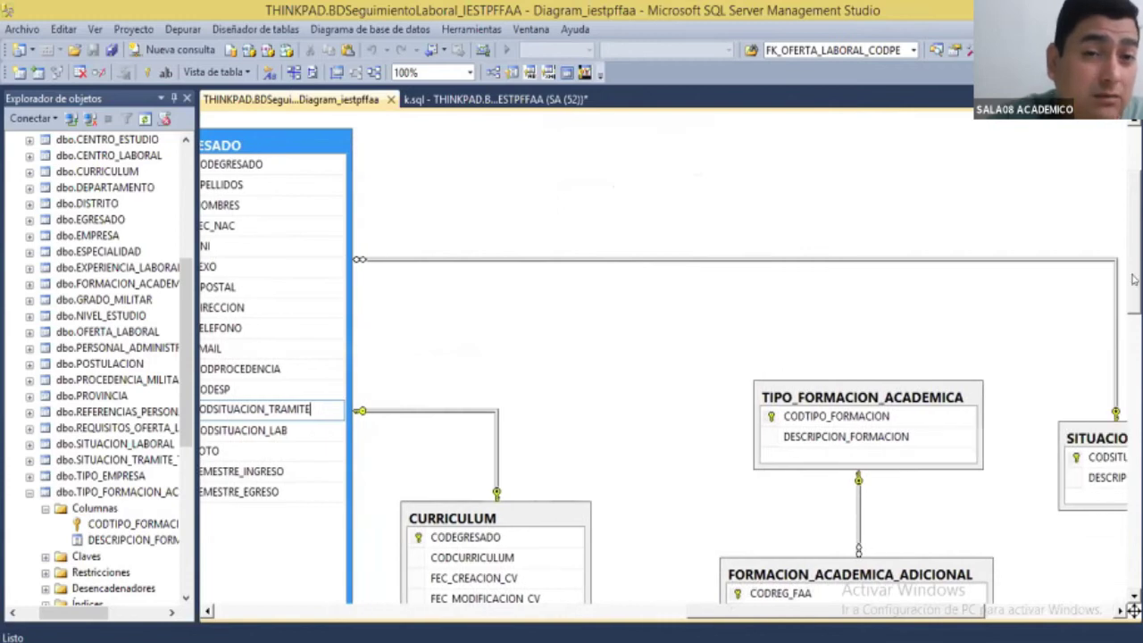
left_click_drag(1132, 297, 1132, 340)
scroll(777, 607, "down", 2)
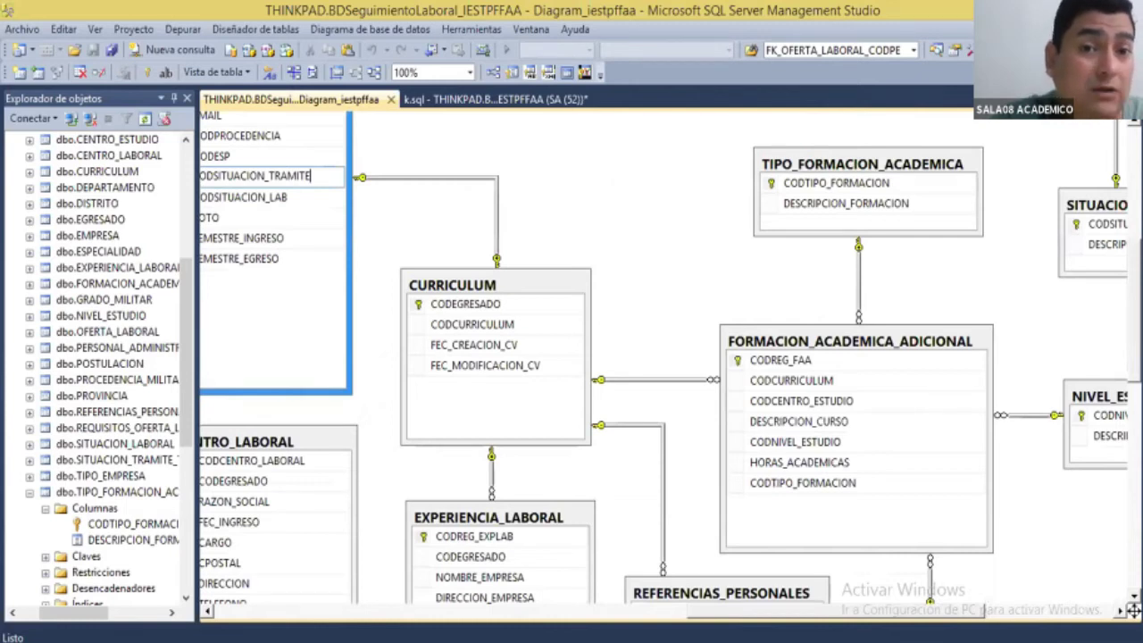
scroll(663, 357, "right", 3)
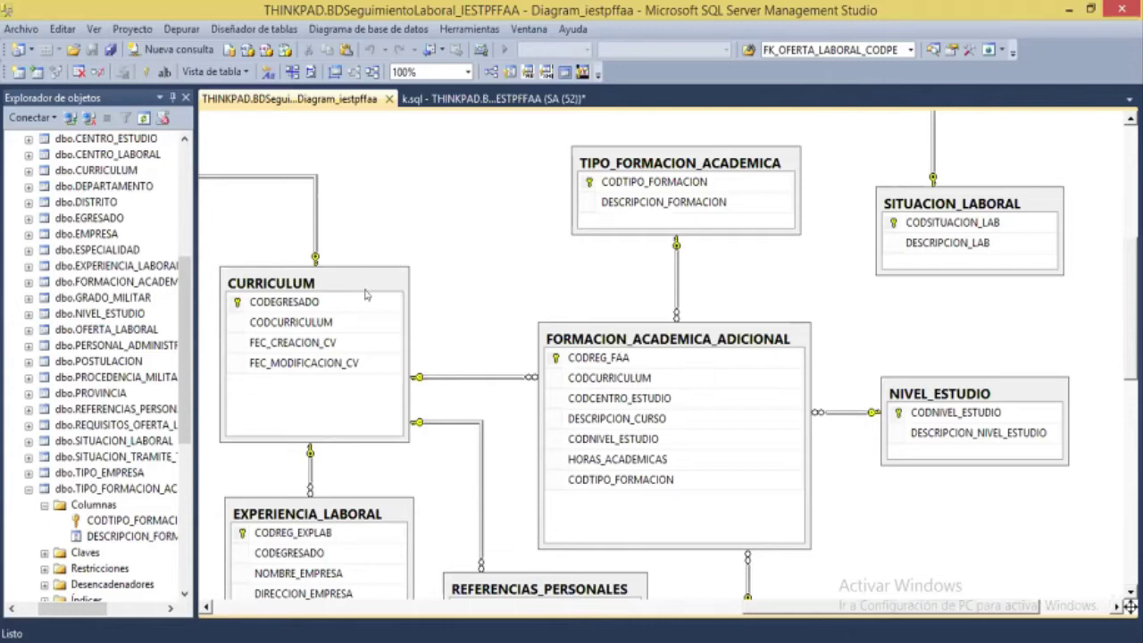
left_click(619, 377)
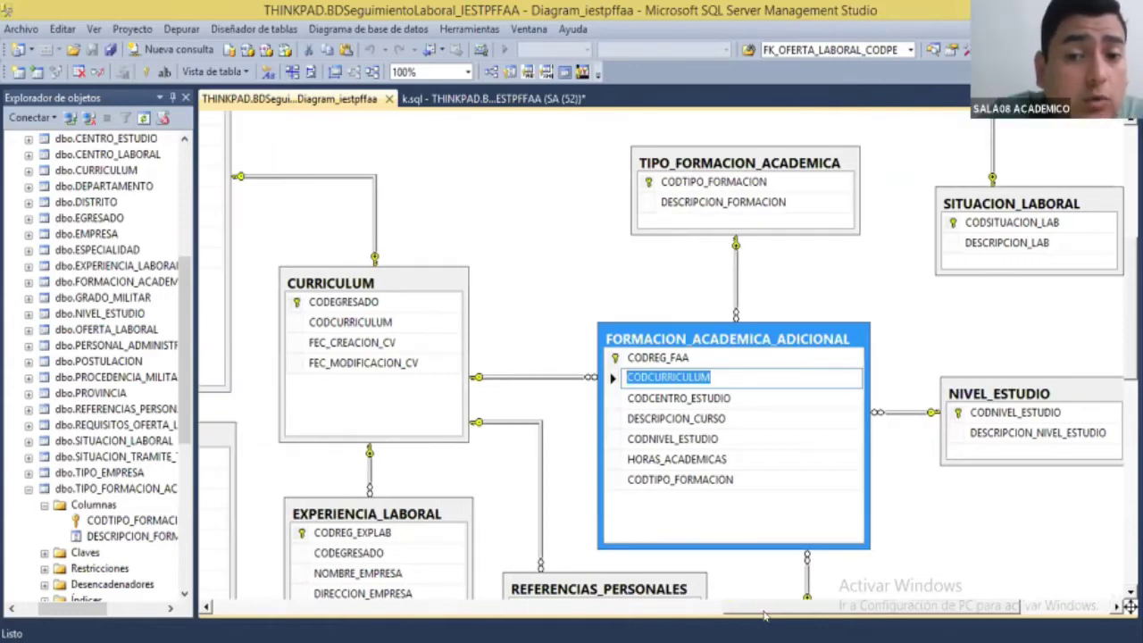
left_click_drag(763, 614, 783, 614)
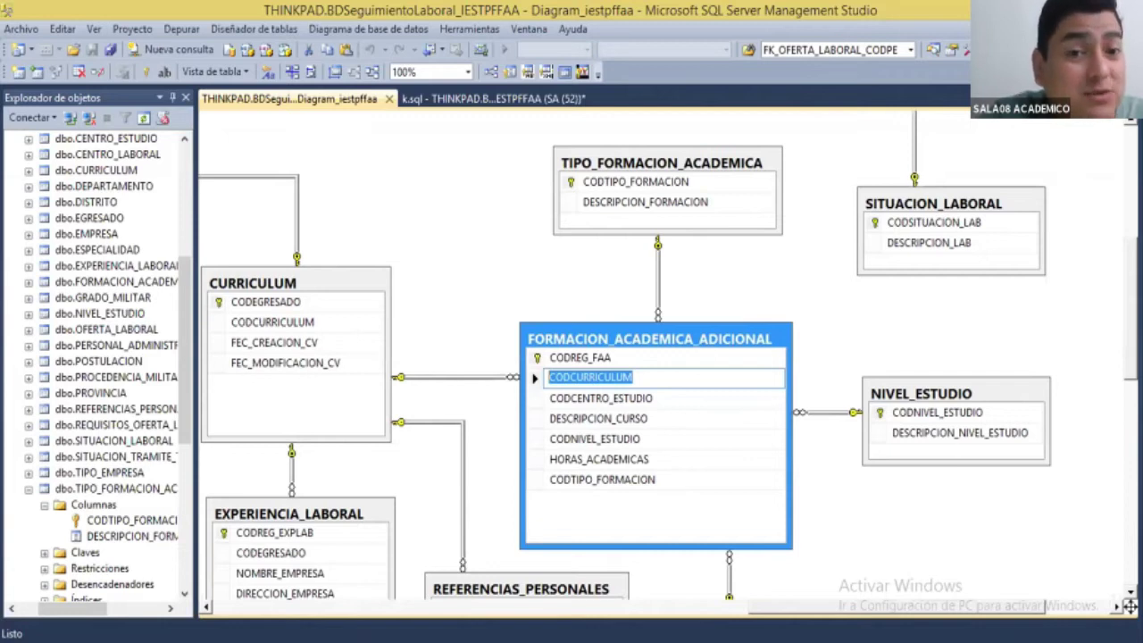
Rename the DESCRIPCION_CURSO column of FORMACION_ACADEMICA_ADICIONAL to DESCRIPCION_ESTUDIO.
left_click(650, 418)
key("BackSpace")
key("BackSpace")
key("BackSpace")
key("BackSpace")
key("BackSpace")
type("ESTUDIO")
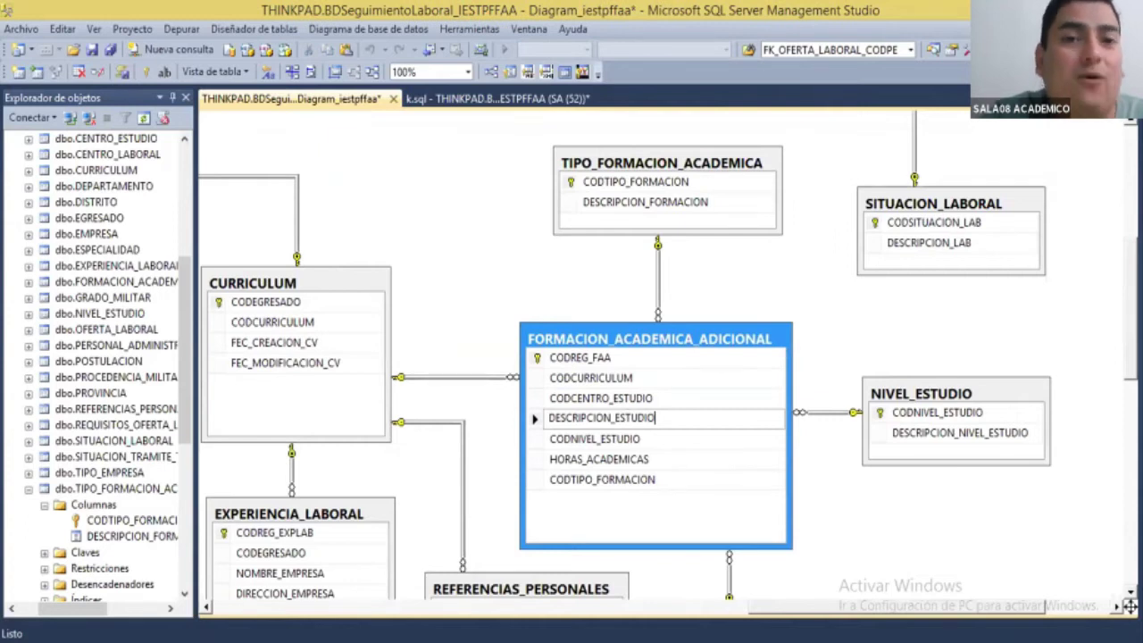
key("Return")
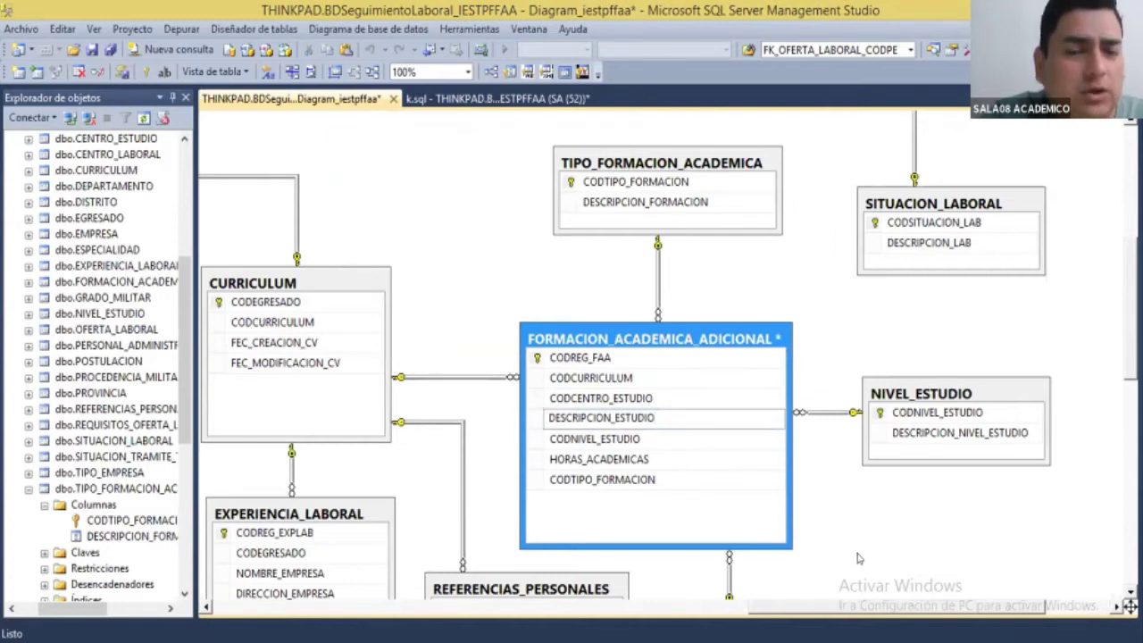
left_click(876, 523)
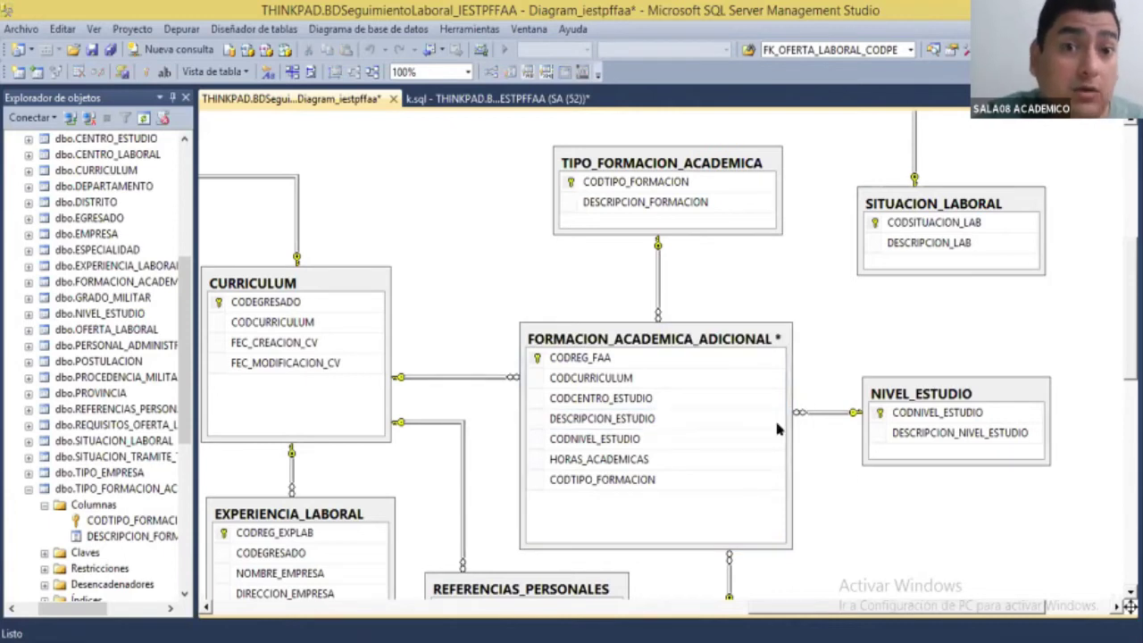
Save the Diagram_iestpffaa diagram with the modified FORMACION_ACADEMICA_ADICIONAL table.
left_click(382, 273)
left_click(564, 271)
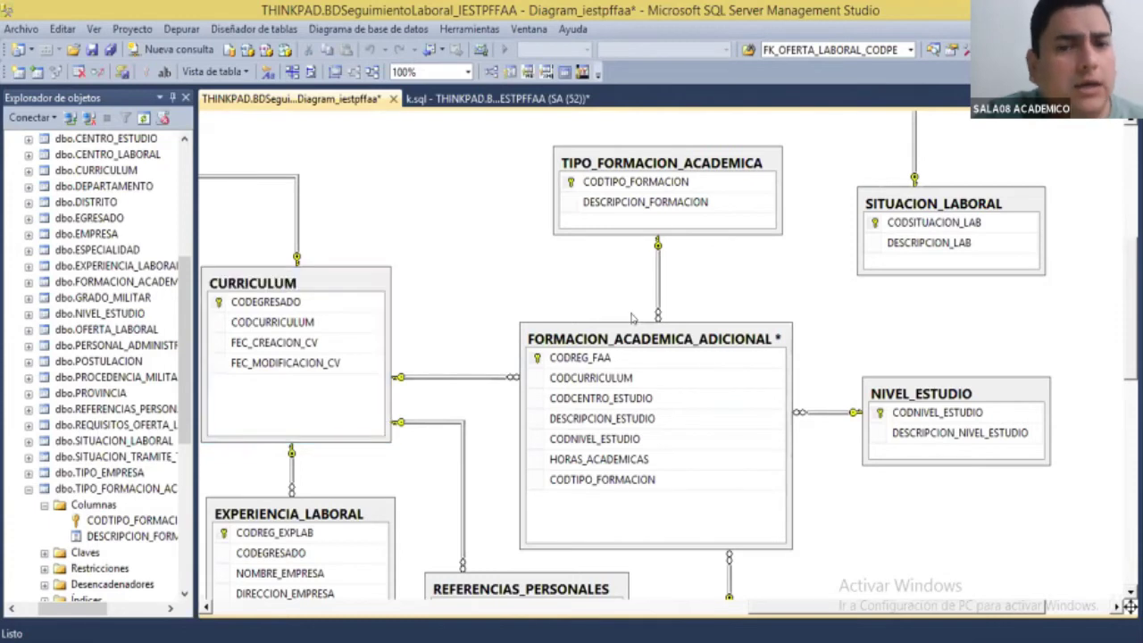
left_click(777, 338)
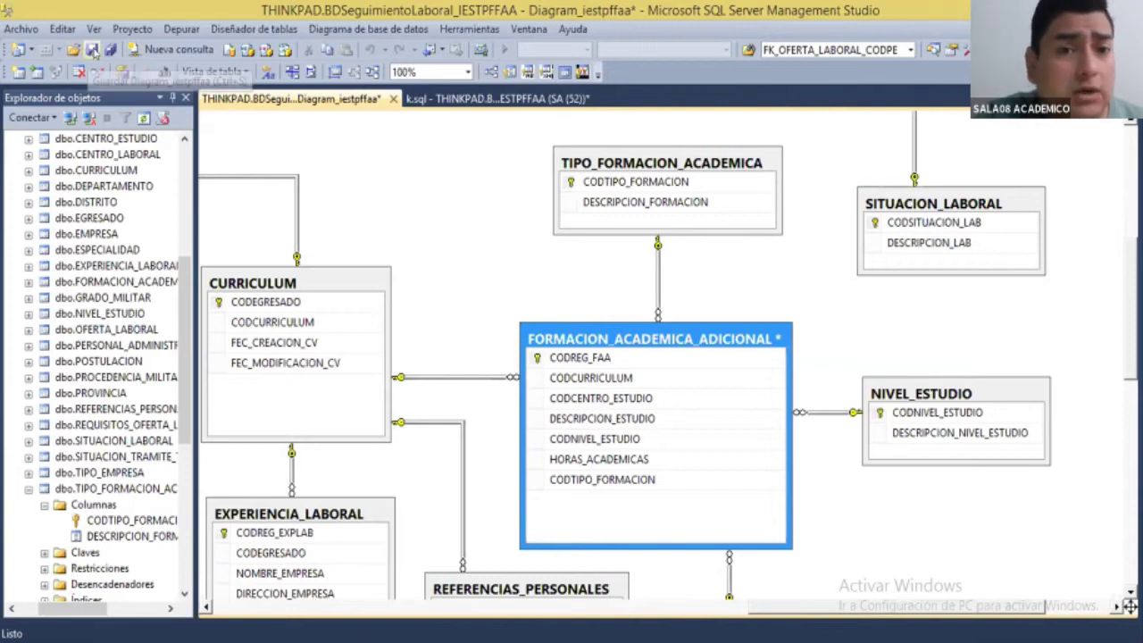
left_click(90, 48)
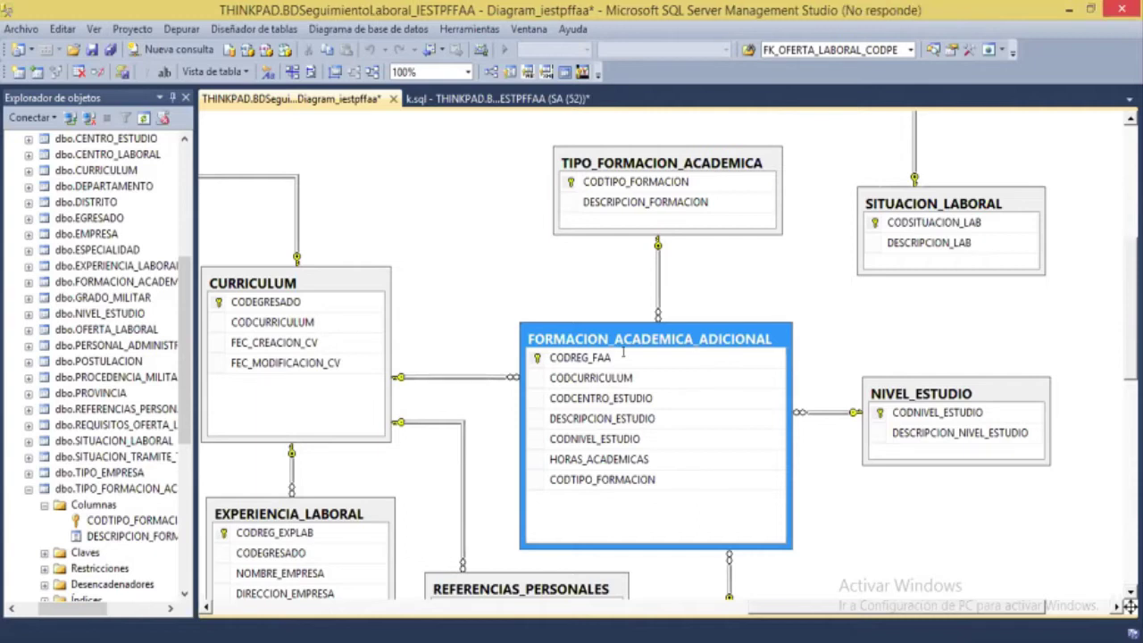
Examine CODREG_FAA and CODCURRICULUM in FORMACION_ACADEMICA_ADICIONAL and check the study centre records in the k.sql results.
left_click_drag(623, 355, 549, 357)
left_click_drag(637, 379, 547, 382)
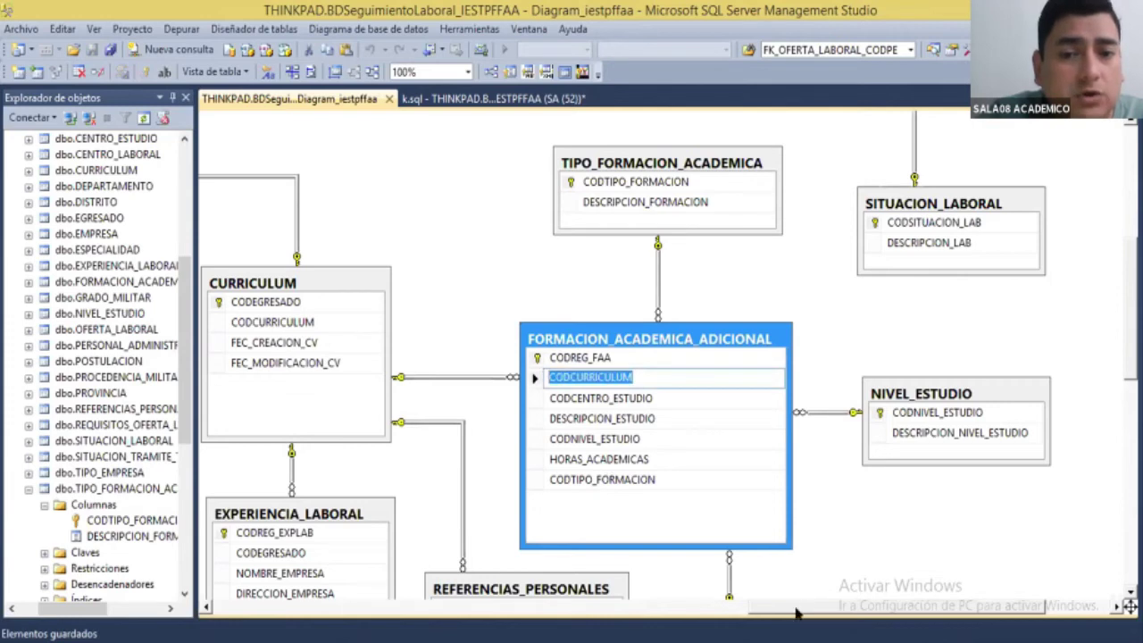
left_click_drag(784, 613, 706, 616)
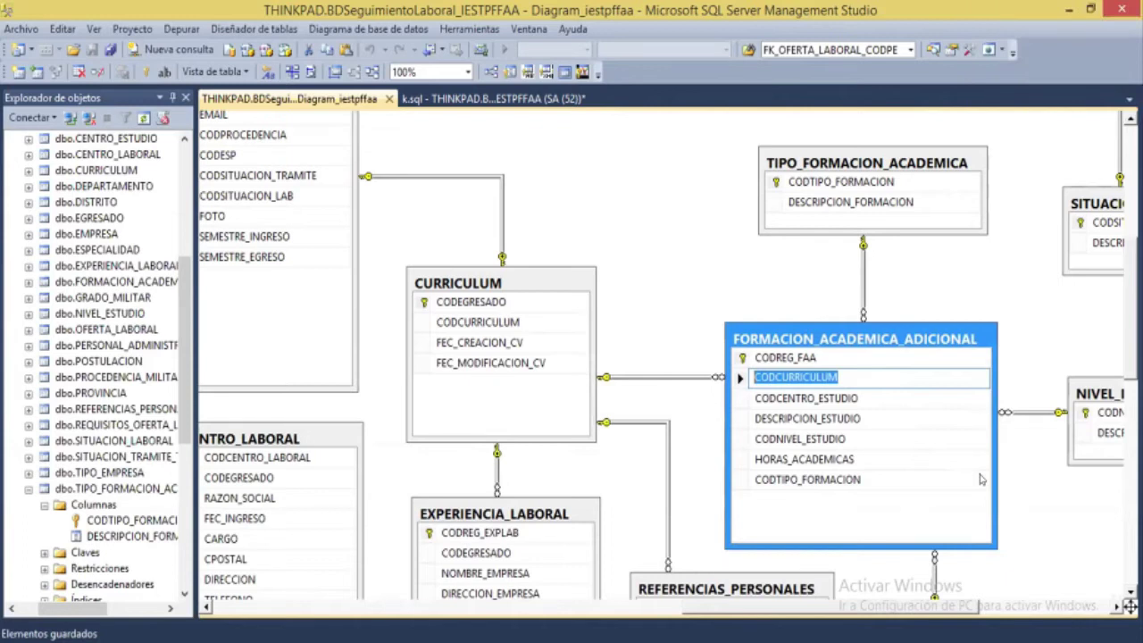
scroll(471, 350, "right", 3)
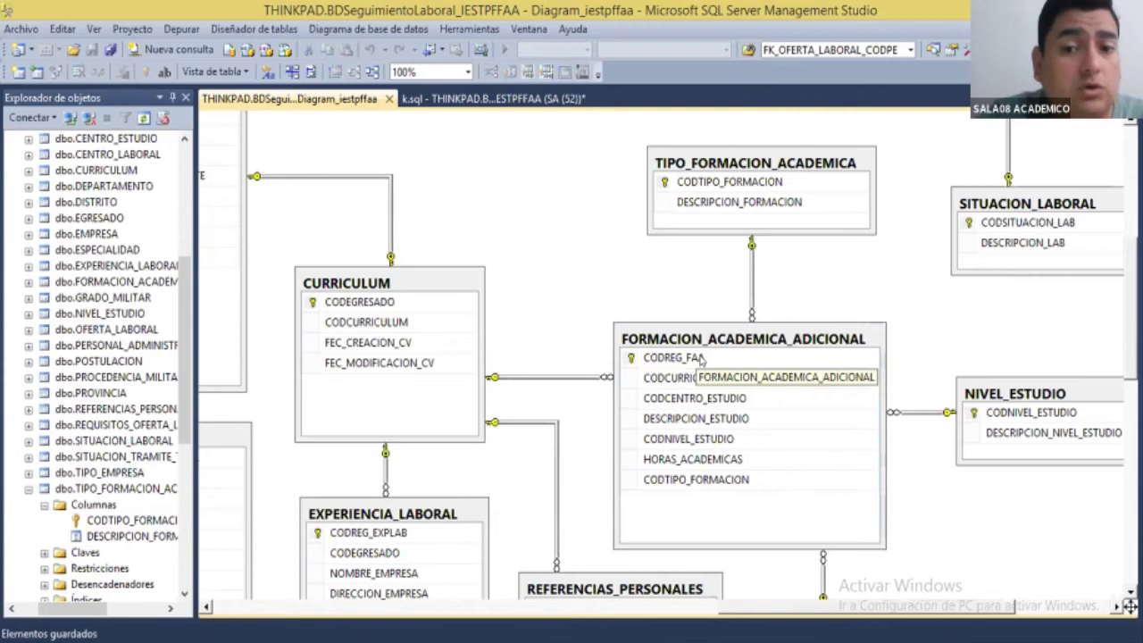
key("ctrl+Tab")
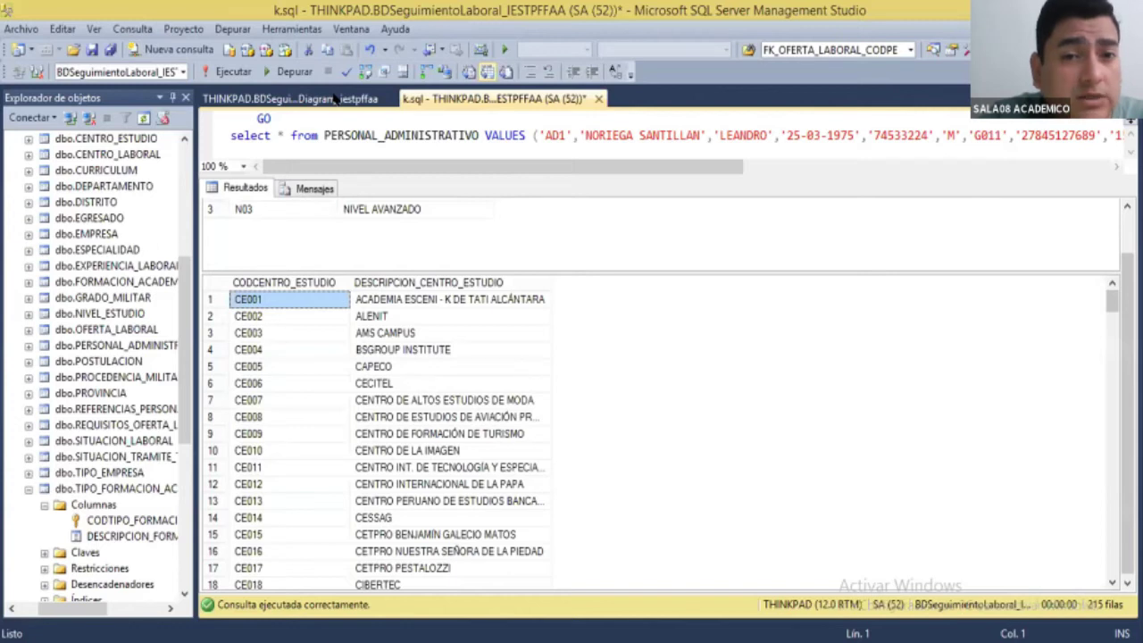
left_click(335, 98)
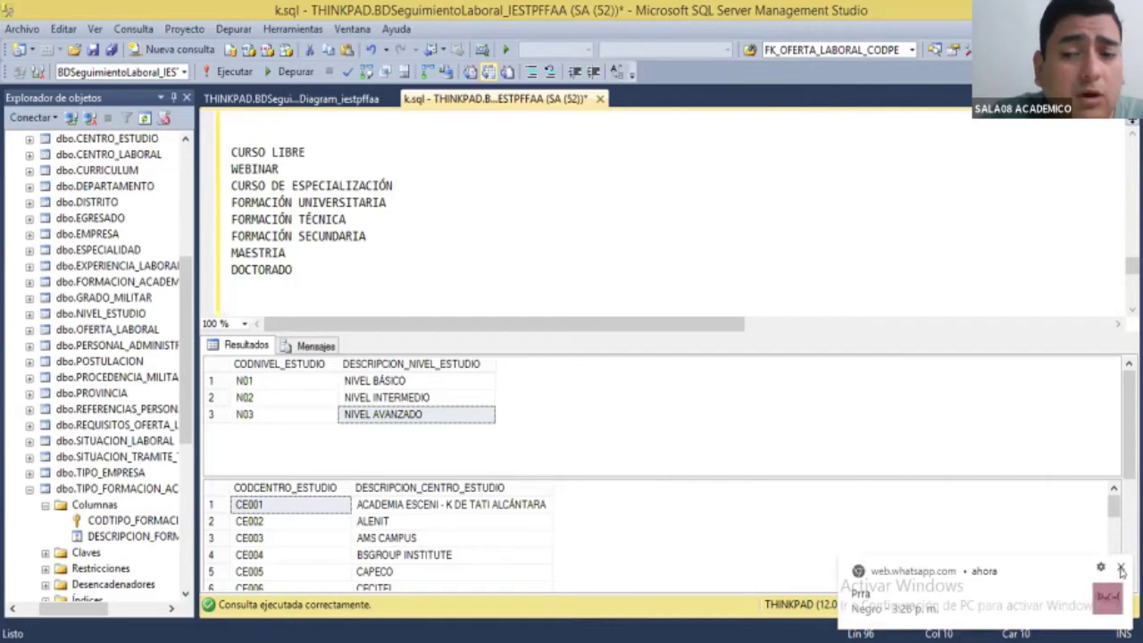
Dismiss the browser notification and replace FORMACIÓN with ES in the FORMACIÓN UNIVERSITARIA line of k.sql.
left_click(1122, 570)
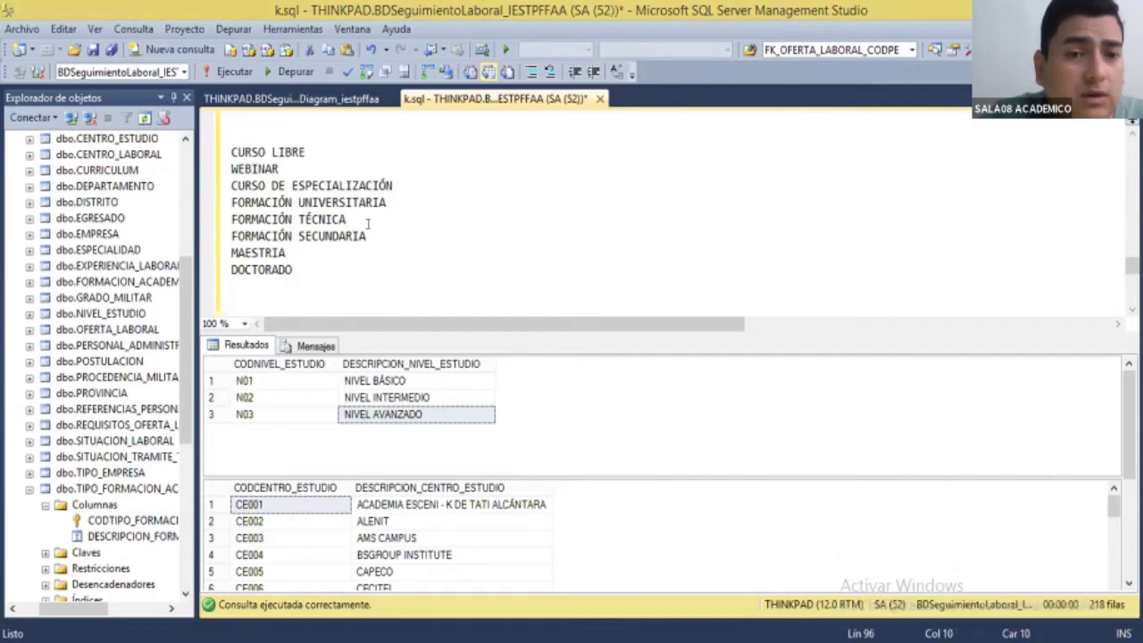
left_click_drag(292, 201, 200, 207)
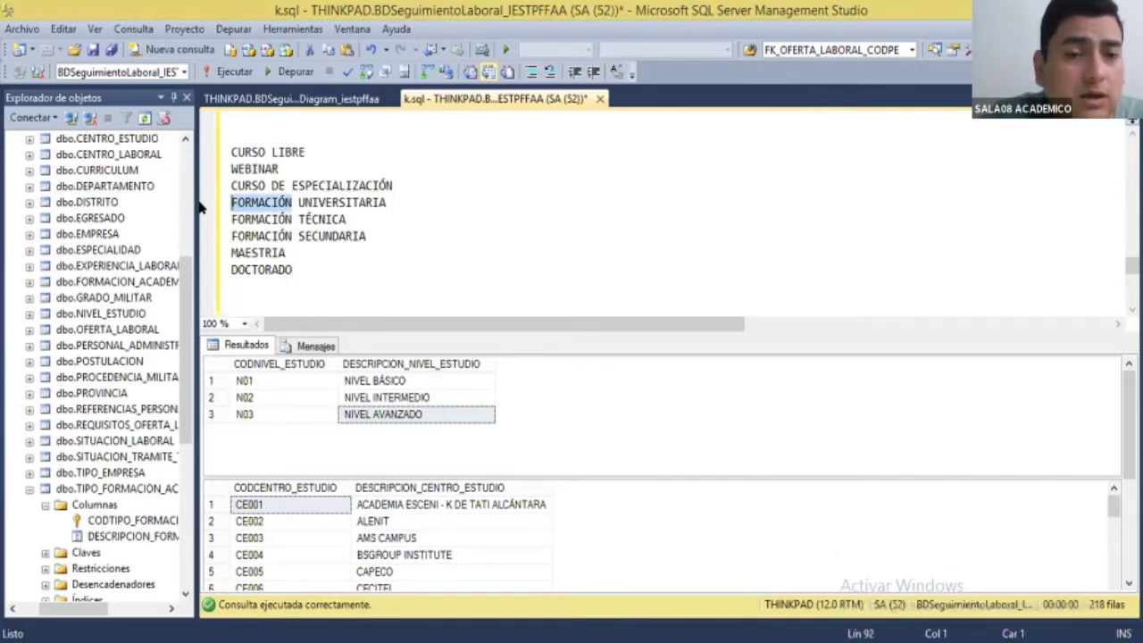
type("ES")
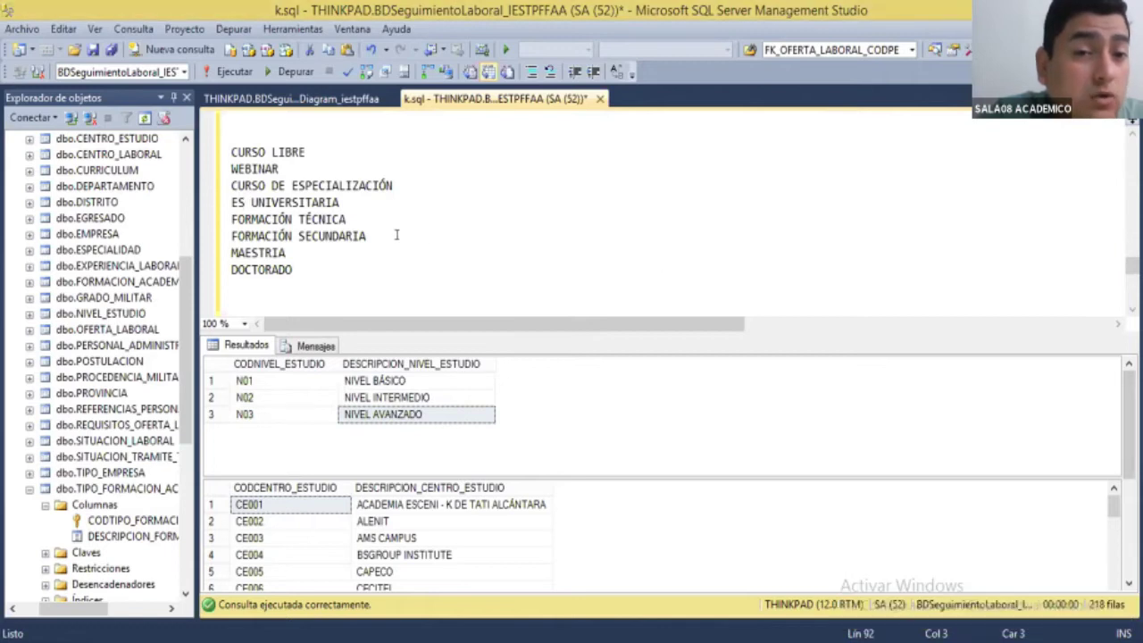
Delete the FORMACIÓN SECUNDARIA entry from the training type list and remove the blank line it leaves.
left_click_drag(367, 236, 224, 234)
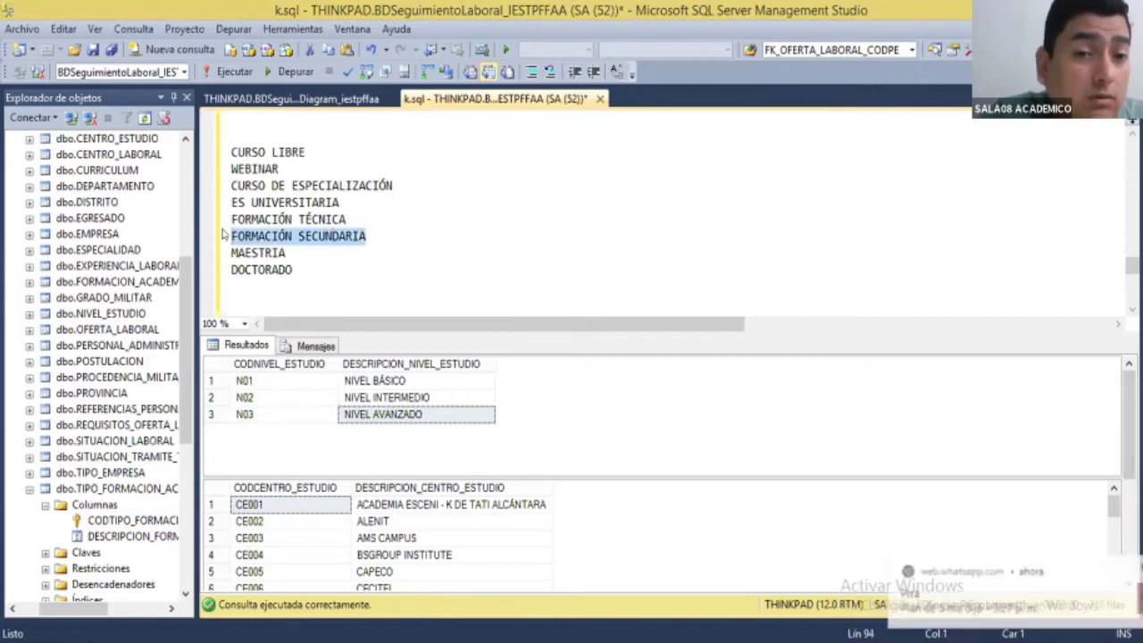
key("Delete")
left_click(356, 221)
key("Delete")
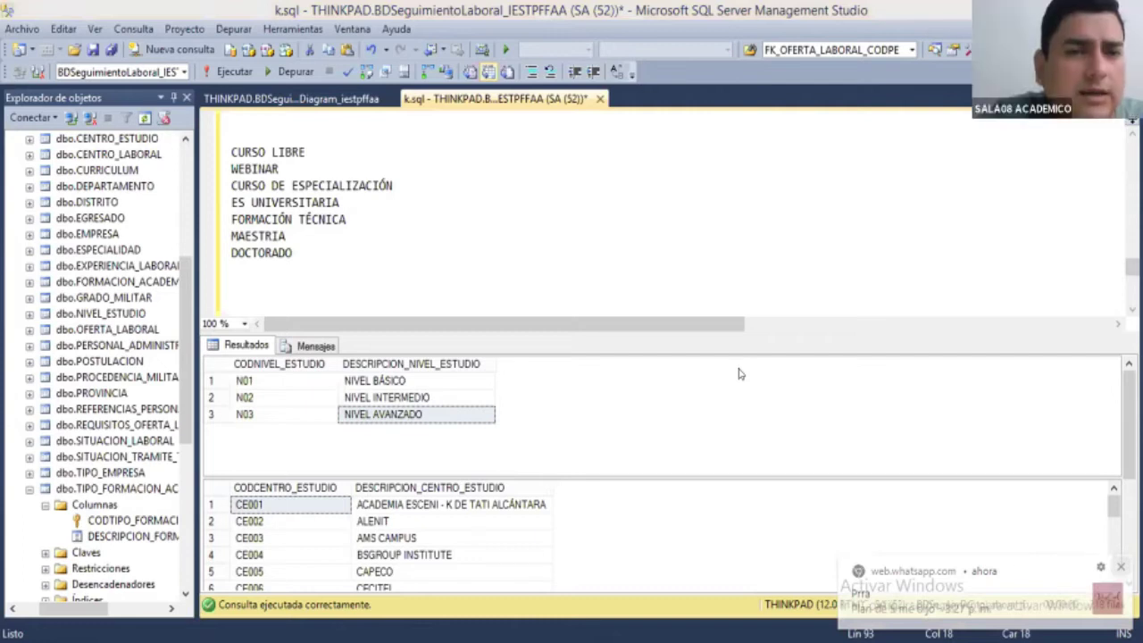
Check the diagram, then make the UNIVERSITARIA and TÉCNICA entries in the k.sql list begin with ESTUDIOS.
left_click(342, 96)
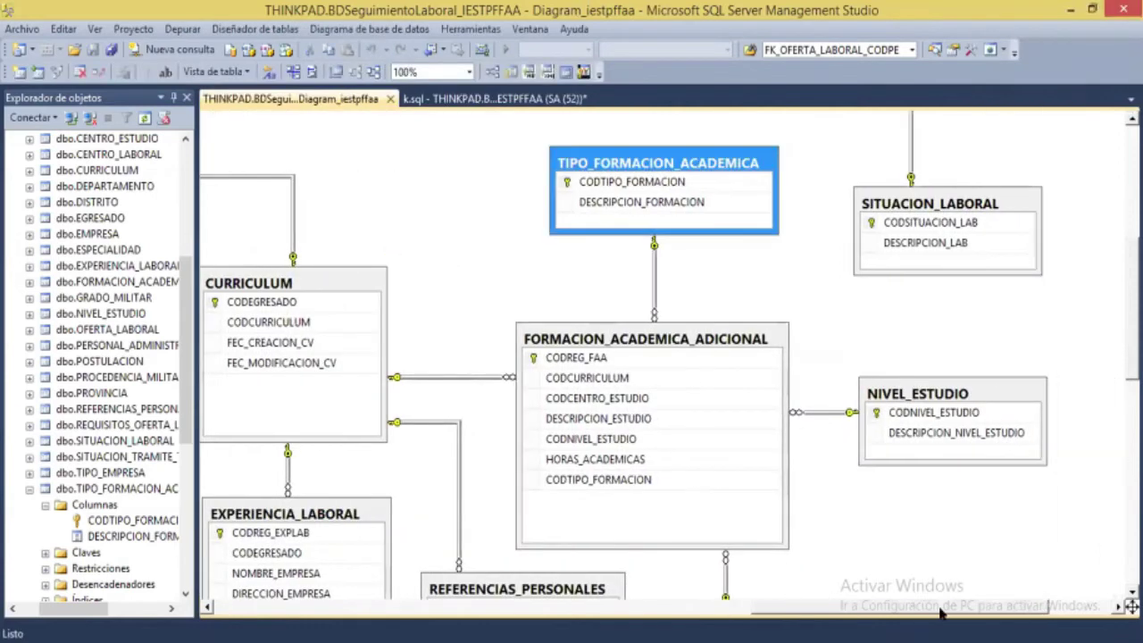
left_click(483, 100)
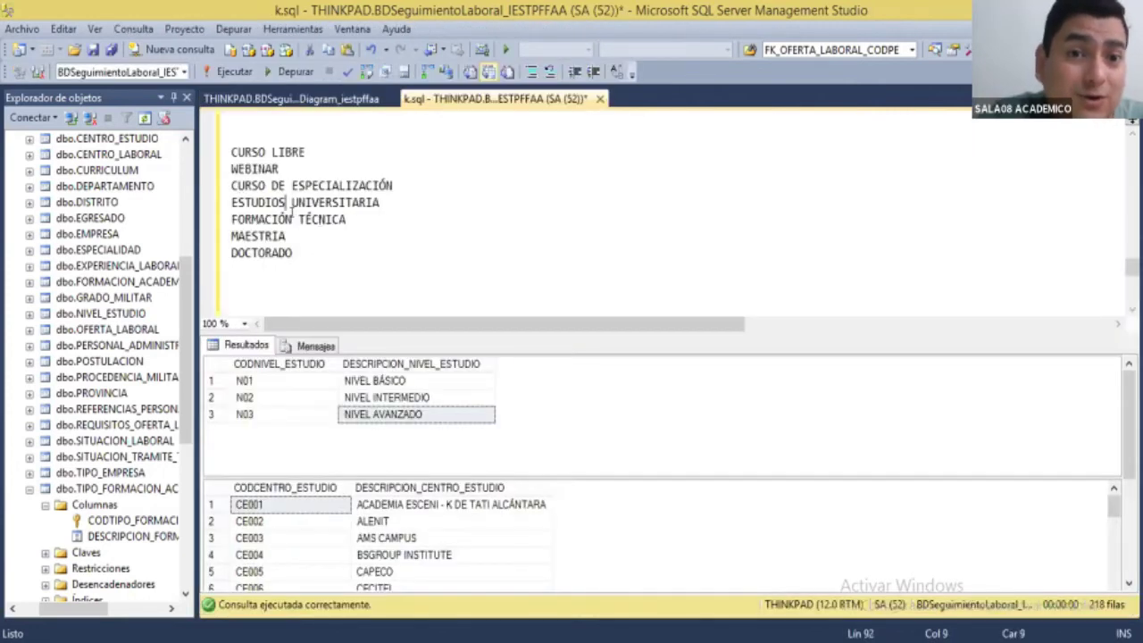
left_click_drag(292, 219, 190, 219)
type("ESTUDIOS")
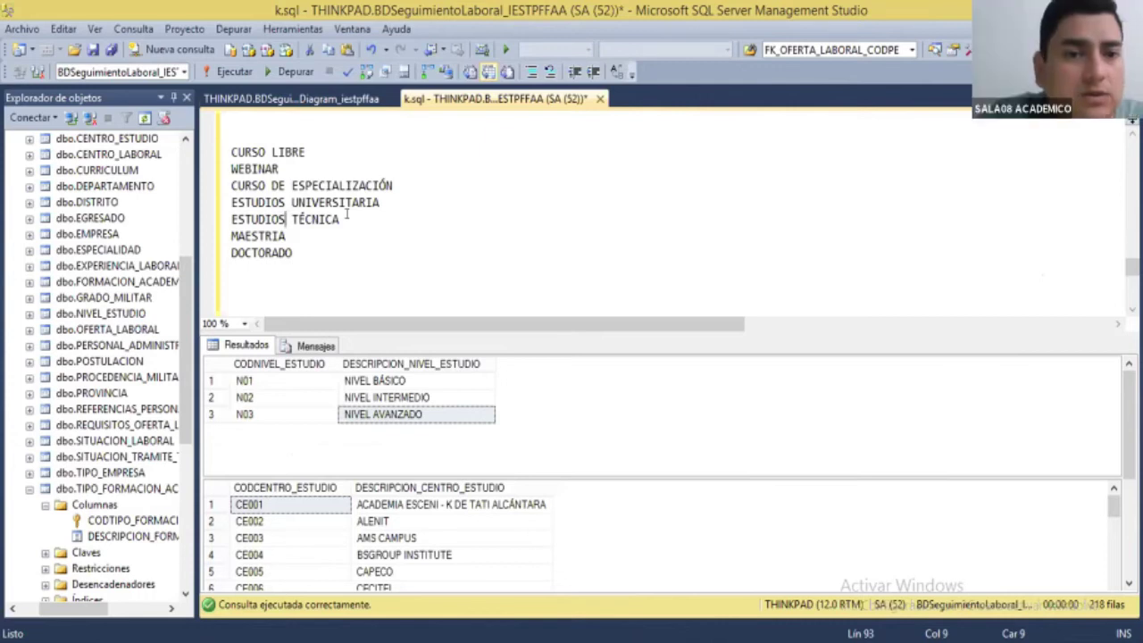
left_click(394, 197)
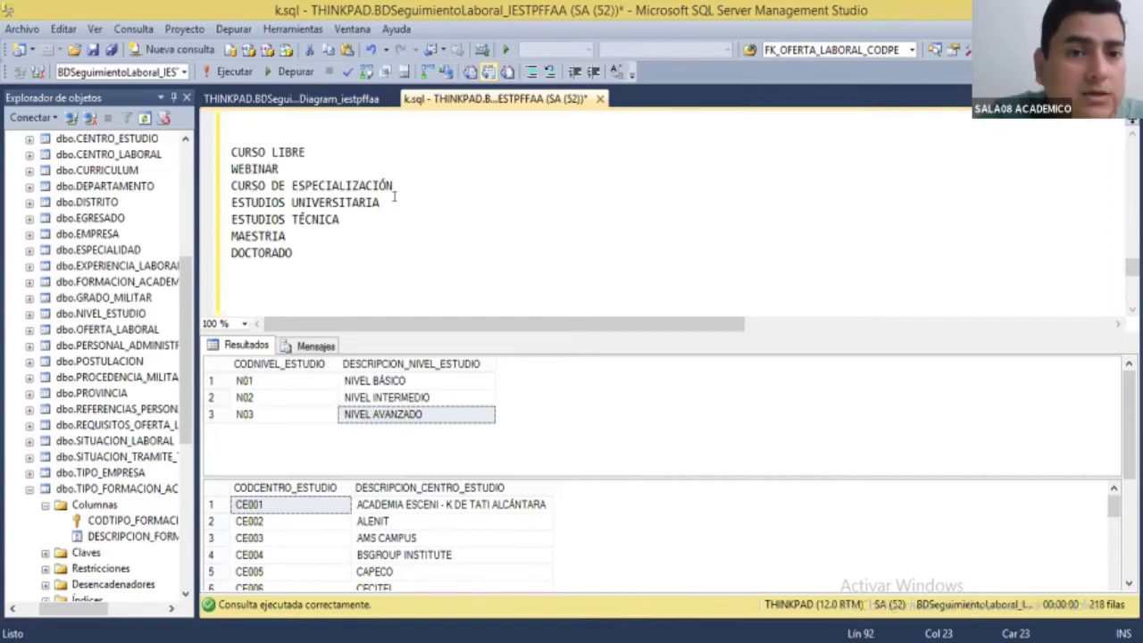
Return to the database diagram and examine the HORAS_ACADEMICAS column of FORMACION_ACADEMICA_ADICIONAL.
left_click(351, 100)
left_click(663, 477)
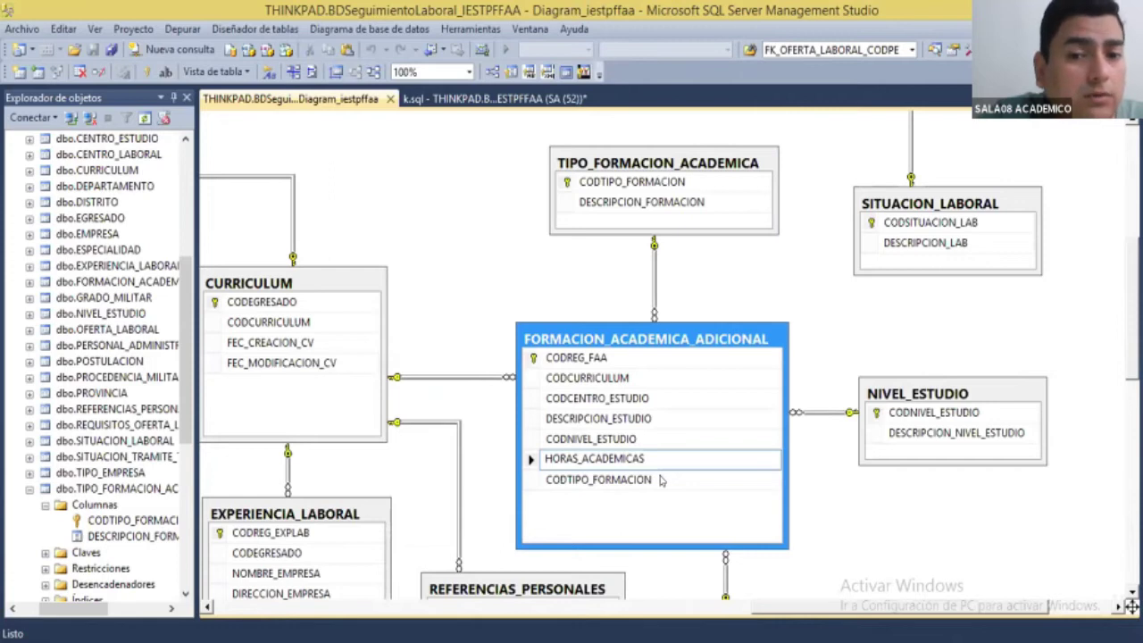
left_click_drag(659, 453, 530, 461)
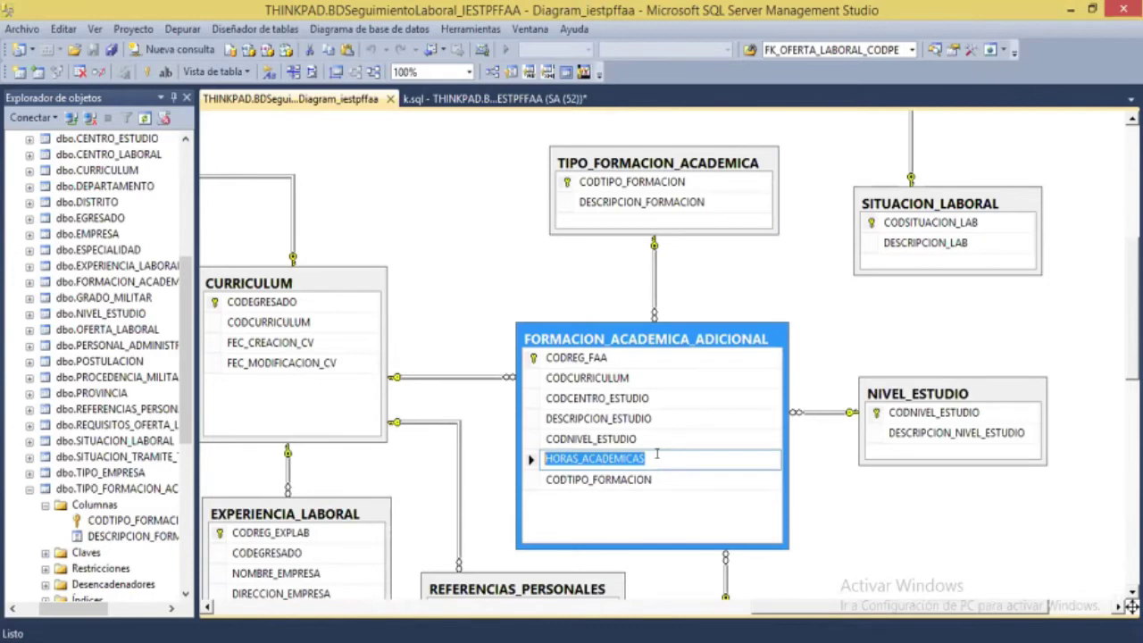
key("Return")
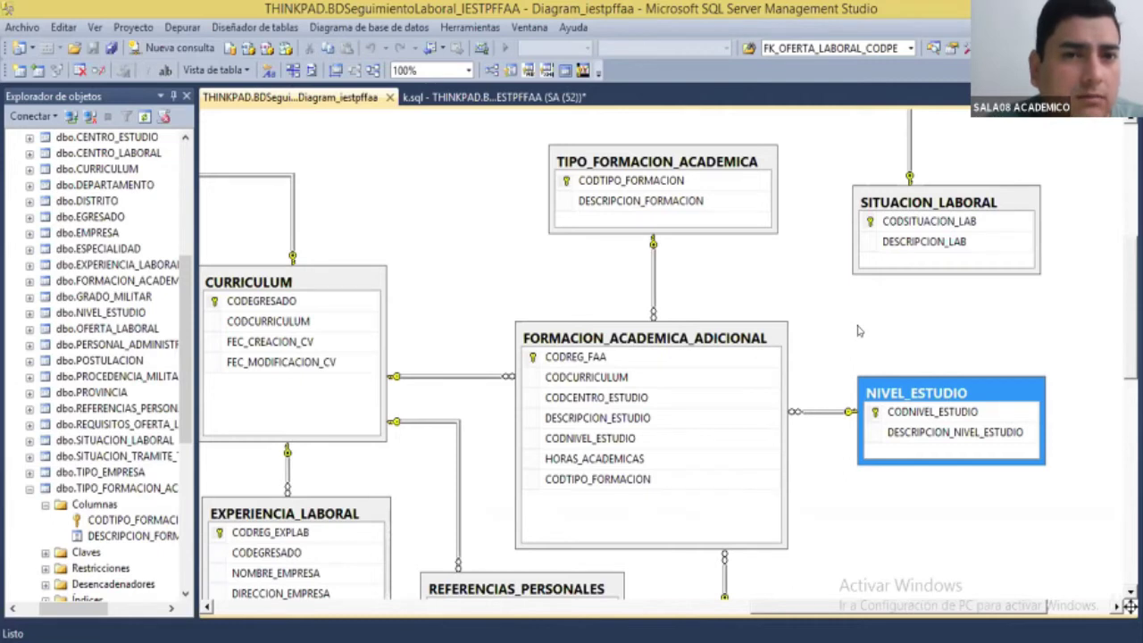
Examine how CURRICULUM links to EGRESADO and FORMACION_ACADEMICA_ADICIONAL in the diagram, and how the latter relates to its lookup tables.
left_click_drag(784, 607, 669, 616)
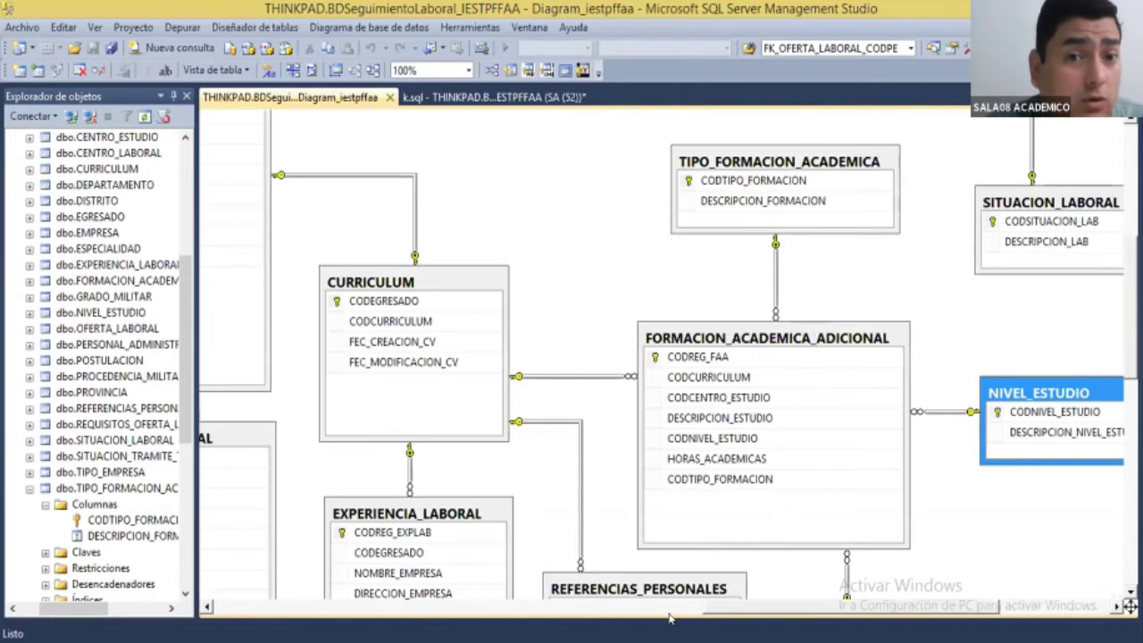
left_click_drag(670, 614, 679, 614)
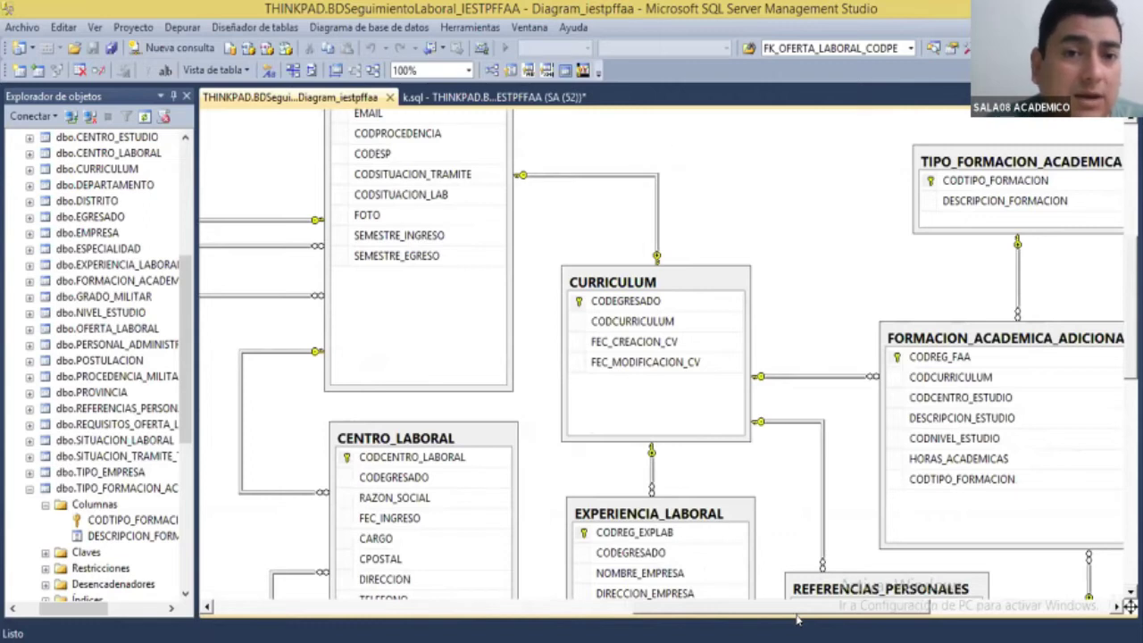
scroll(798, 619, "right", 3)
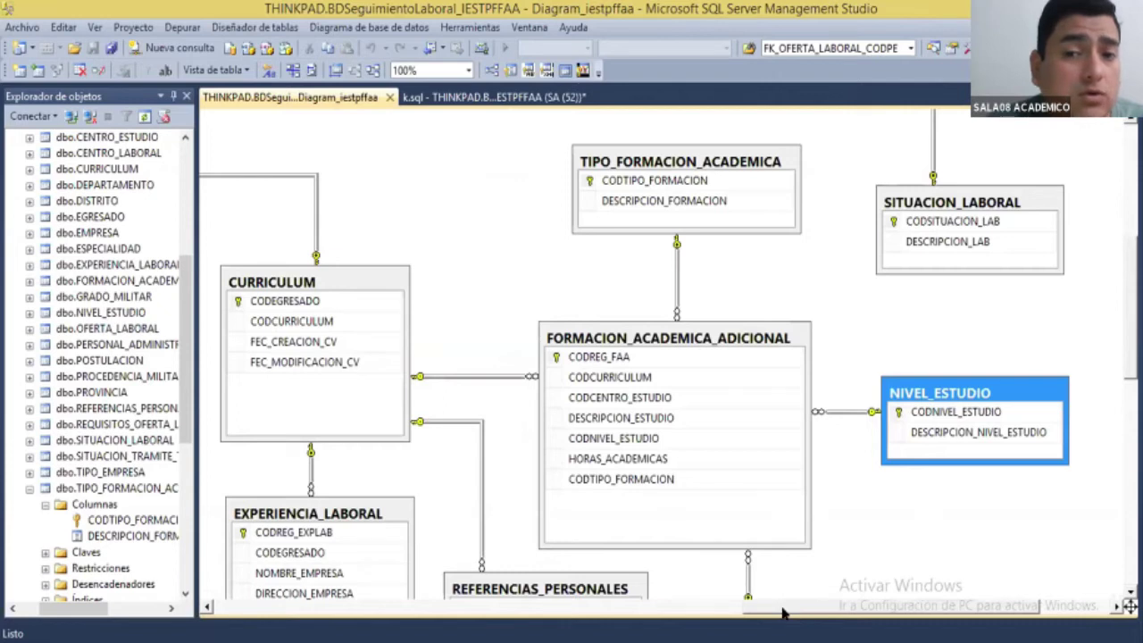
scroll(624, 626, "left", 1)
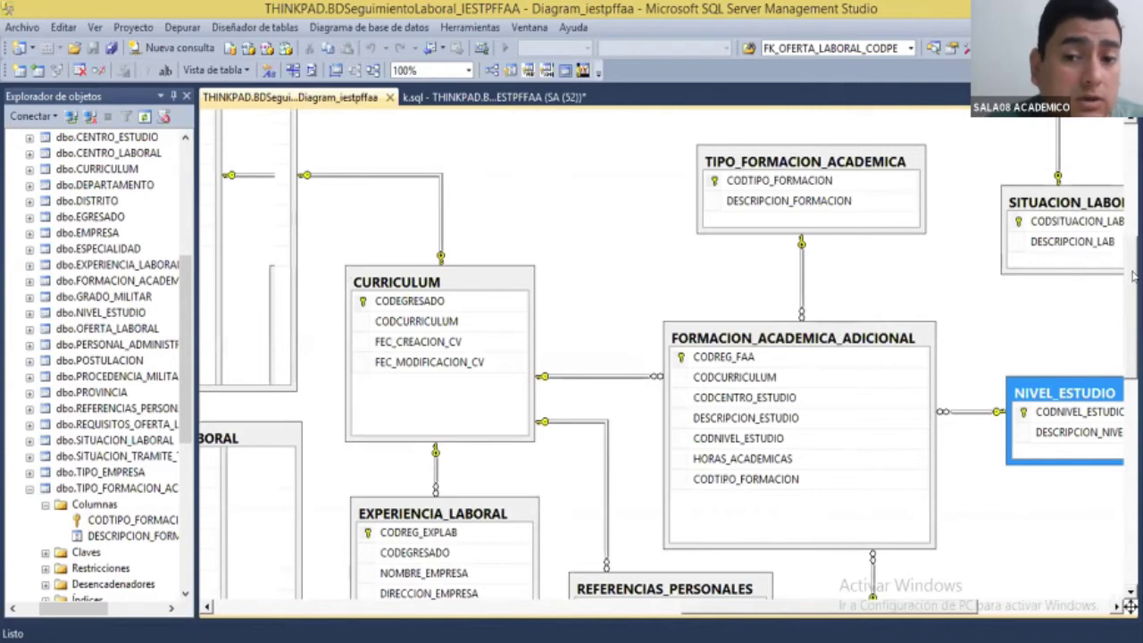
scroll(1132, 276, "left", 3)
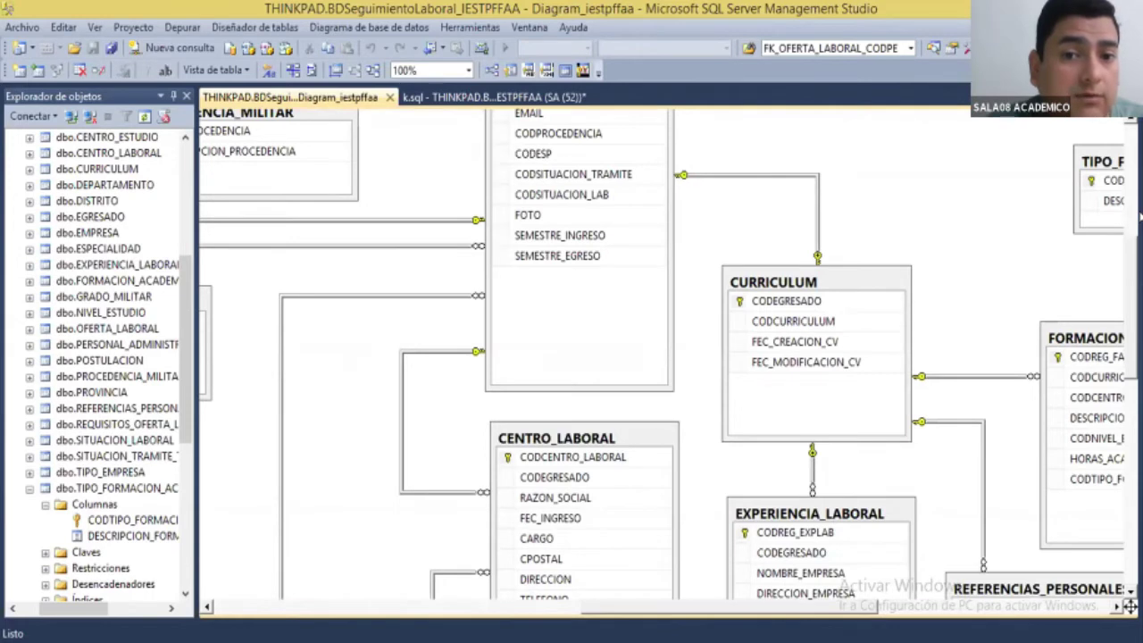
scroll(1132, 218, "up", 5)
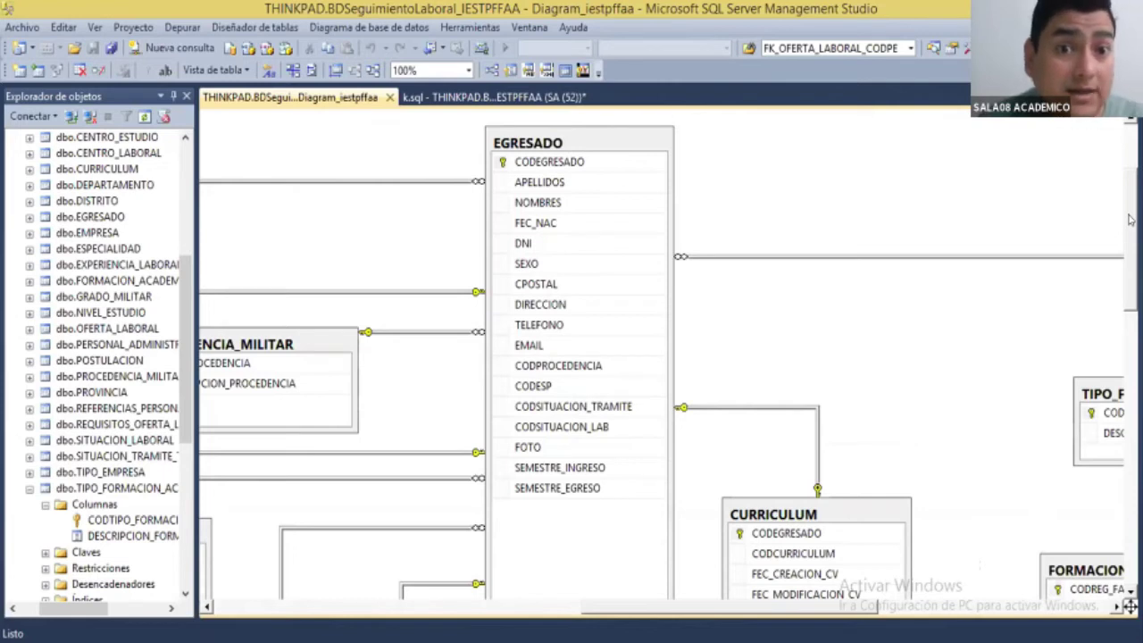
scroll(784, 607, "down", 3)
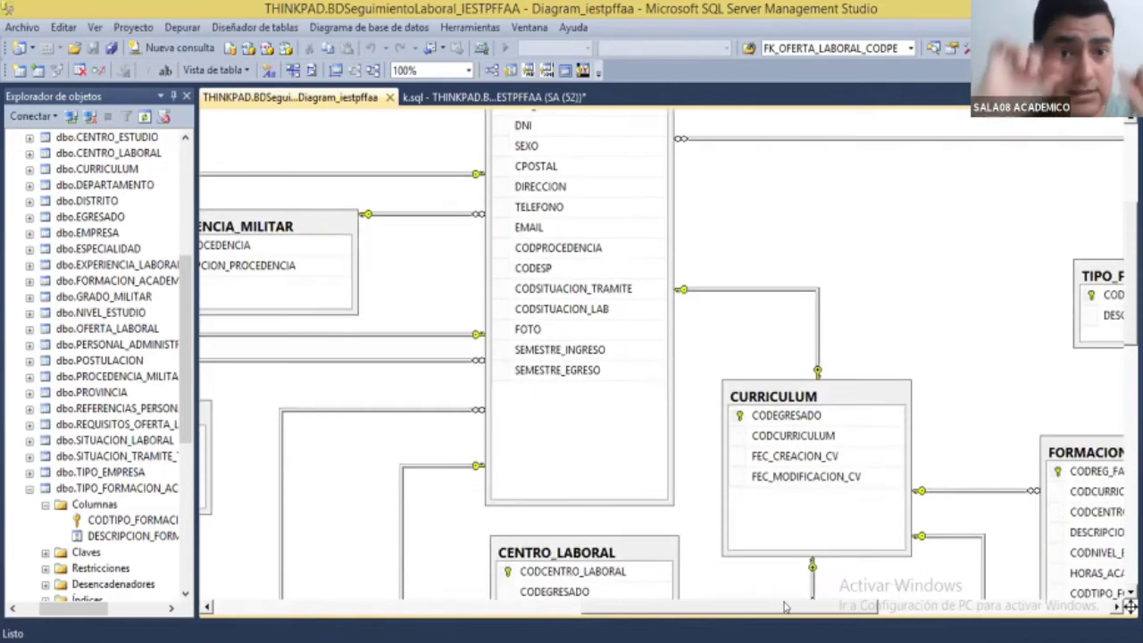
scroll(1130, 259, "right", 5)
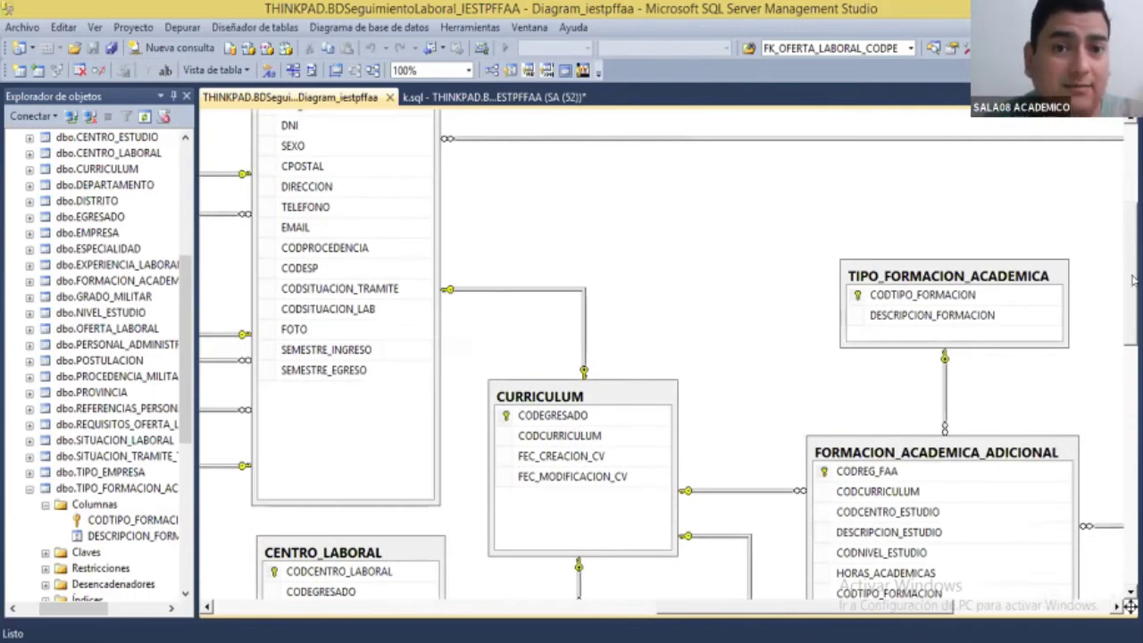
scroll(1132, 282, "right", 6)
scroll(1132, 286, "down", 3)
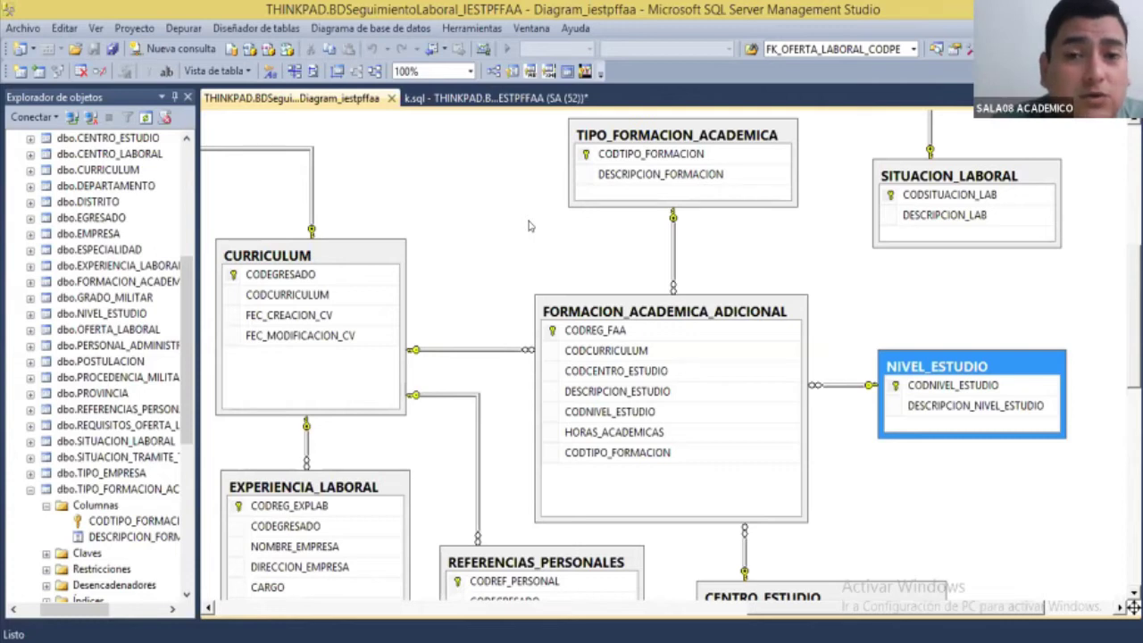
left_click(839, 211)
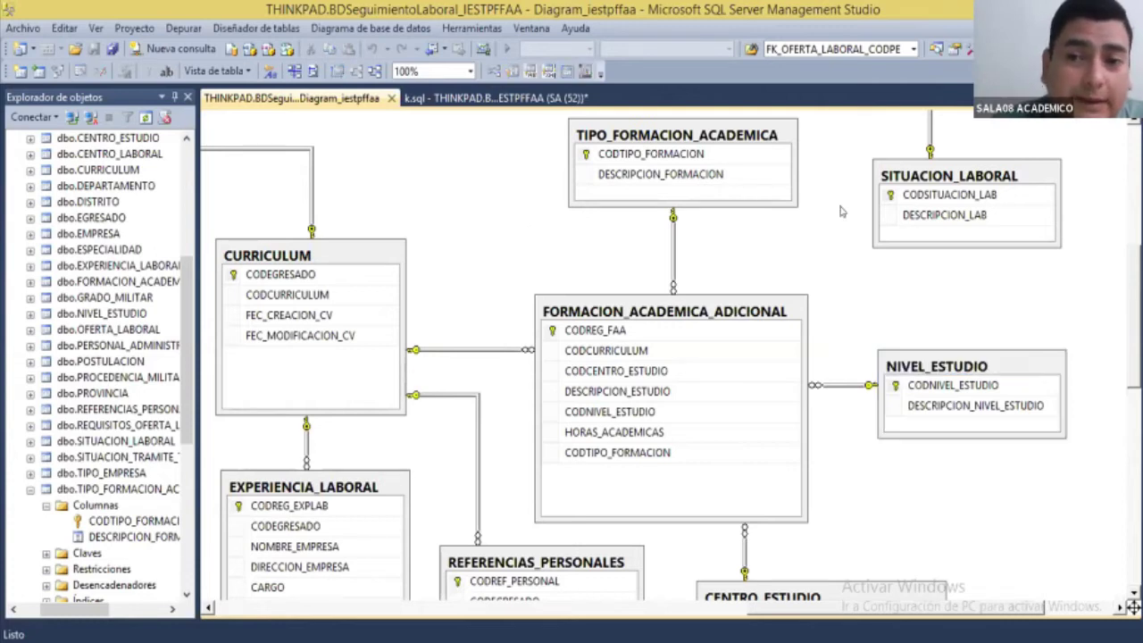
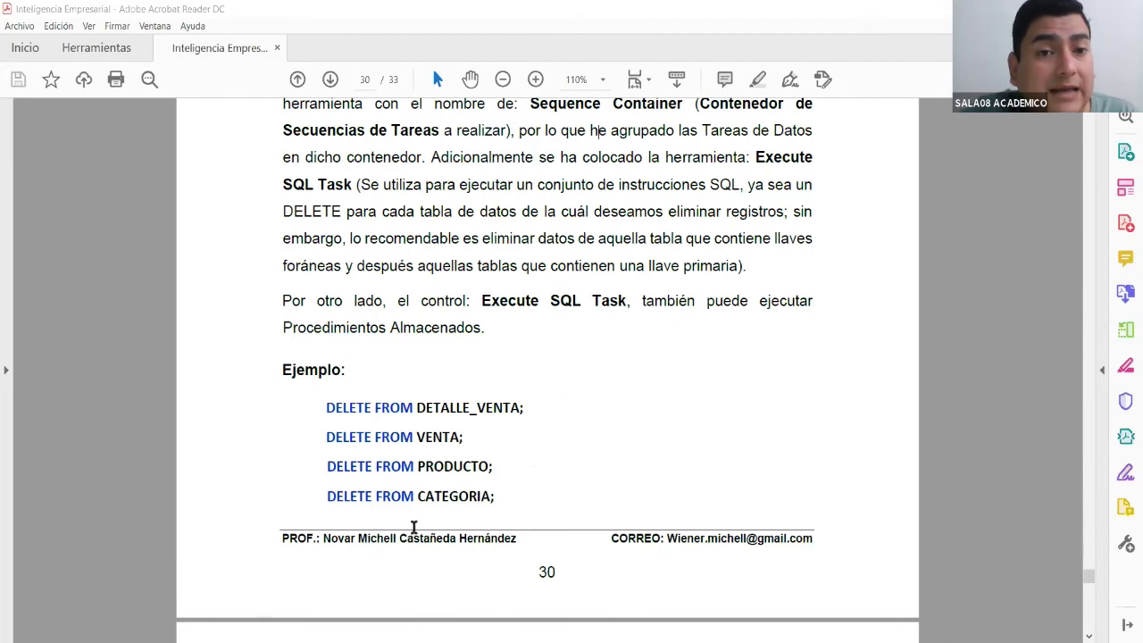
In the Inteligencia Empresarial PDF in Adobe Acrobat Reader, review instruction 52 and the control flow figure with Limpiar Datos and the sequence container.
scroll(413, 526, "up", 10)
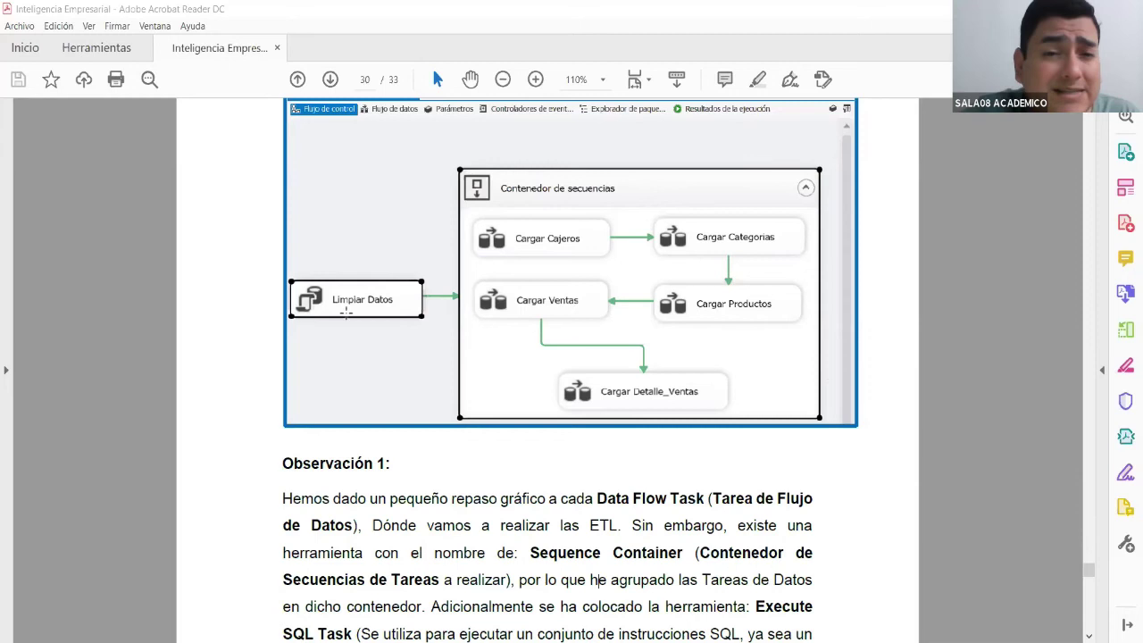
scroll(339, 327, "up", 10)
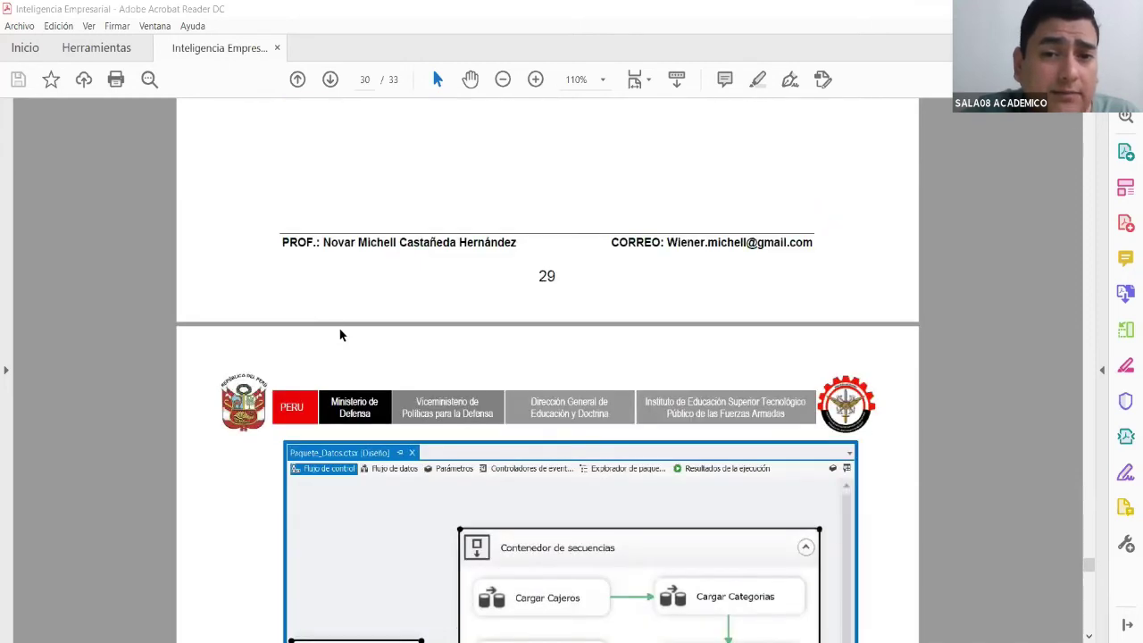
scroll(340, 327, "up", 5)
scroll(339, 327, "down", 9)
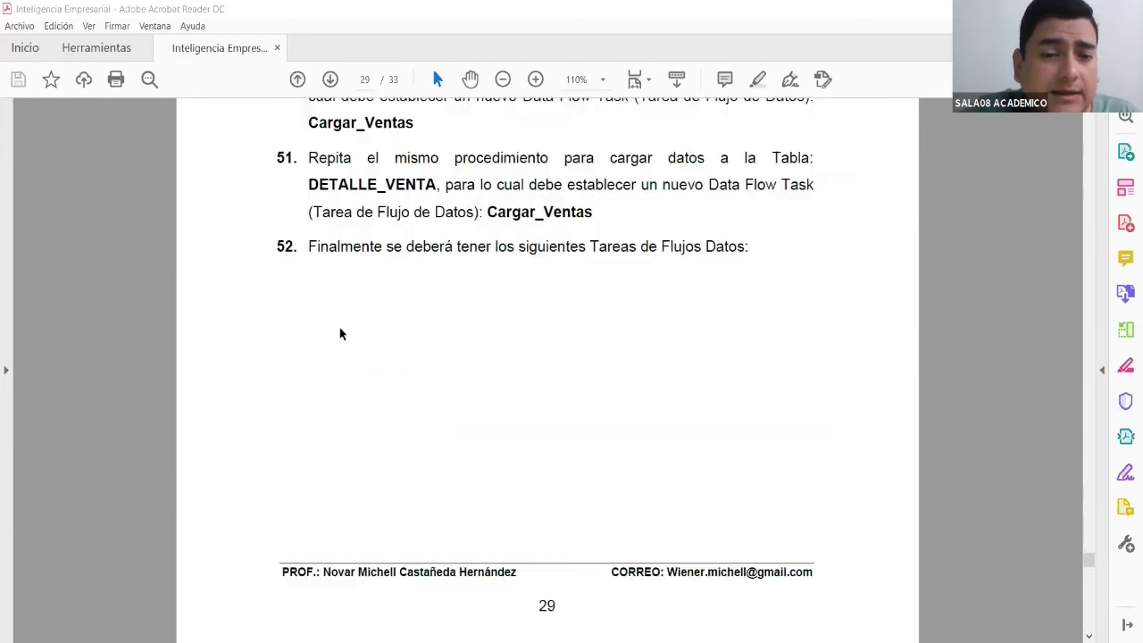
scroll(339, 326, "down", 6)
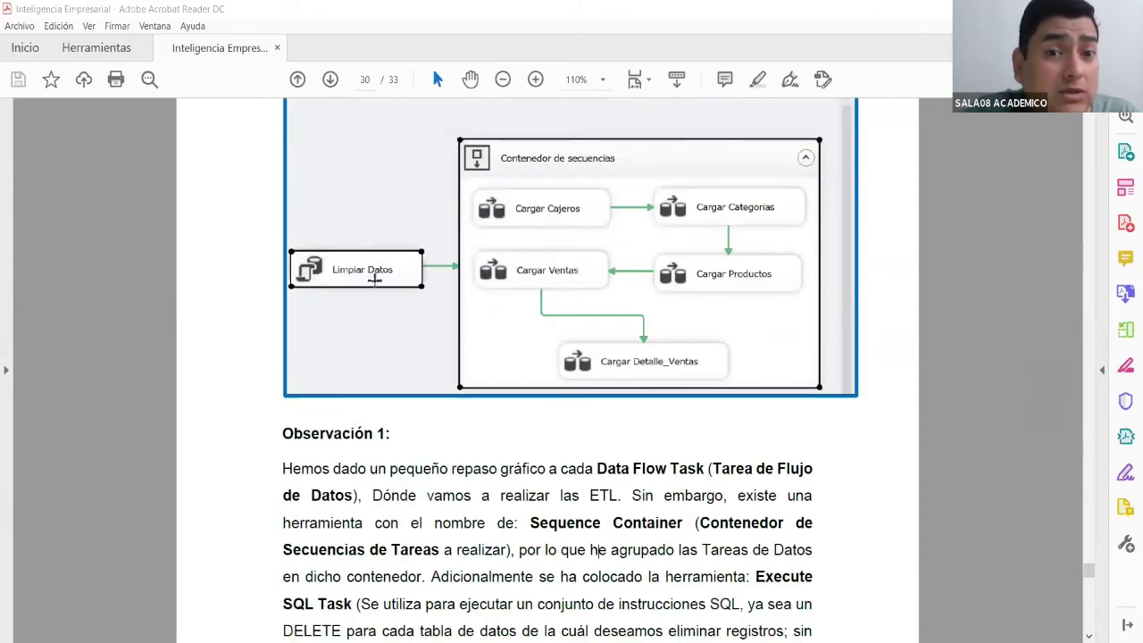
scroll(389, 298, "up", 1)
scroll(390, 298, "up", 1)
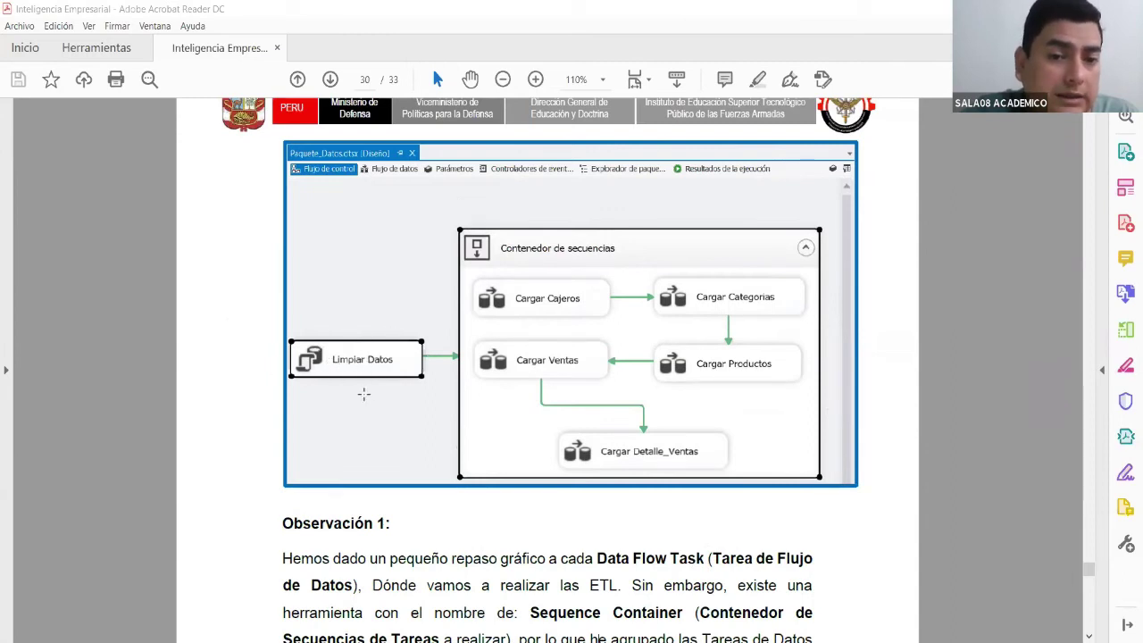
Compare the Limpiar Datos task and the load sequence in the figure with the Execute SQL Task explanation and DELETE FROM examples.
scroll(290, 373, "down", 6)
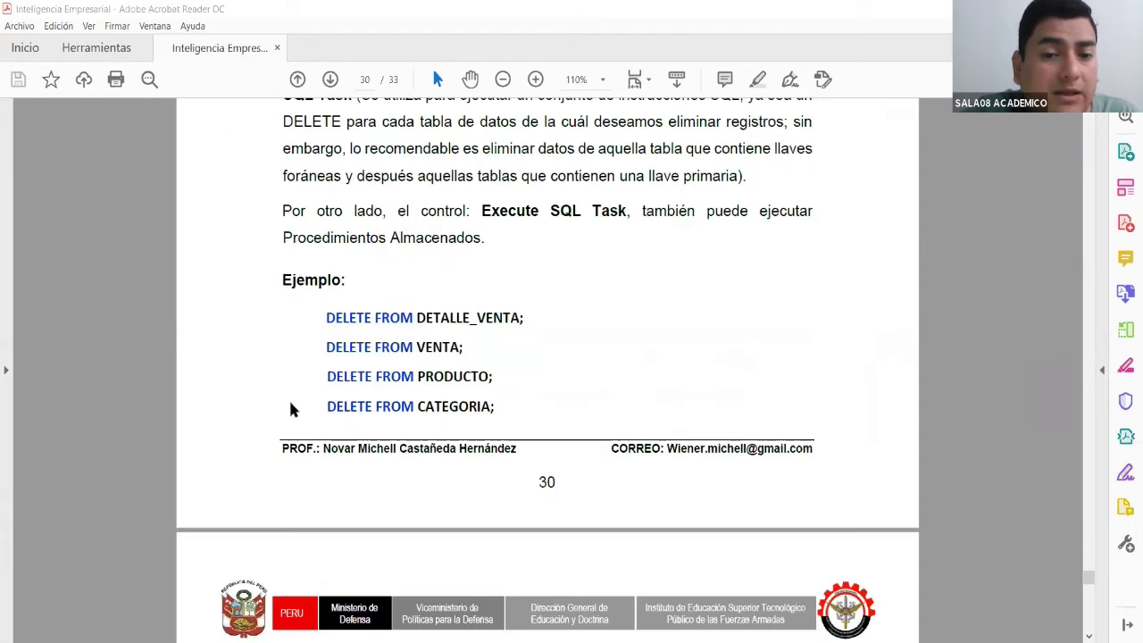
scroll(561, 505, "up", 6)
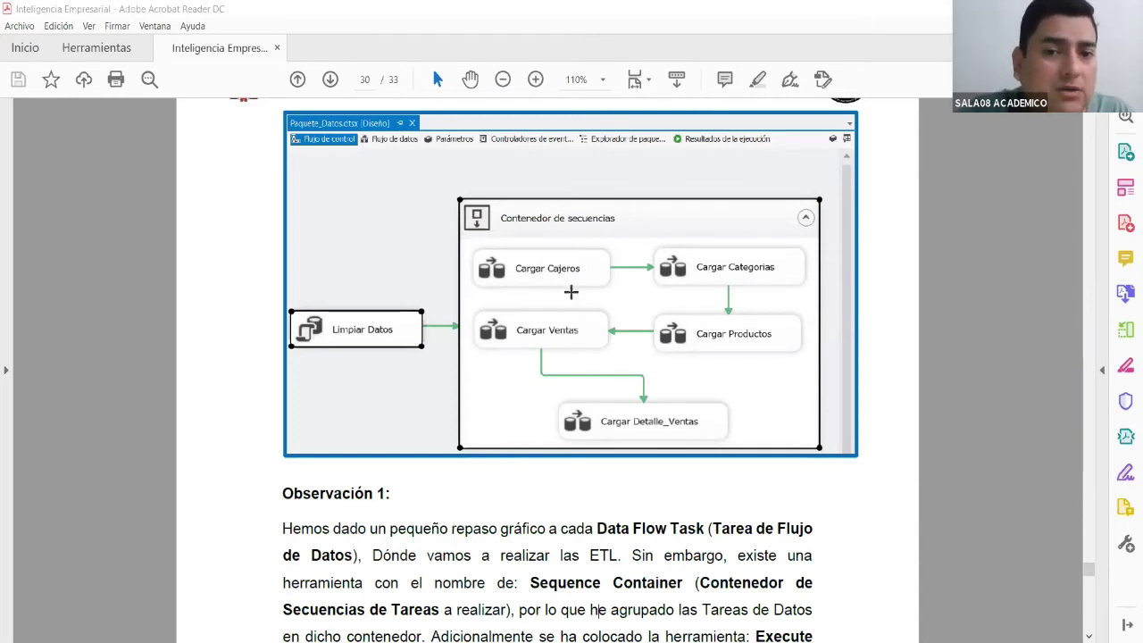
scroll(569, 292, "down", 5)
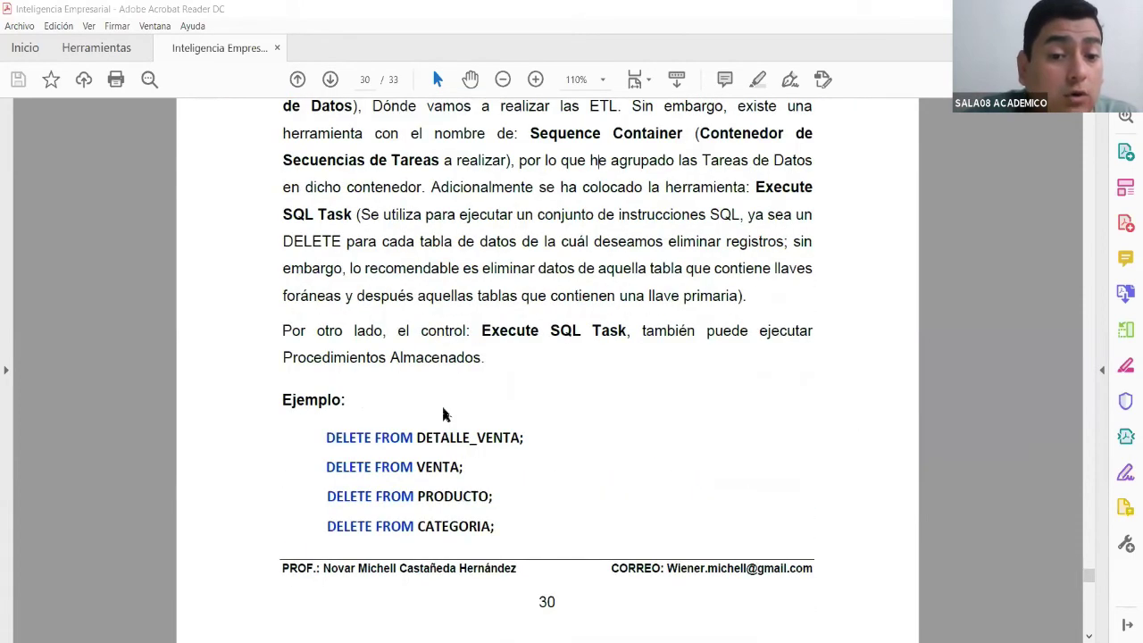
scroll(452, 385, "down", 1)
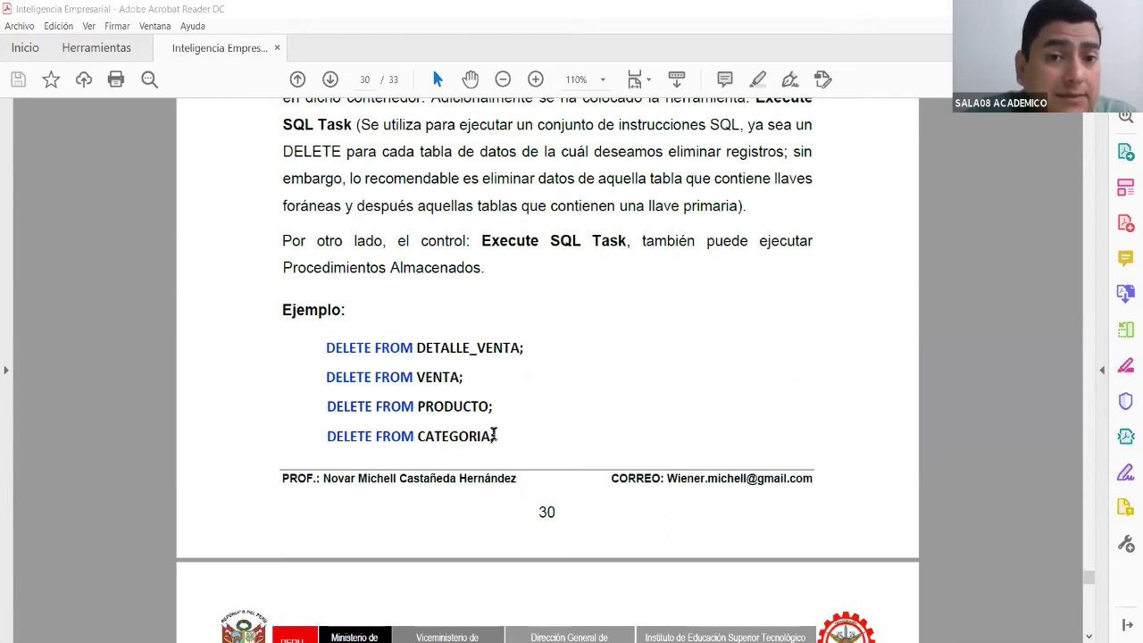
scroll(501, 402, "up", 2)
scroll(501, 402, "up", 4)
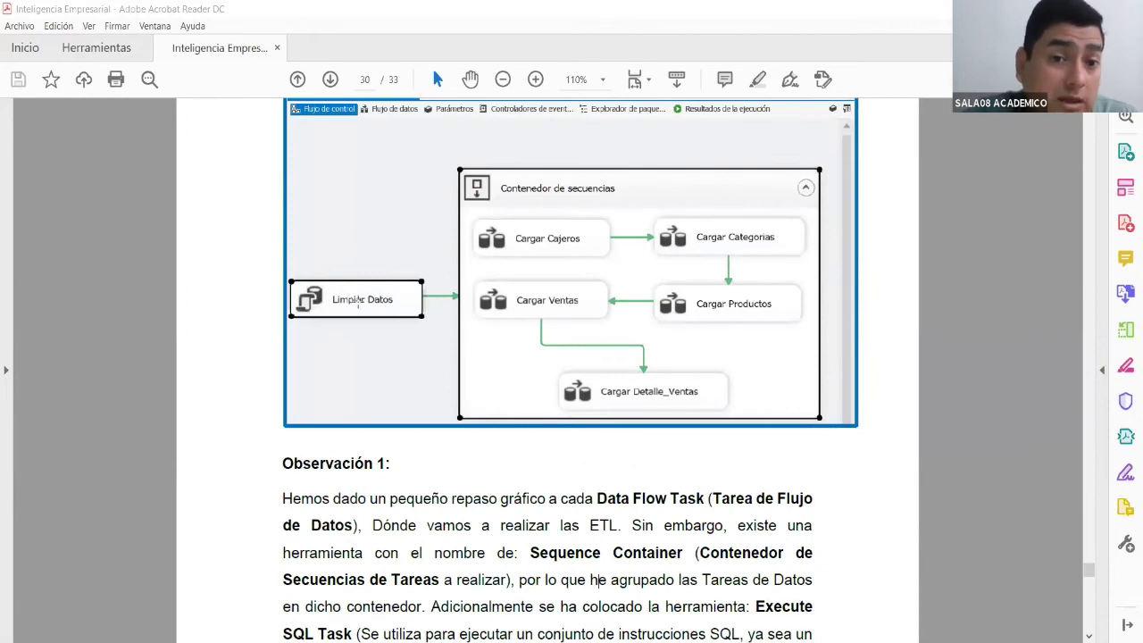
scroll(366, 405, "down", 1)
scroll(366, 405, "down", 3)
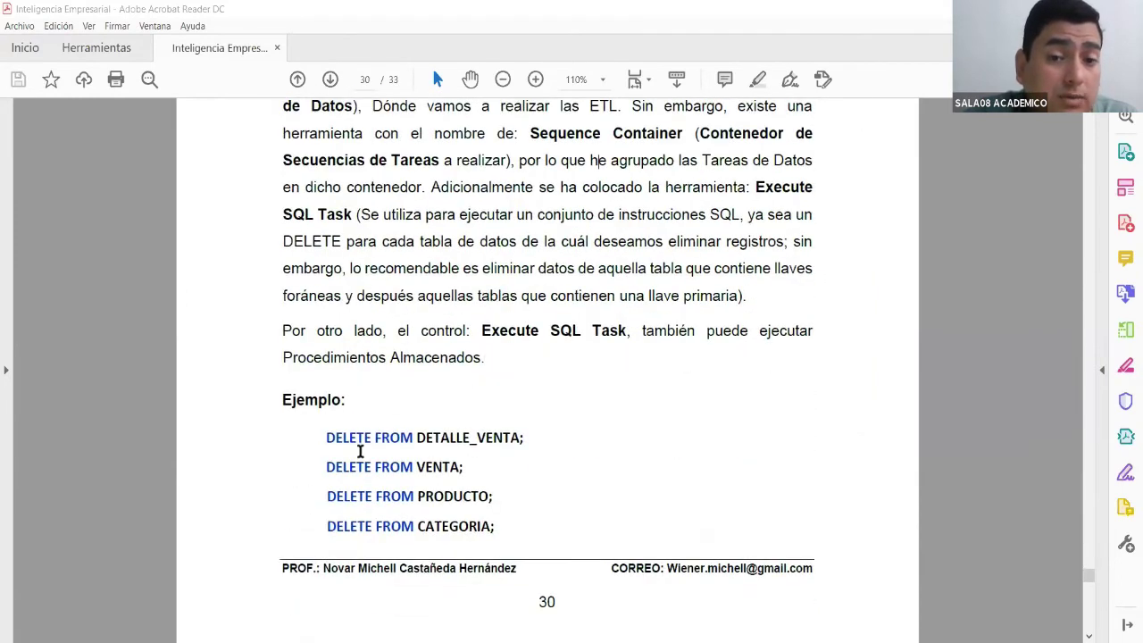
scroll(360, 450, "up", 5)
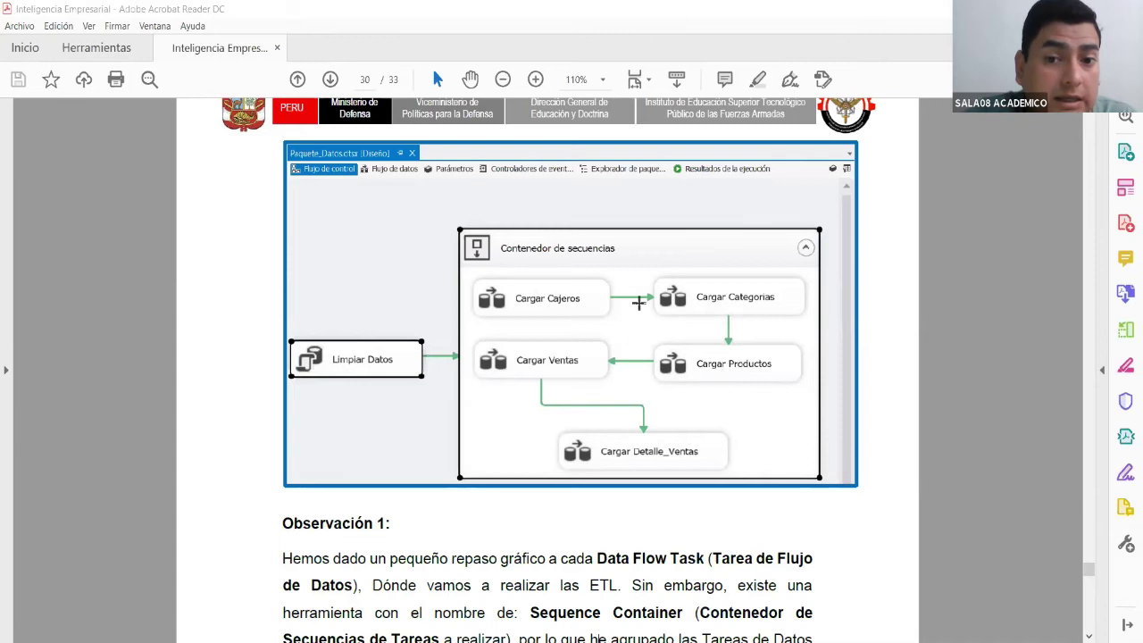
scroll(459, 366, "down", 10)
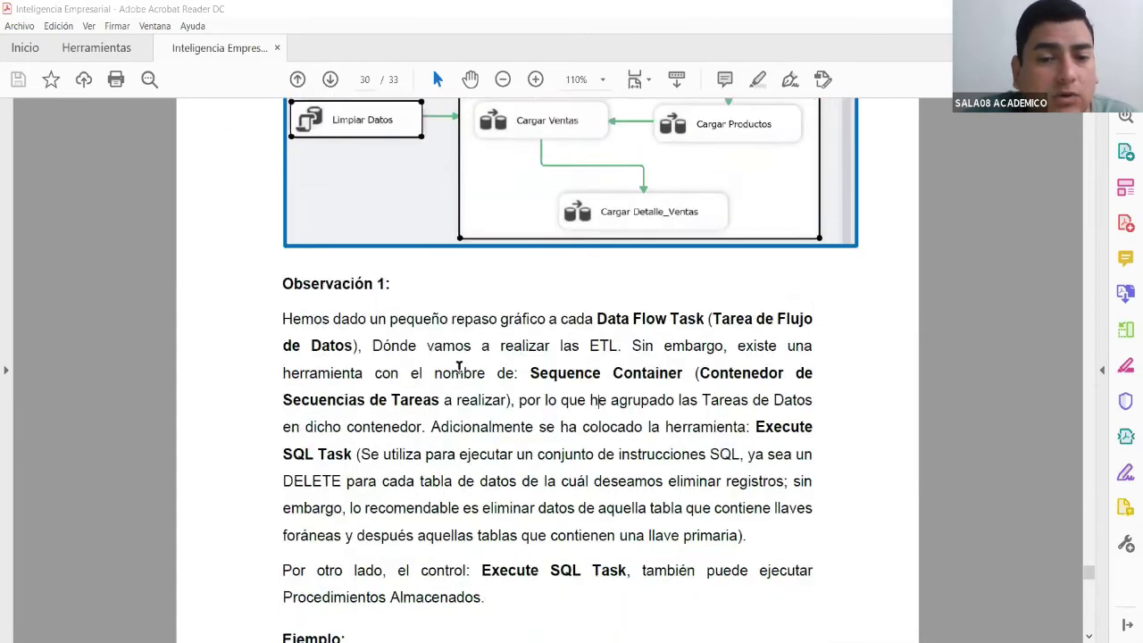
scroll(459, 366, "down", 3)
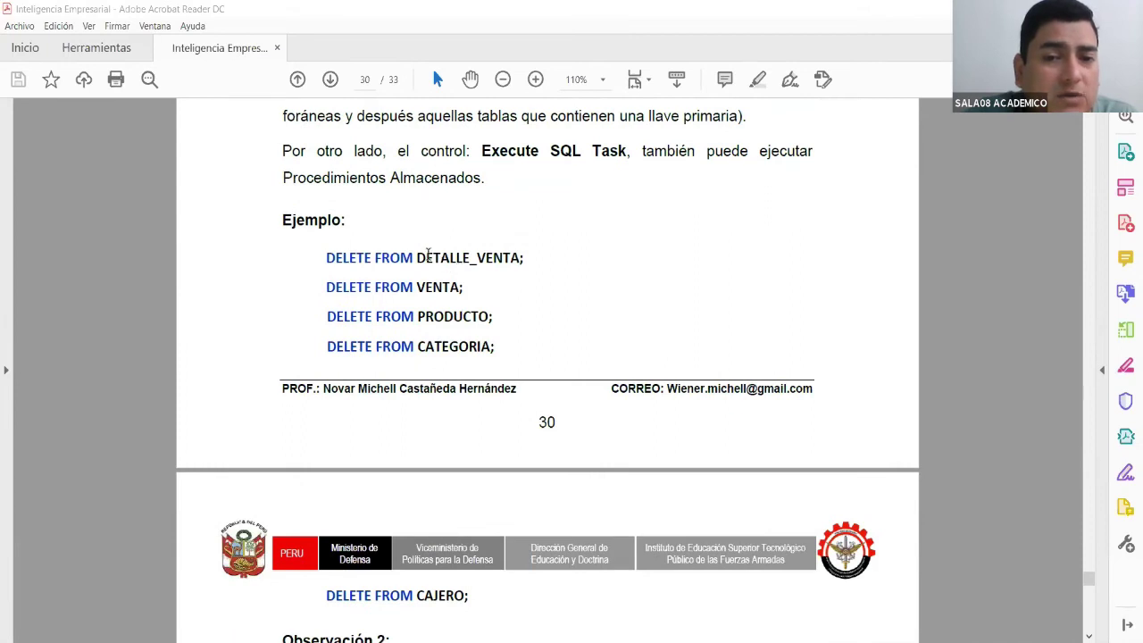
Examine the table order in the DELETE FROM statements by highlighting DETALLE_VENTA, PRODUCTO, CATEGORIA and CAJERO, and continue to Observación 2.
double_click(482, 256)
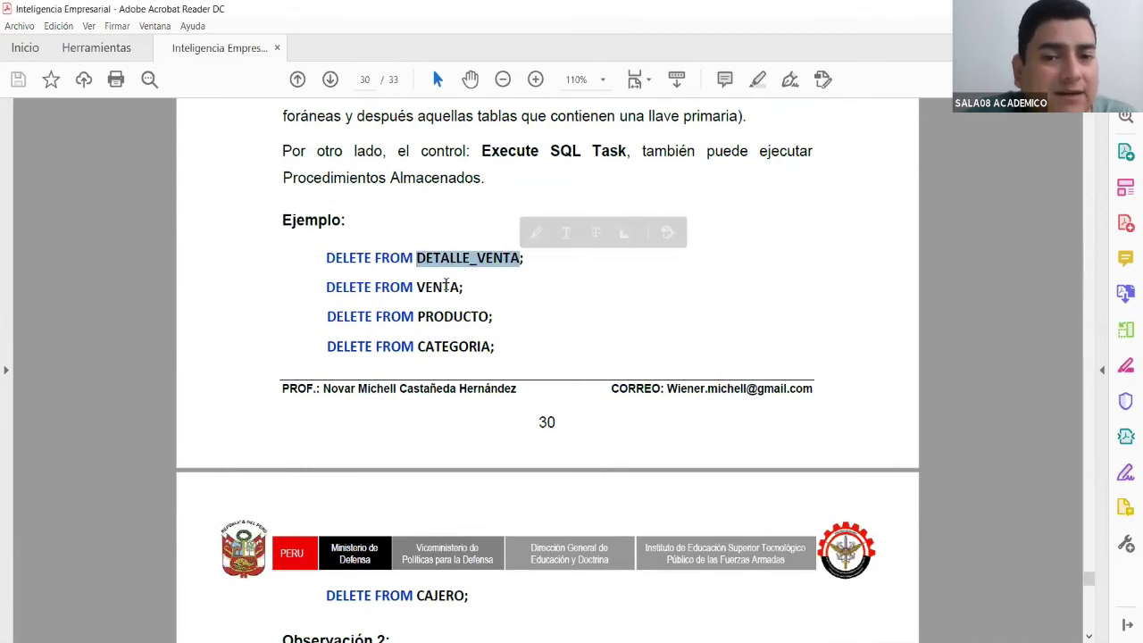
left_click_drag(419, 286, 490, 318)
left_click(455, 317)
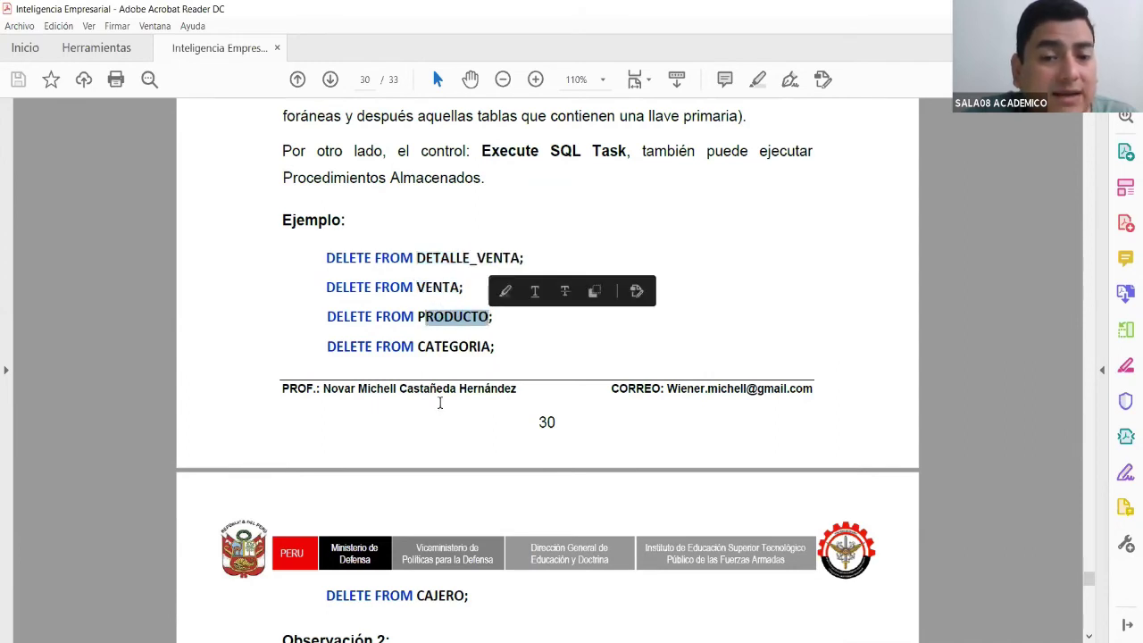
left_click_drag(416, 596, 465, 595)
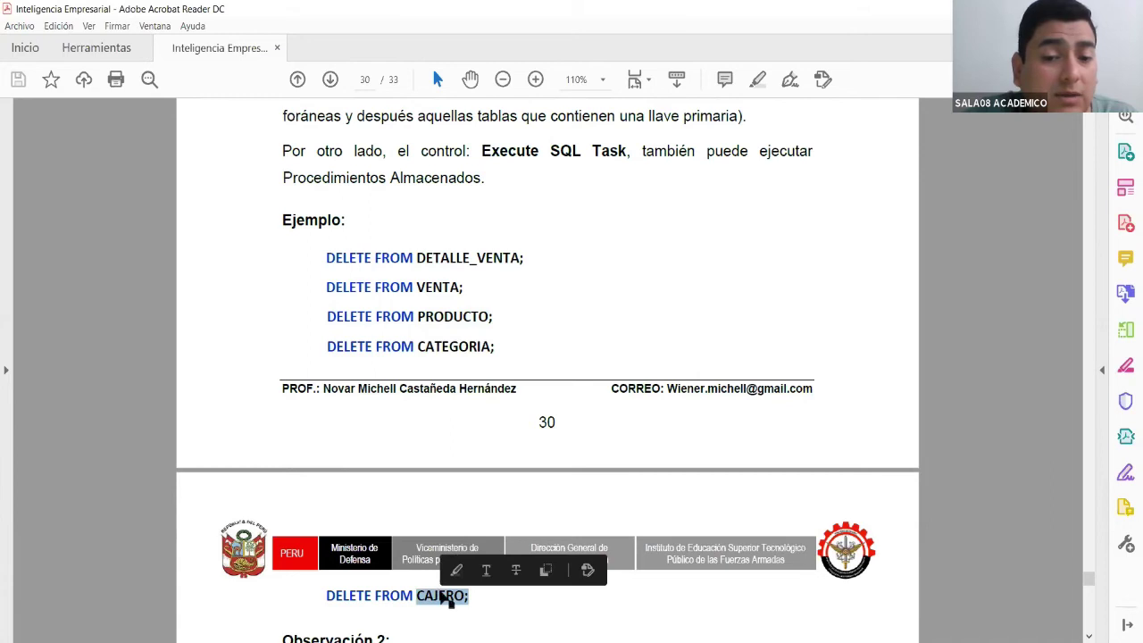
left_click(453, 353)
left_click_drag(416, 346, 494, 346)
left_click(446, 600)
left_click_drag(416, 596, 468, 595)
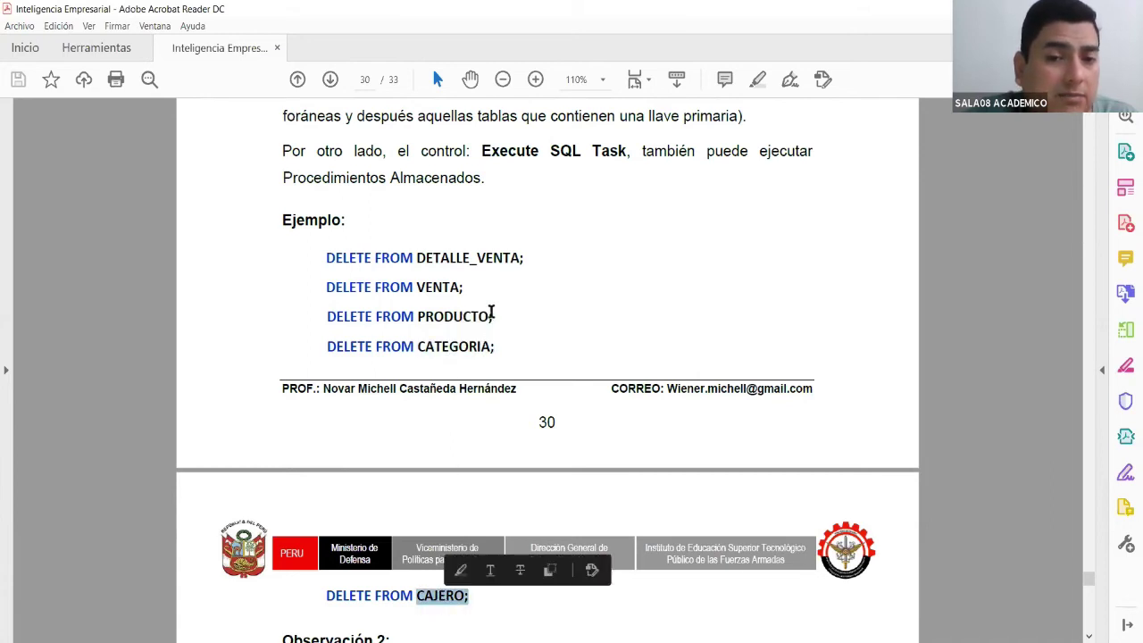
left_click(458, 260)
left_click_drag(427, 257, 525, 257)
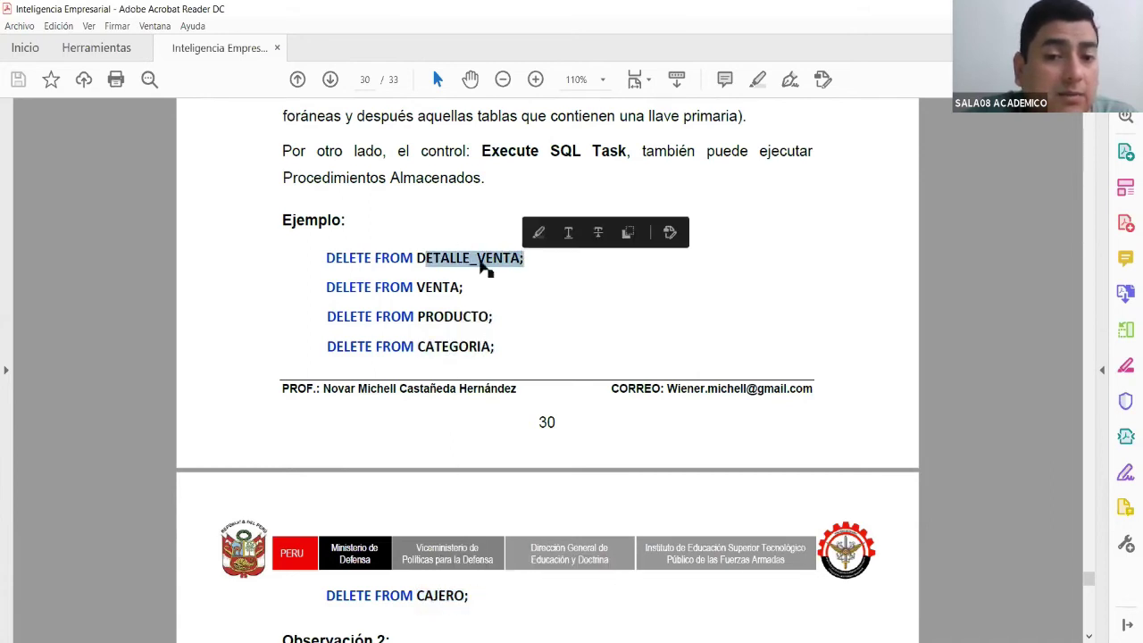
left_click(437, 259)
left_click_drag(417, 257, 520, 259)
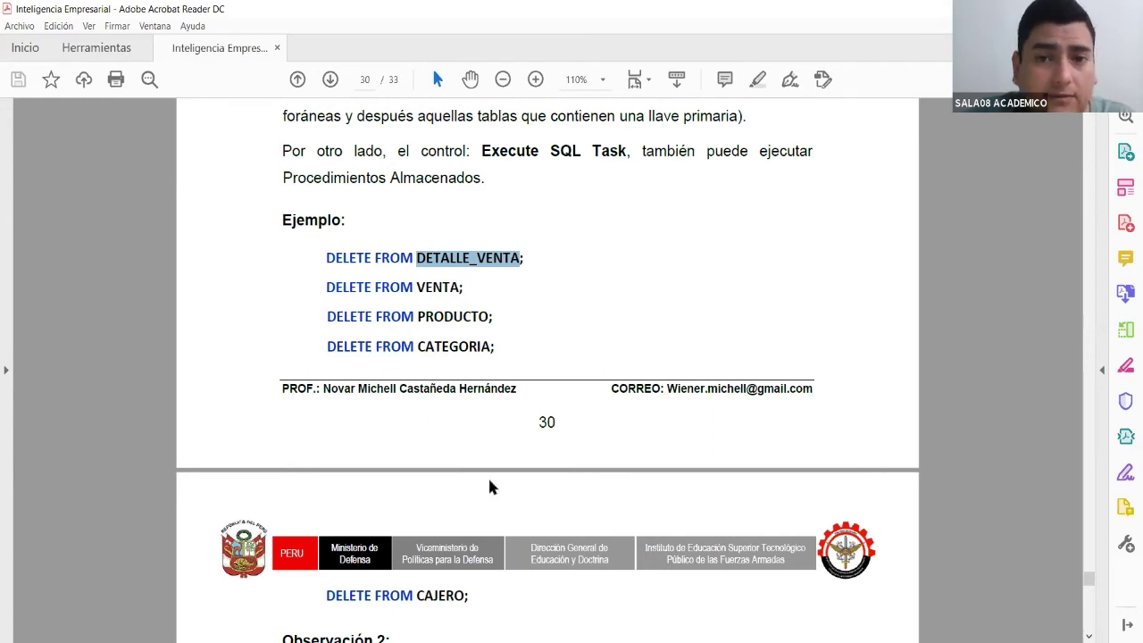
scroll(489, 487, "down", 5)
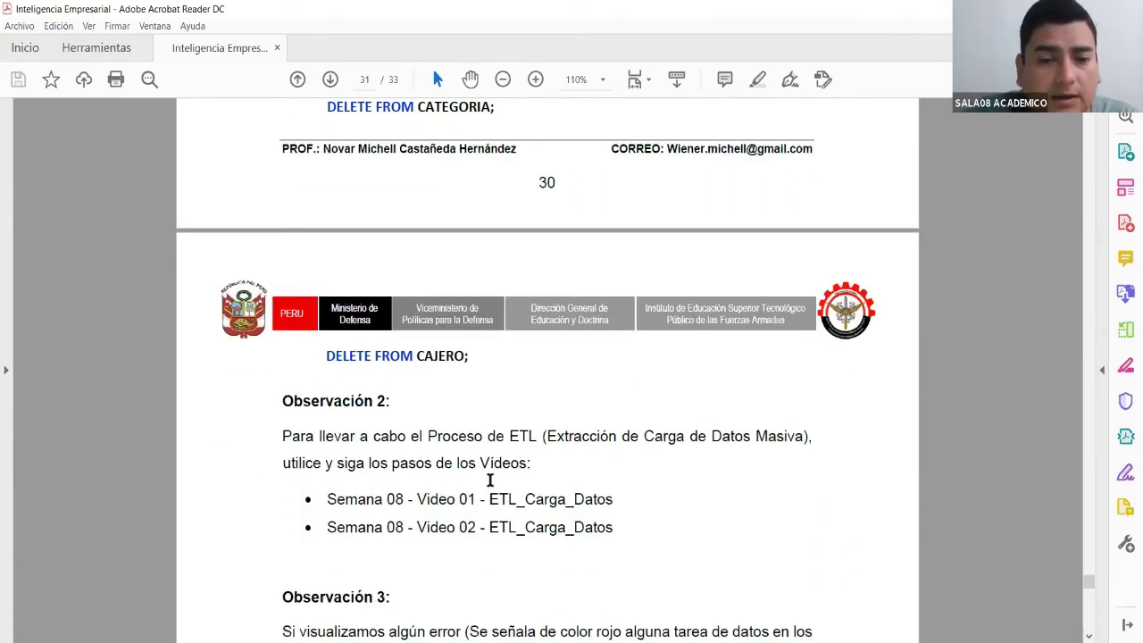
Read Observación 2 on the ETL videos and Observación 3 on Run64BitRunTime, and compare the latter with the control flow figure.
scroll(489, 480, "down", 4)
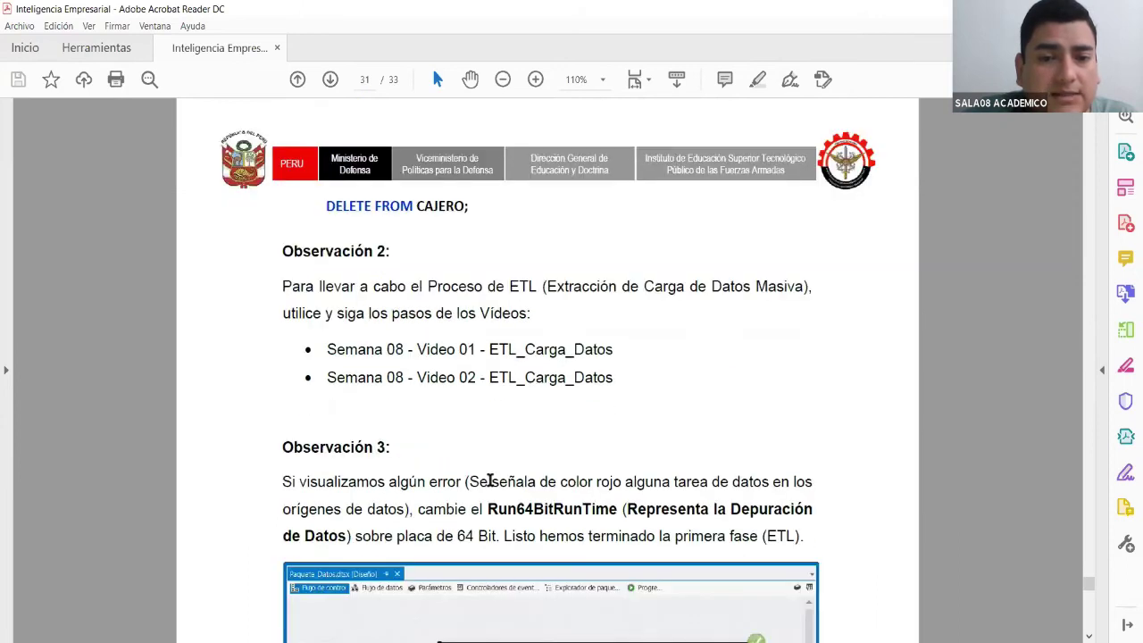
scroll(489, 480, "down", 1)
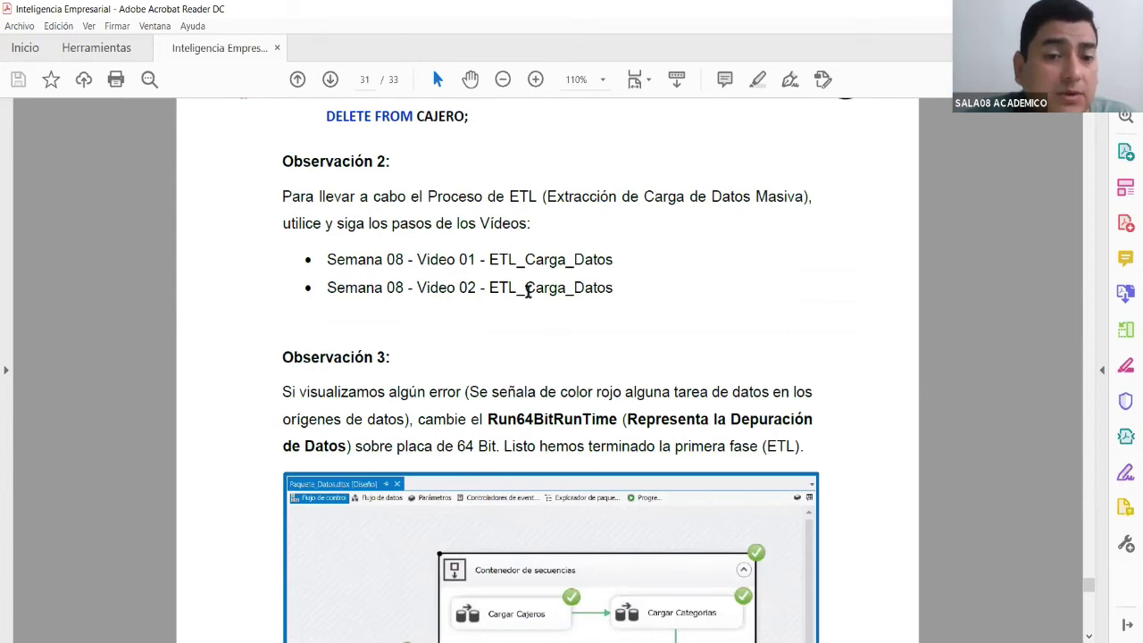
scroll(528, 291, "down", 5)
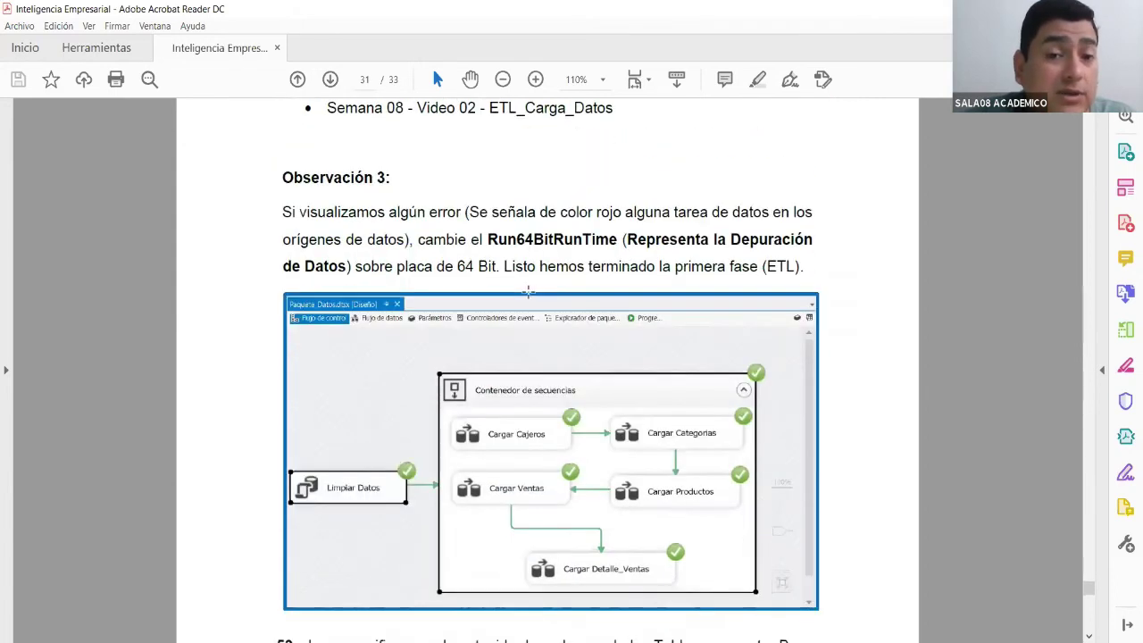
scroll(701, 354, "down", 2)
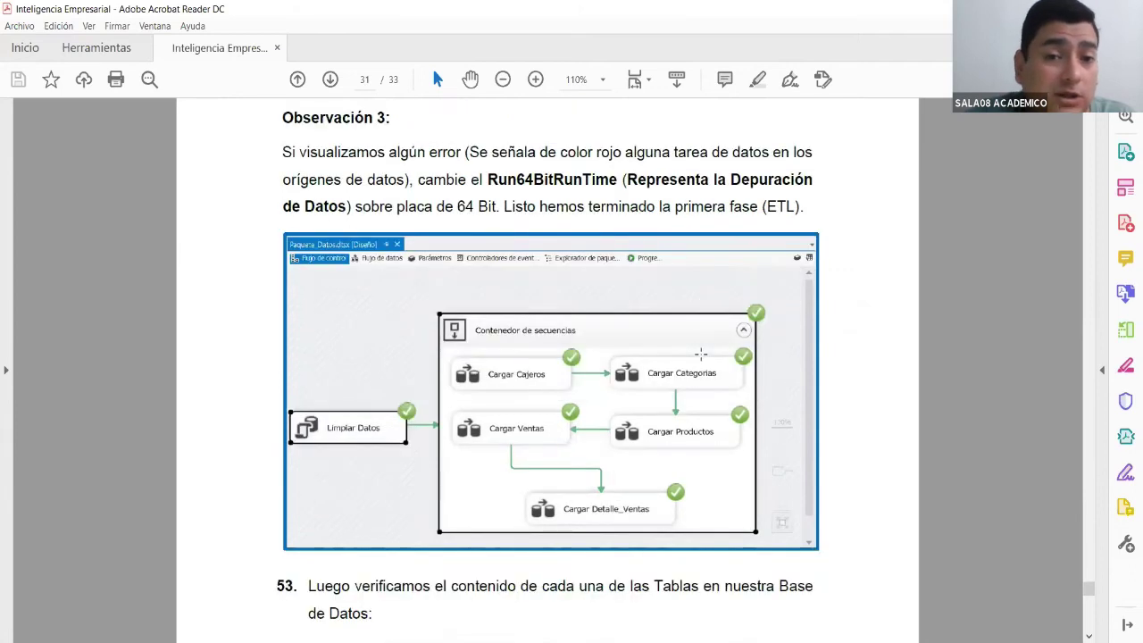
scroll(701, 354, "up", 5)
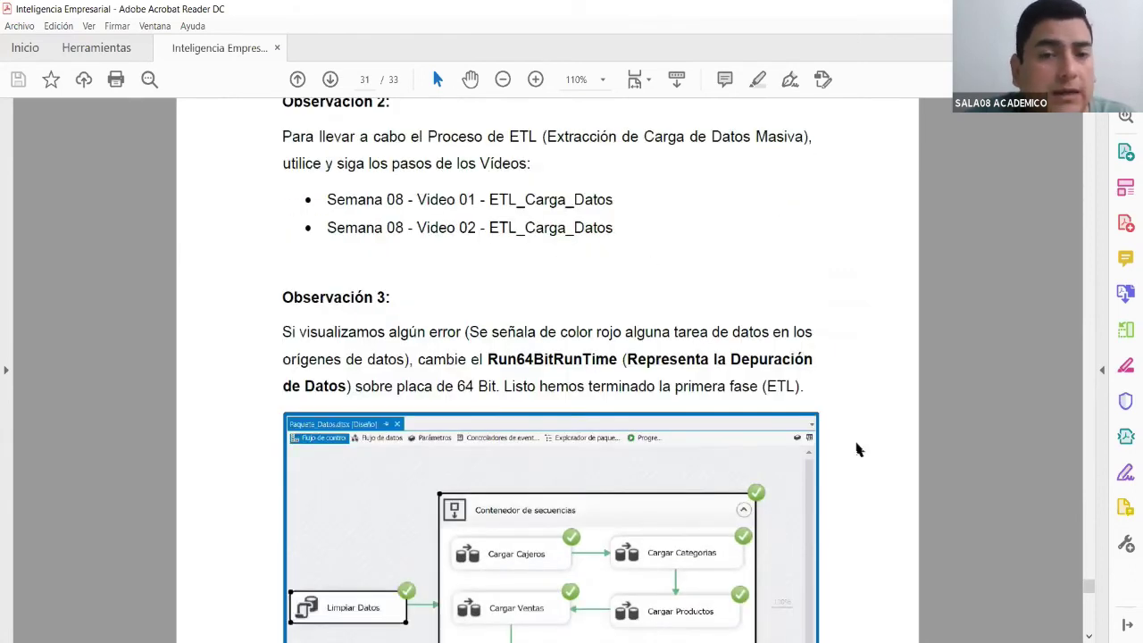
scroll(855, 449, "down", 1)
scroll(855, 449, "down", 3)
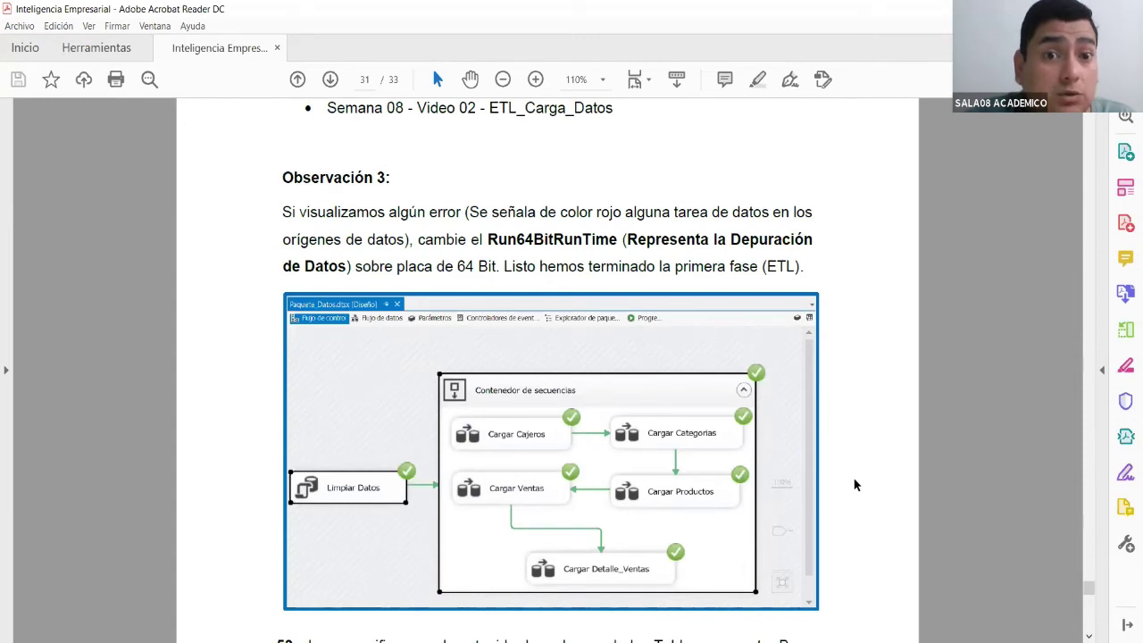
scroll(856, 485, "down", 4)
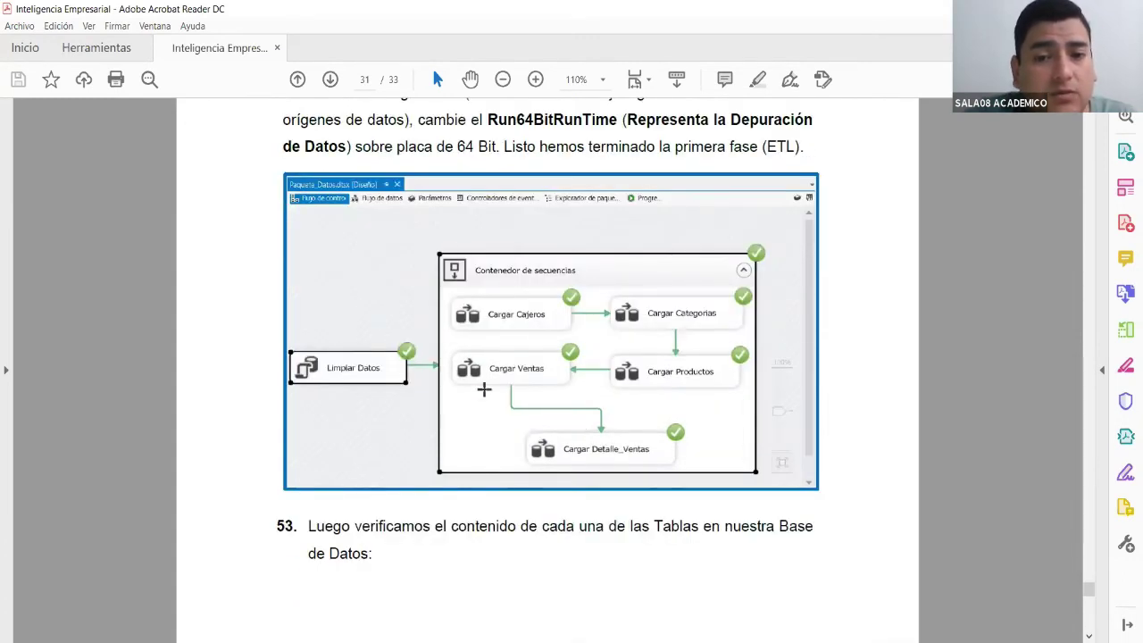
Read instruction 53 on verifying table contents and review the SELECT examples for CAJERO, CATEGORIA and PRODUCTO.
scroll(495, 393, "down", 6)
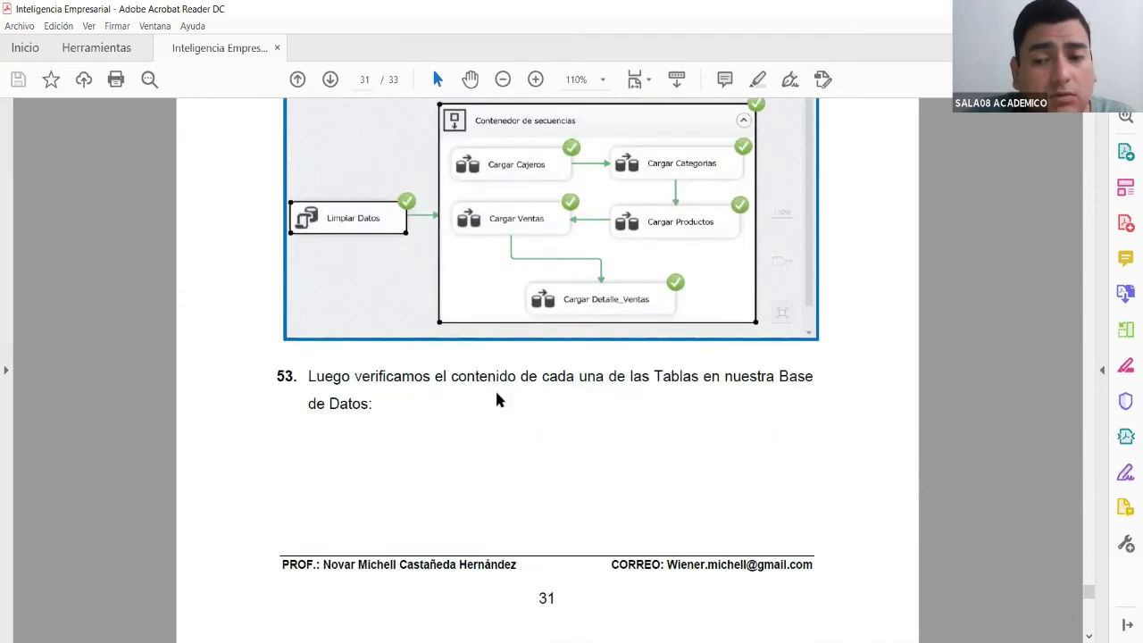
scroll(498, 394, "down", 15)
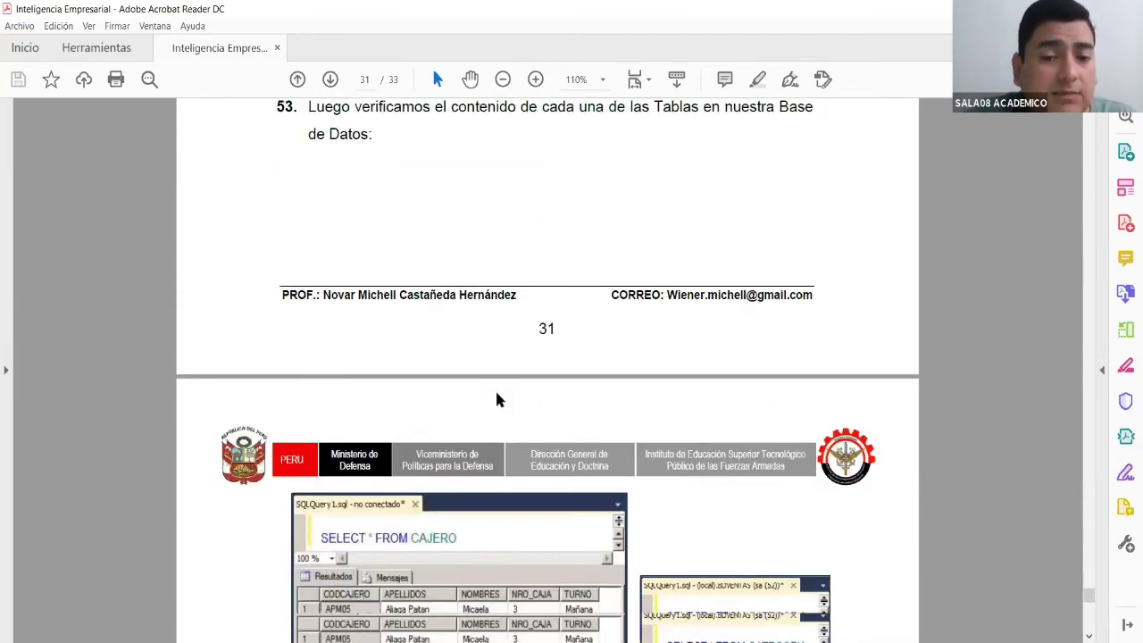
scroll(495, 391, "down", 4)
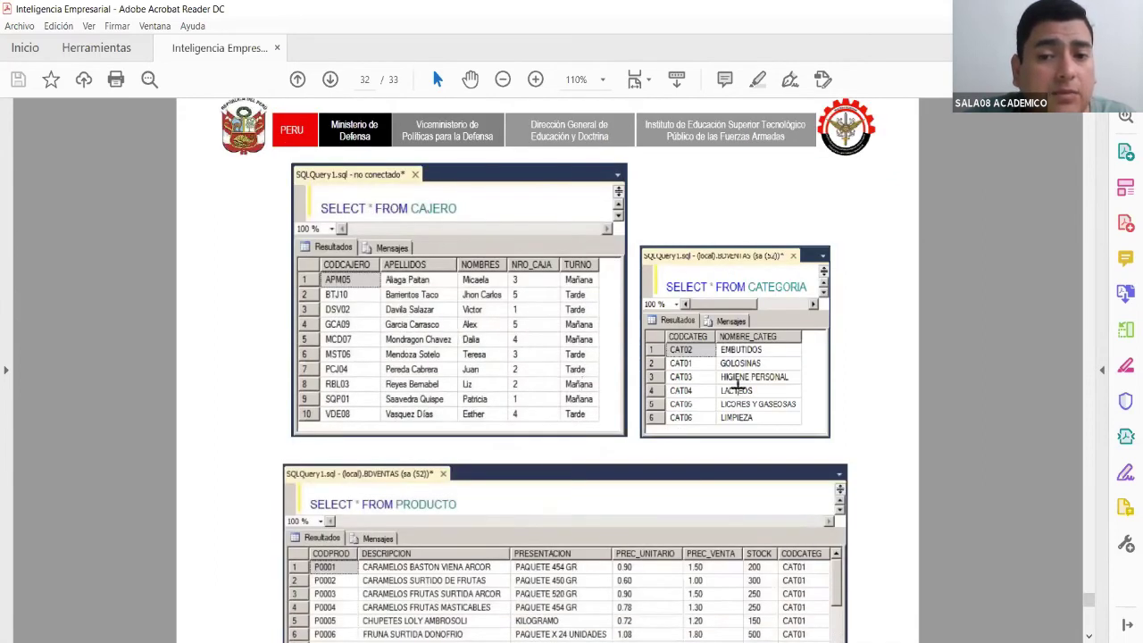
scroll(738, 385, "down", 1)
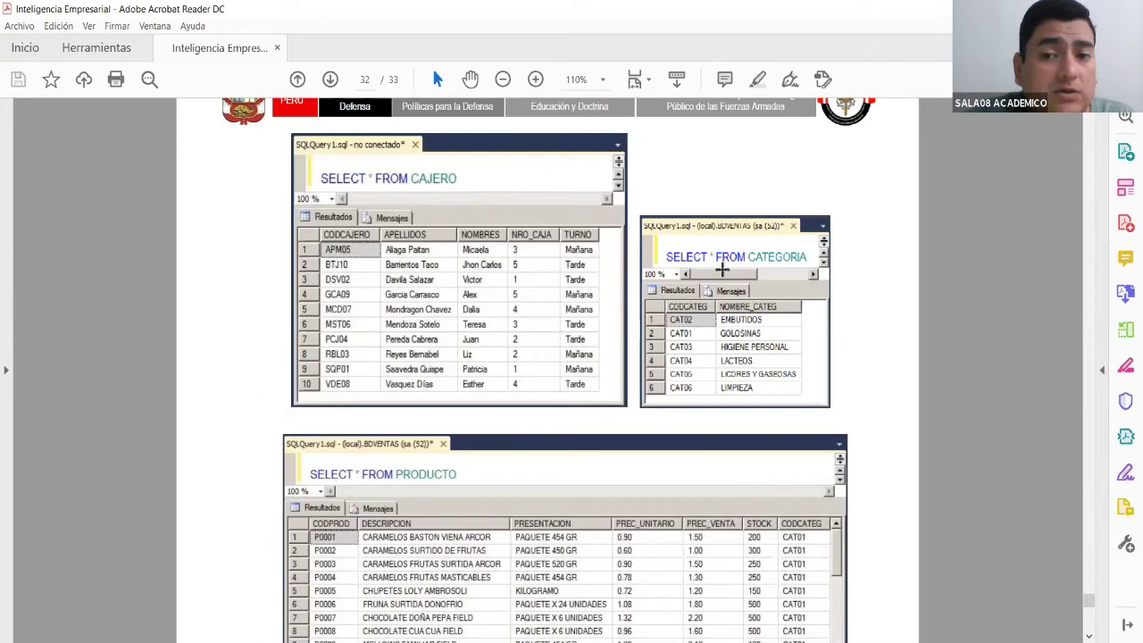
scroll(714, 388, "down", 6)
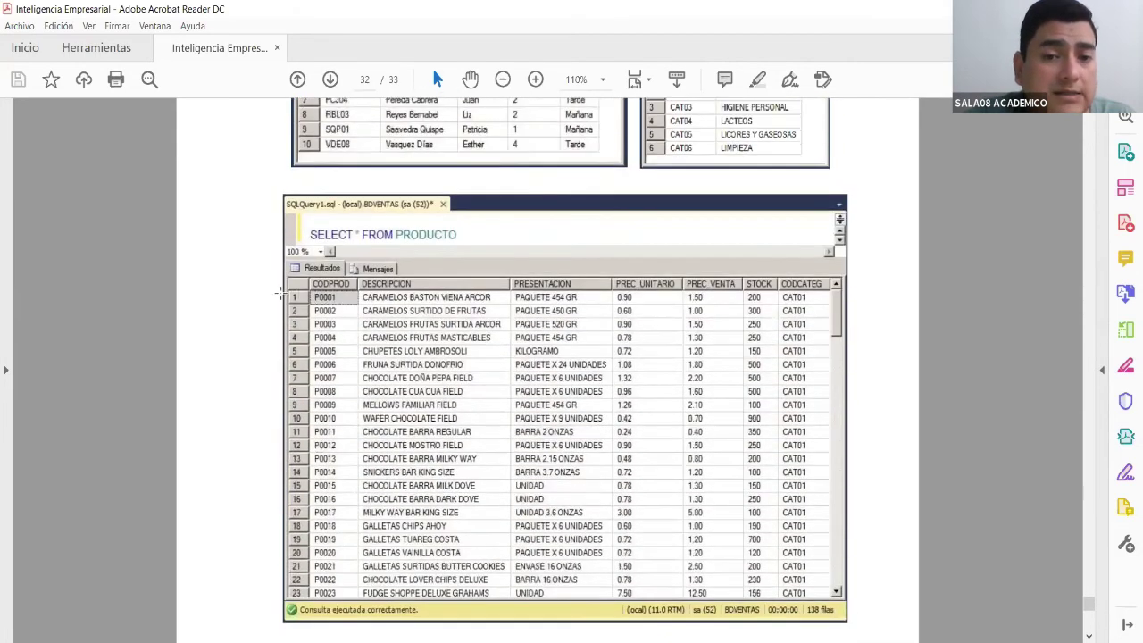
scroll(505, 347, "down", 1)
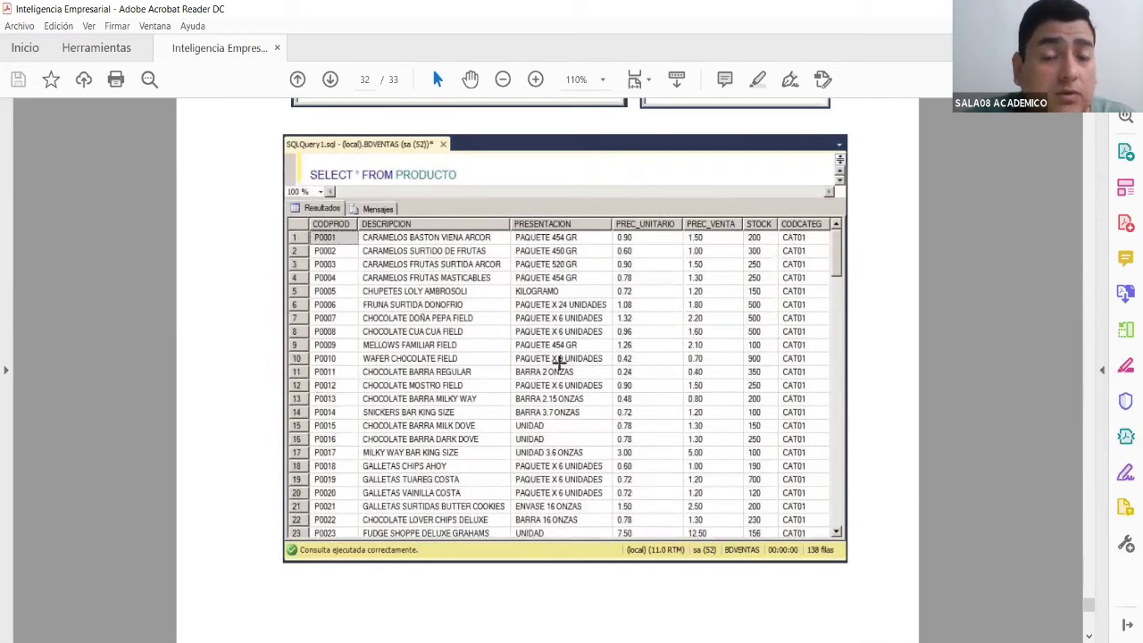
scroll(521, 365, "down", 15)
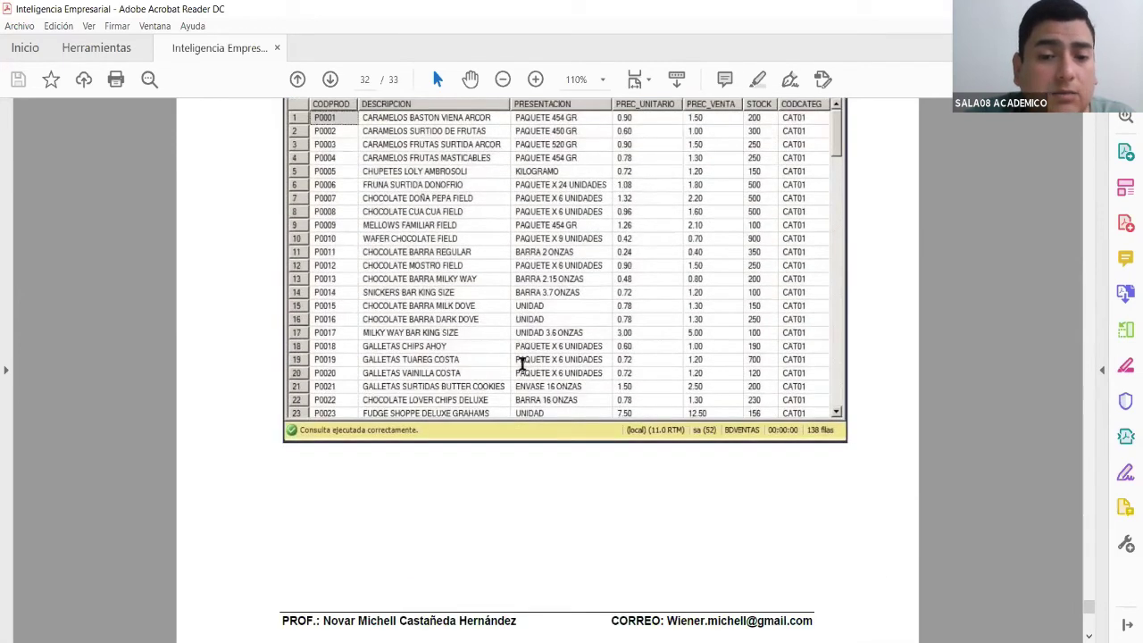
Review the SELECT examples for VENTA and DETALLE_VENTA on the guide's last page.
scroll(520, 364, "down", 3)
scroll(521, 364, "down", 1)
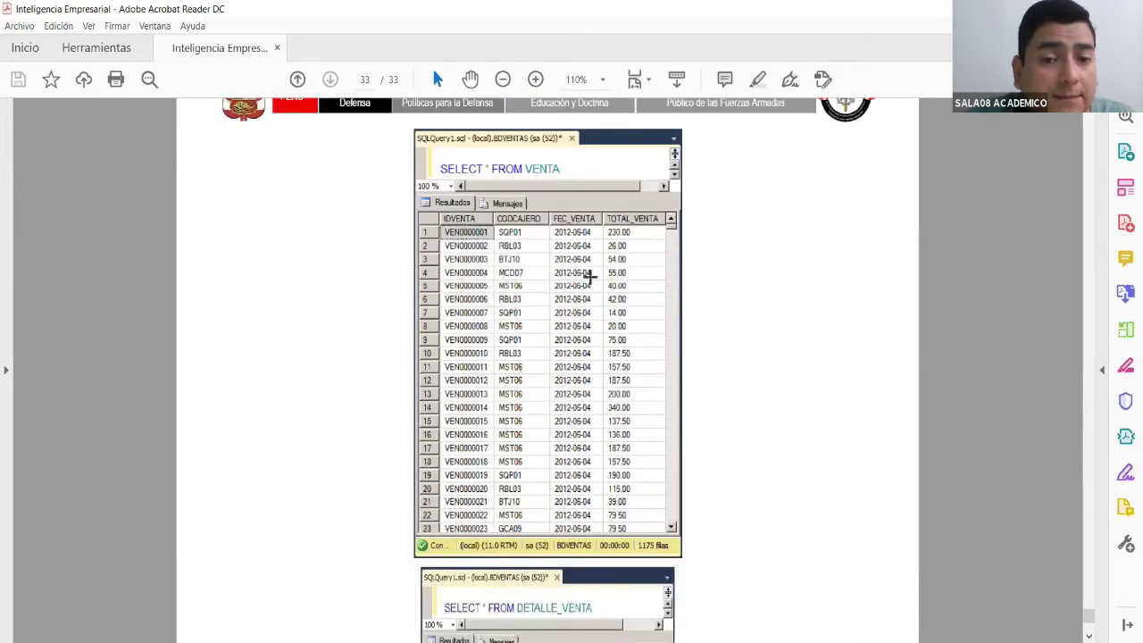
scroll(596, 308, "down", 2)
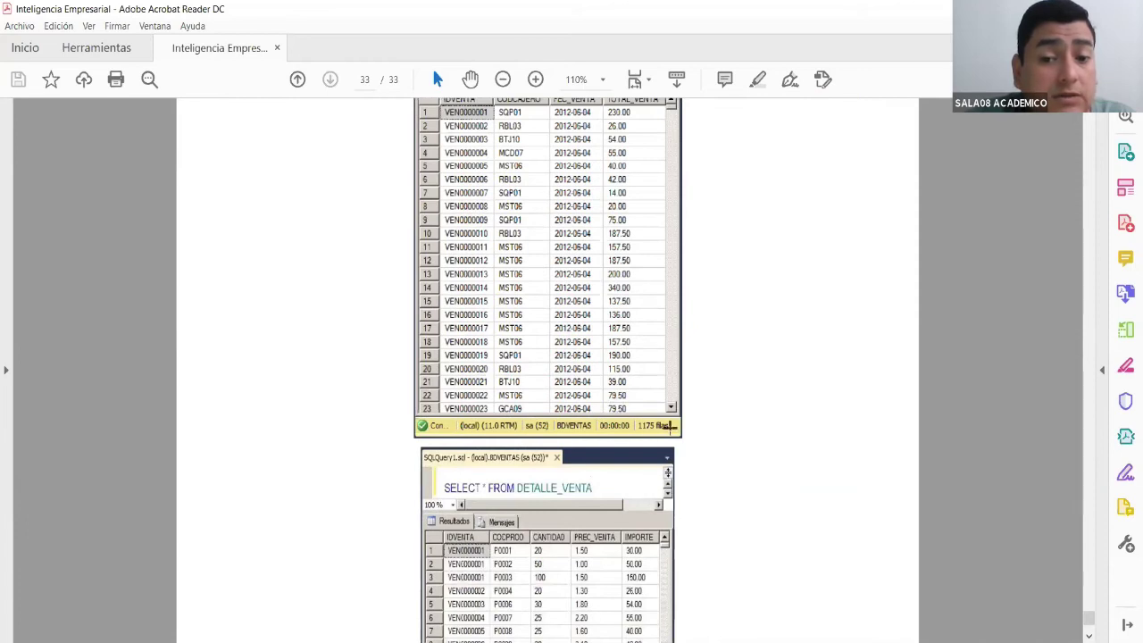
scroll(572, 311, "down", 3)
scroll(553, 304, "down", 2)
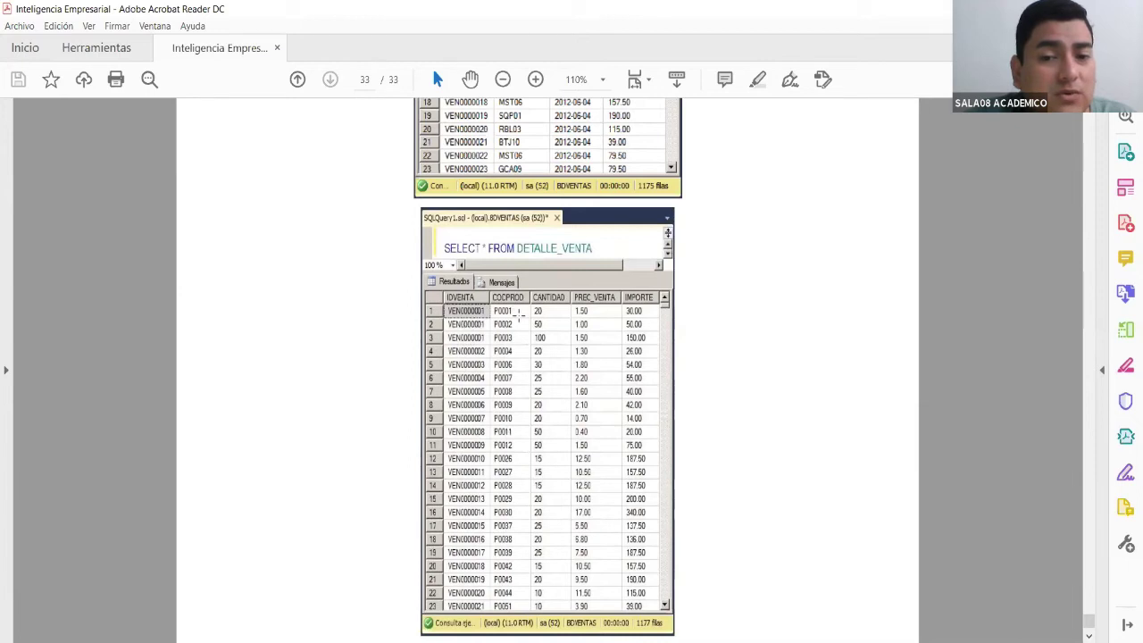
Examine the IDVENTA, CODPROD, CANTIDAD, PREC_VENTA and IMPORTE columns of the DETALLE_VENTA query output up close.
scroll(529, 317, "up", 4)
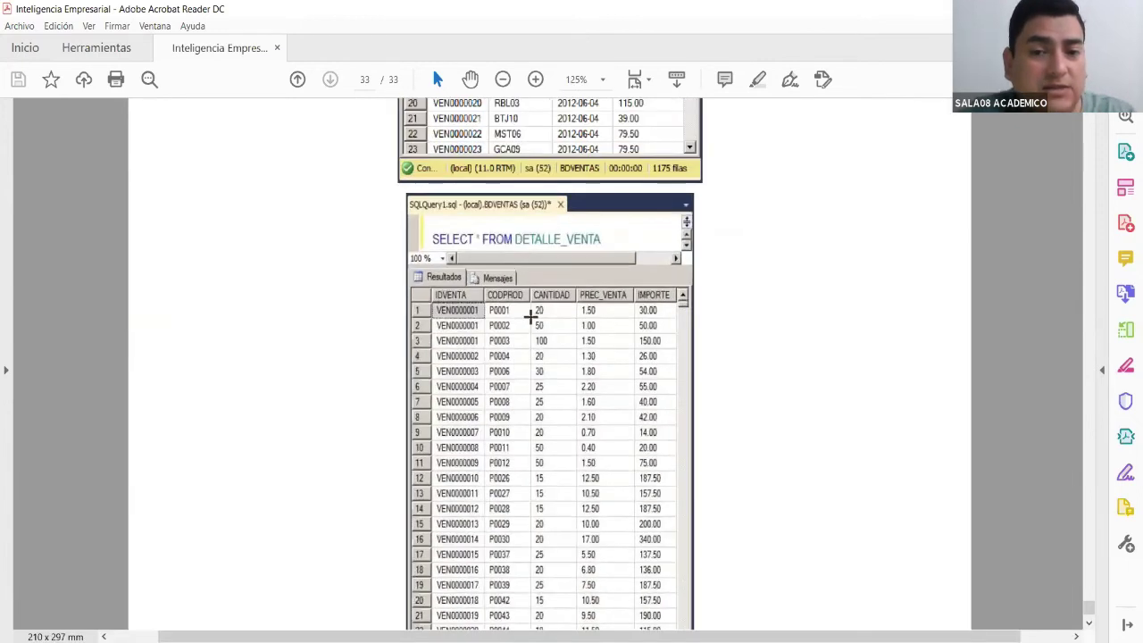
scroll(497, 345, "up", 2)
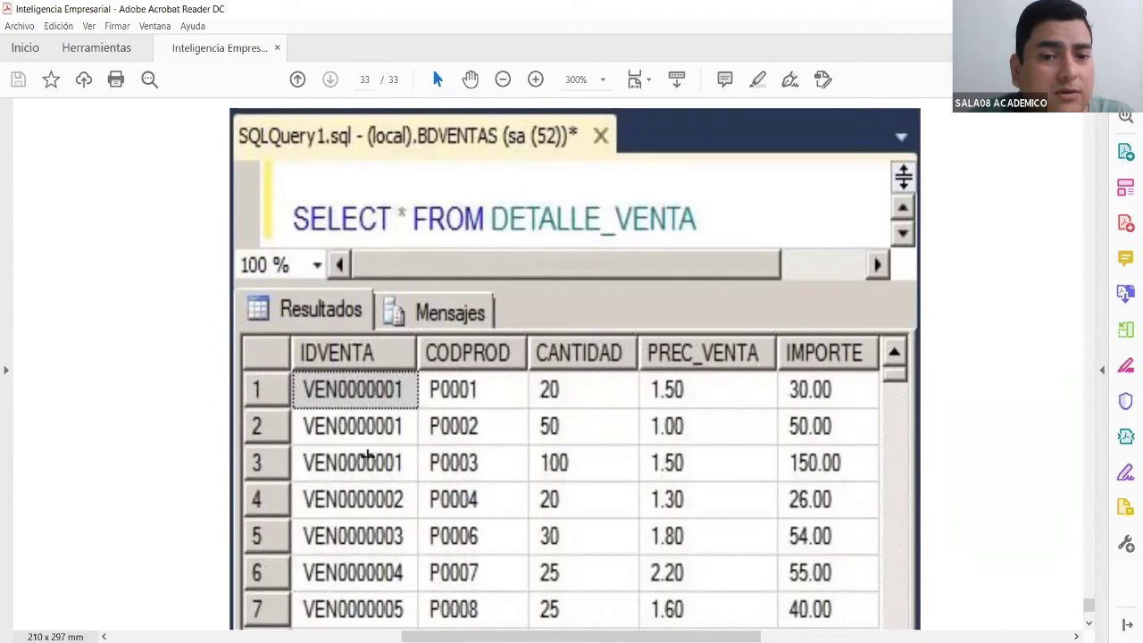
scroll(401, 459, "down", 1)
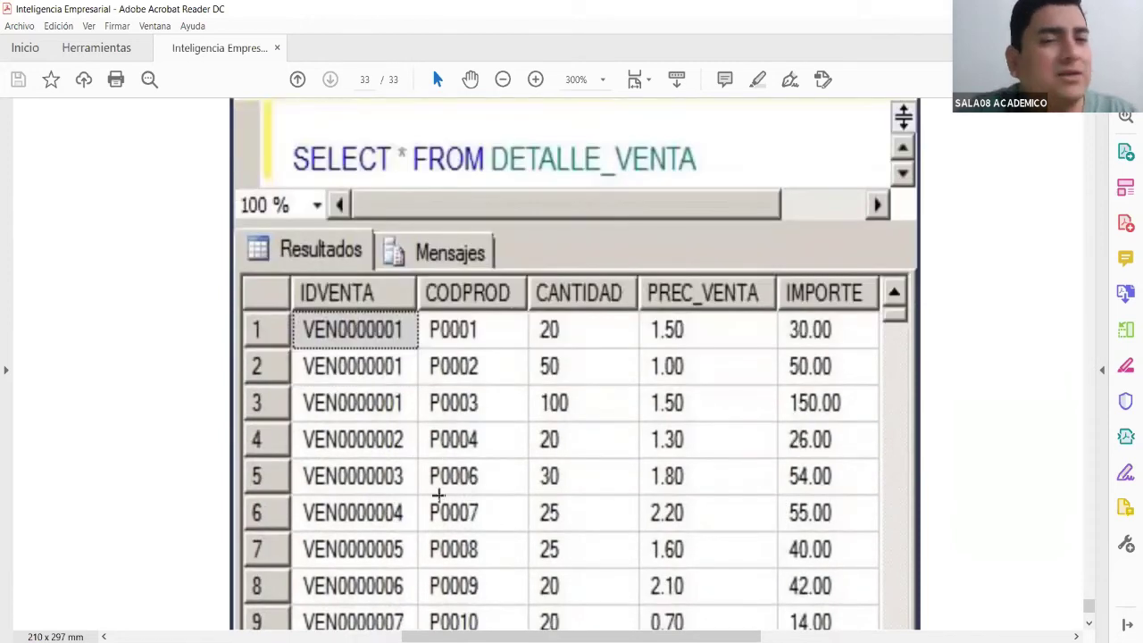
scroll(439, 494, "down", 1)
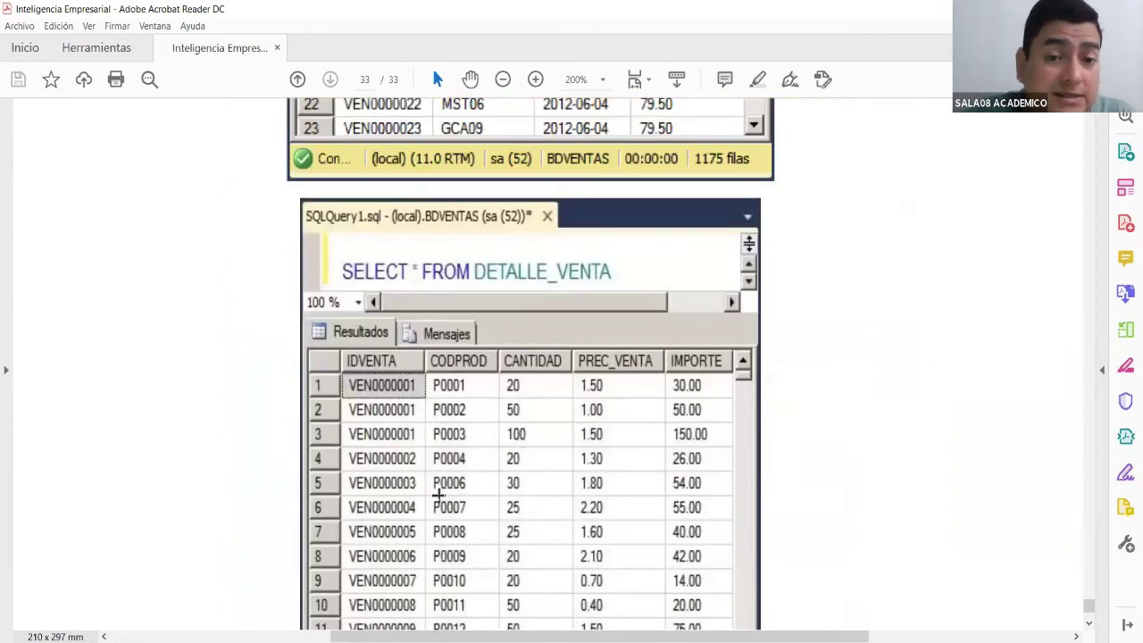
scroll(438, 493, "down", 8)
scroll(439, 496, "down", 2)
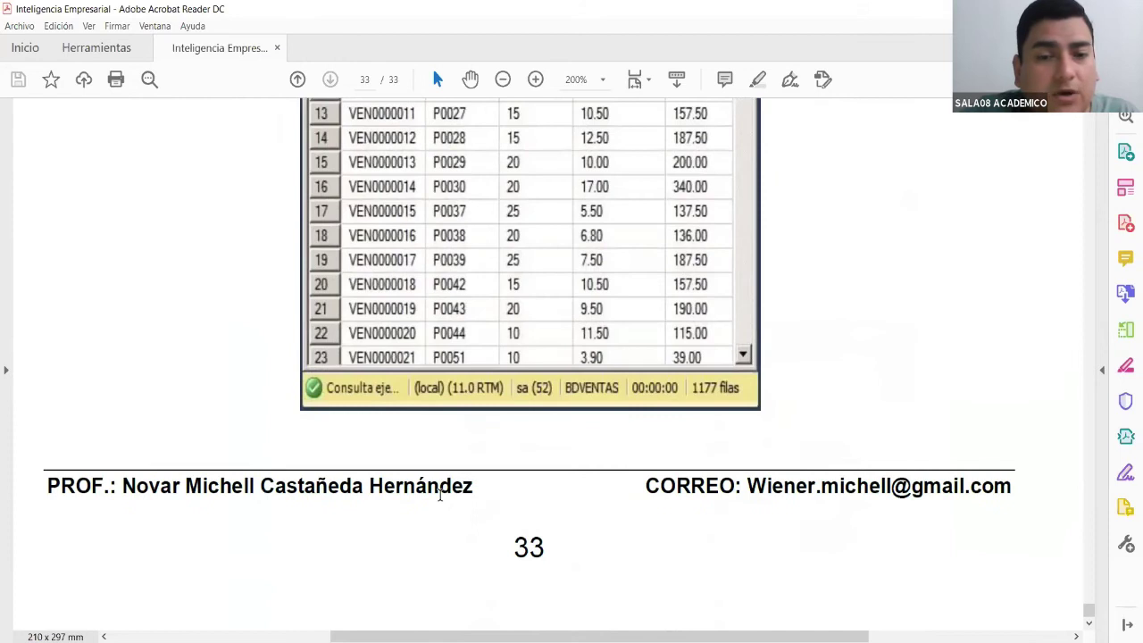
scroll(439, 494, "up", 12)
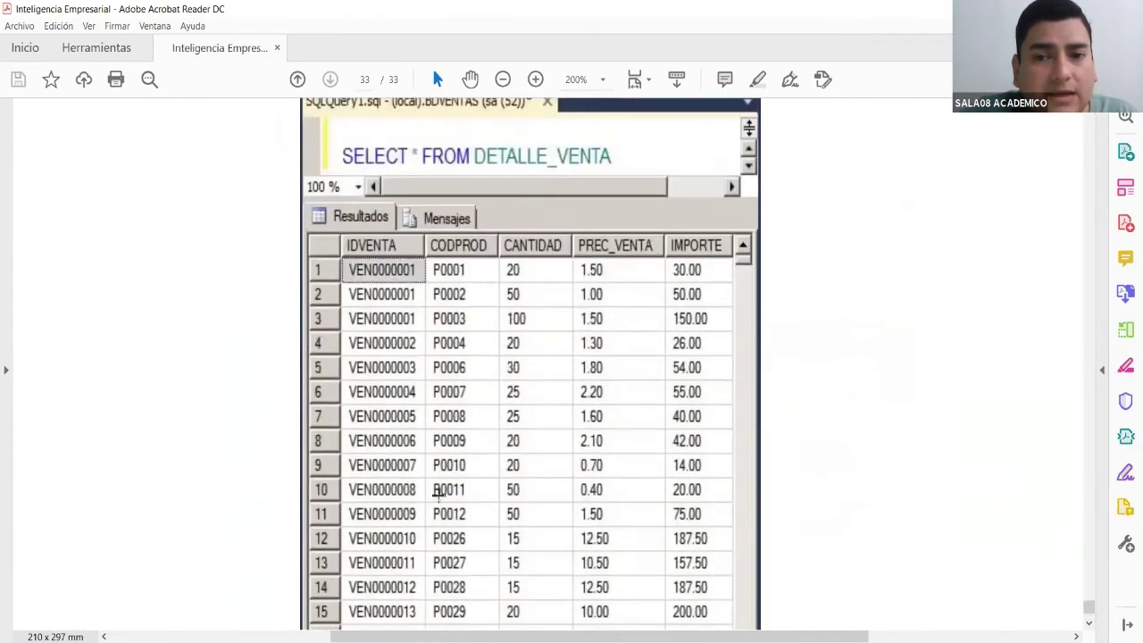
scroll(438, 494, "down", 1)
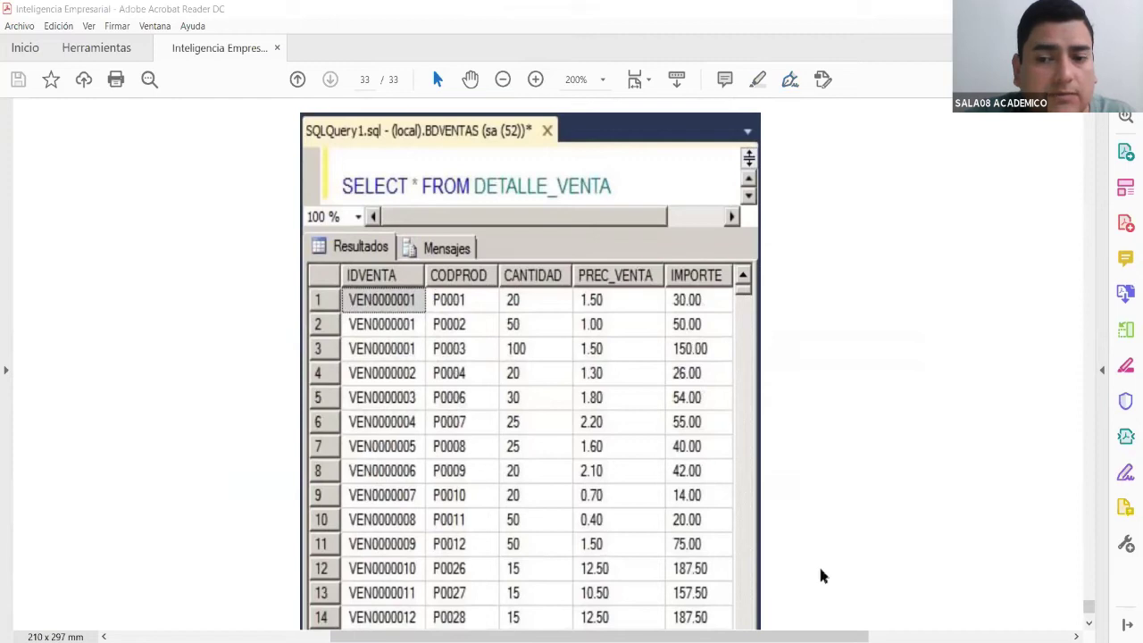
Switch to SQL Server Management Studio and keep the Object Explorer permanently docked beside the BDContacto_Estudiantes script.
key("alt+Tab")
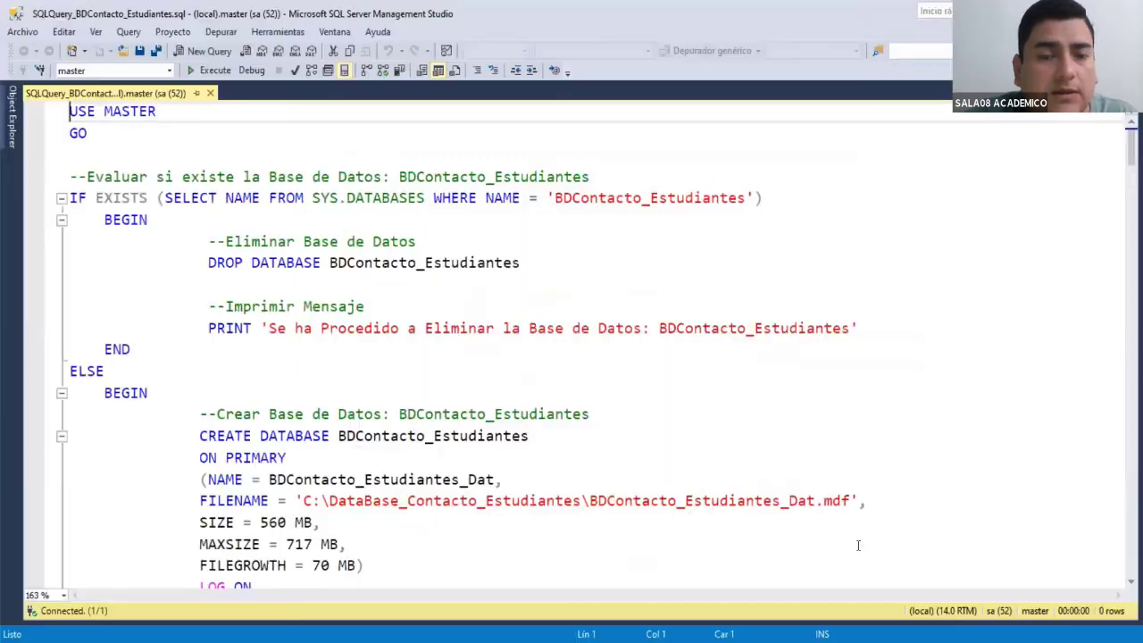
left_click(12, 125)
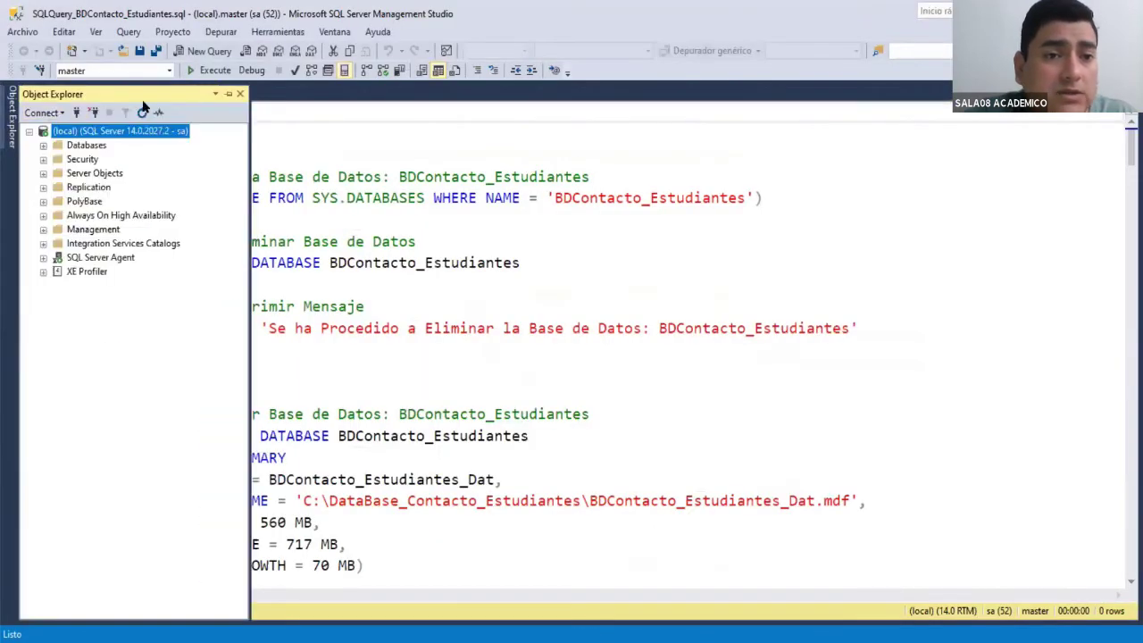
left_click(227, 93)
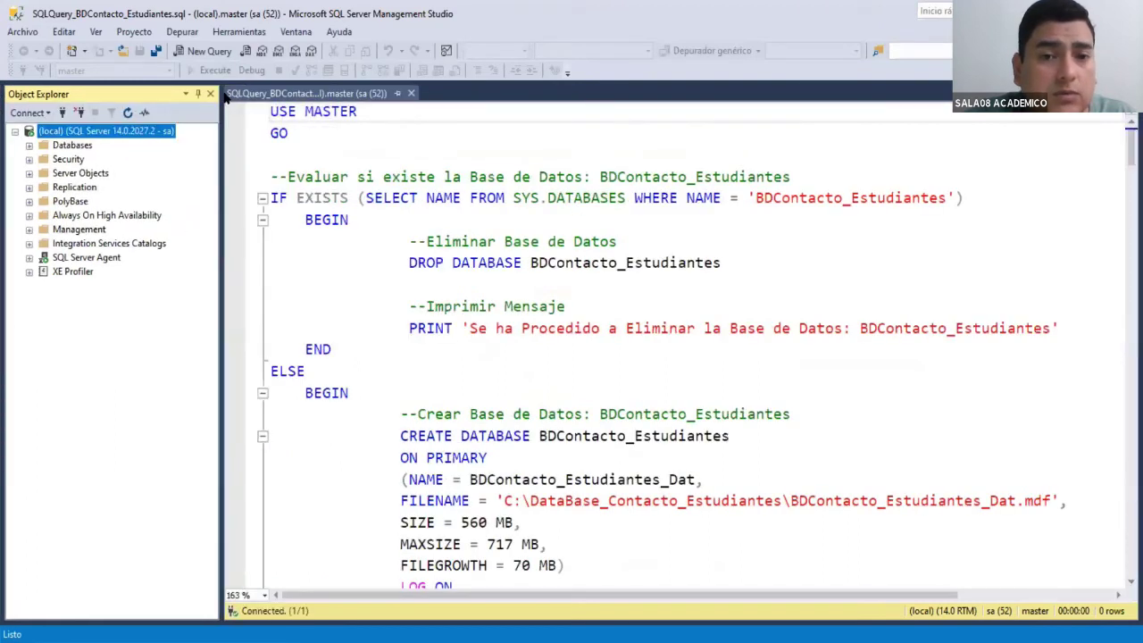
left_click(228, 98)
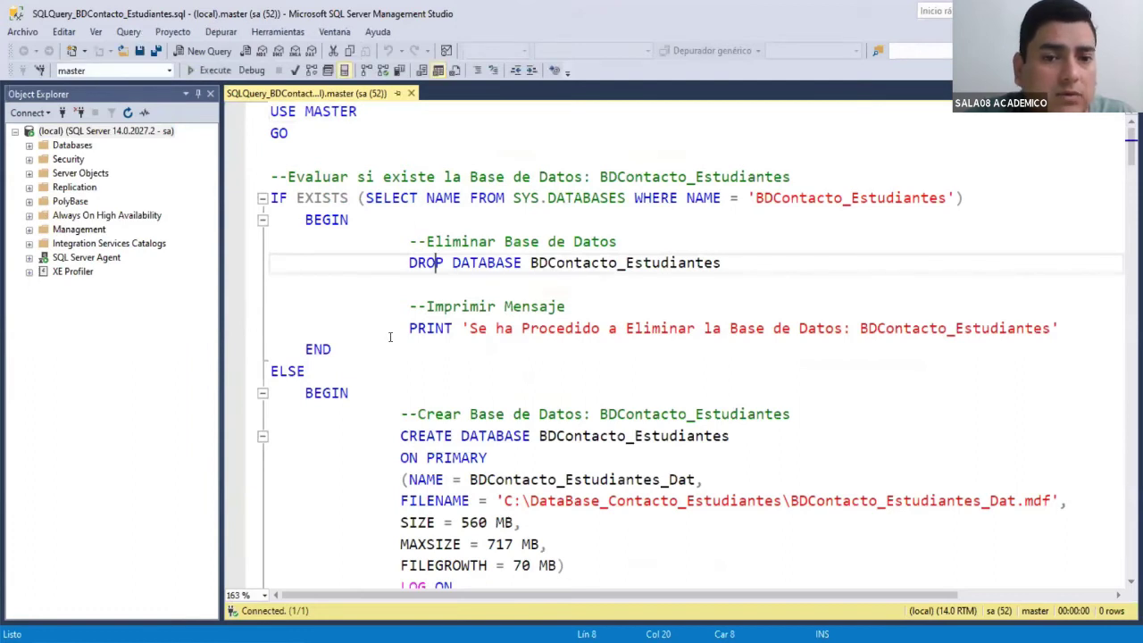
Execute only the USE BDContacto_Estudiantes and SP_HELPFILE statements, and shrink the results area to give the script more room.
scroll(390, 336, "down", 9)
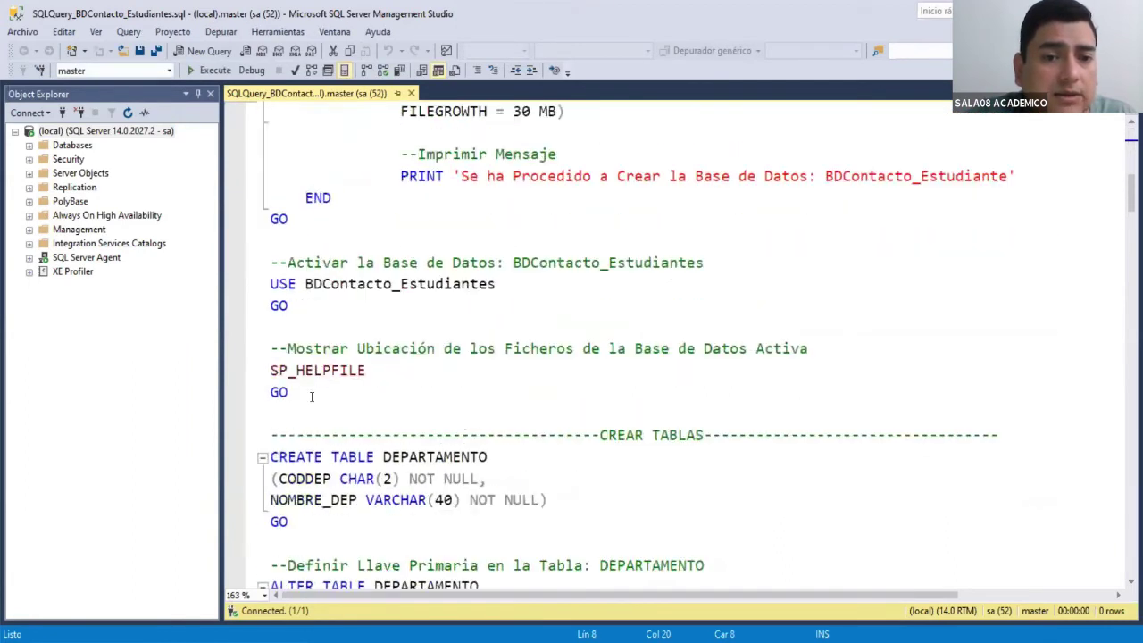
left_click_drag(311, 397, 242, 284)
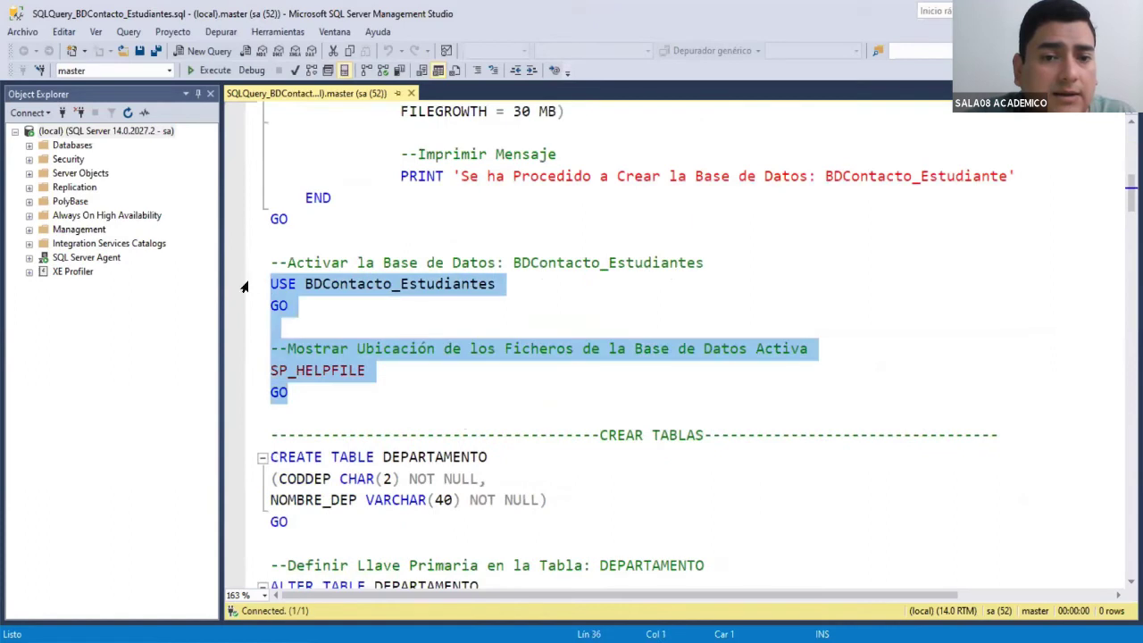
left_click(204, 73)
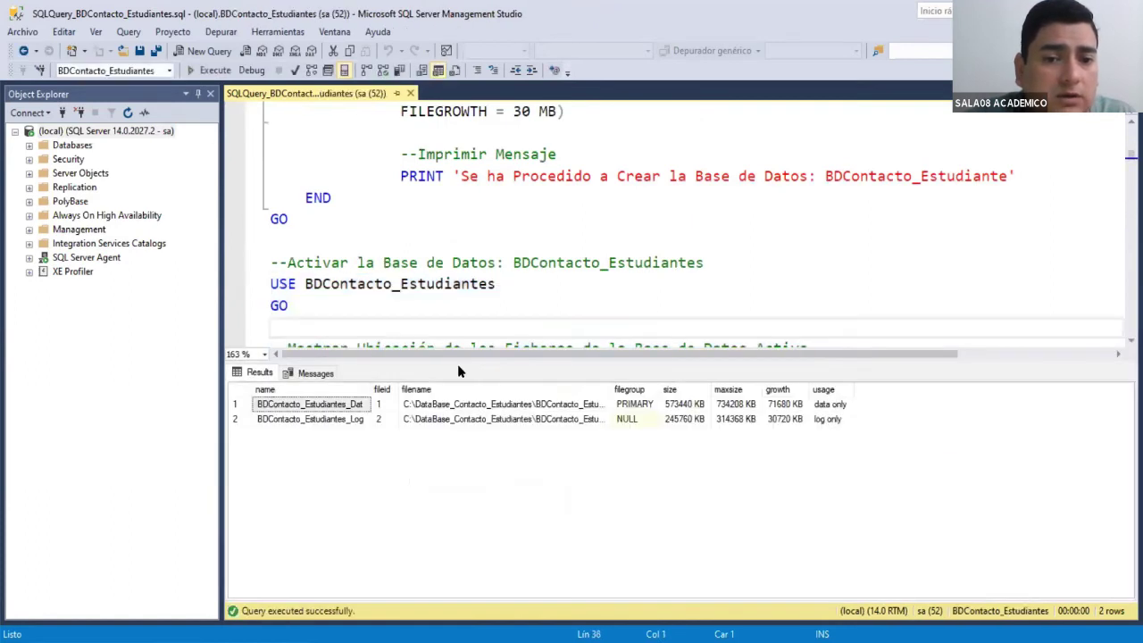
left_click_drag(459, 361, 466, 447)
left_click(453, 295)
scroll(454, 295, "down", 1)
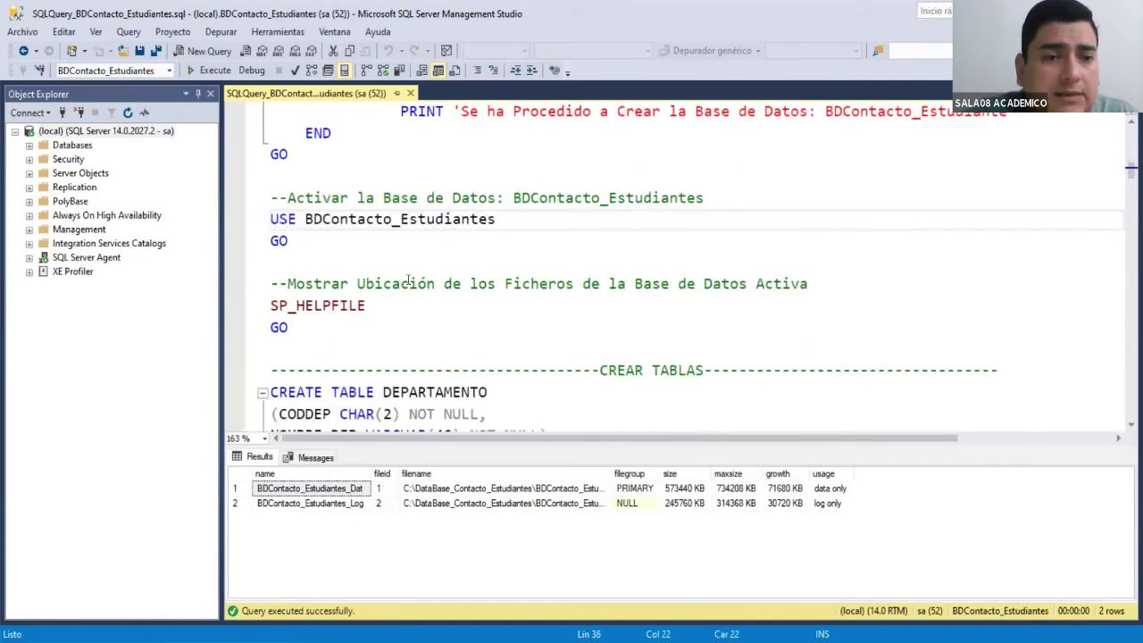
Expand the server's databases and BDContacto_Estudiantes to inspect the tables it contains.
left_click(72, 145)
left_click(29, 145)
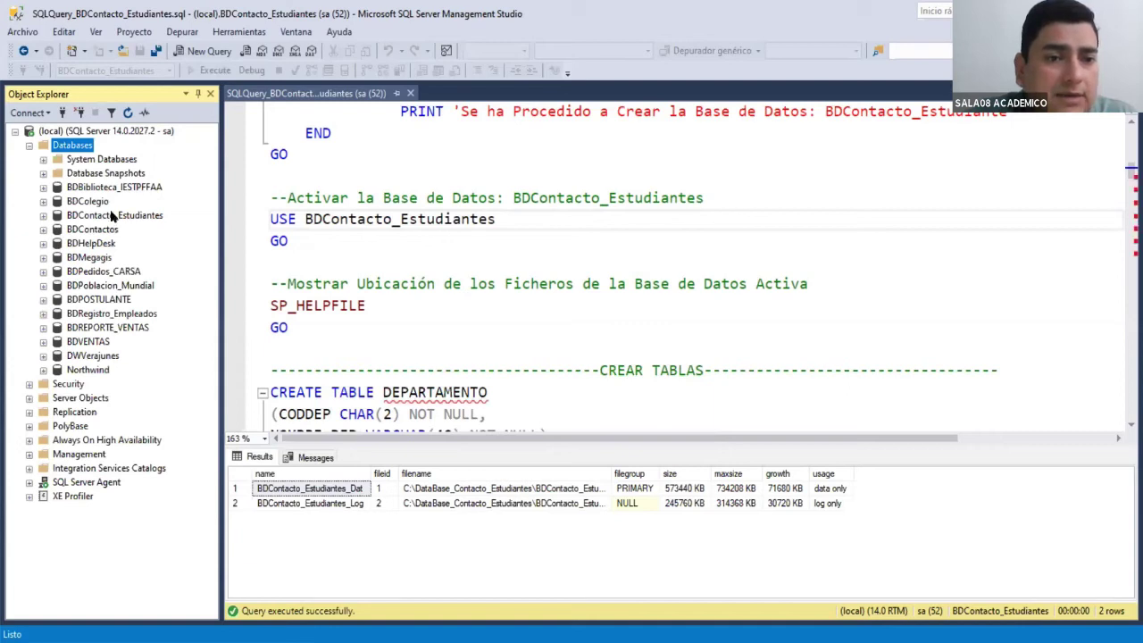
left_click(85, 216)
left_click(43, 215)
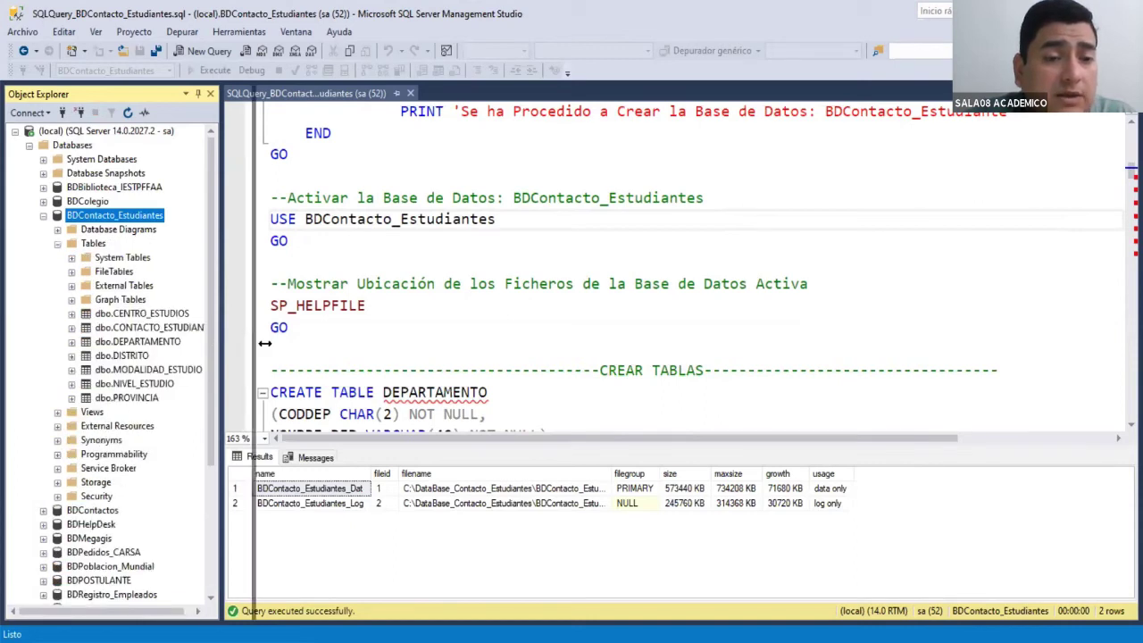
left_click_drag(140, 612, 149, 612)
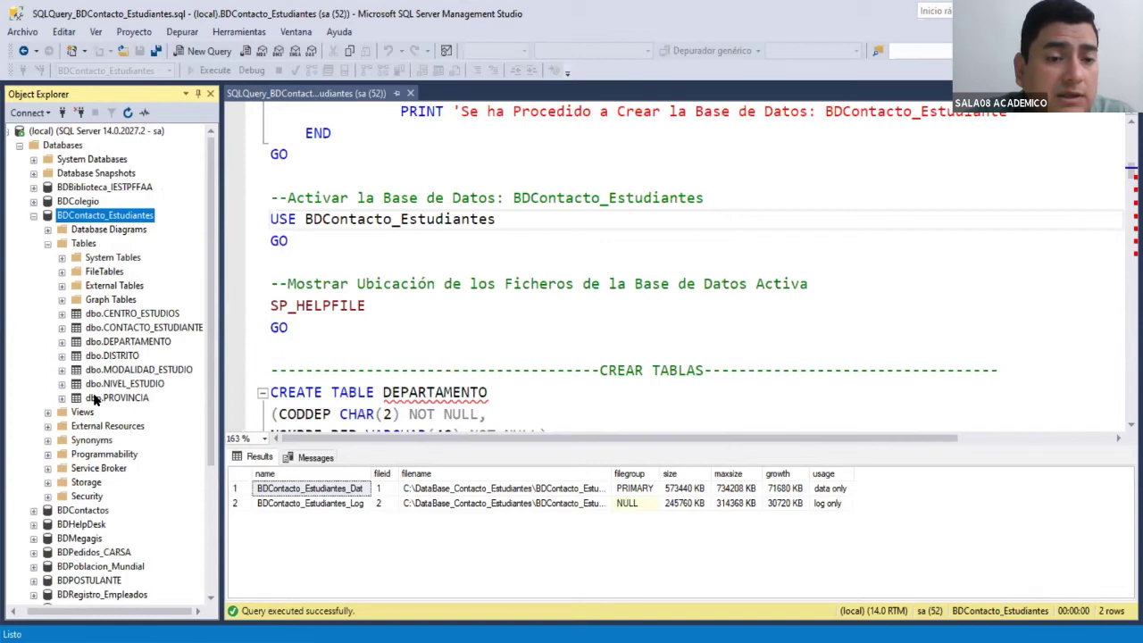
Expand the DEPARTAMENTO, DISTRITO and PROVINCIA tables of BDContacto_Estudiantes to inspect their columns.
left_click(122, 343)
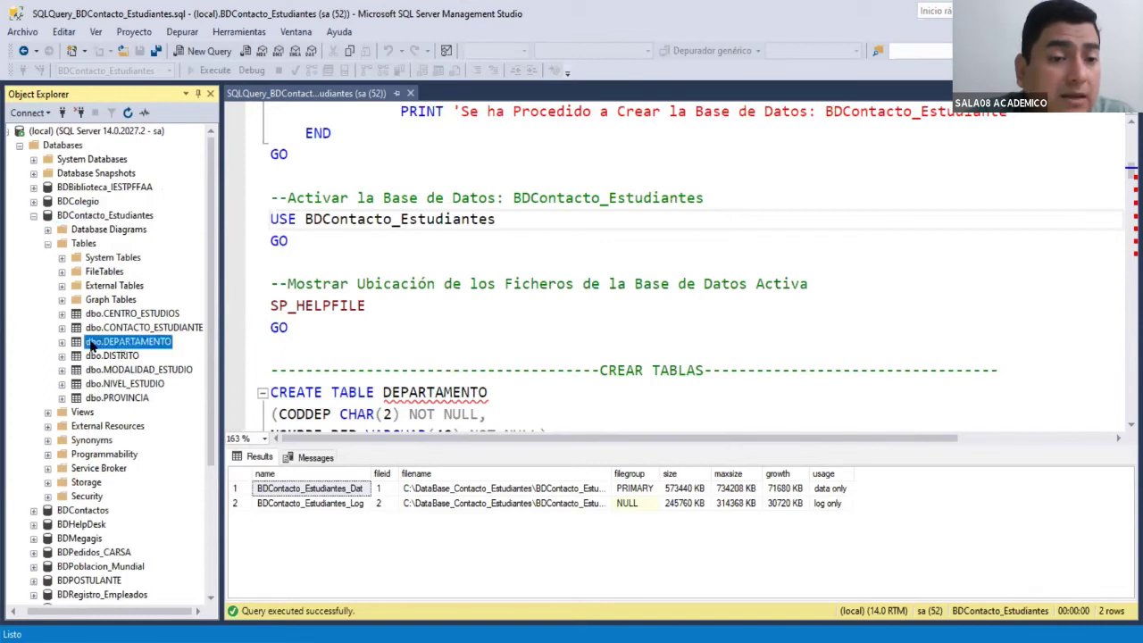
left_click(62, 342)
left_click(76, 355)
scroll(156, 391, "down", 1)
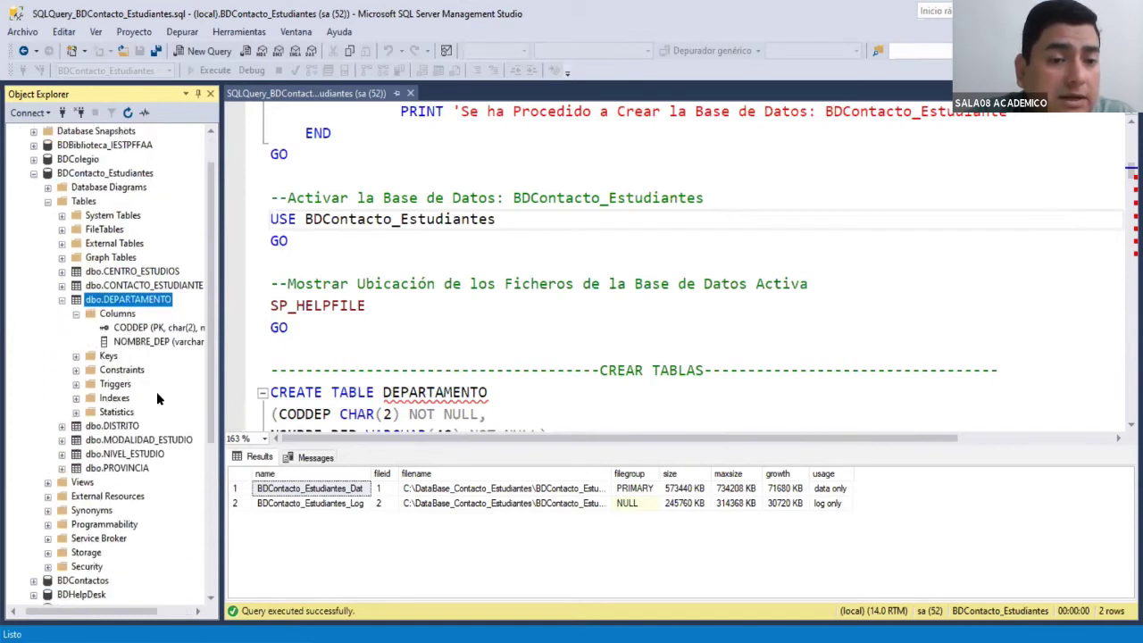
left_click(119, 427)
left_click(62, 427)
left_click(76, 441)
scroll(108, 458, "down", 4)
left_click(89, 426)
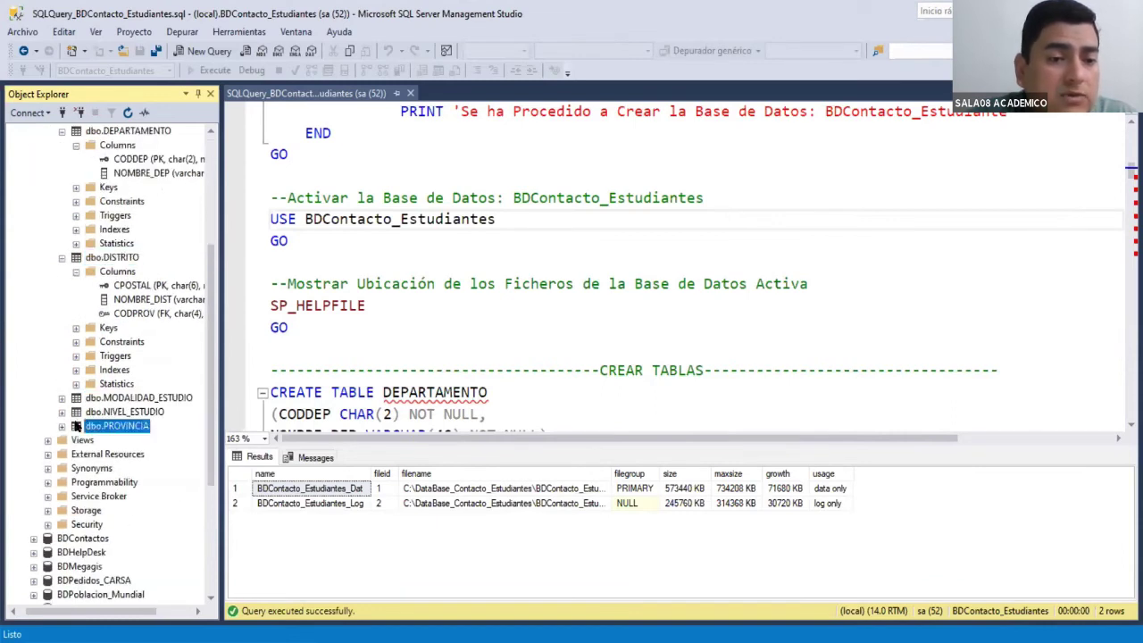
left_click(62, 426)
left_click(76, 440)
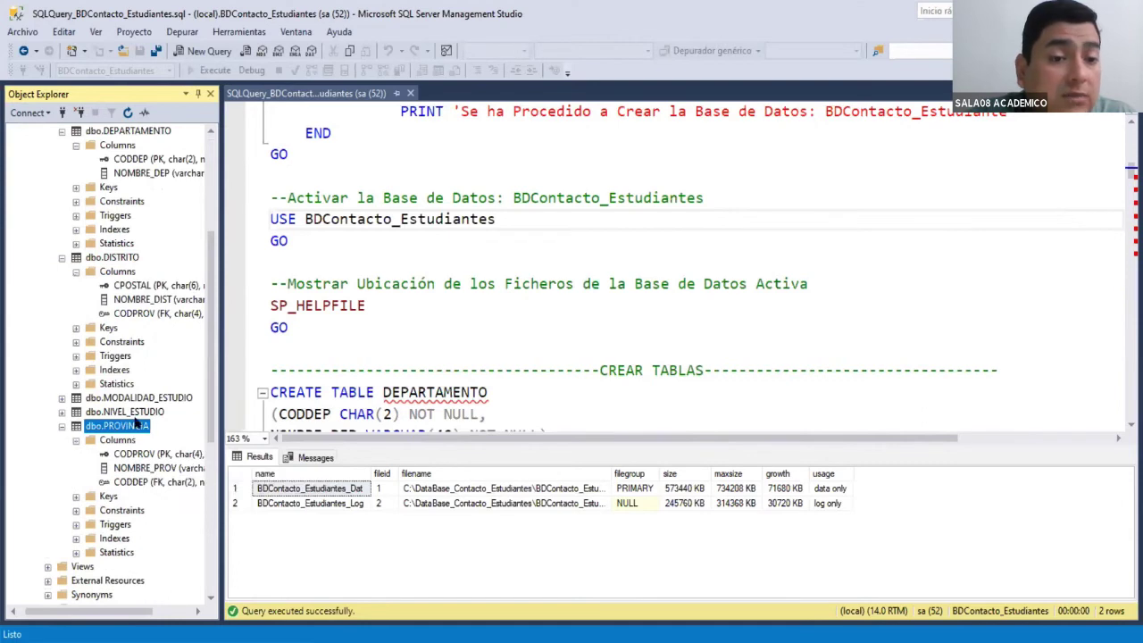
Expand the NIVEL_ESTUDIO and MODALIDAD_ESTUDIO tables to inspect their columns.
left_click(116, 413)
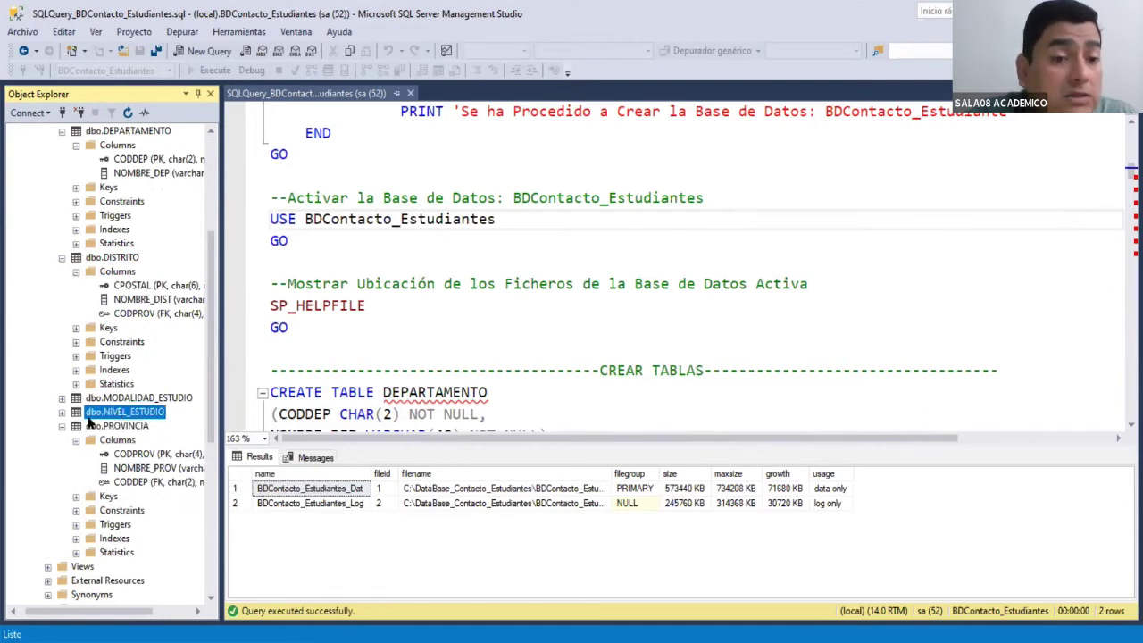
left_click(76, 426)
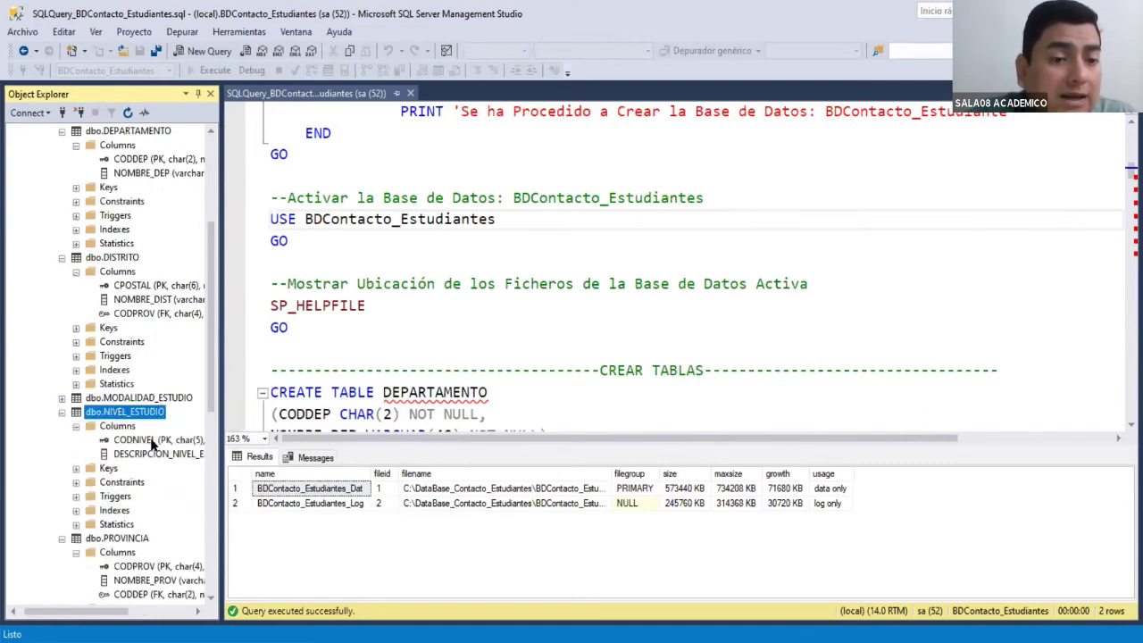
left_click(86, 397)
left_click(61, 398)
left_click(76, 411)
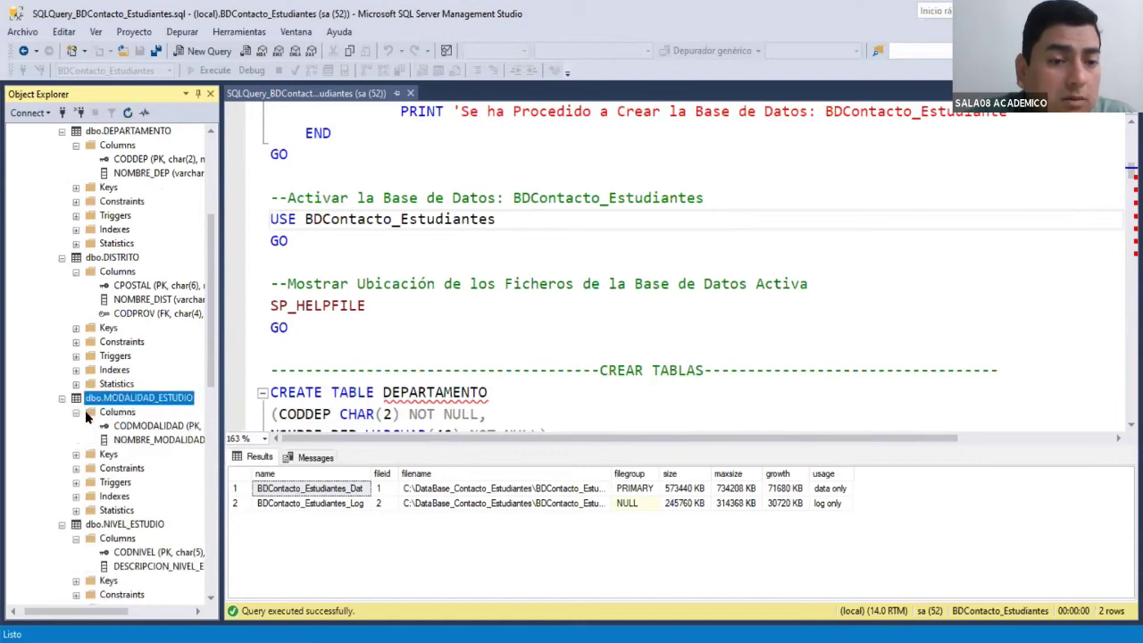
Expand the CENTRO_ESTUDIOS table and inspect its columns.
scroll(152, 447, "up", 3)
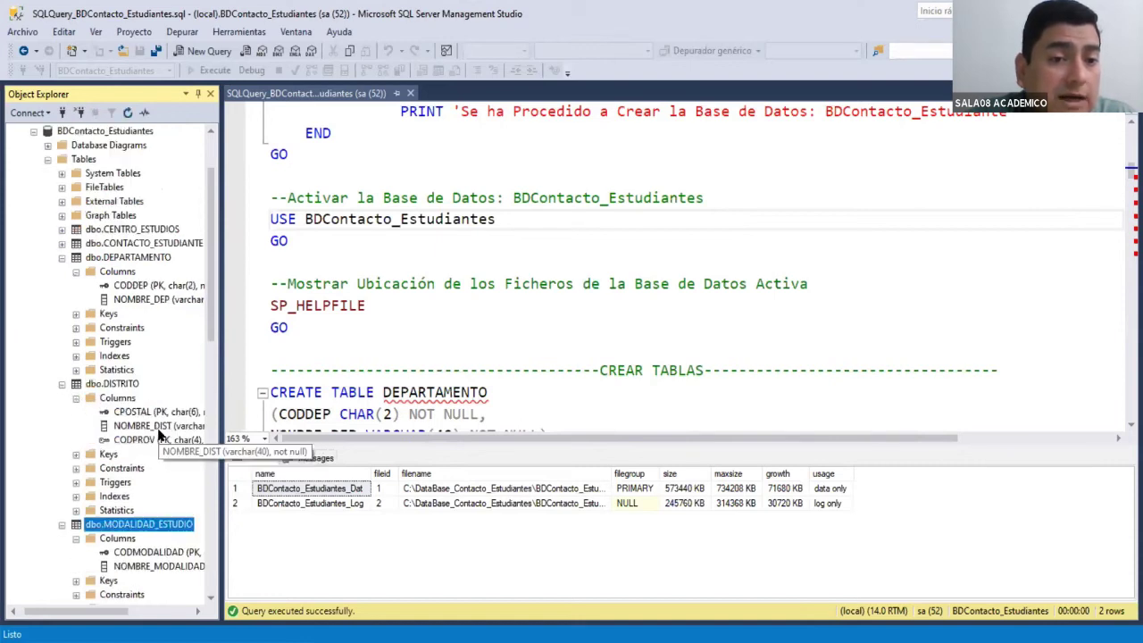
left_click(92, 230)
left_click(61, 229)
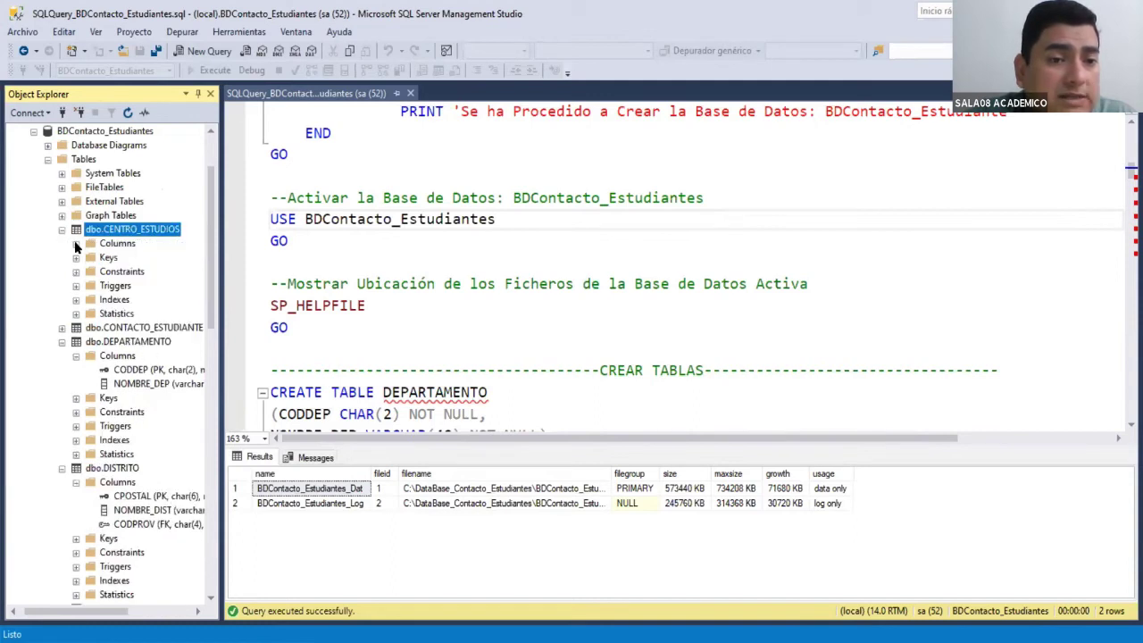
left_click(76, 244)
scroll(125, 301, "down", 1)
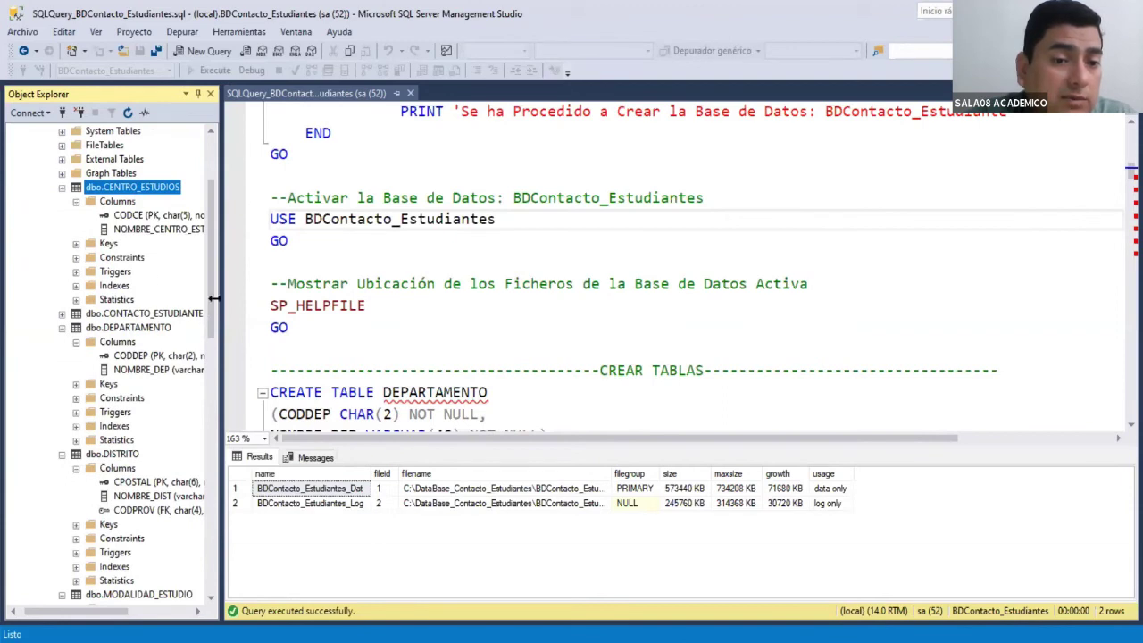
Expand the CONTACTO_ESTUDIANTE table's columns and examine their full definitions, including APELLIDOS, NOMBRES and DNI.
left_click(62, 315)
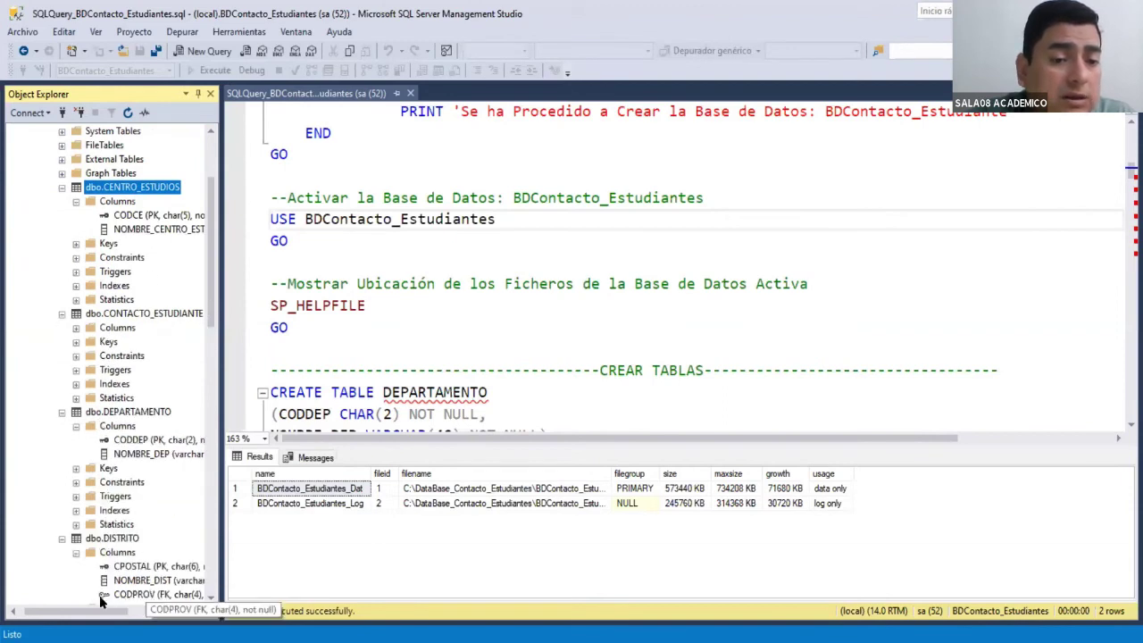
left_click_drag(98, 612, 128, 615)
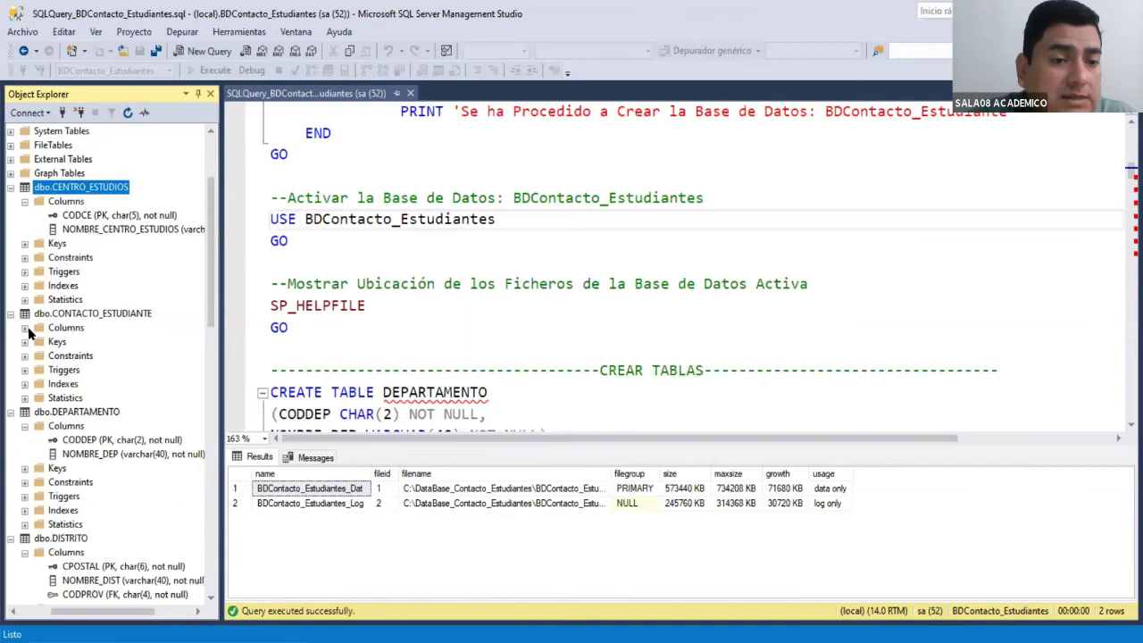
left_click(25, 328)
left_click(135, 355)
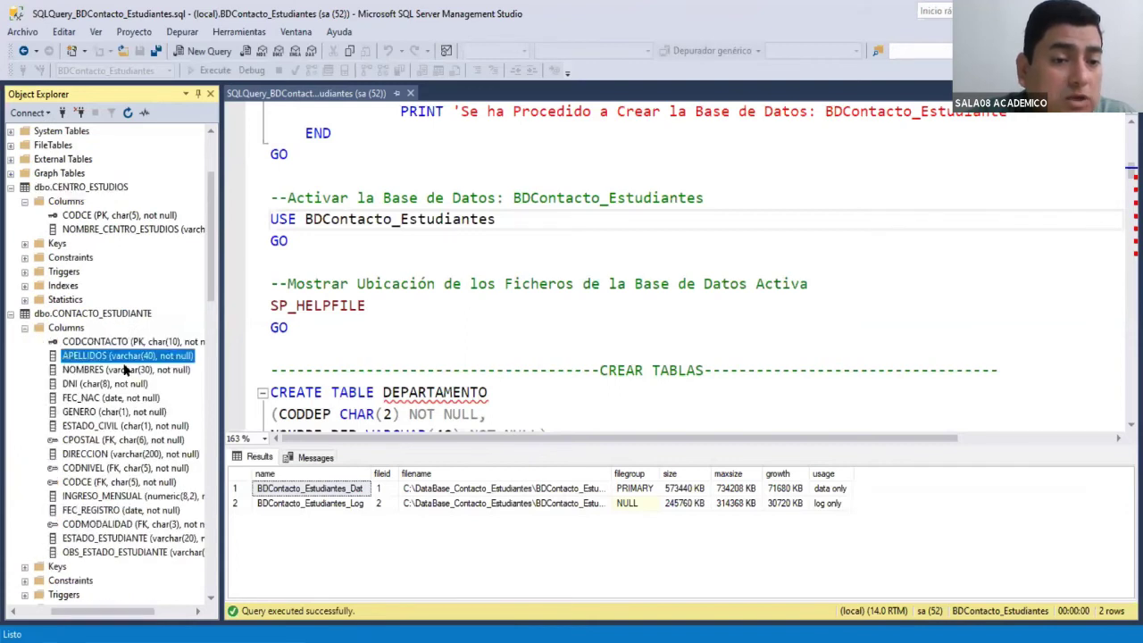
left_click(125, 370)
left_click(119, 385)
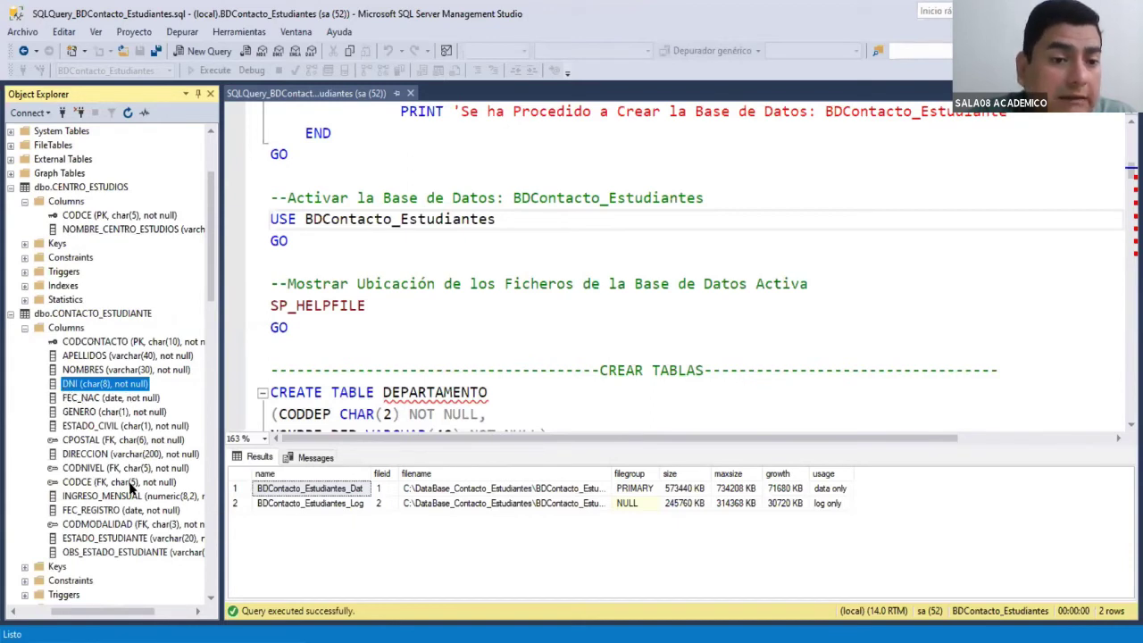
Find the table queries near the script's end and execute only SELECT * FROM DEPARTAMENTO.
left_click(312, 327)
scroll(1098, 367, "down", 10)
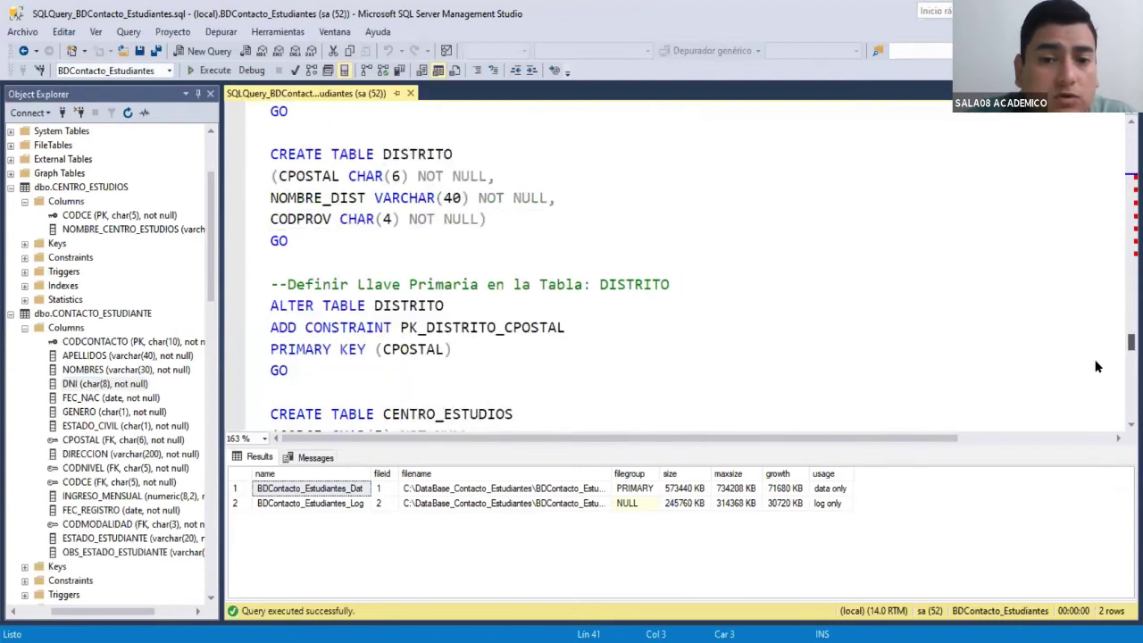
scroll(1116, 415, "down", 15)
scroll(697, 339, "up", 3)
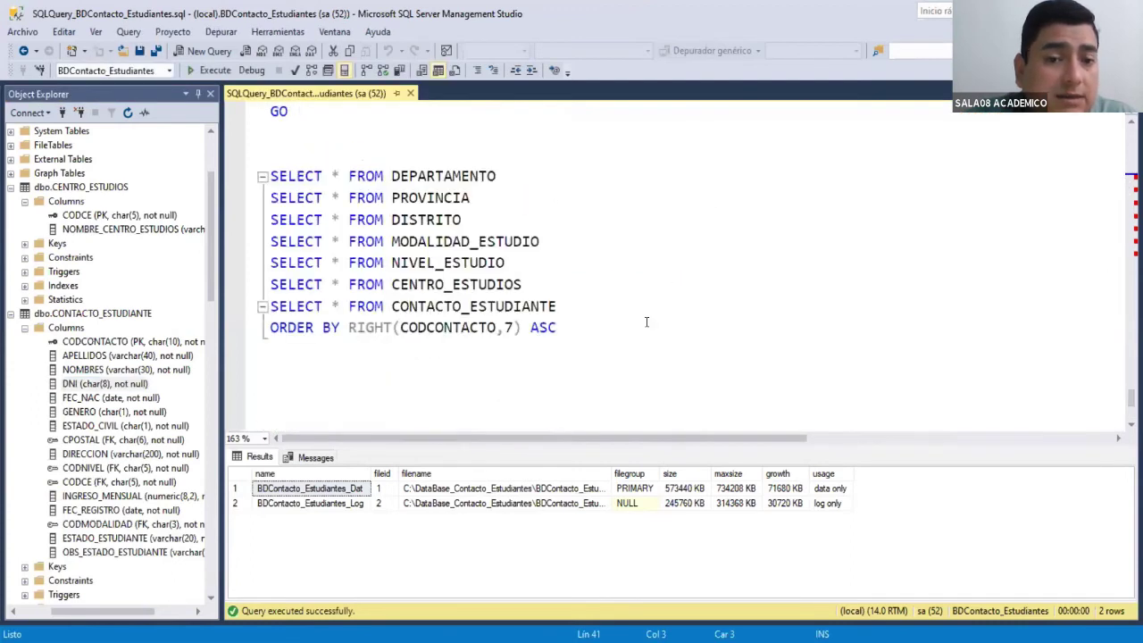
scroll(647, 322, "up", 1)
left_click_drag(496, 241, 270, 241)
left_click(214, 69)
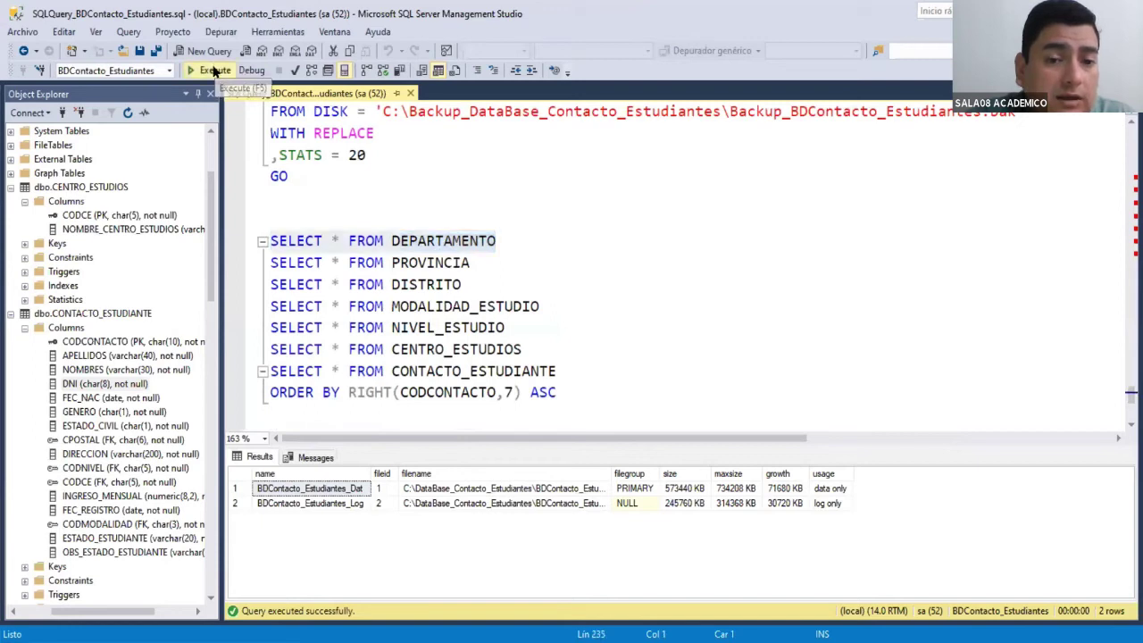
Execute only SELECT * FROM PROVINCIA to check the table's records, and reselect the DEPARTAMENTO query.
left_click(469, 262)
left_click_drag(469, 263, 270, 262)
left_click(207, 71)
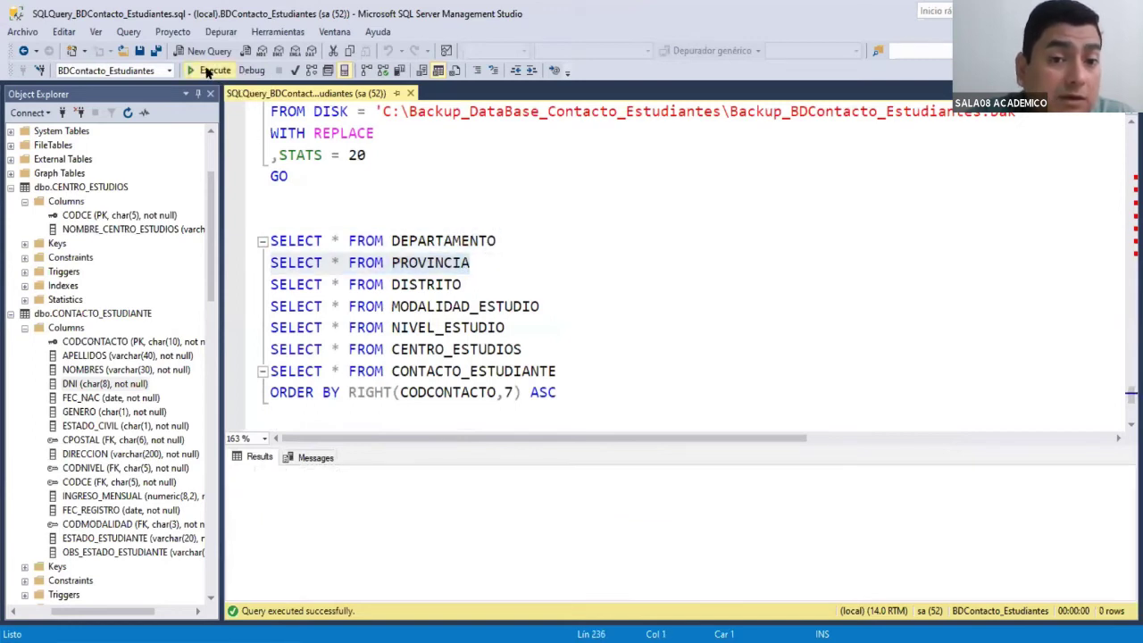
left_click(507, 239)
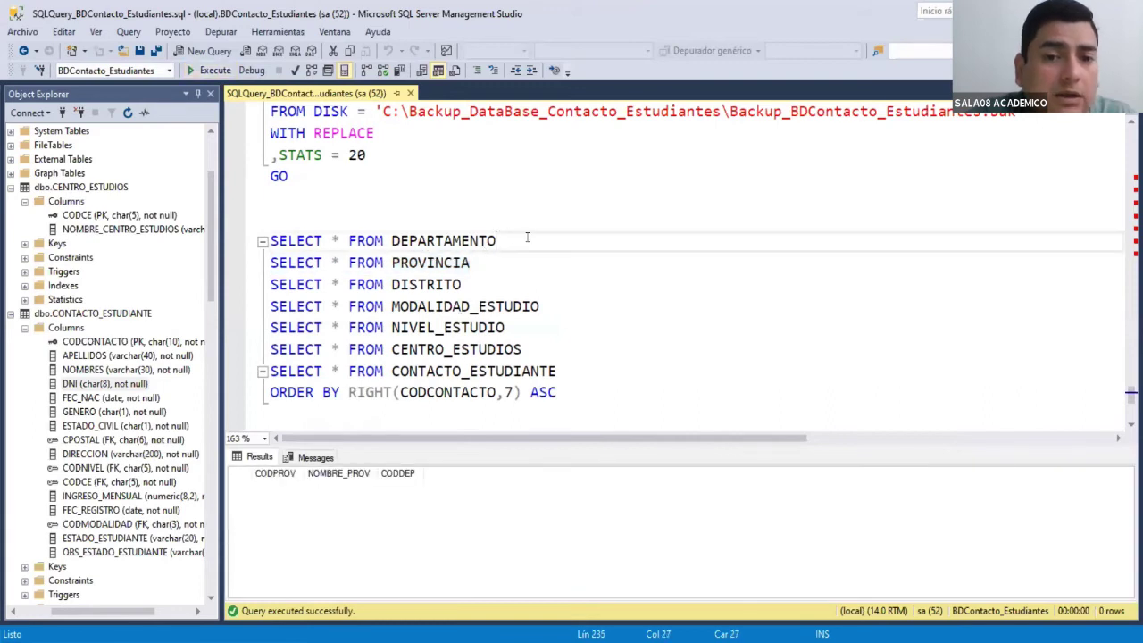
left_click_drag(527, 237, 270, 240)
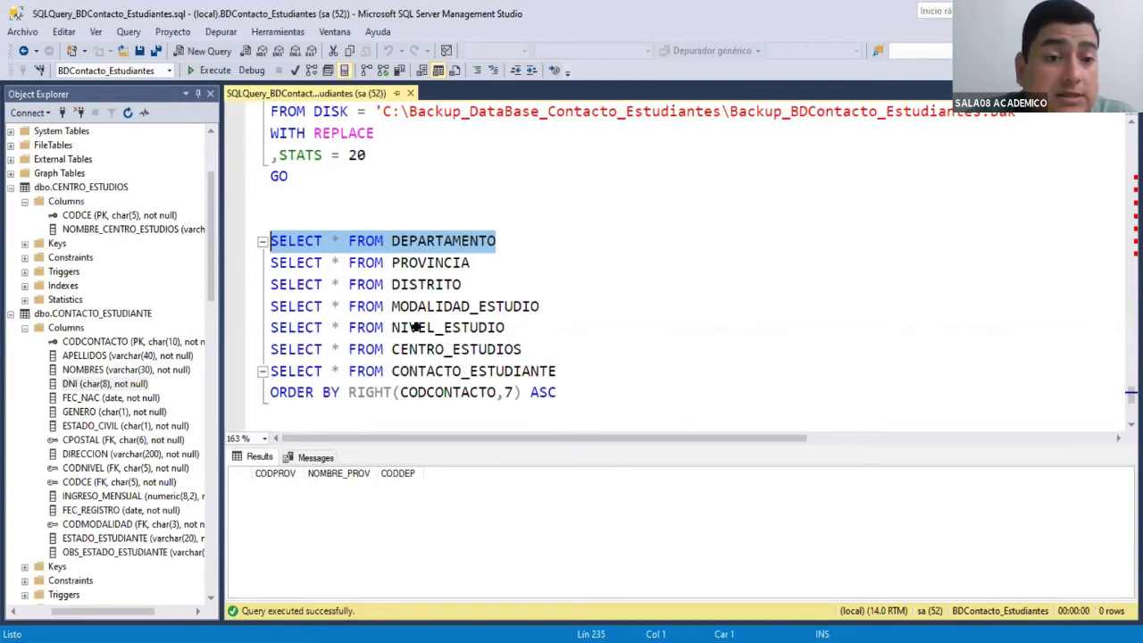
Switch to the Semana 06 - Registro_Contactos workbook in Excel and review the DEPARTAMENTO, PROVINCIA and DISTRITO sheets.
key("alt+Tab")
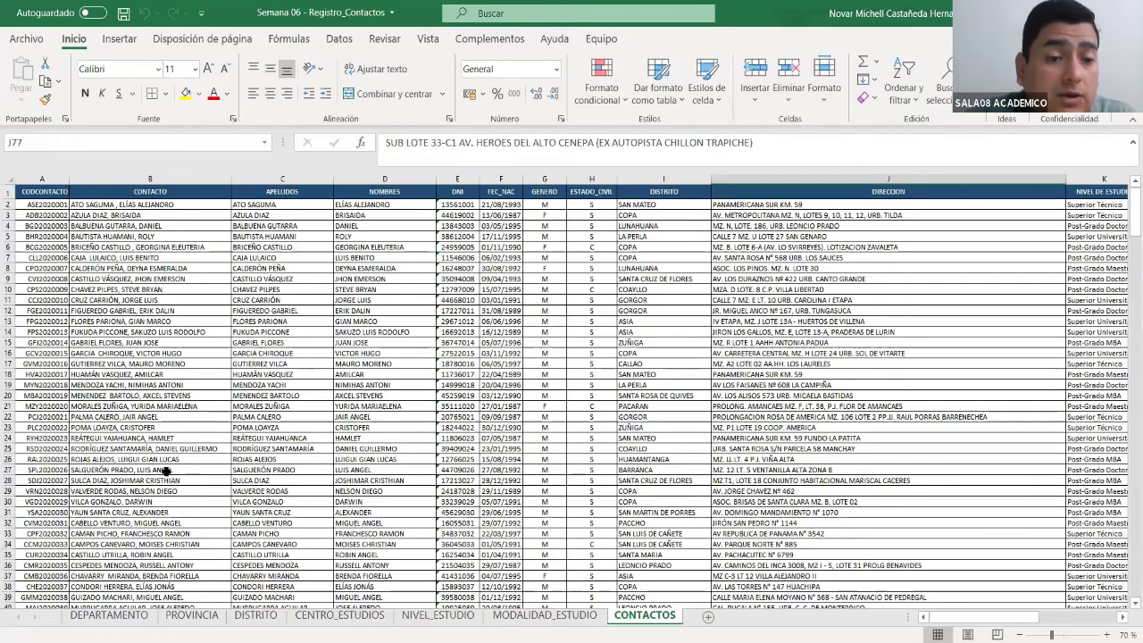
left_click(109, 615)
left_click(57, 217)
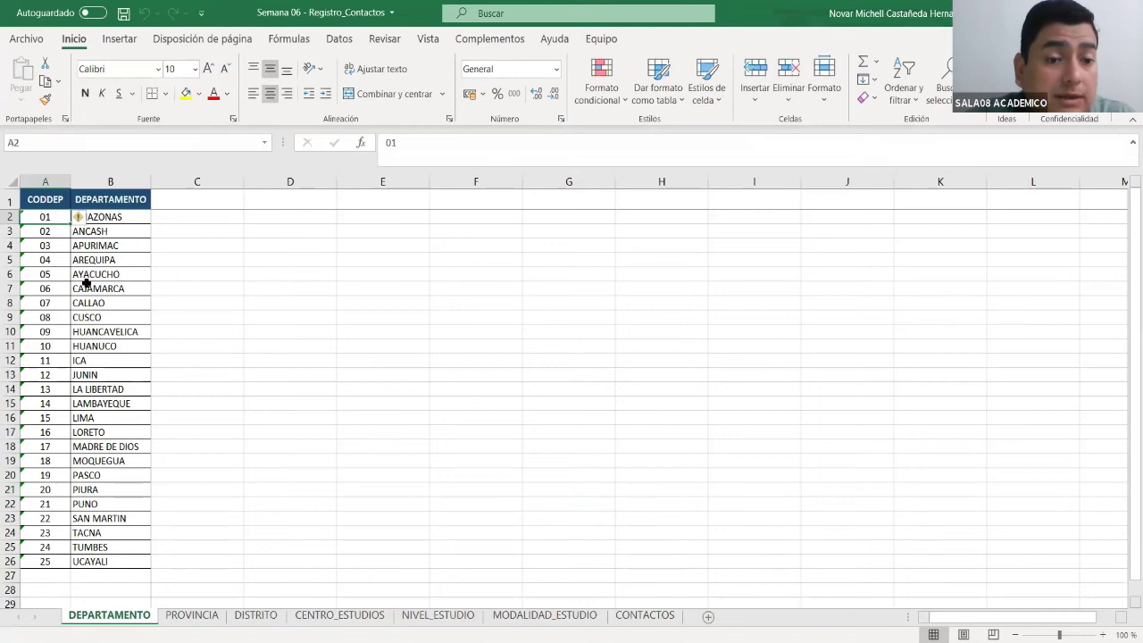
left_click(175, 614)
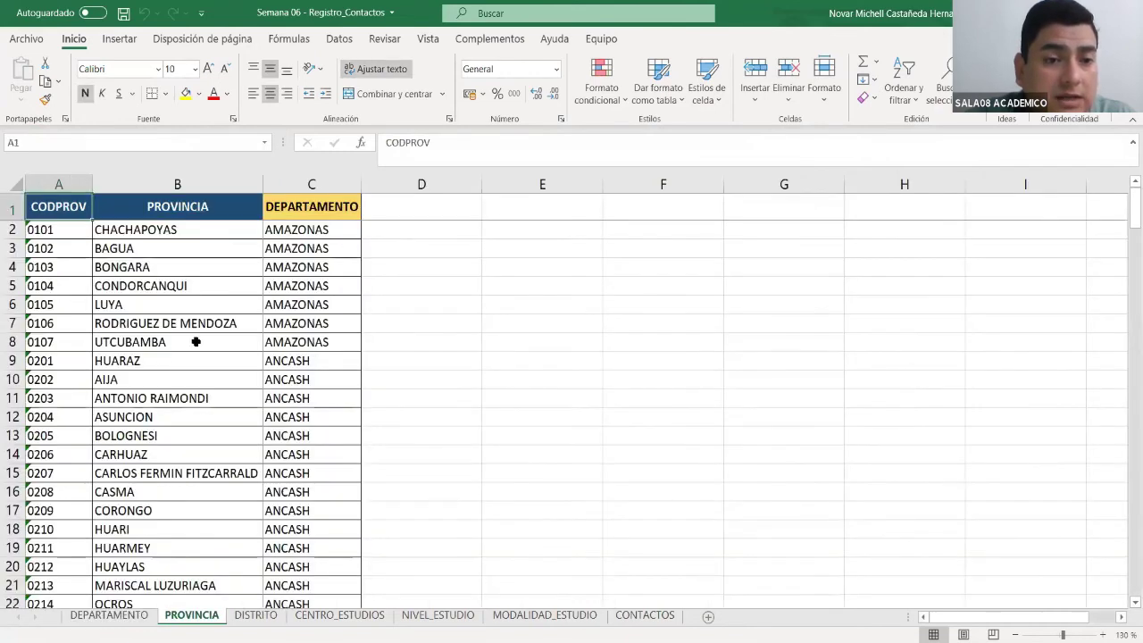
left_click(256, 616)
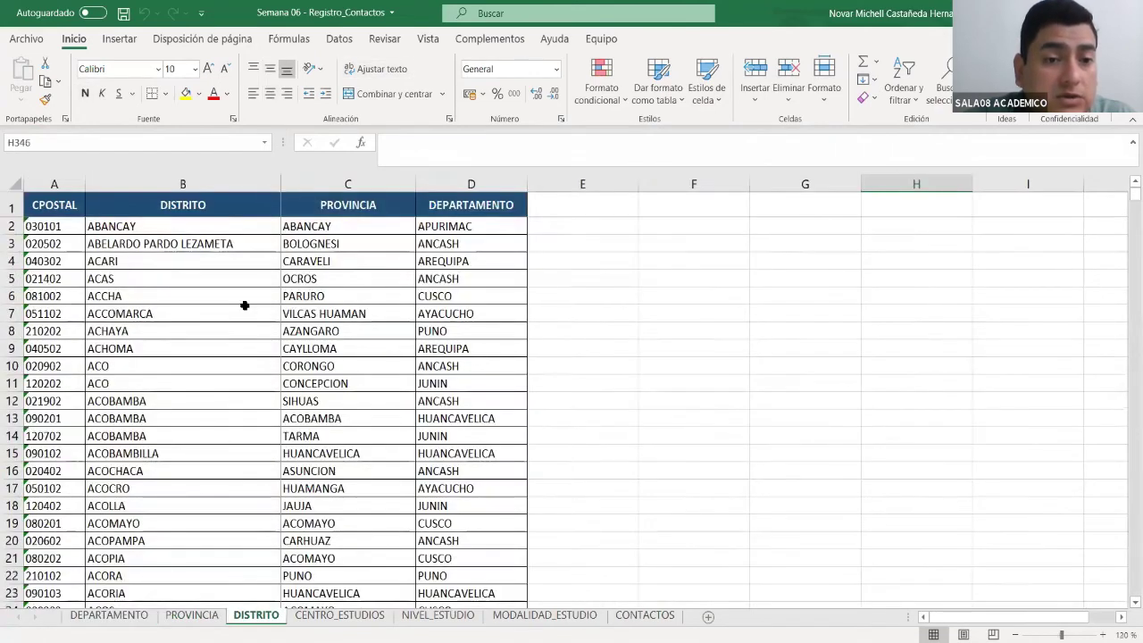
Review the full list of codes and study centres on the CENTRO_ESTUDIOS sheet.
left_click(340, 615)
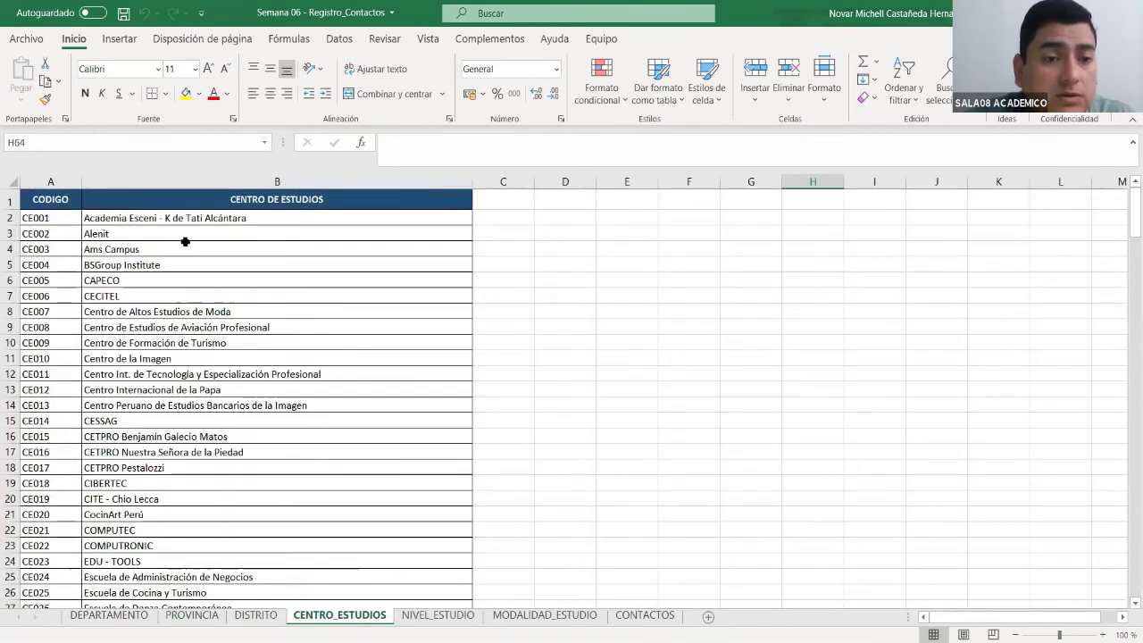
scroll(219, 352, "down", 15)
scroll(227, 348, "up", 15)
scroll(227, 348, "up", 1)
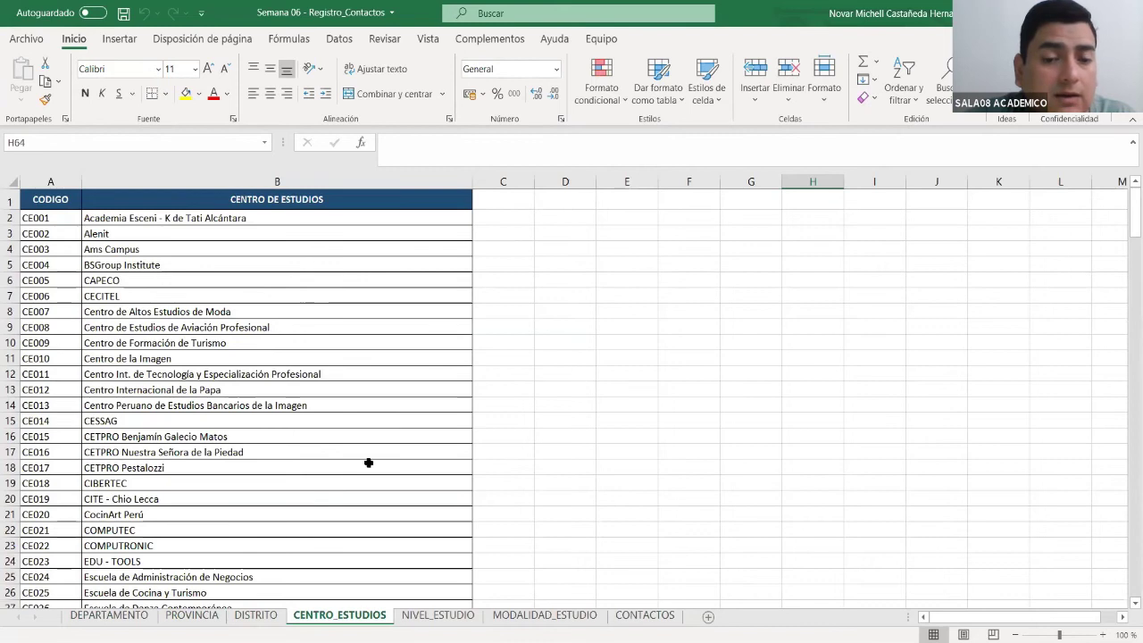
Review the study levels on the NIVEL_ESTUDIO sheet and the NO BECADO and BECADO entries on MODALIDAD_ESTUDIO.
left_click(430, 615)
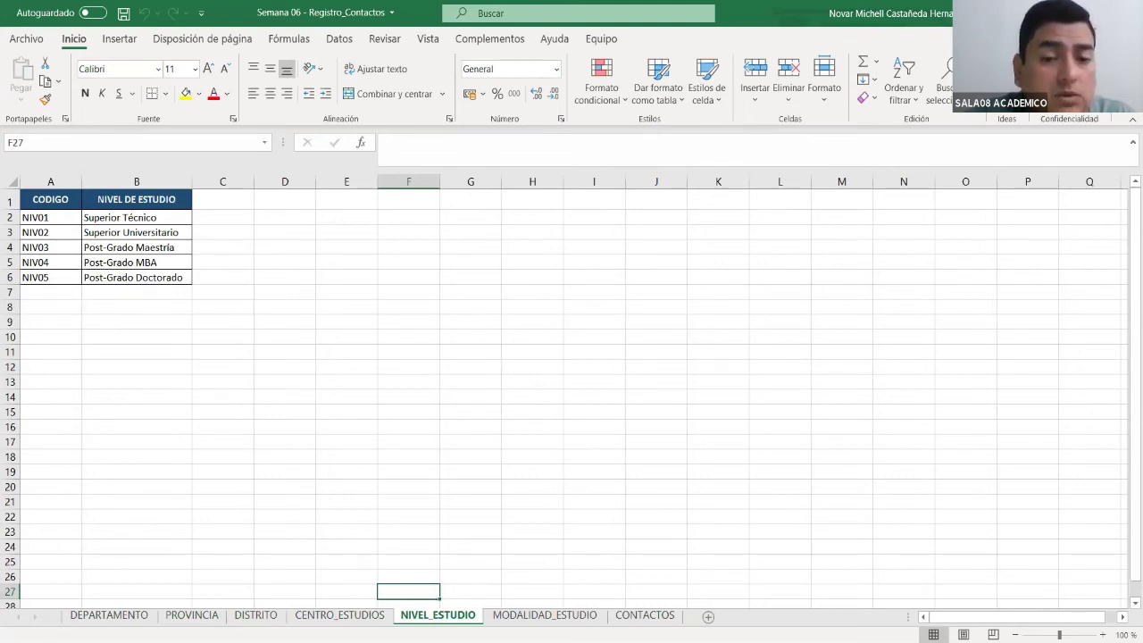
left_click(510, 615)
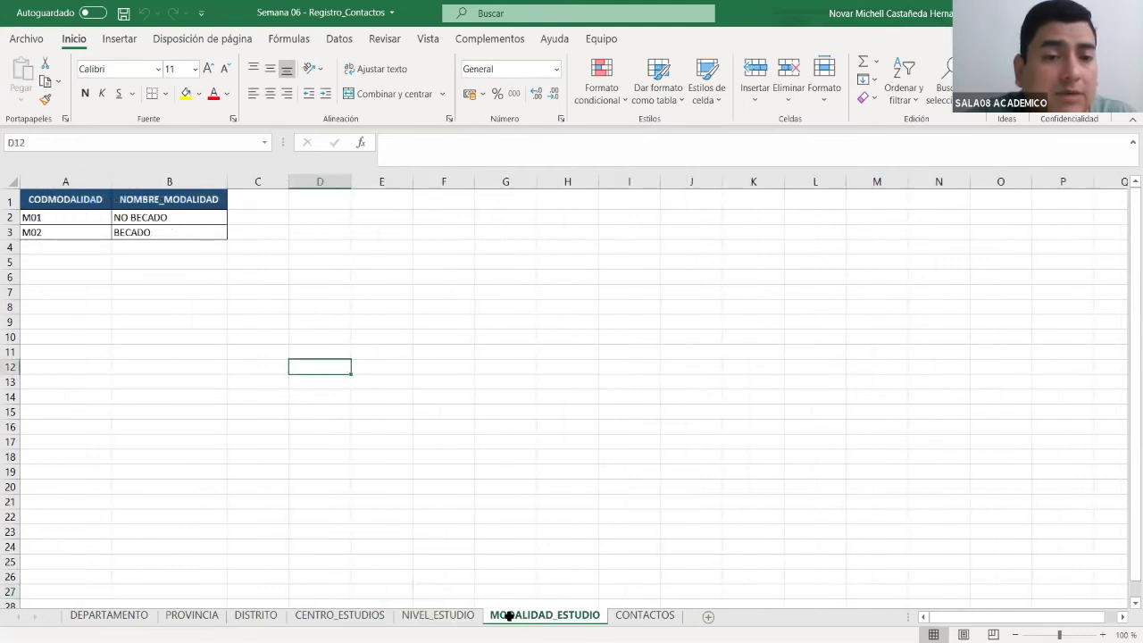
left_click(169, 225)
left_click(169, 218)
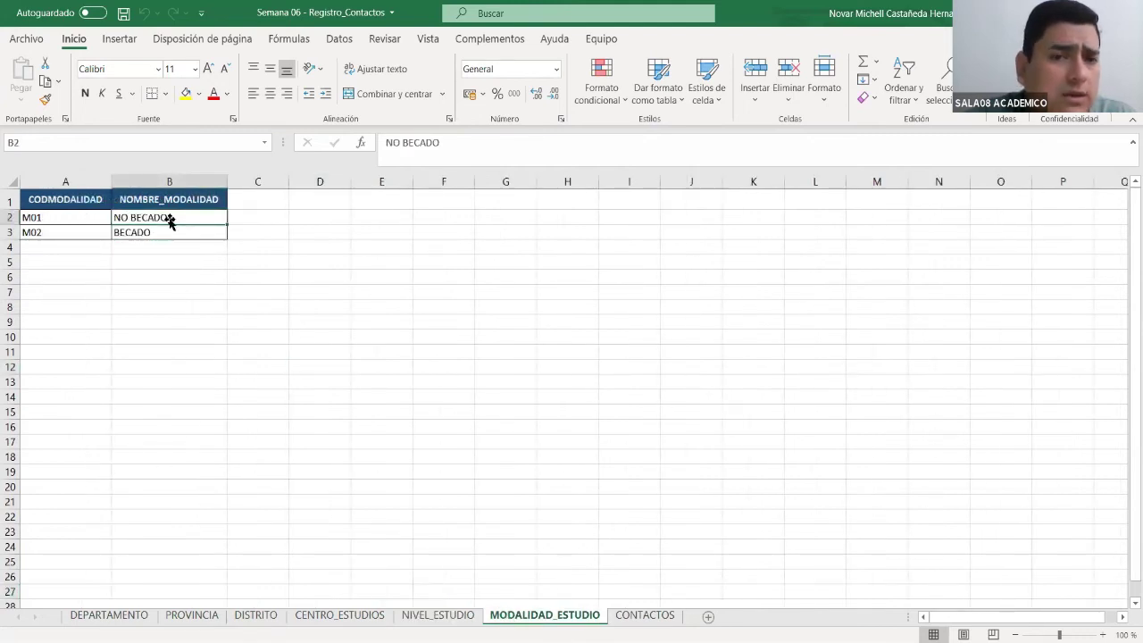
Examine the CONTACTOS sheet's DISTRITO, NIVEL DE ESTUDIO, CENTRO_ESTUDIOS, INGRESO_MENSUAL, FEC_REGISTRO and CODMODALIDAD columns.
left_click(633, 615)
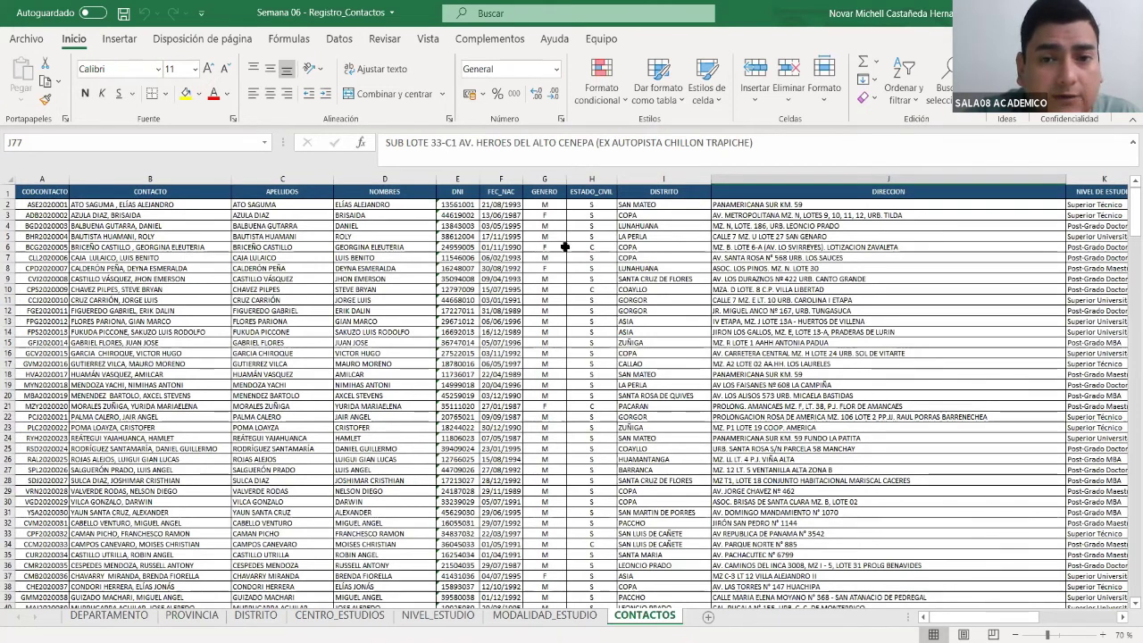
left_click_drag(659, 207, 666, 417)
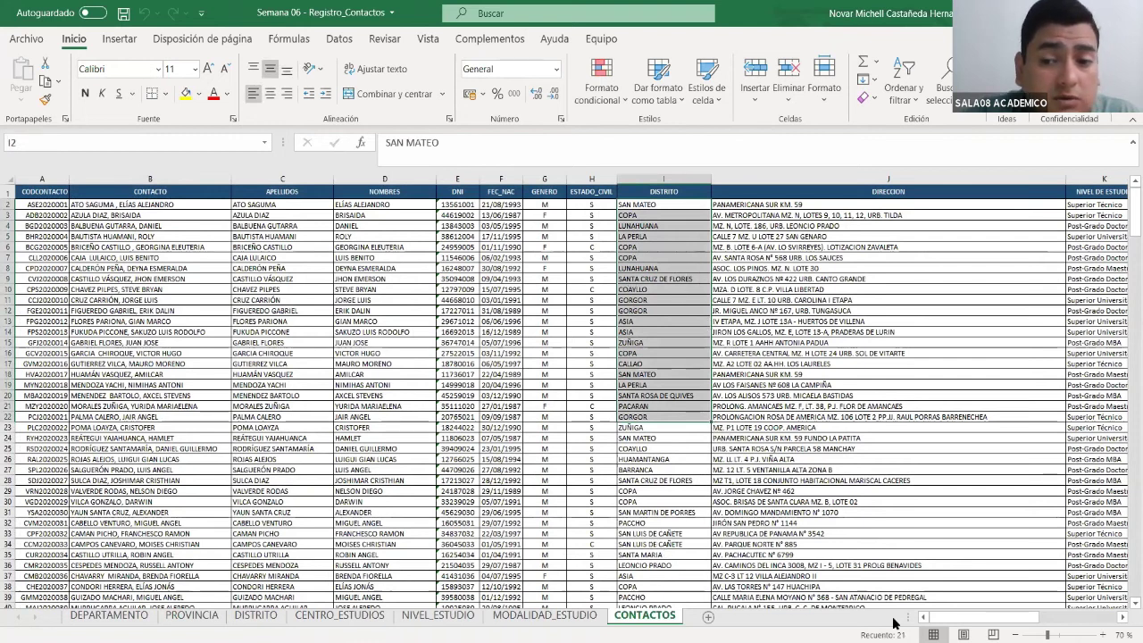
left_click_drag(946, 616, 966, 616)
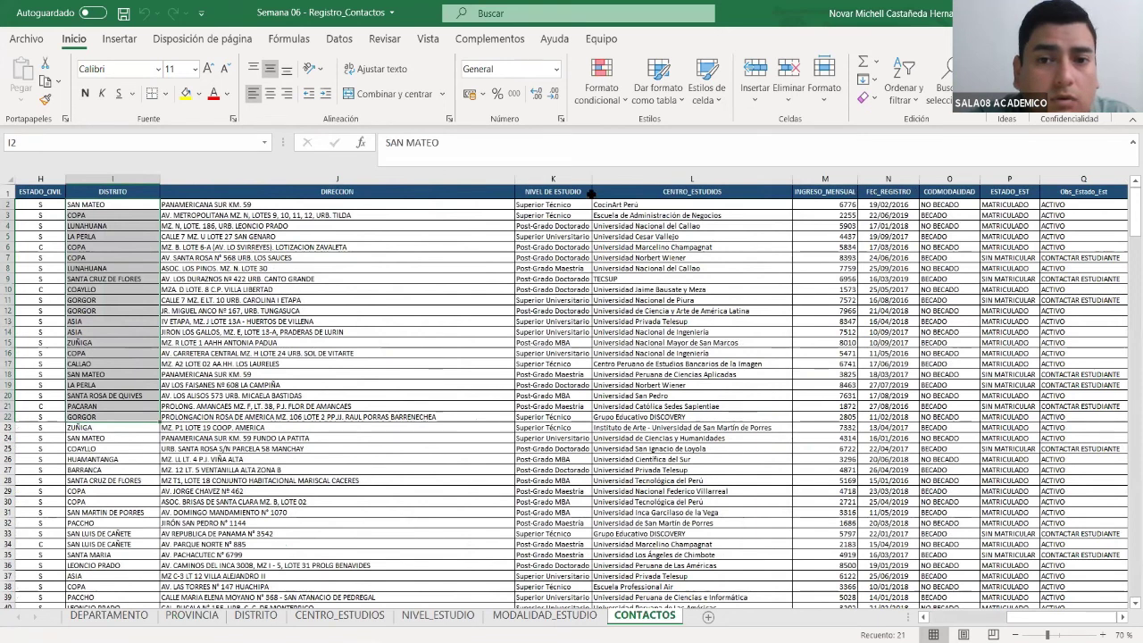
left_click(577, 218)
left_click(697, 291)
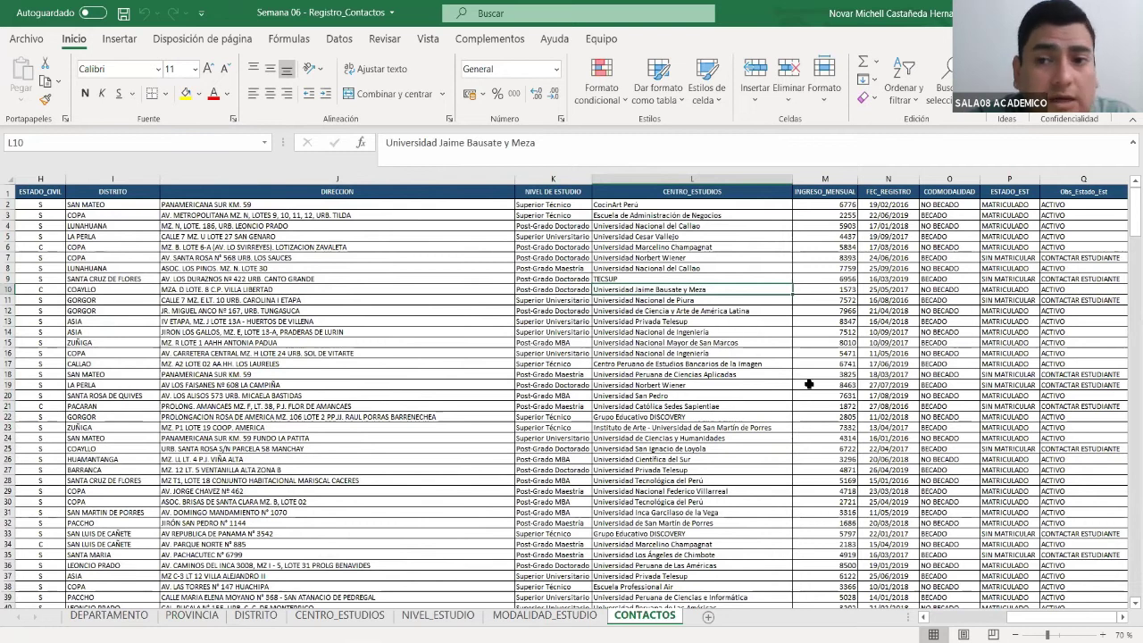
left_click(819, 298)
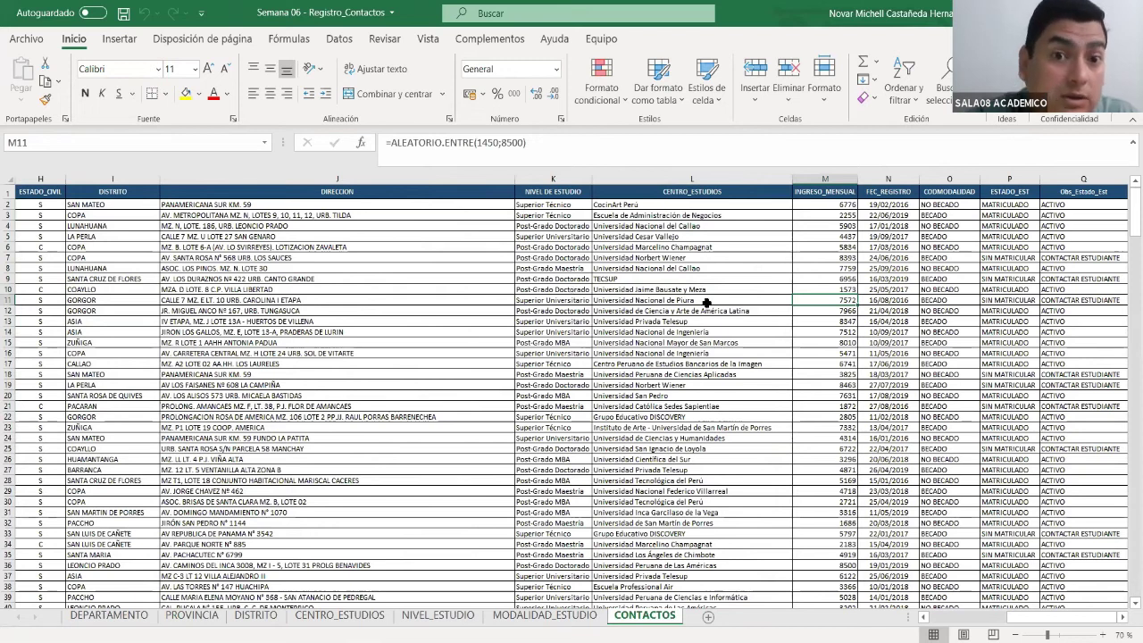
left_click(887, 300)
left_click(953, 300)
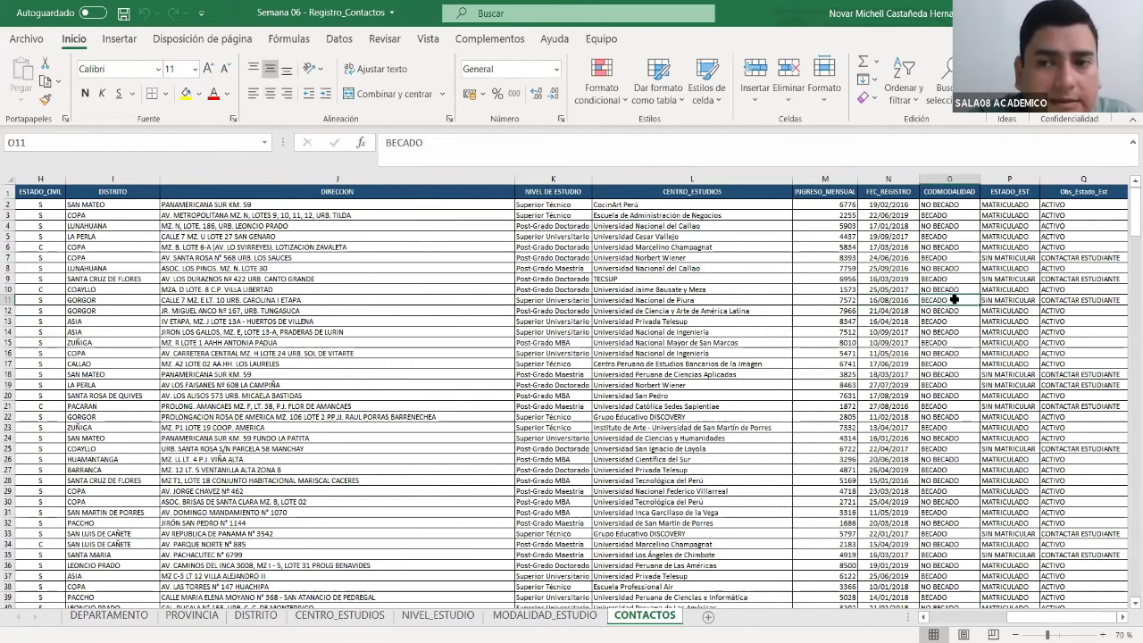
Examine the ESTADO_EST and Obs_Estado_Est columns on the CONTACTOS sheet and return to the DEPARTAMENTO sheet.
left_click(1015, 300)
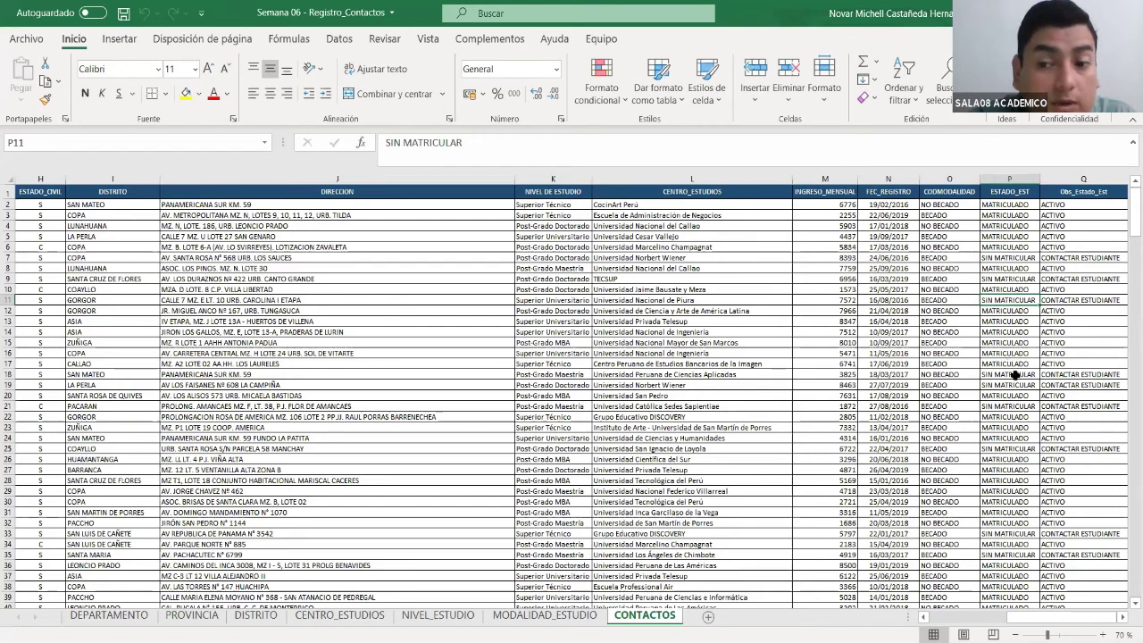
left_click_drag(1062, 617, 1062, 617)
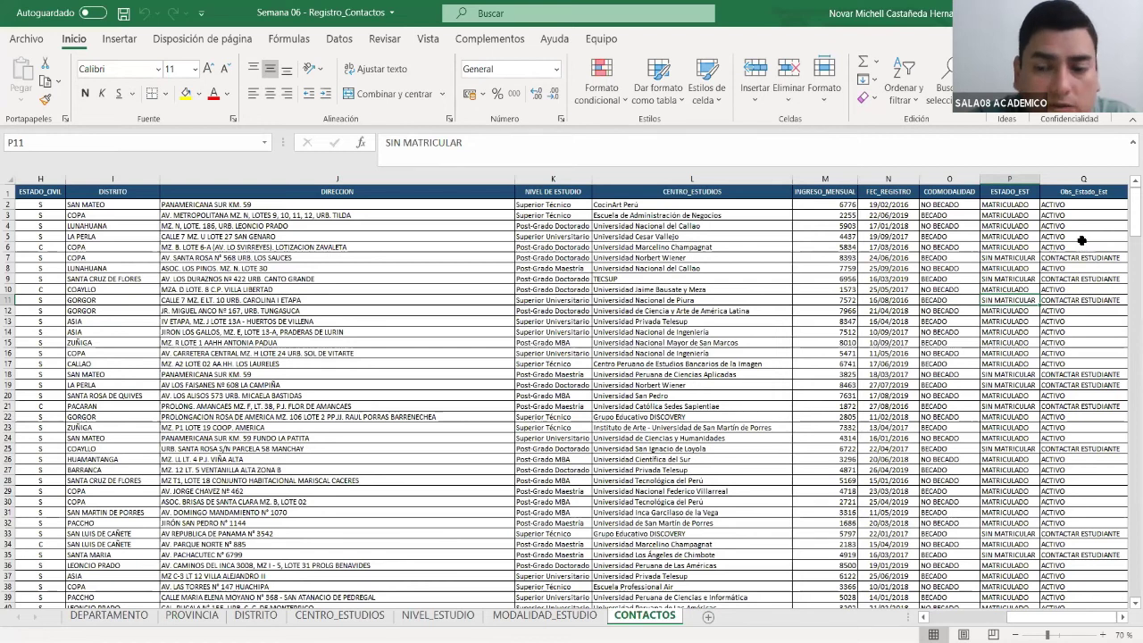
left_click(109, 615)
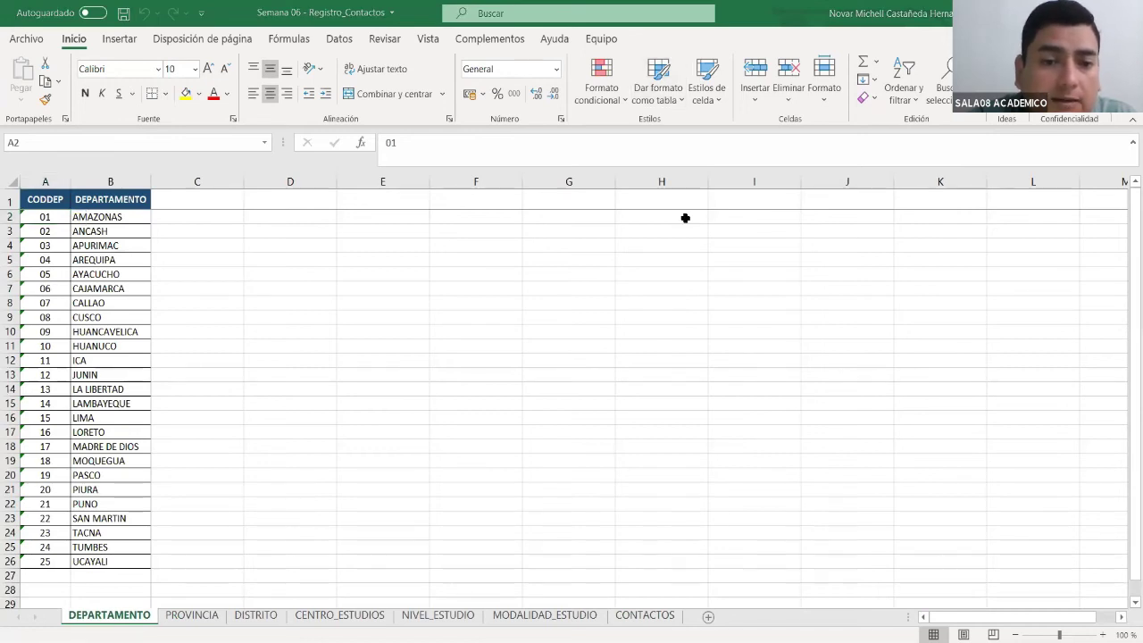
Switch to Visual Studio and start a new project from the Integration Services project template, located on the Desktop.
key("alt+Tab")
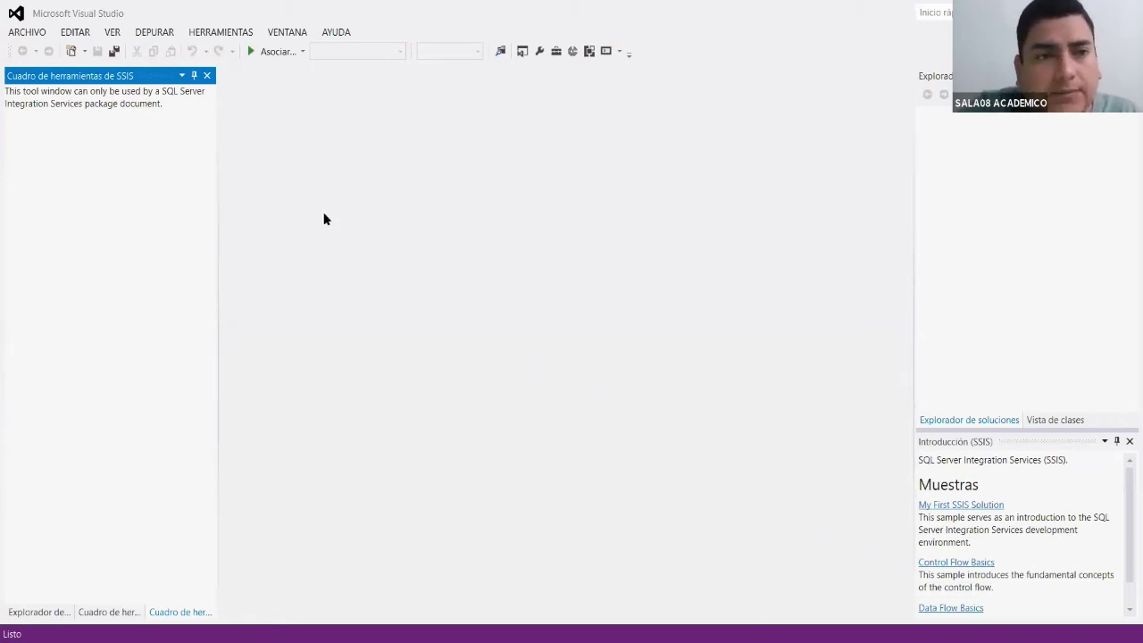
left_click(26, 34)
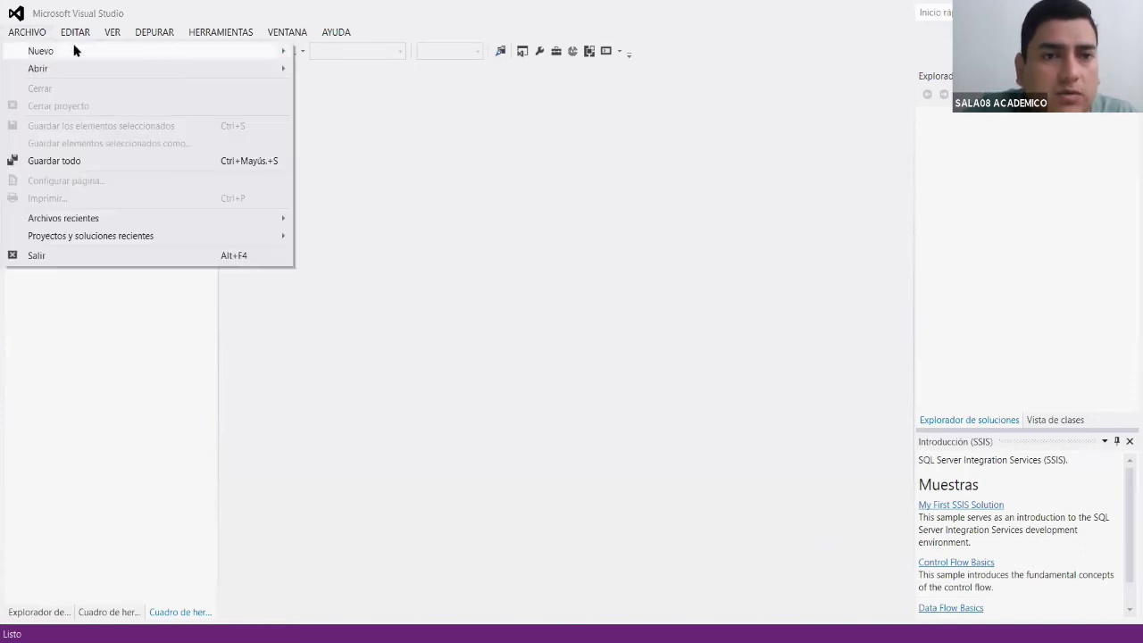
mouse_move(75, 51)
left_click(367, 51)
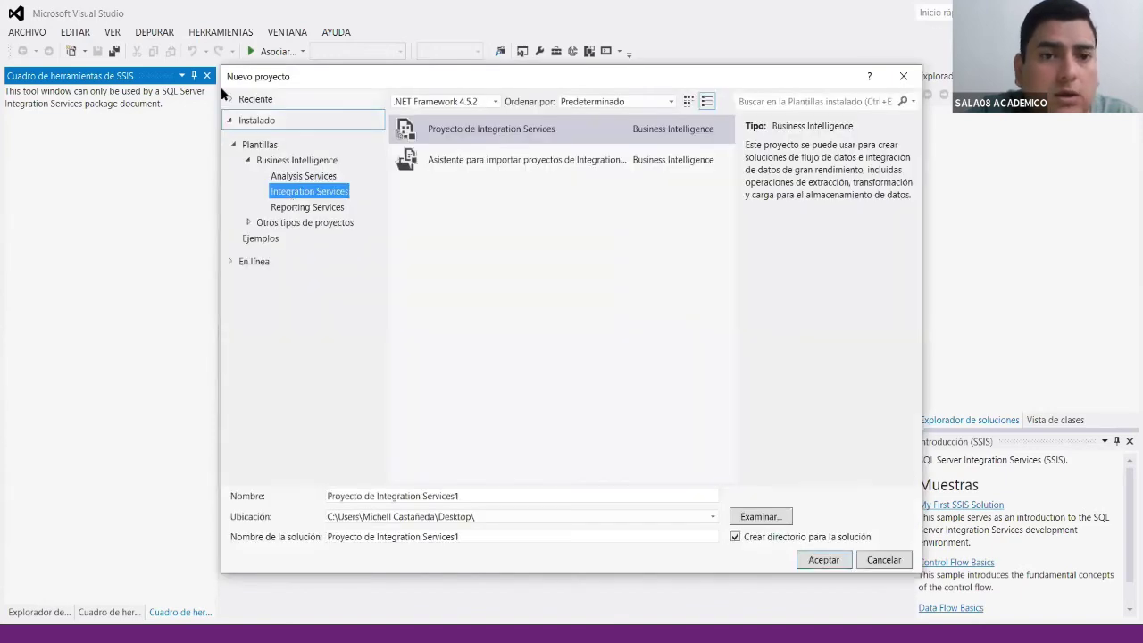
left_click_drag(233, 81, 227, 117)
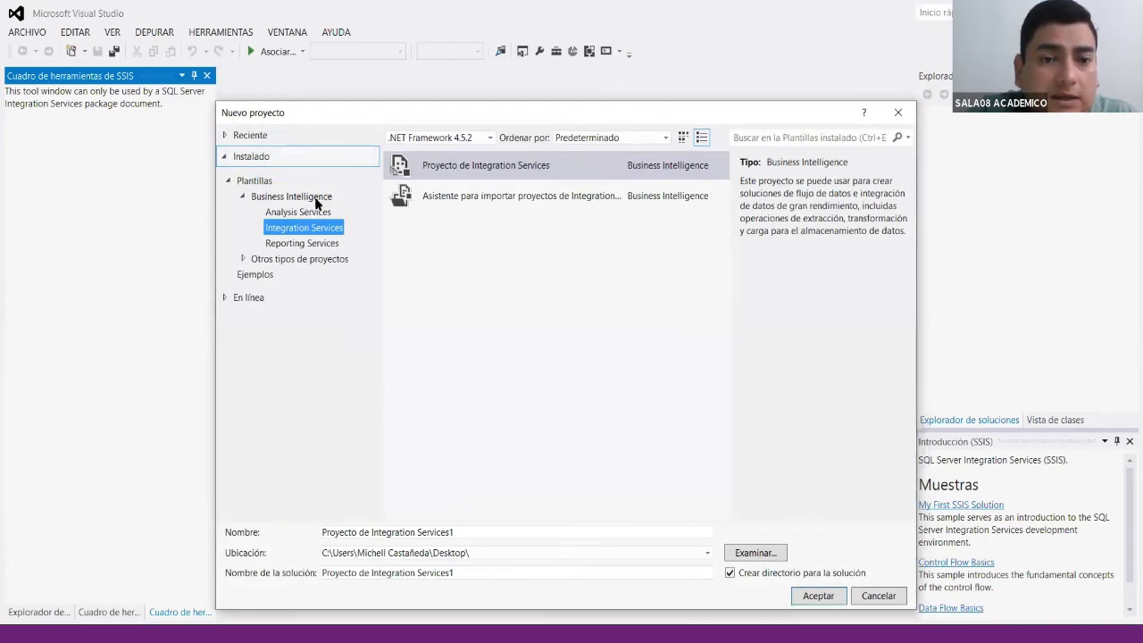
left_click(316, 201)
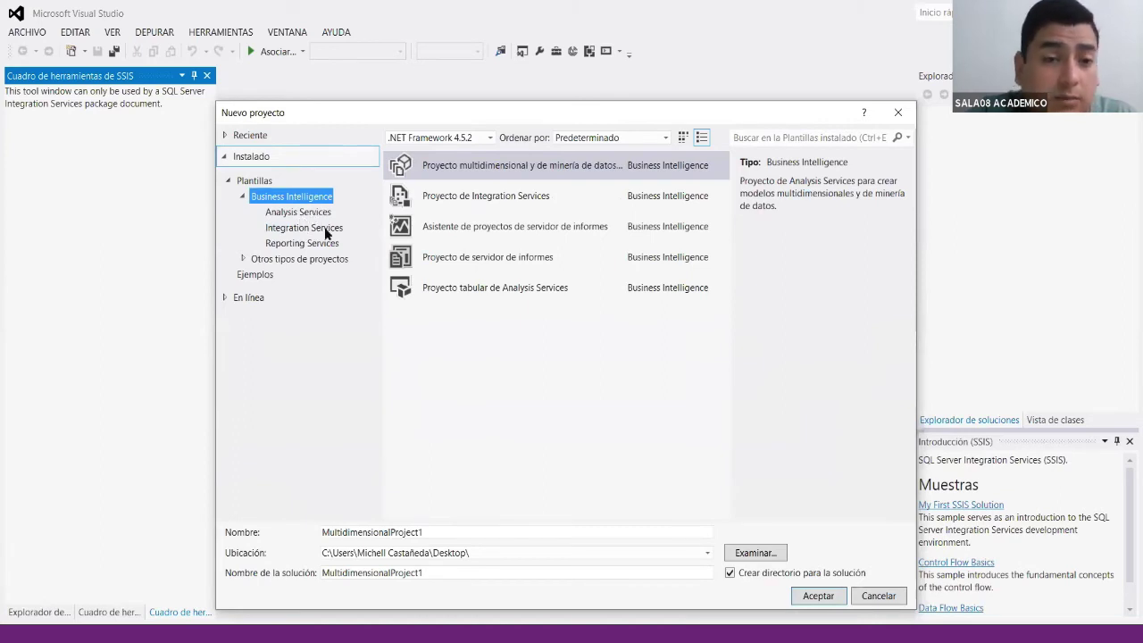
left_click(325, 230)
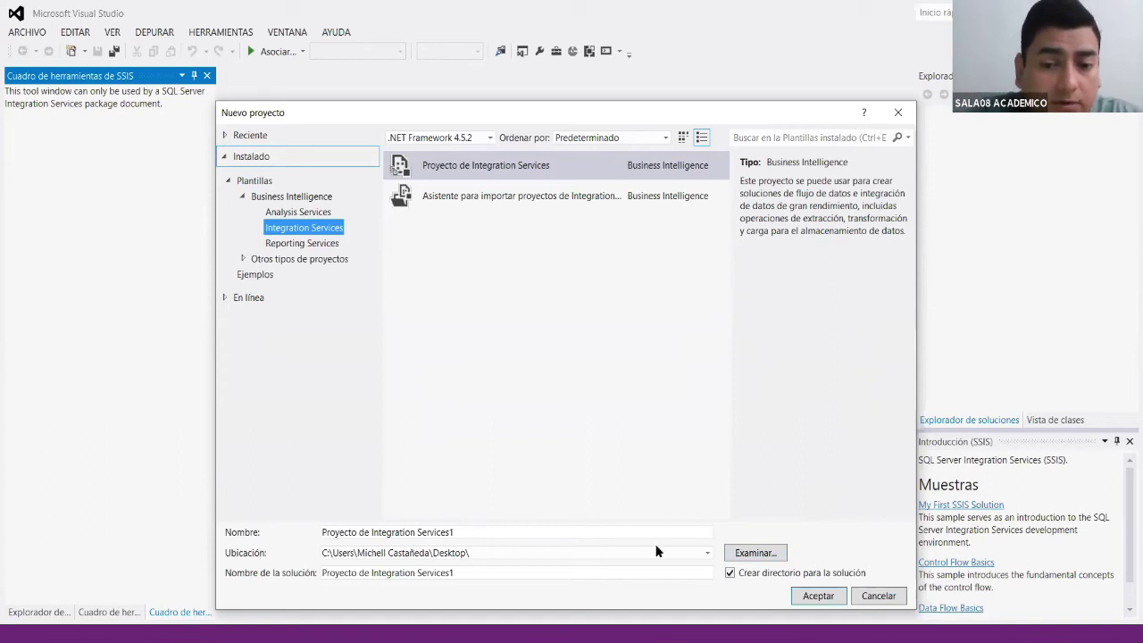
left_click(751, 553)
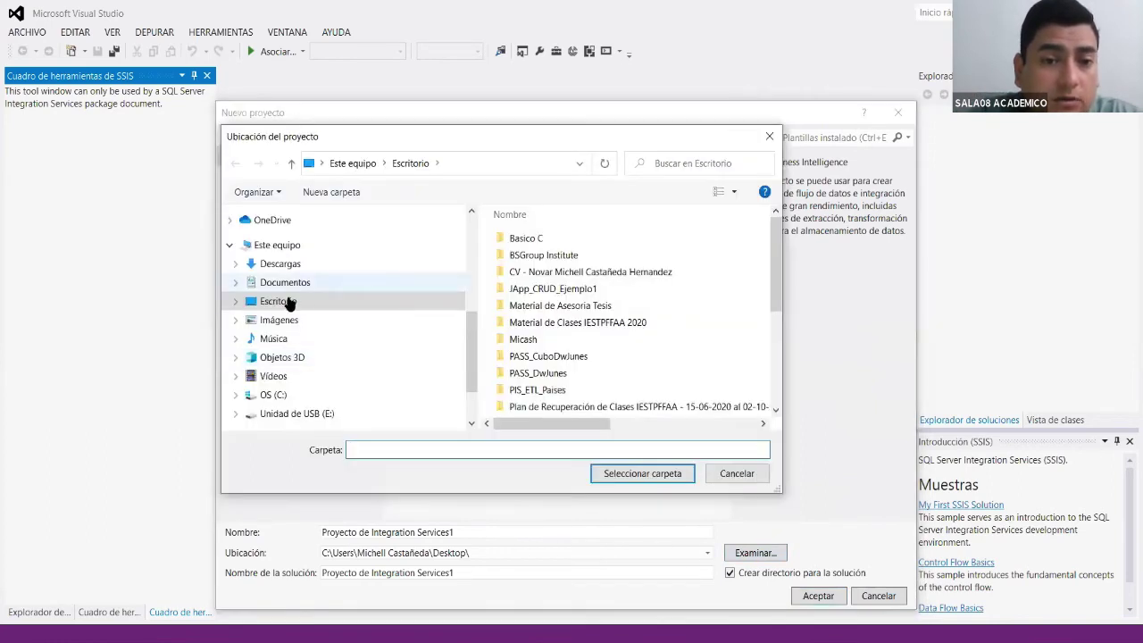
left_click(677, 476)
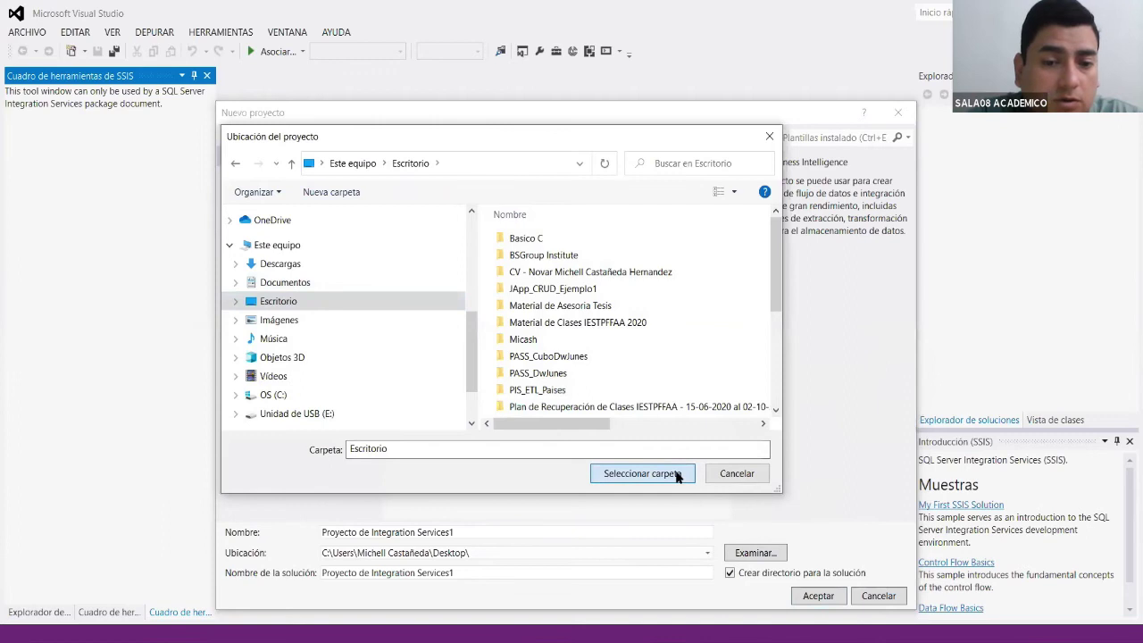
Name the new project PIS_ETL_Contacto_Estudiantes and create it.
left_click_drag(468, 532, 285, 526)
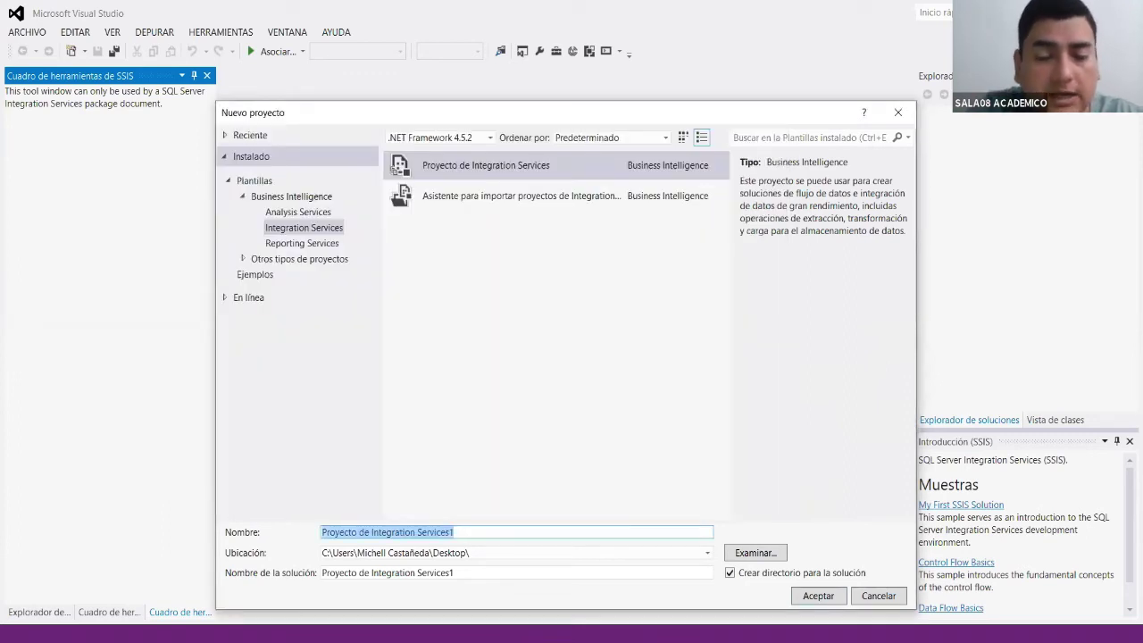
type("p")
key("BackSpace")
type("P")
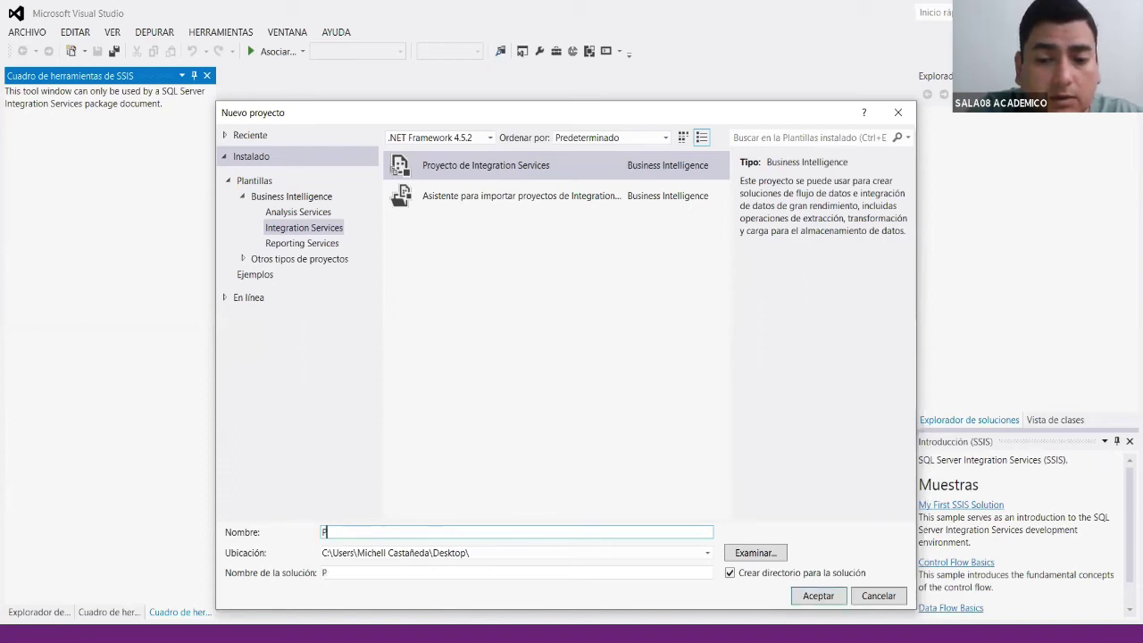
type("lS")
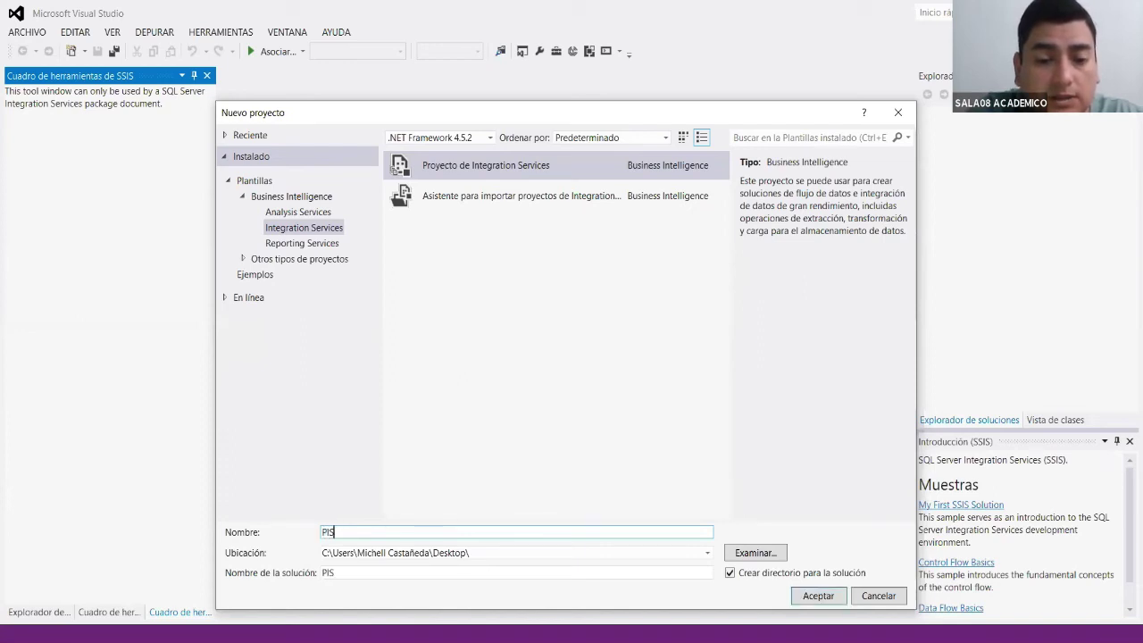
type("_ETL_Conta")
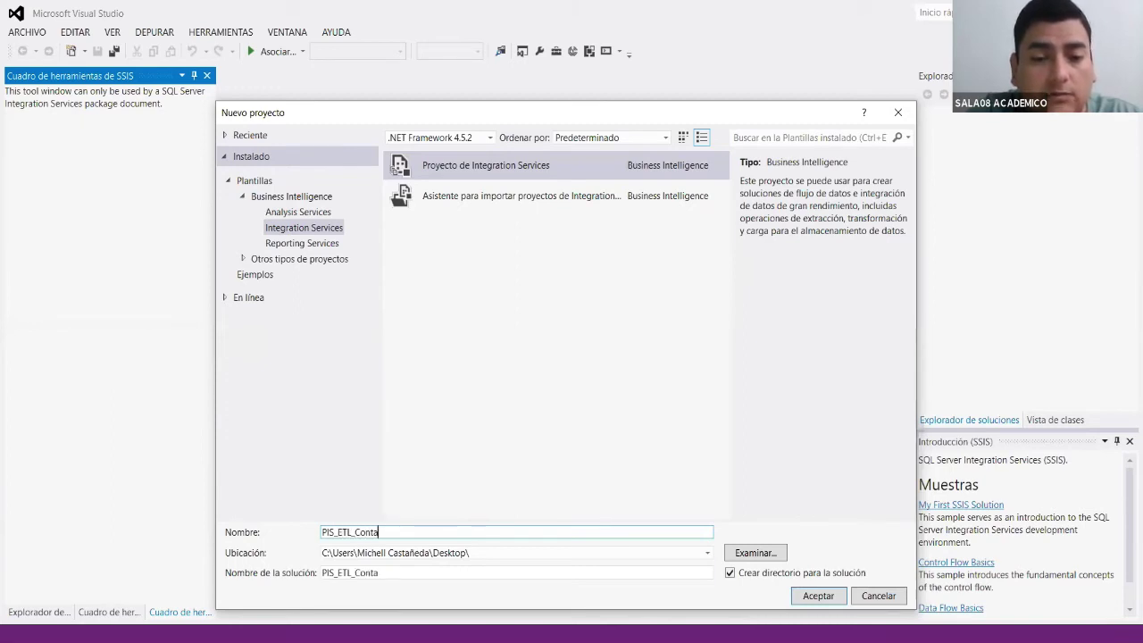
type("cto_Es")
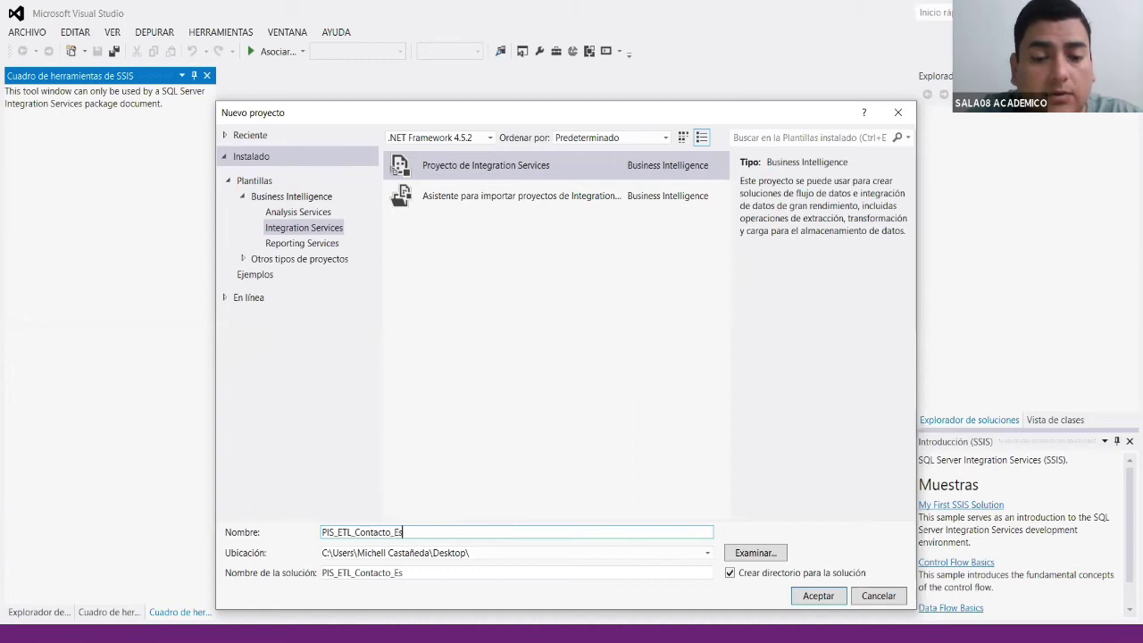
type("tudiantes")
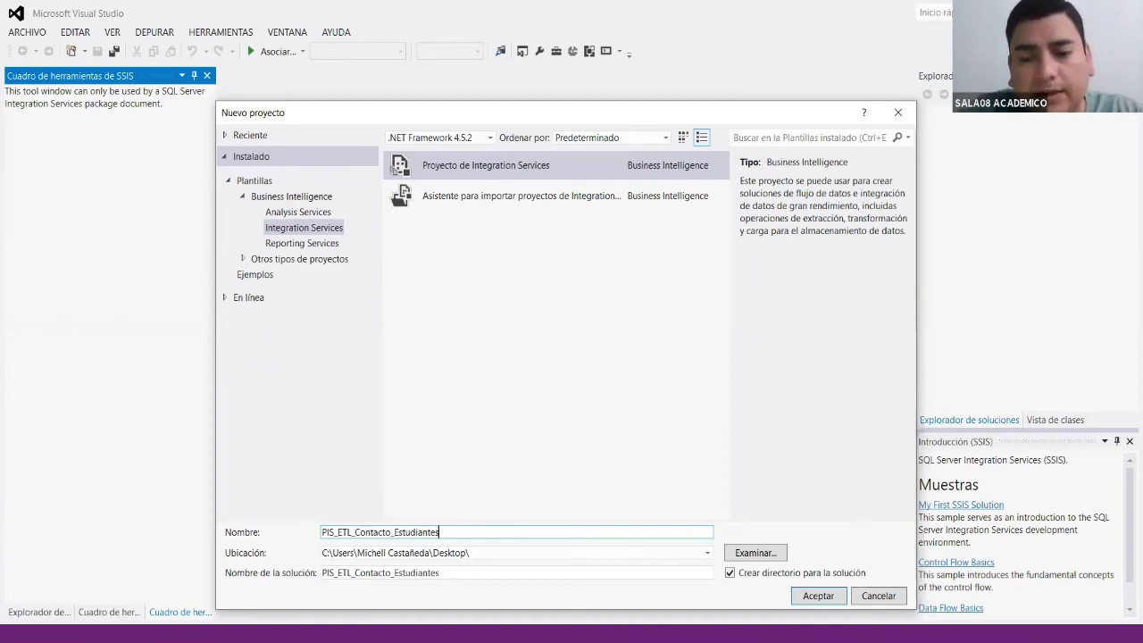
left_click(823, 601)
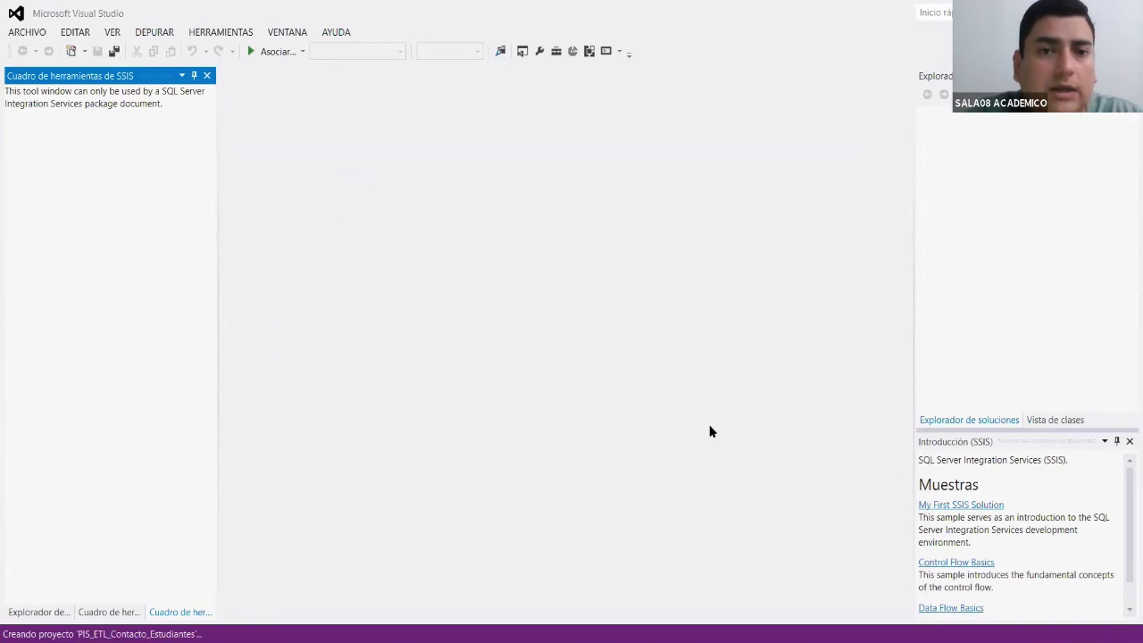
key("alt+Tab")
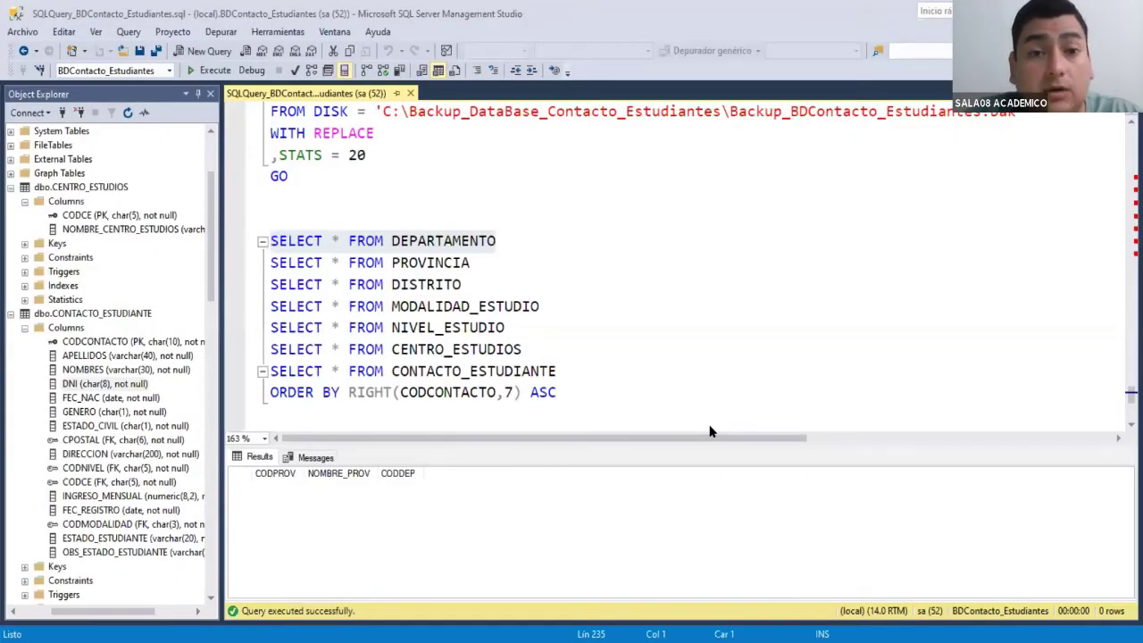
key("alt+Tab")
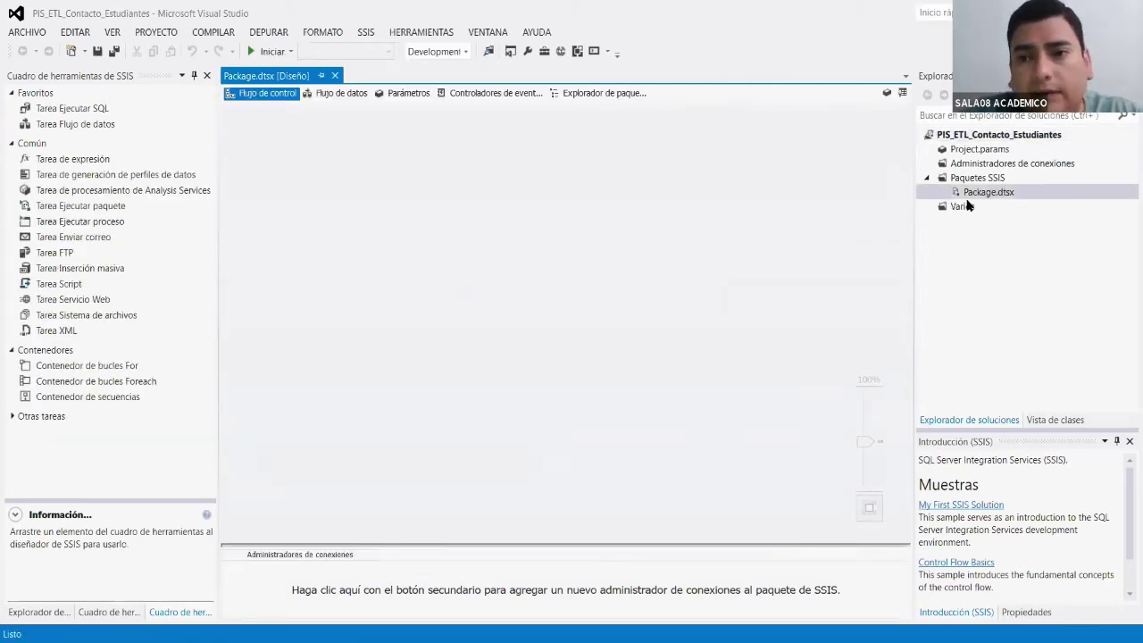
Rename the Package.dtsx SSIS package as Paquete_Datos.dtsx.
left_click(1036, 193)
right_click(1035, 193)
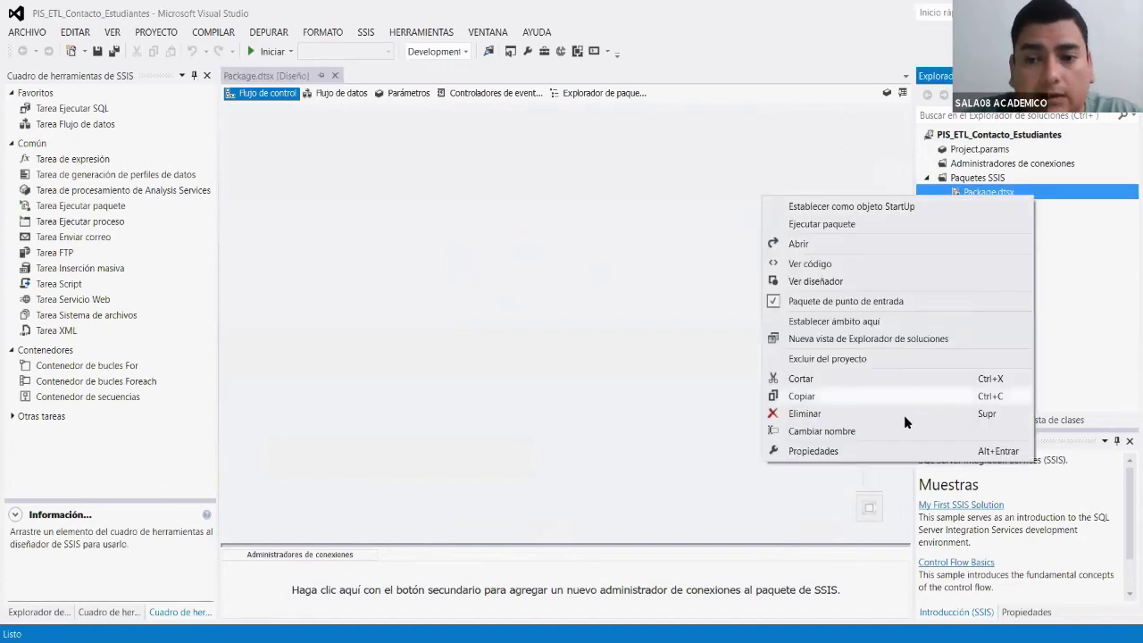
left_click(860, 431)
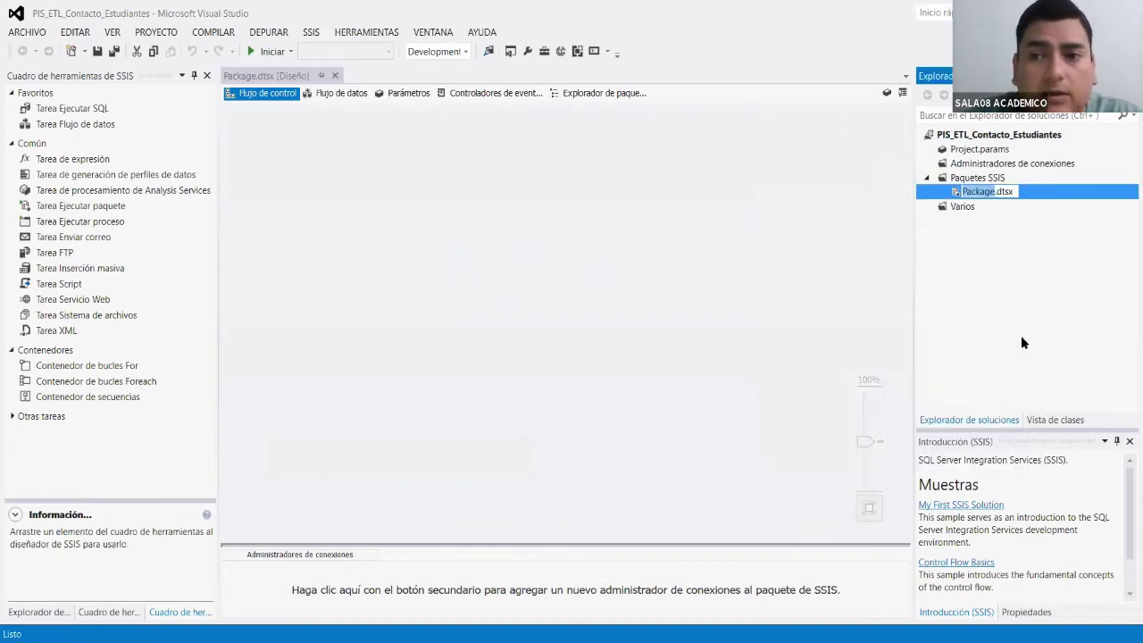
type("P")
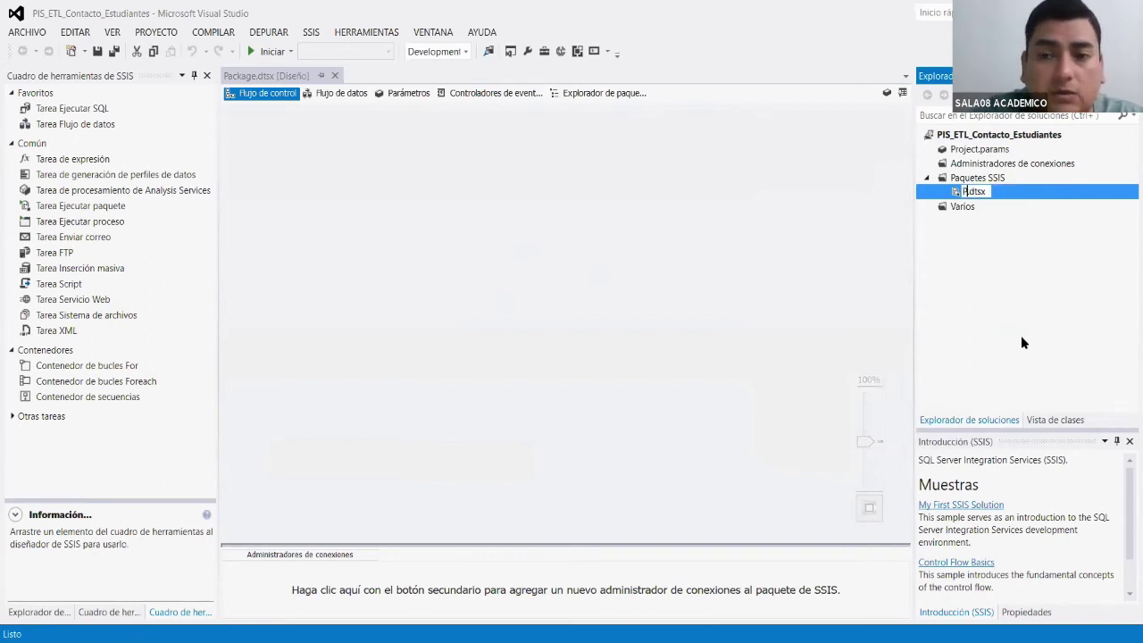
type("aquete ")
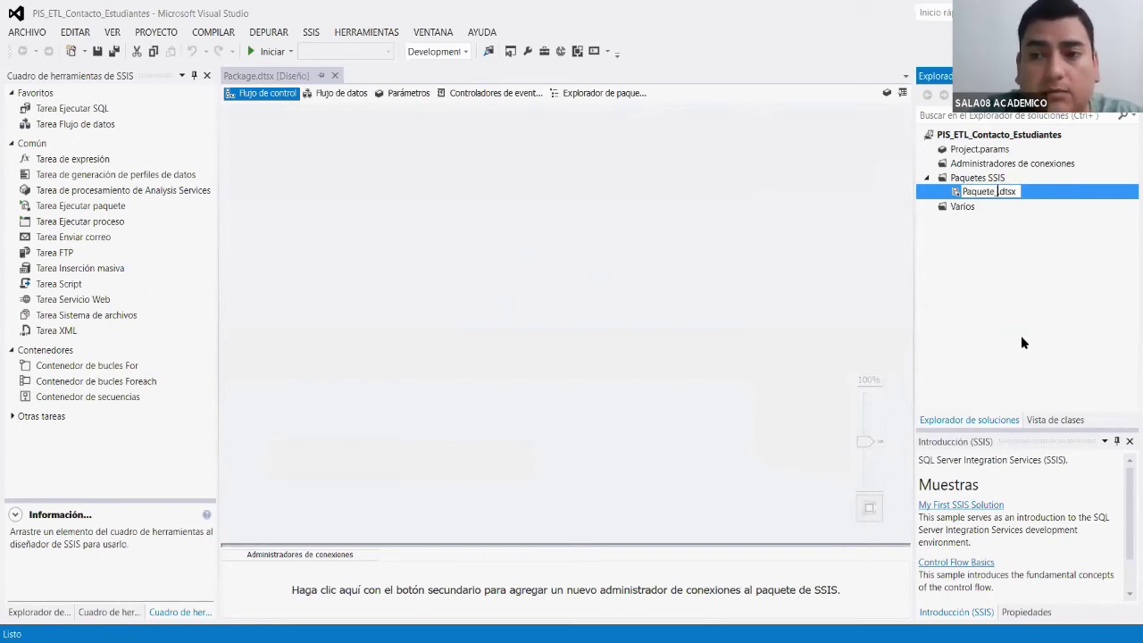
type("Datos")
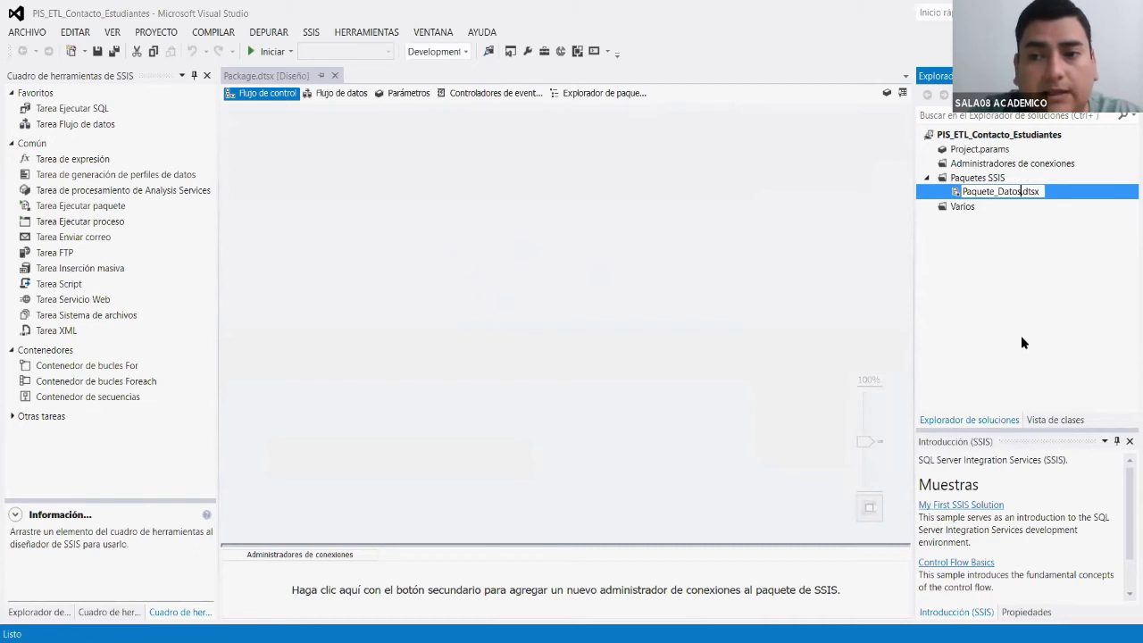
key("Return")
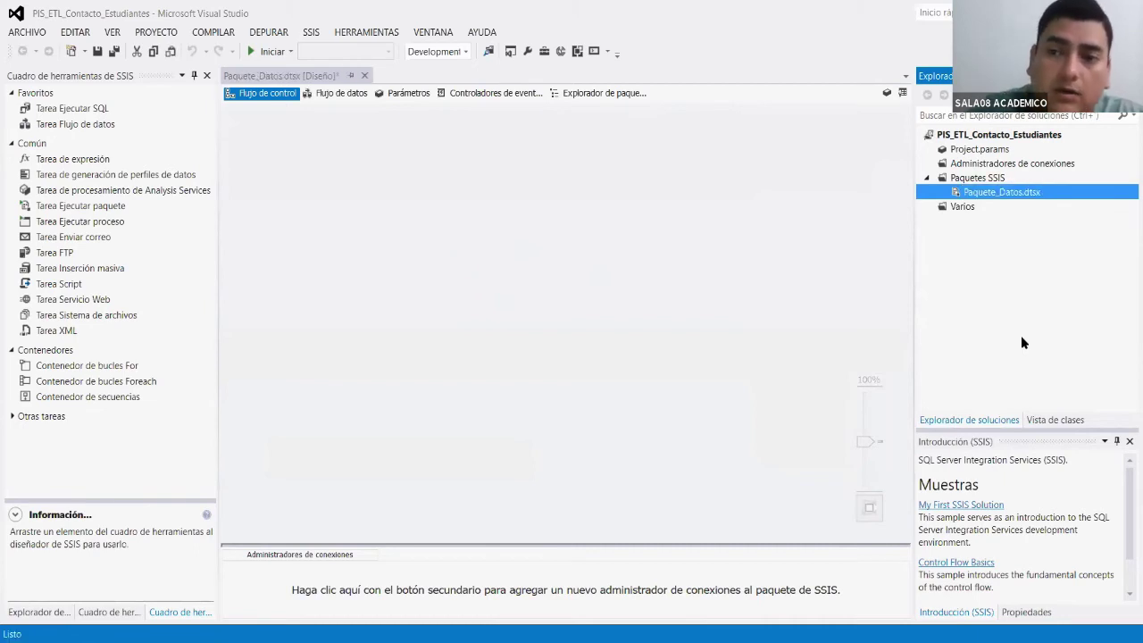
Add a new project-level connection manager of type OLEDB.
left_click(1024, 170)
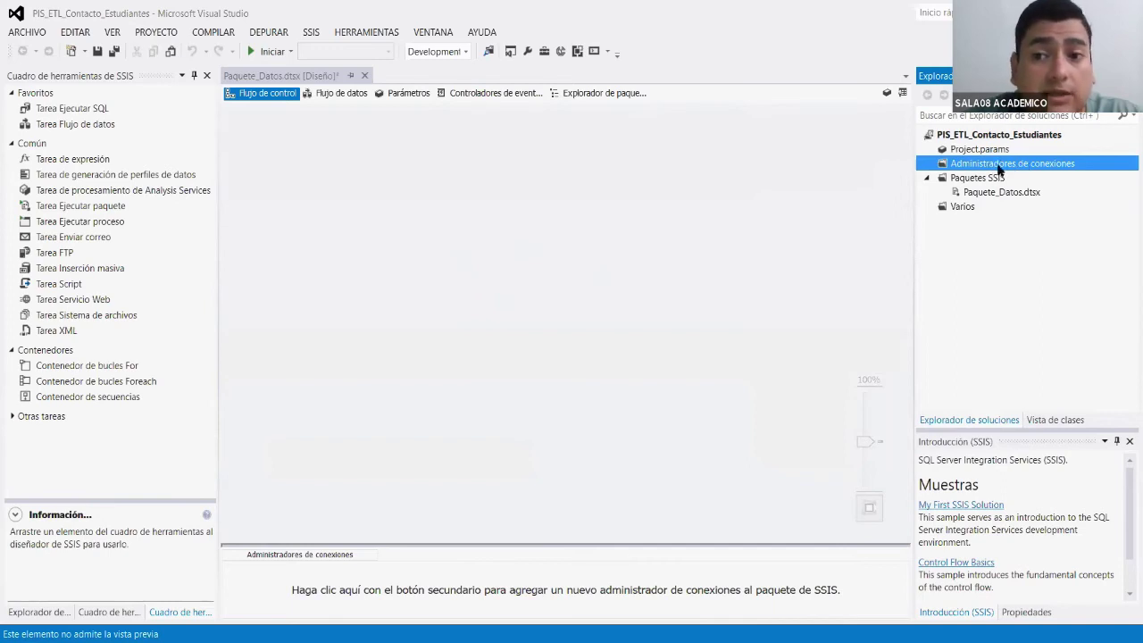
right_click(998, 168)
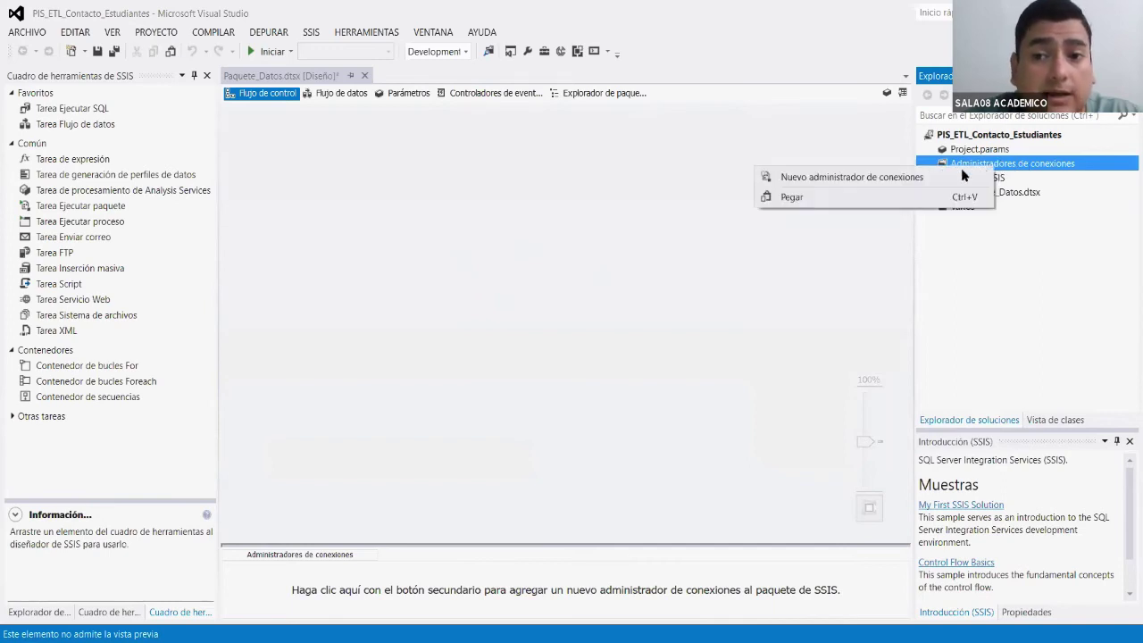
left_click(879, 179)
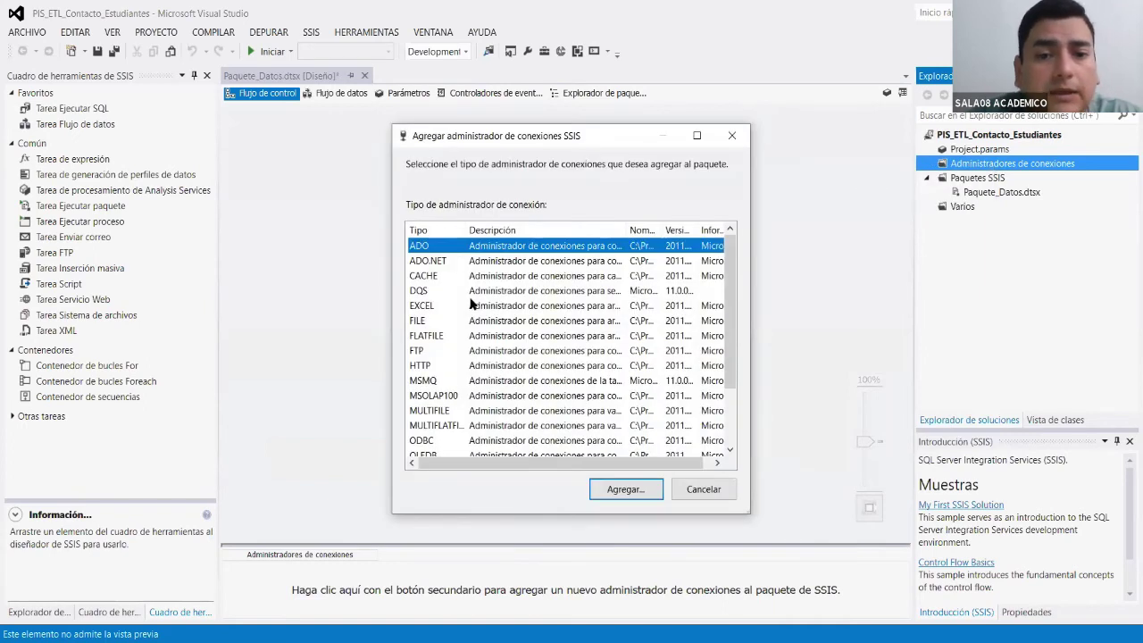
left_click_drag(470, 230, 483, 233)
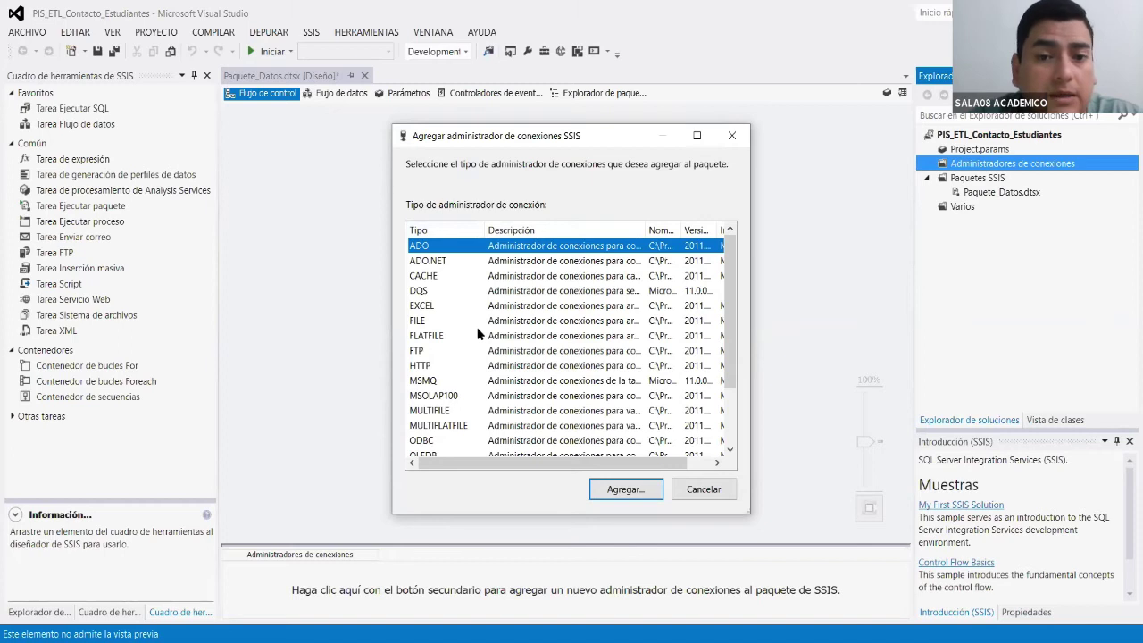
left_click(441, 261)
scroll(449, 357, "down", 2)
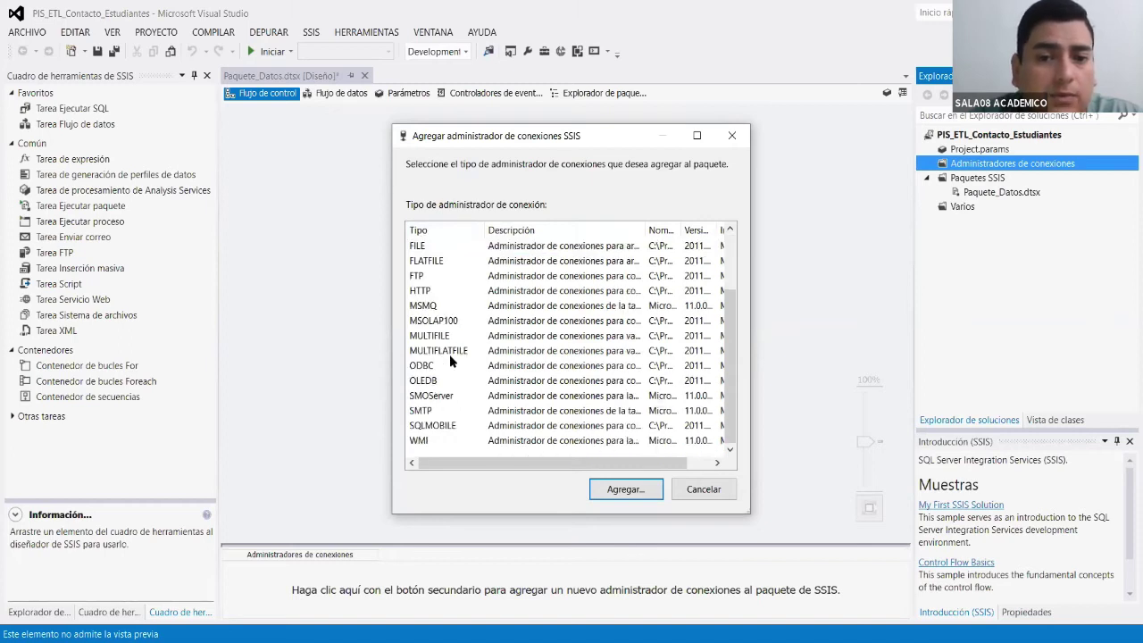
left_click(432, 367)
left_click(444, 383)
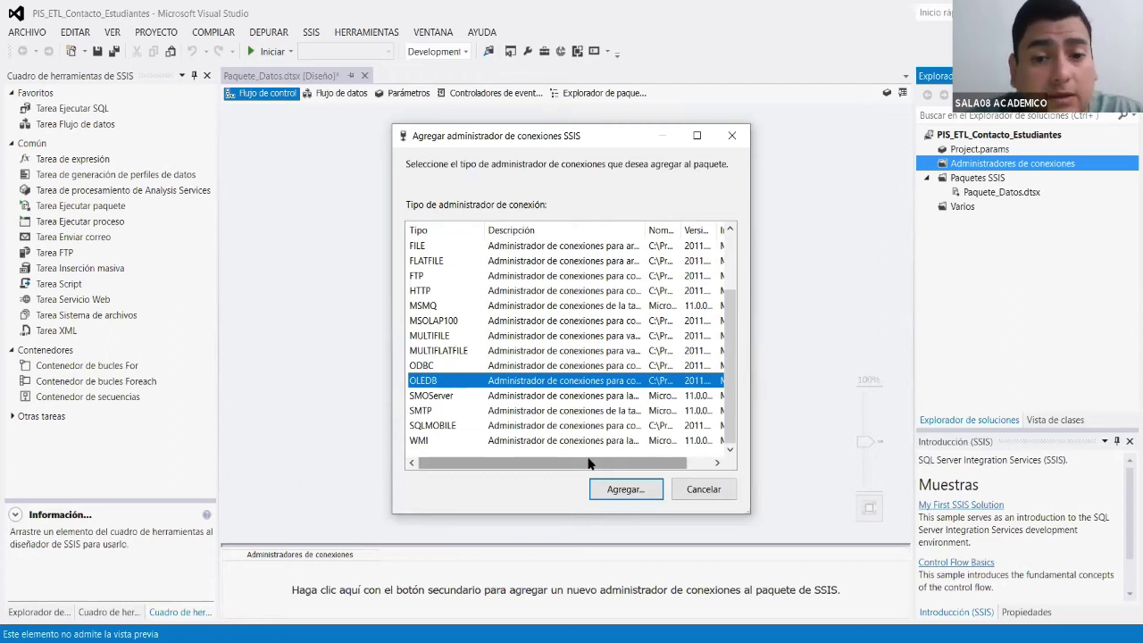
left_click(637, 494)
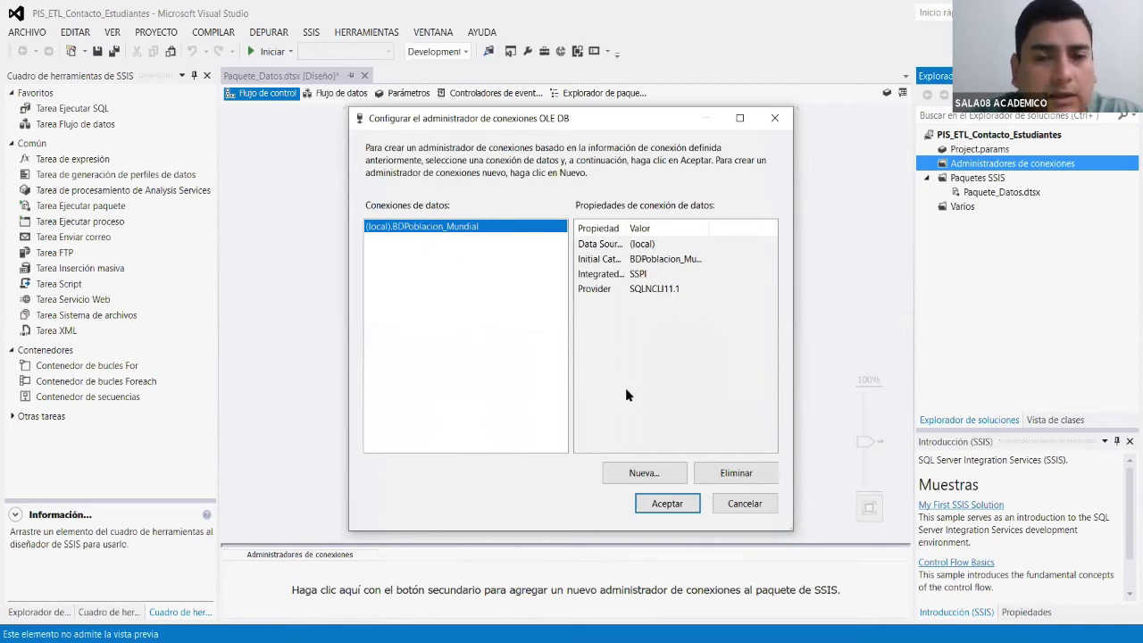
Define a new OLE DB data connection to the (local) server with the BDContacto_Estudiantes database.
left_click(739, 480)
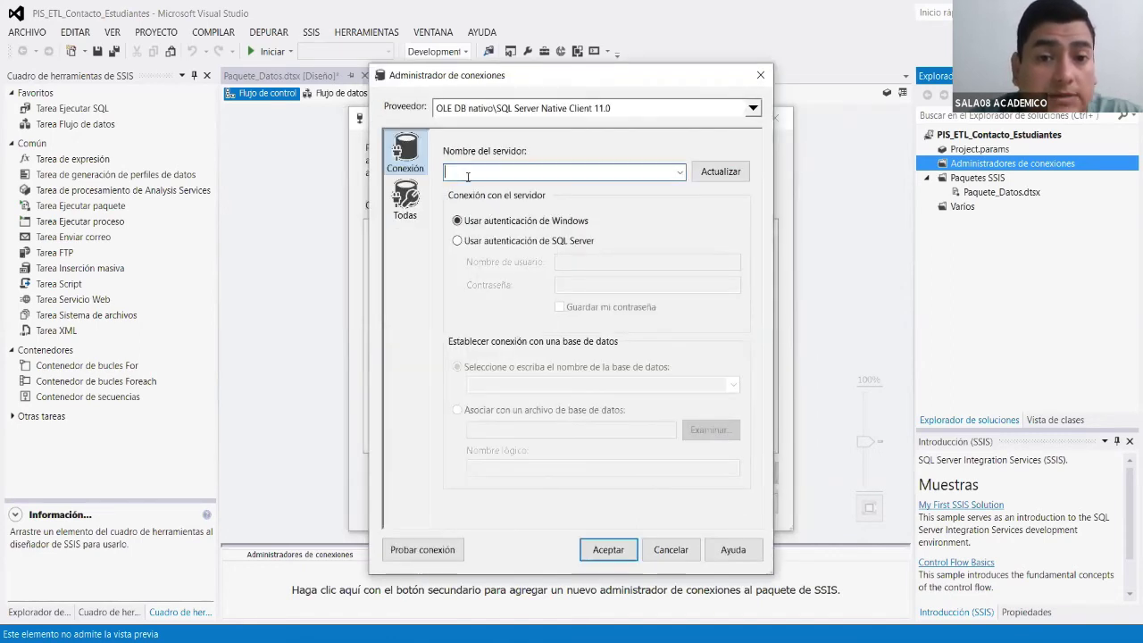
type("(local")
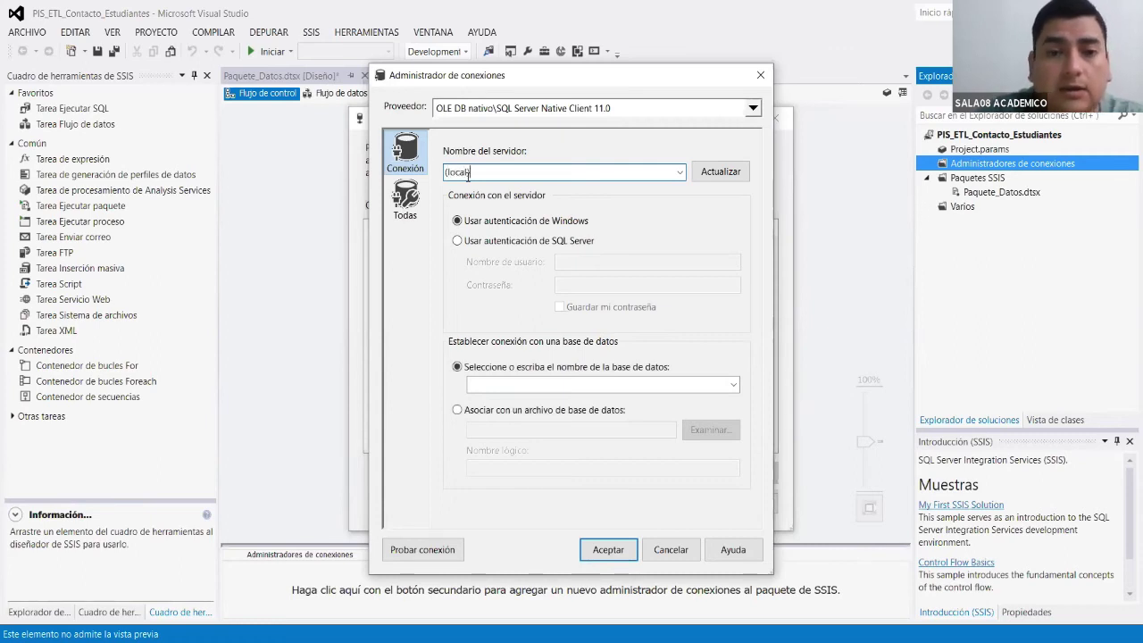
type(")")
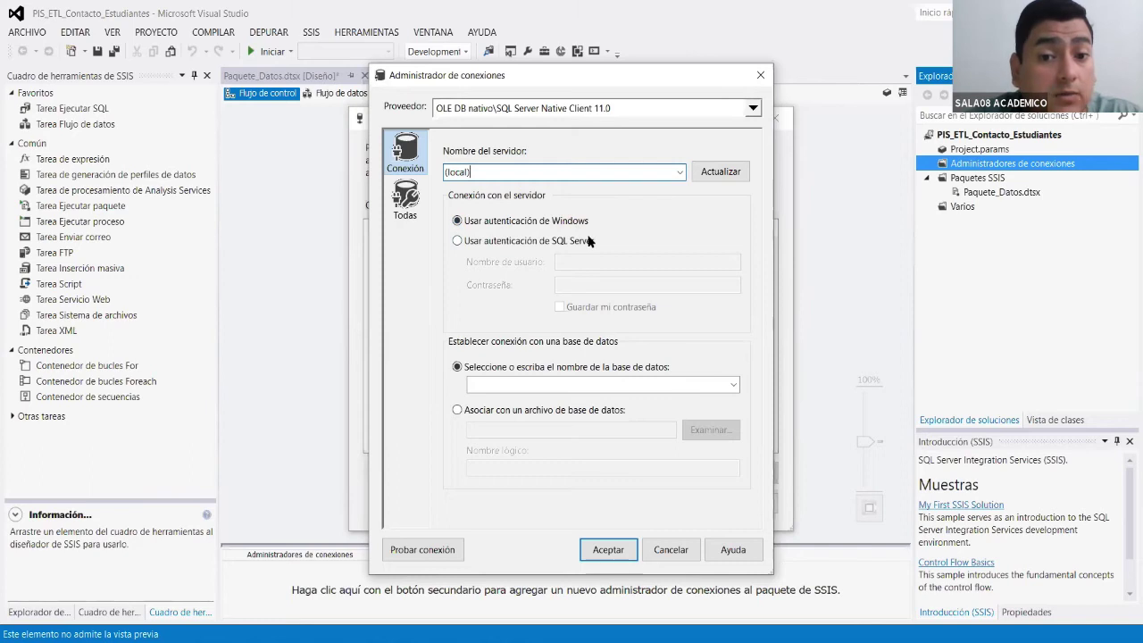
left_click(717, 385)
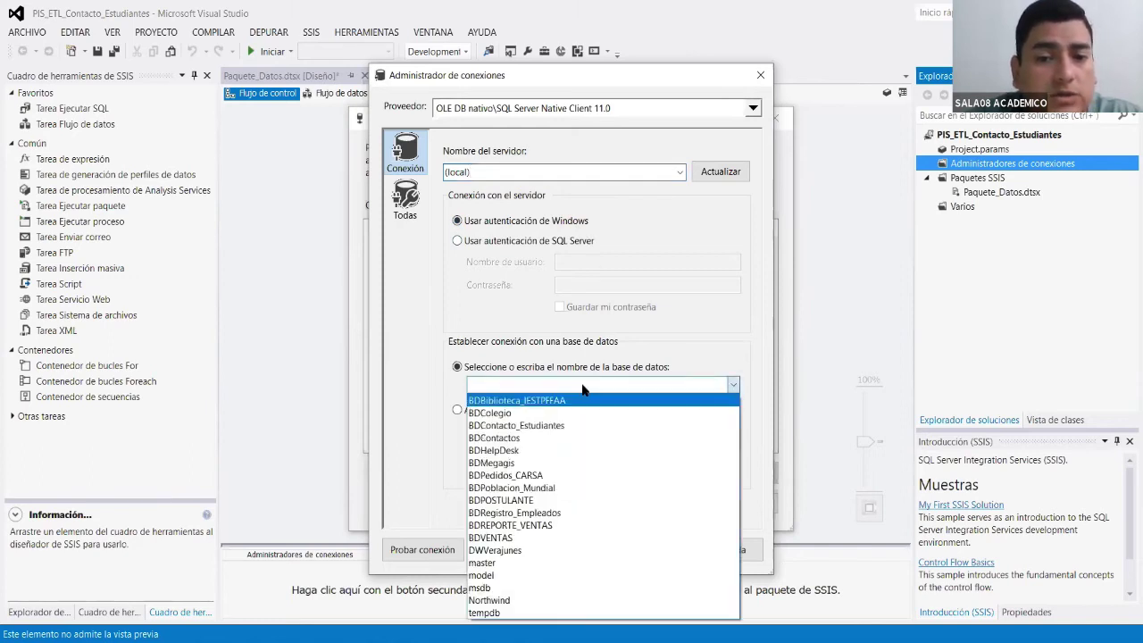
left_click(547, 425)
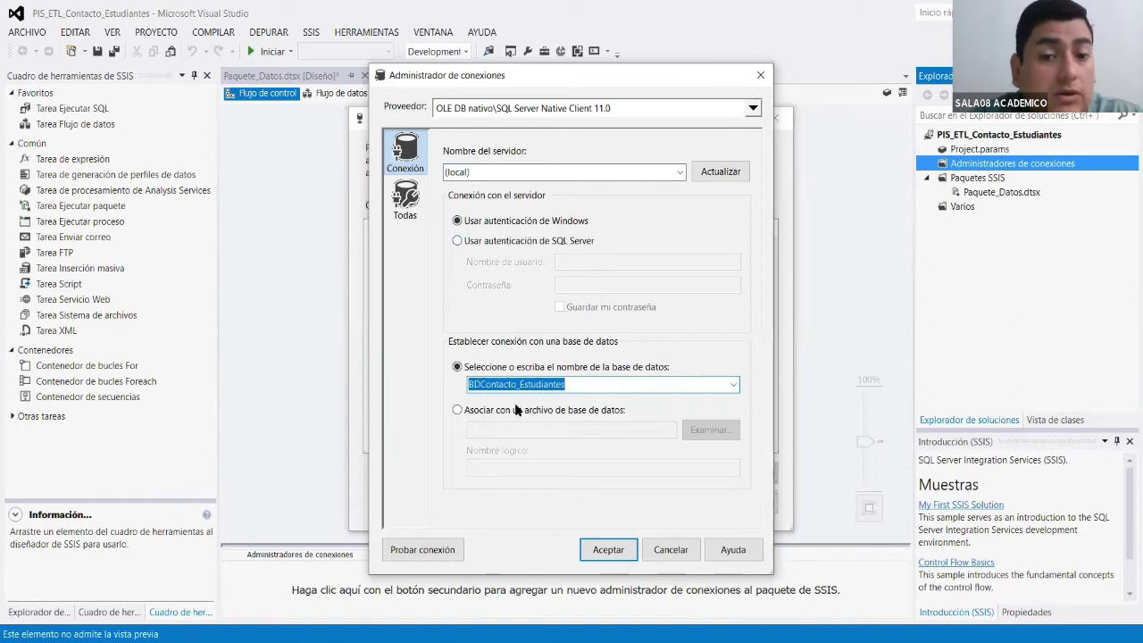
Test the BDContacto_Estudiantes connection and accept it as the project's connection manager.
left_click(448, 549)
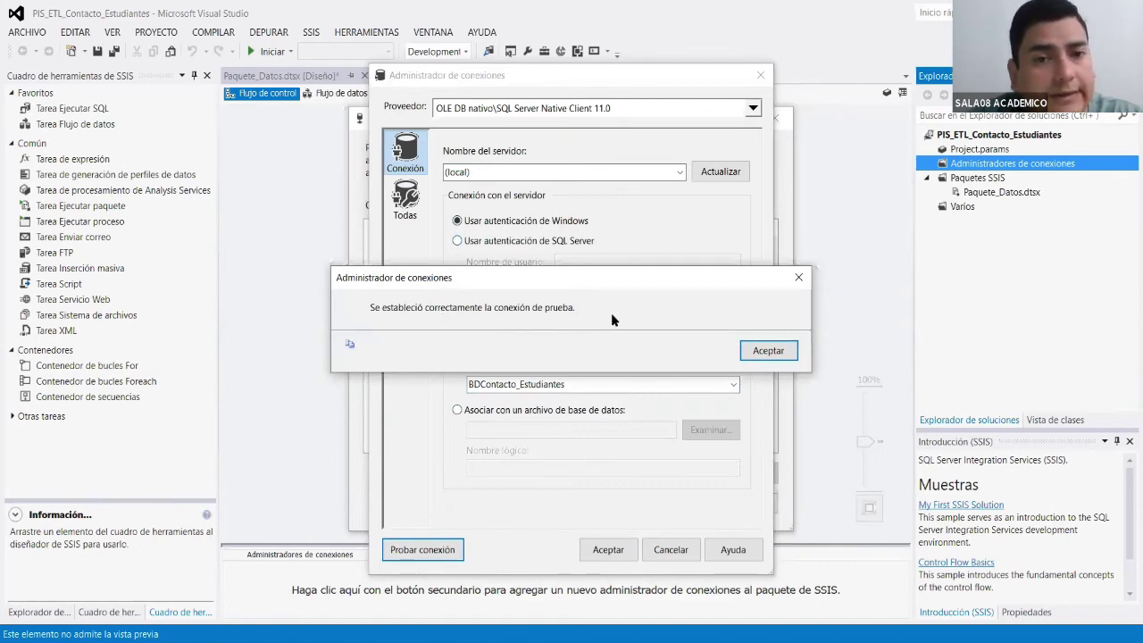
left_click(751, 351)
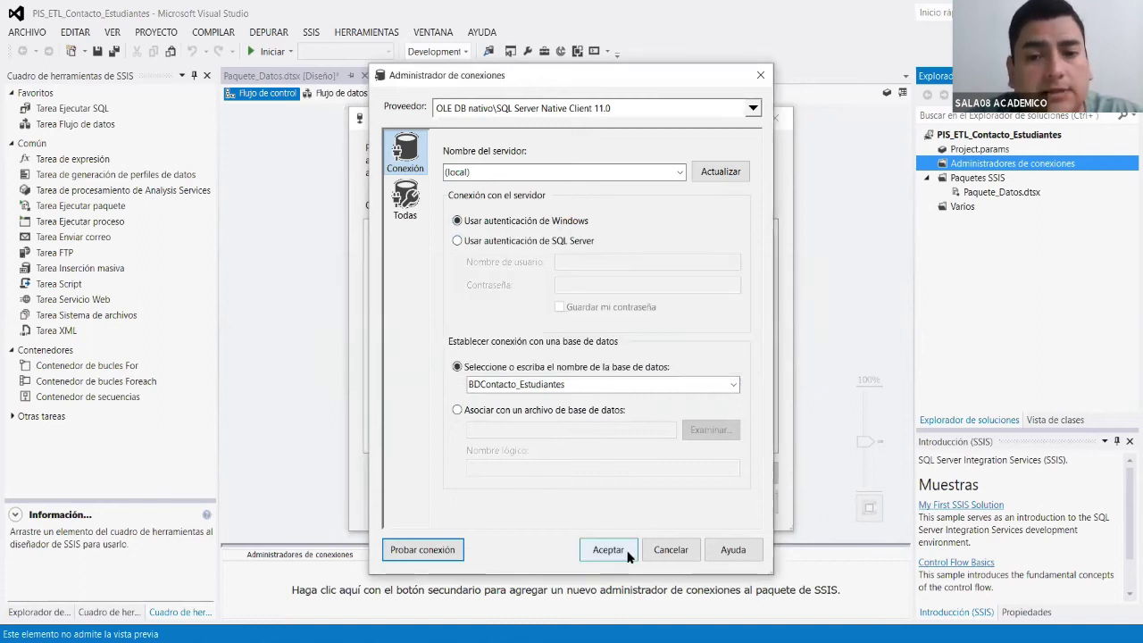
left_click(628, 553)
left_click(689, 508)
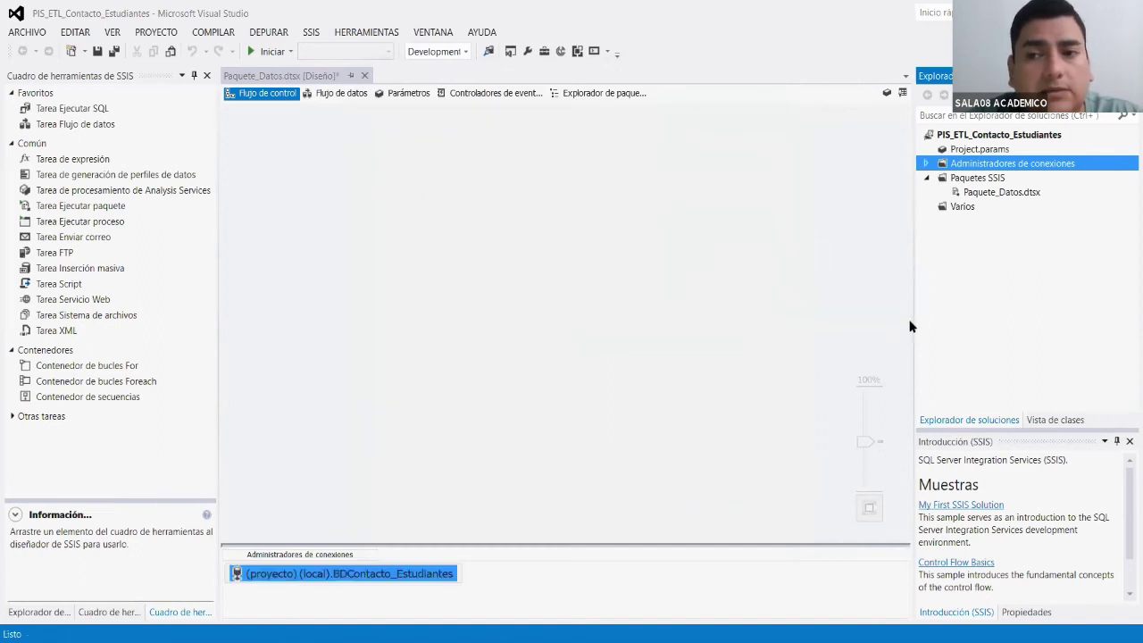
Check the new connection manager in the project tree and open the Paquete_Datos.dtsx package.
left_click(929, 165)
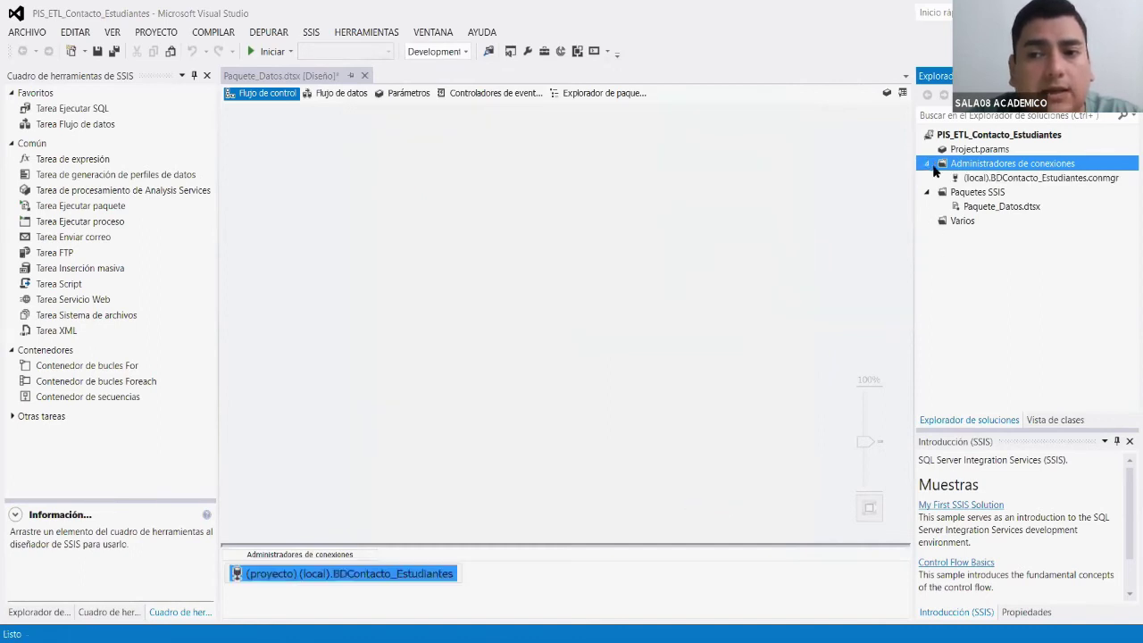
left_click(1026, 178)
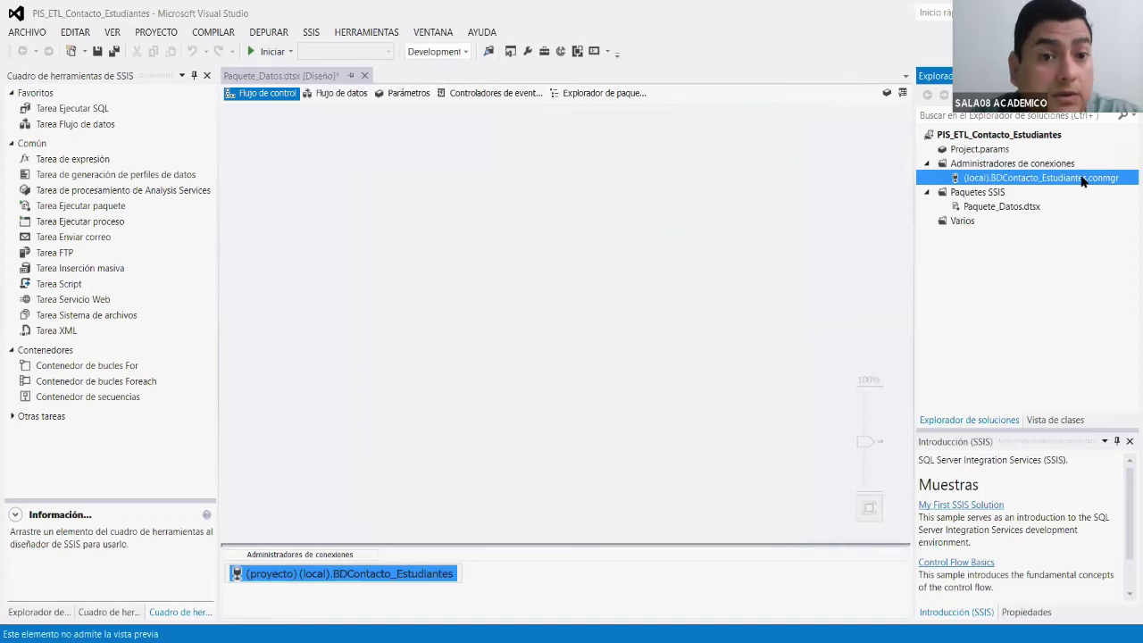
left_click(899, 224)
double_click(959, 206)
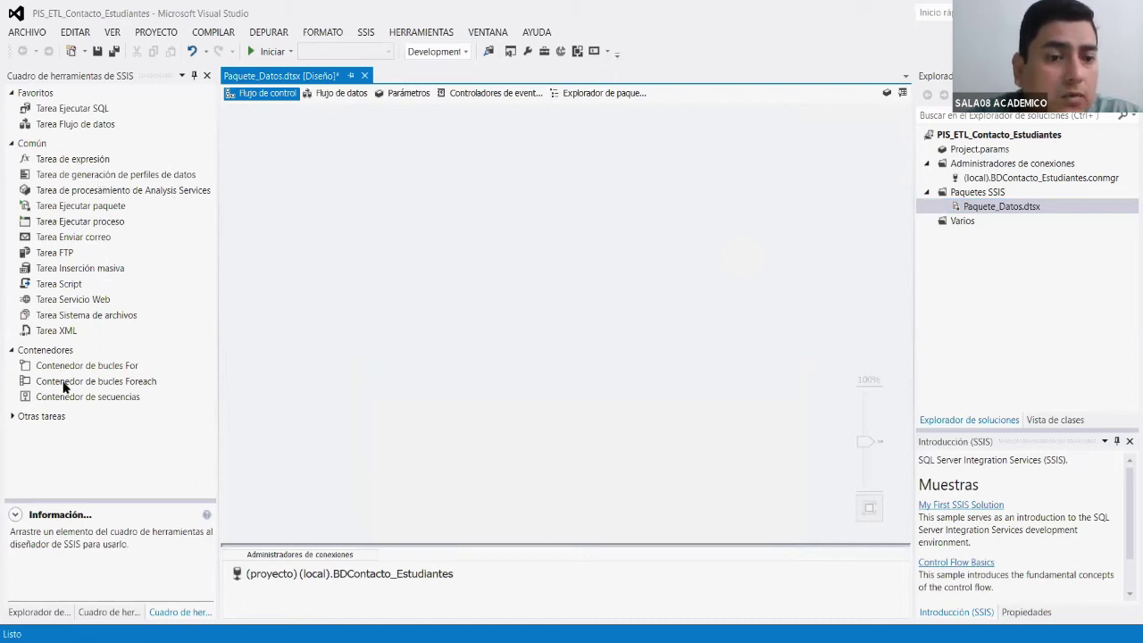
Add a sequence container to the control flow, near the upper middle of the canvas, and enlarge it to hold several tasks.
left_click(108, 399)
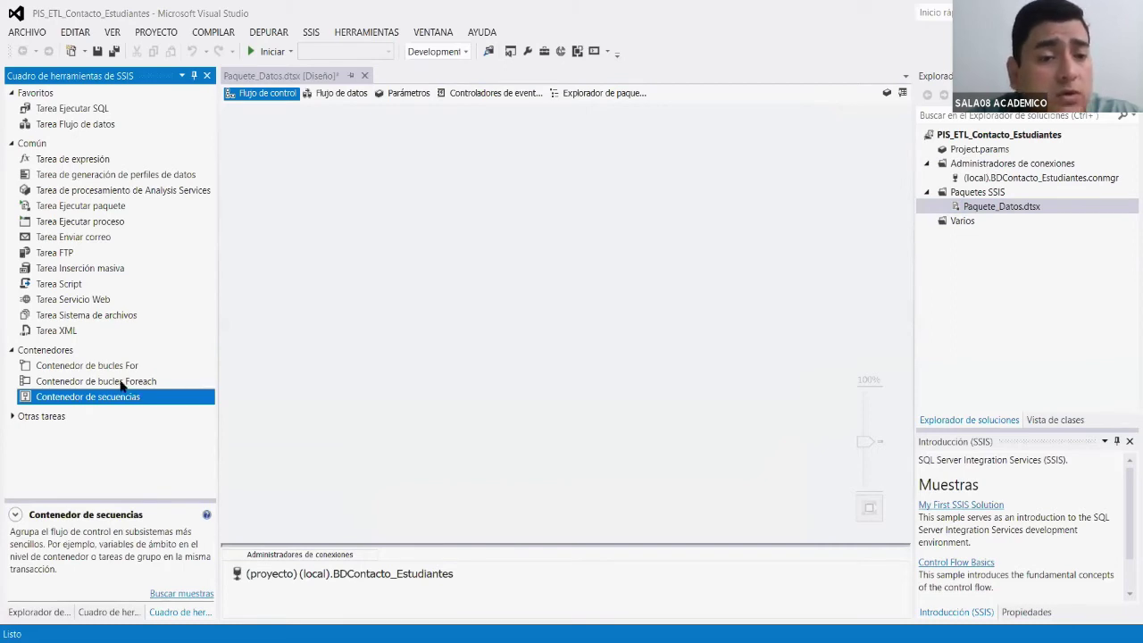
left_click_drag(134, 402, 474, 302)
left_click_drag(536, 321, 478, 154)
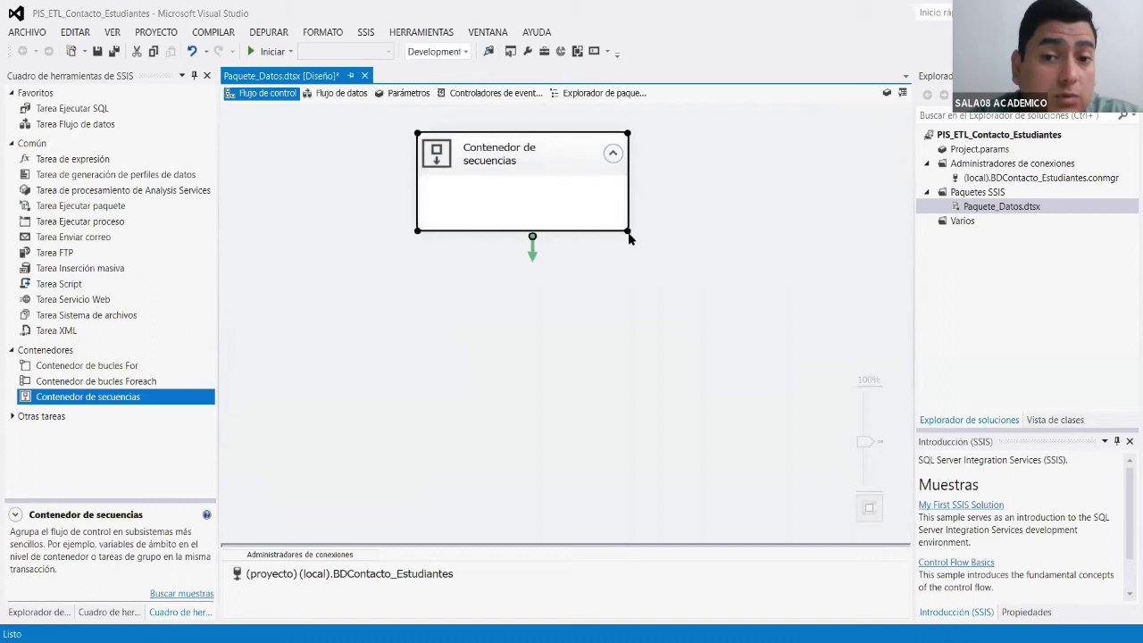
left_click_drag(628, 236, 834, 373)
left_click_drag(462, 156, 467, 168)
left_click(286, 170)
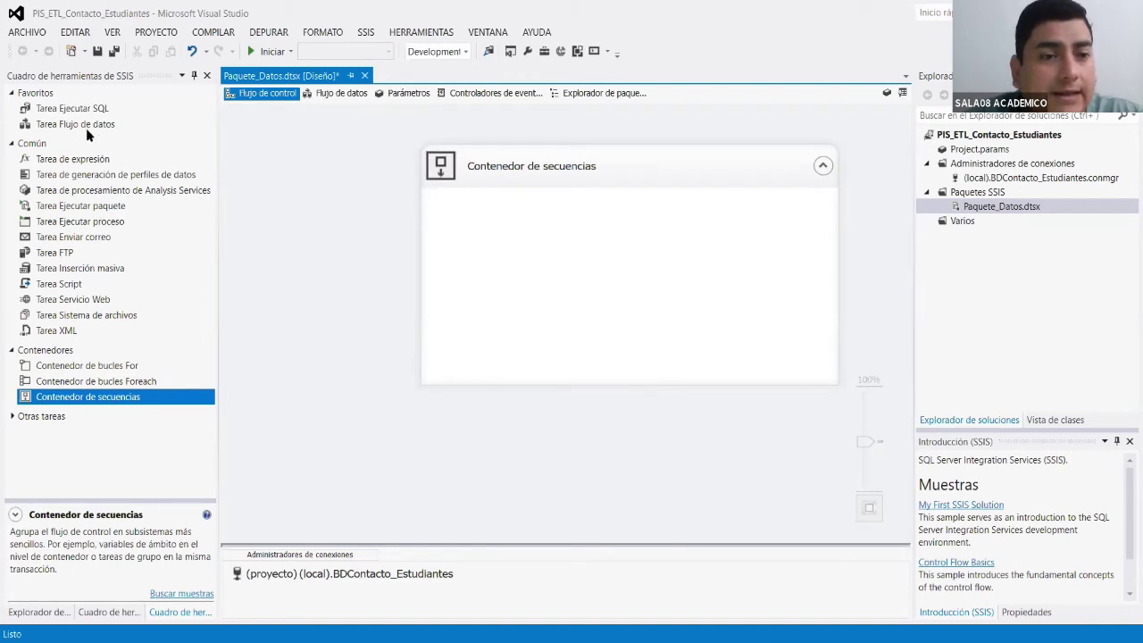
Add a data flow task inside the sequence container and name it Cargar Departamento.
left_click_drag(86, 128, 516, 231)
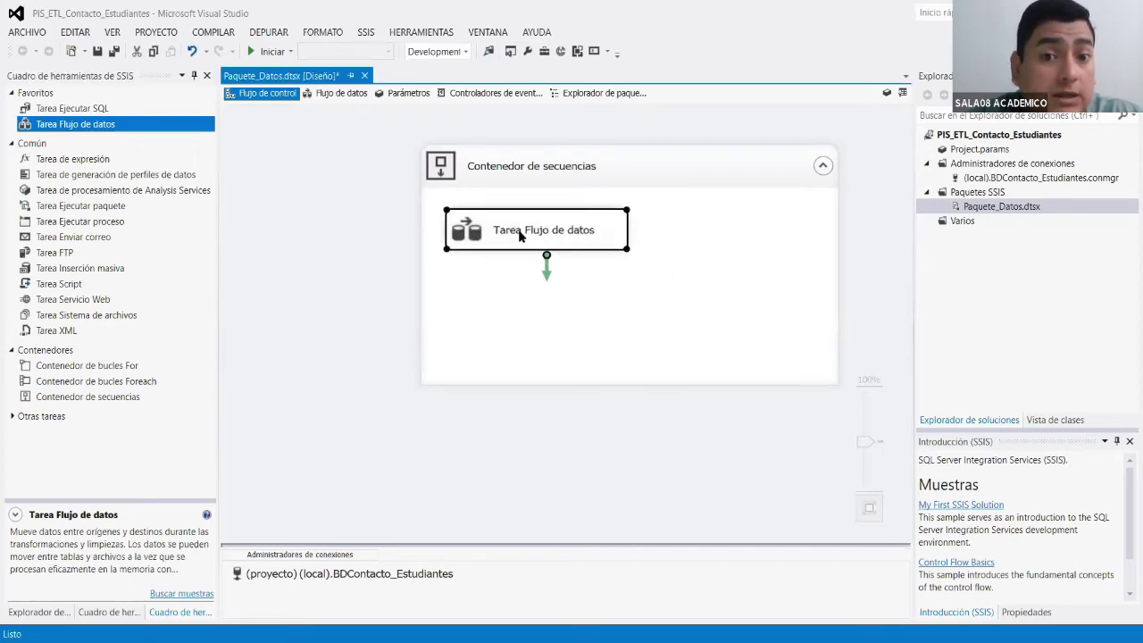
right_click(527, 234)
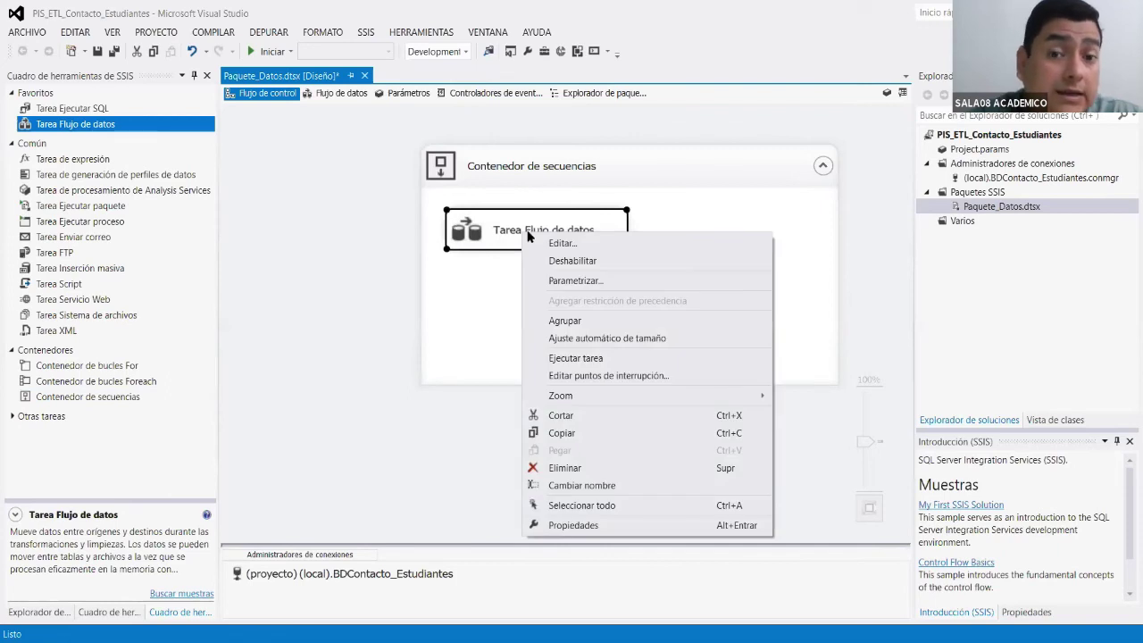
left_click(589, 485)
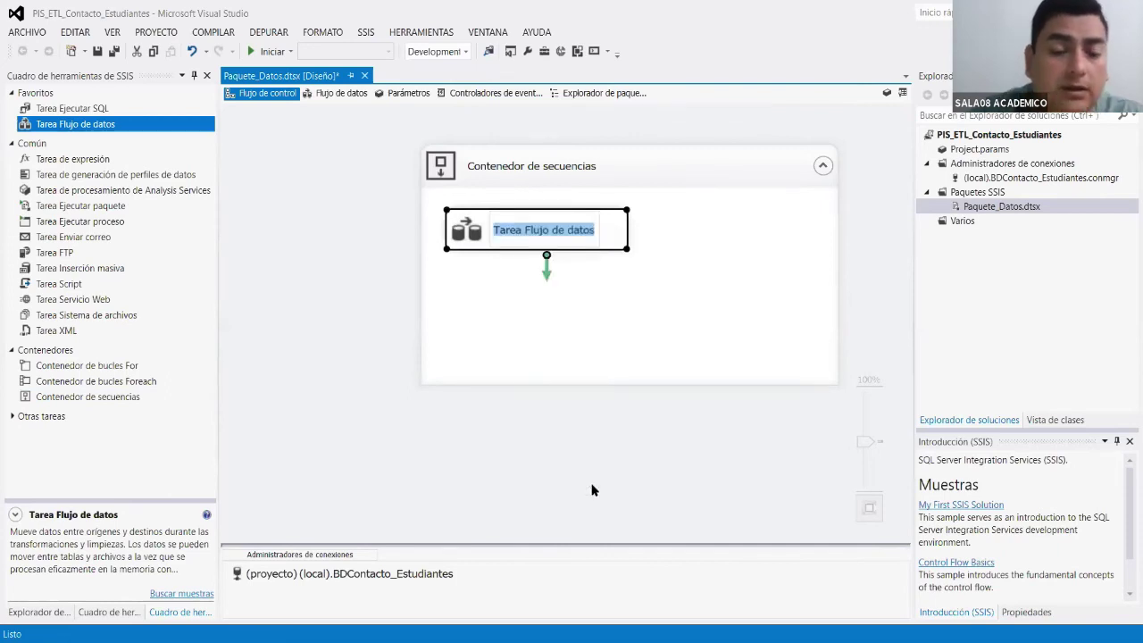
type("Carg")
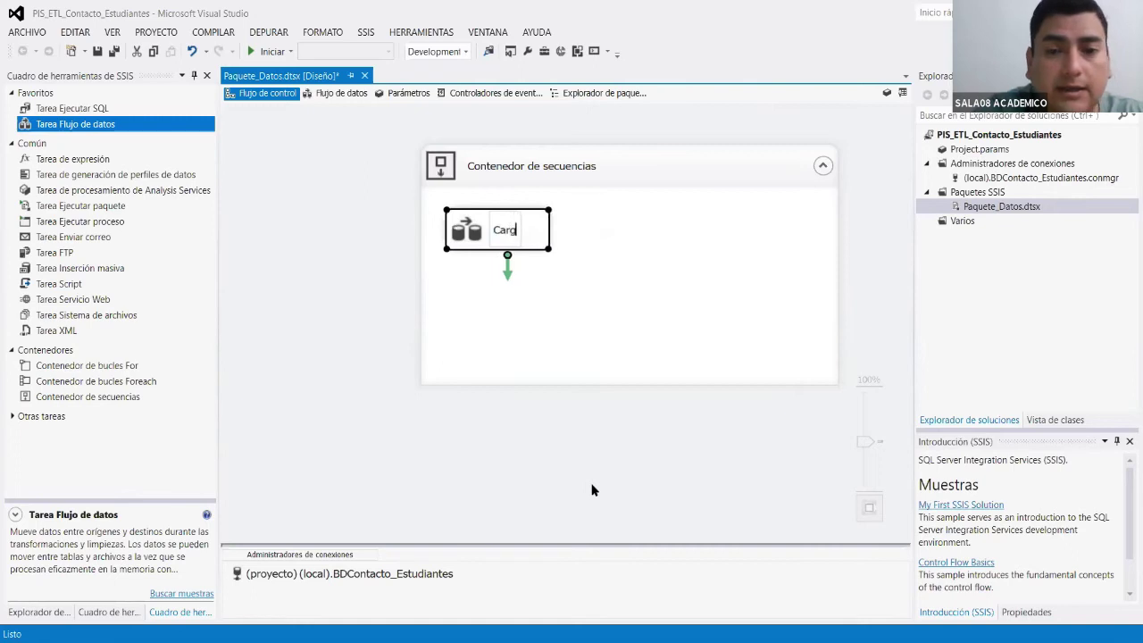
type("ar Depa")
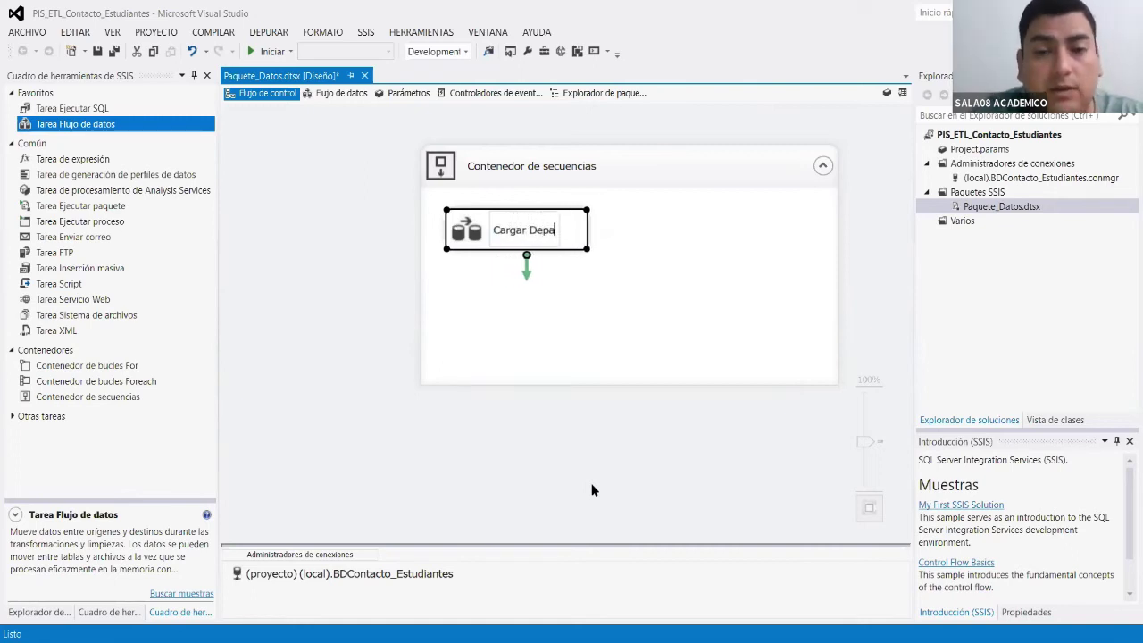
type("rtamento")
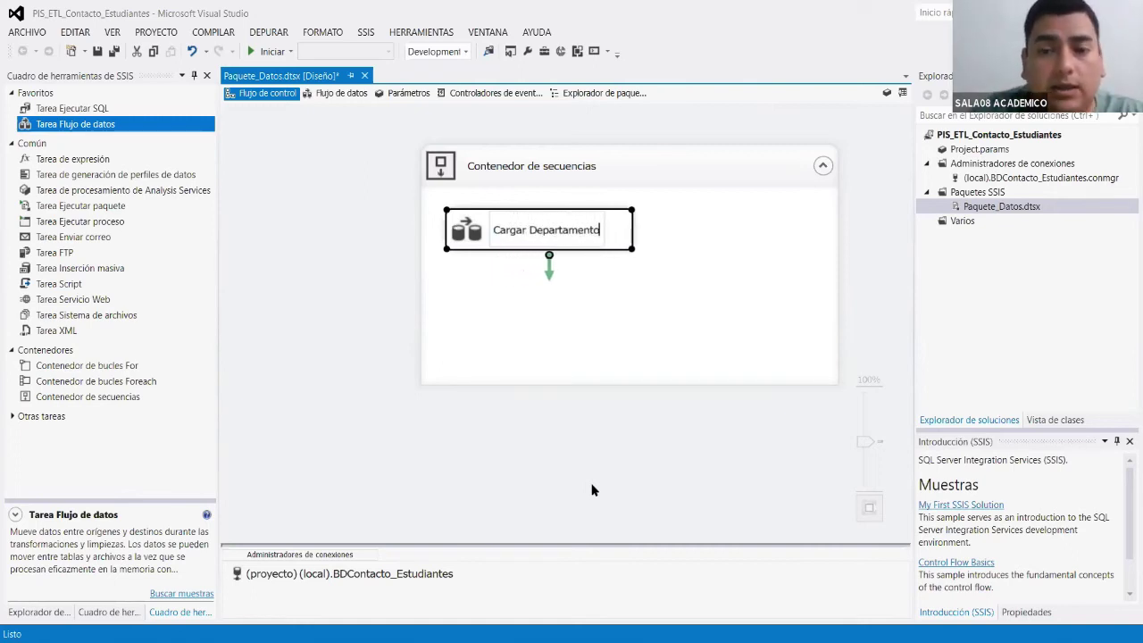
left_click(537, 500)
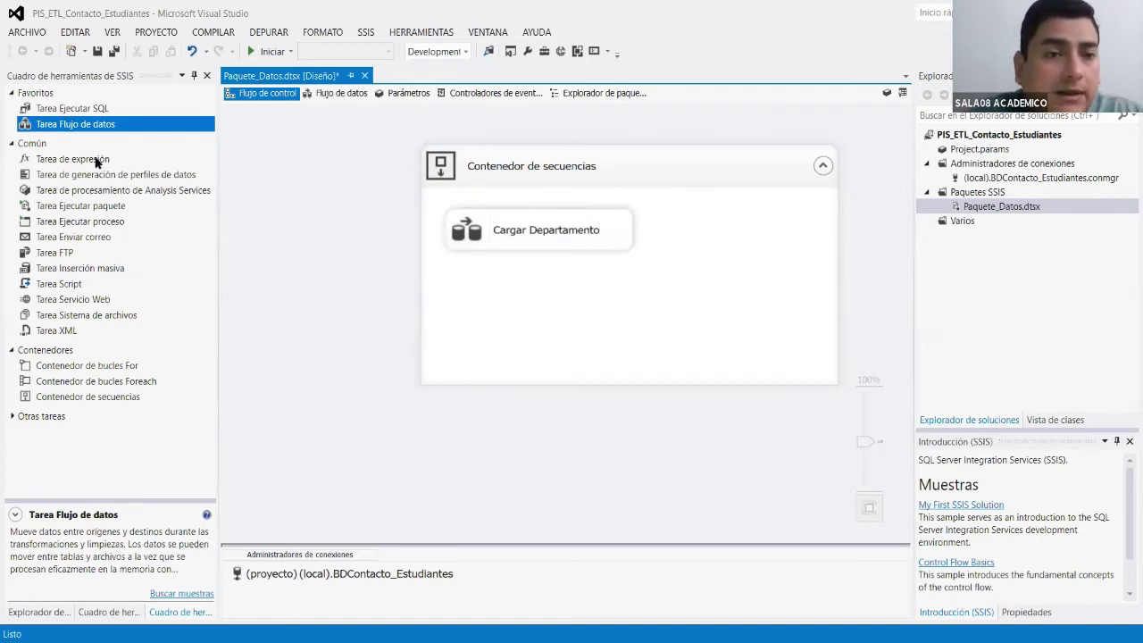
Add a second data flow task to the right of Cargar Departamento, widening the container, and link Cargar Departamento to it.
left_click_drag(93, 130, 662, 275)
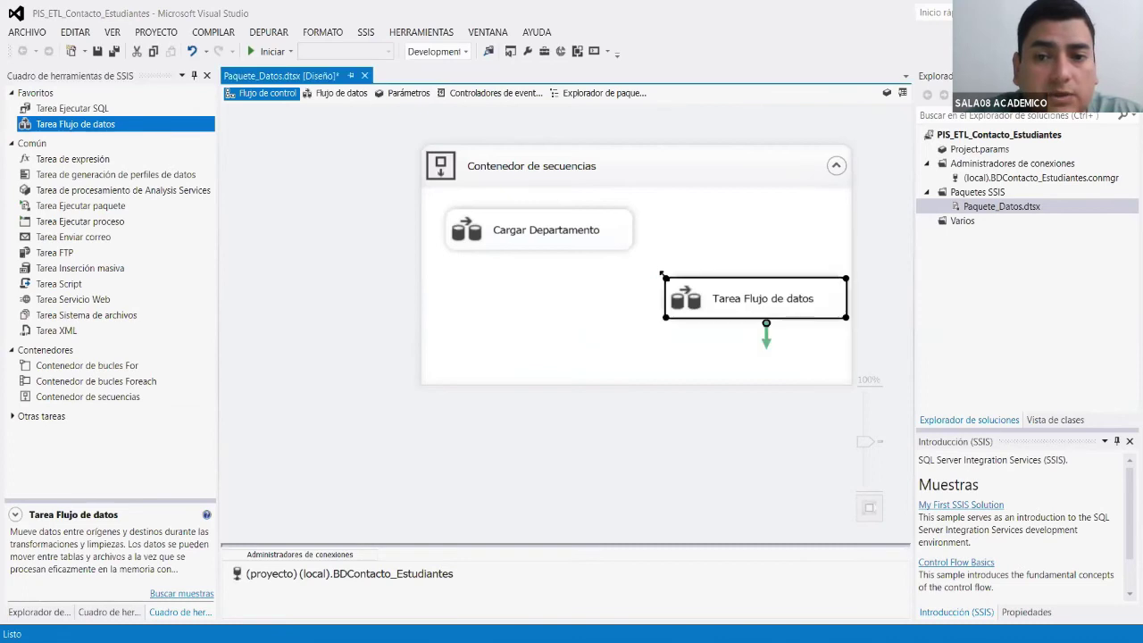
left_click(846, 243)
left_click_drag(852, 244, 880, 247)
left_click_drag(791, 298, 802, 230)
left_click(601, 230)
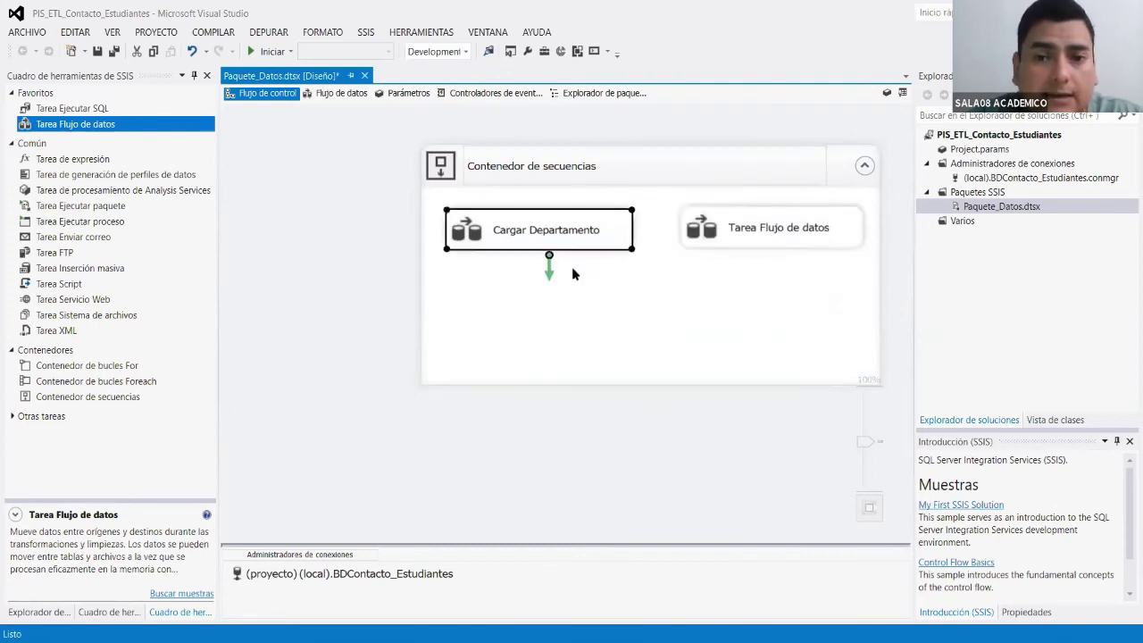
left_click_drag(548, 268, 765, 234)
Rename the second data flow task in the sequence container as Cargar Provincia.
left_click(768, 239)
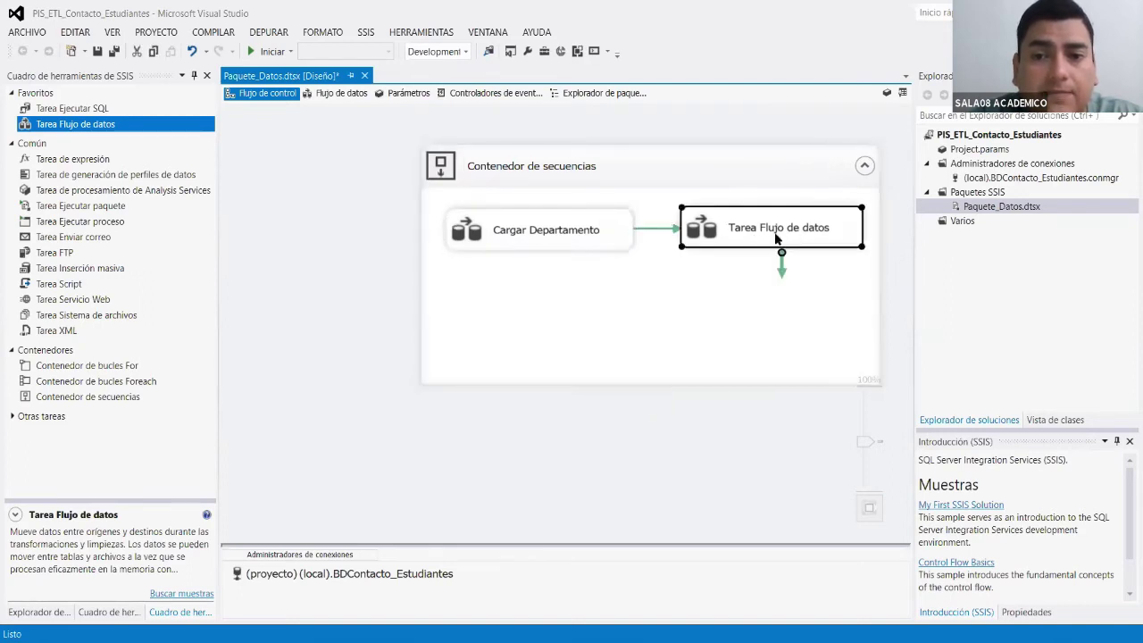
right_click(775, 238)
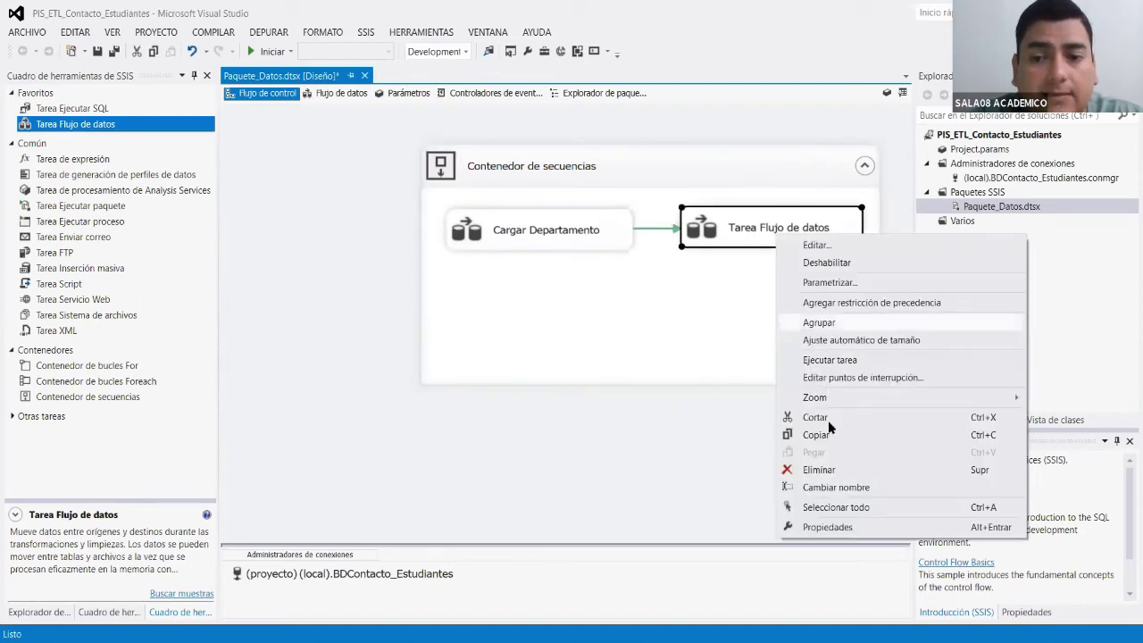
left_click(853, 488)
type("Ca")
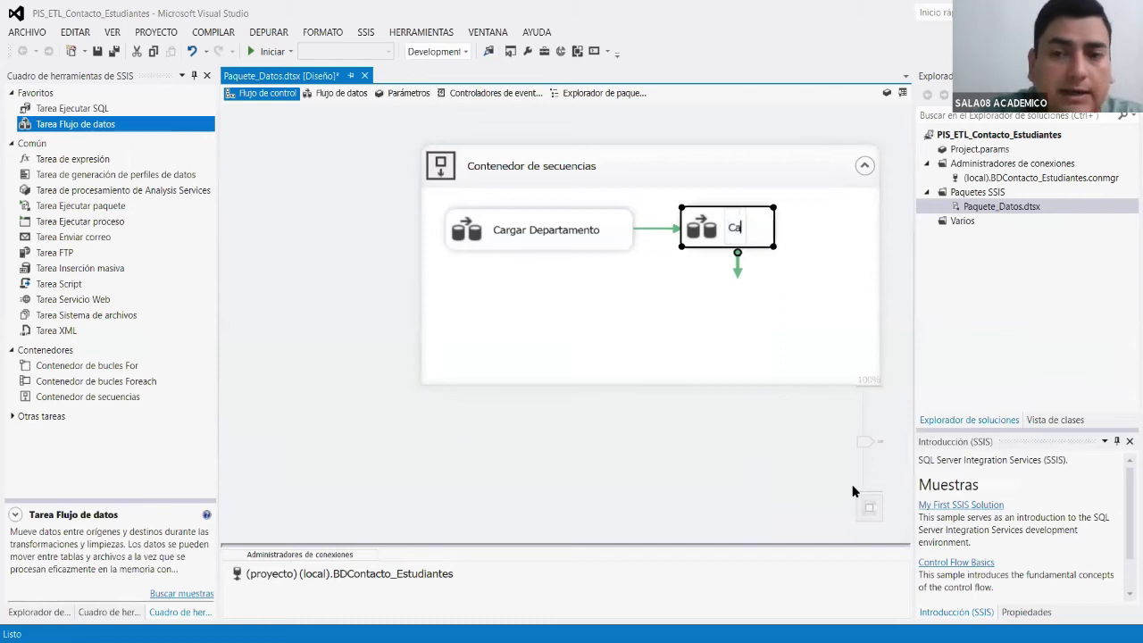
type("rgar D")
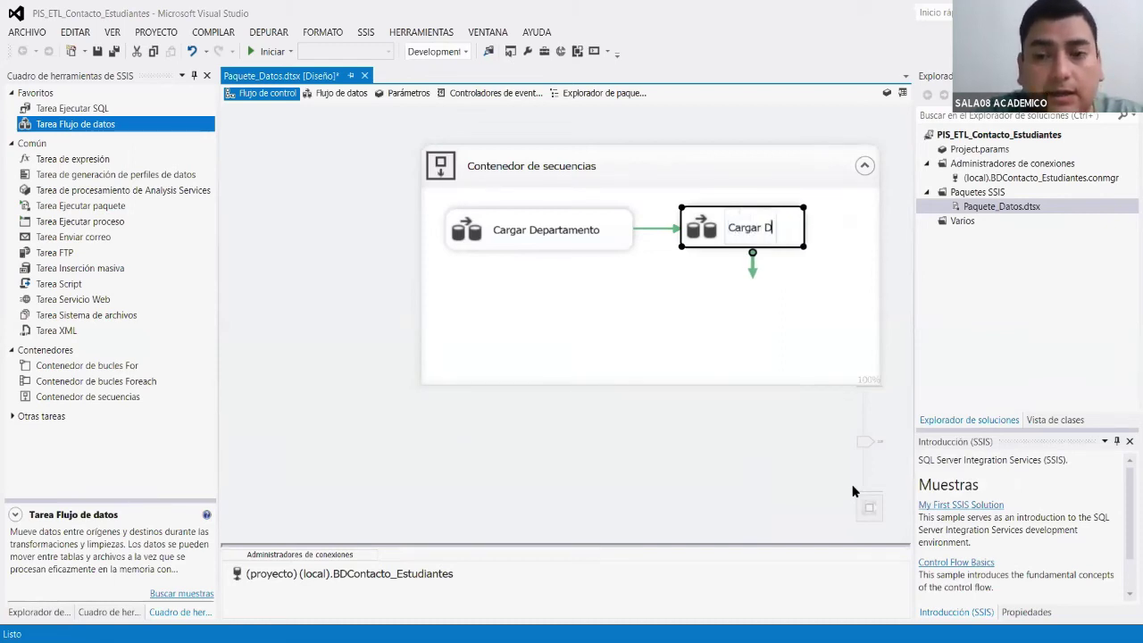
key("BackSpace")
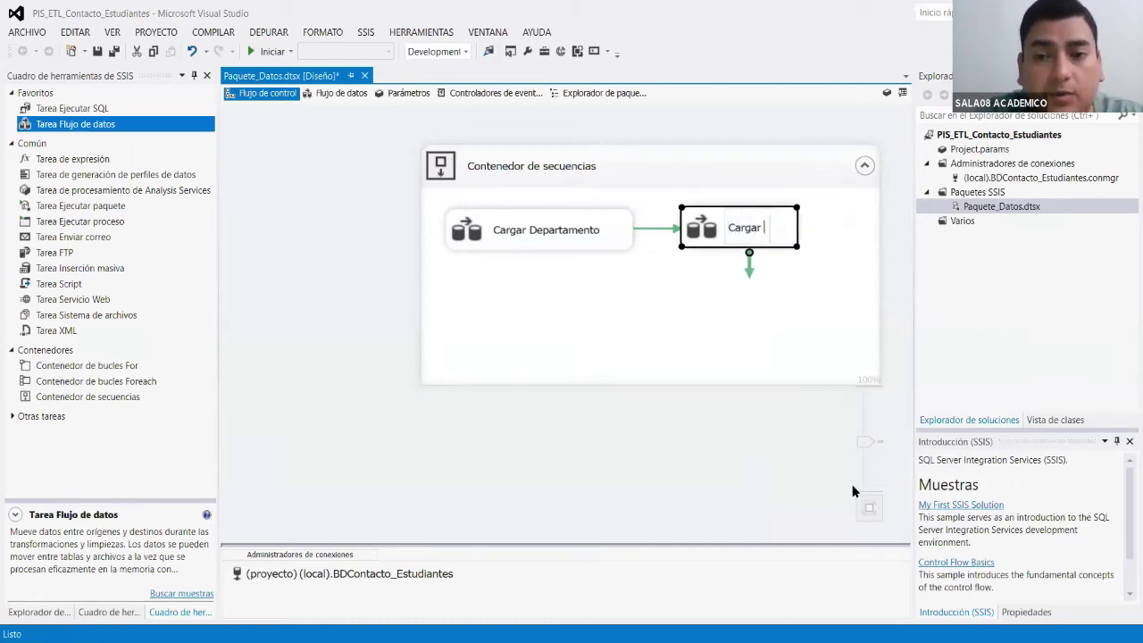
type("´p")
key("BackSpace")
key("BackSpace")
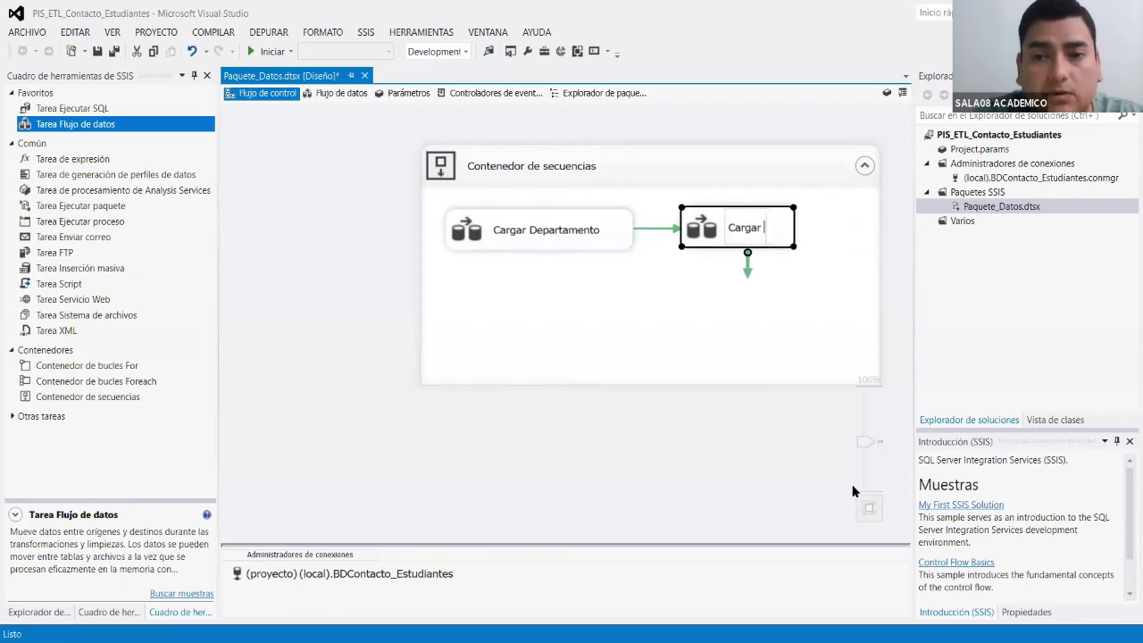
type("Provincia")
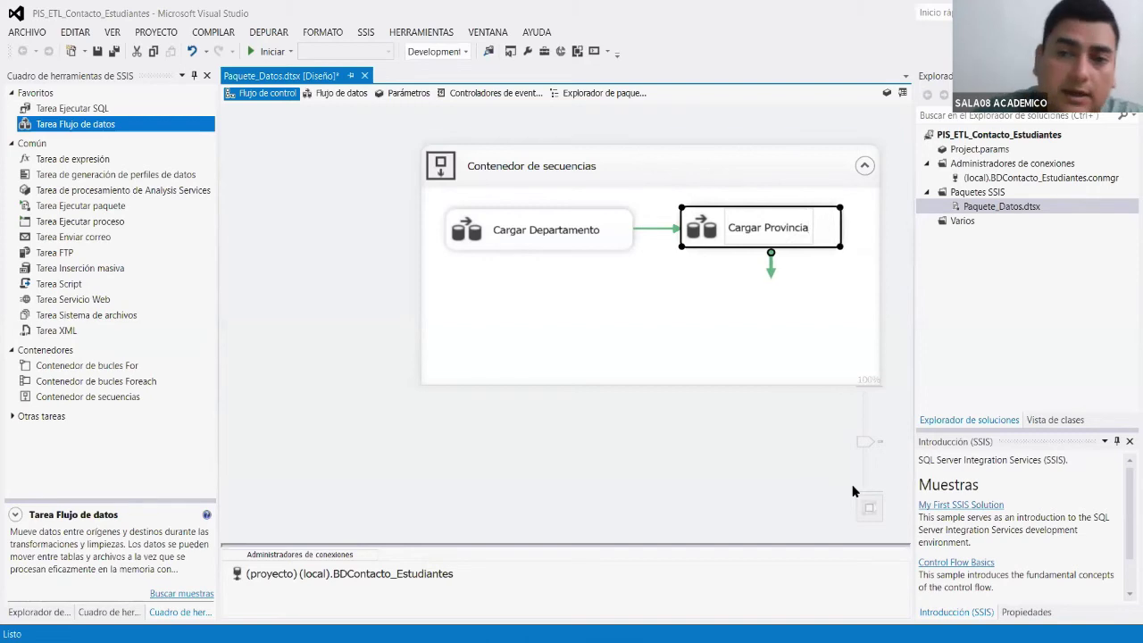
left_click(804, 496)
left_click(532, 231)
left_click(702, 234)
left_click(277, 250)
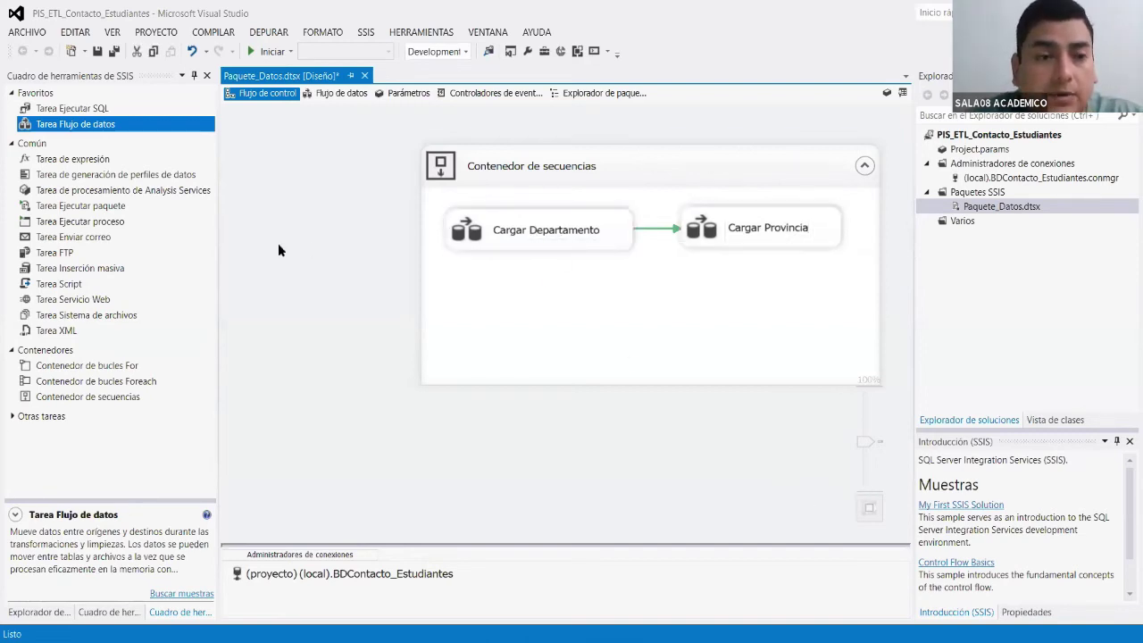
Add a third data flow task below Cargar Provincia in the container and link Cargar Provincia to it.
left_click(120, 127)
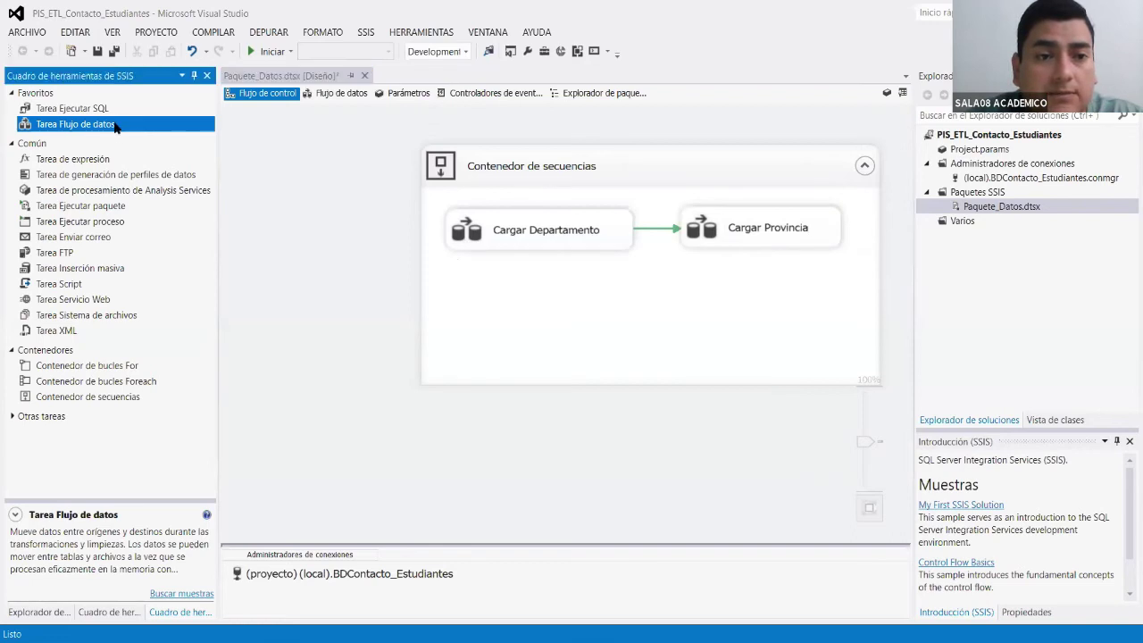
left_click(673, 323)
left_click_drag(750, 342, 745, 322)
left_click(763, 244)
left_click_drag(759, 255, 768, 323)
Rename the third data flow task as Cargar Distrito and align it directly below Cargar Provincia.
left_click(769, 326)
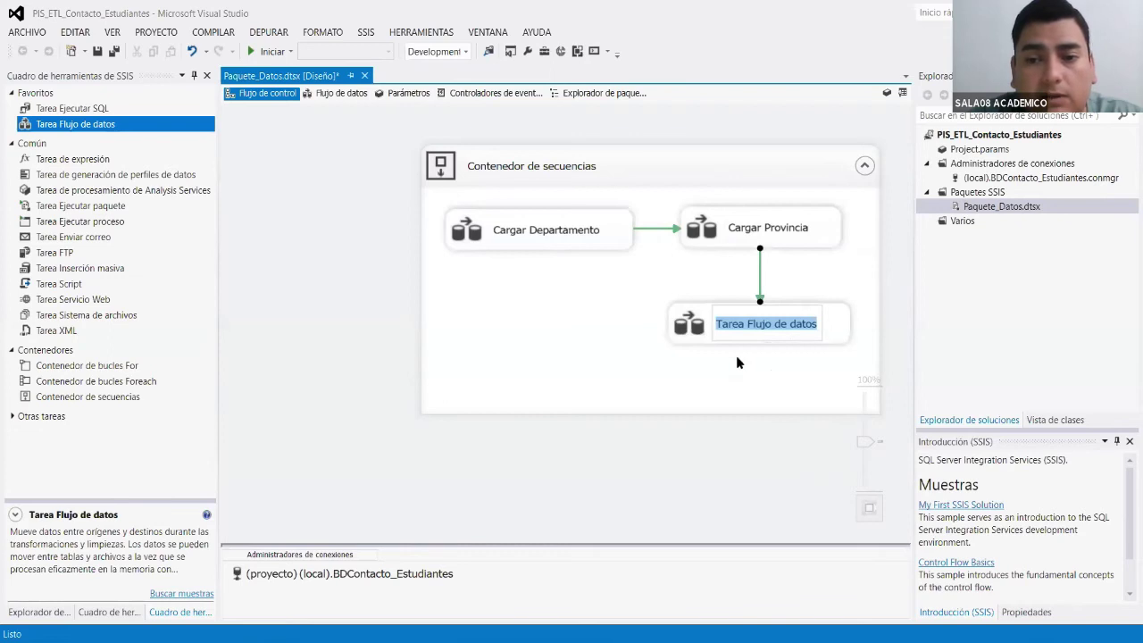
type("Car")
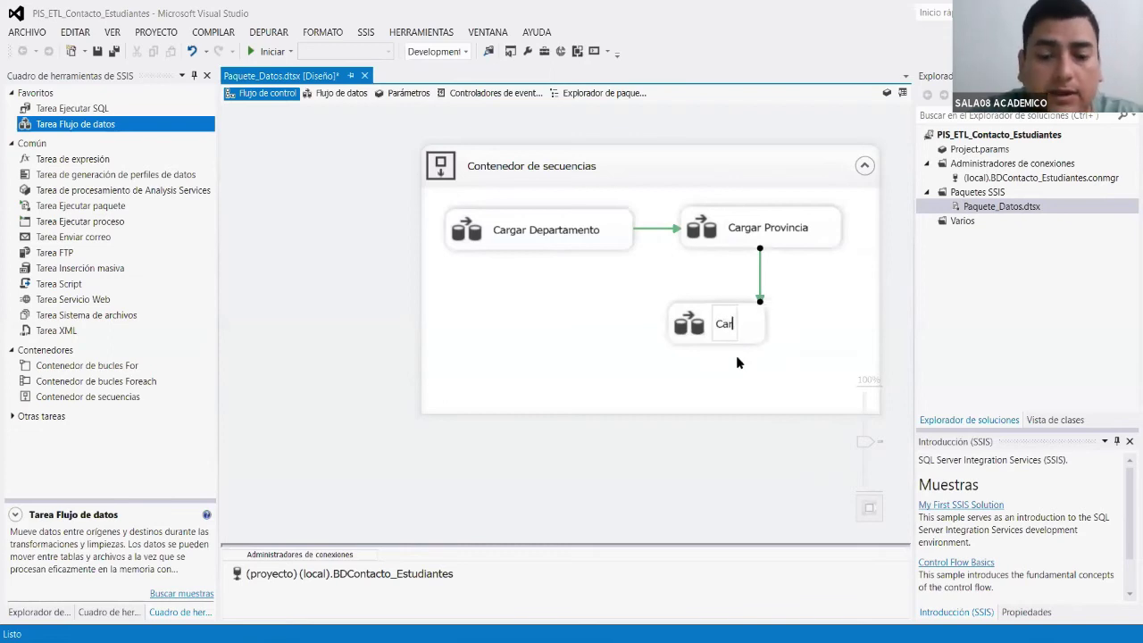
type("gar Dis")
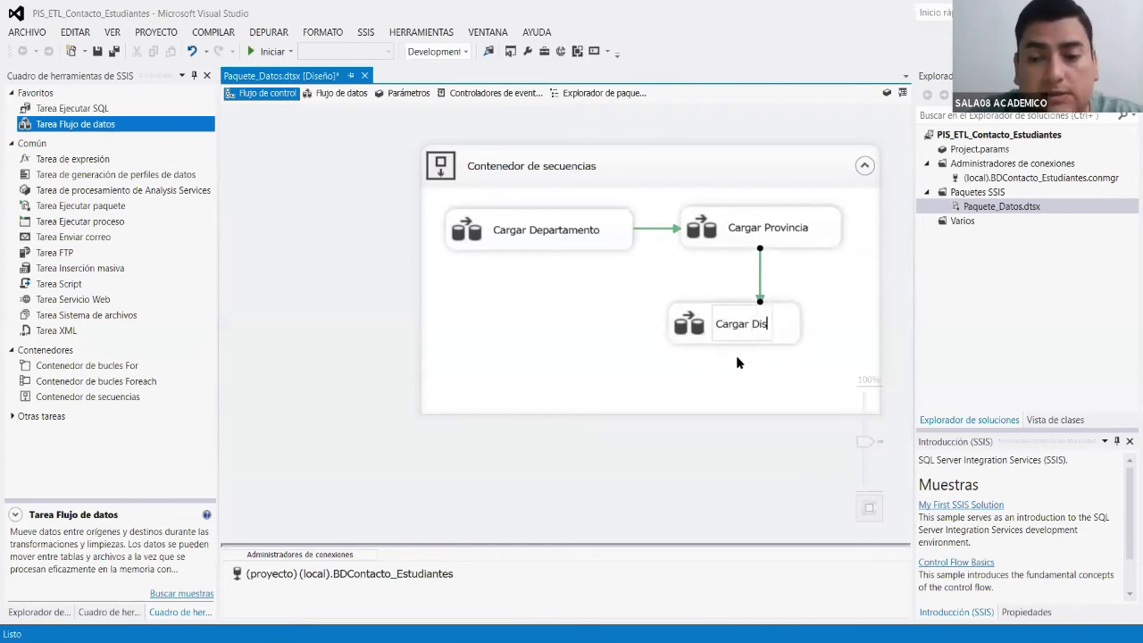
type("trito")
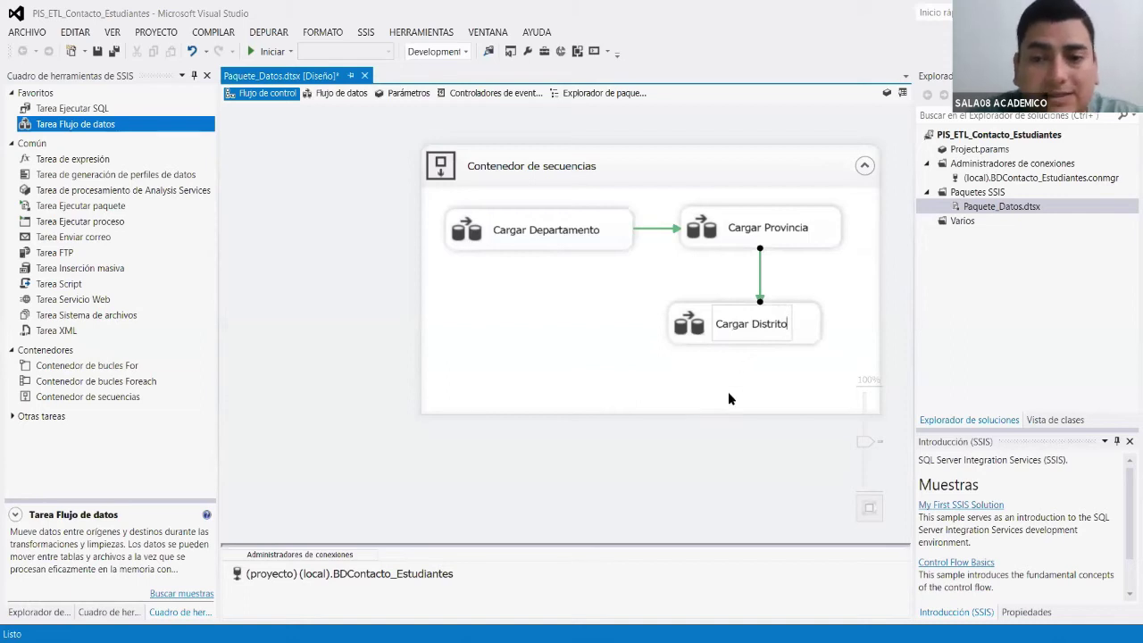
left_click(735, 426)
left_click_drag(763, 335, 777, 328)
left_click(636, 430)
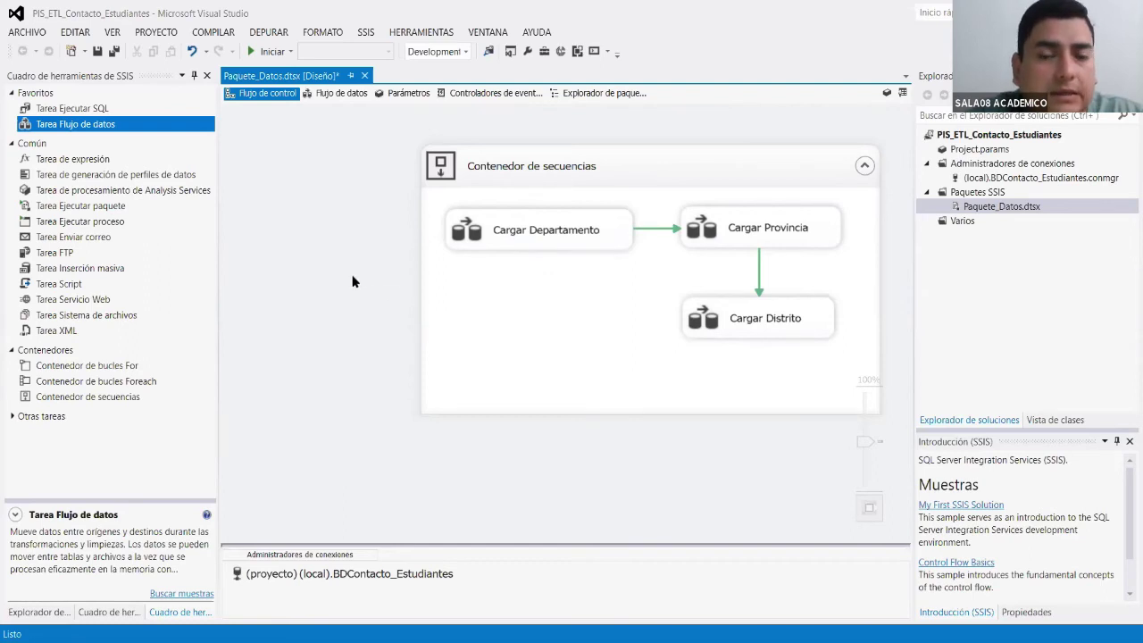
Add an Execute SQL task beside the sequence container, before Cargar Departamento, and name it Limpiar Datos.
left_click(87, 108)
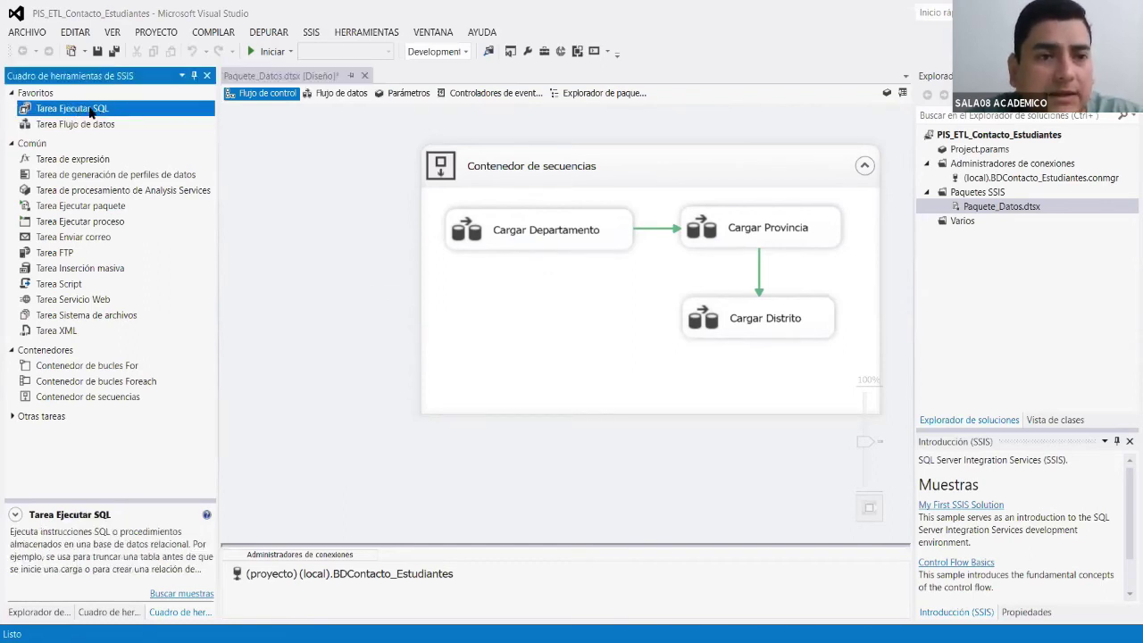
left_click_drag(93, 110, 284, 236)
left_click_drag(367, 265, 325, 284)
right_click(327, 277)
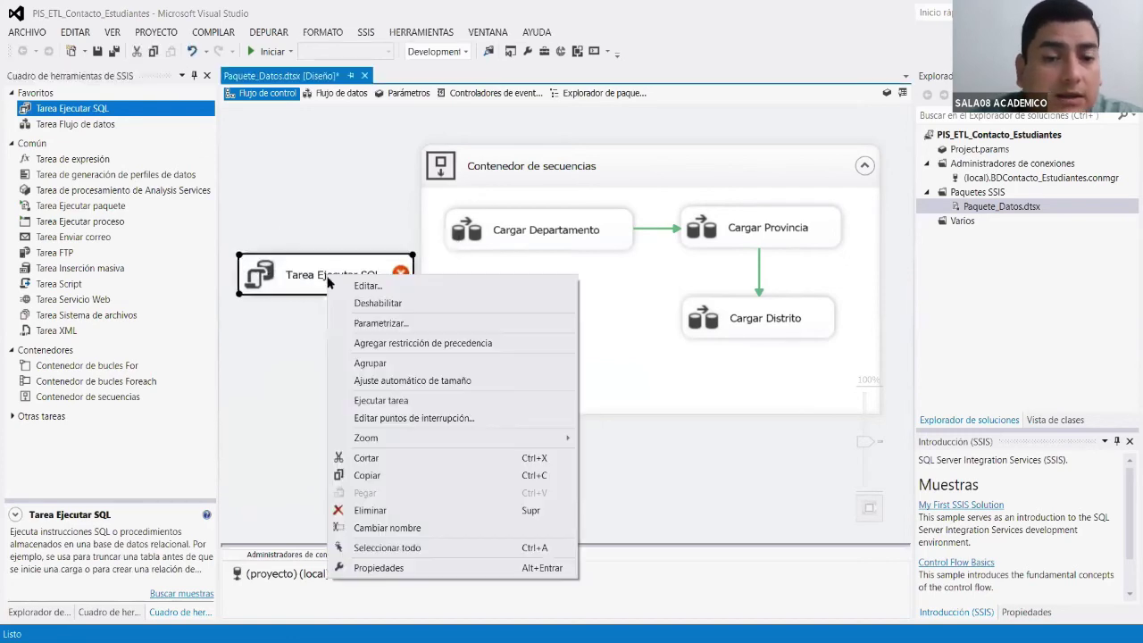
left_click(436, 528)
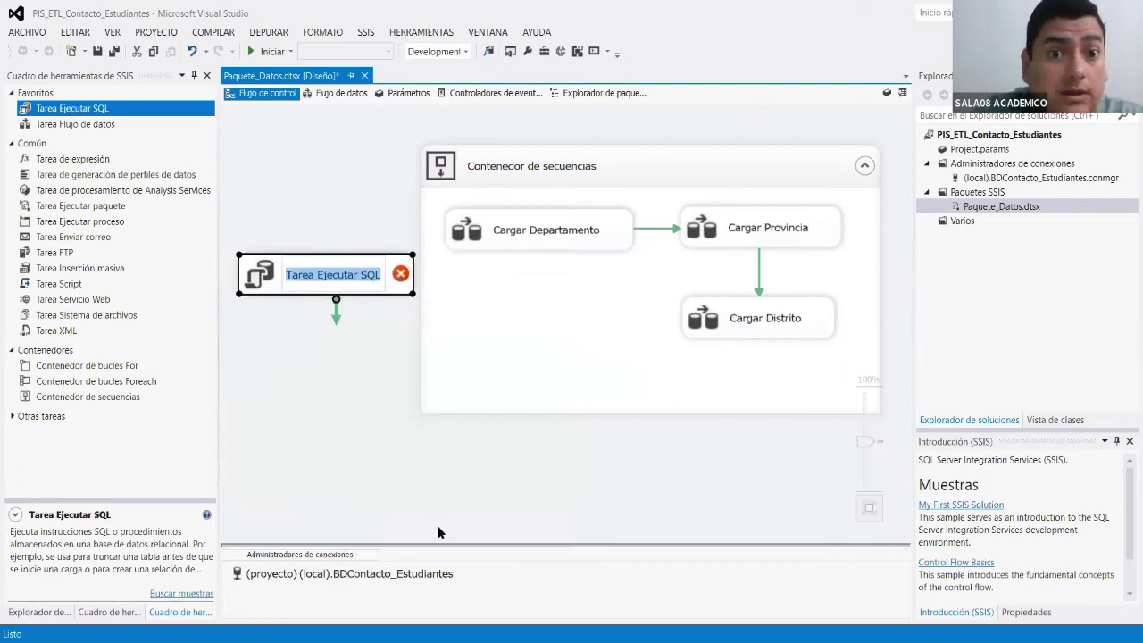
type("4")
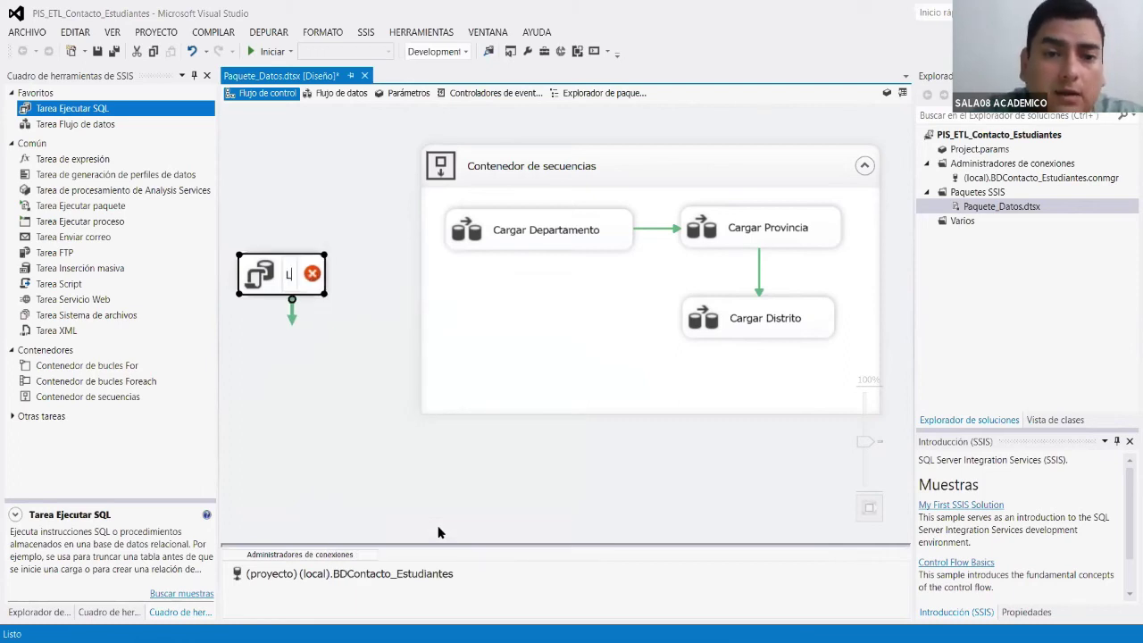
type("impiar")
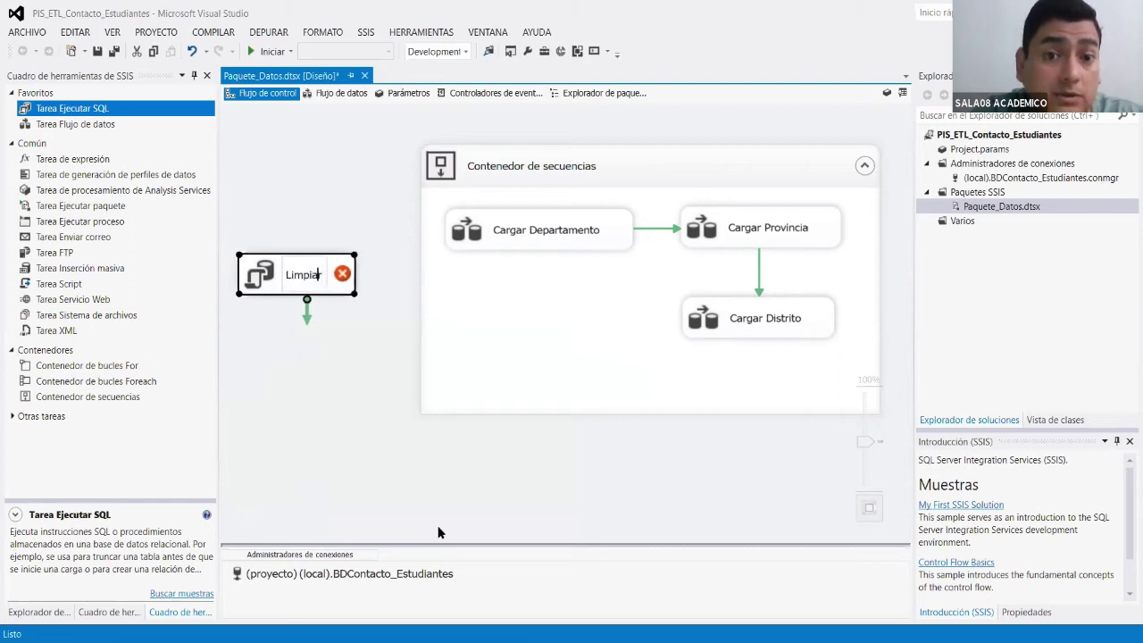
type("f")
key("BackSpace")
type("Datos")
left_click(381, 446)
Link Limpiar Datos to the sequence container and position the task so the connector runs straight.
left_click_drag(317, 281, 435, 306)
left_click_drag(317, 227, 325, 280)
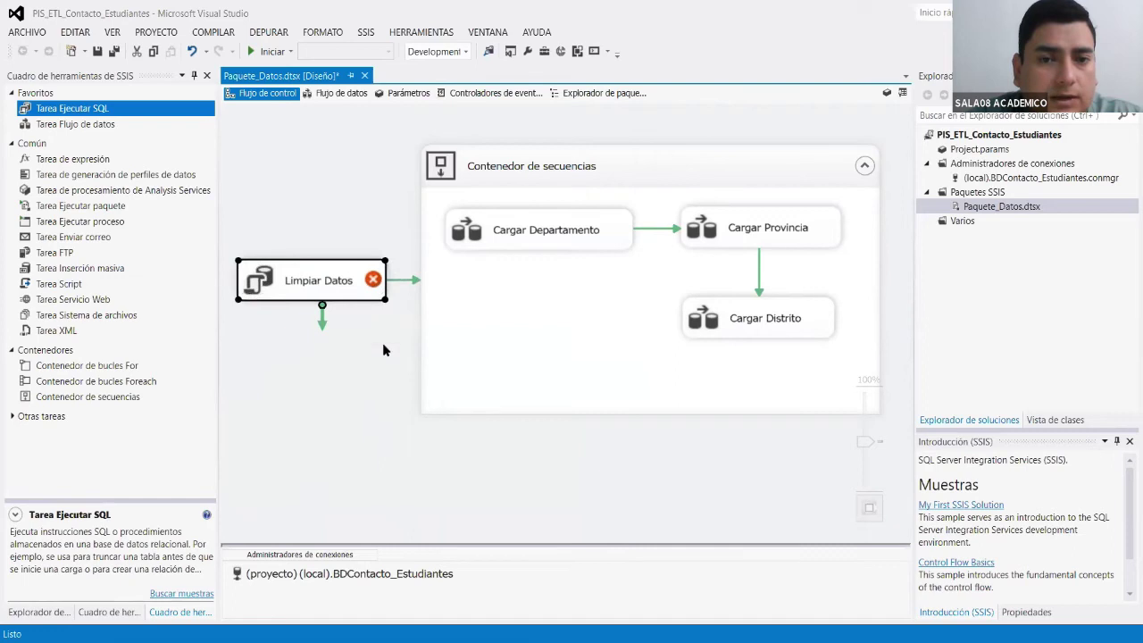
left_click(339, 351)
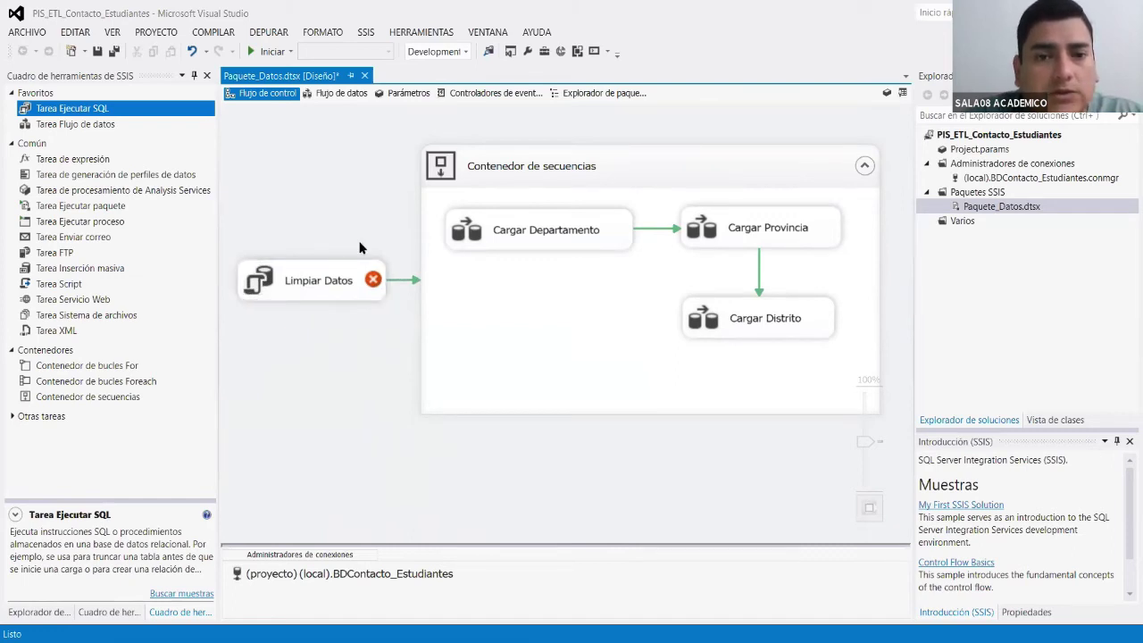
Edit the Limpiar Datos task and set its connection to (local).BDContacto_Estudiantes.
right_click(312, 271)
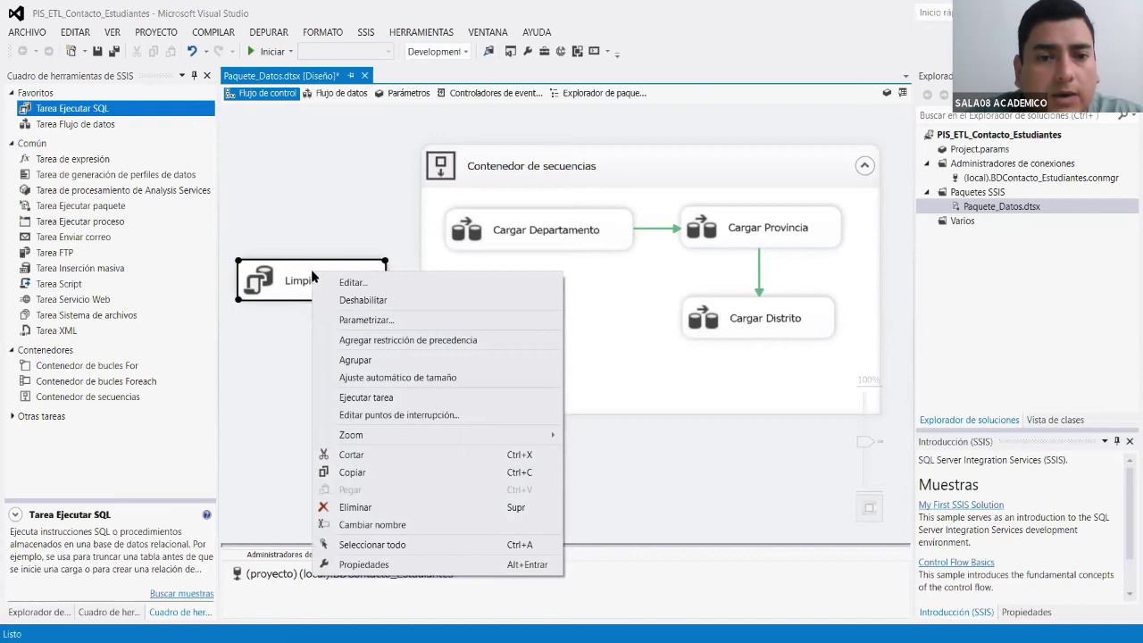
left_click(360, 284)
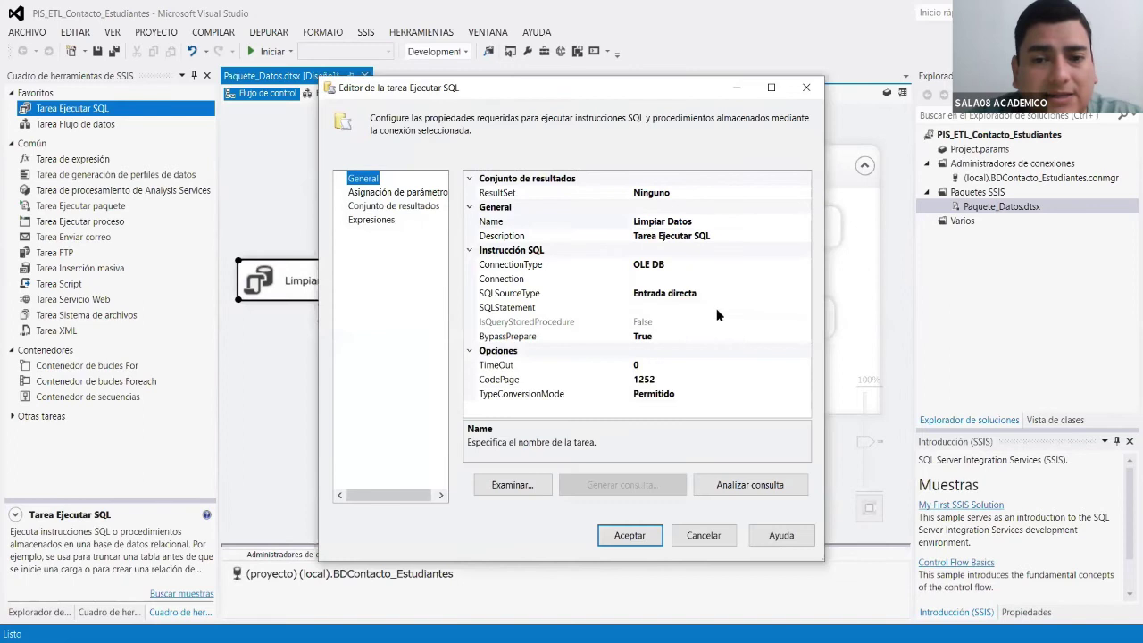
left_click(763, 308)
left_click(773, 292)
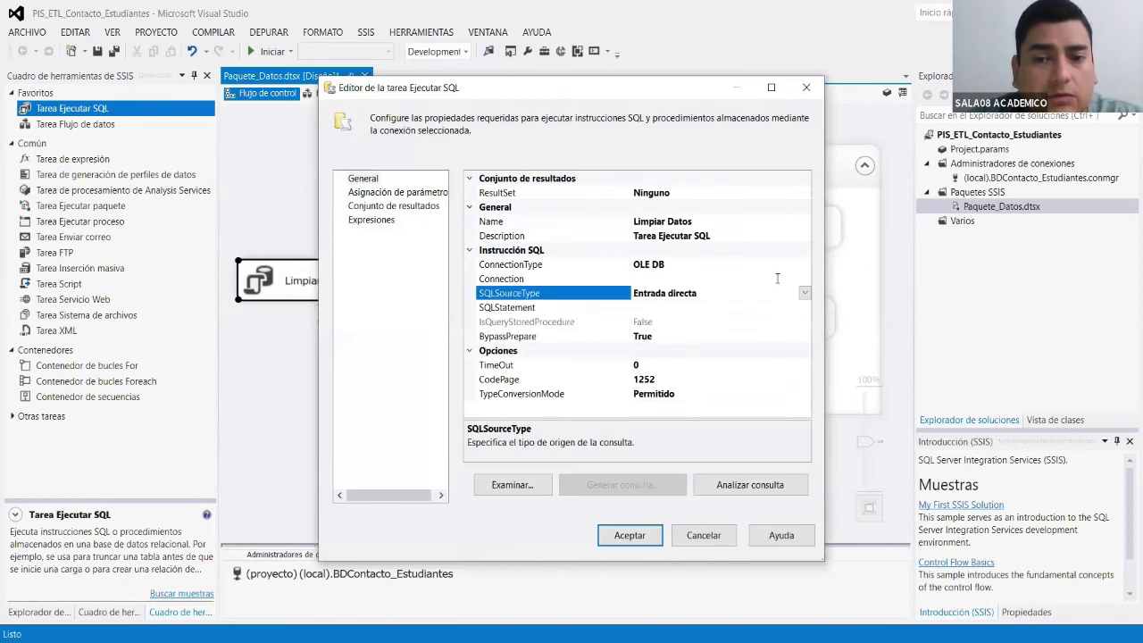
left_click(777, 278)
left_click(805, 278)
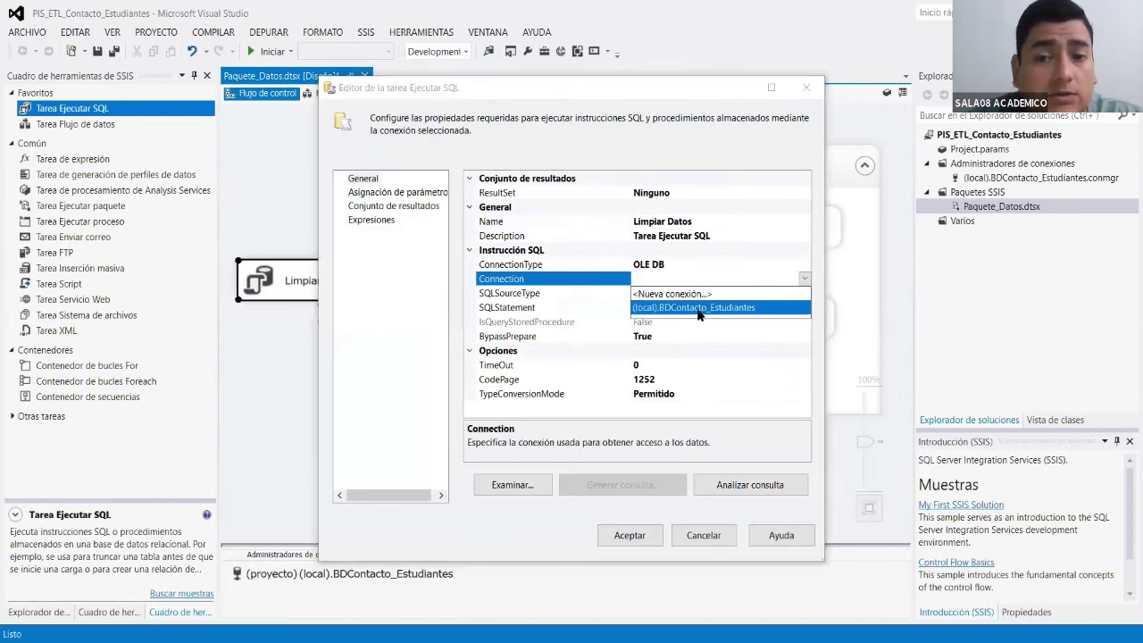
left_click(714, 307)
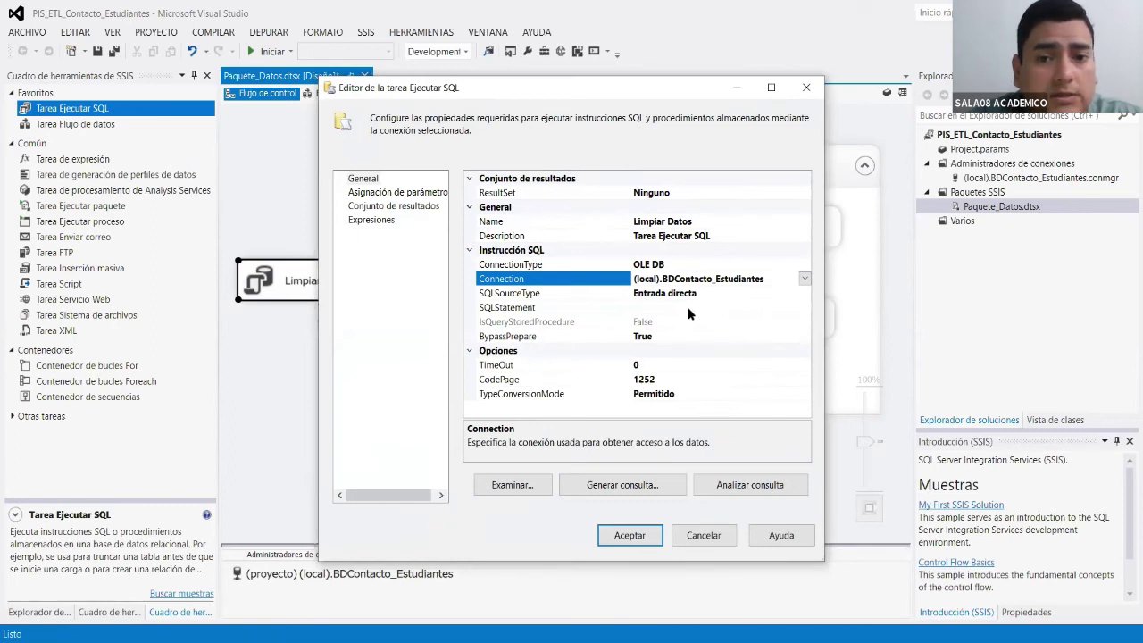
Begin the SQL statement of Limpiar Datos with the line DELETE FROM Distrito;.
left_click(690, 307)
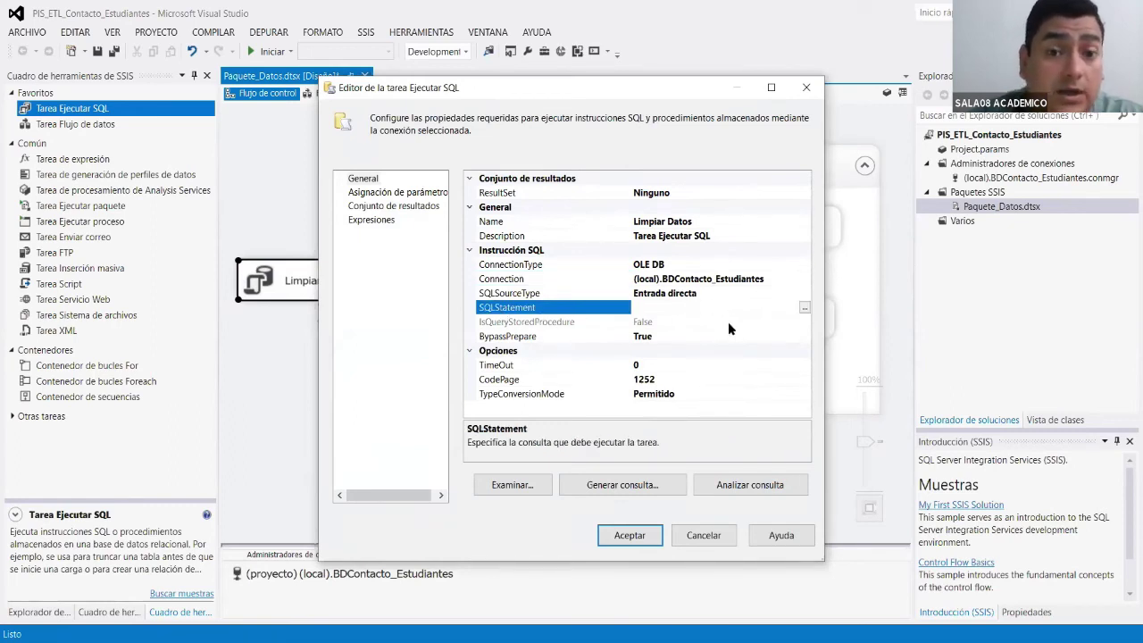
left_click(805, 307)
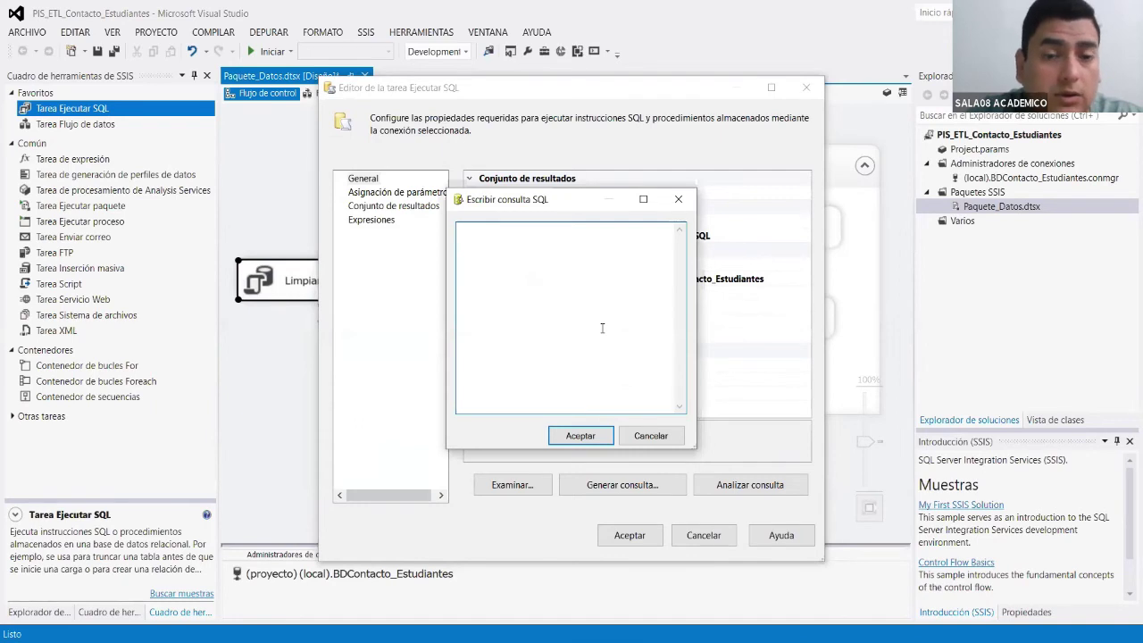
type("DEL")
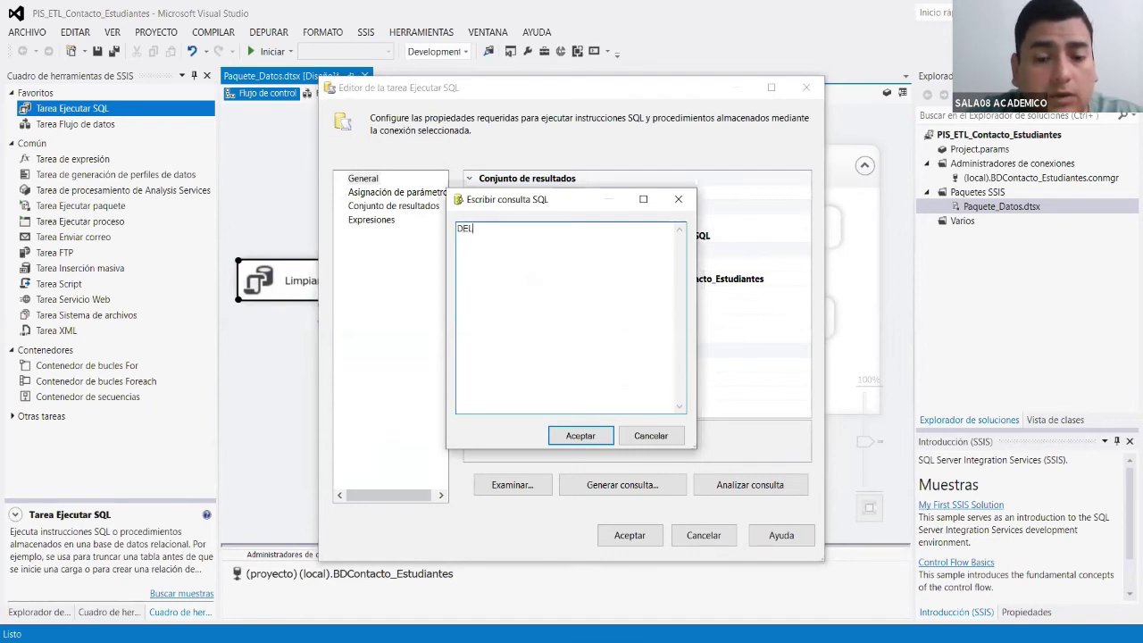
type("ETE FROM")
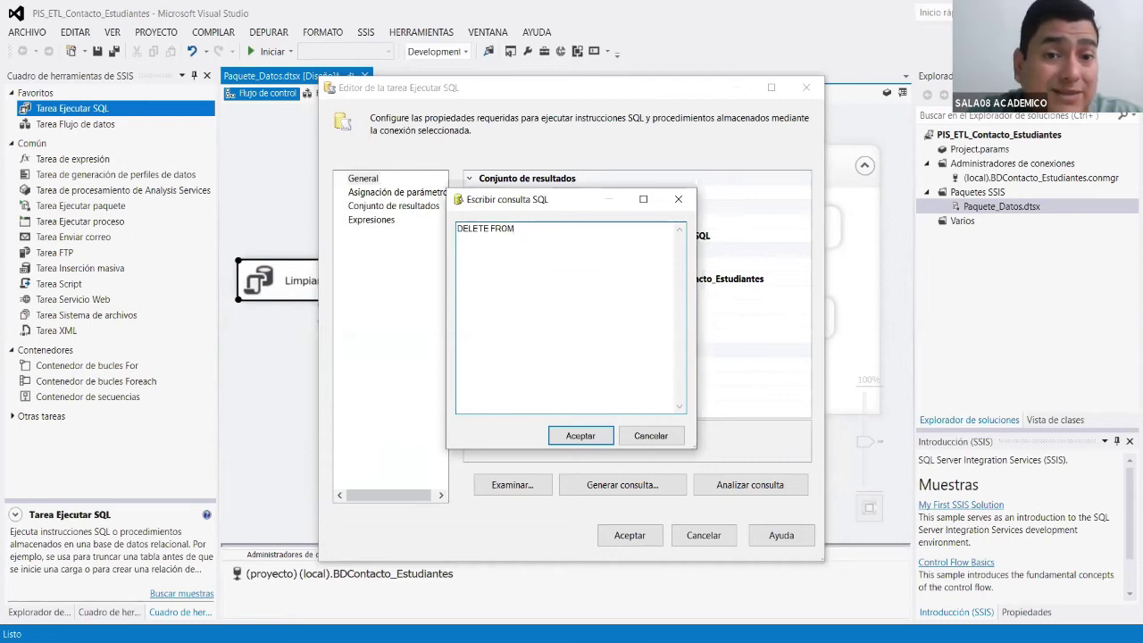
type(" DIS")
key("BackSpace")
key("BackSpace")
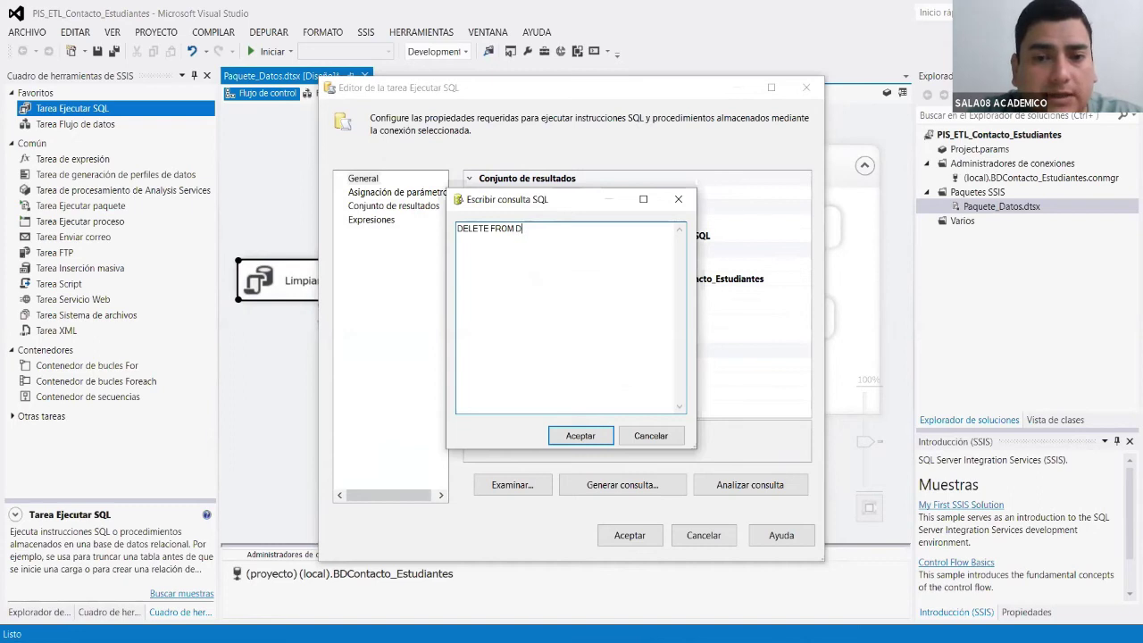
type("istrito")
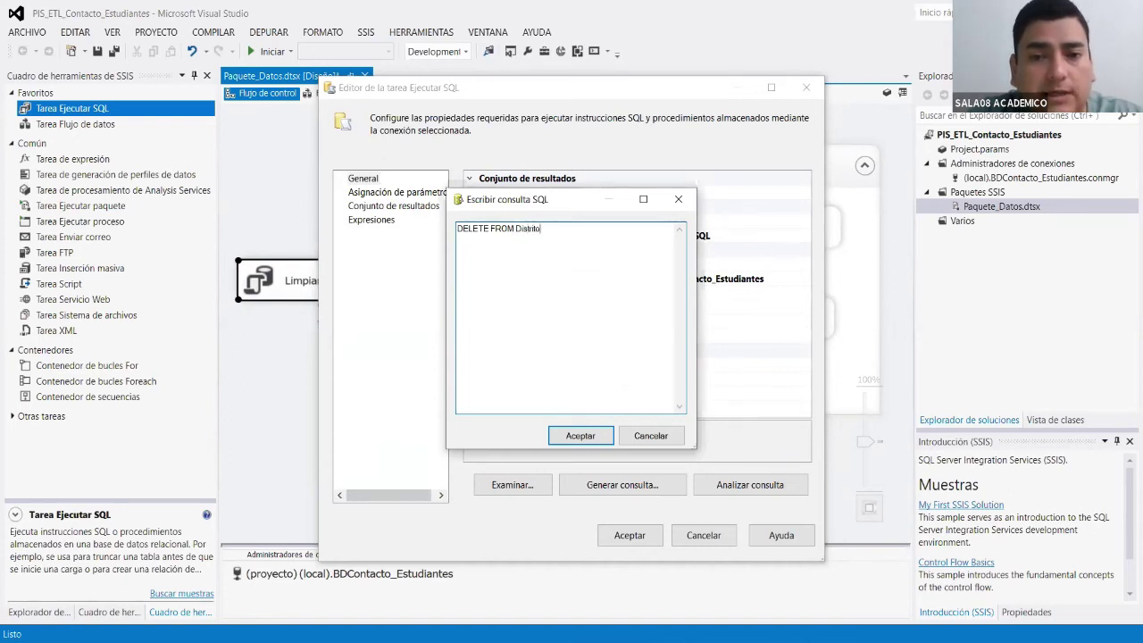
type(";")
Add the lines DELETE FROM Provincia; and DELETE FROM Departamento; to the SQL statement and accept the task settings.
key("Return")
type("DE")
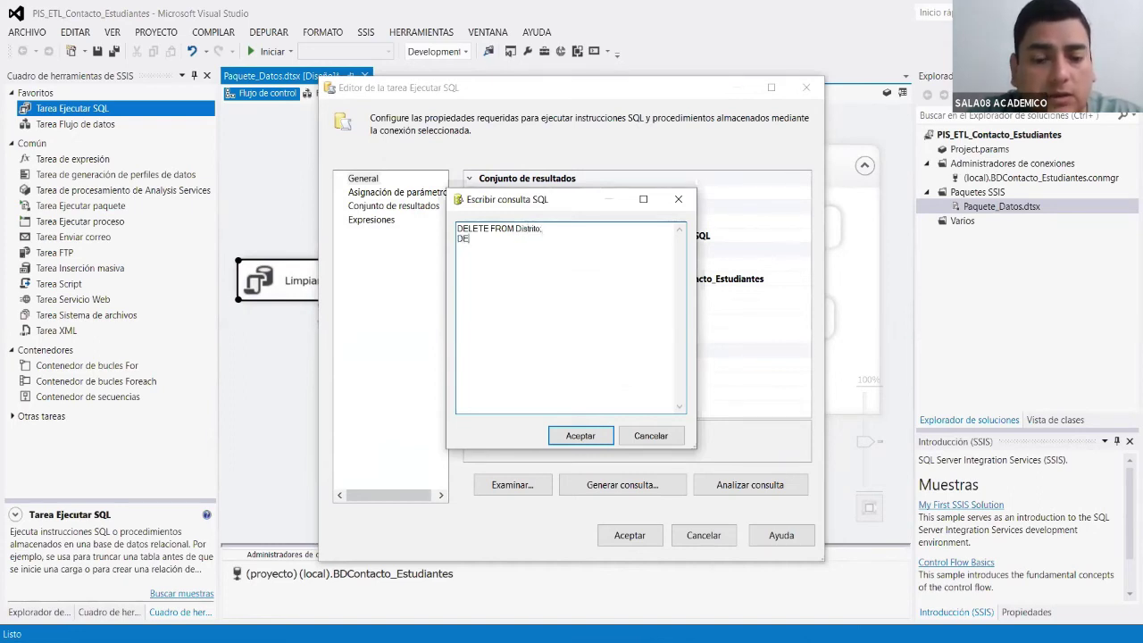
type("LETE FROM")
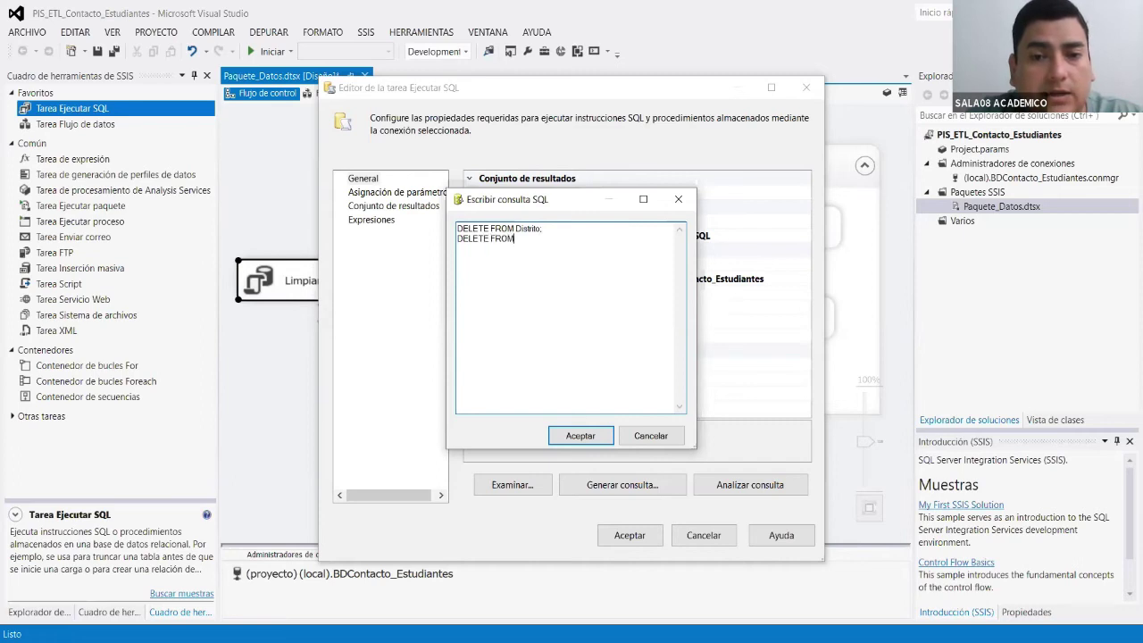
type(" Provincia")
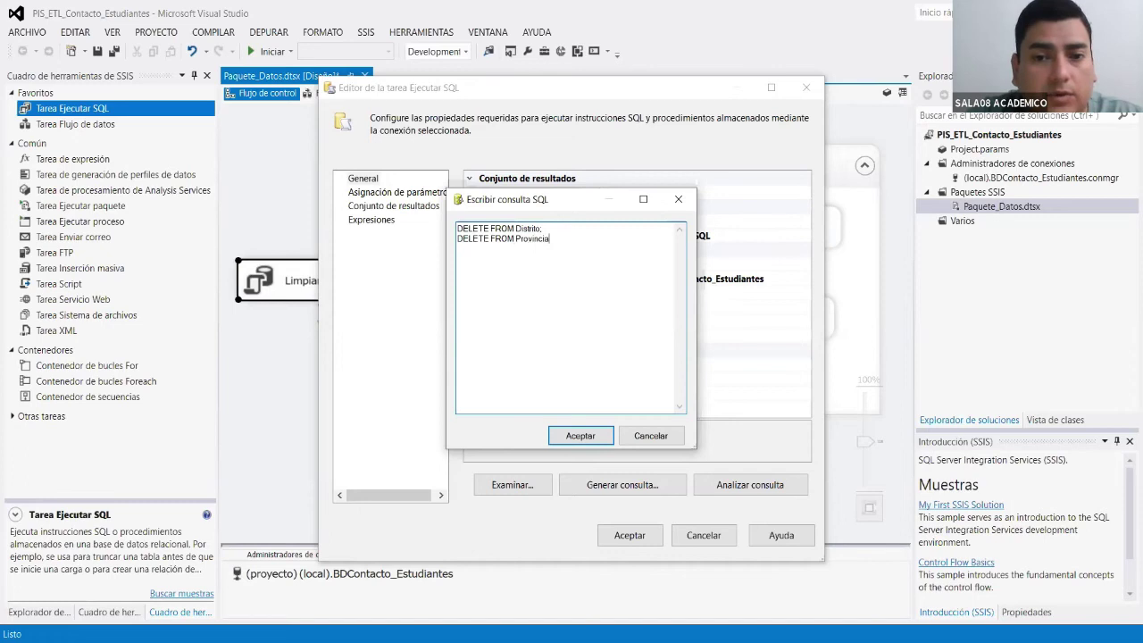
type("; DELE")
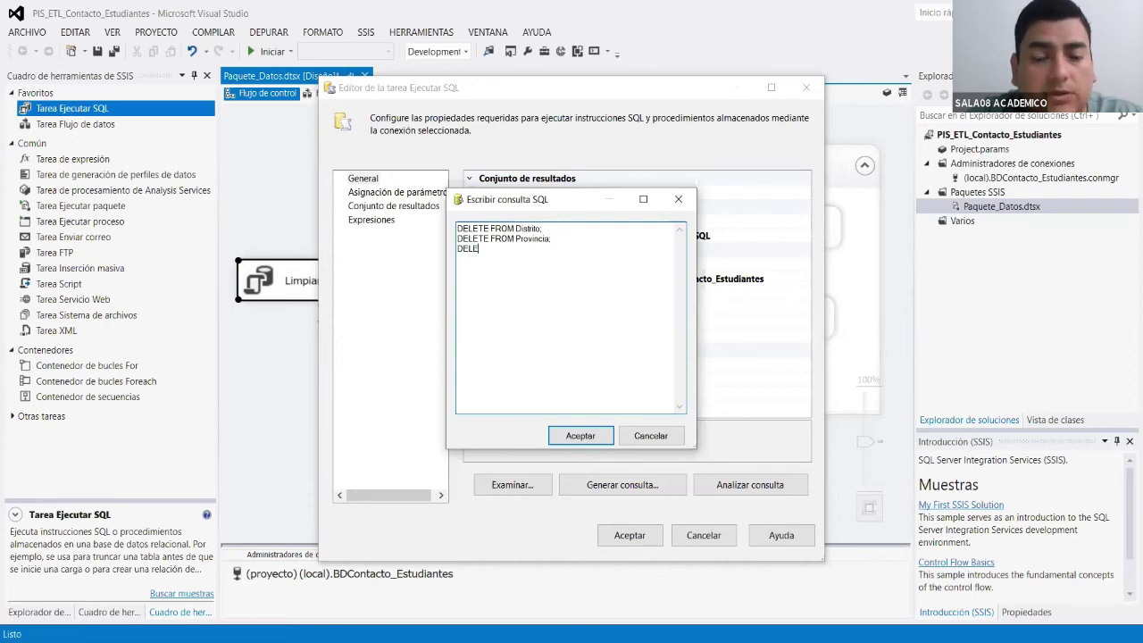
type("TE FROM")
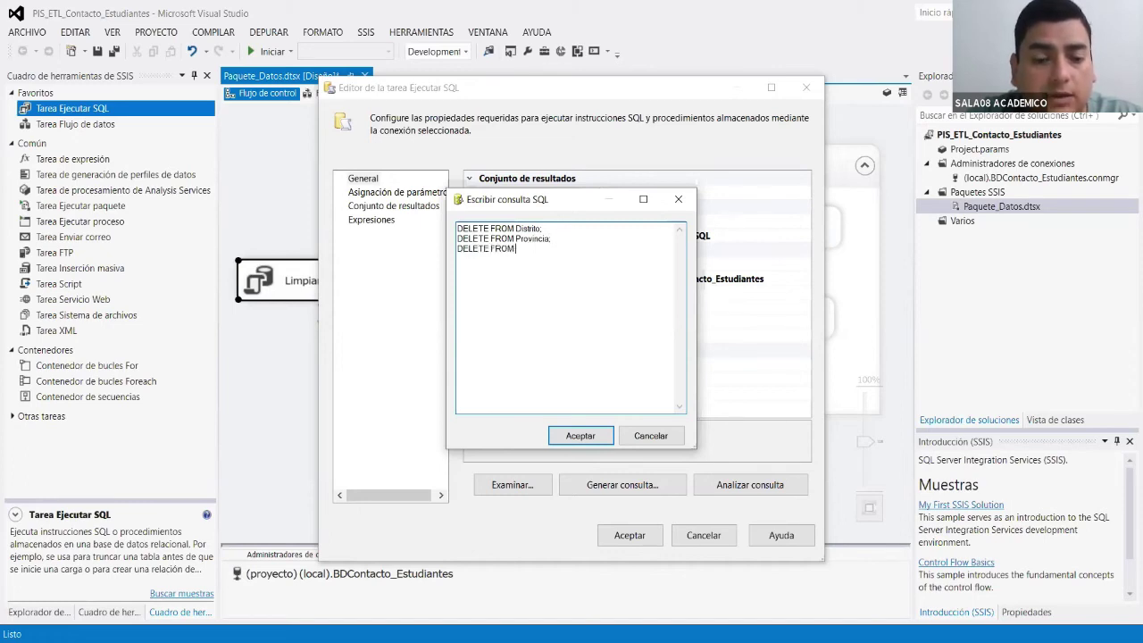
type(" Depar")
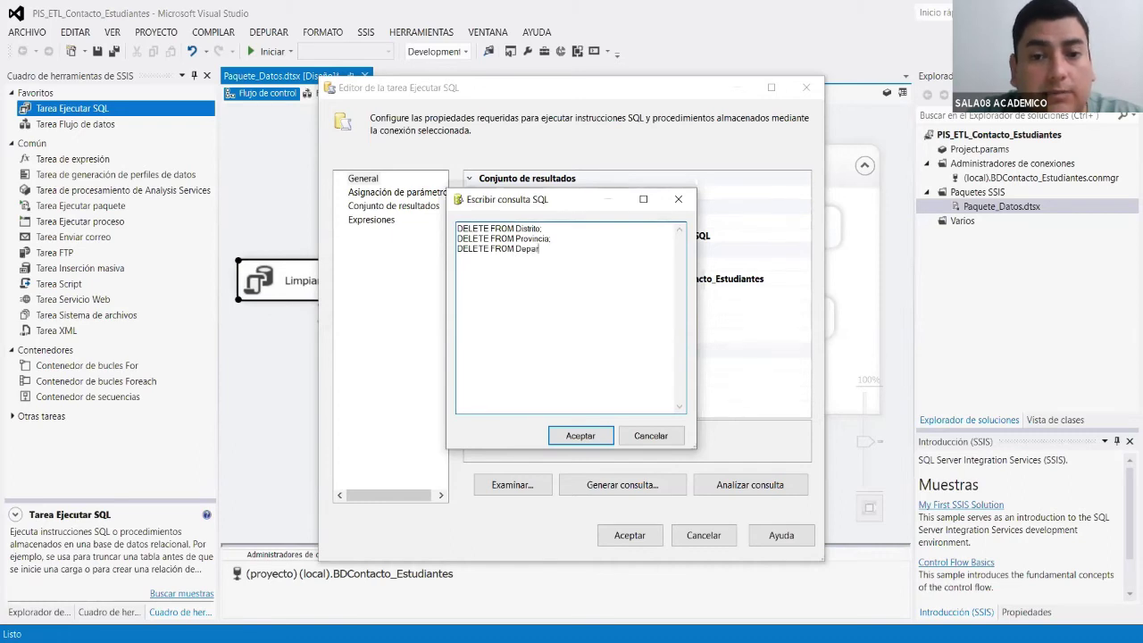
type("tamento;")
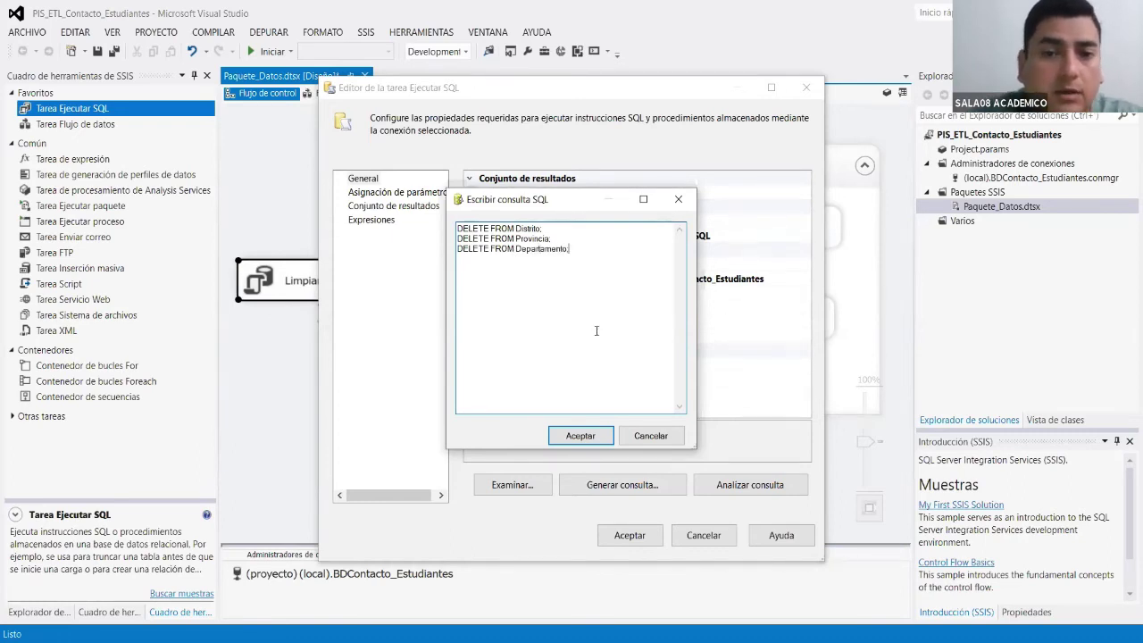
double_click(536, 230)
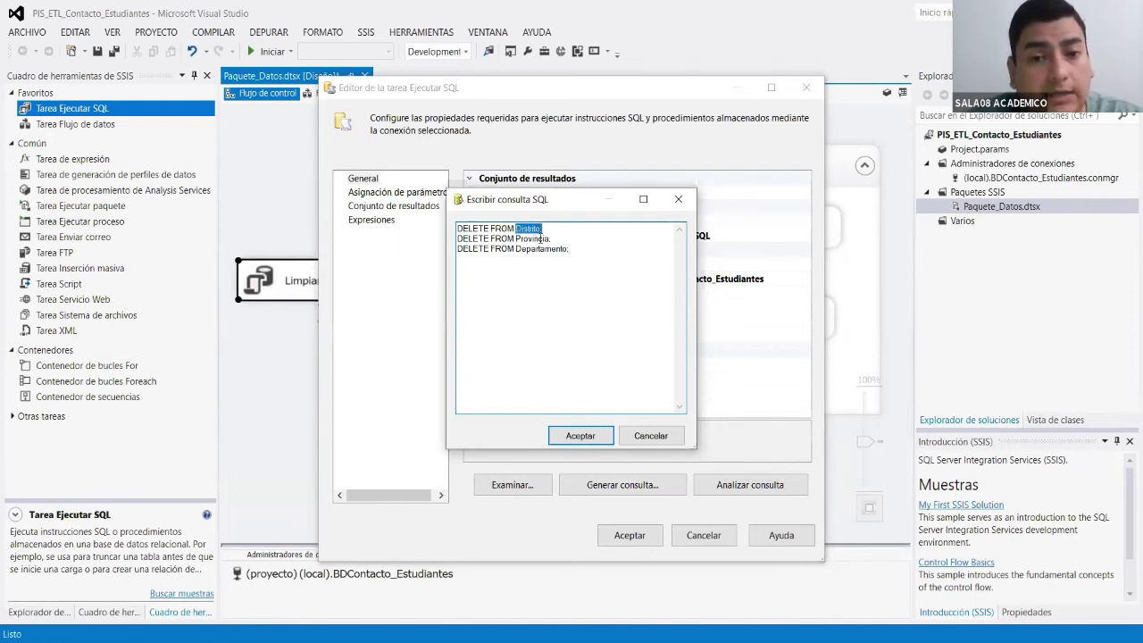
double_click(540, 239)
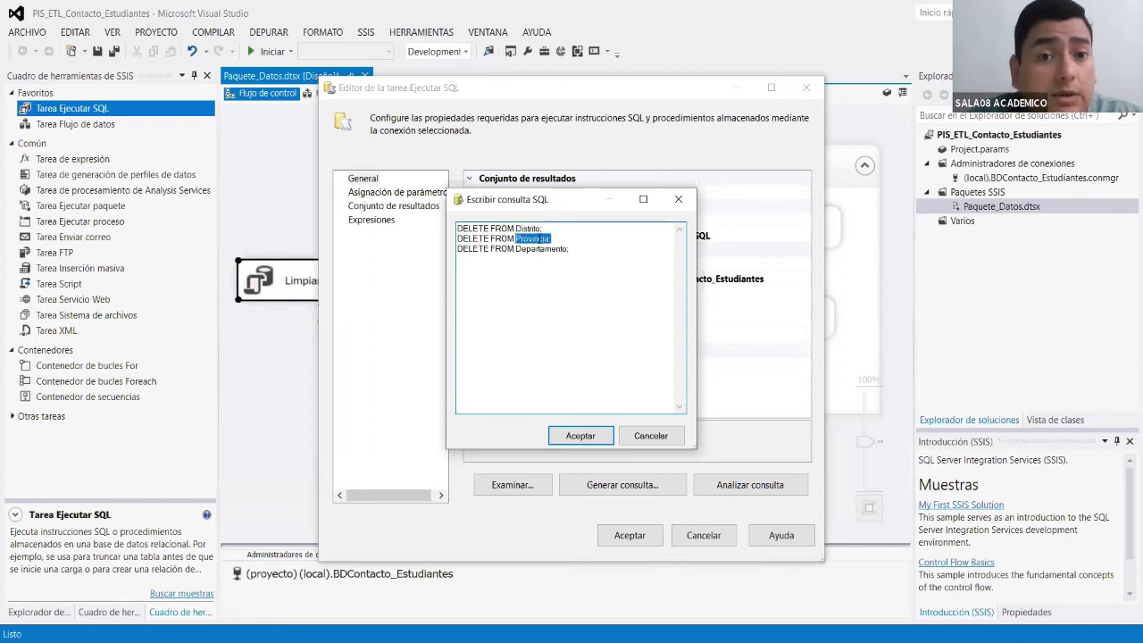
double_click(557, 248)
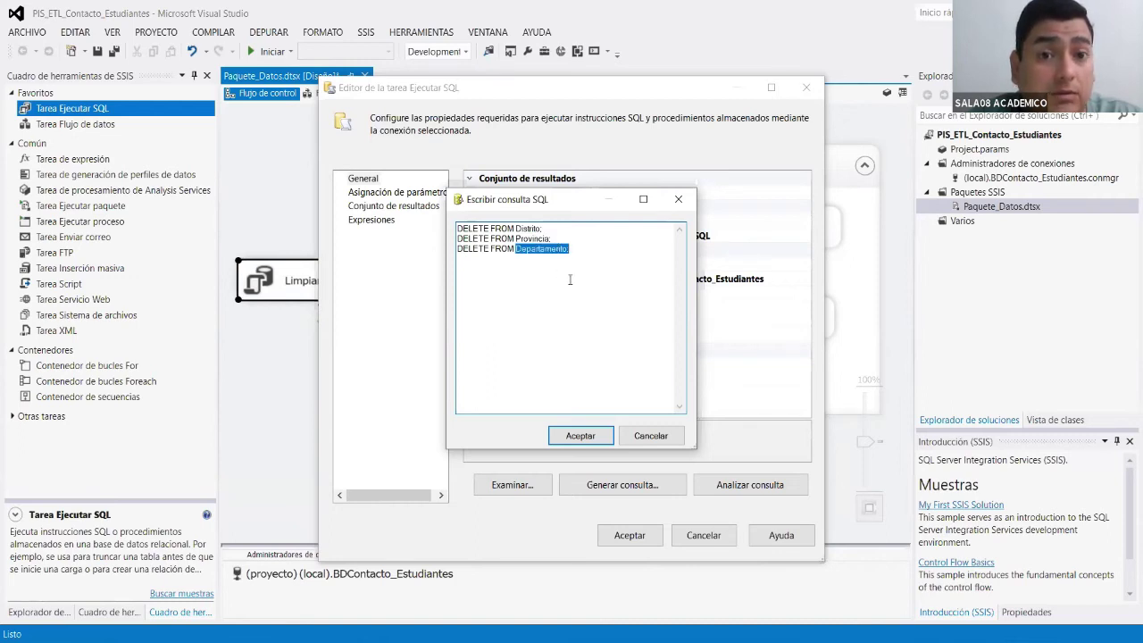
left_click(580, 436)
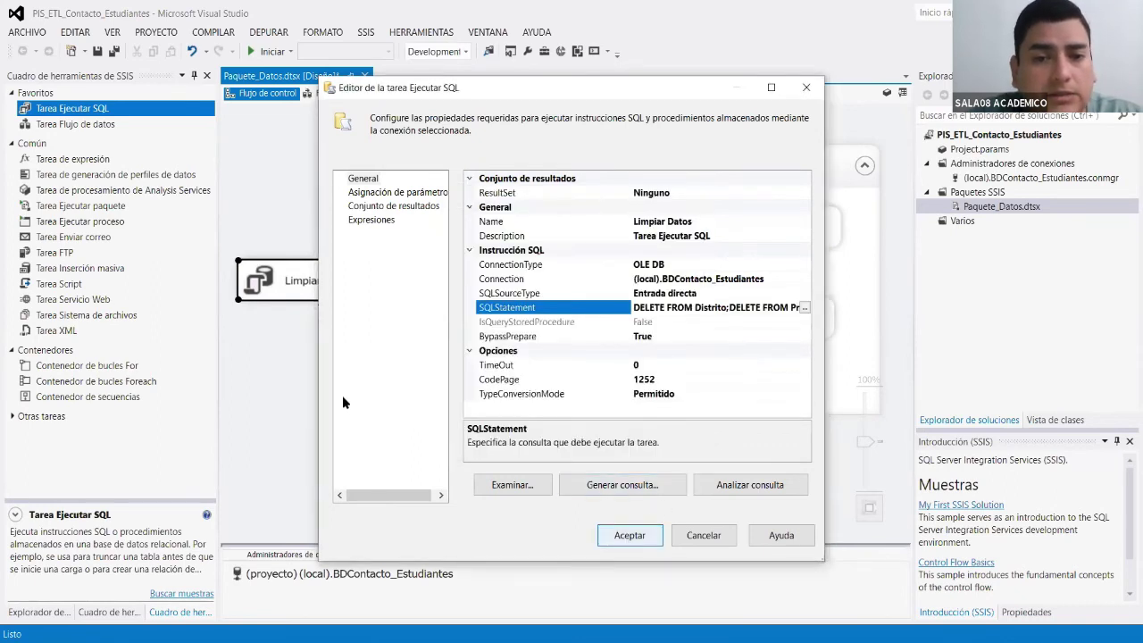
left_click(629, 535)
Open the Cargar Departamento data flow and place an Excel source (Origen de Excel) on its design surface.
left_click(610, 241)
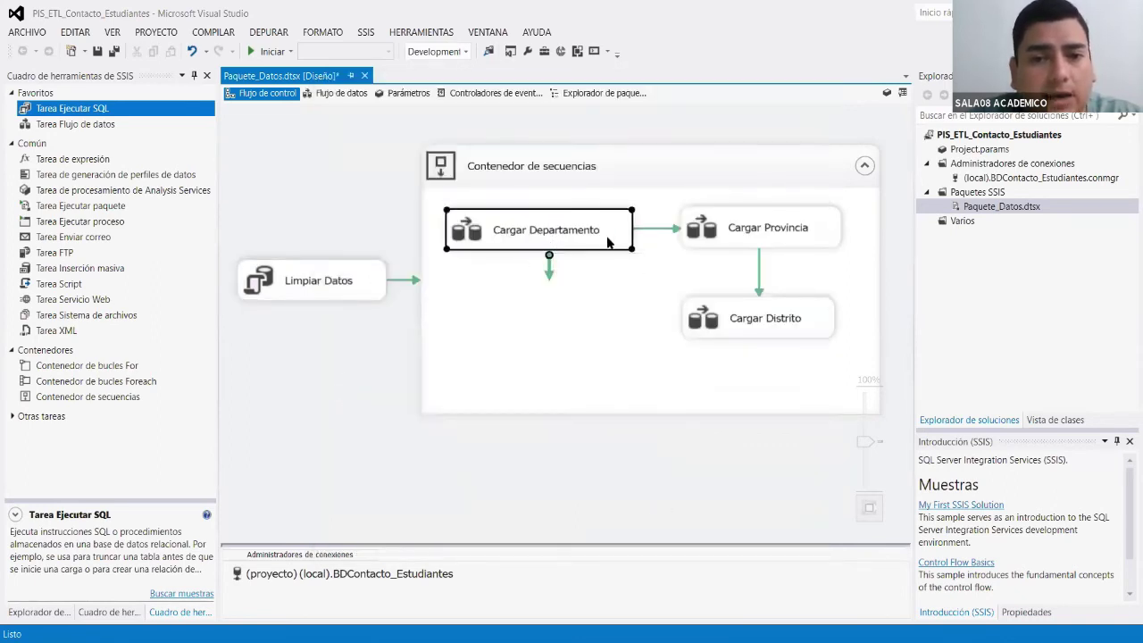
double_click(610, 241)
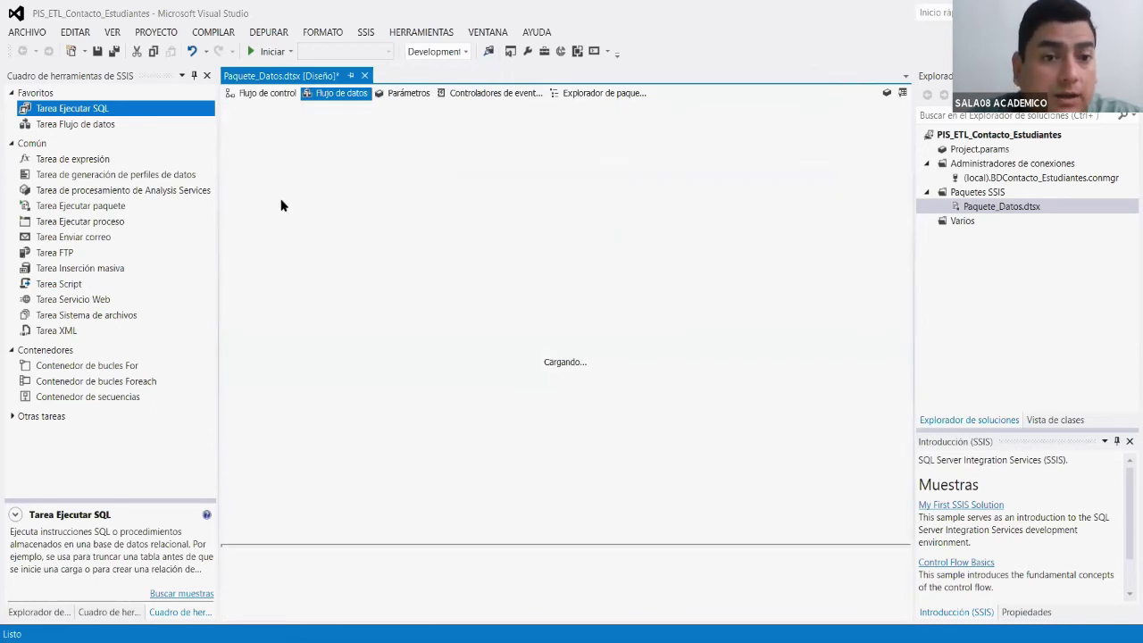
scroll(140, 218, "down", 10)
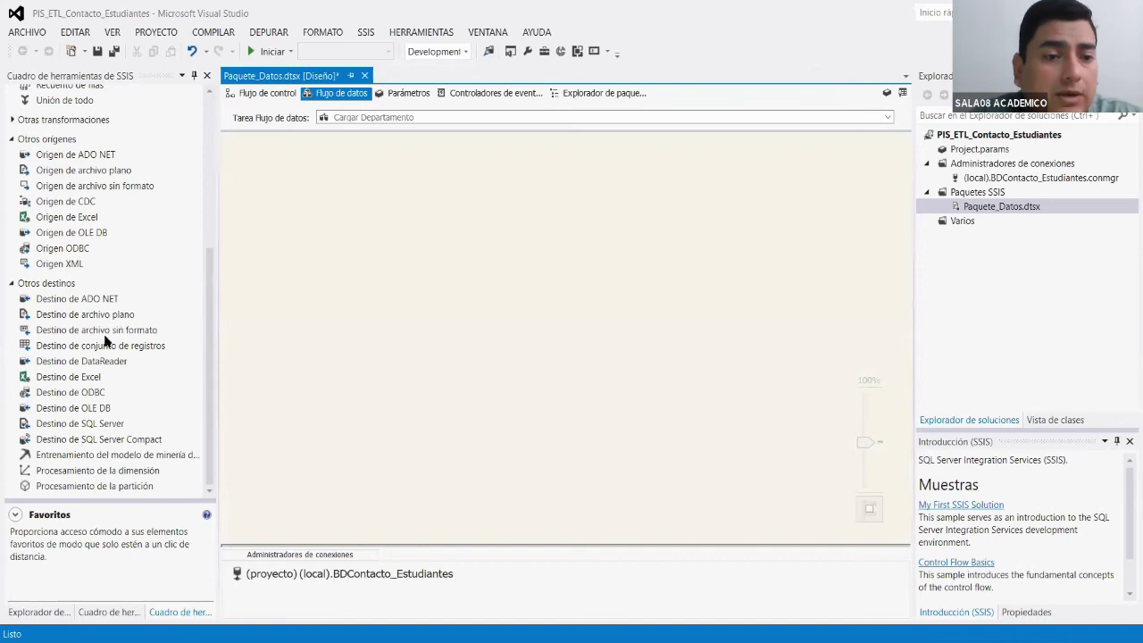
scroll(80, 384, "up", 6)
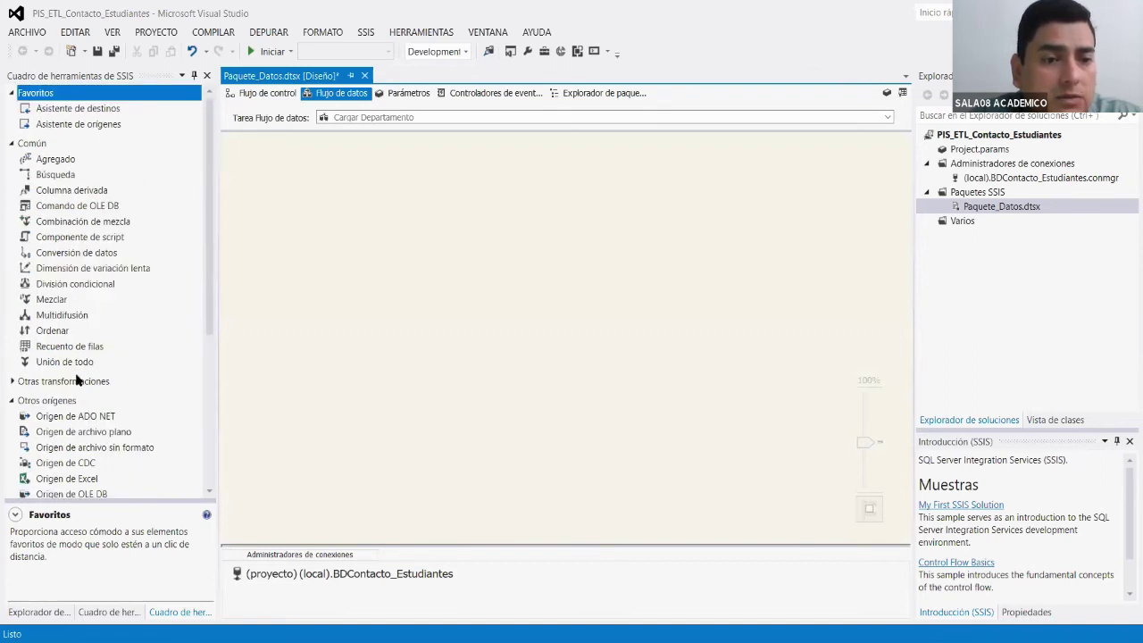
scroll(80, 392, "down", 2)
left_click_drag(86, 389, 421, 210)
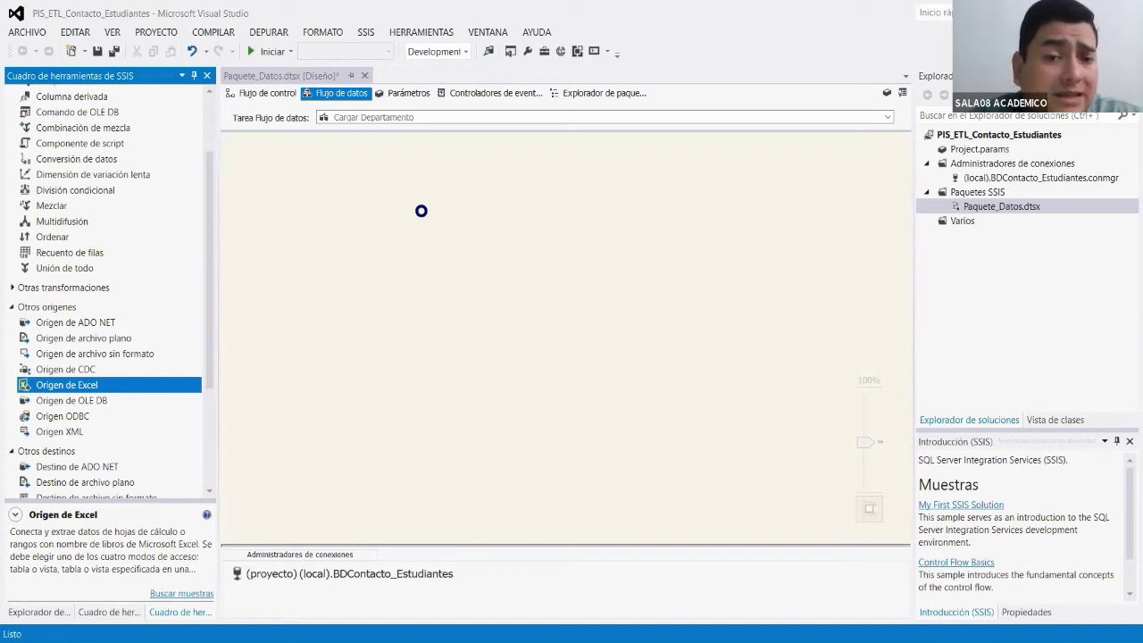
left_click_drag(421, 211, 334, 184)
Edit the Excel source and start a new Excel connection manager for it.
right_click(335, 181)
left_click(360, 195)
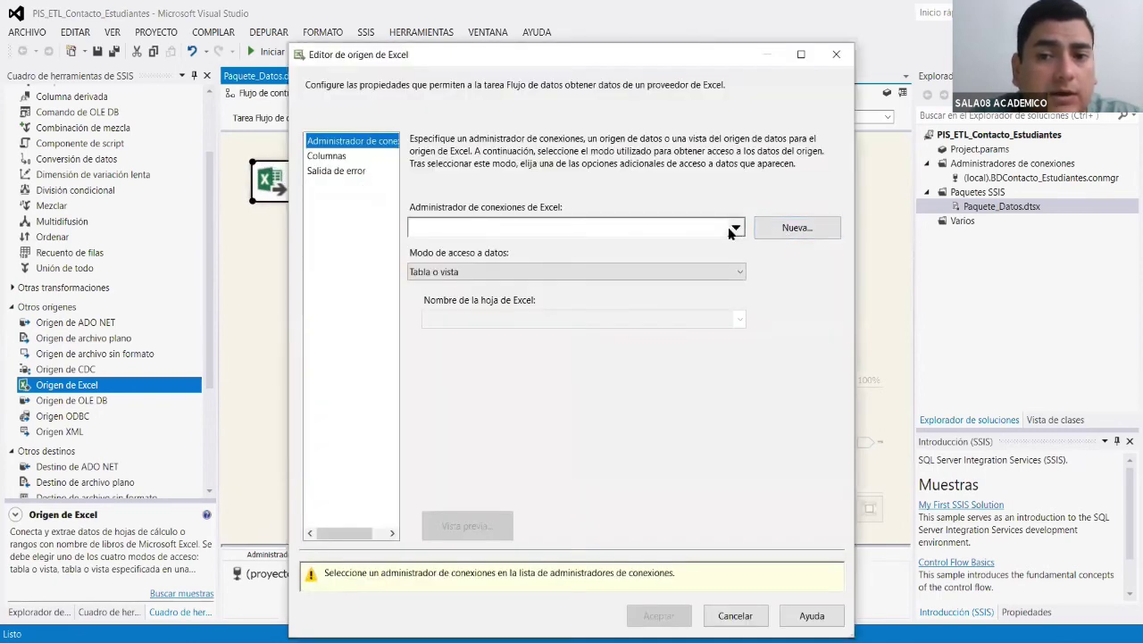
left_click(734, 230)
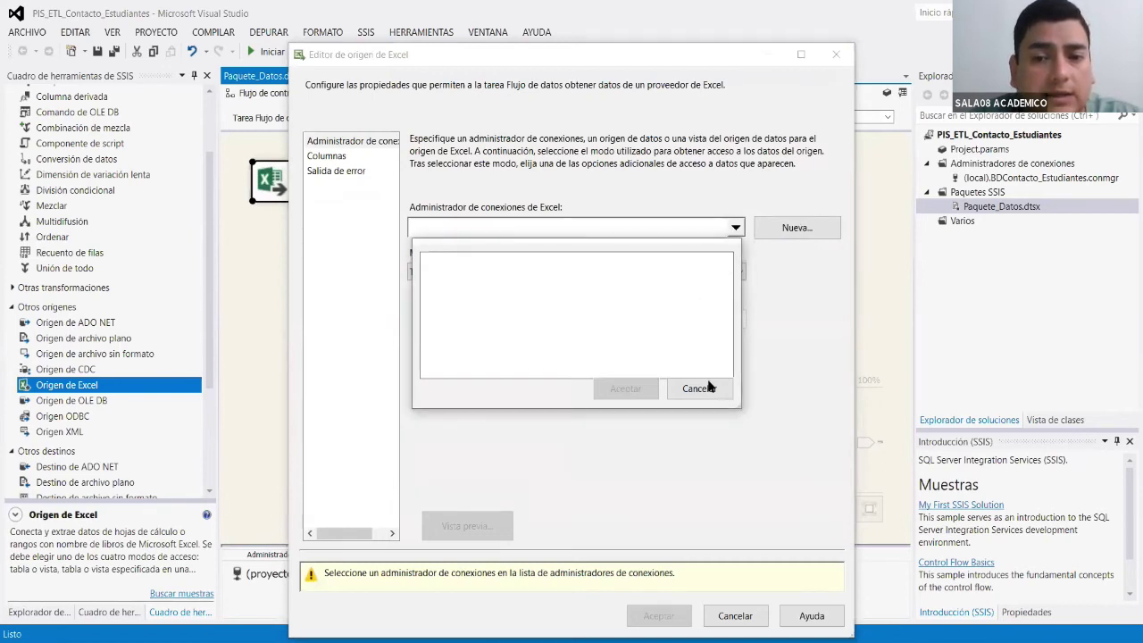
left_click(803, 230)
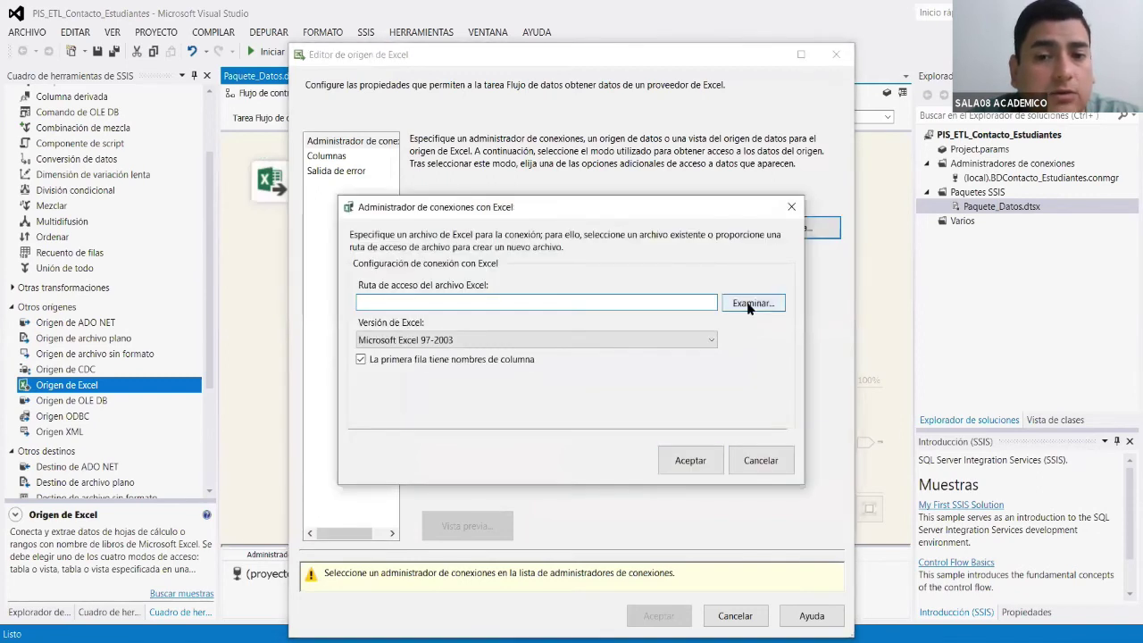
Choose the workbook Semana 06 - Registro_Contactos from C:\Backup_DataBase_Contacto_Estudiantes as the connection's Excel file.
left_click(750, 305)
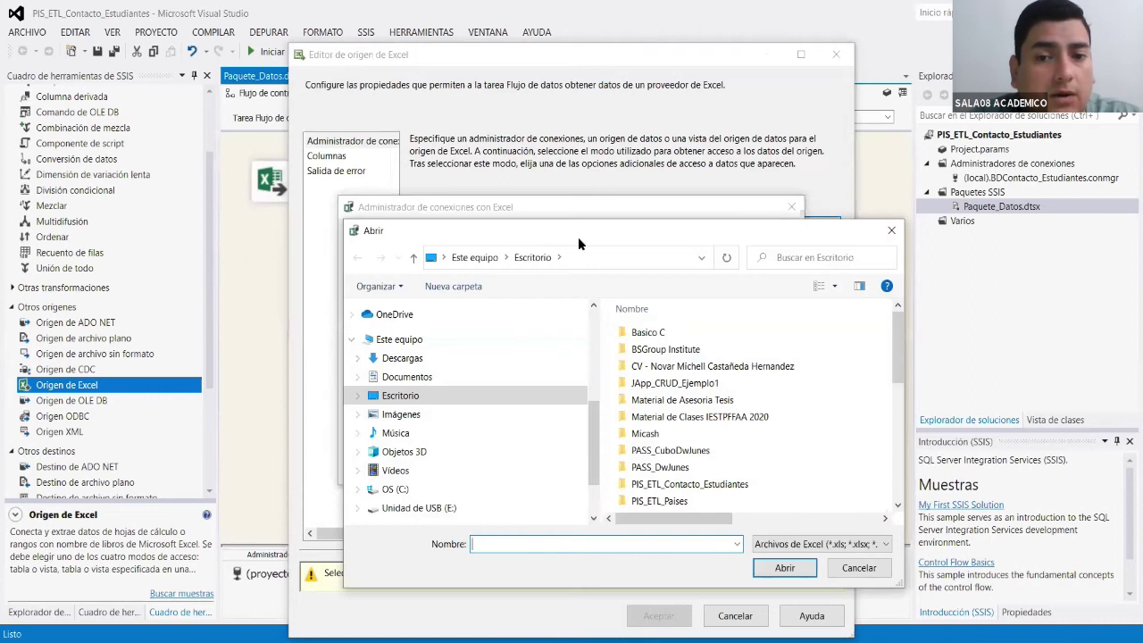
left_click_drag(577, 237, 582, 368)
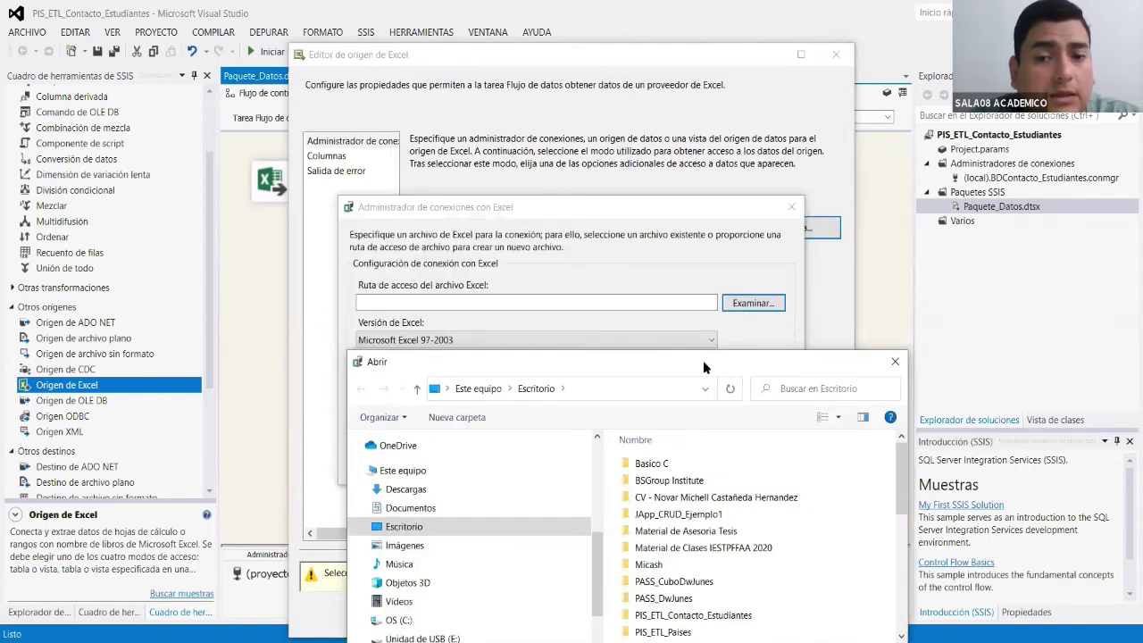
left_click_drag(703, 360, 646, 159)
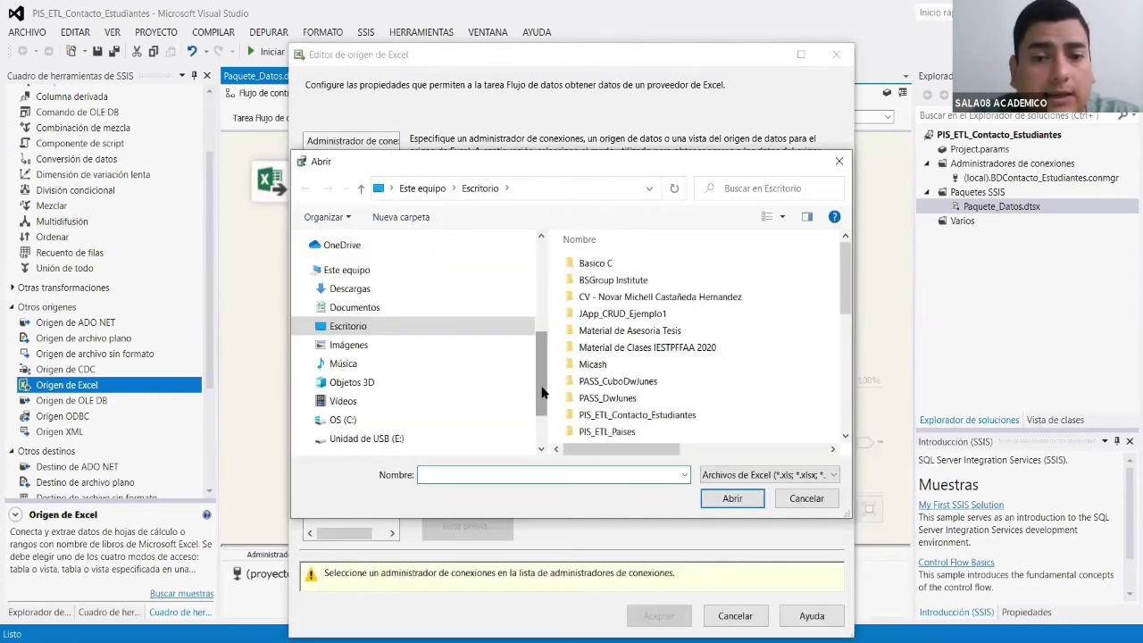
left_click_drag(542, 389, 534, 425)
left_click(342, 350)
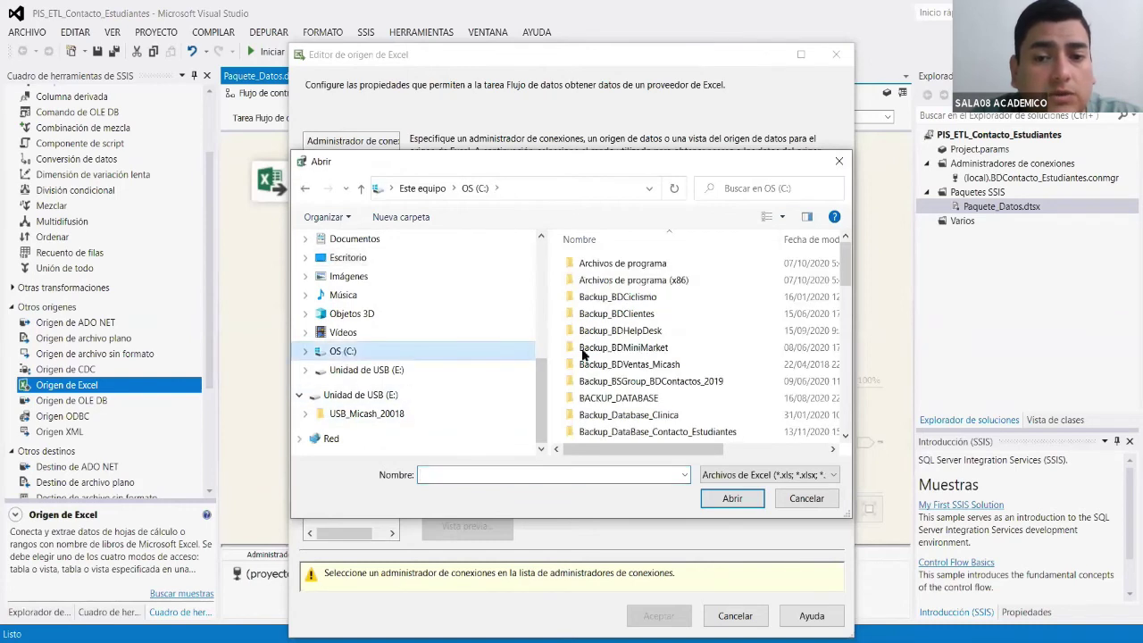
scroll(703, 390, "down", 1)
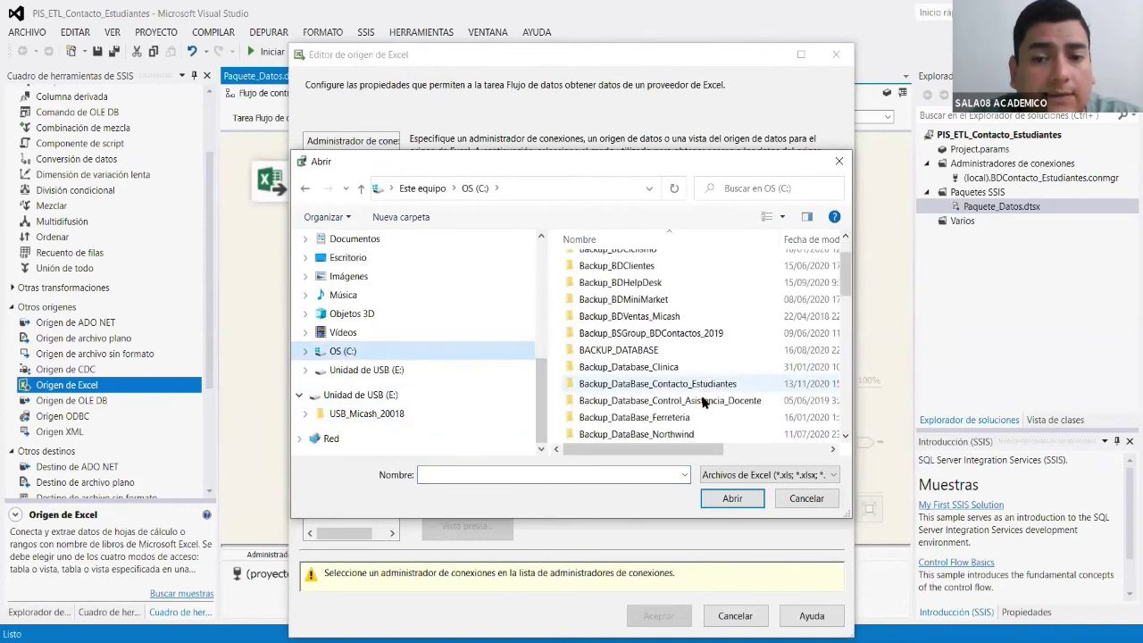
left_click(705, 387)
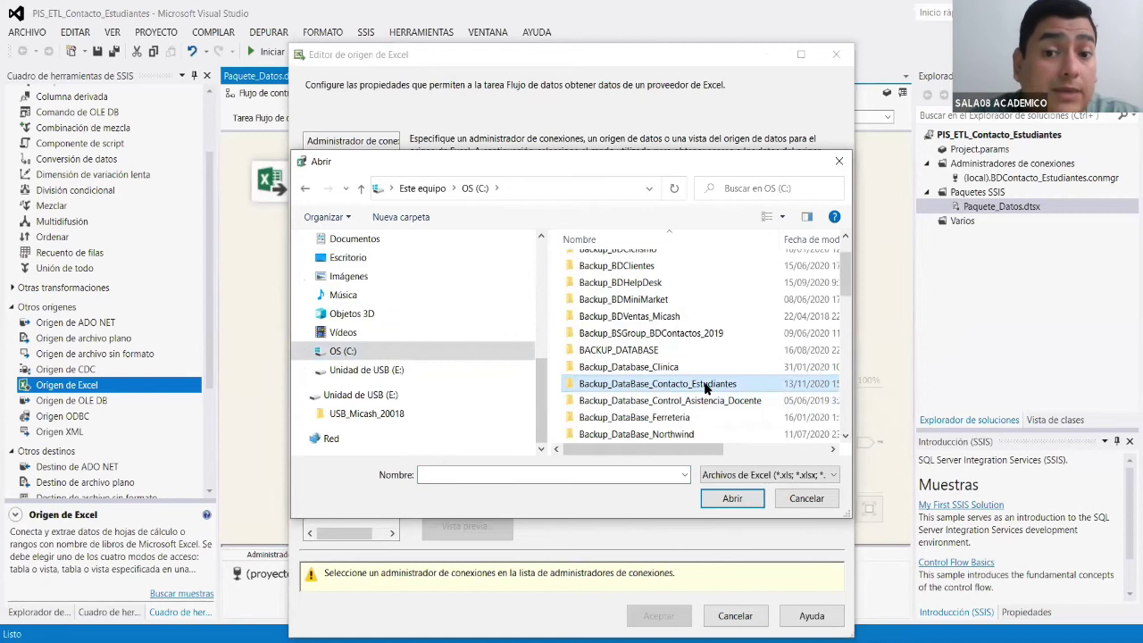
double_click(705, 386)
left_click(667, 269)
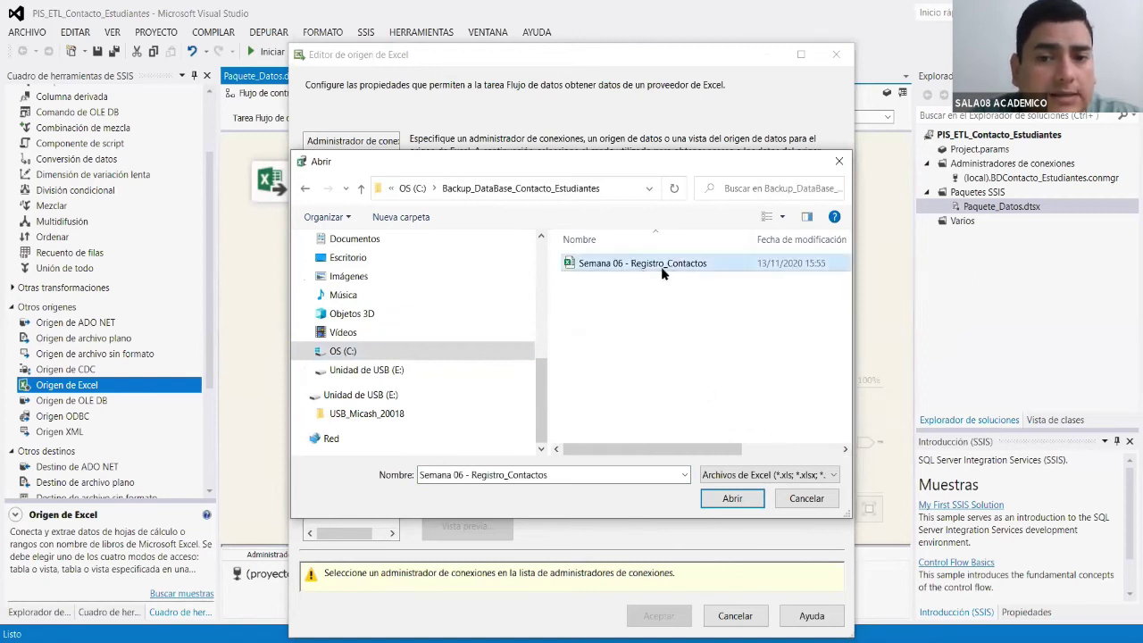
left_click(729, 500)
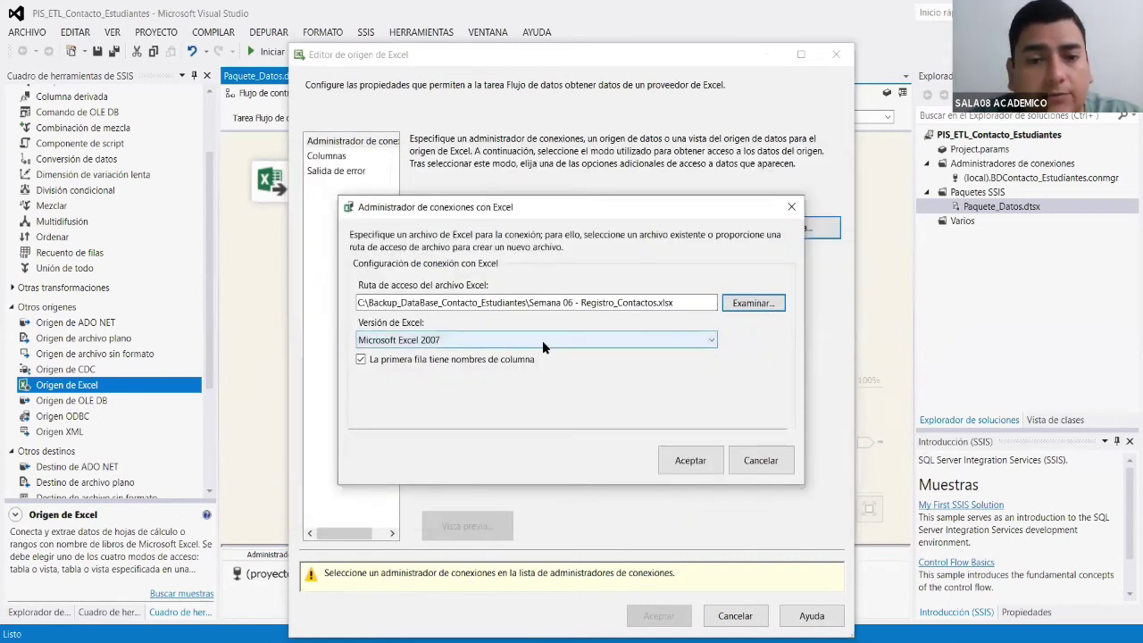
Keep the Excel version at Microsoft Excel 2007 with column names in the first row, and accept the Excel connection.
left_click(542, 340)
left_click(542, 340)
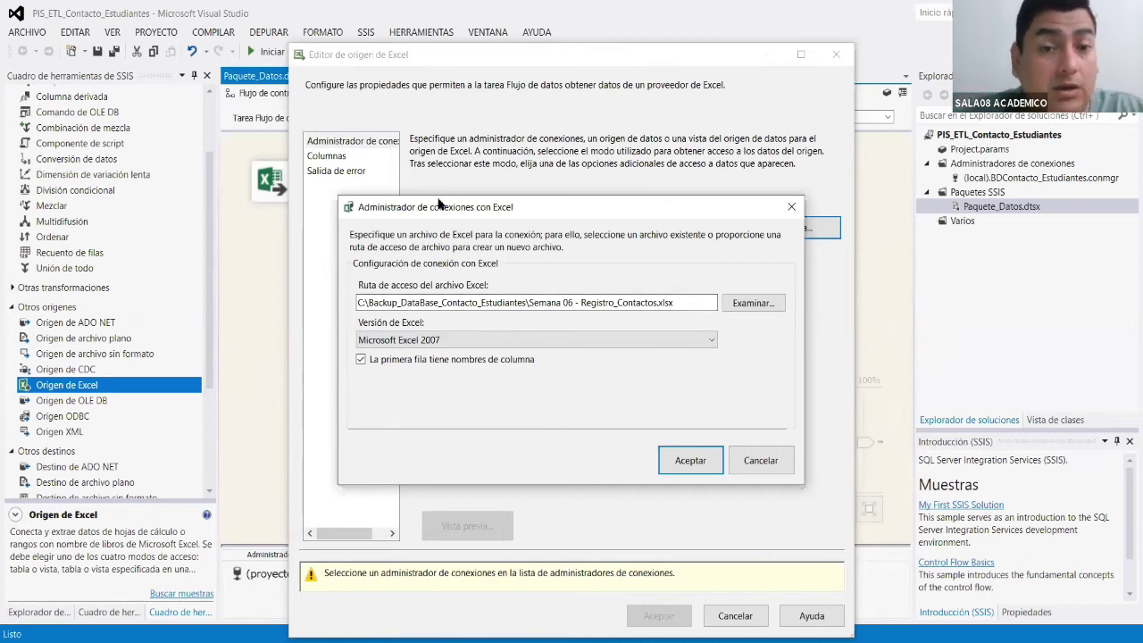
left_click_drag(438, 207, 440, 125)
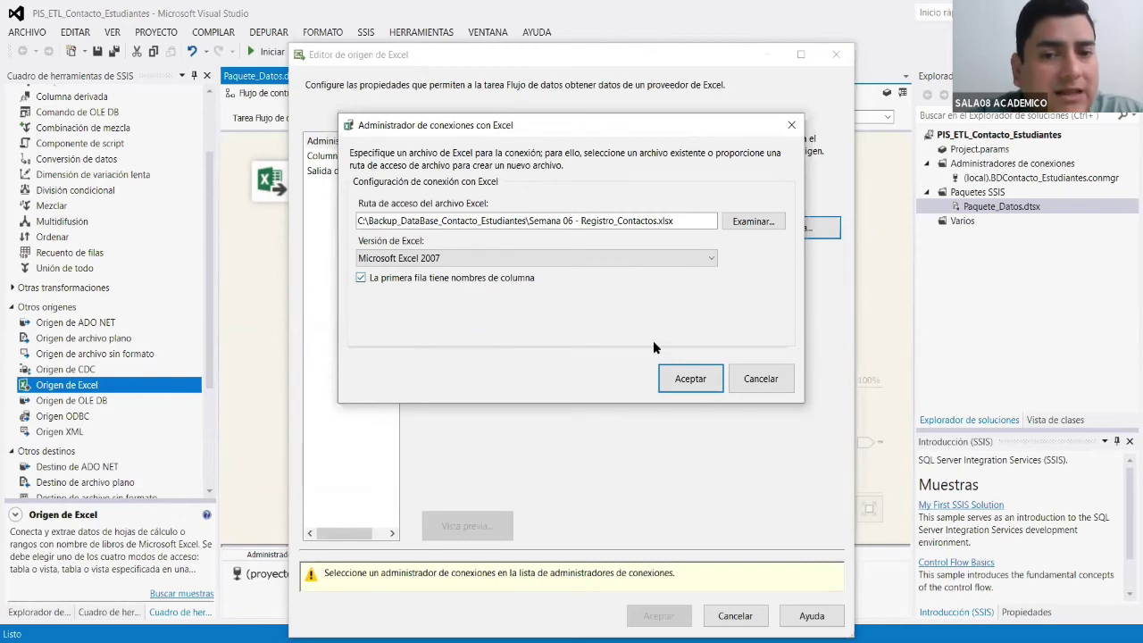
left_click(687, 379)
Set the Excel sheet to DEPARTAMENTO$, then preview its rows and review its column mapping.
left_click(740, 319)
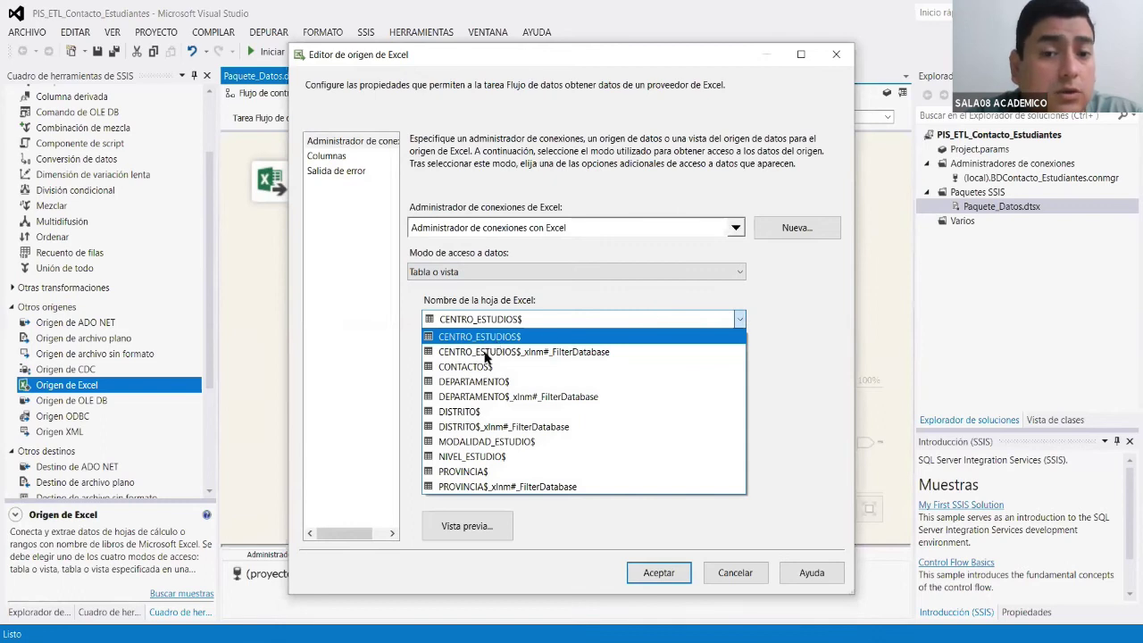
left_click(498, 382)
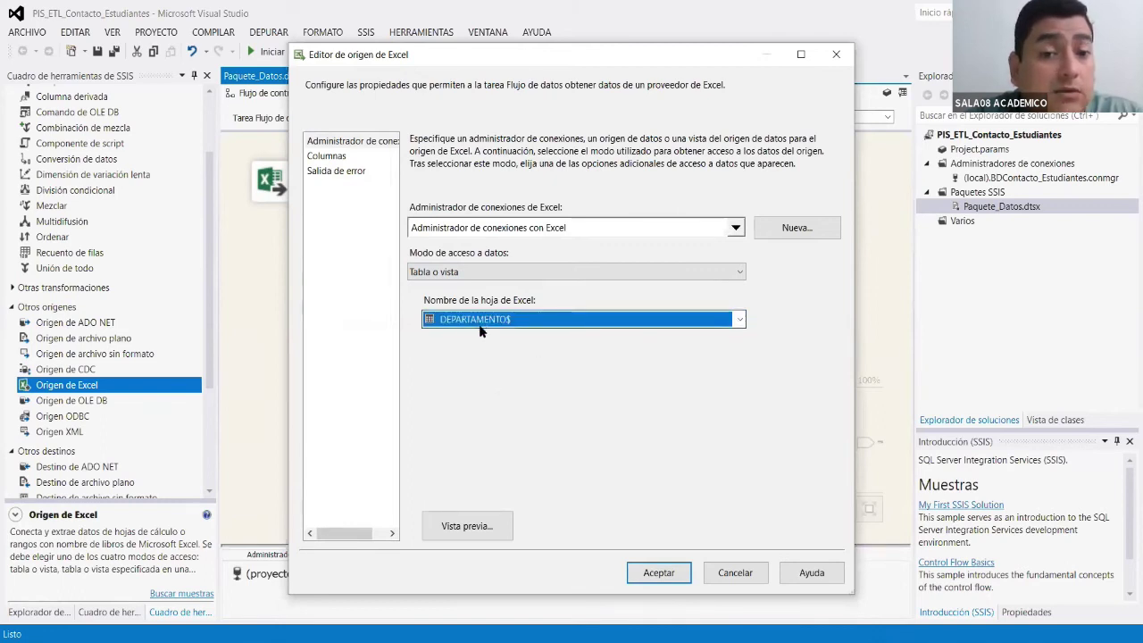
left_click(485, 526)
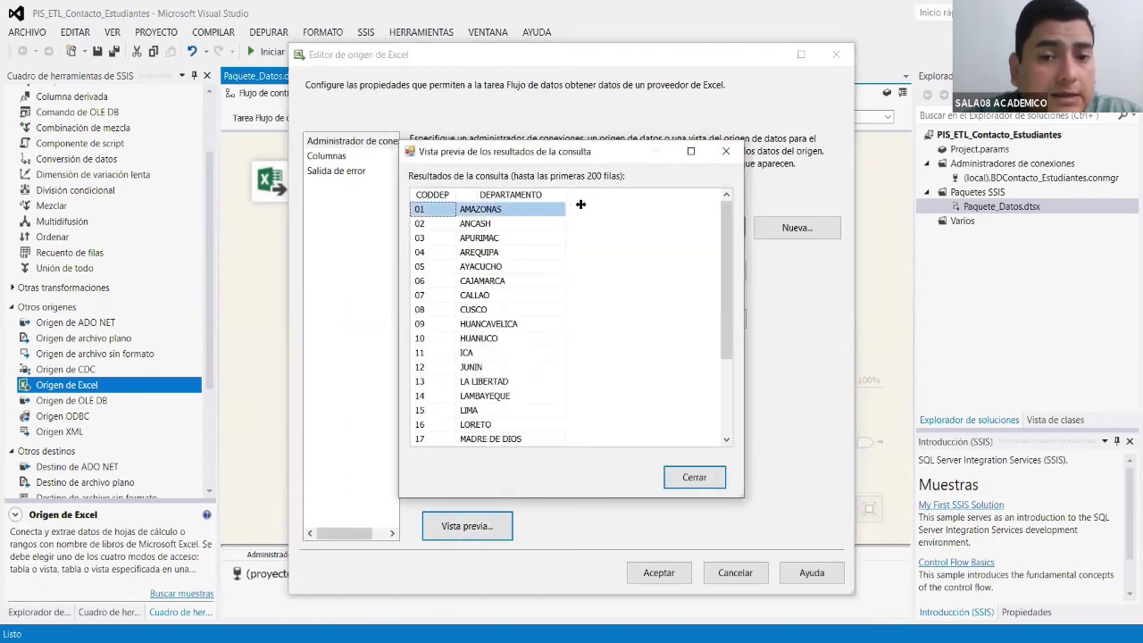
scroll(517, 325, "down", 3)
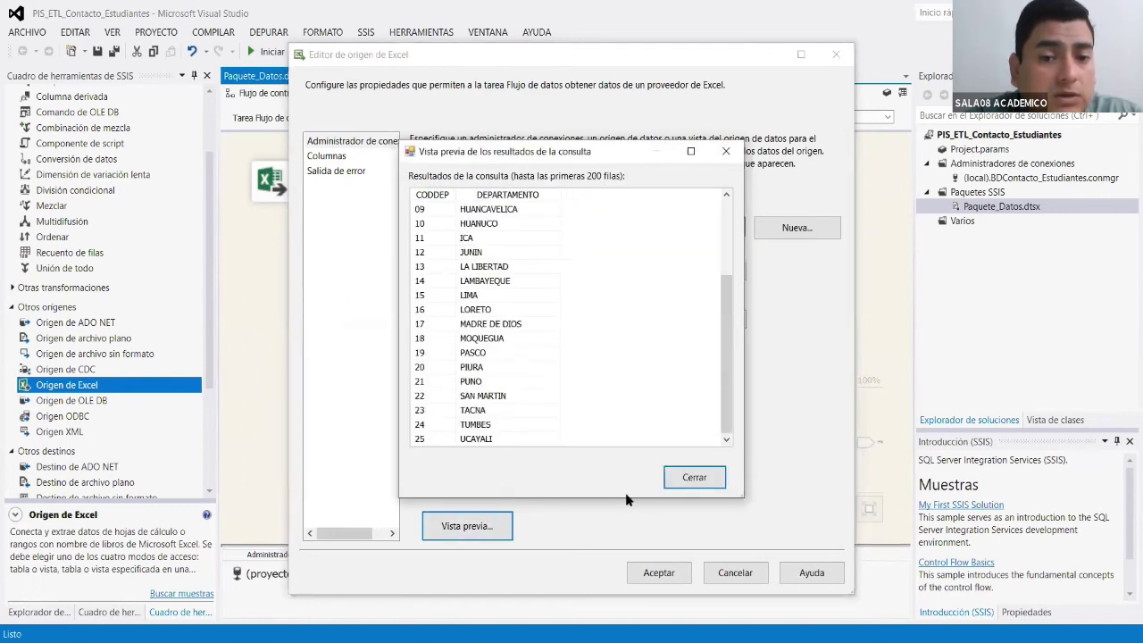
left_click(678, 482)
left_click(326, 155)
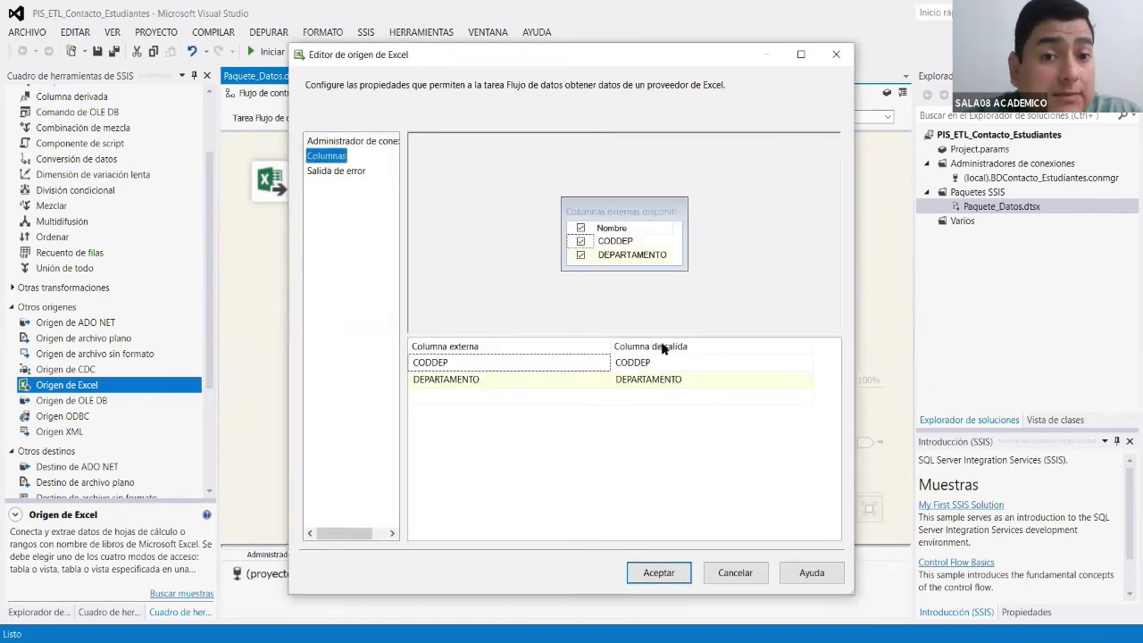
Set the error and truncation handling of CODDEP and DEPARTAMENTO to Omitir error and accept the Excel source settings.
left_click(332, 173)
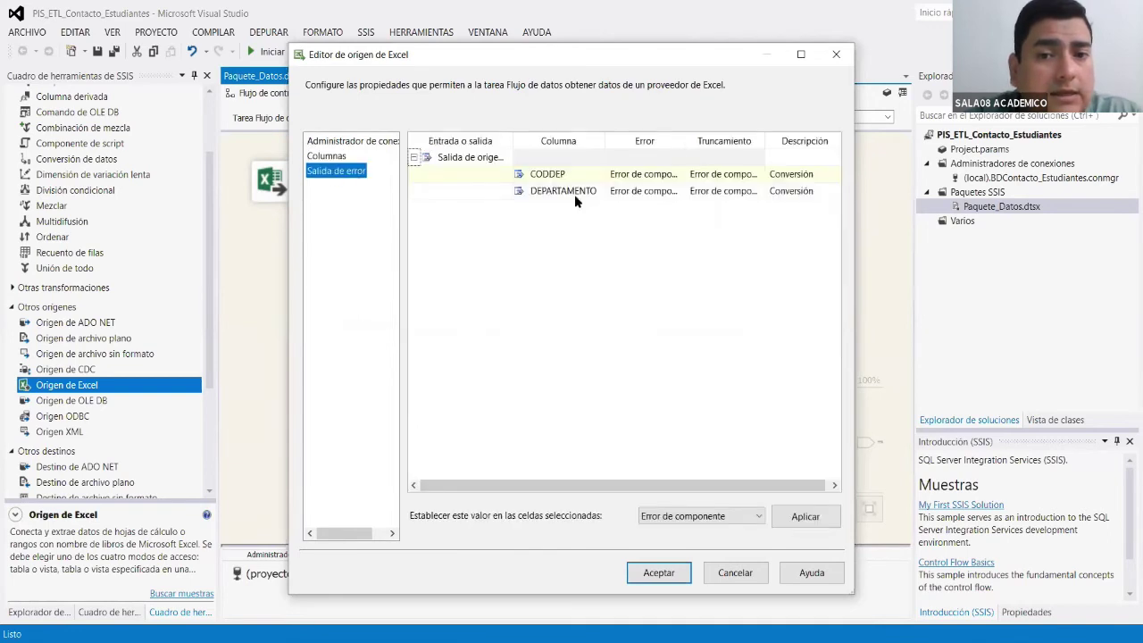
left_click(674, 173)
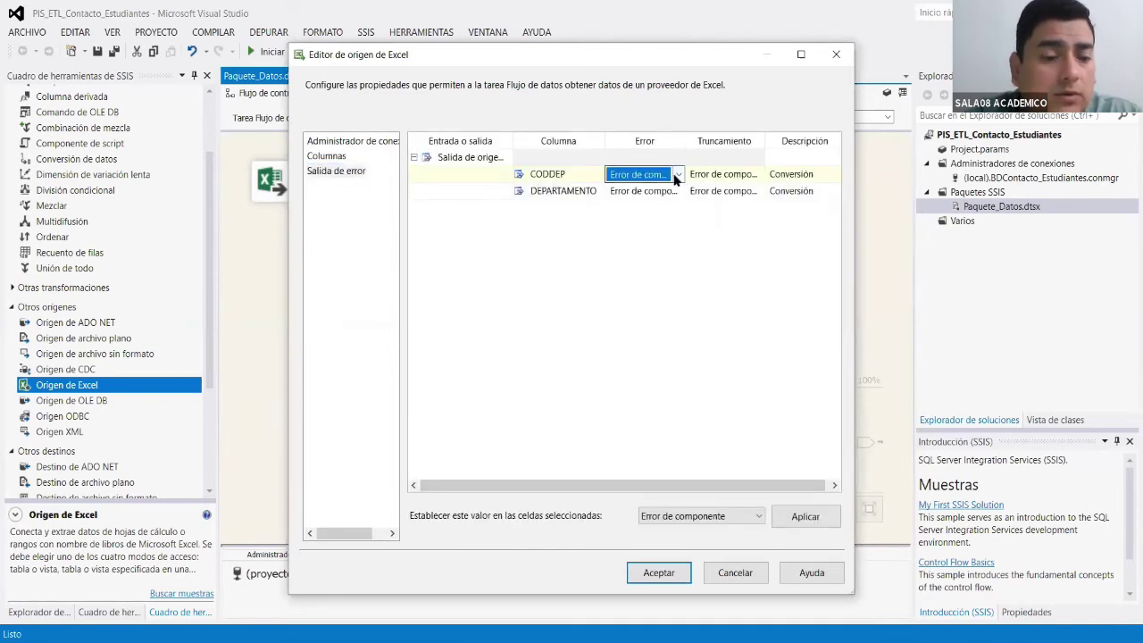
left_click(720, 193, "shift")
left_click(753, 519)
left_click(755, 541)
left_click(804, 517)
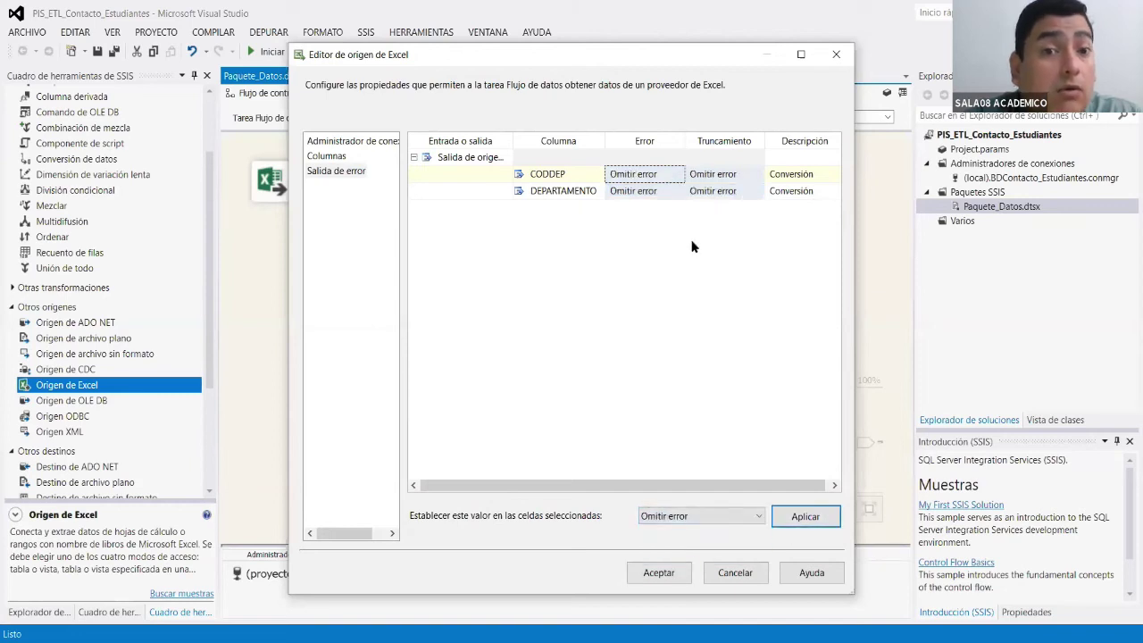
left_click(665, 576)
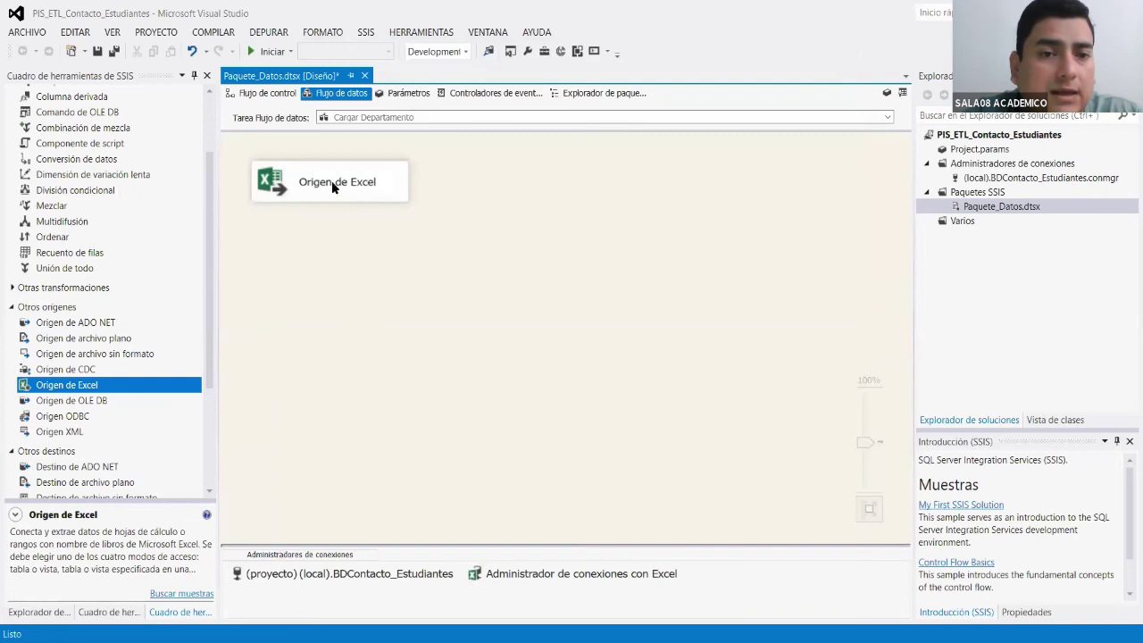
Shift the Excel source slightly and place a Conversión de datos transformation below it in the data flow.
left_click(331, 180)
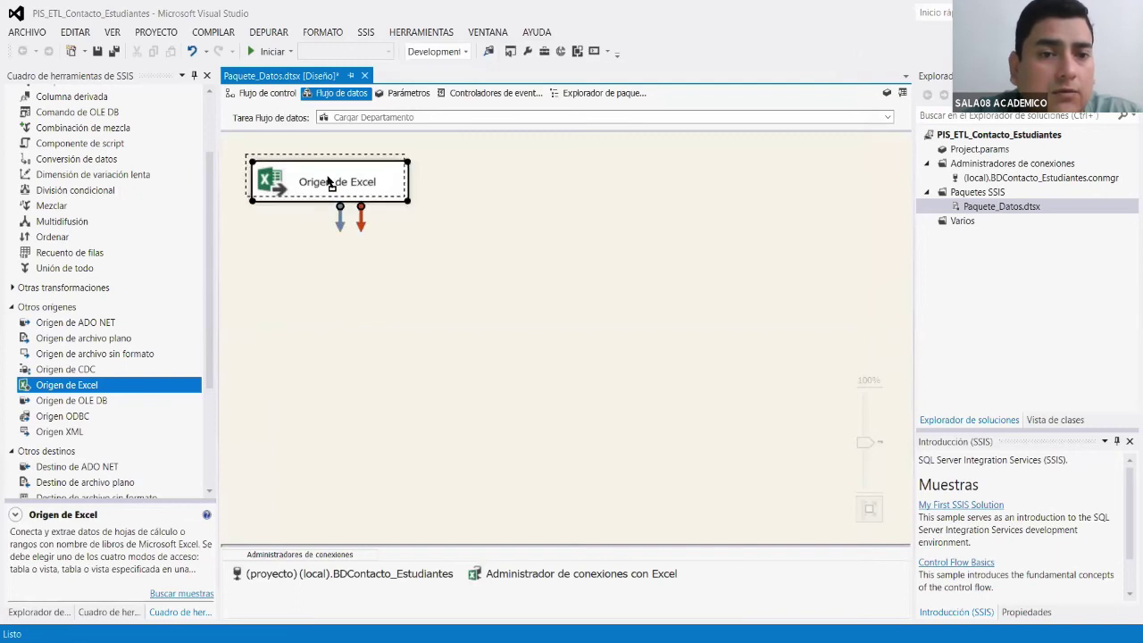
left_click(256, 273)
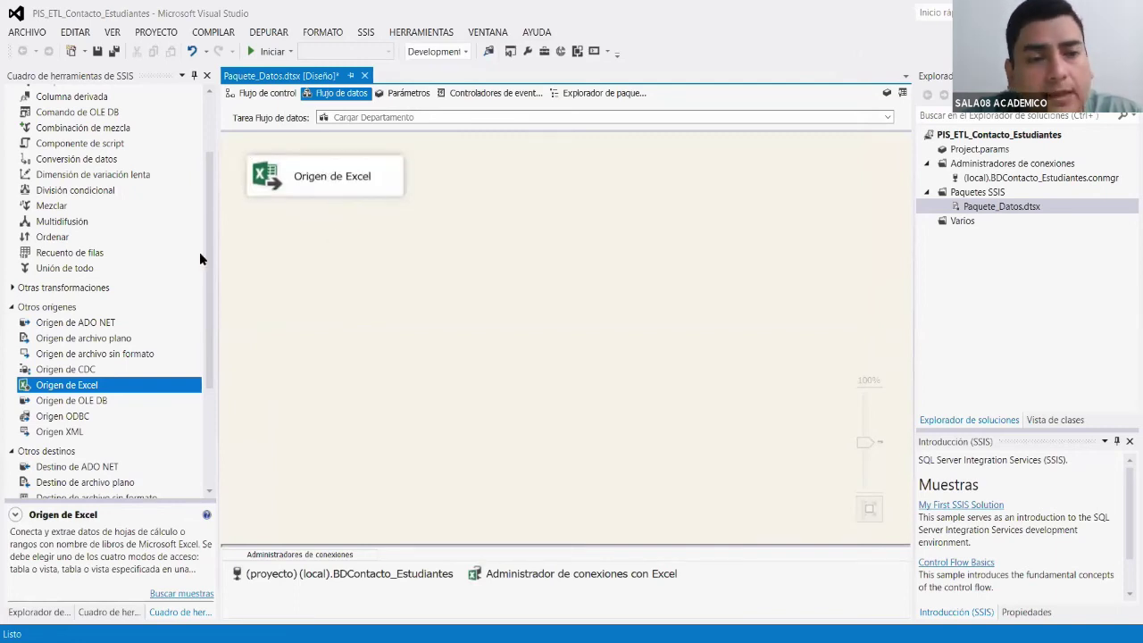
scroll(200, 258, "up", 2)
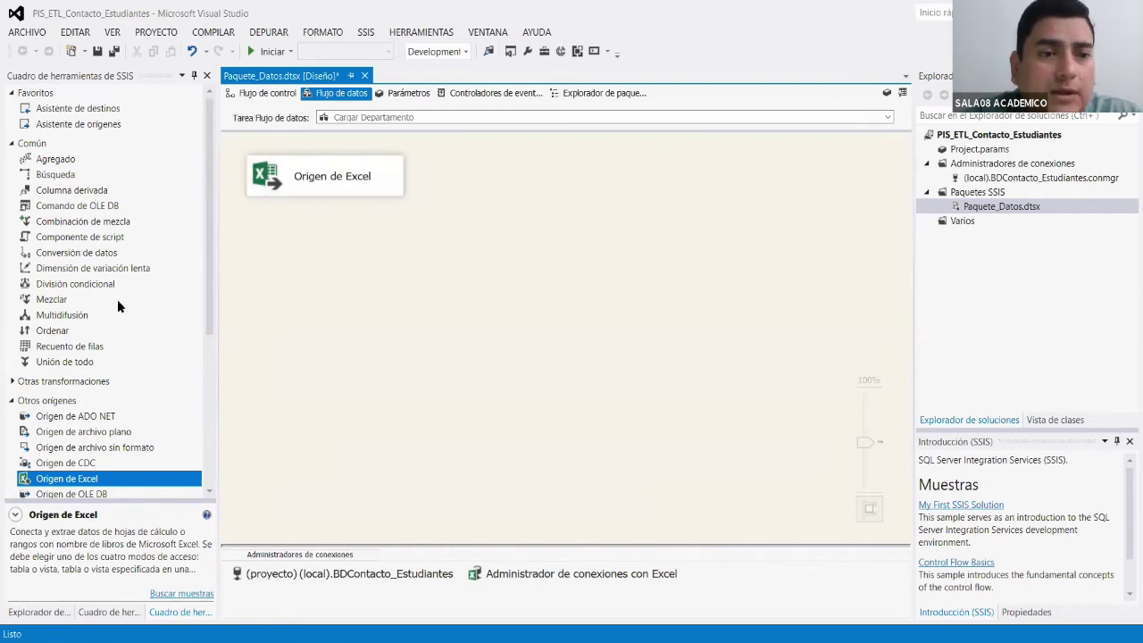
left_click_drag(79, 255, 394, 266)
left_click_drag(474, 283, 498, 248)
Connect the data output of Origen de Excel to the Conversión de datos transformation.
left_click(366, 186)
left_click_drag(335, 219, 555, 266)
left_click(526, 347)
Edit Conversión de datos, include all input columns for conversion, and widen the Tipo de datos column.
right_click(541, 287)
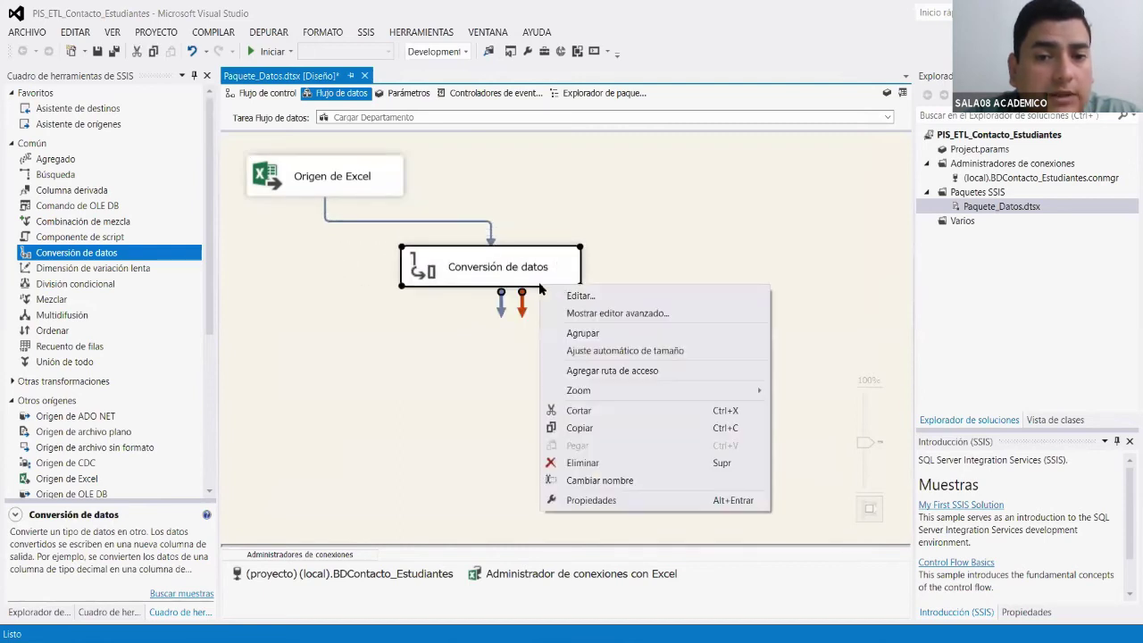
left_click(568, 295)
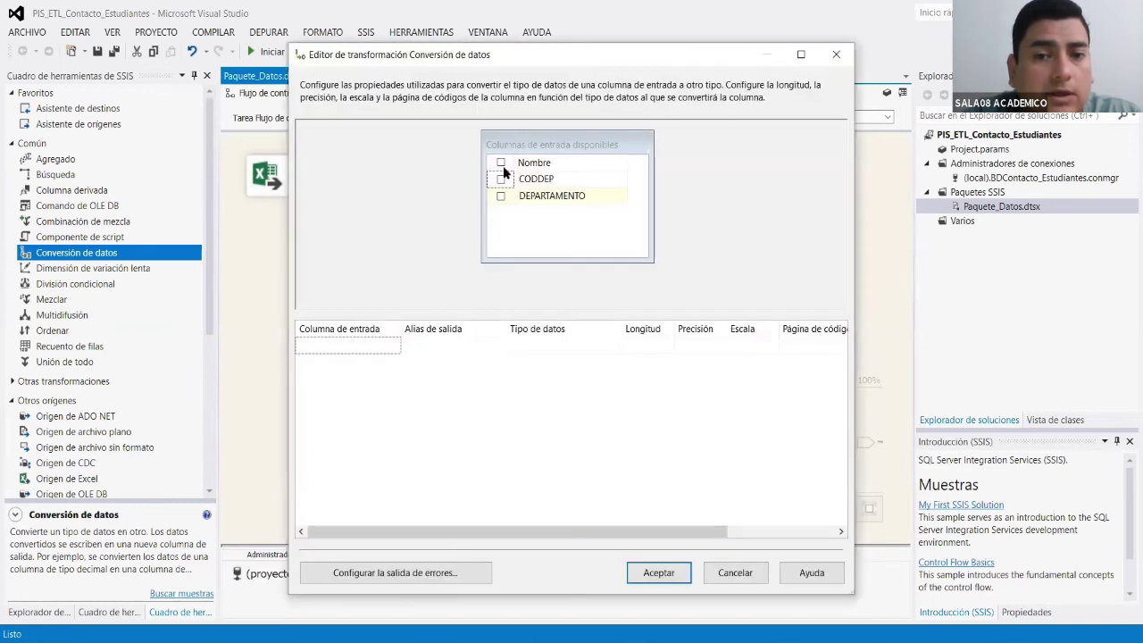
left_click(501, 163)
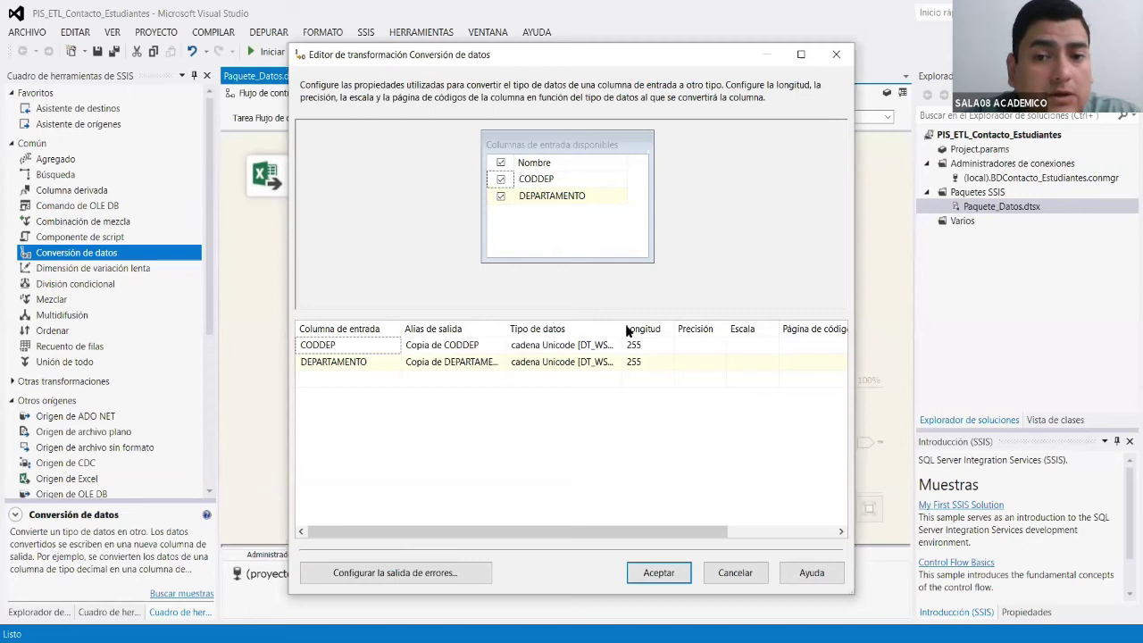
left_click_drag(622, 329, 633, 329)
left_click_drag(683, 330, 665, 329)
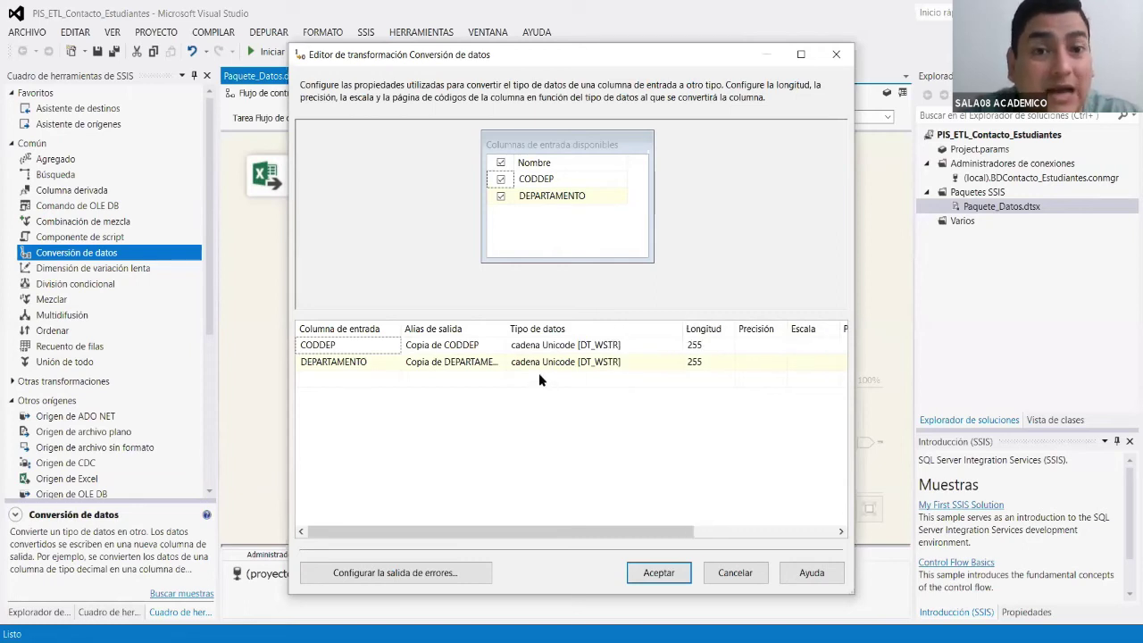
Rename the output aliases of CODDEP and DEPARTAMENTO to C_CODDEP and C_DEPARTAMENTO.
left_click(442, 346)
left_click_drag(444, 345, 405, 348)
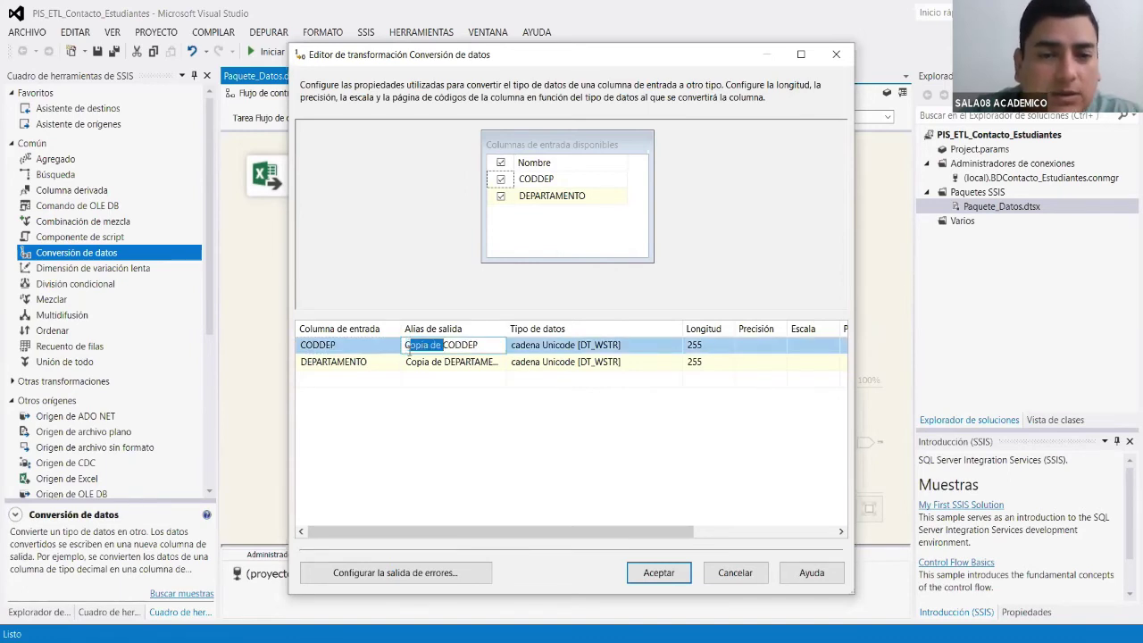
type("C_")
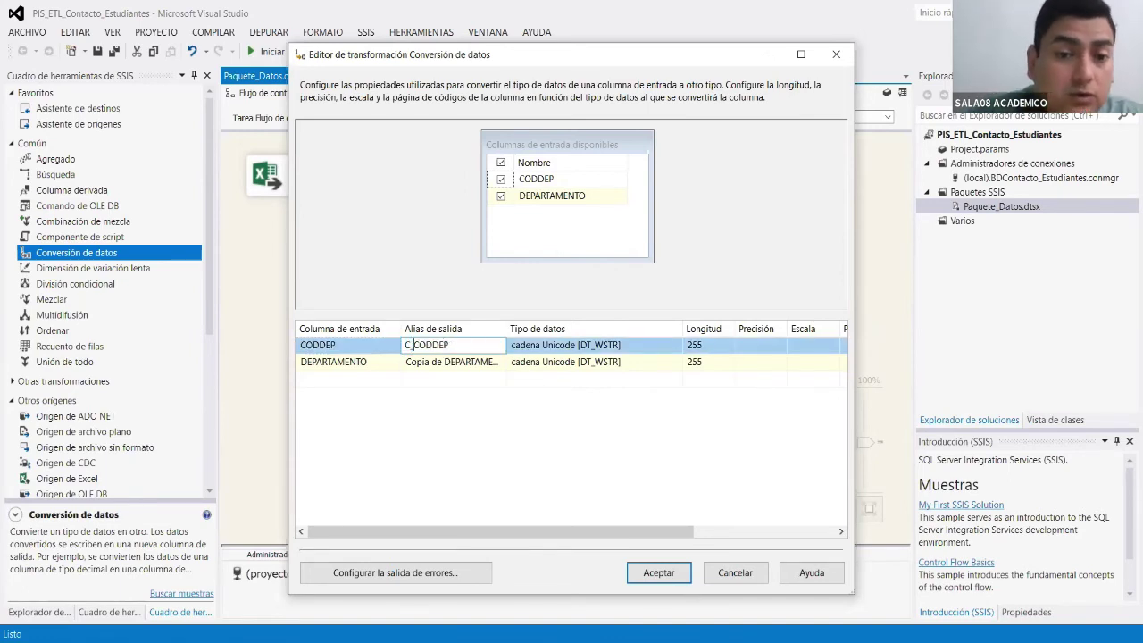
left_click(443, 360)
left_click_drag(443, 361, 413, 361)
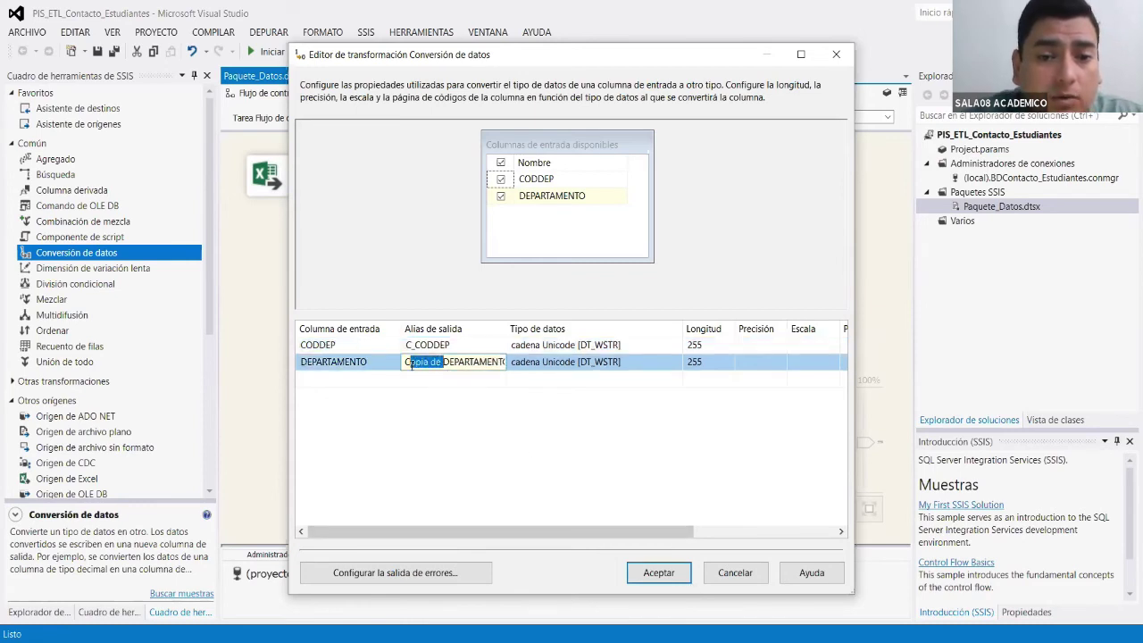
type("_")
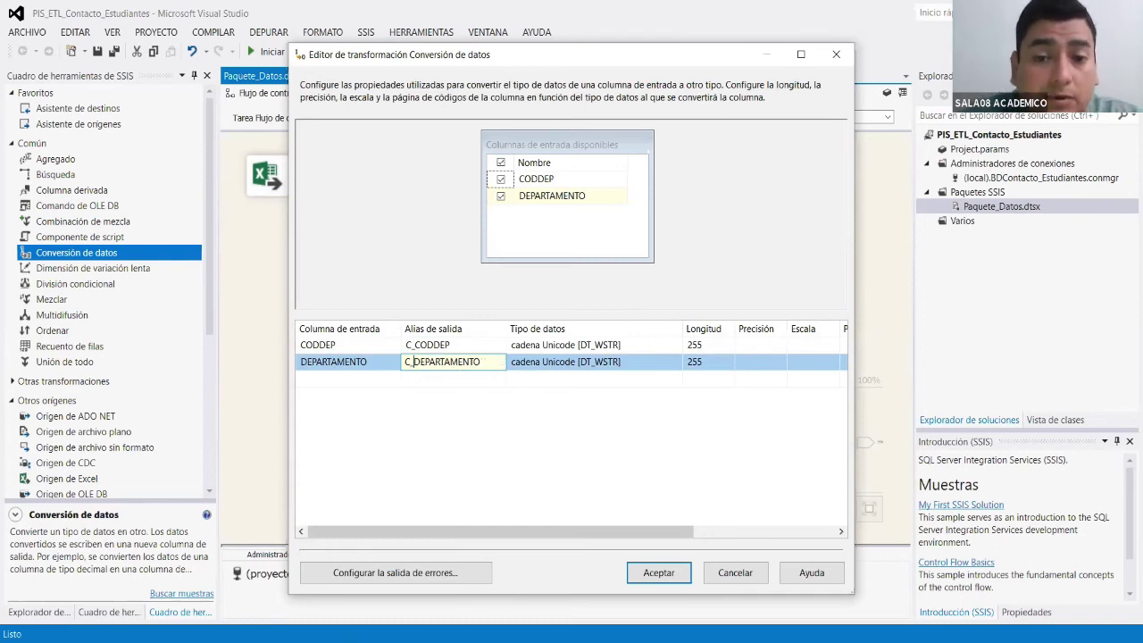
Set the converted data type of both CODDEP and DEPARTAMENTO to cadena [DT_STR].
left_click(671, 344)
left_click(675, 345)
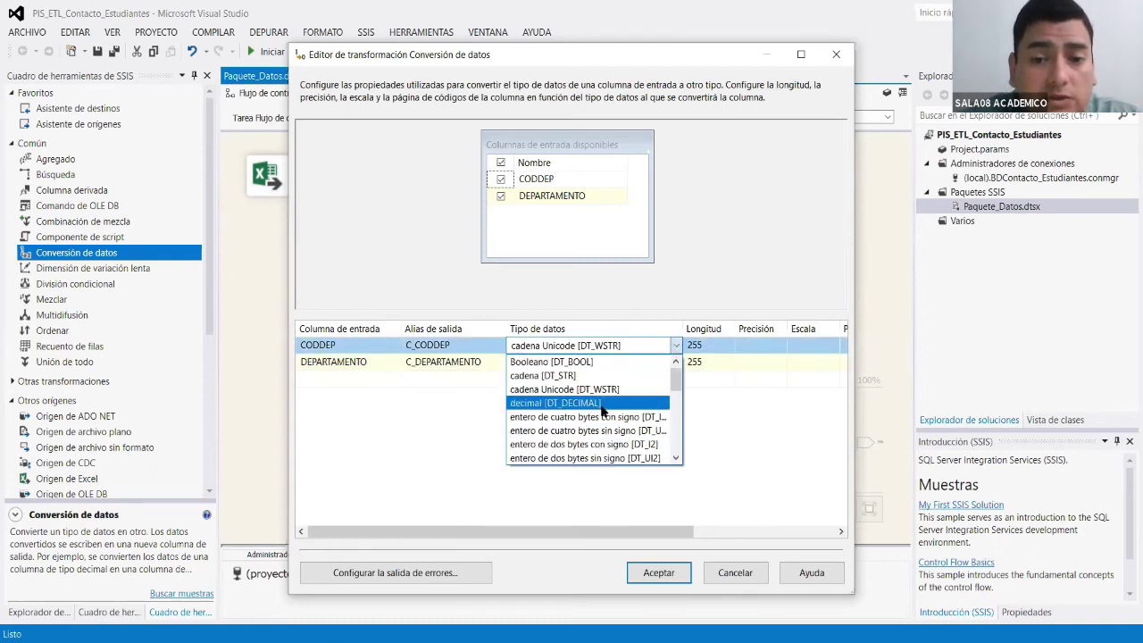
left_click(554, 375)
left_click(599, 364)
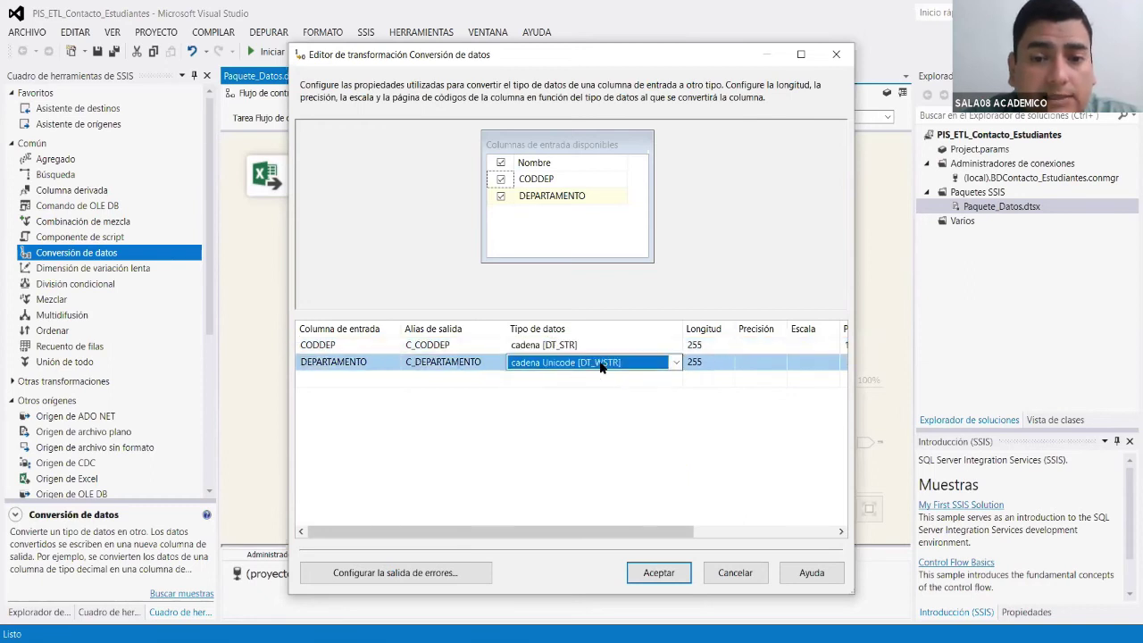
left_click(600, 365)
left_click(616, 390)
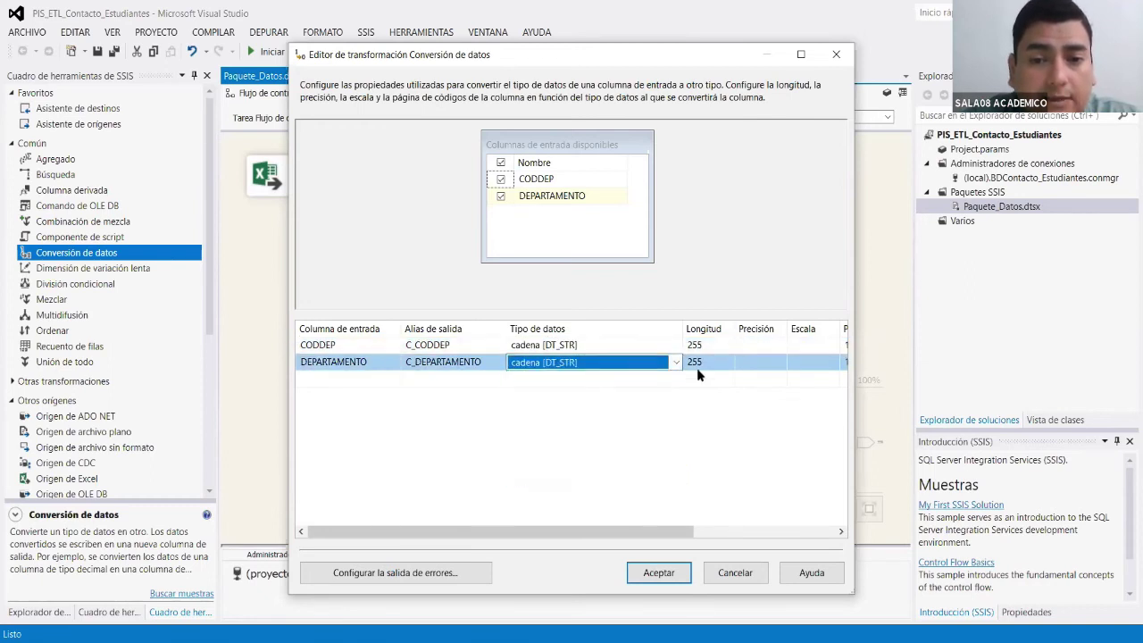
left_click(709, 362)
left_click(711, 345)
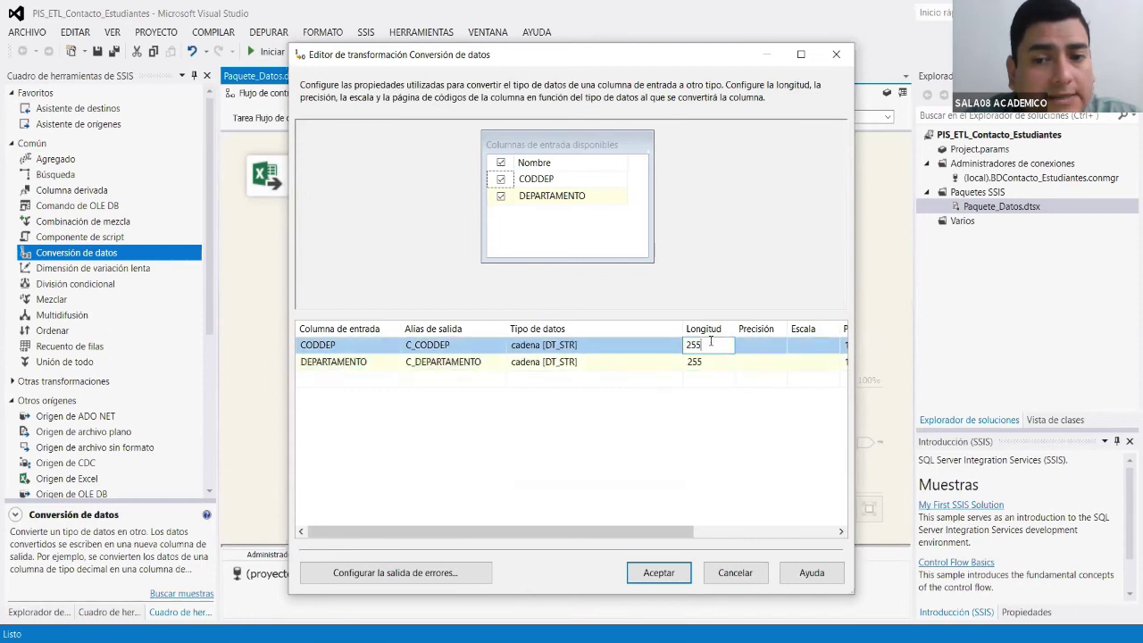
left_click(710, 362)
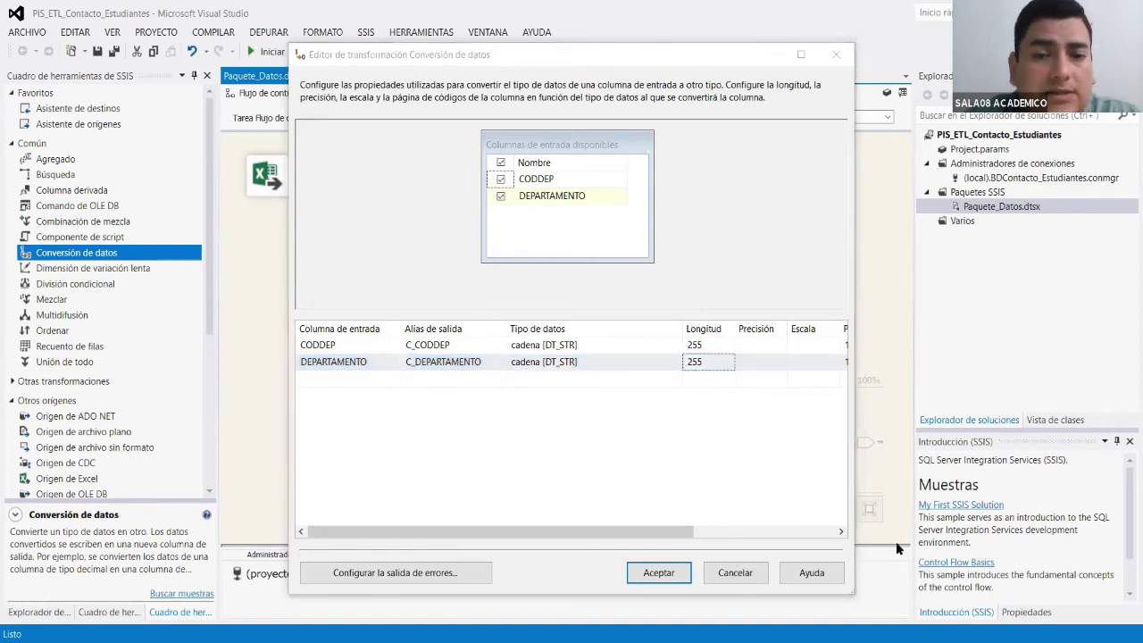
Switch to SQL Server Management Studio, collapse dbo.CENTRO_ESTUDIOS and dbo.CONTACTO_ESTUDIANTE, and check the column types and lengths of dbo.DEPARTAMENTO.
key("alt+Tab")
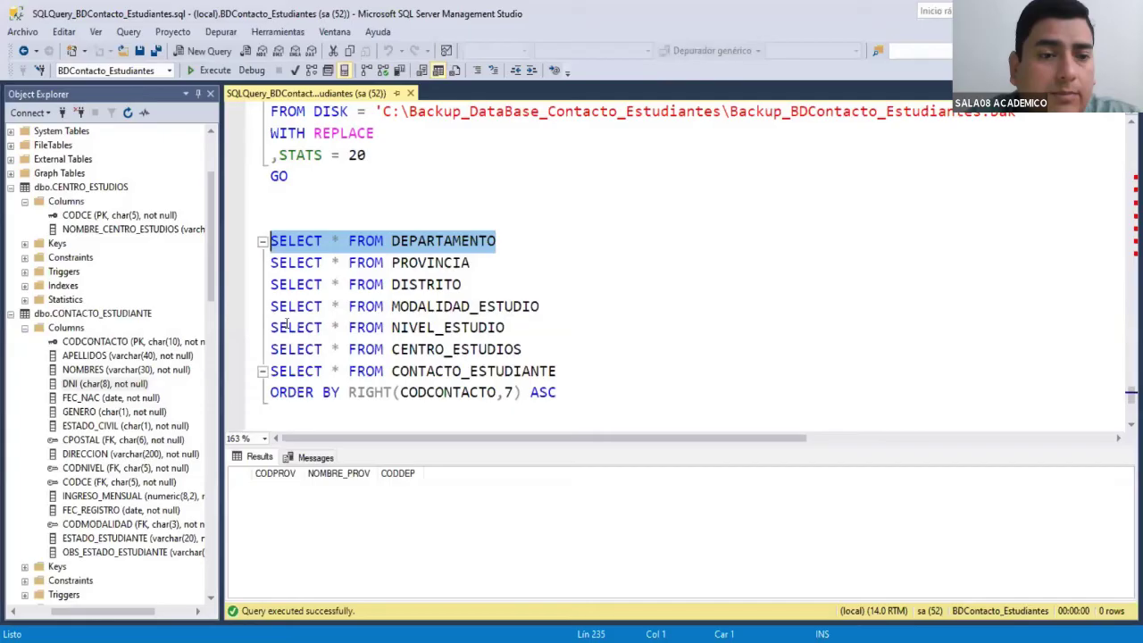
left_click(10, 186)
left_click(11, 201)
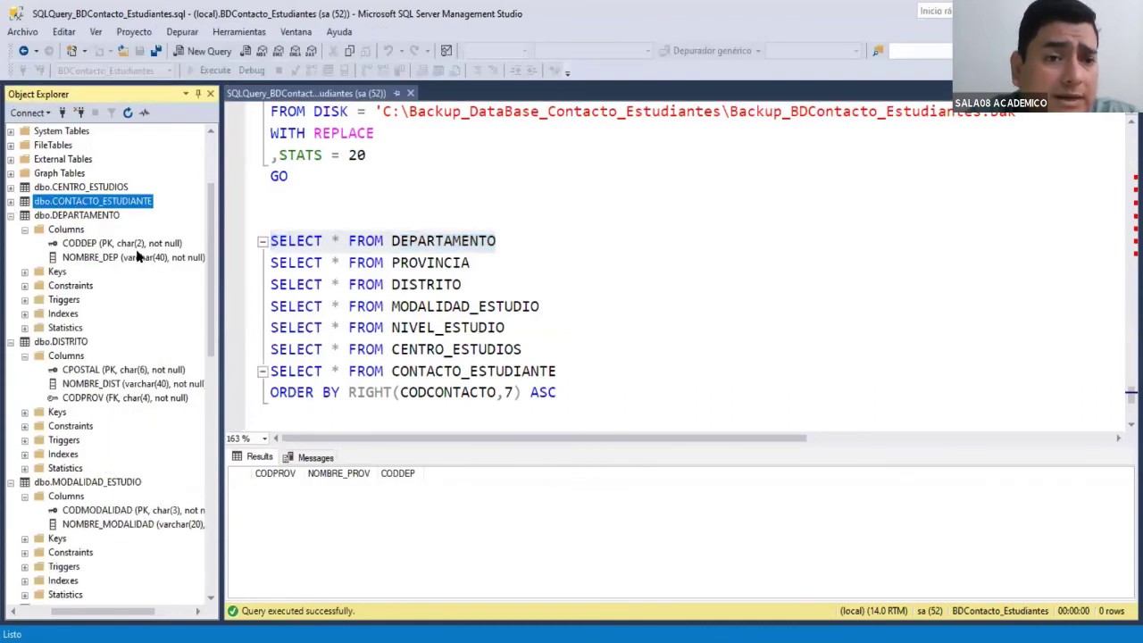
left_click(150, 247)
left_click(183, 257)
left_click(176, 245)
left_click(171, 259)
left_click(168, 245)
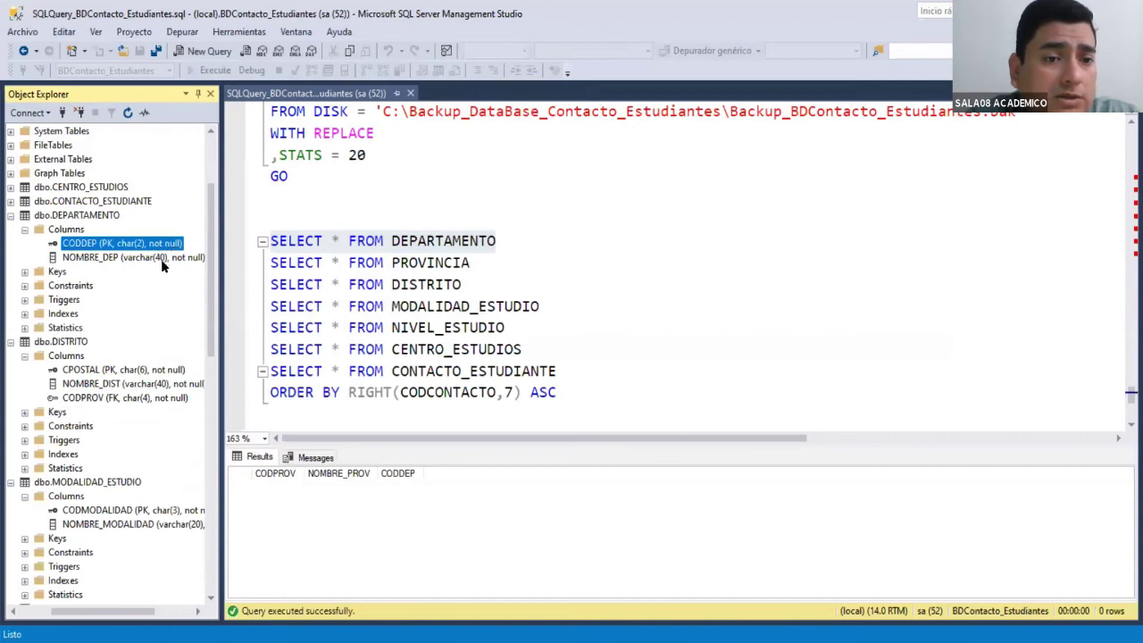
left_click(163, 259)
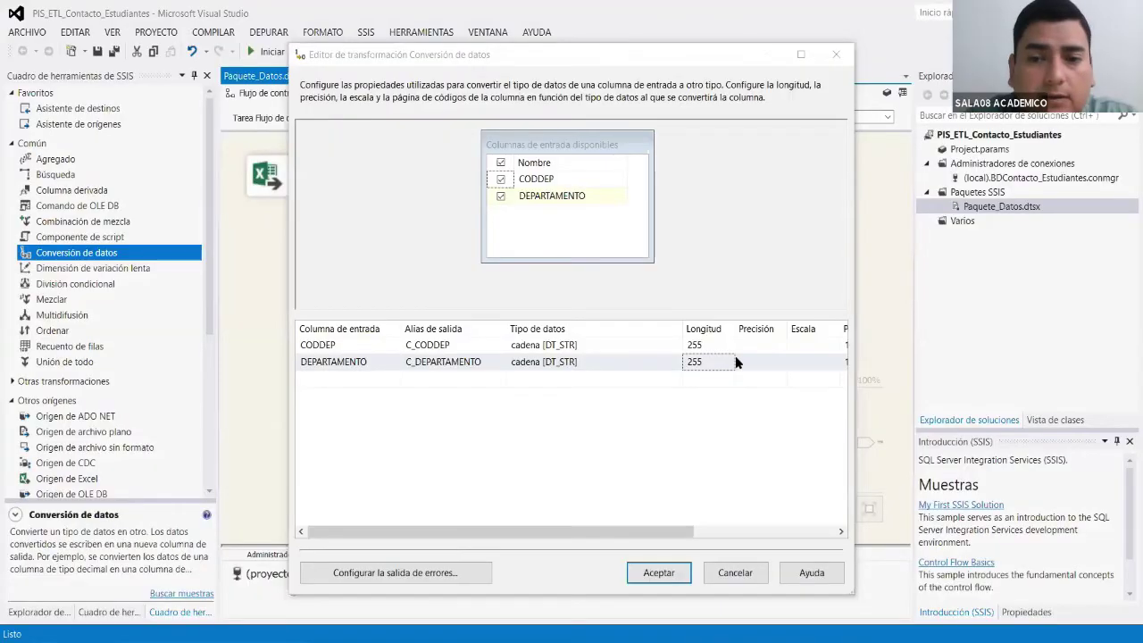
Back in Visual Studio, set the conversion length to 2 for CODDEP and 40 for DEPARTAMENTO.
left_click(723, 344)
double_click(723, 345)
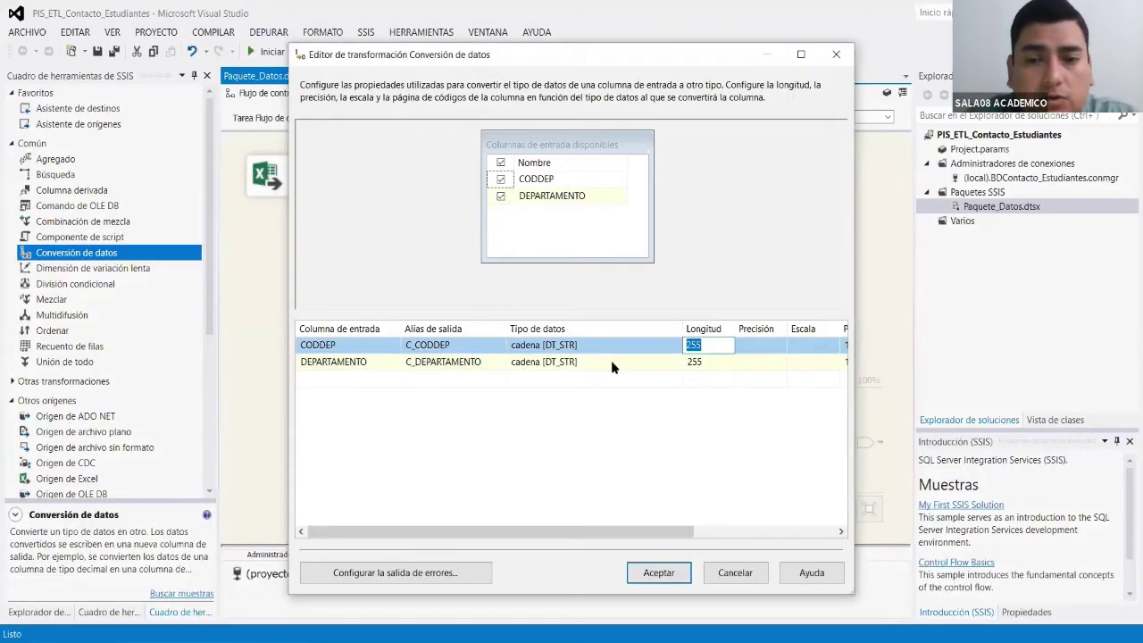
type("2")
key("Down")
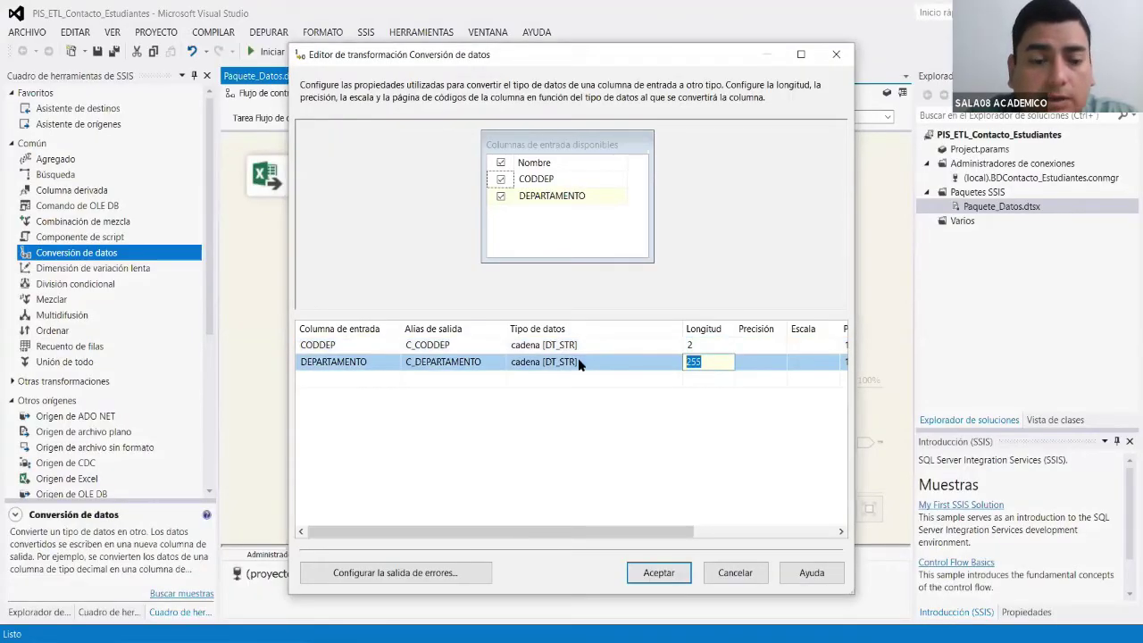
type("40")
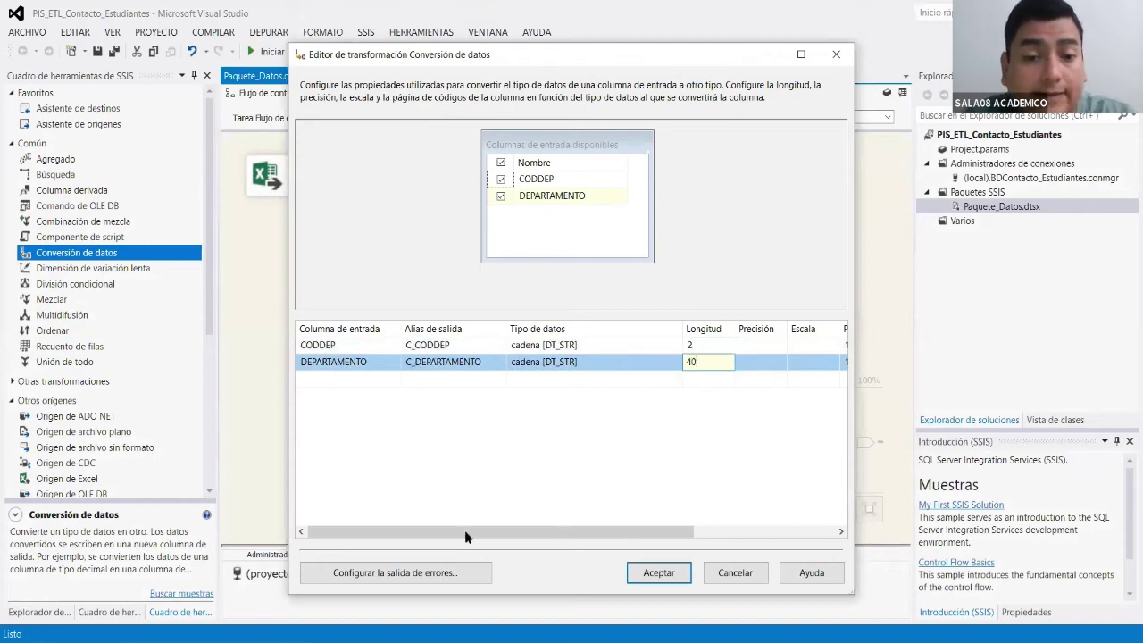
Set the error and truncation handling of C_CODDEP and C_DEPARTAMENTO to Omitir error and accept the Conversión de datos settings.
left_click(416, 576)
left_click(523, 208)
left_click(584, 227, "shift")
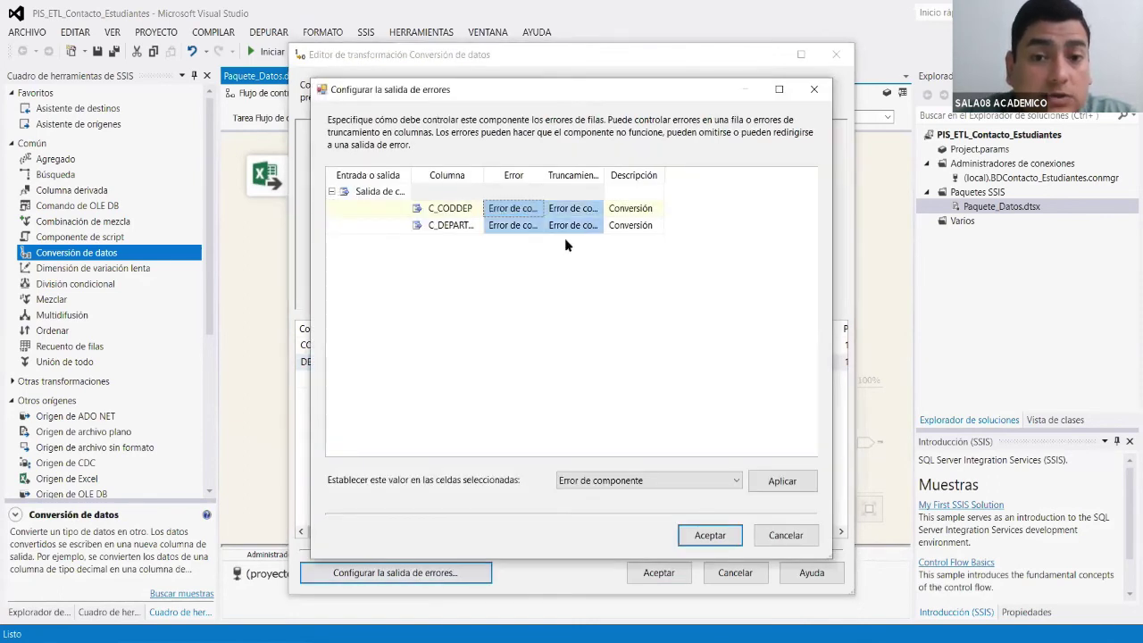
left_click(701, 486)
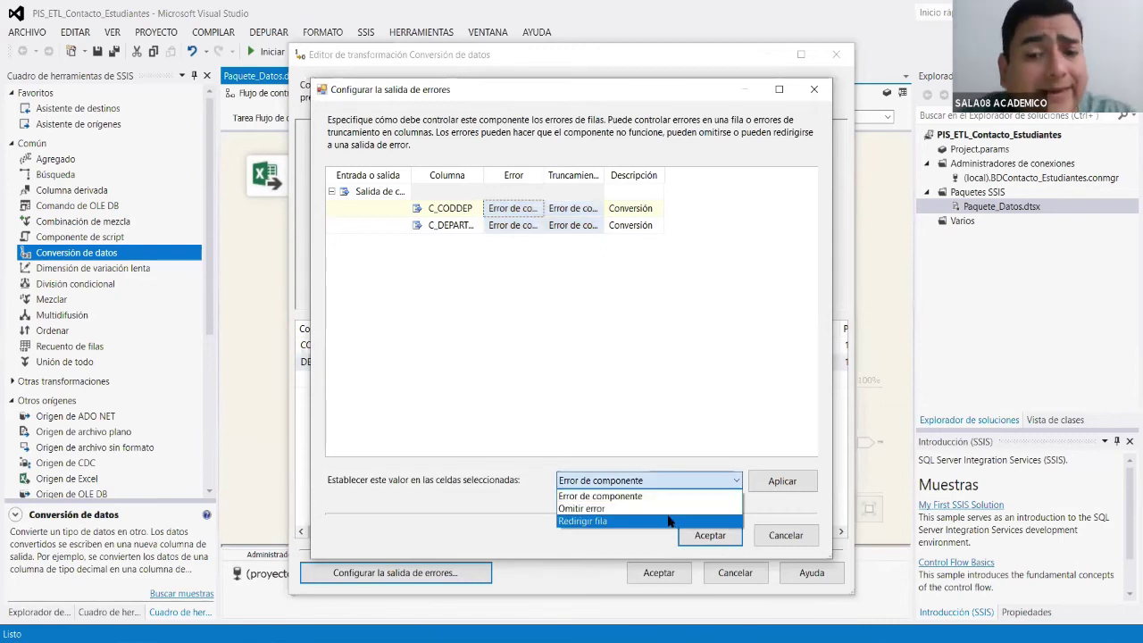
left_click(669, 516)
left_click(794, 487)
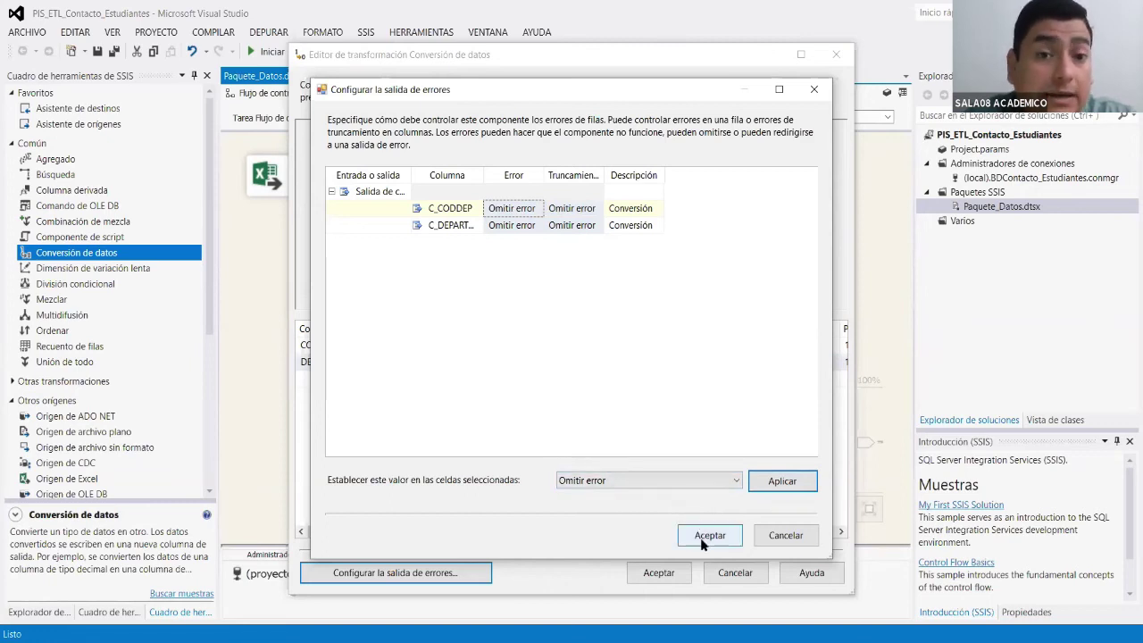
left_click(506, 176)
left_click_drag(506, 176, 522, 176)
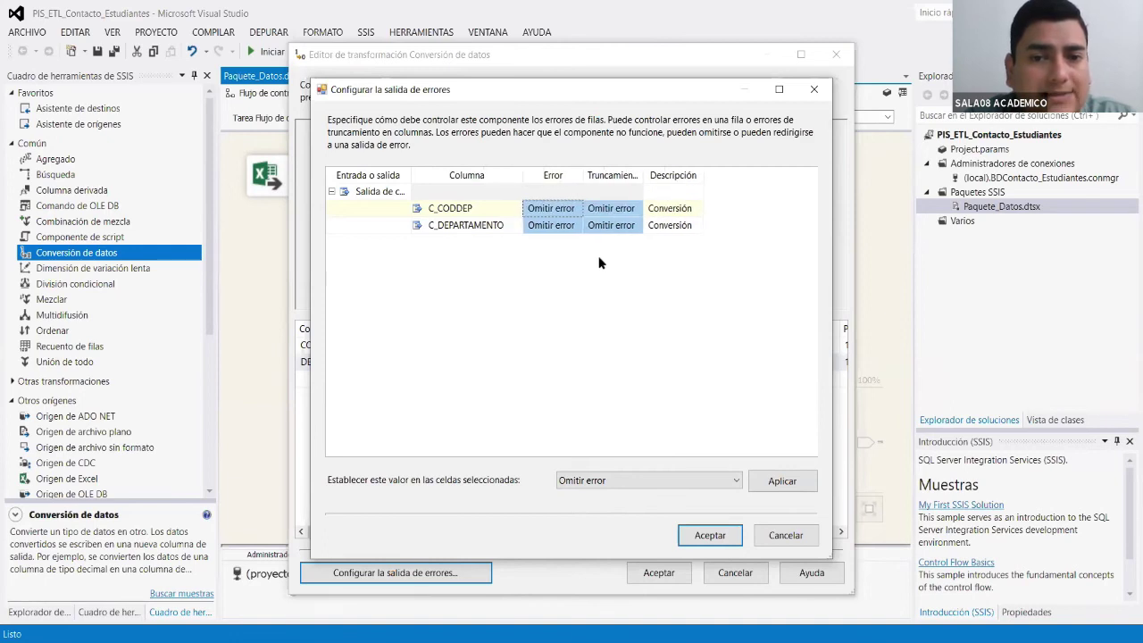
left_click(719, 538)
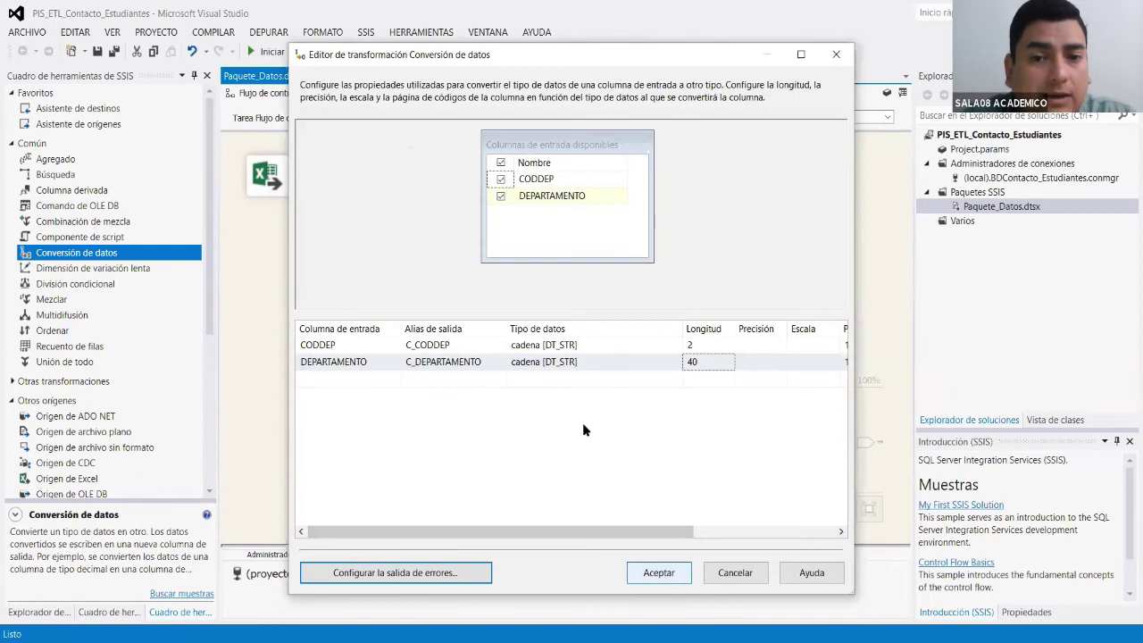
key("Return")
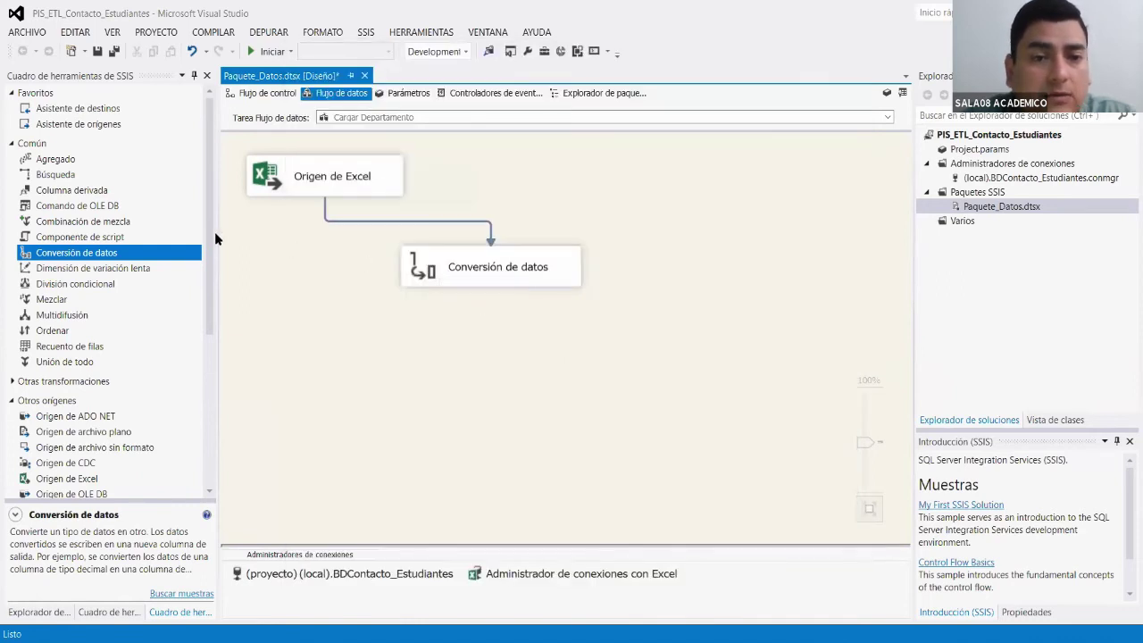
Place a Destino de OLE DB below Conversión de datos and connect the conversion's data output to it.
left_click_drag(210, 239, 205, 400)
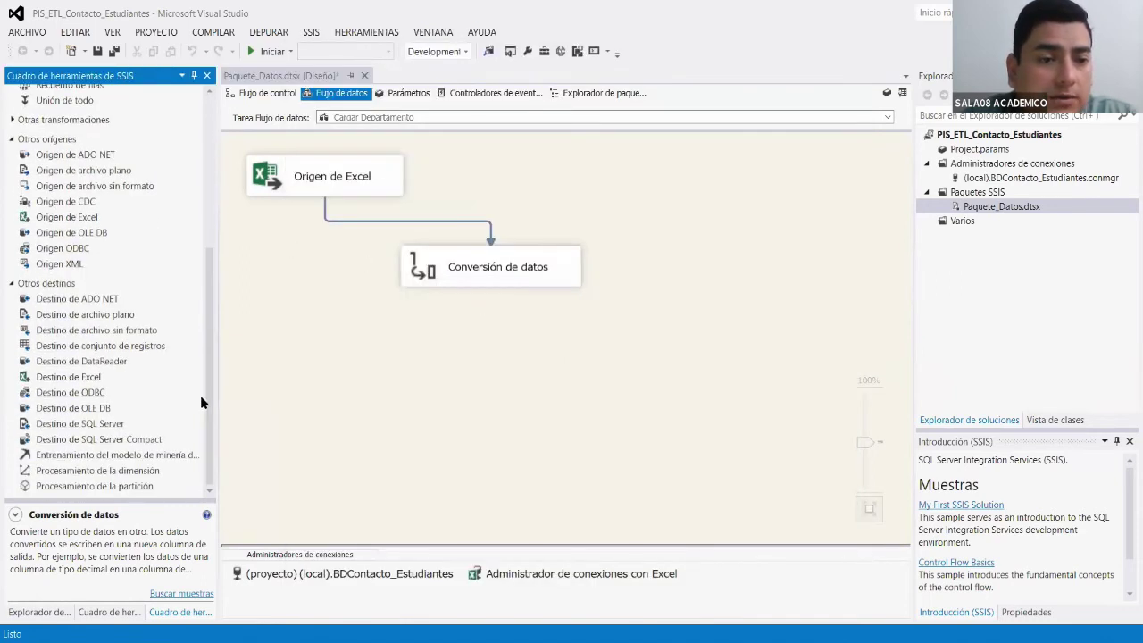
left_click(101, 408)
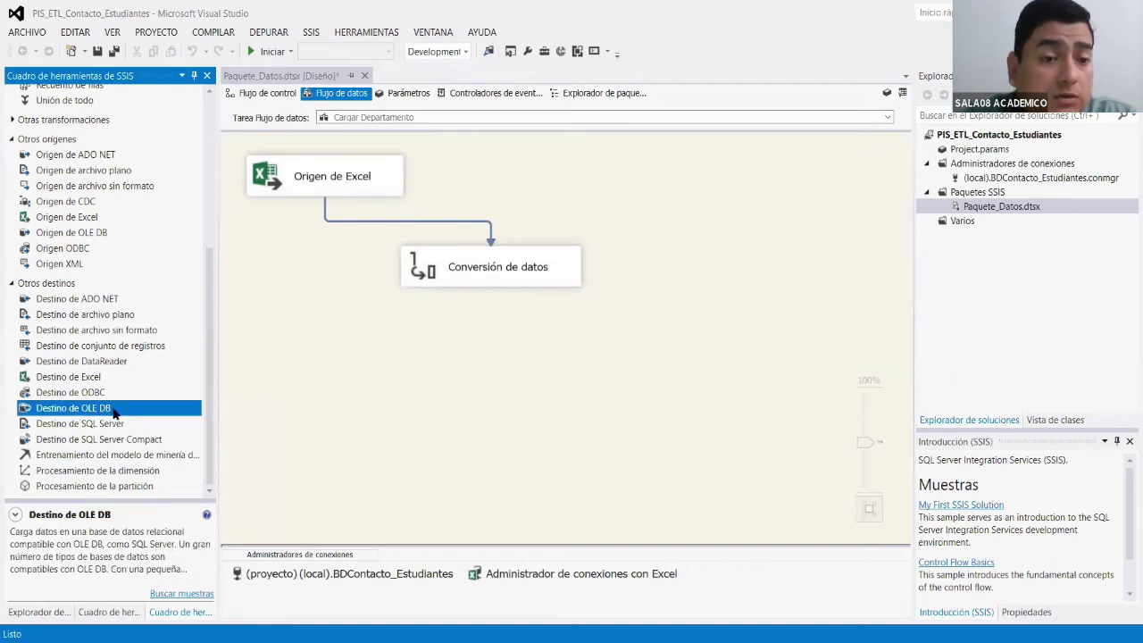
left_click(117, 426)
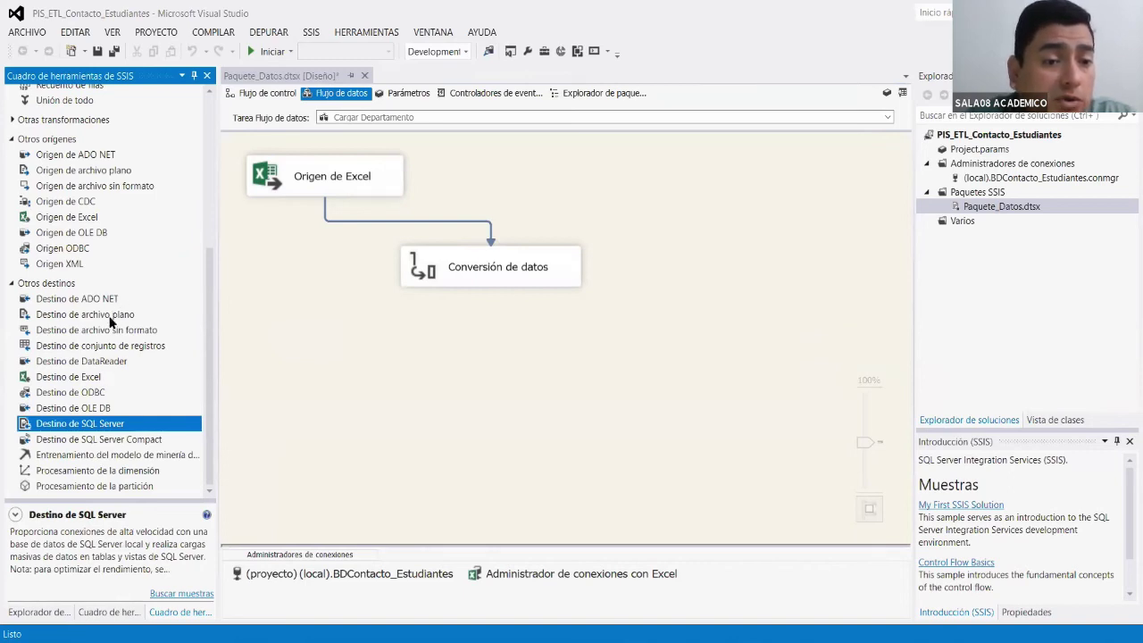
left_click(91, 408)
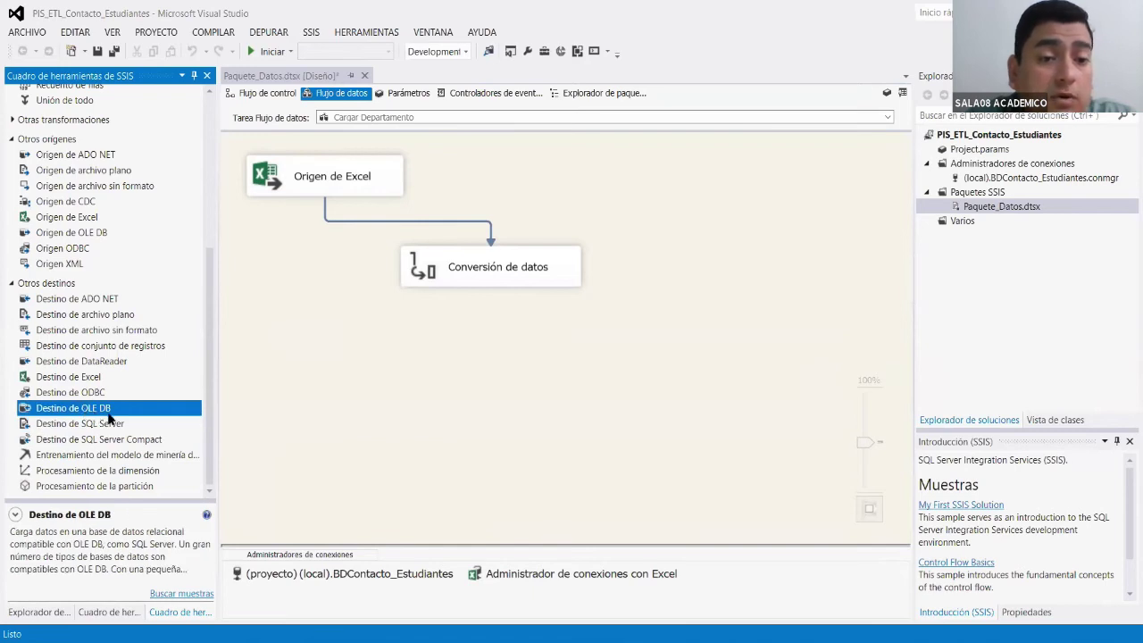
left_click_drag(106, 412, 450, 373)
left_click(505, 272)
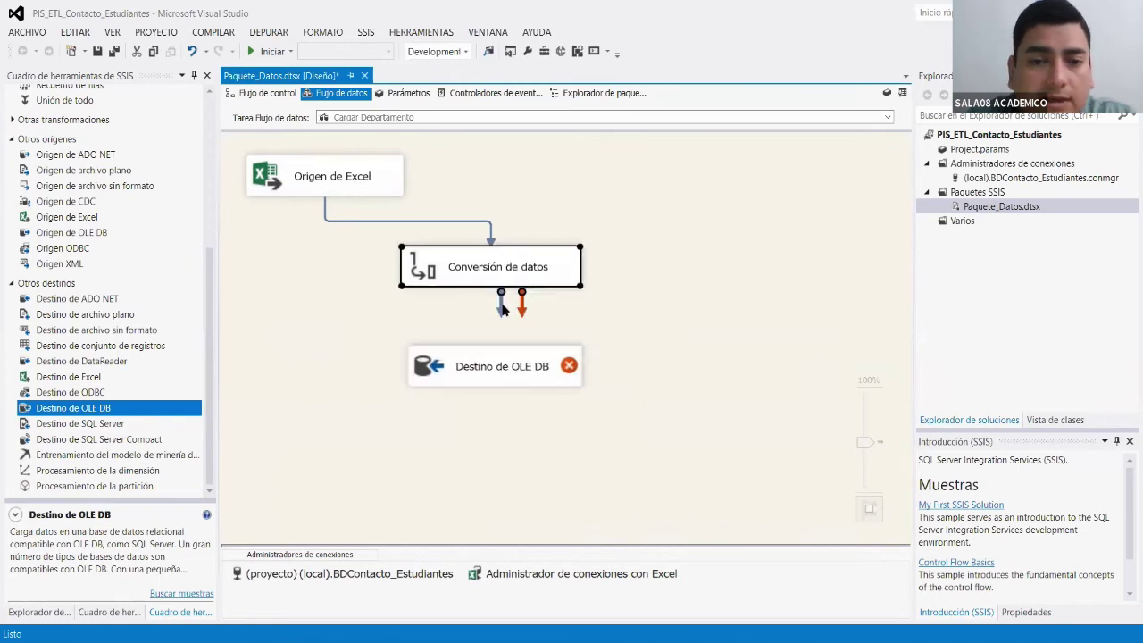
left_click_drag(500, 308, 498, 366)
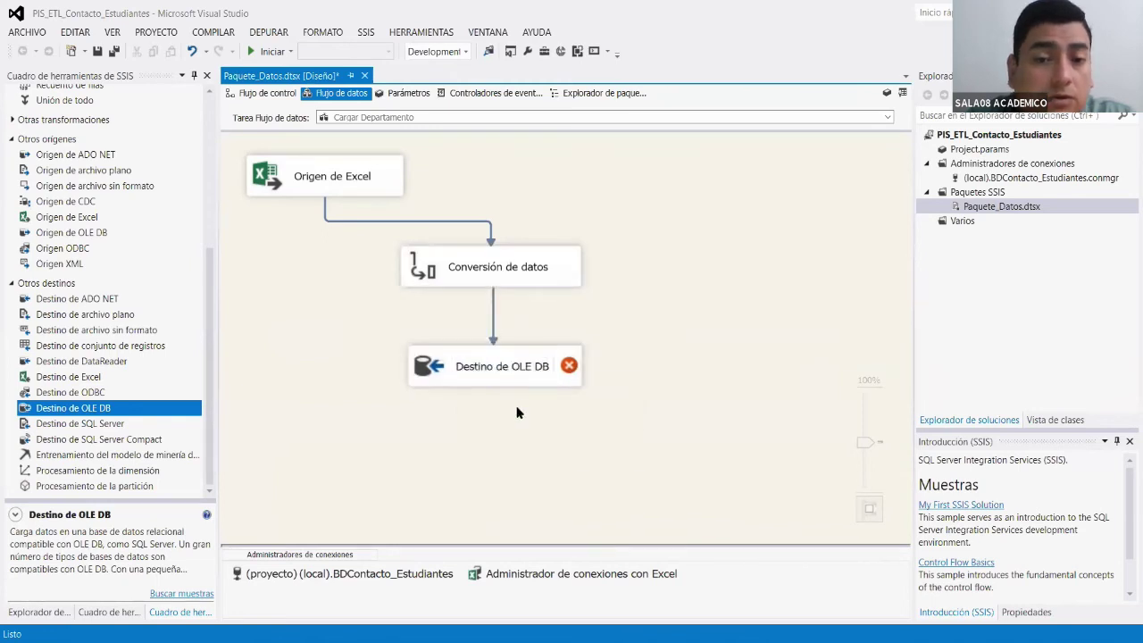
Edit Destino de OLE DB, choose [dbo].[DEPARTAMENTO] as the target table, and preview its existing data.
right_click(538, 373)
left_click(585, 384)
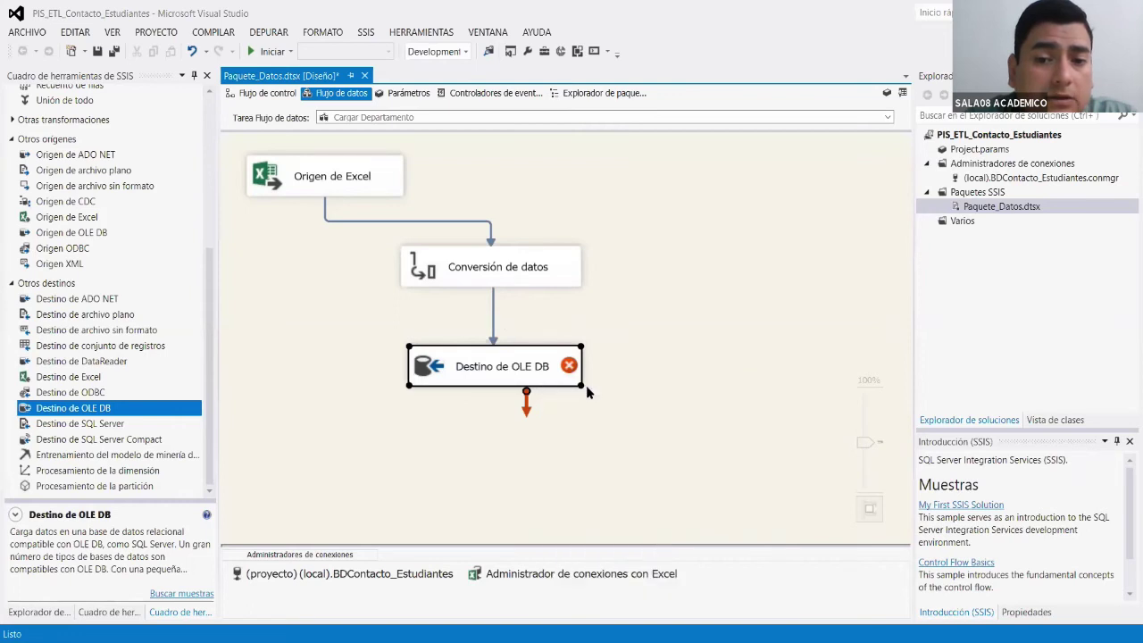
left_click(738, 319)
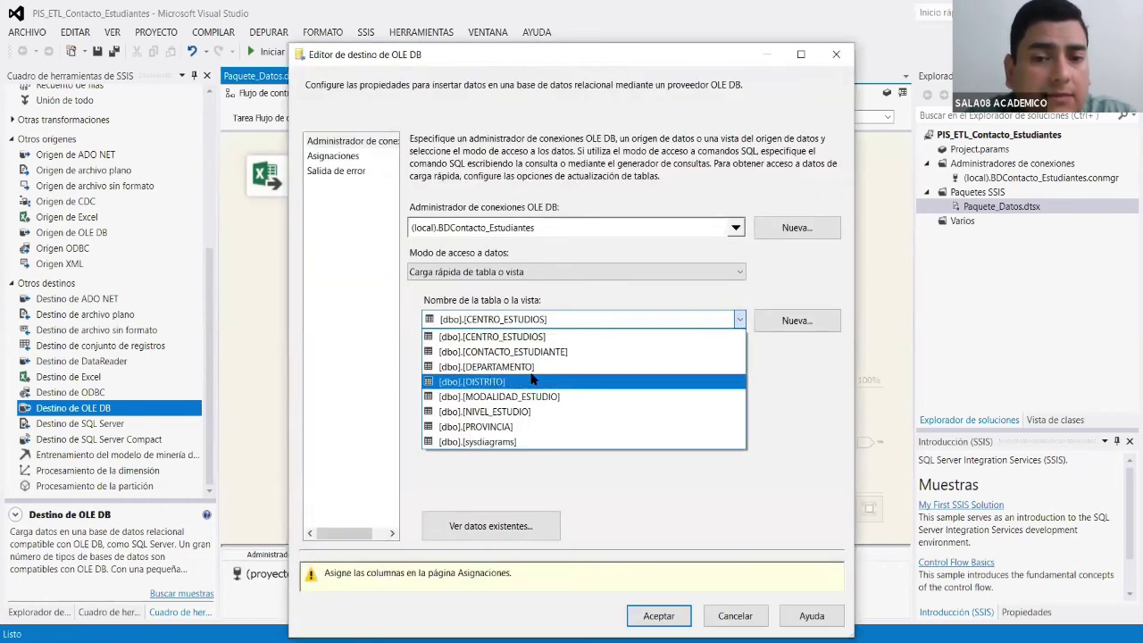
left_click(527, 375)
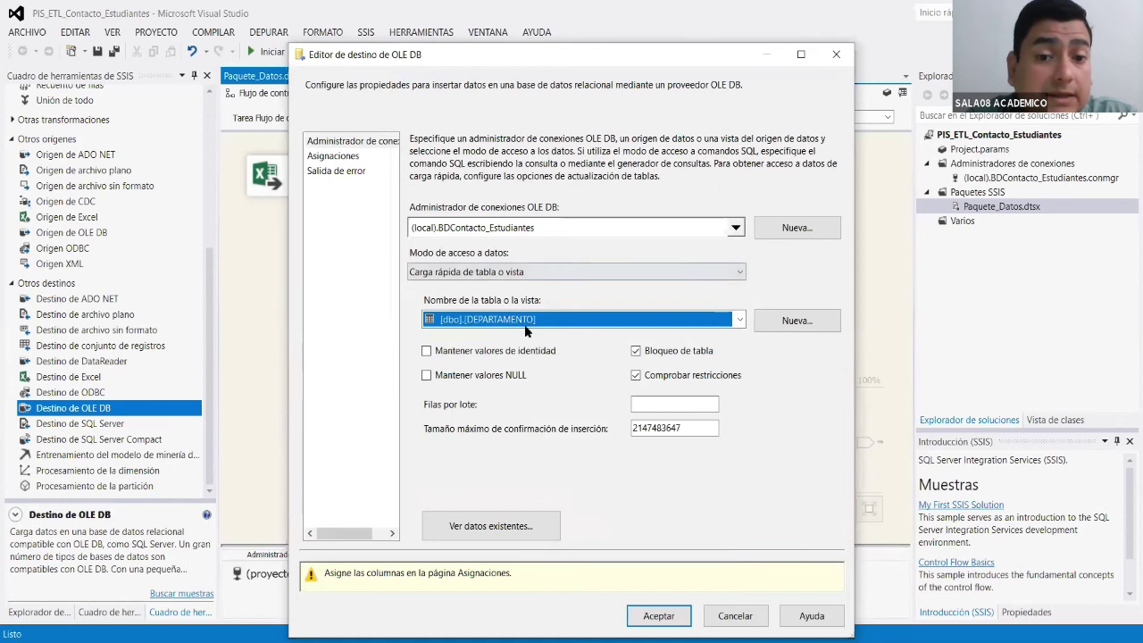
left_click(536, 523)
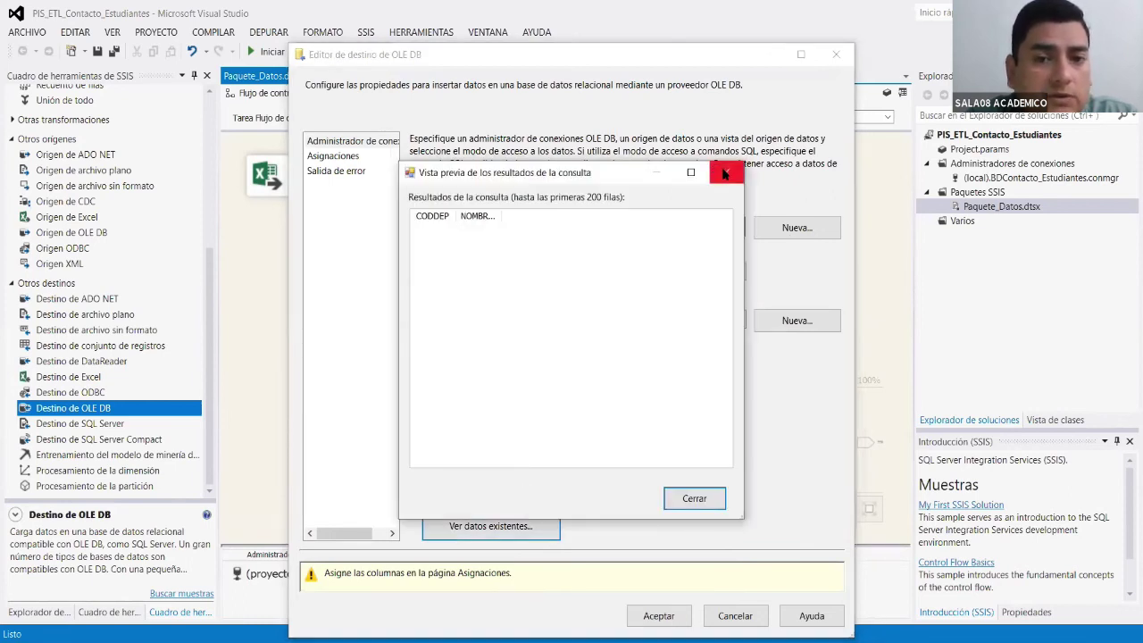
left_click(725, 173)
Close the preview and map C_CODDEP to CODDEP and C_DEPARTAMENTO to NOMBRE_DEP in the destination's column assignments.
left_click(345, 157)
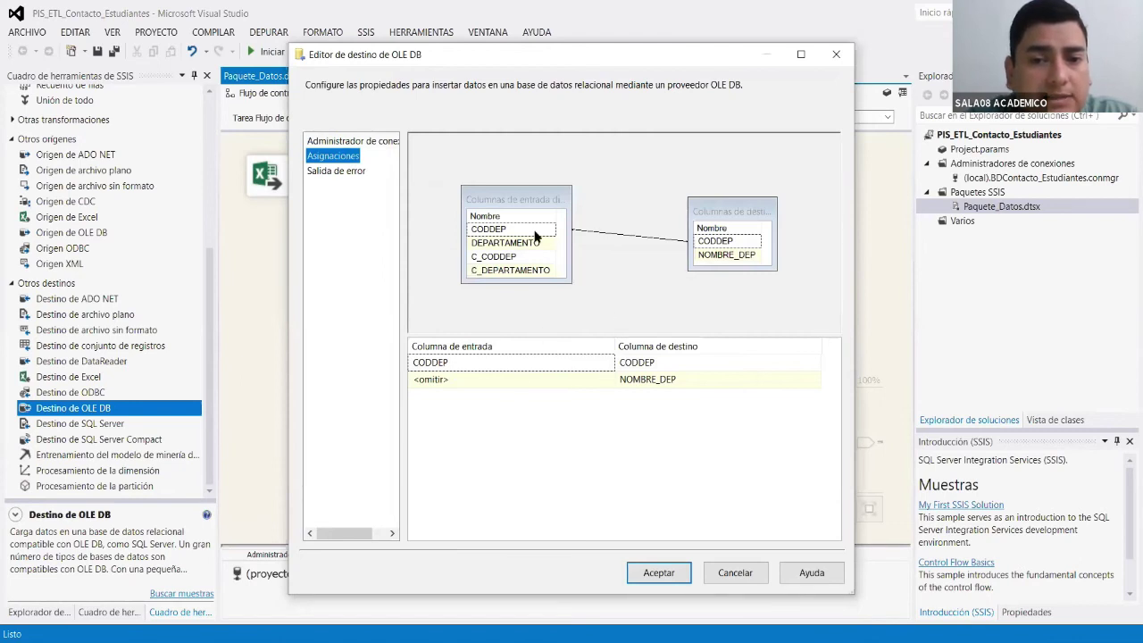
left_click(607, 362)
left_click(608, 363)
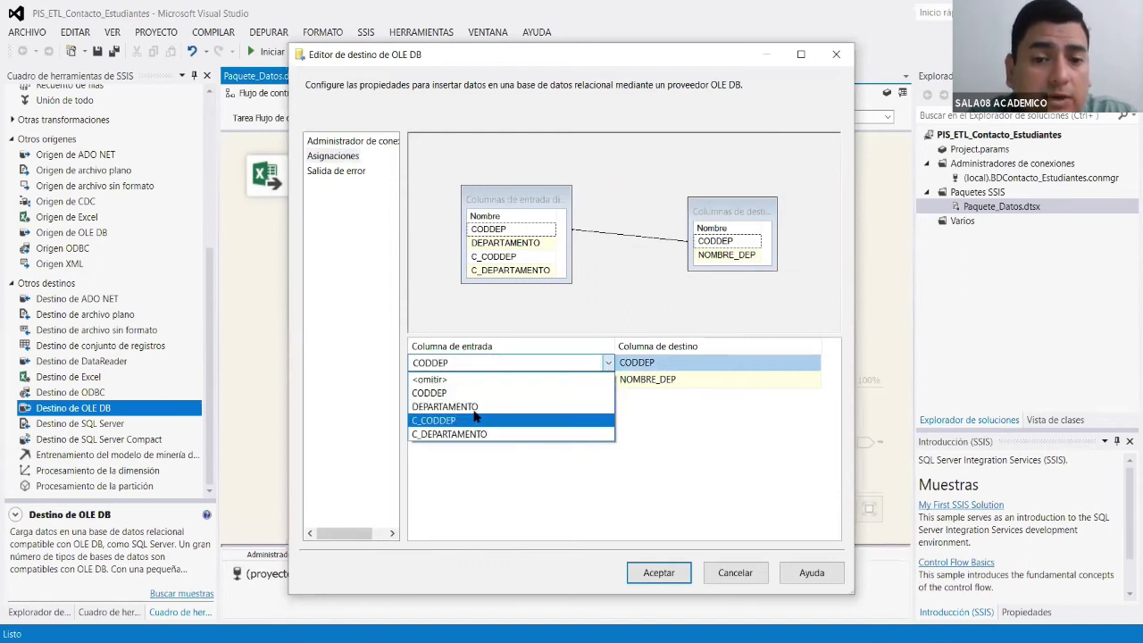
left_click(479, 419)
left_click(452, 381)
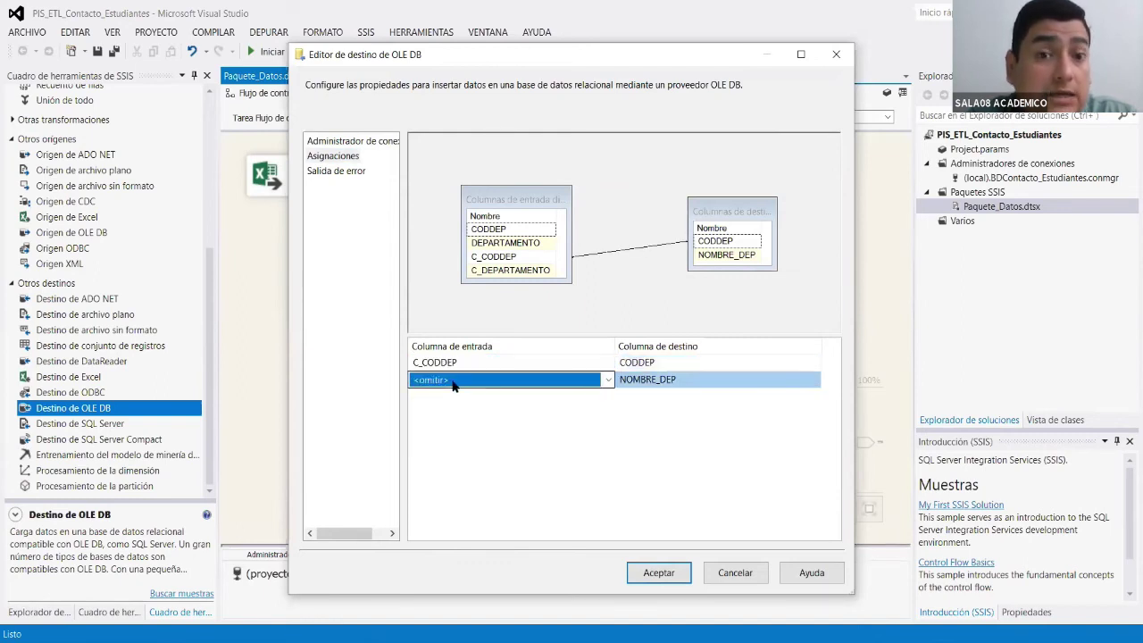
left_click(452, 382)
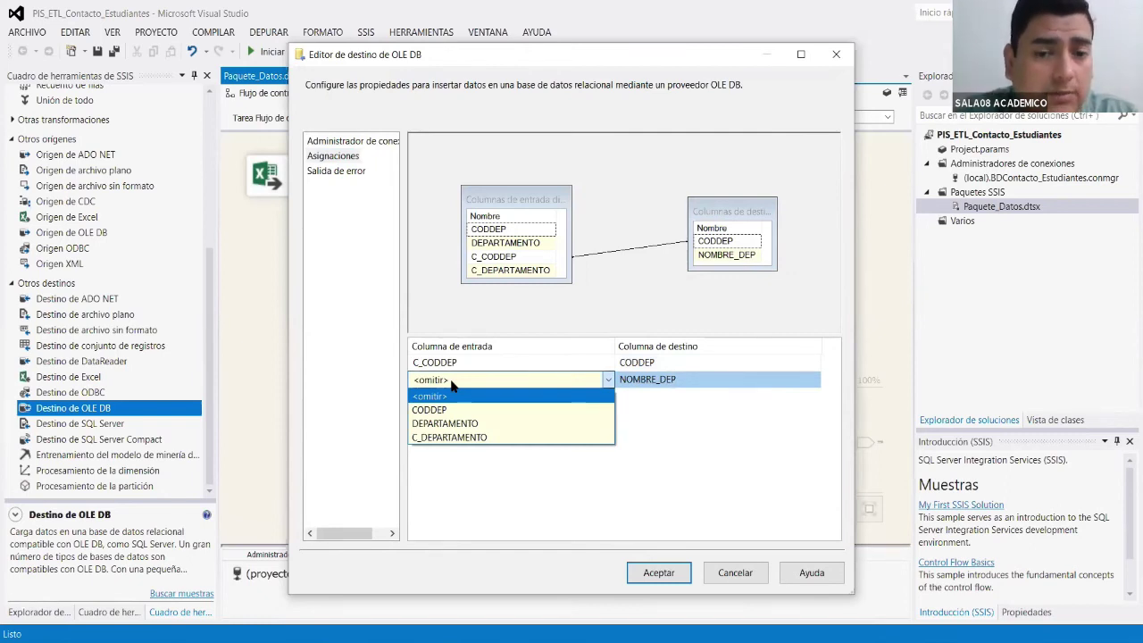
left_click(469, 437)
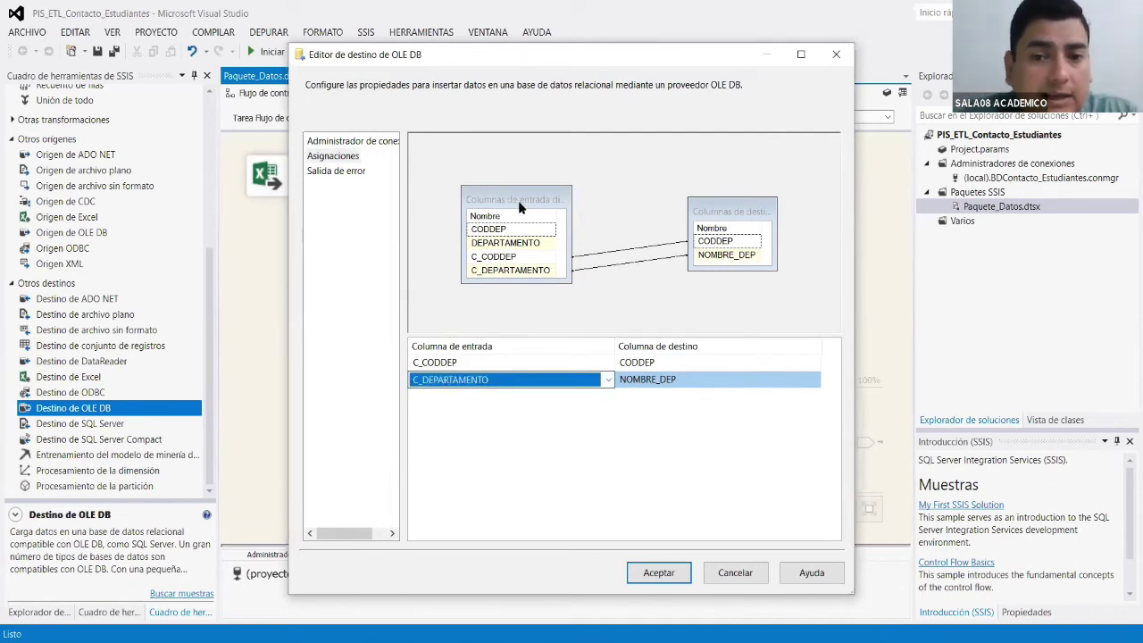
left_click_drag(518, 199, 501, 181)
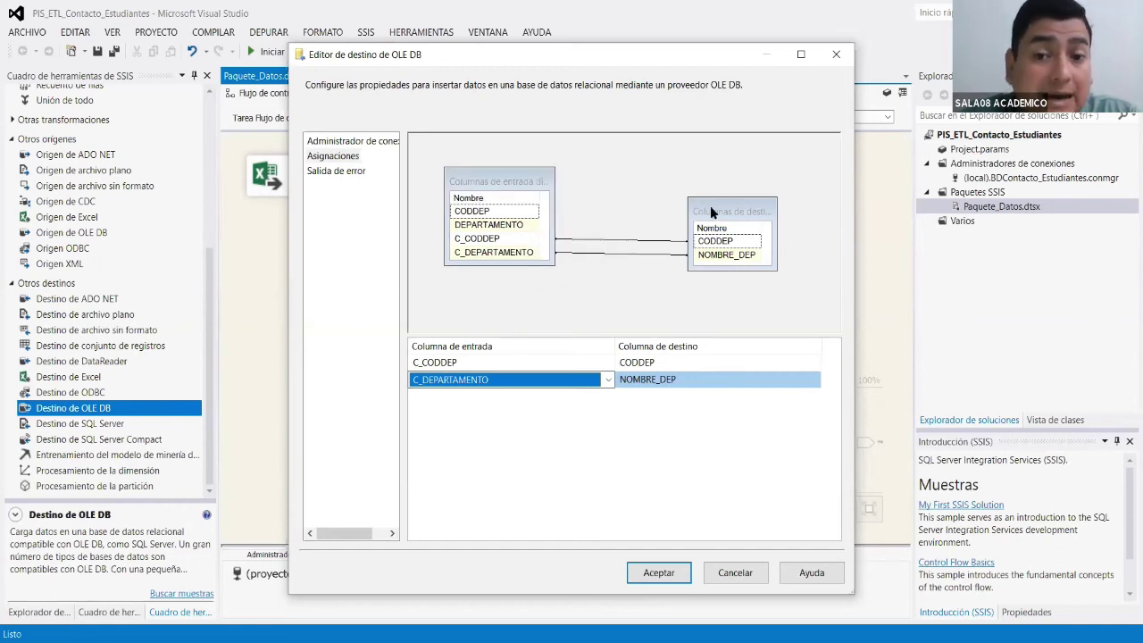
left_click_drag(711, 211, 696, 208)
Set the destination's insert error handling to Omitir error and accept the Destino de OLE DB settings.
left_click(336, 171)
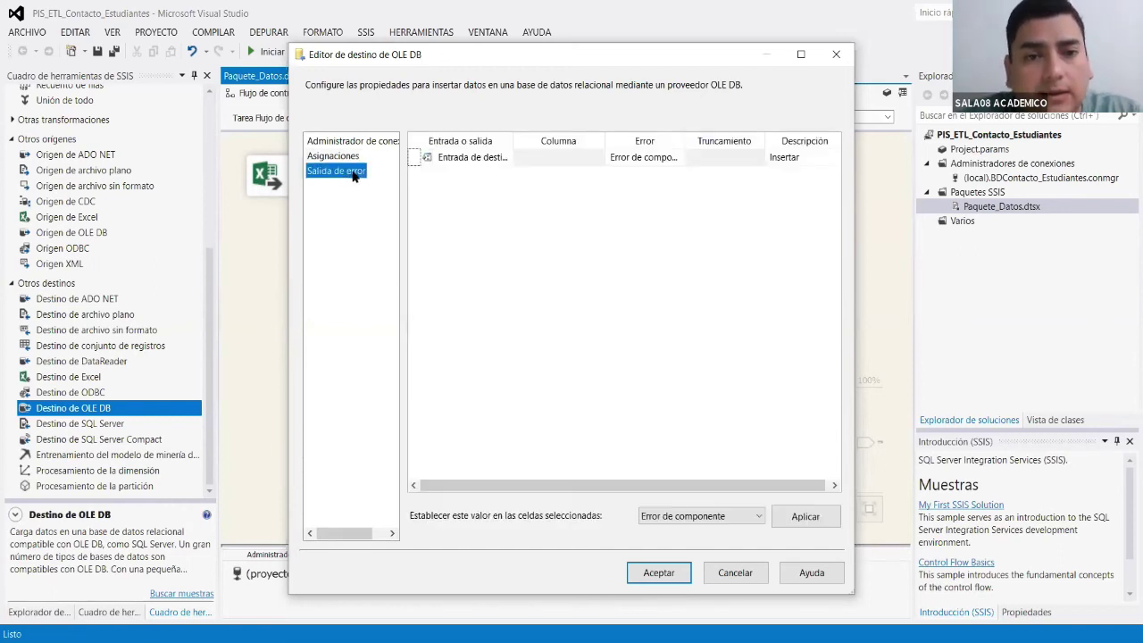
left_click(674, 161)
left_click(727, 516)
left_click(700, 544)
left_click(802, 516)
left_click(658, 573)
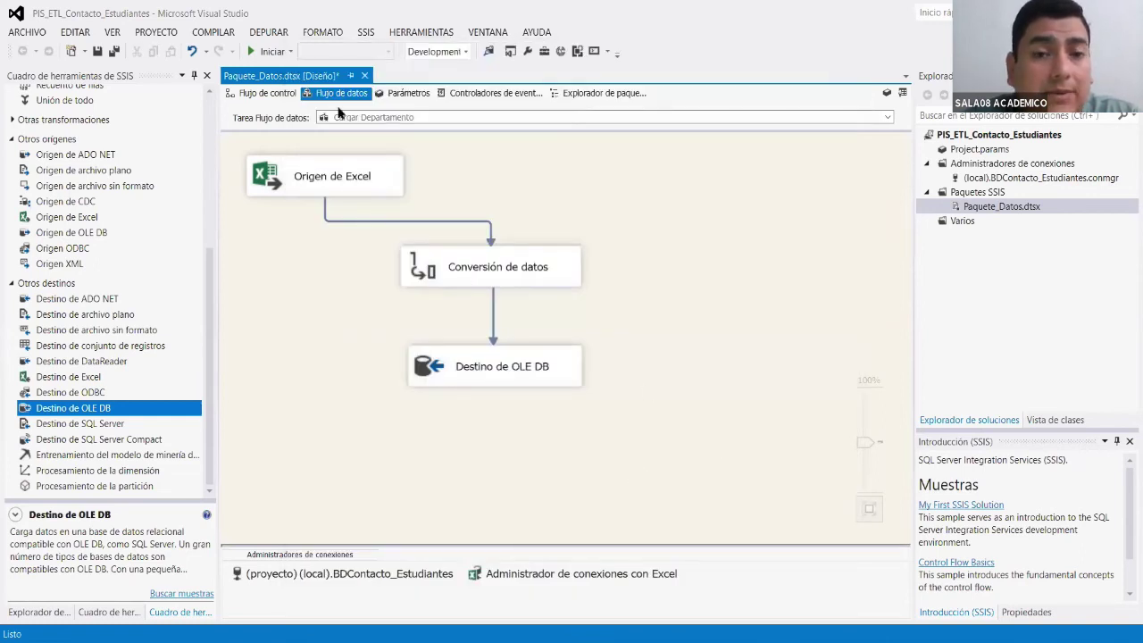
Run the package and switch to SQL Server Management Studio to query all rows of DEPARTAMENTO and review the loaded data.
left_click(260, 52)
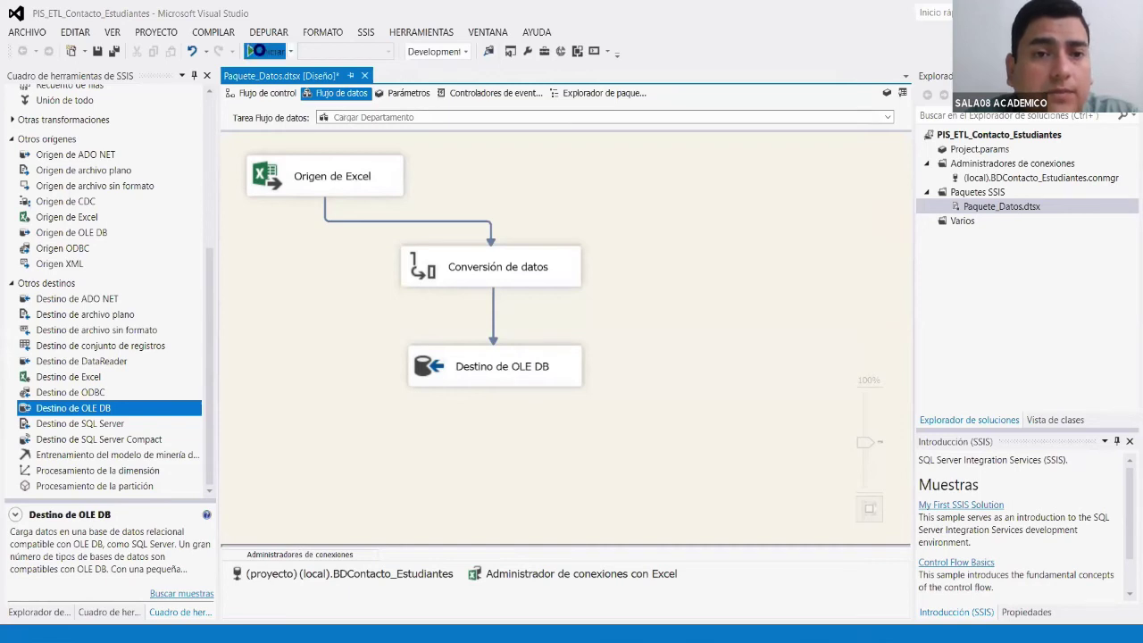
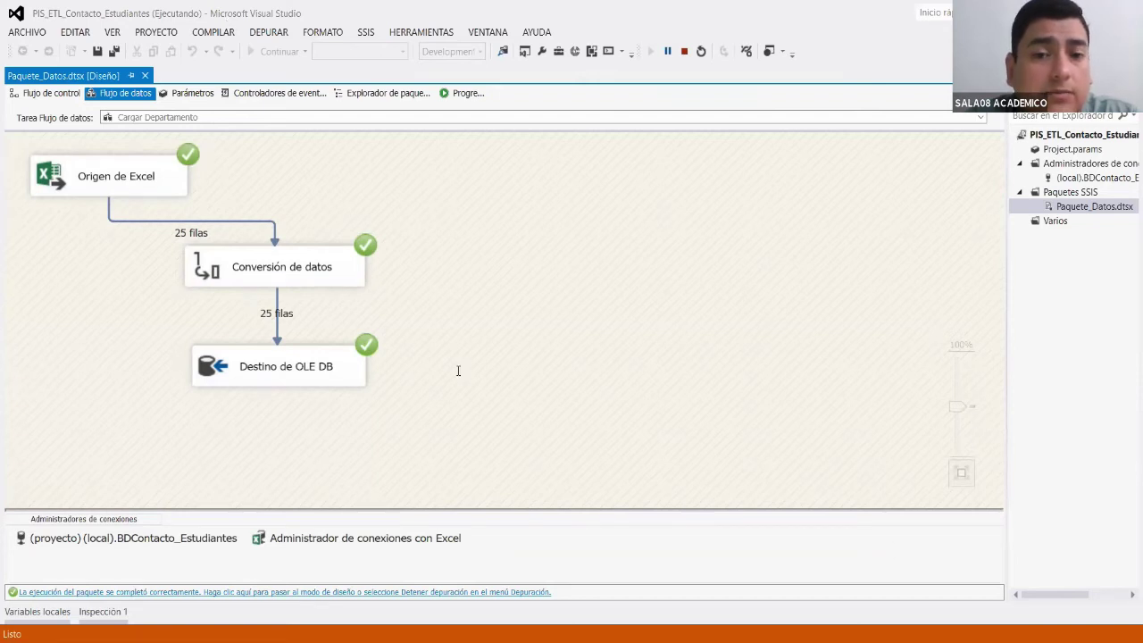
key("alt+Tab")
left_click_drag(497, 240, 295, 240)
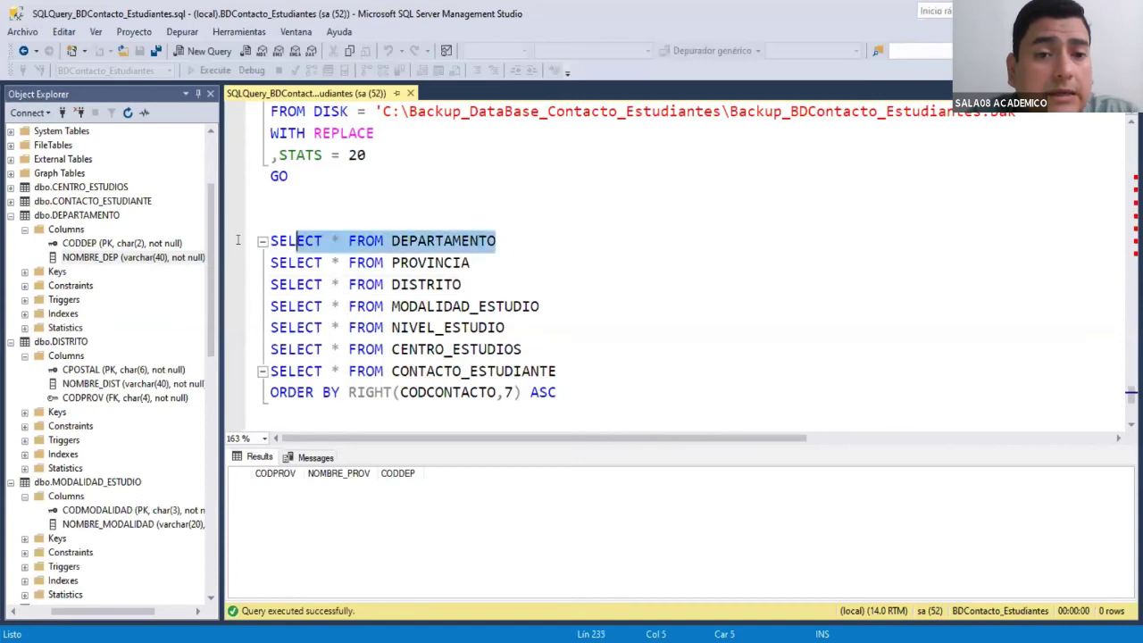
left_click_drag(231, 268, 229, 264)
left_click(192, 71)
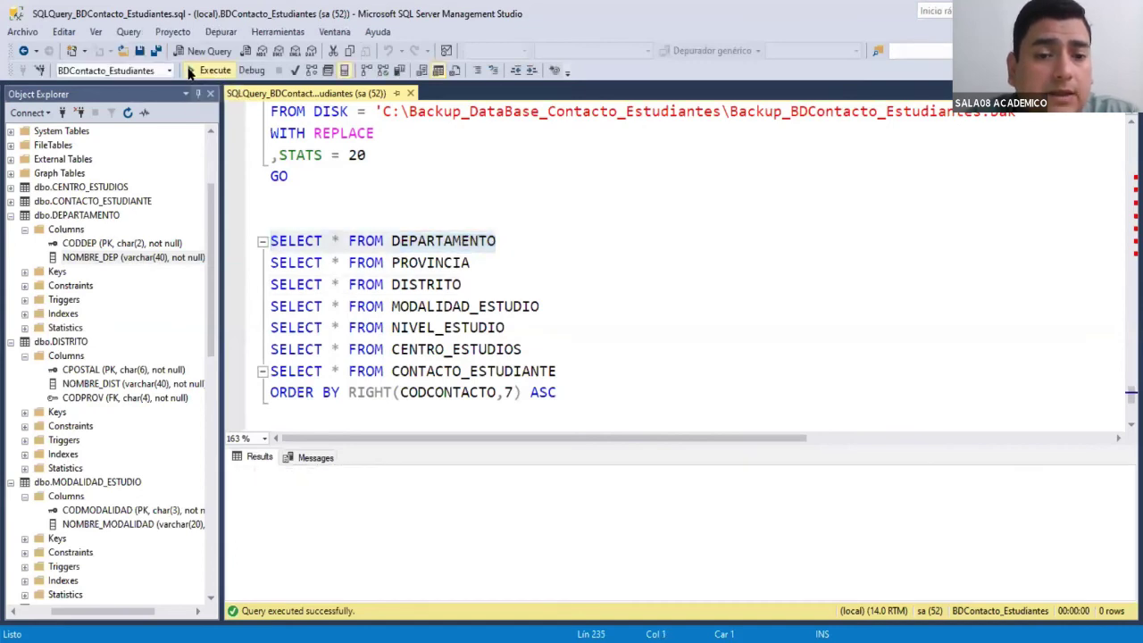
left_click(353, 546)
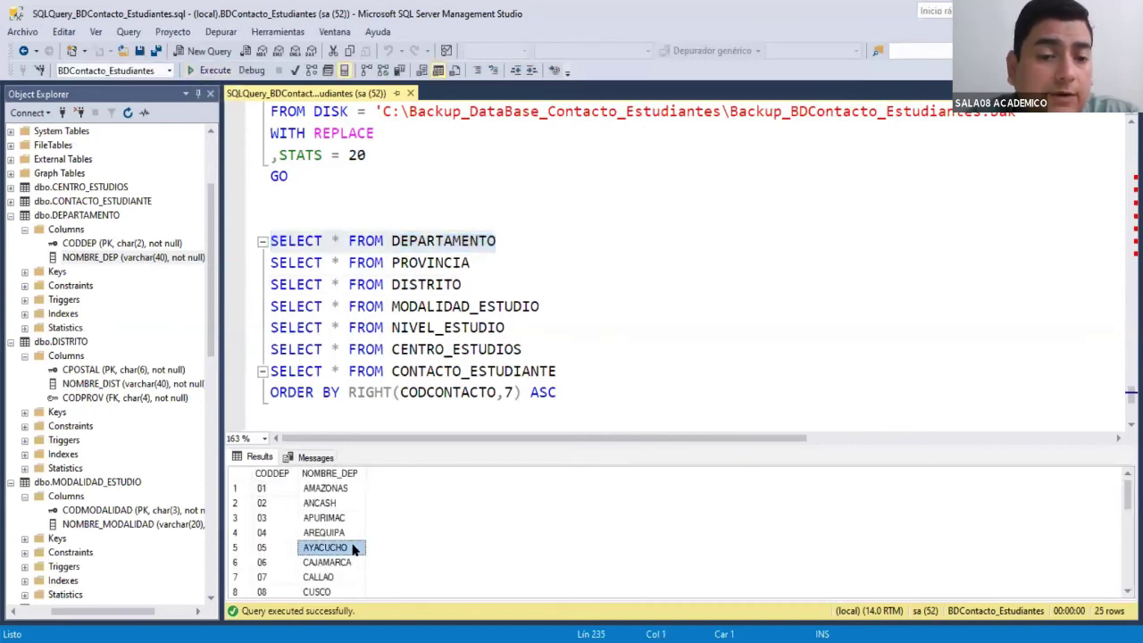
scroll(353, 549, "down", 6)
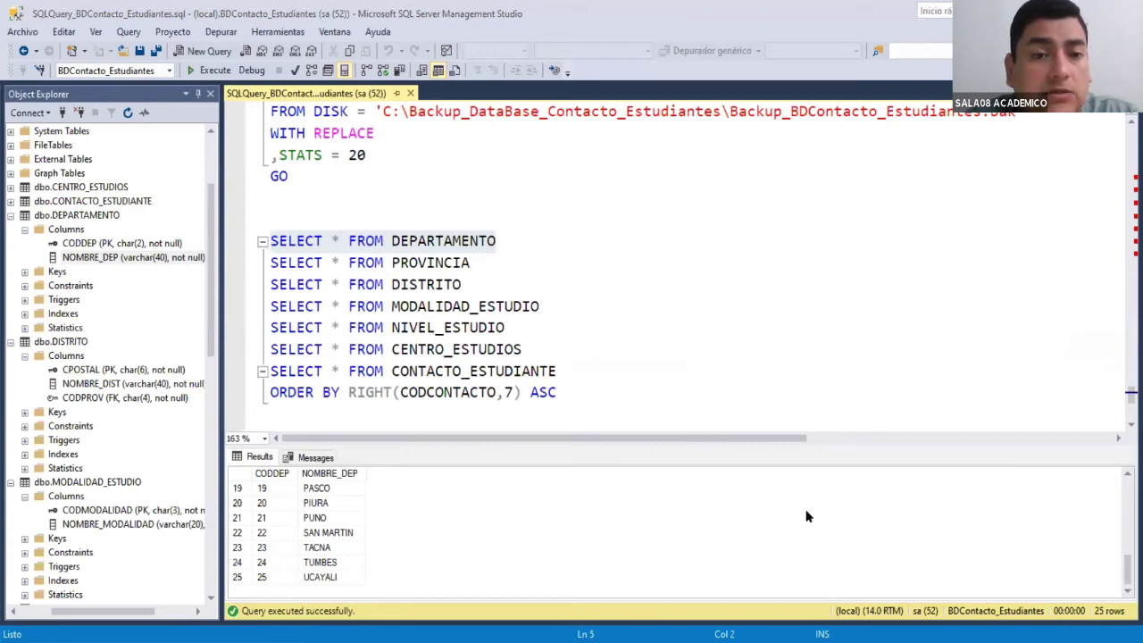
Return to Visual Studio, stop the debugging run, and open the Cargar Provincia data flow.
key("alt+Tab")
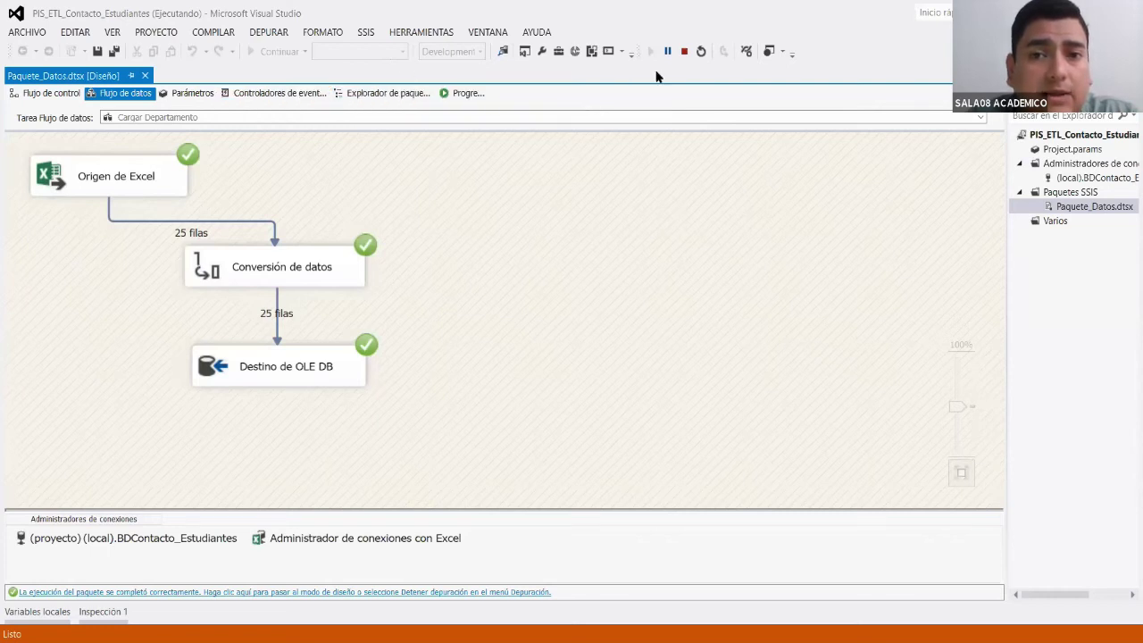
left_click(684, 50)
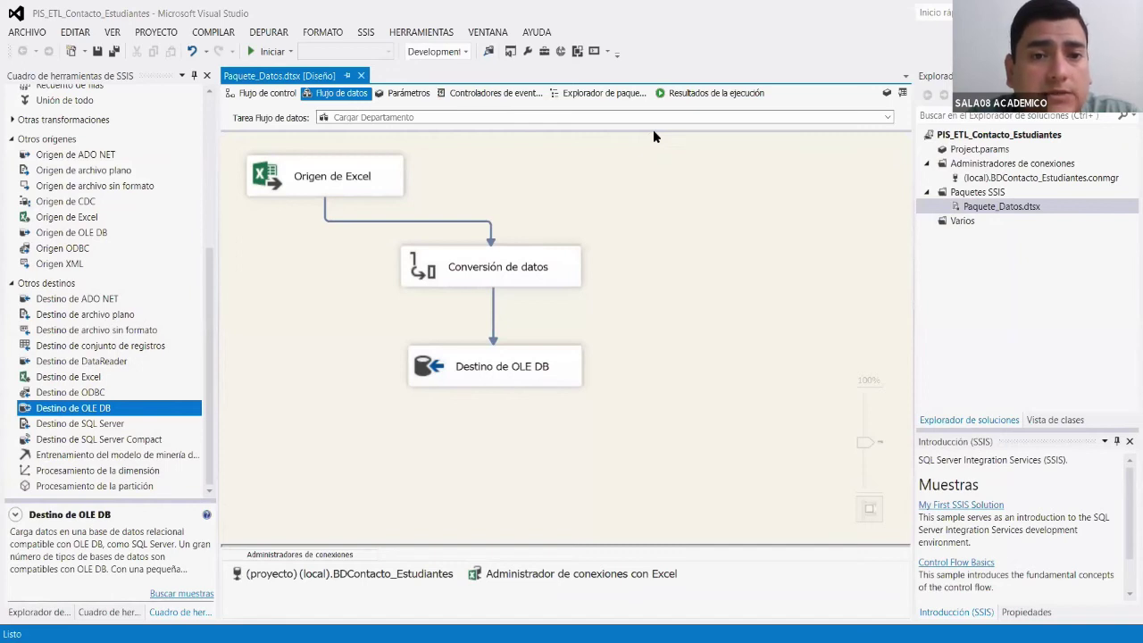
left_click(267, 93)
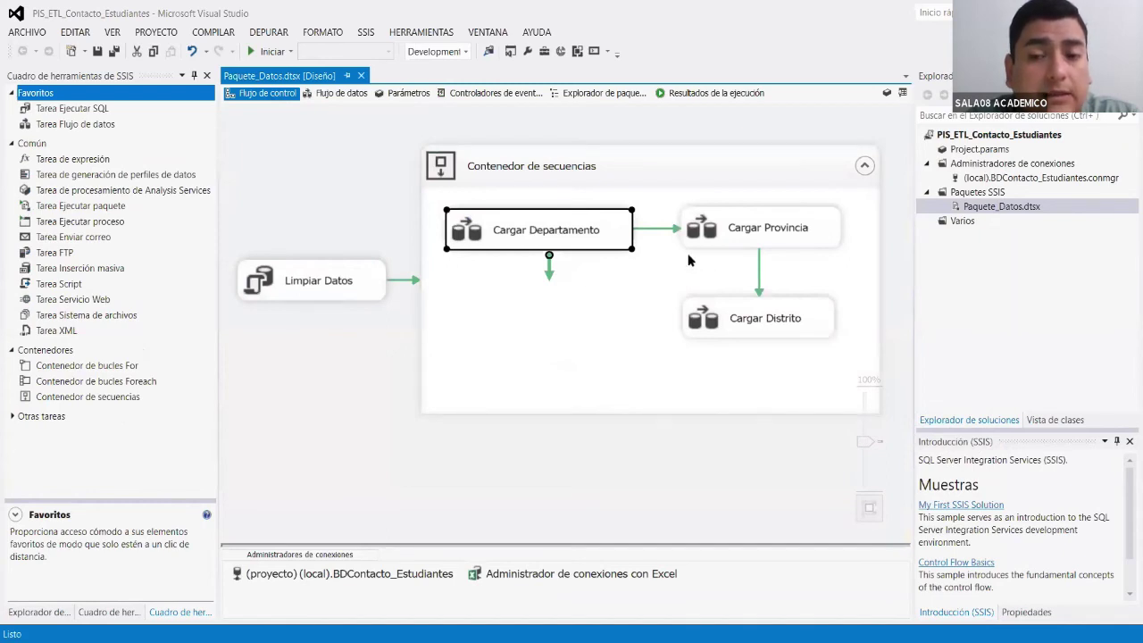
left_click(823, 242)
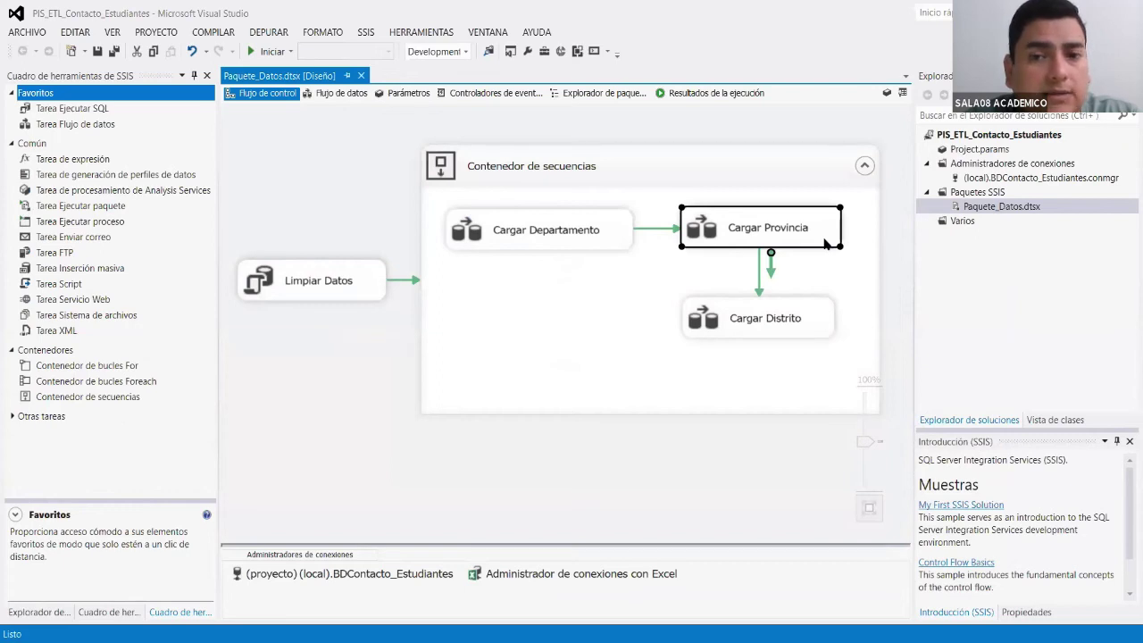
double_click(826, 242)
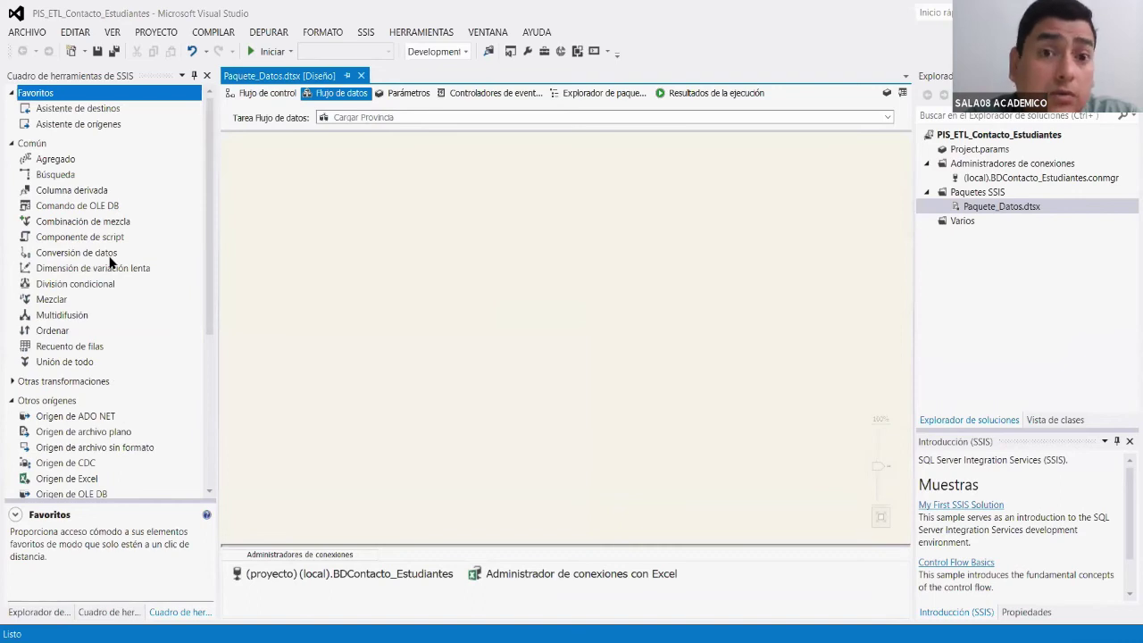
Place an Origen de Excel in the Cargar Provincia data flow and select PROVINCIA$ as its Excel sheet.
scroll(110, 259, "down", 6)
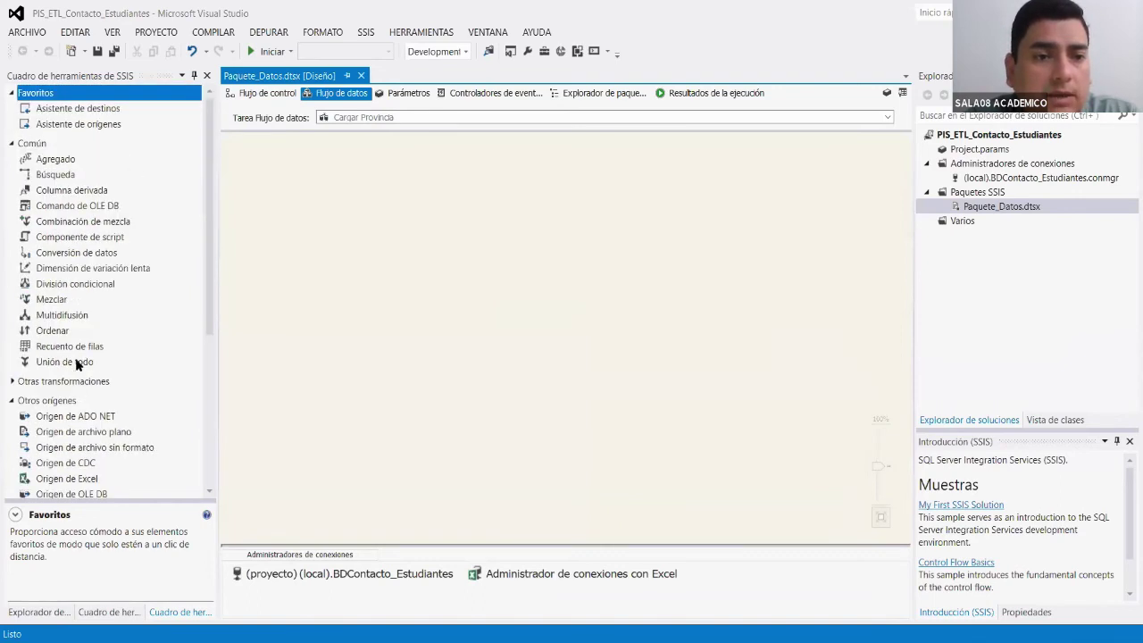
left_click_drag(84, 478, 299, 166)
right_click(299, 166)
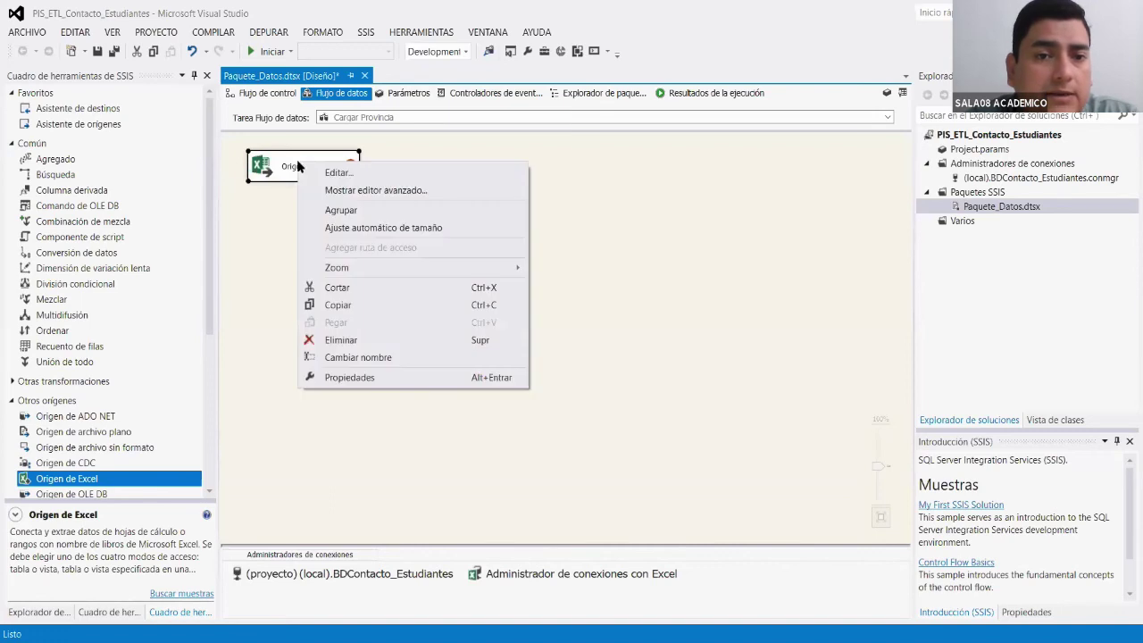
left_click(331, 179)
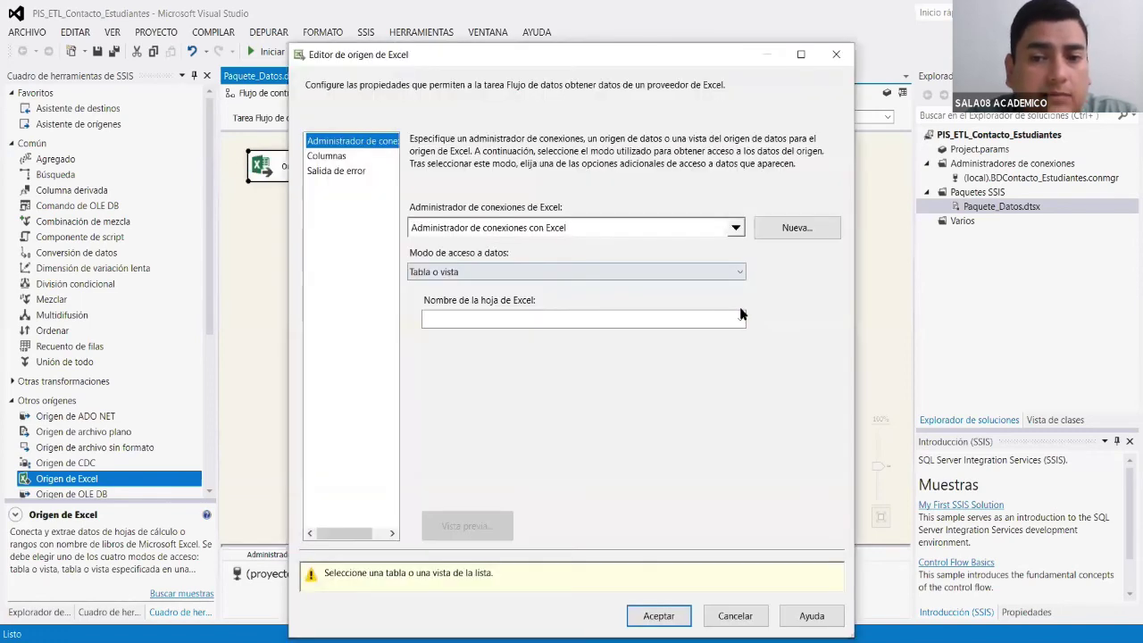
left_click(740, 318)
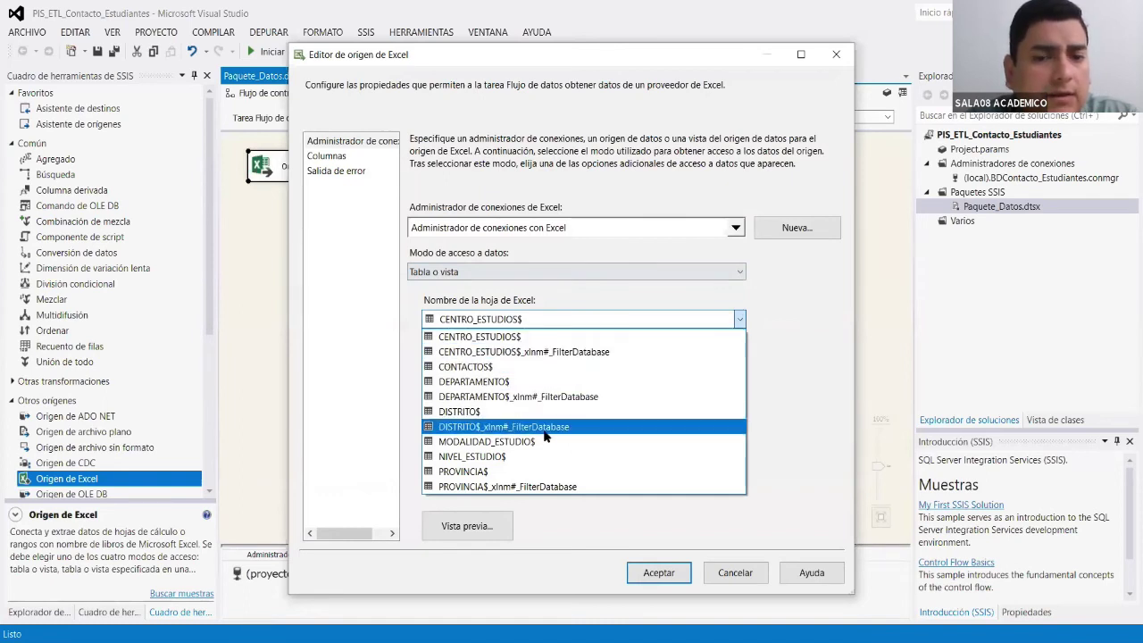
left_click(514, 471)
Preview the PROVINCIA$ sheet, widening the CODPROV, PROVINCIA and DEPARTAMENTO columns to read their contents.
left_click(492, 528)
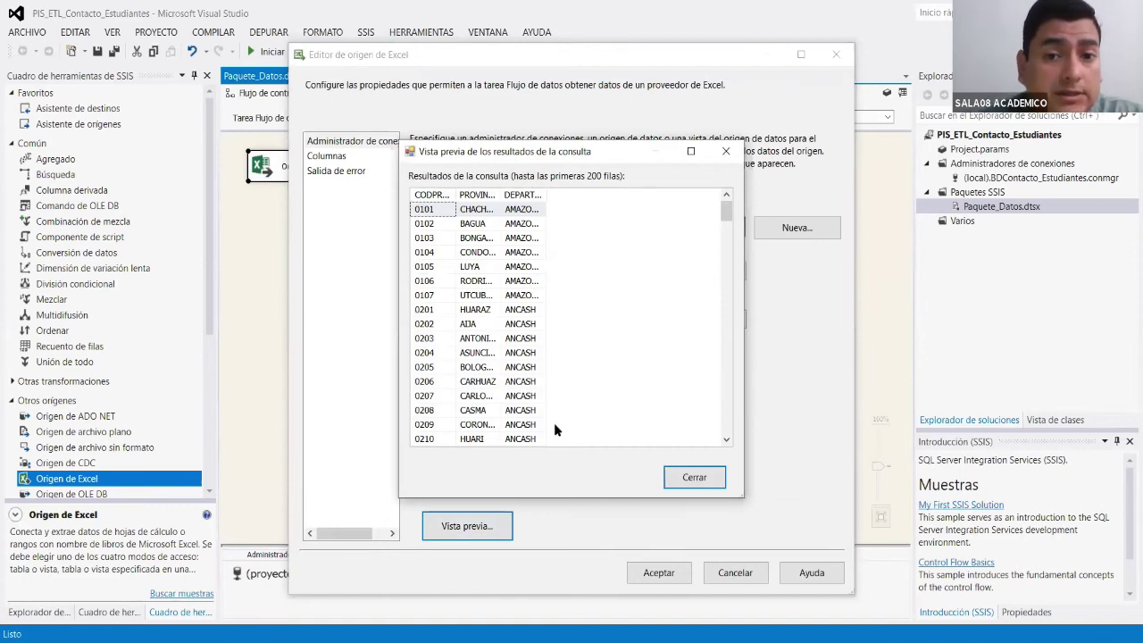
left_click_drag(497, 194, 645, 195)
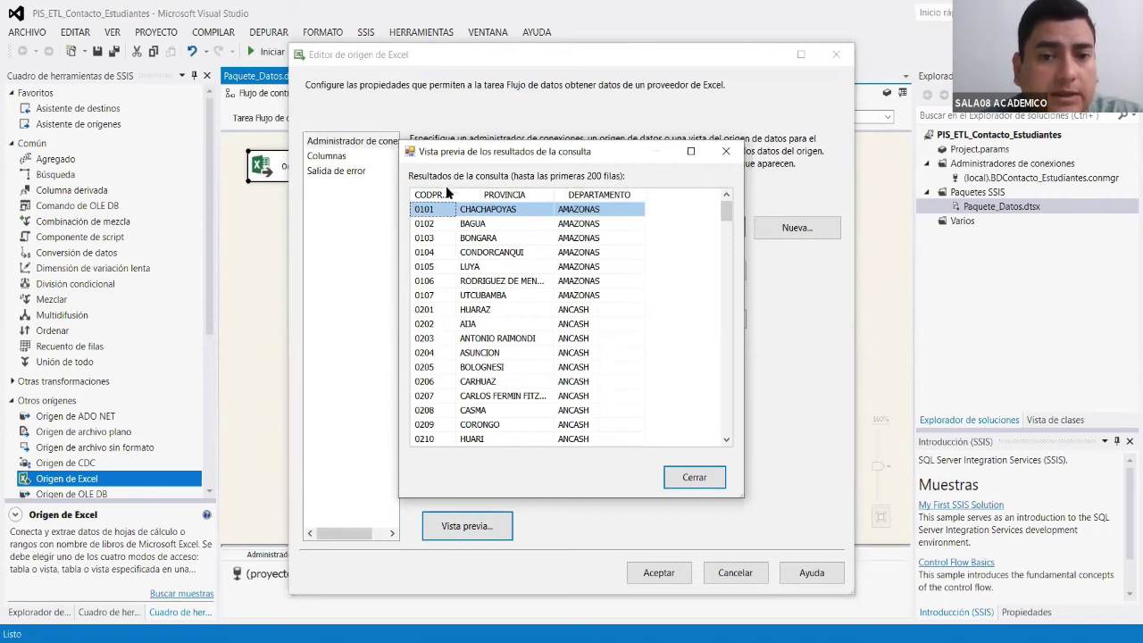
left_click_drag(456, 194, 482, 193)
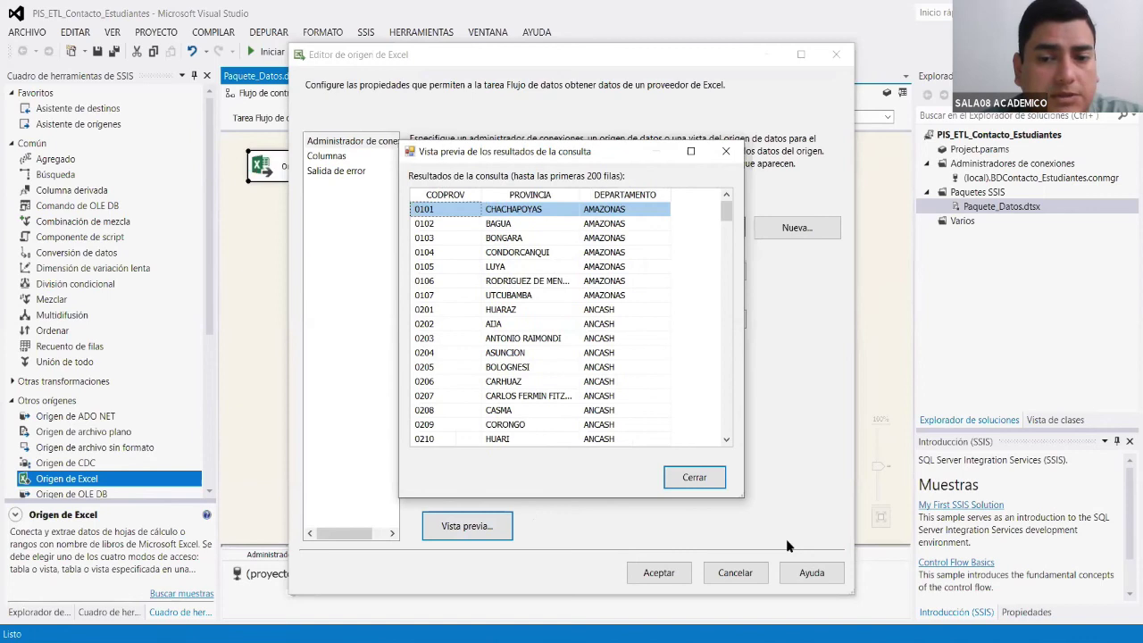
left_click(714, 482)
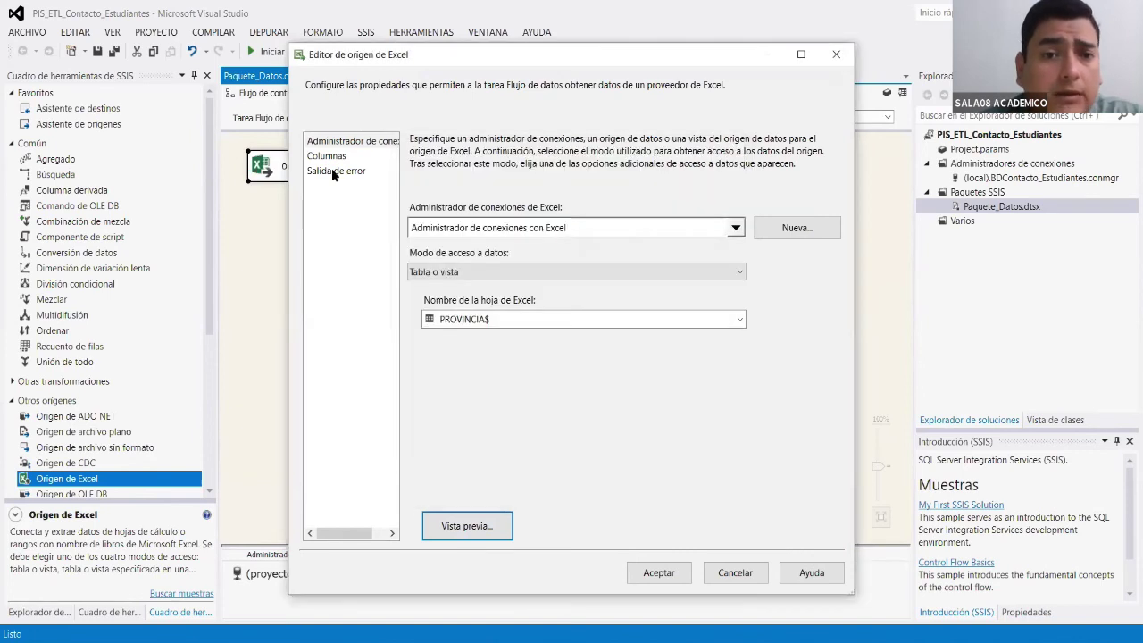
Check the source columns, set error and truncation handling of CODPROV, PROVINCIA and DEPARTAMENTO to Omitir error, and accept the Origen de Excel settings.
left_click(330, 156)
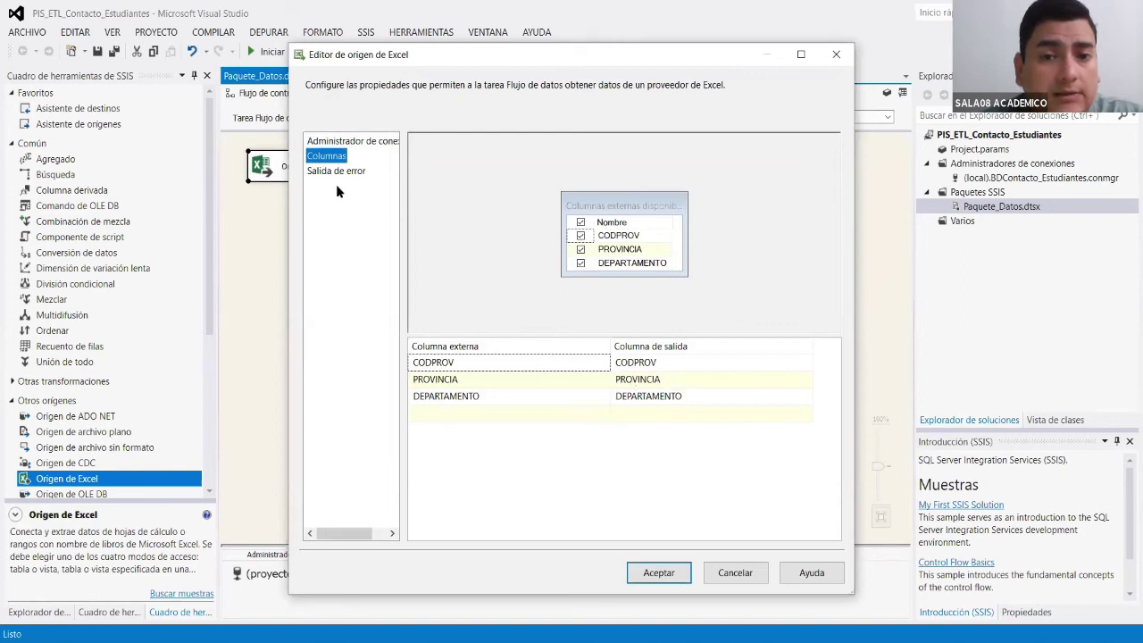
left_click(662, 178)
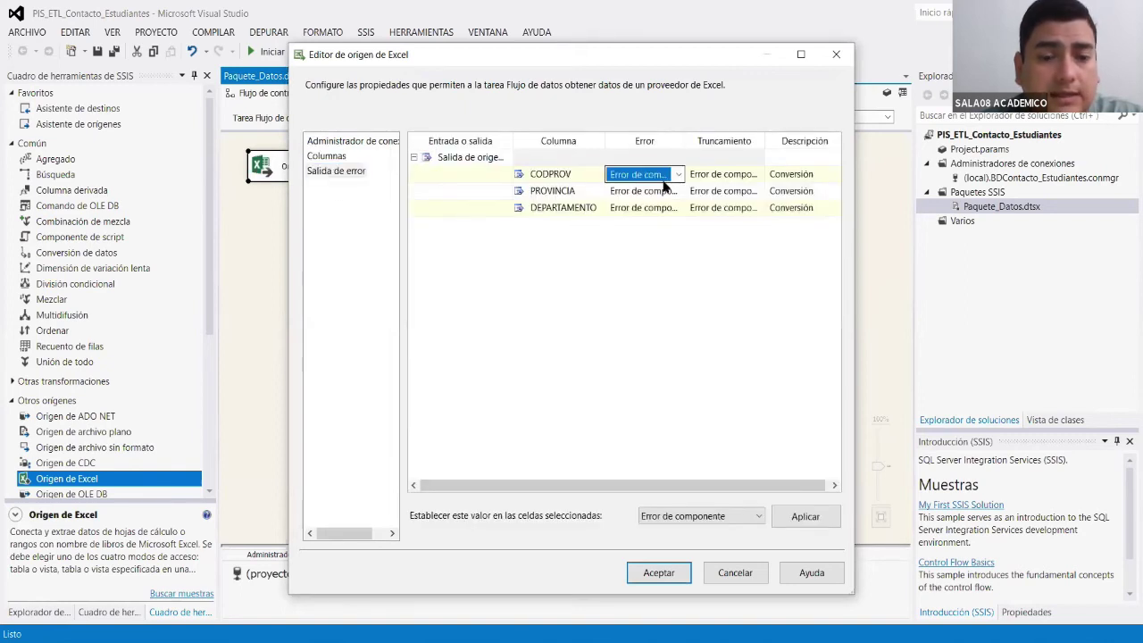
left_click(740, 212, "shift")
left_click(741, 523)
left_click(725, 544)
left_click(795, 533)
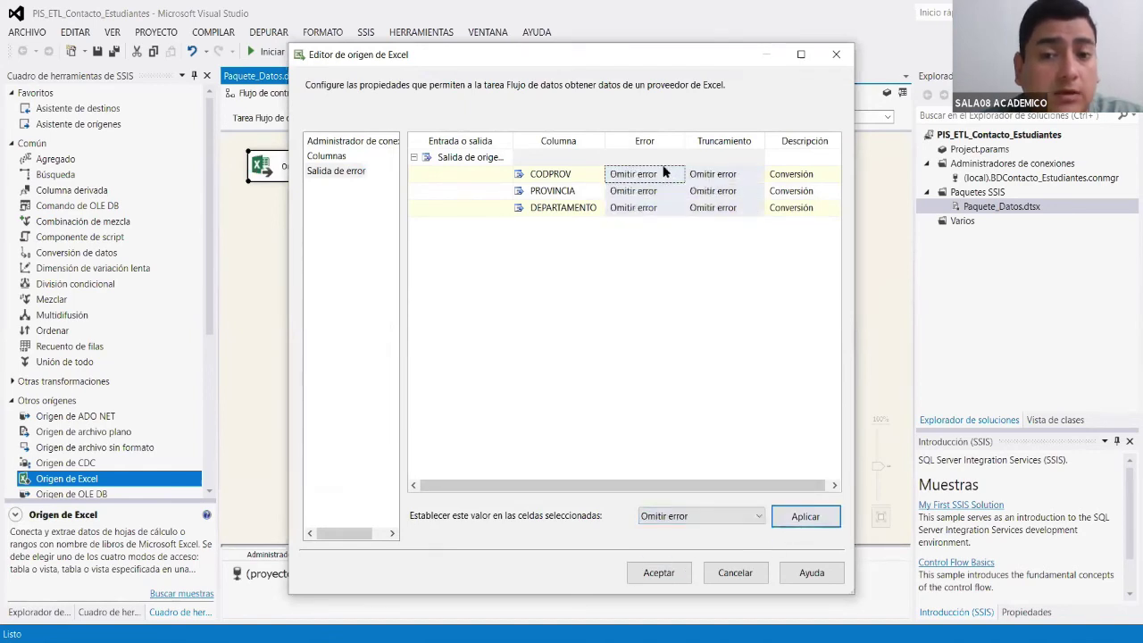
left_click(658, 573)
Place a Conversión de datos transformation below Origen de Excel and connect the source's data output to it.
scroll(150, 268, "down", 2)
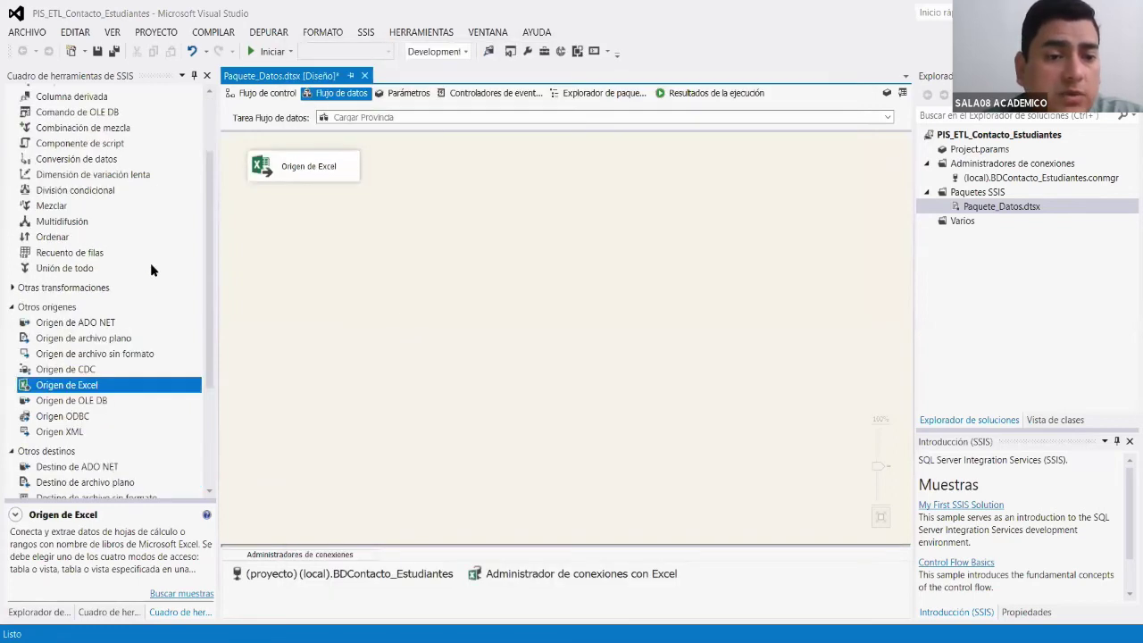
scroll(150, 268, "up", 2)
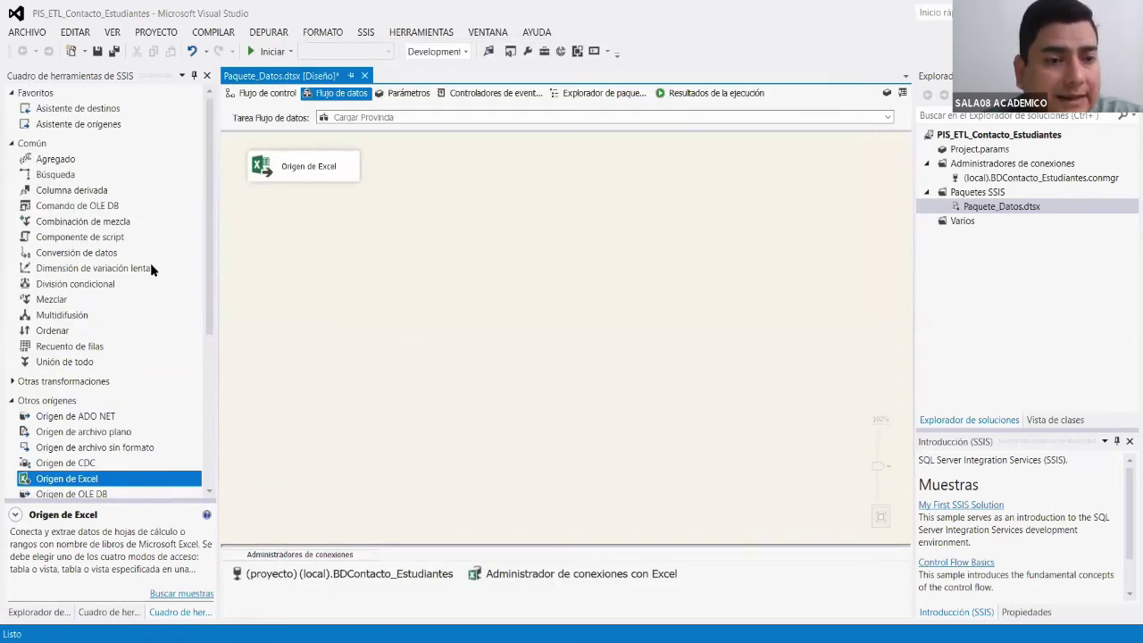
scroll(131, 320, "down", 4)
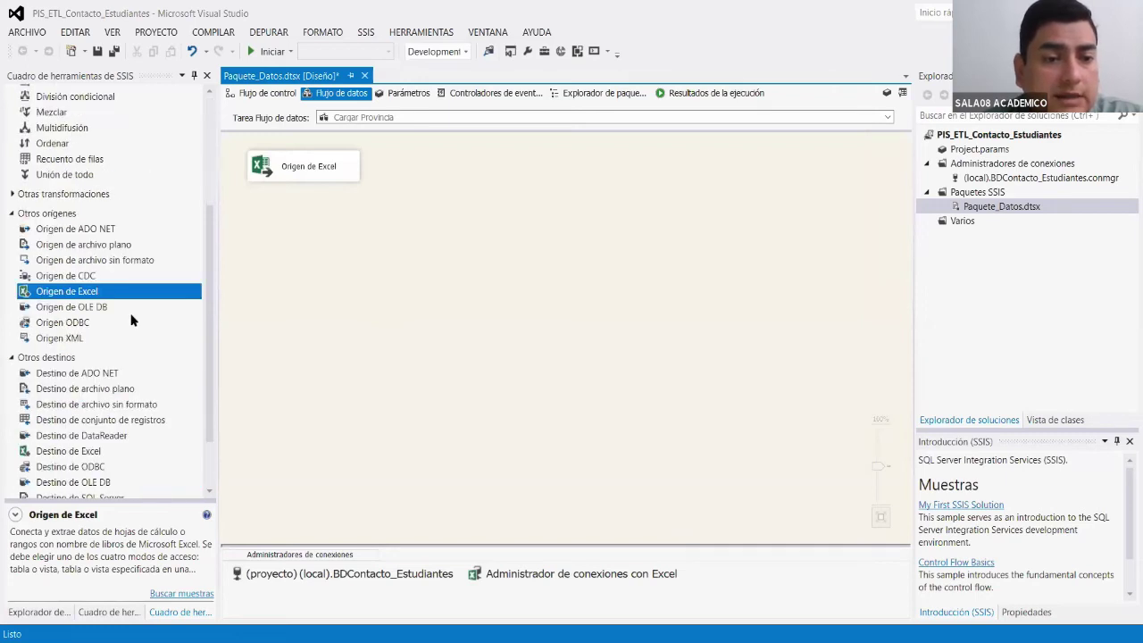
scroll(131, 320, "up", 4)
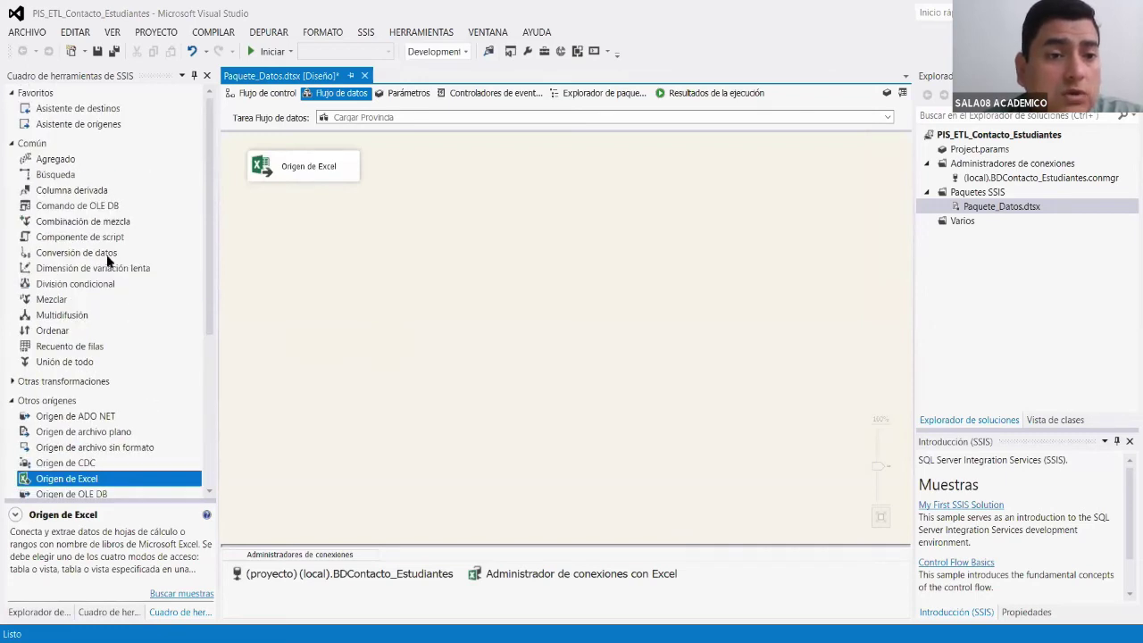
left_click_drag(91, 259, 422, 223)
left_click(332, 177)
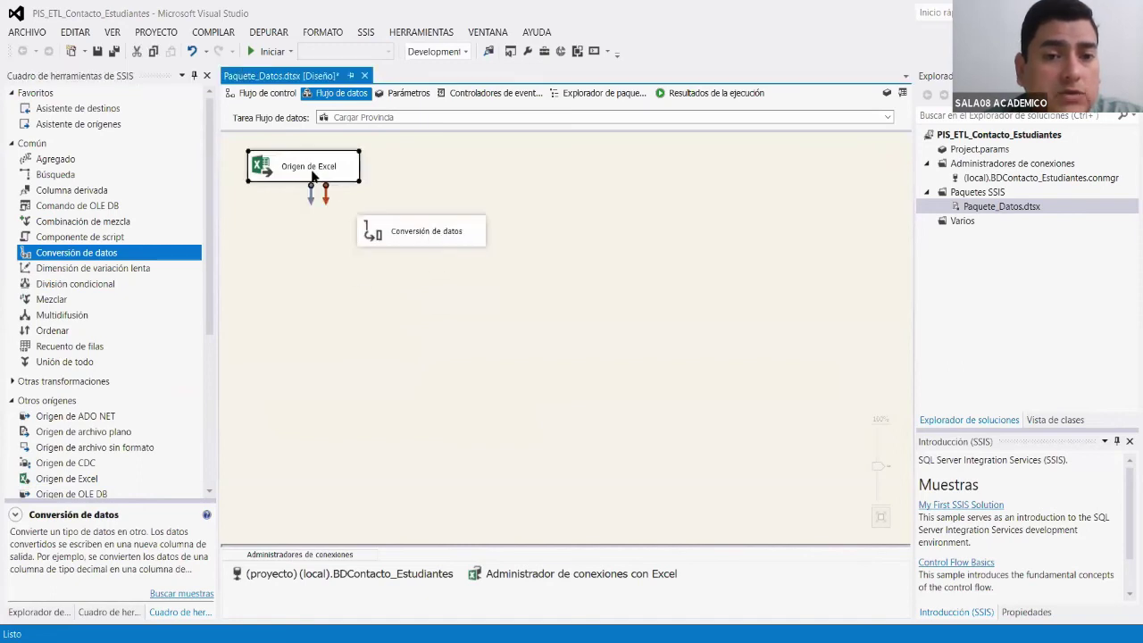
left_click_drag(311, 201, 472, 253)
left_click(474, 234)
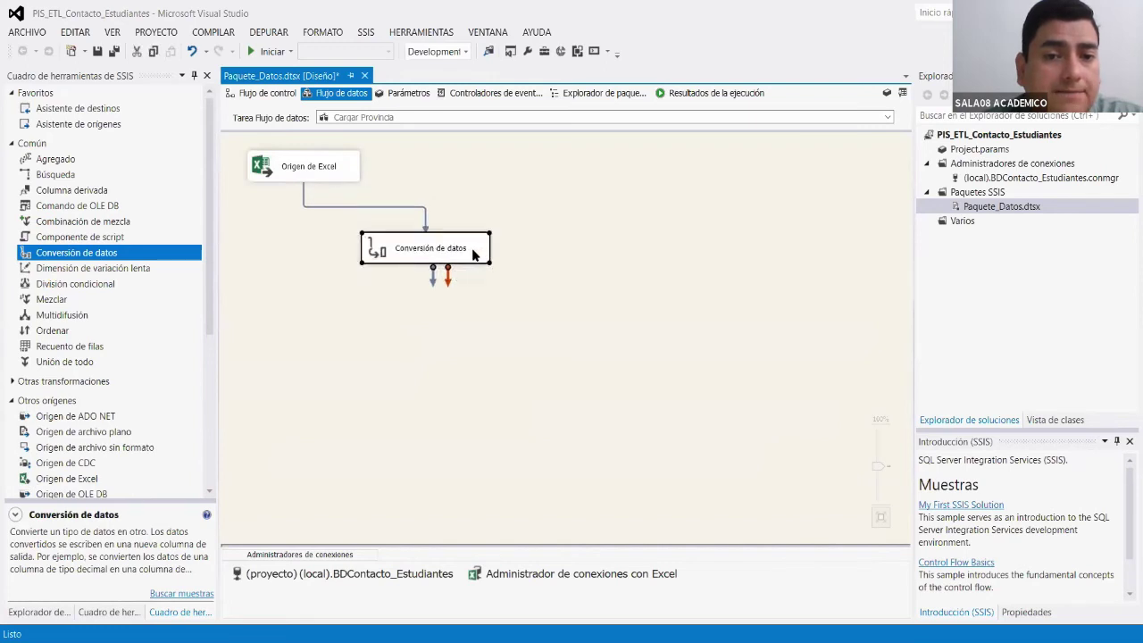
Edit Conversión de datos and include all input columns, CODPROV, PROVINCIA and DEPARTAMENTO, in the conversion.
right_click(472, 252)
left_click(495, 263)
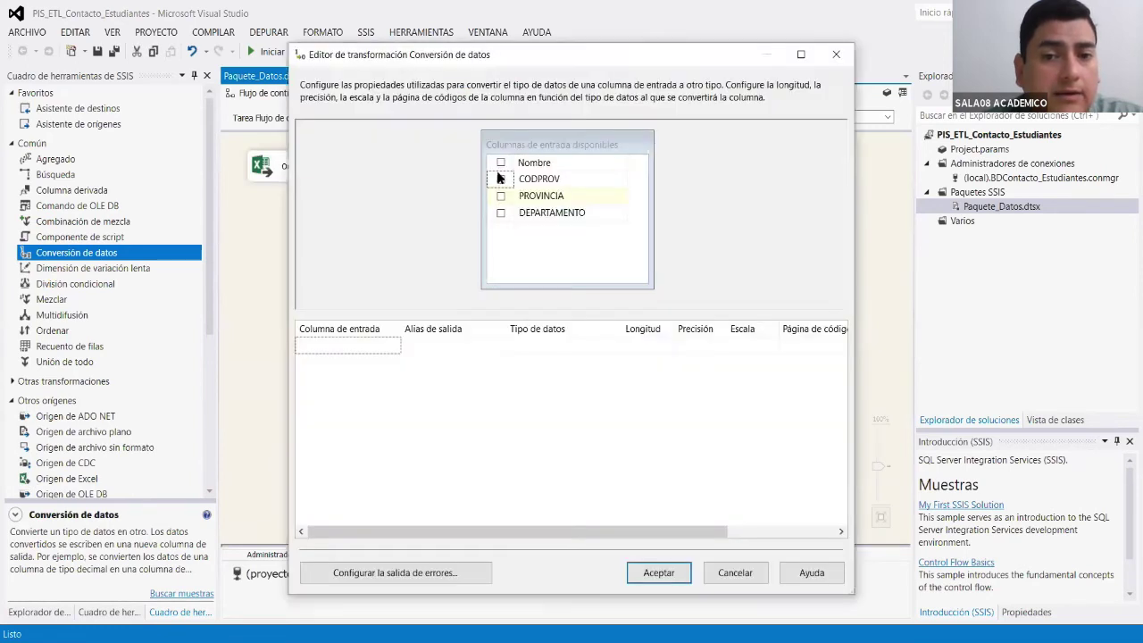
left_click(500, 162)
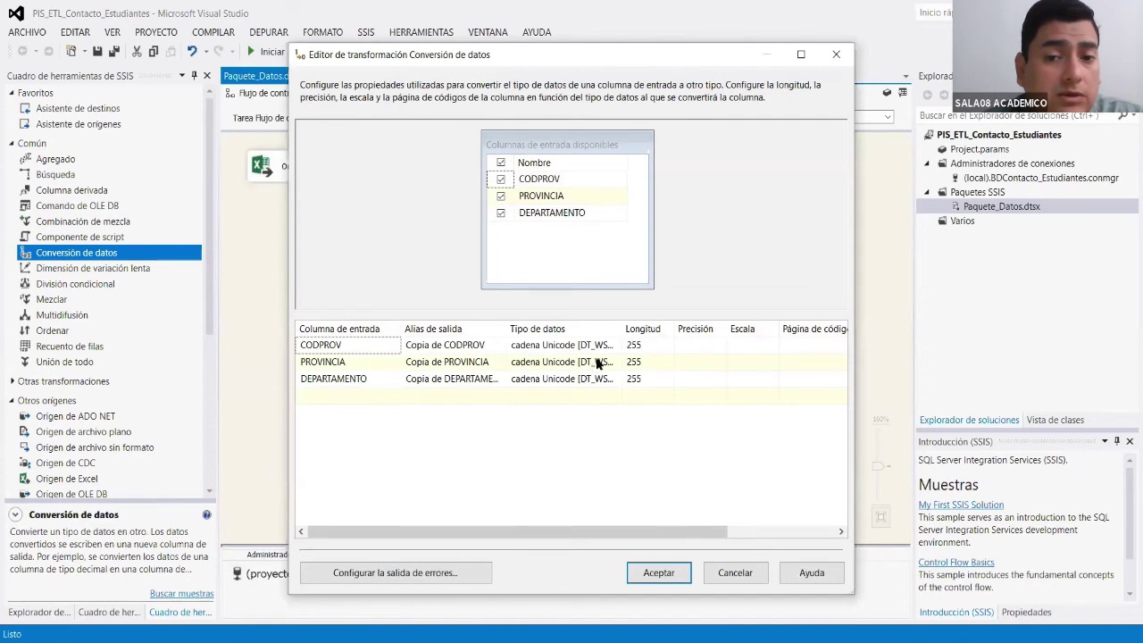
Rename the output aliases of CODPROV, PROVINCIA and DEPARTAMENTO to C_CODPROV, C_PROVINCIA and C_DEPARTAMENTO.
double_click(624, 329)
left_click_drag(642, 330, 633, 329)
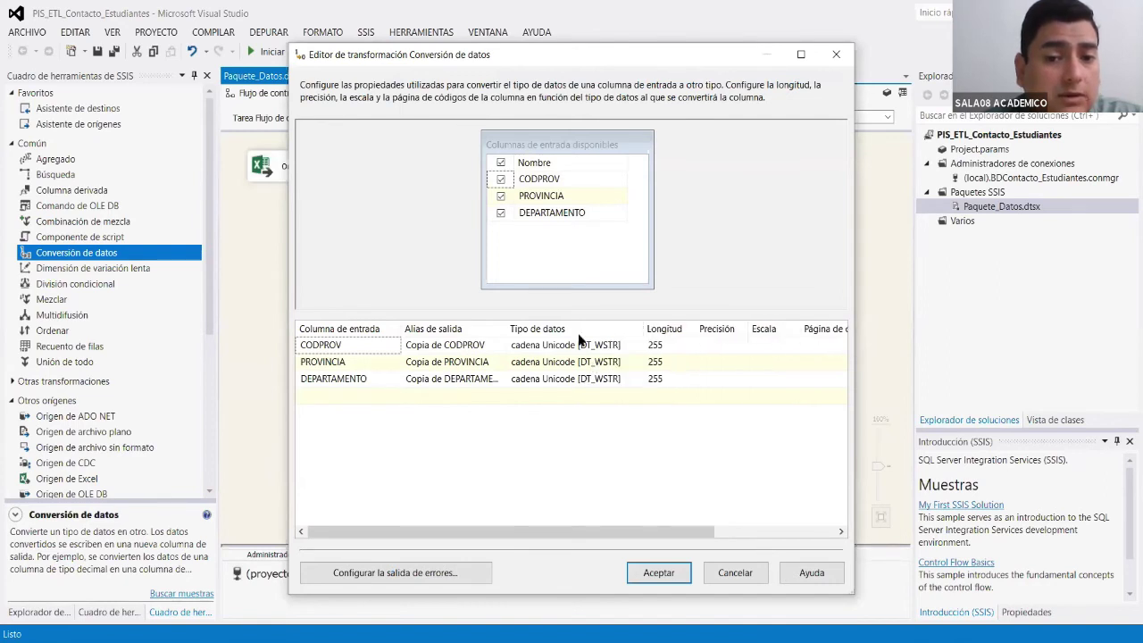
left_click(436, 347)
left_click_drag(437, 346, 406, 346)
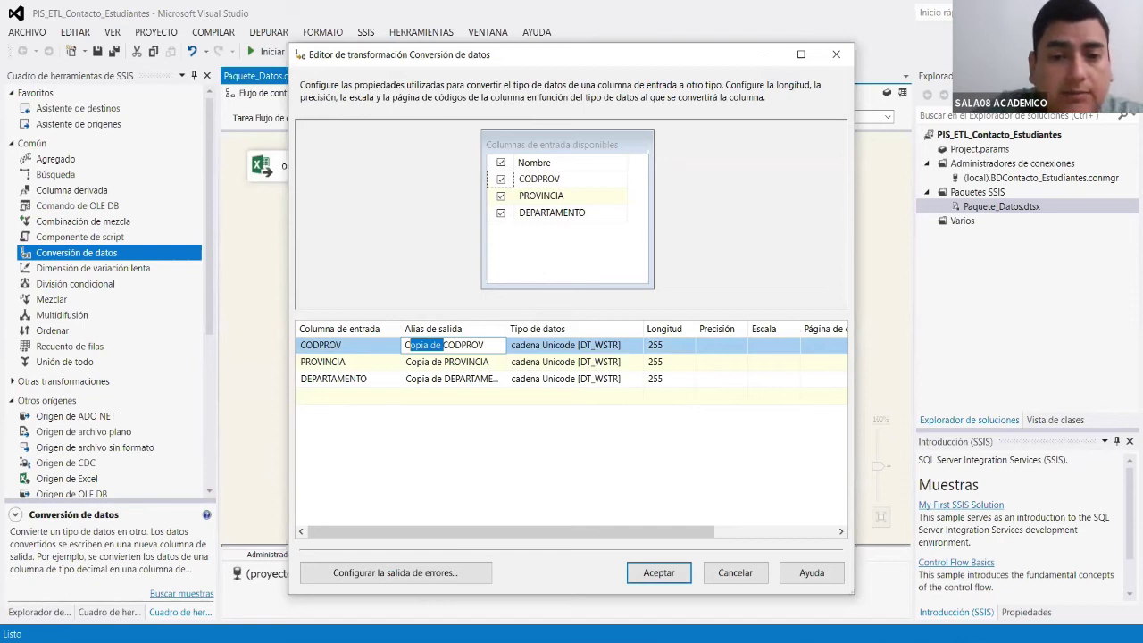
type("C_")
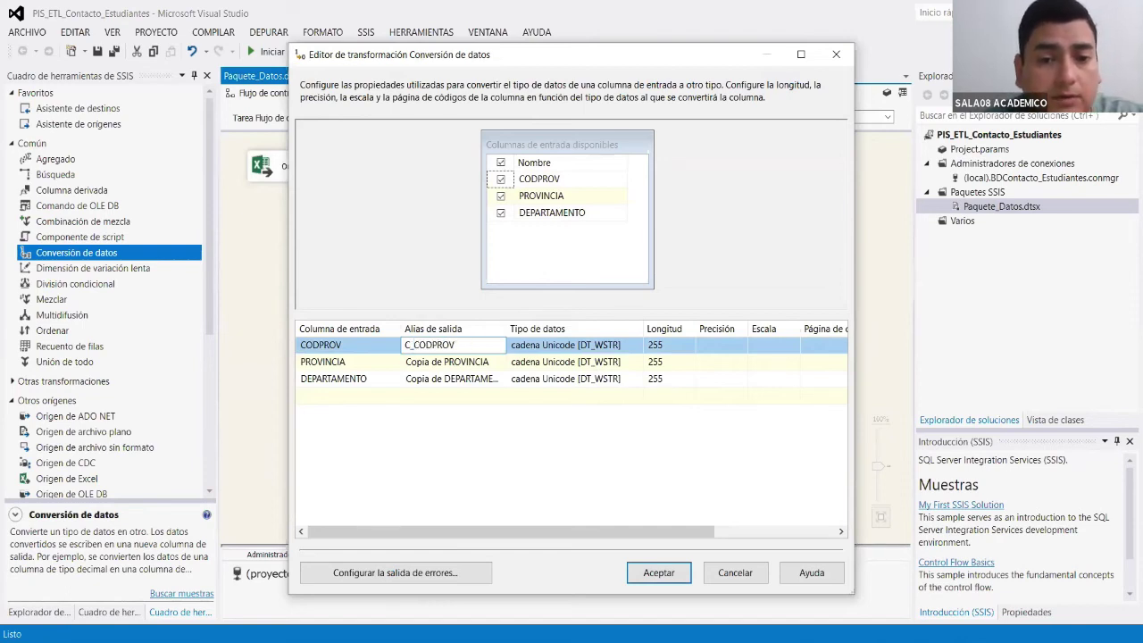
left_click(444, 359)
left_click_drag(442, 362, 411, 362)
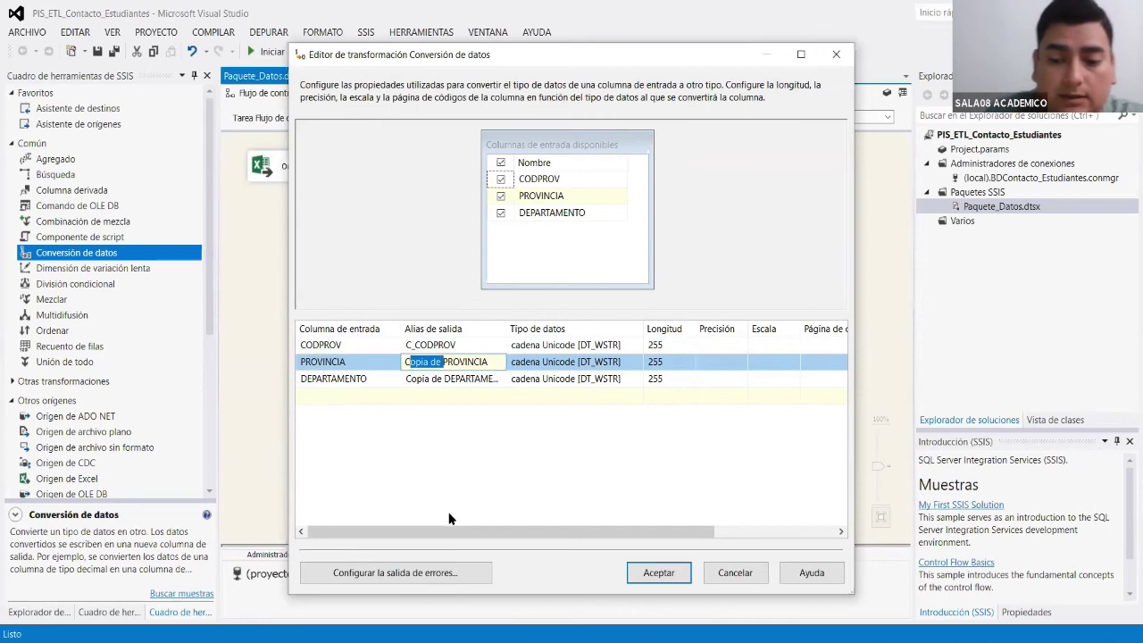
type("C_")
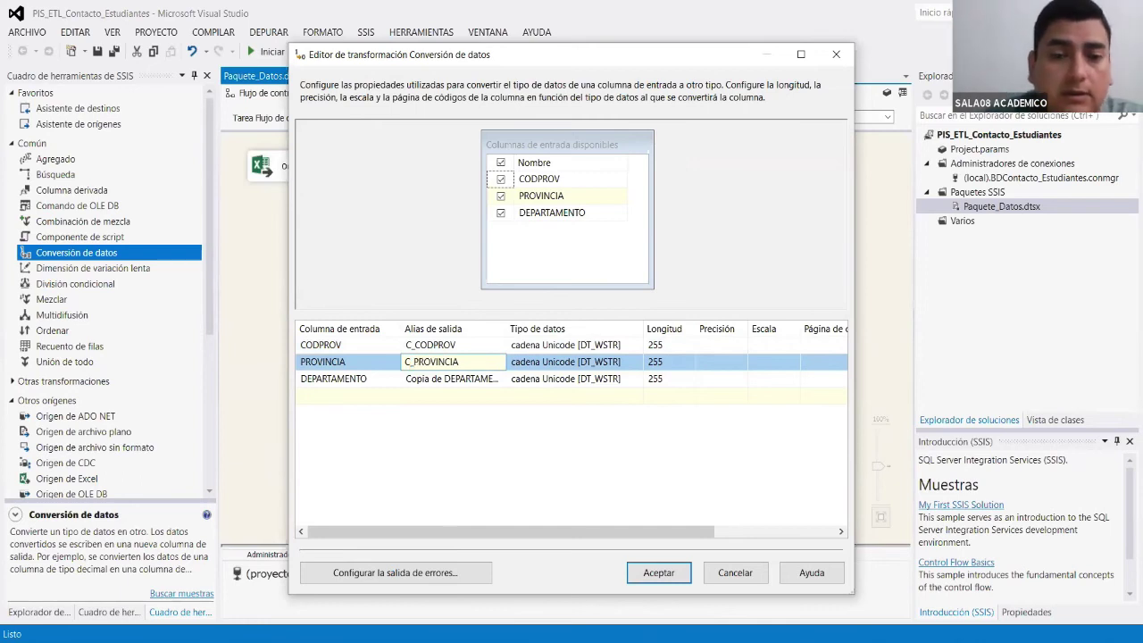
left_click(444, 379)
left_click_drag(443, 378, 410, 379)
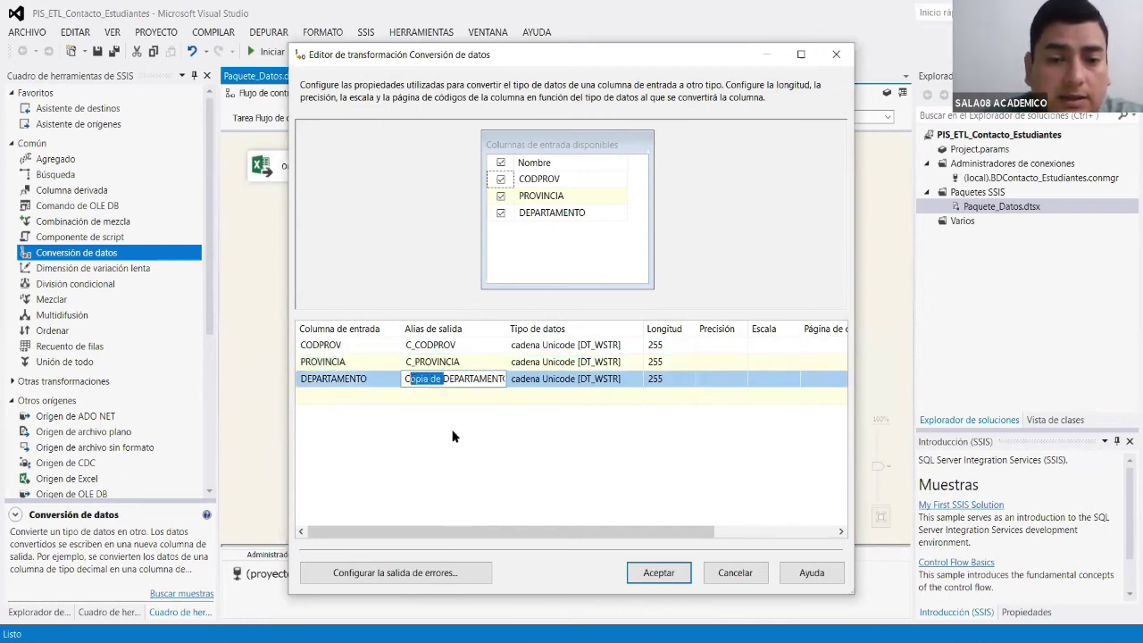
type("C_")
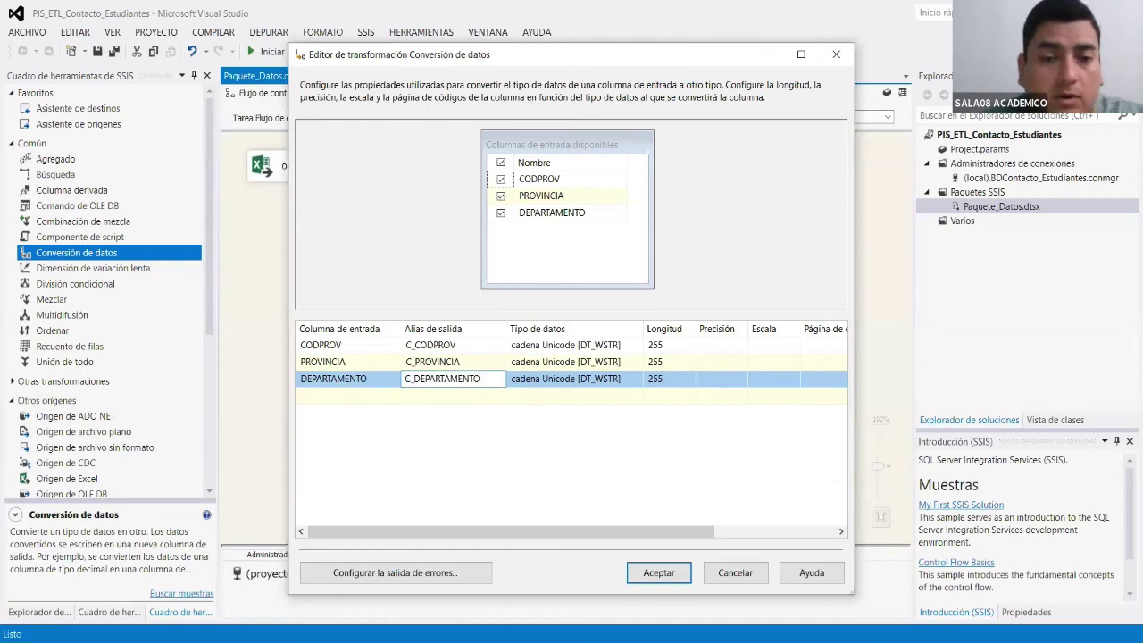
key("Return")
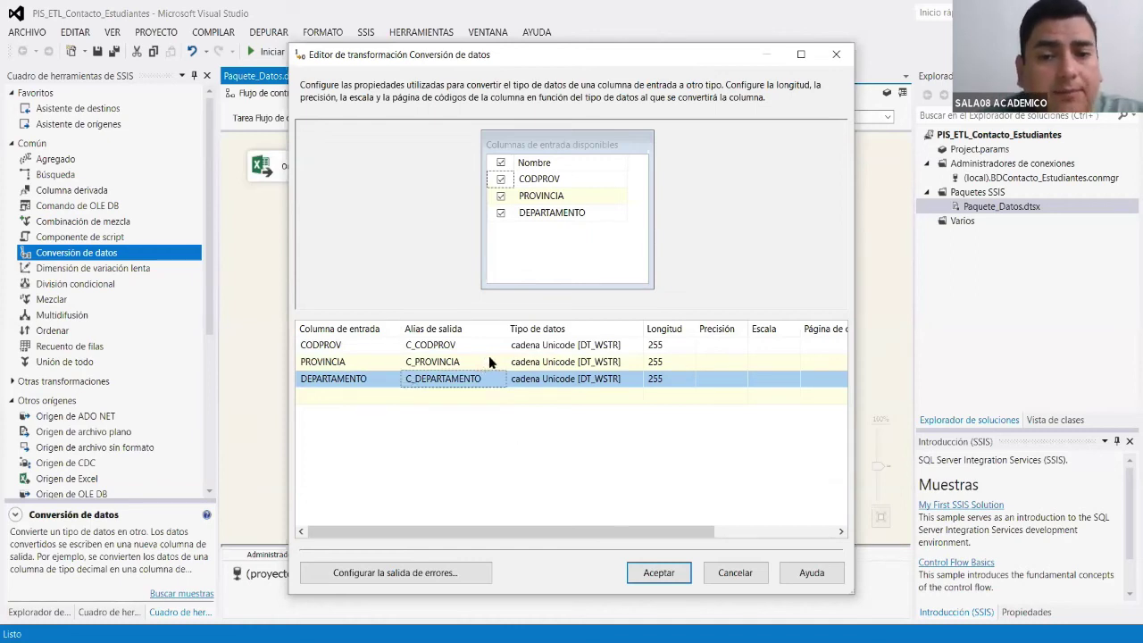
Change the data type of the DEPARTAMENTO column to cadena [DT_STR].
left_click(668, 378)
left_click_drag(673, 379, 582, 381)
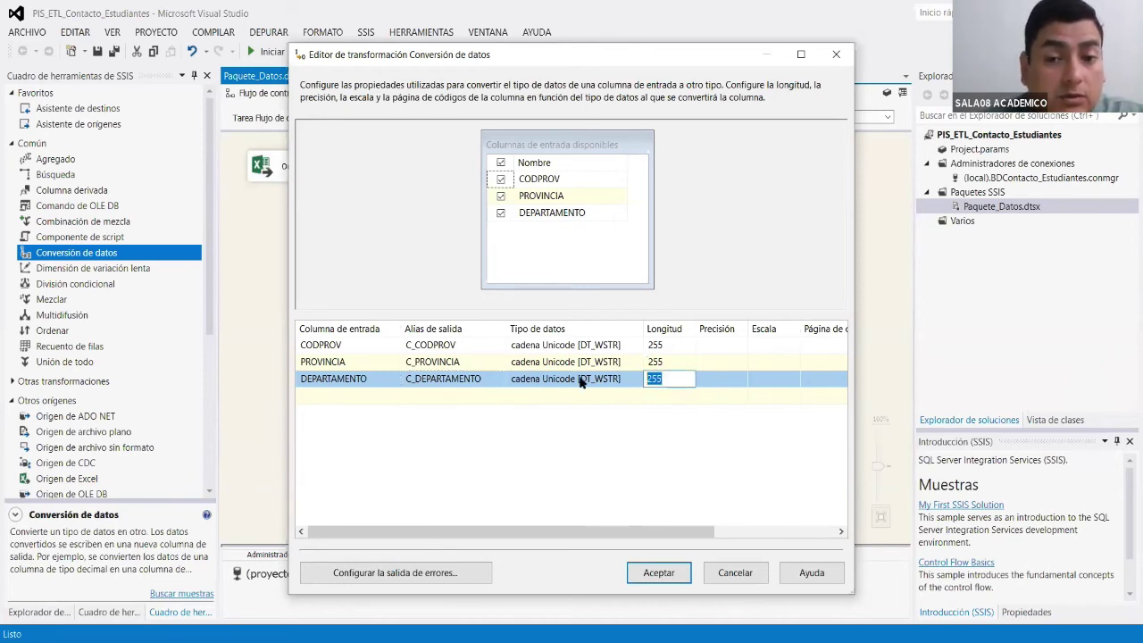
left_click(583, 381)
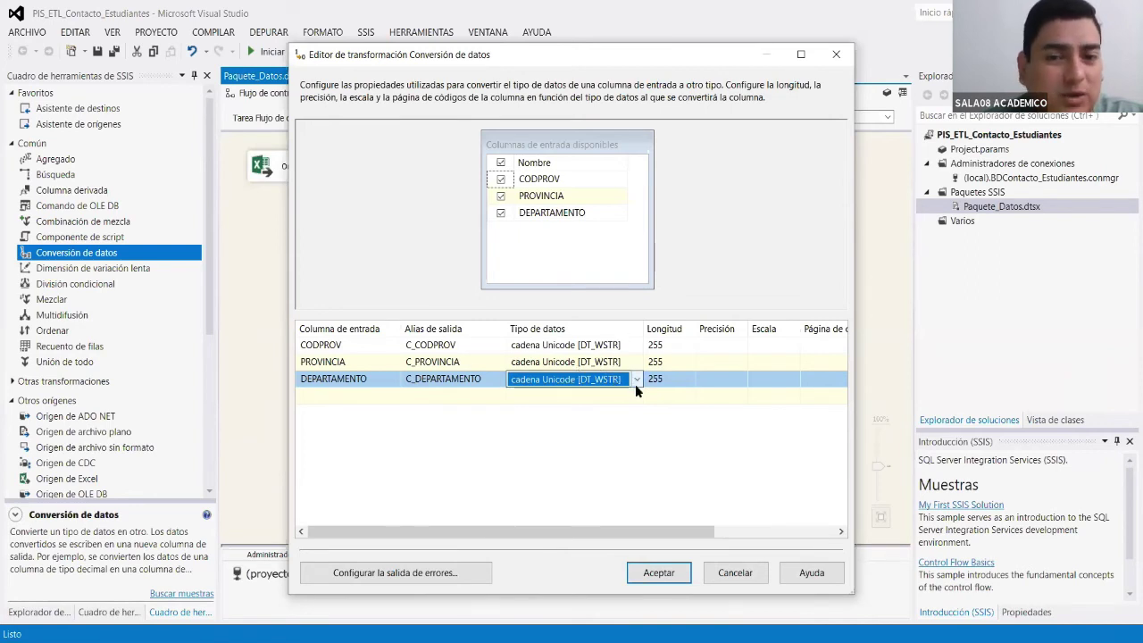
left_click(637, 379)
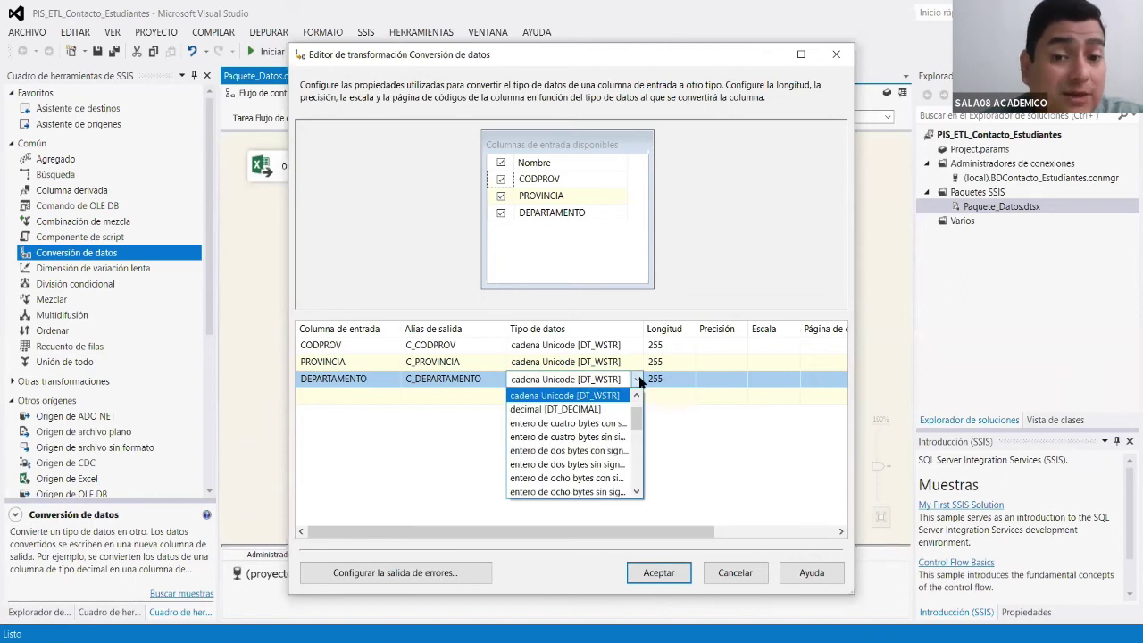
scroll(635, 413, "up", 1)
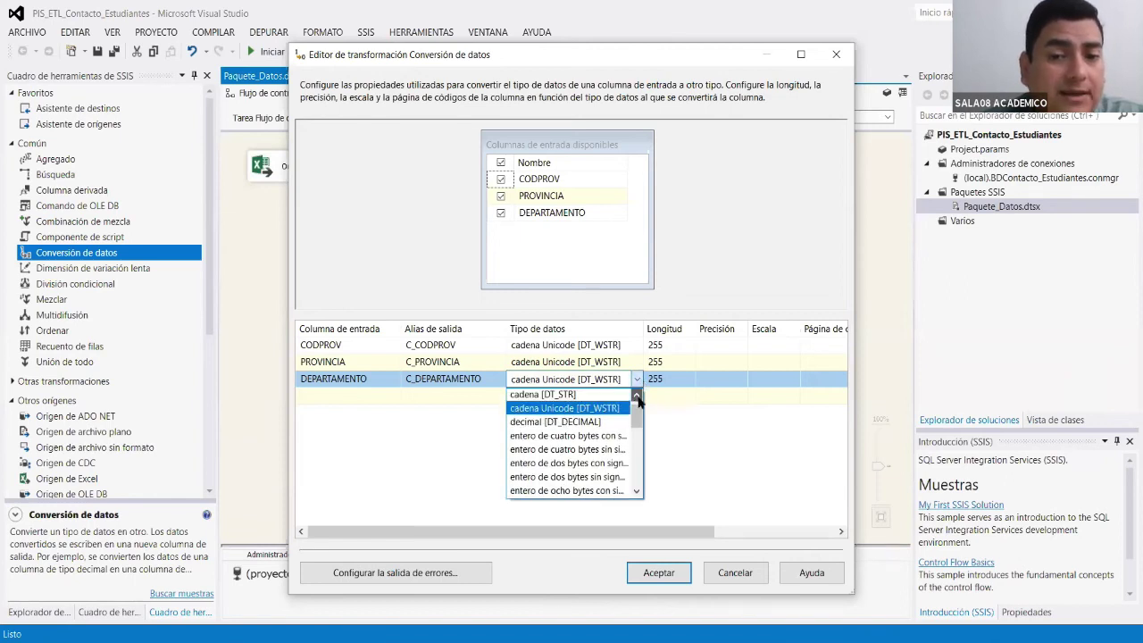
left_click(587, 400)
Change the data type of the PROVINCIA and CODPROV columns to cadena [DT_STR].
left_click(589, 362)
left_click(590, 362)
scroll(588, 393, "up", 2)
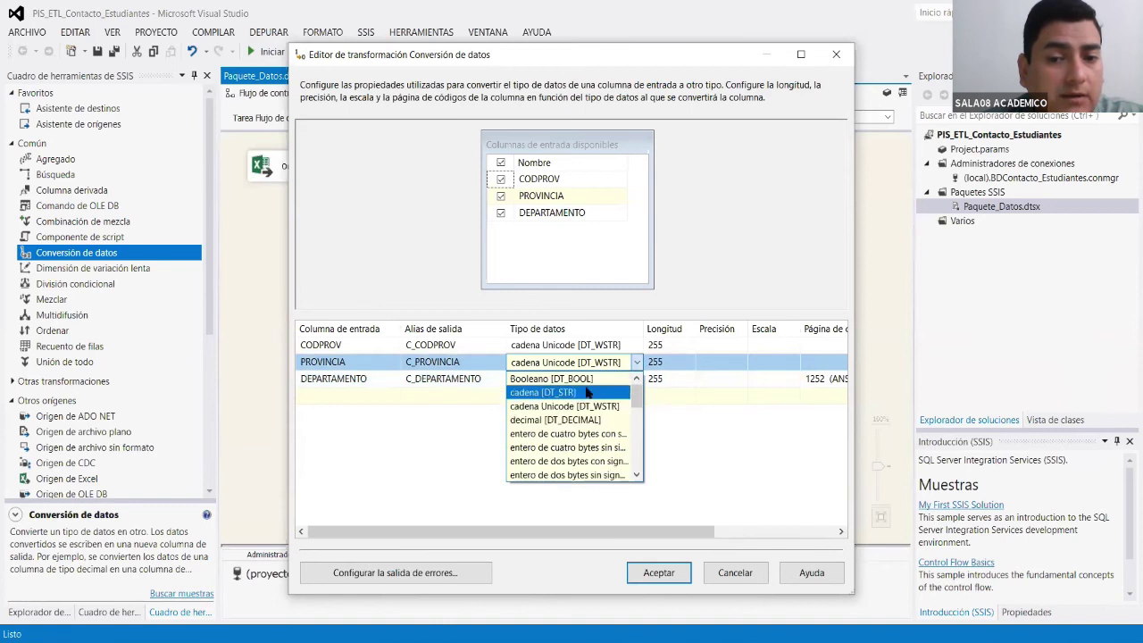
left_click(587, 393)
left_click(613, 344)
left_click(611, 346)
scroll(587, 379, "up", 1)
scroll(587, 380, "up", 1)
left_click(588, 377)
Set the output length of the DEPARTAMENTO column to 40.
left_click(669, 379)
left_click_drag(671, 379, 533, 384)
type("4")
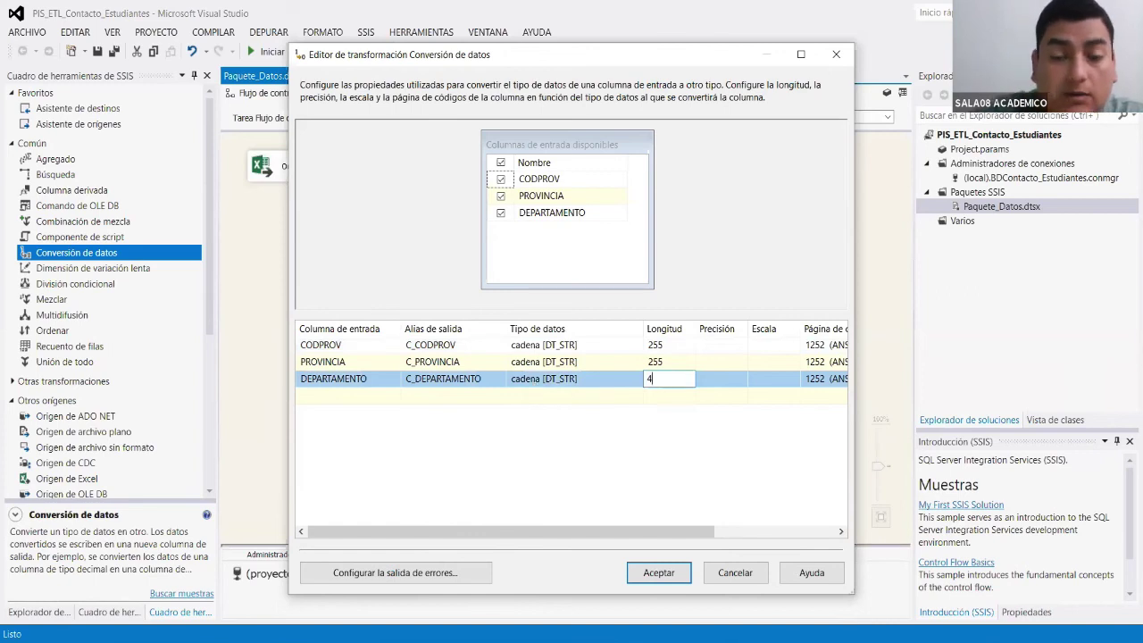
type("0")
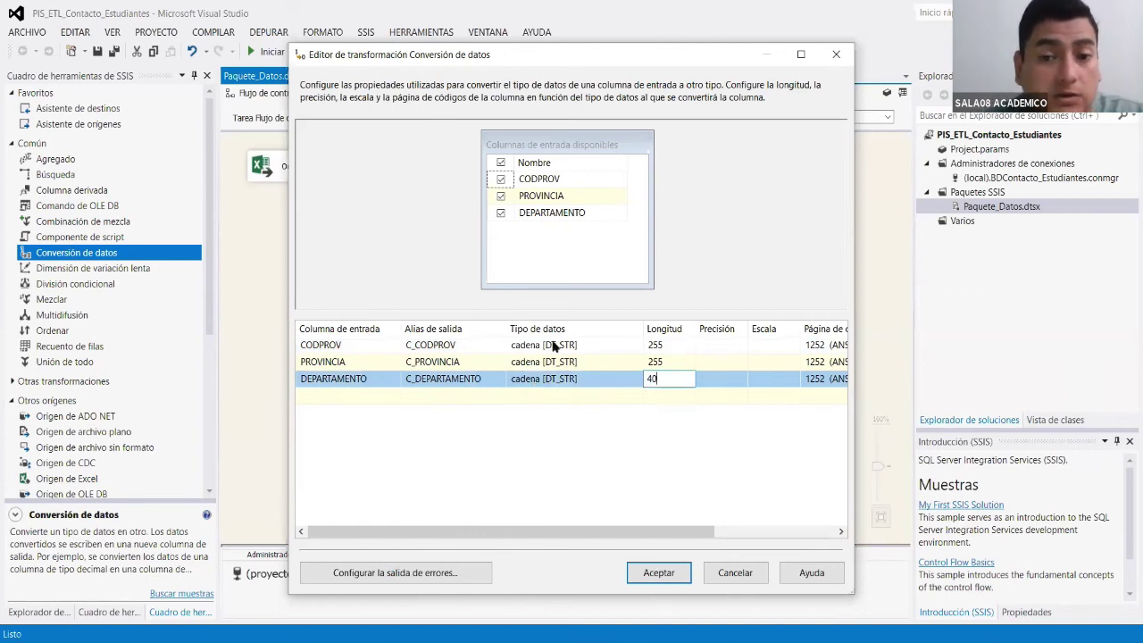
left_click(669, 363)
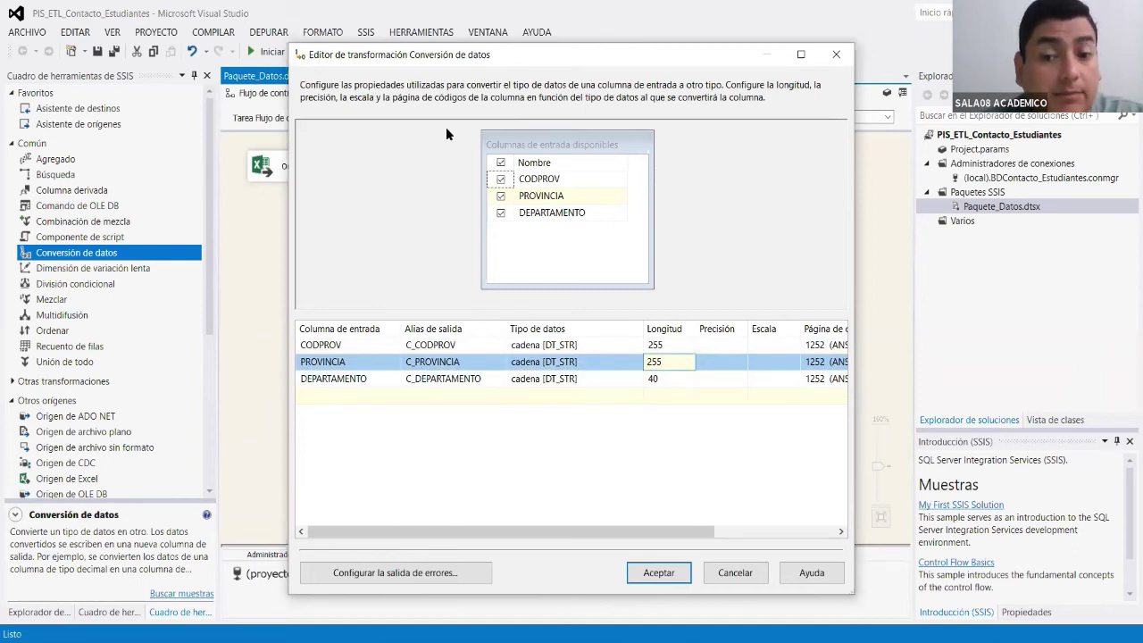
Switch to SQL Server Management Studio and check the column types and lengths of the dbo.PROVINCIA table.
key("alt+Tab")
left_click(12, 216)
left_click(12, 230)
left_click(12, 243)
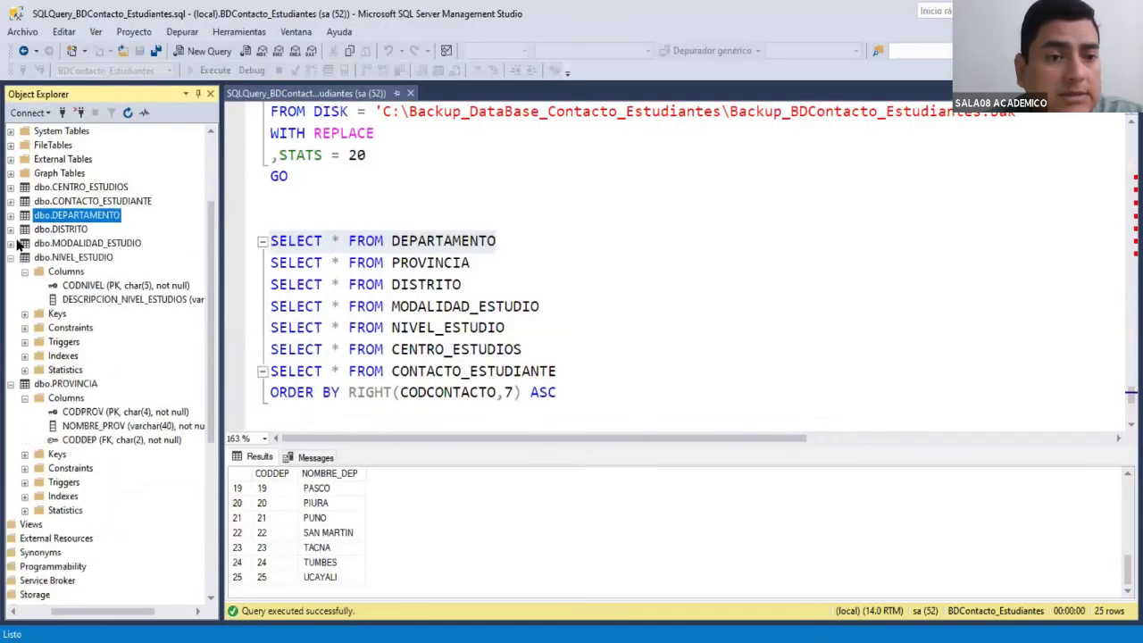
left_click(12, 257)
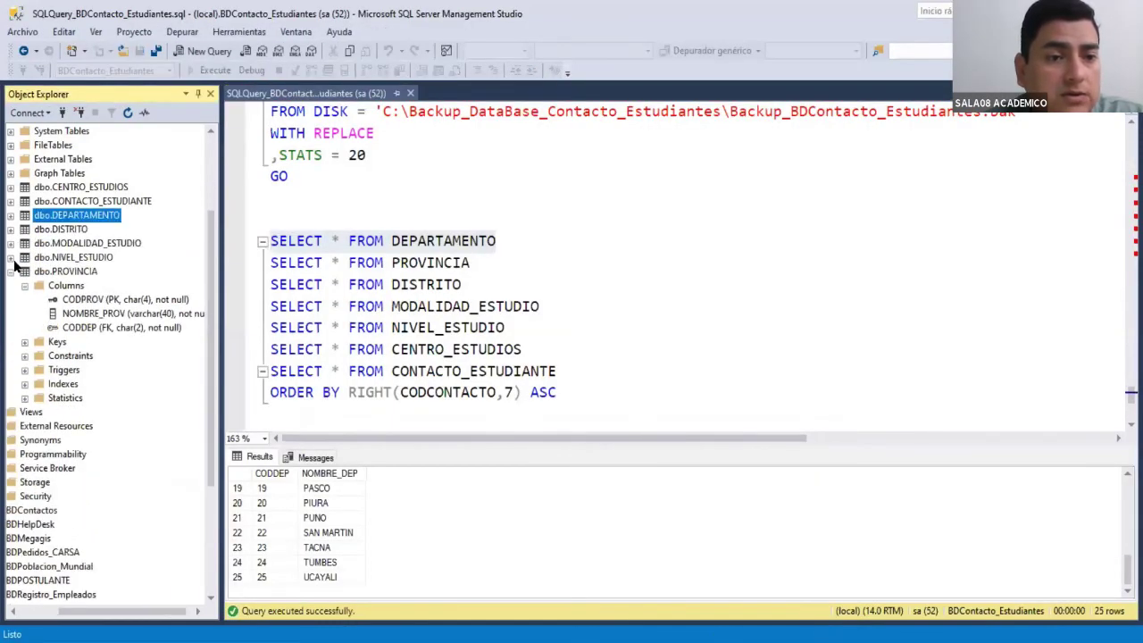
left_click(171, 317)
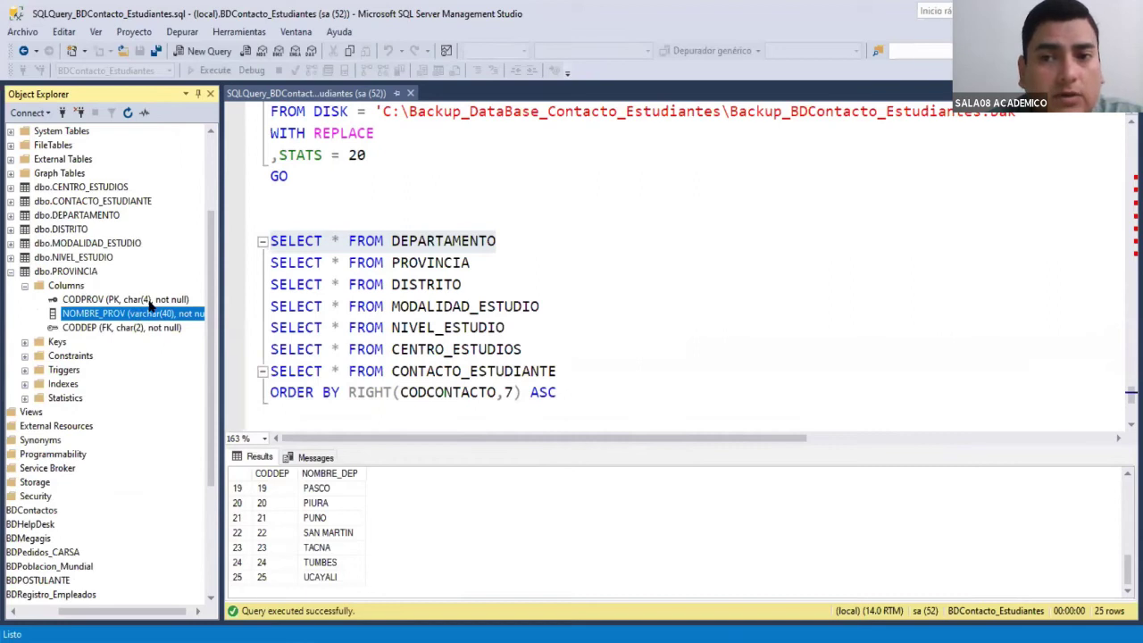
Return to the data conversion editor in Visual Studio and set the length of PROVINCIA to 40 and of CODPROV to 4.
key("alt+Tab")
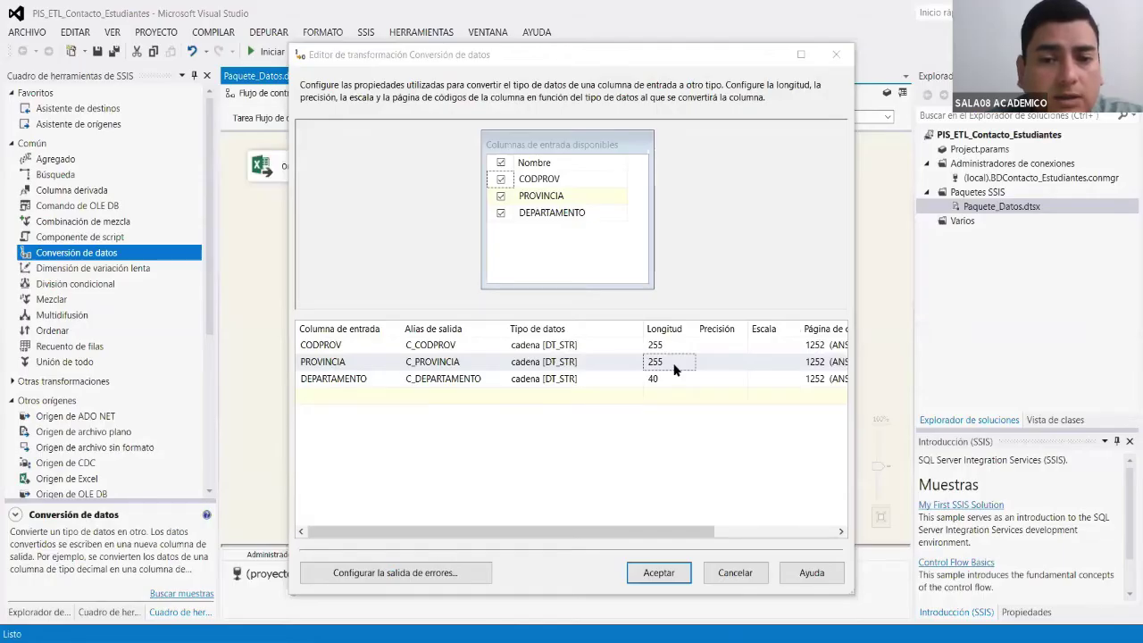
left_click(674, 366)
type("40")
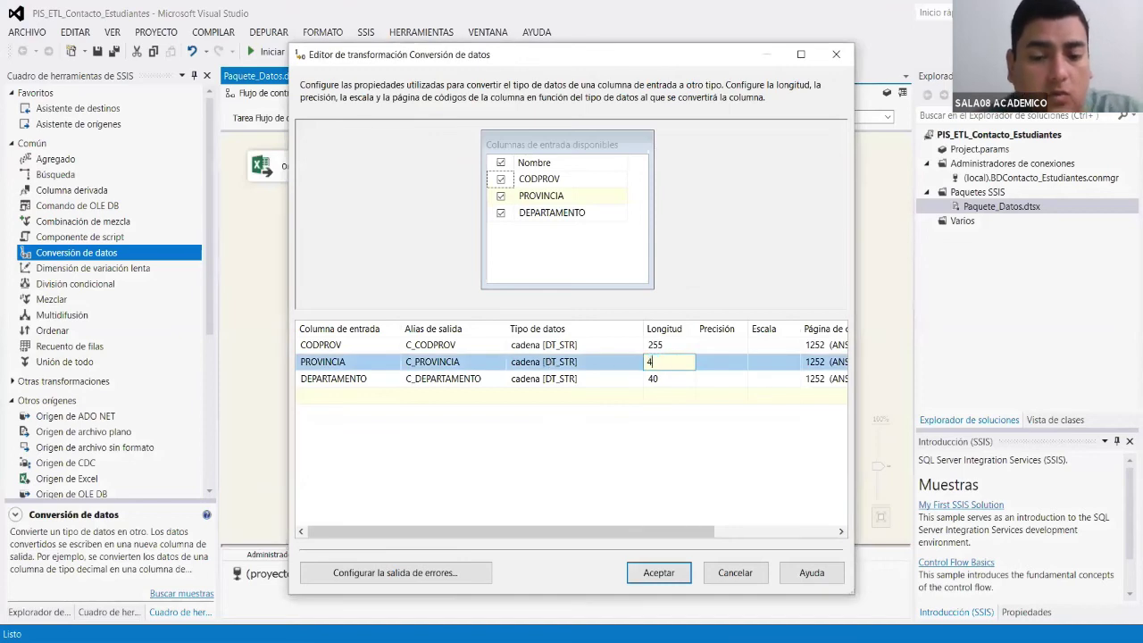
left_click(668, 344)
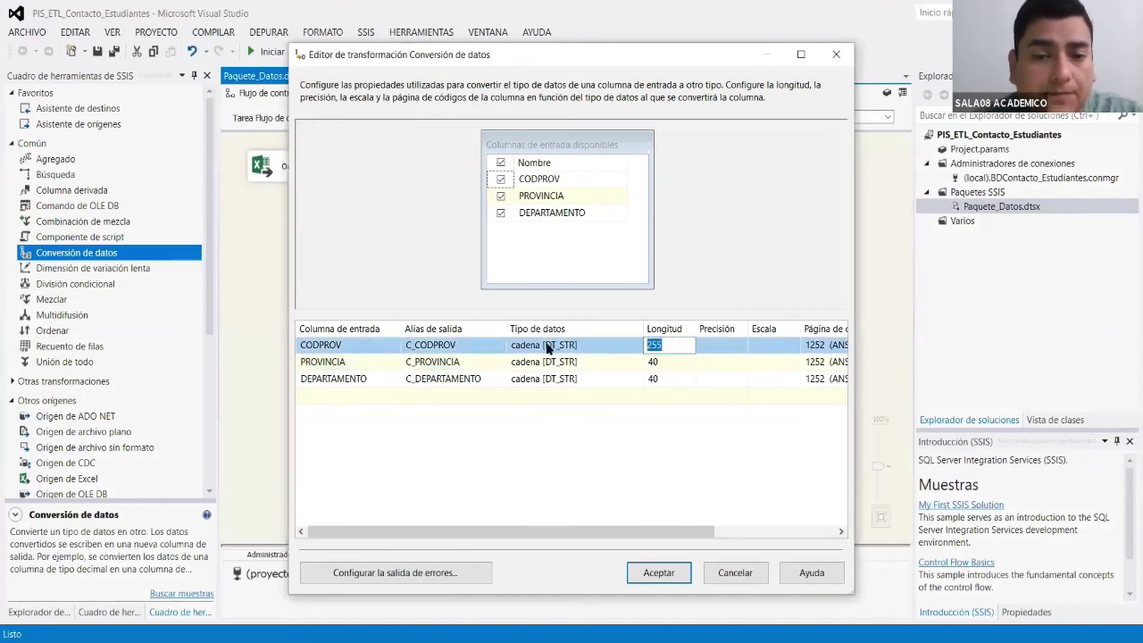
type("4")
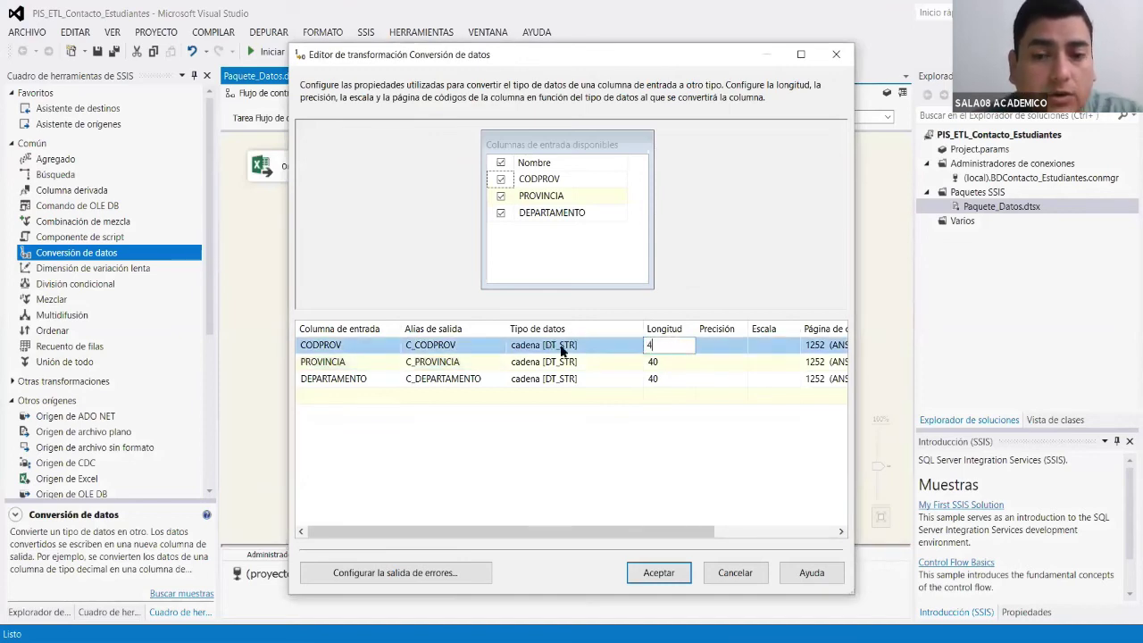
Configure the error output to Omitir error for errors and truncation on all three converted columns, and accept the data conversion settings.
left_click(460, 575)
left_click(527, 209)
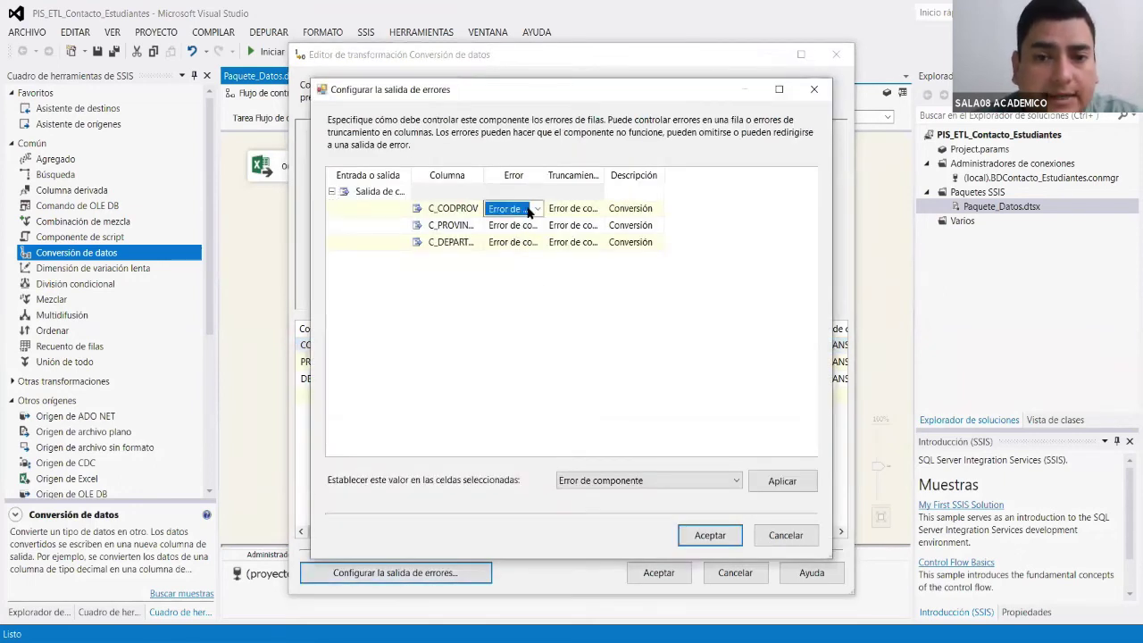
left_click(589, 243, "ctrl")
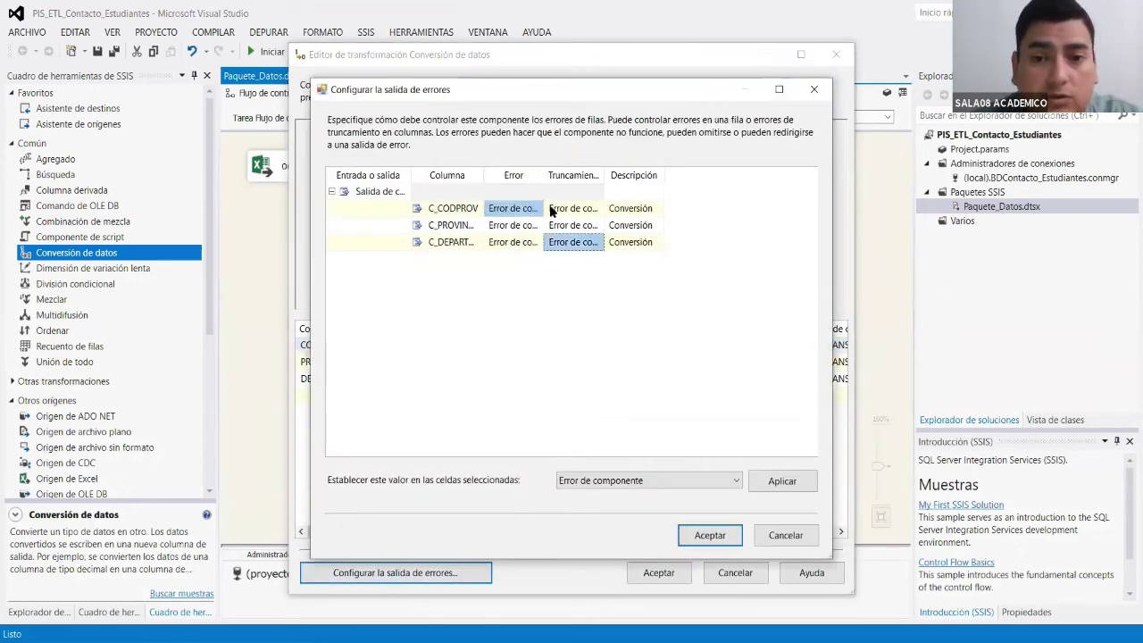
left_click(515, 213)
left_click(568, 248, "shift")
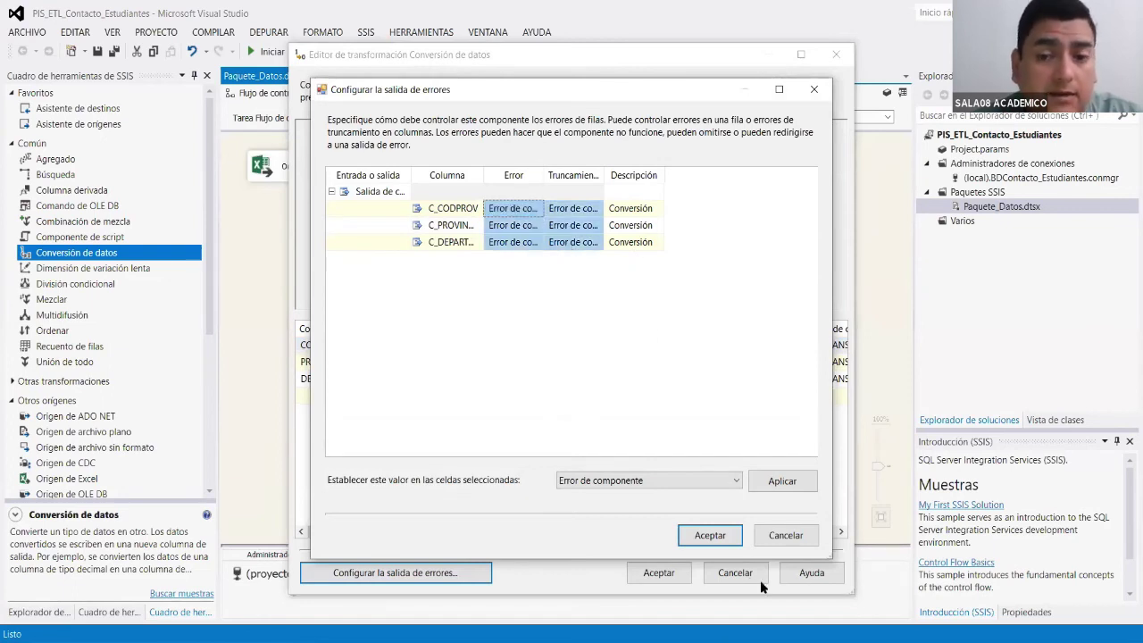
left_click(709, 482)
left_click(616, 508)
left_click(785, 483)
left_click_drag(483, 181, 518, 182)
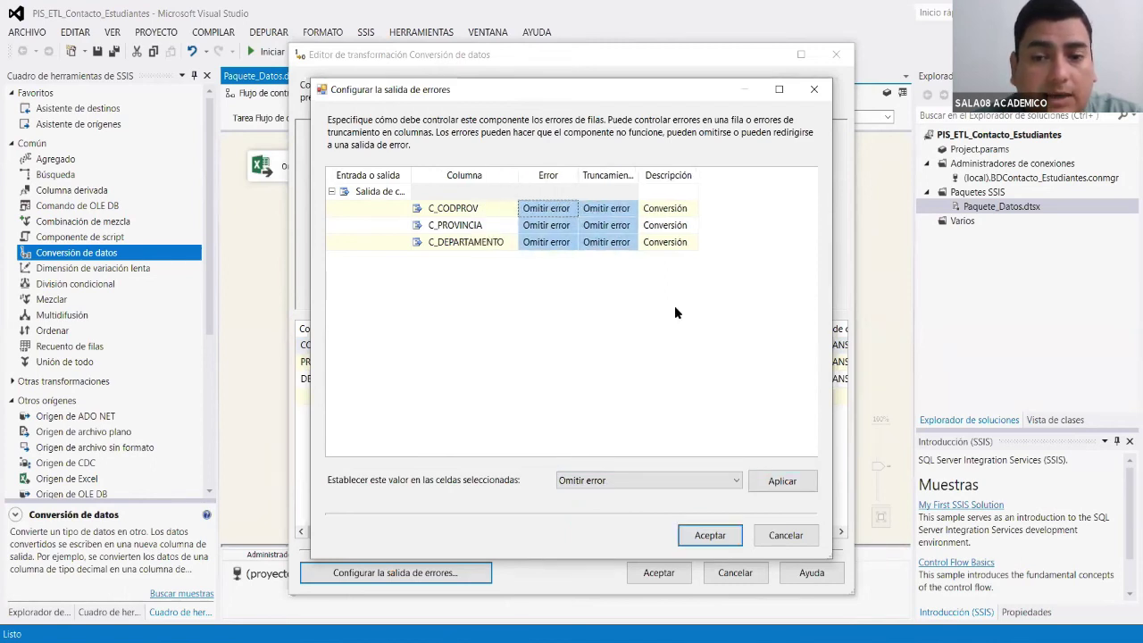
left_click(724, 535)
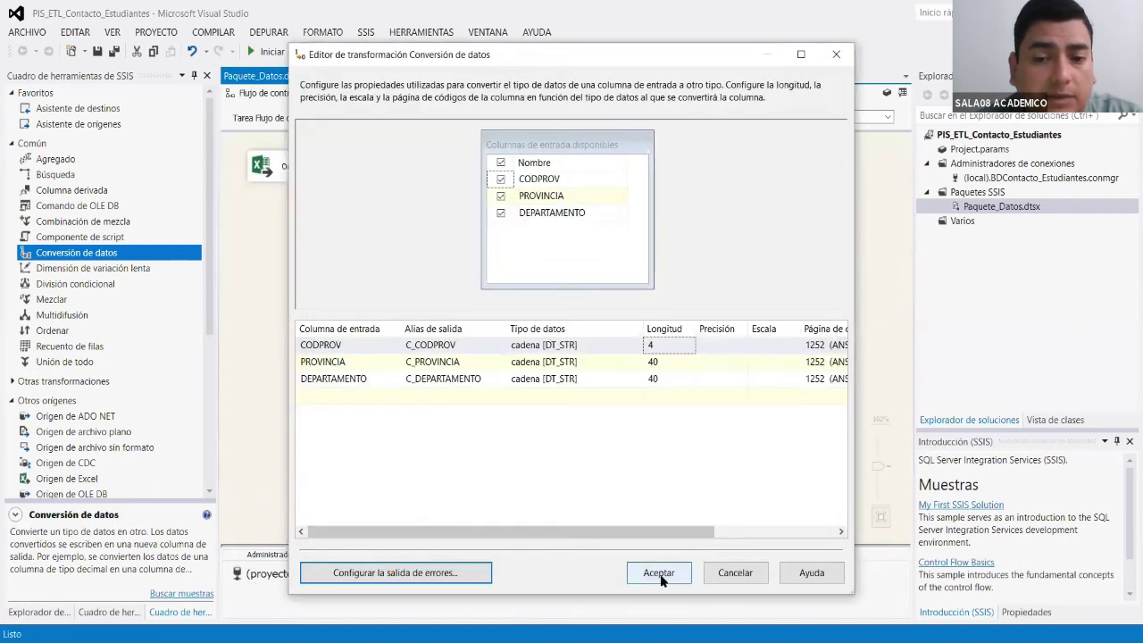
left_click(659, 576)
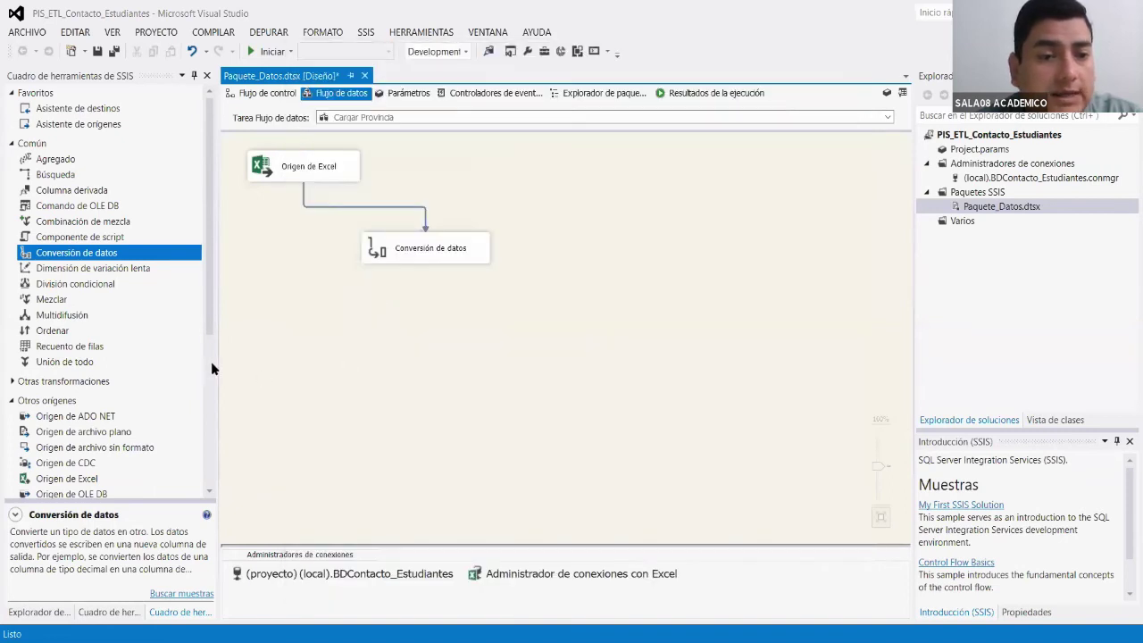
Preview the Excel source rows to examine the province code, province and department columns, and leave the source unchanged.
left_click(211, 299)
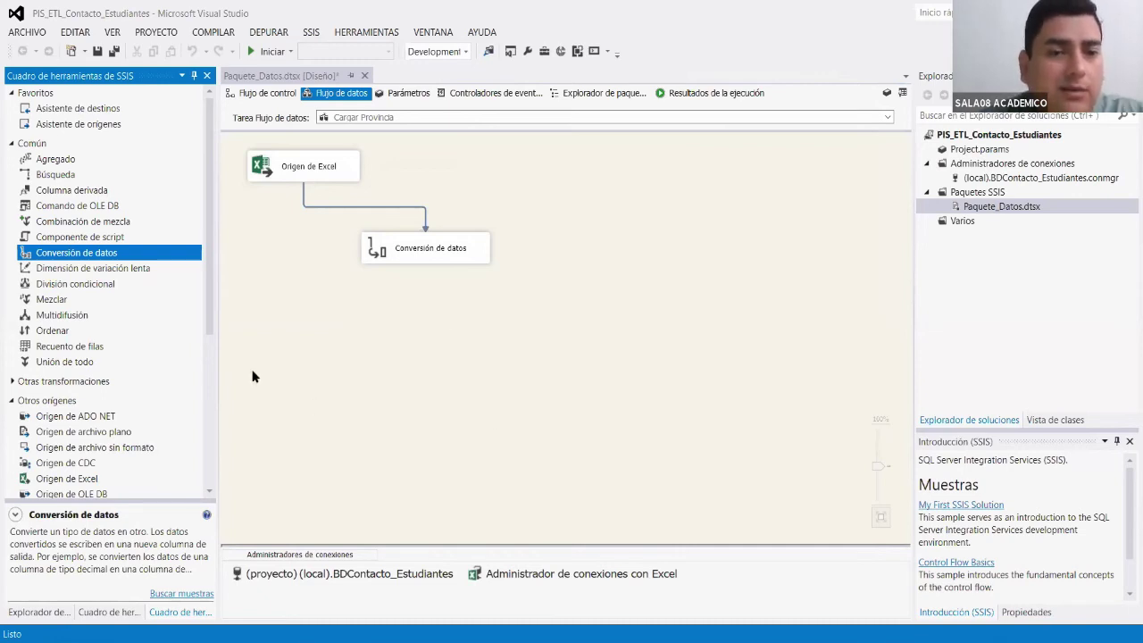
left_click(324, 172)
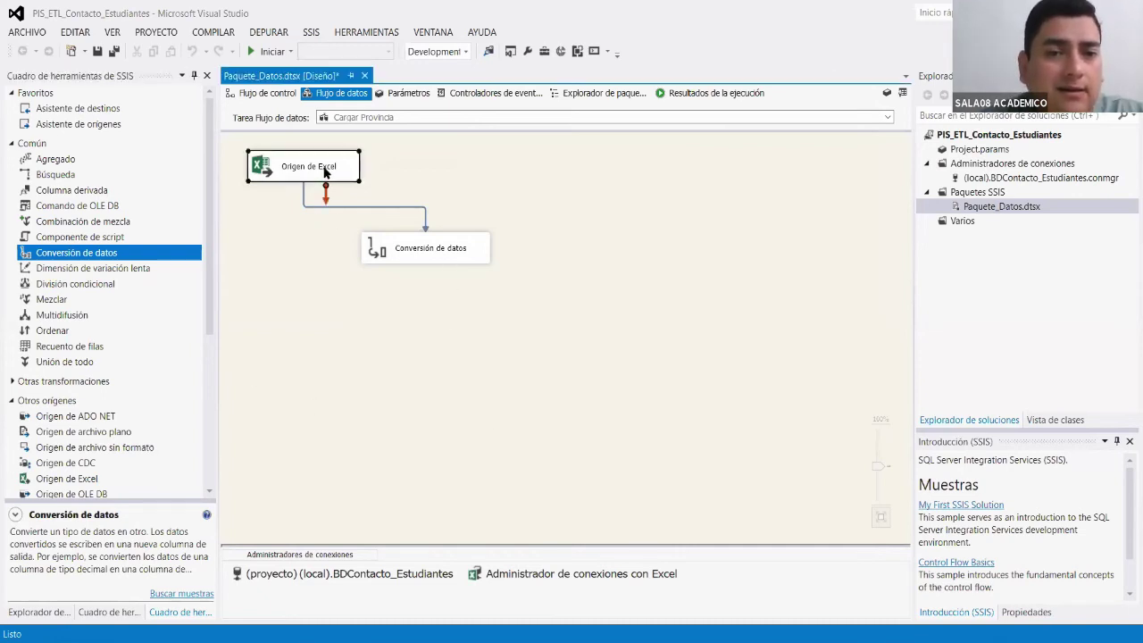
key("Return")
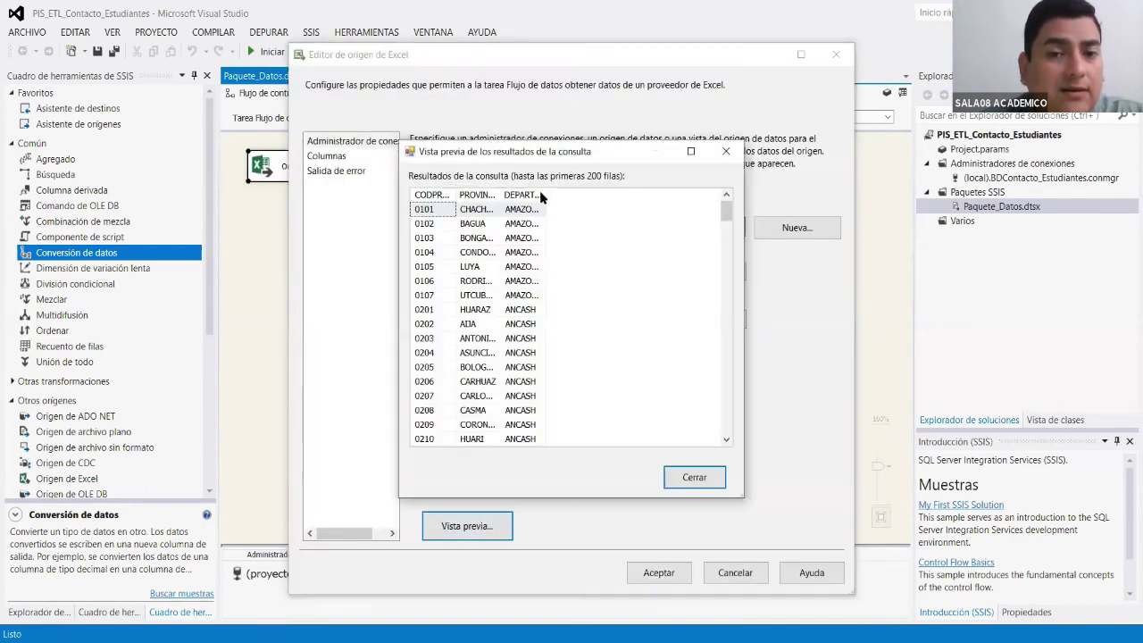
scroll(571, 250, "down", 11)
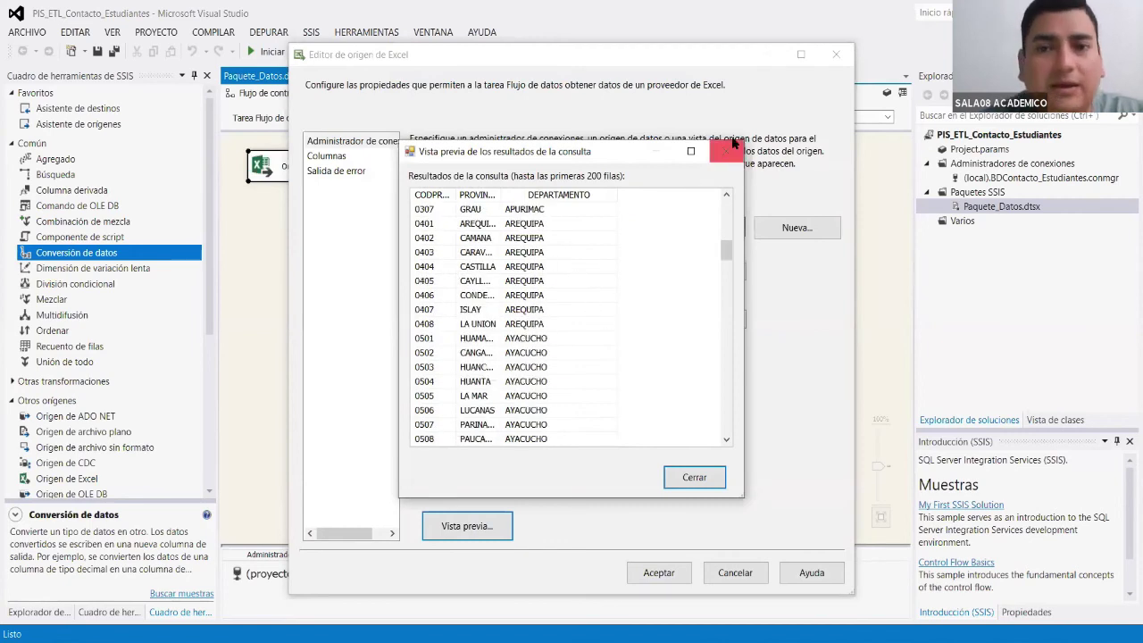
left_click(712, 478)
left_click(734, 572)
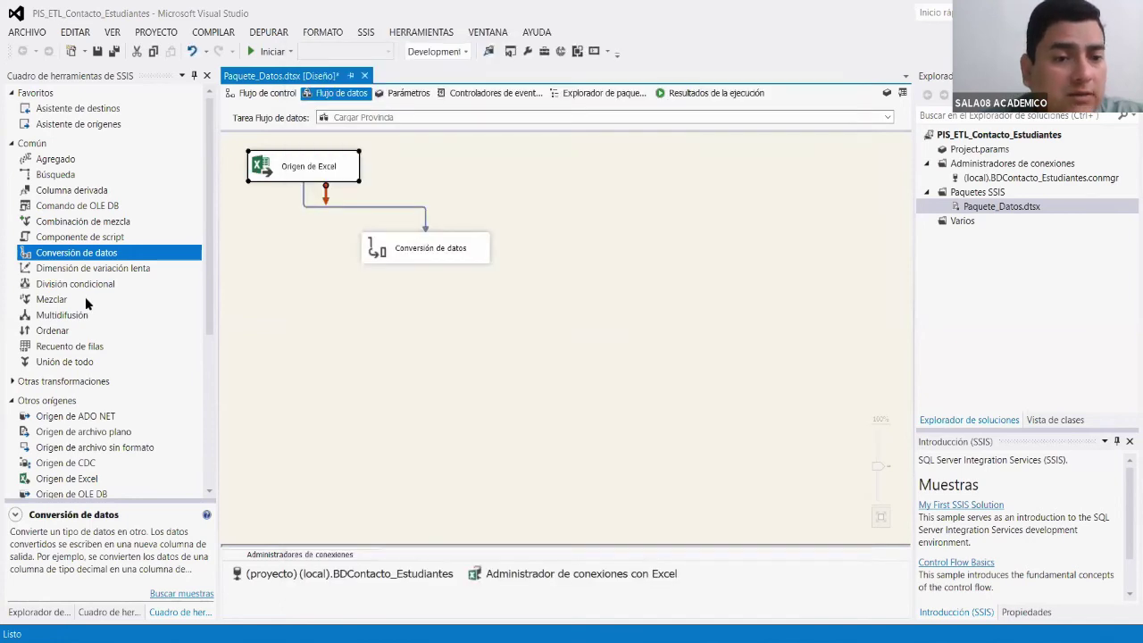
Add a Búsqueda transformation below Conversión de datos and connect the conversion output to it.
left_click(64, 176)
left_click_drag(168, 198, 454, 348)
left_click(441, 255)
left_click_drag(435, 282, 438, 321)
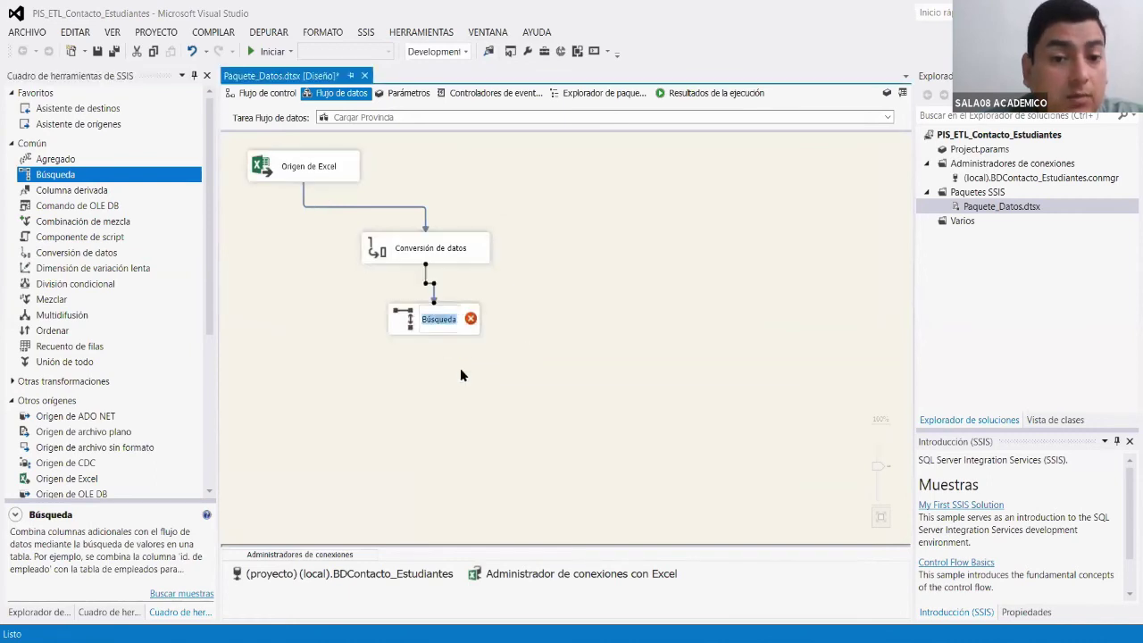
Rename the Búsqueda transformation as Búsqueda CodDep and place it beside Conversión de datos.
left_click(449, 332)
left_click(454, 323)
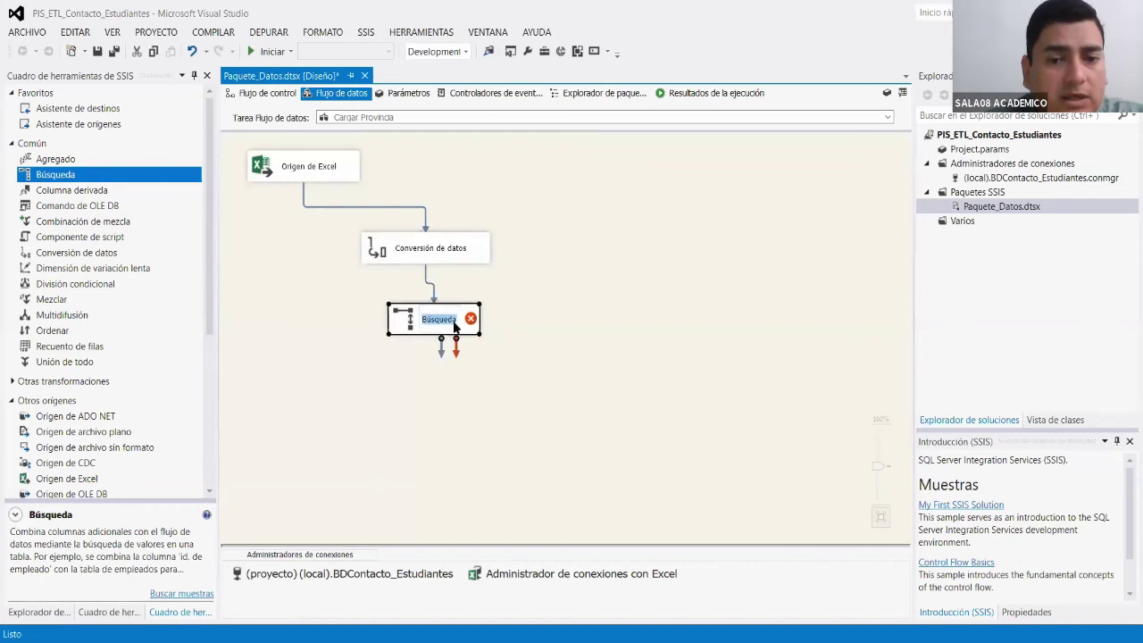
key("Right")
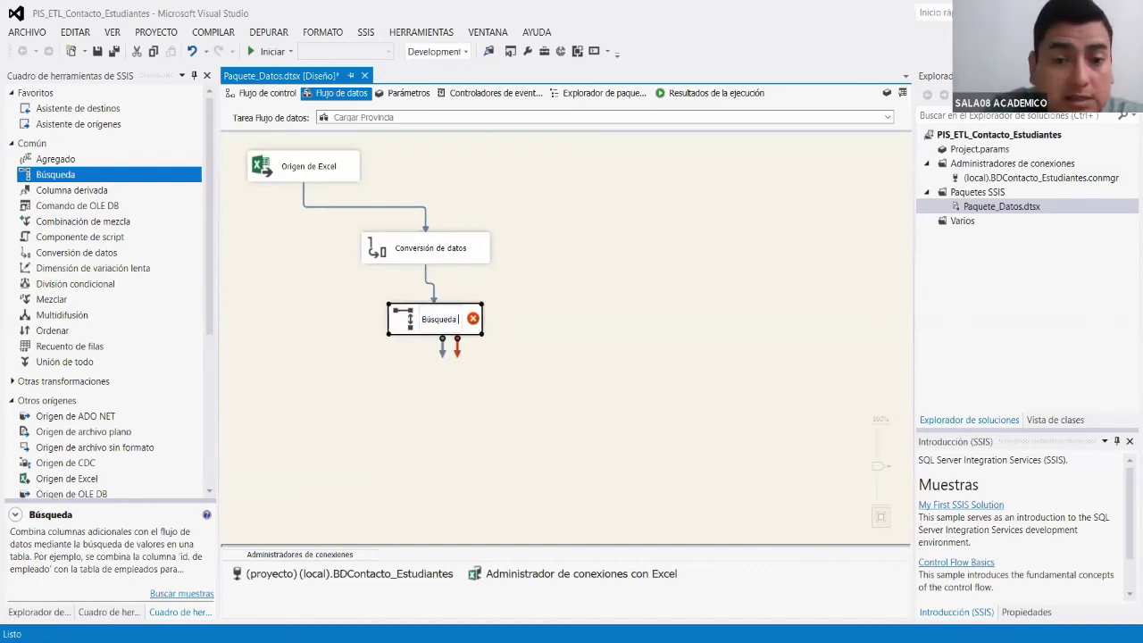
type("C")
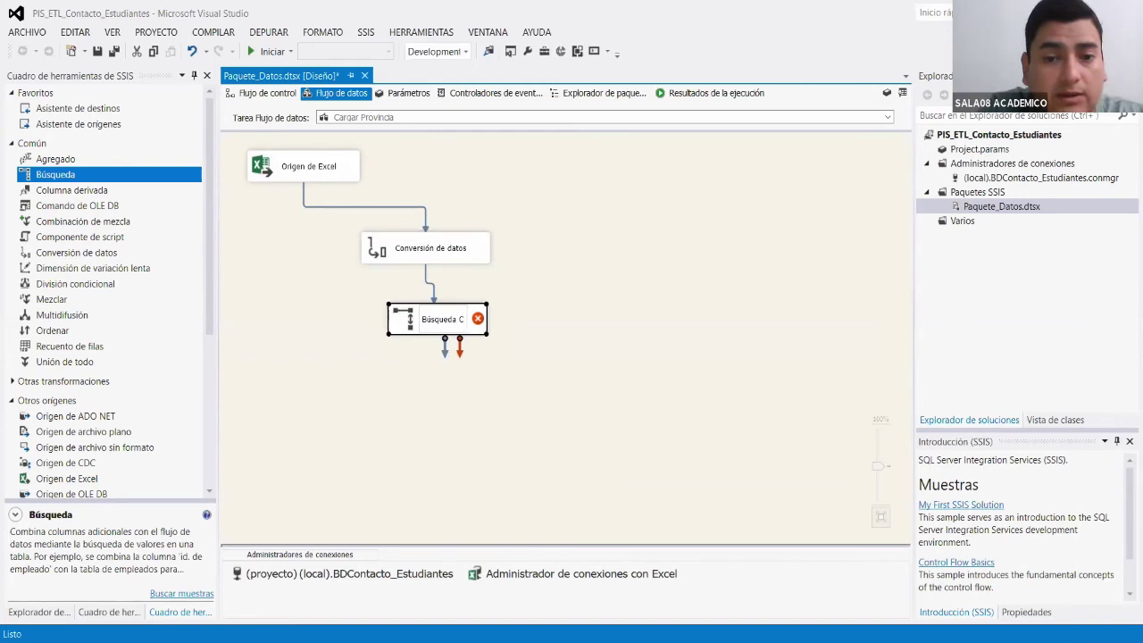
type("odDep")
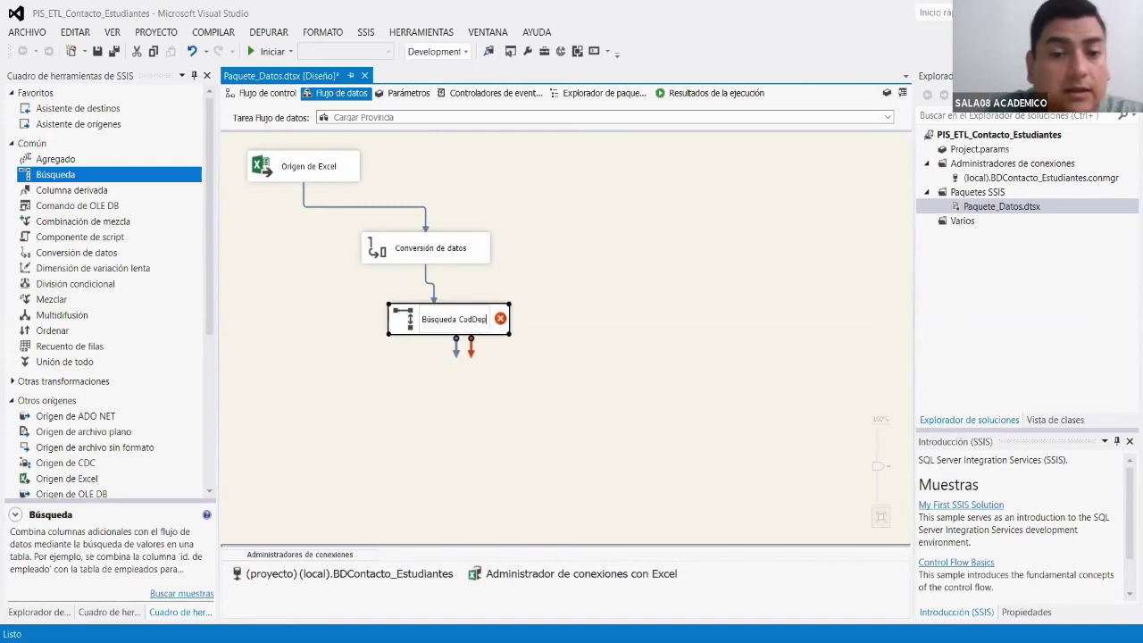
left_click(518, 340)
left_click_drag(475, 324, 624, 260)
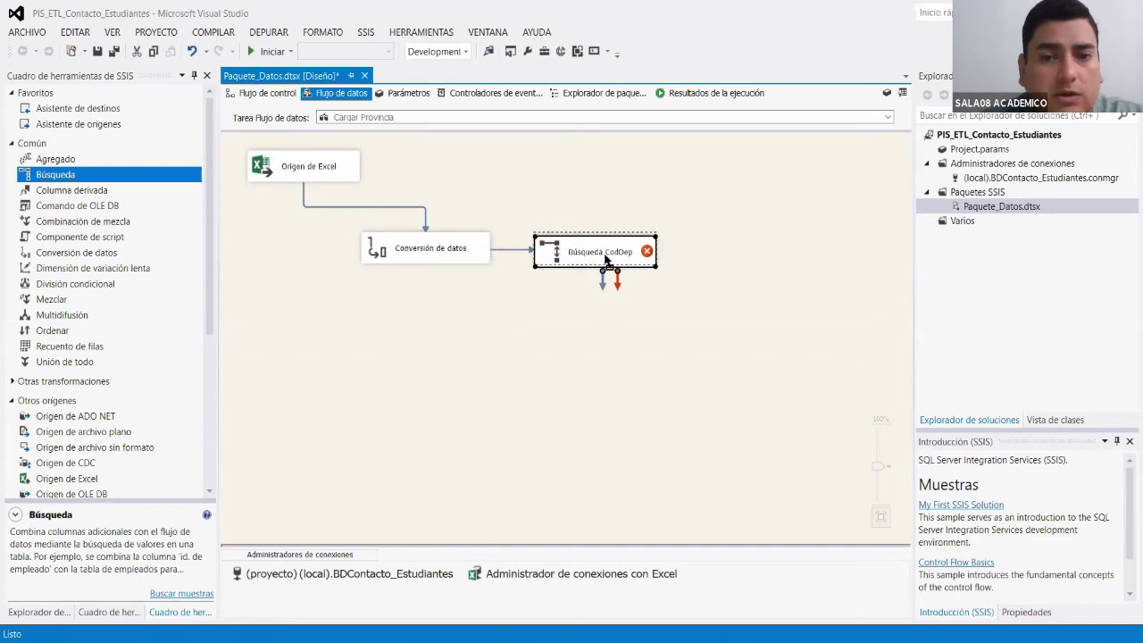
left_click(582, 336)
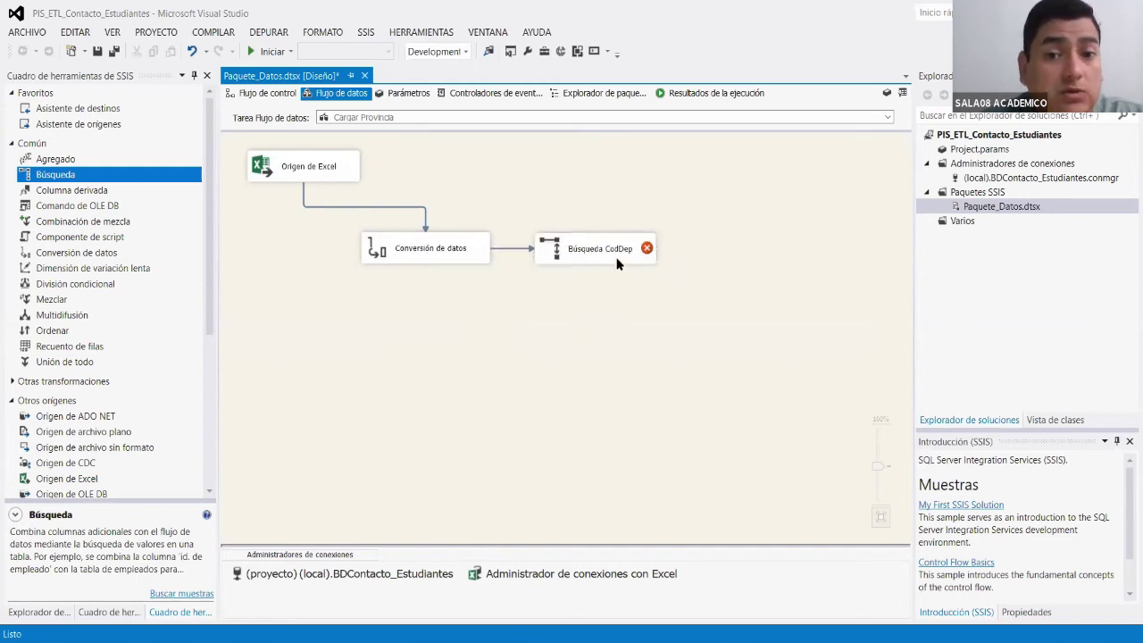
Set [dbo].[DEPARTAMENTO] as the reference table of Búsqueda CodDep and preview its code and name columns.
left_click(616, 263)
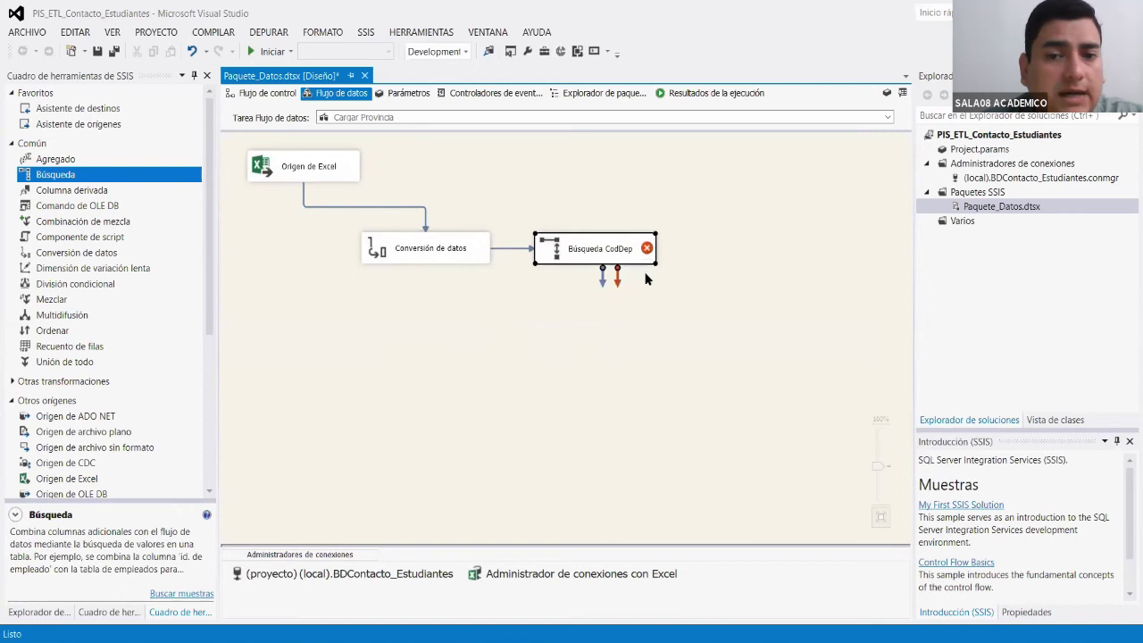
double_click(625, 252)
left_click(331, 156)
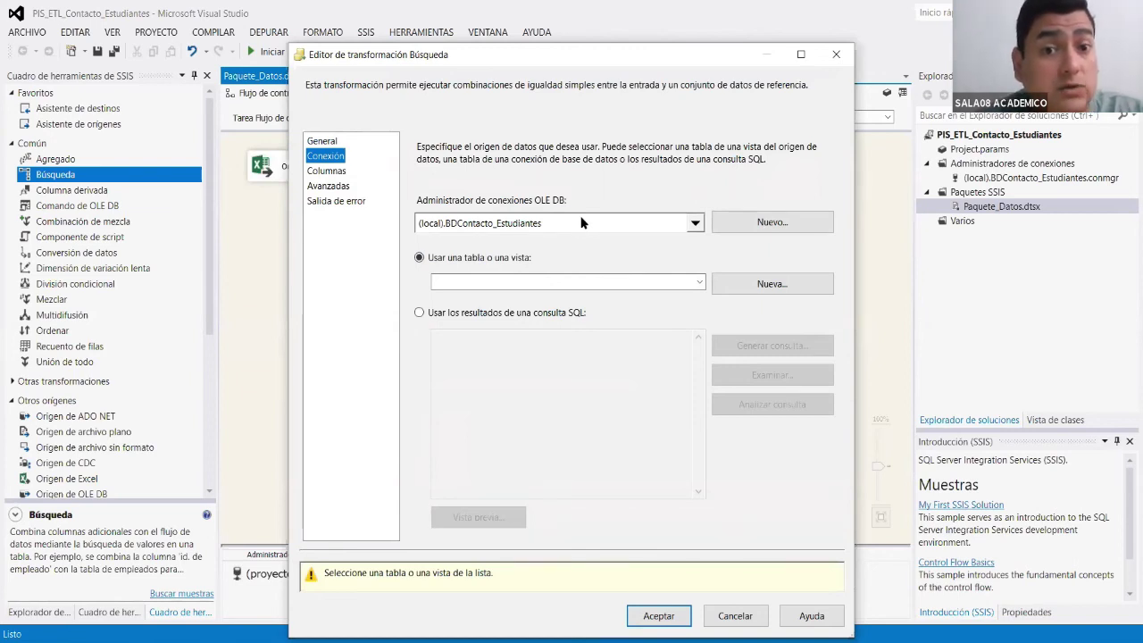
left_click(700, 282)
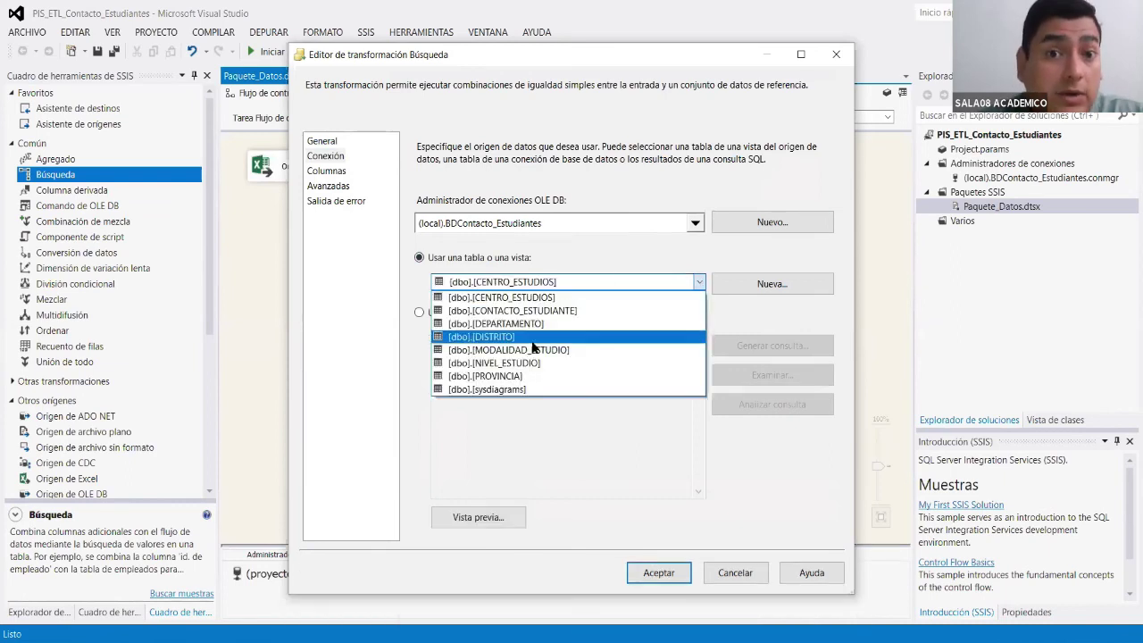
left_click(549, 323)
left_click(499, 516)
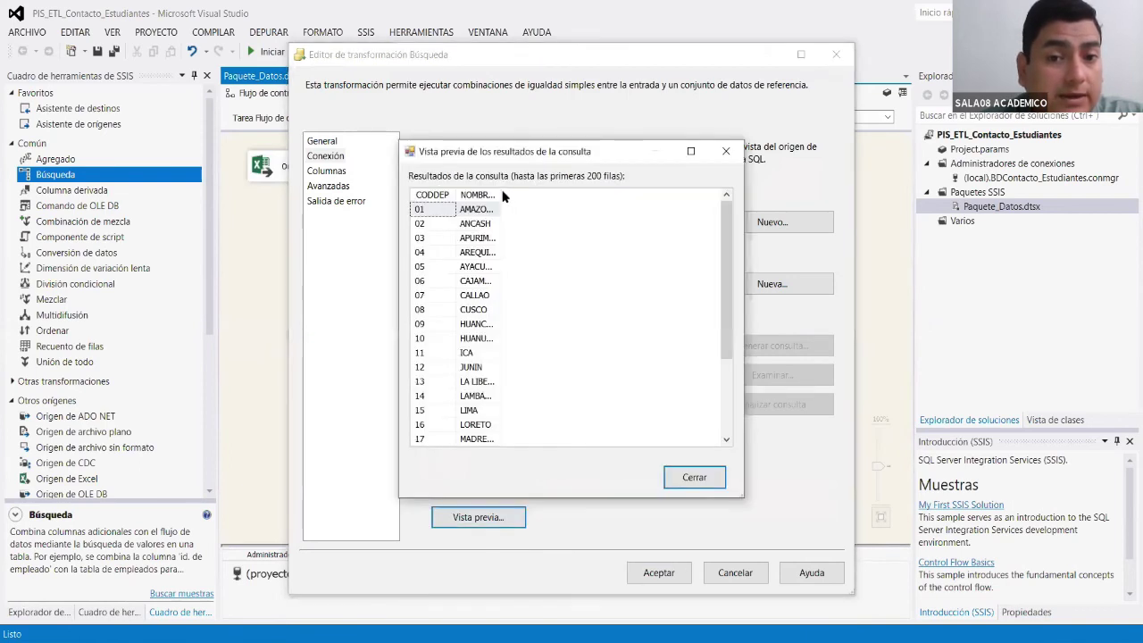
double_click(498, 195)
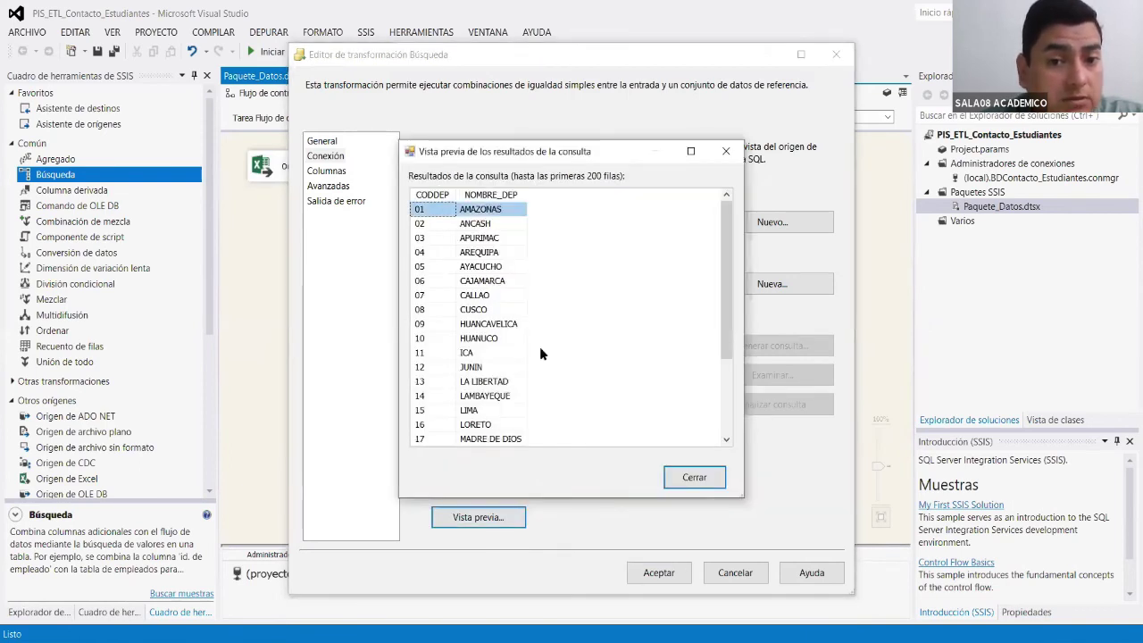
left_click(688, 480)
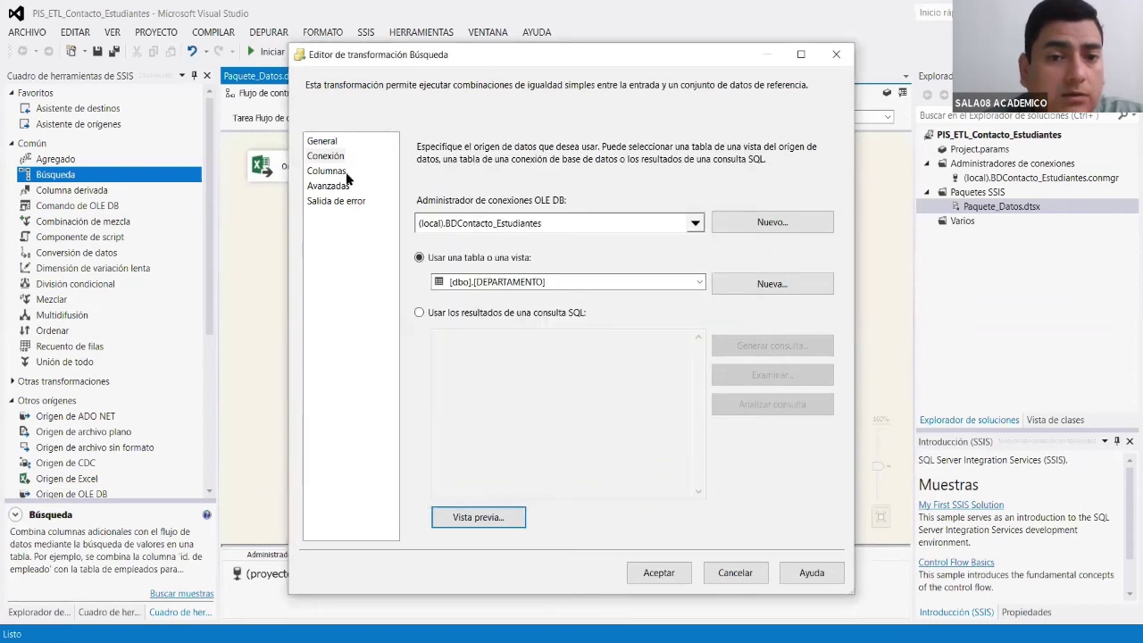
Match the input column C_DEPARTAMENTO to the lookup column NOMBRE_DEP and arrange the column lists so the link is readable.
left_click(345, 173)
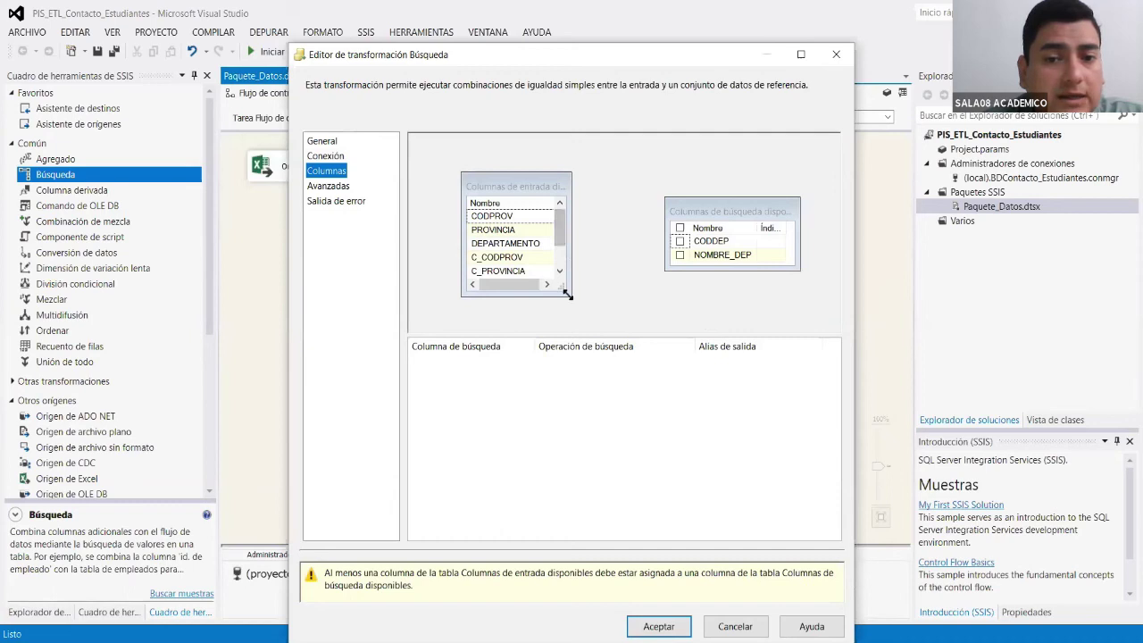
left_click_drag(567, 294, 604, 310)
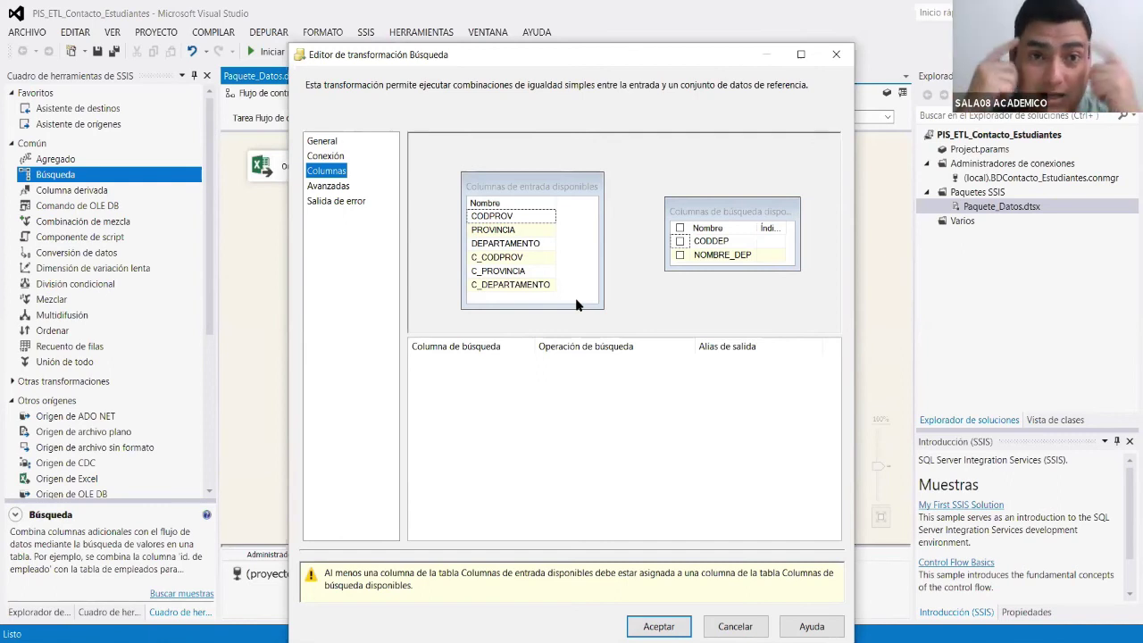
mouse_move(542, 283)
left_mouse_down()
mouse_move(527, 291)
mouse_move(714, 257)
left_mouse_up()
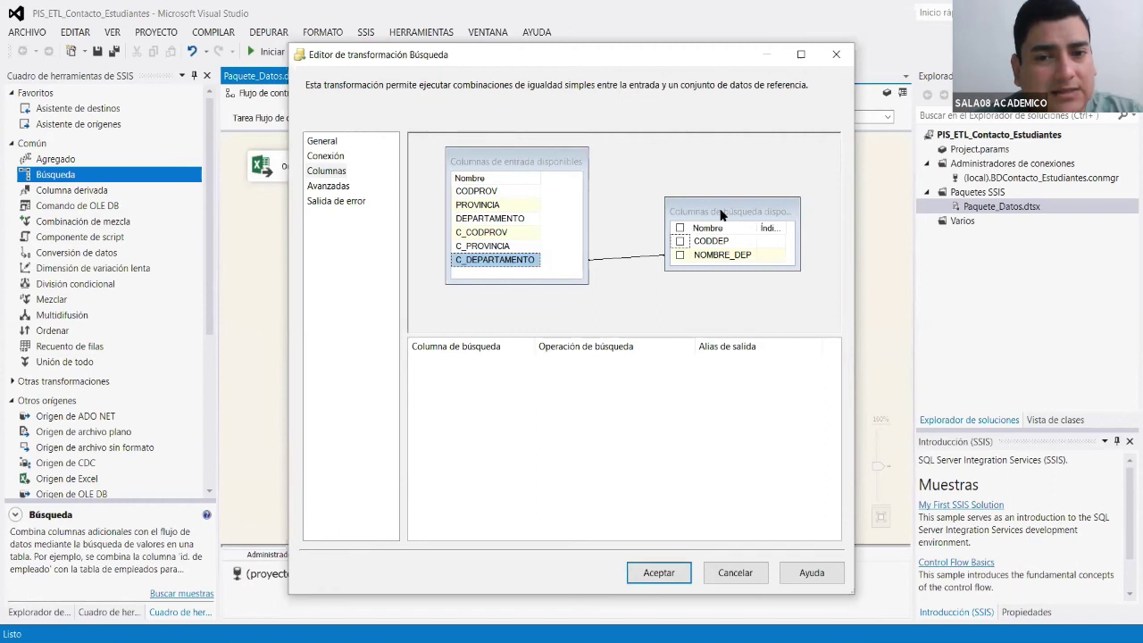
left_click_drag(721, 215, 685, 219)
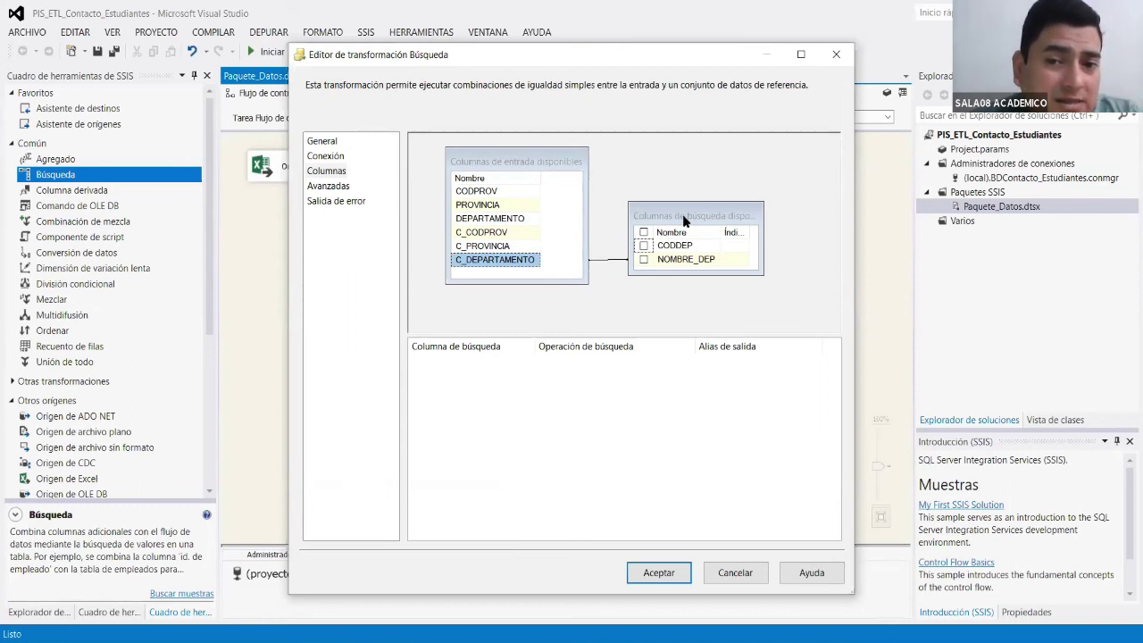
left_click_drag(684, 221, 681, 222)
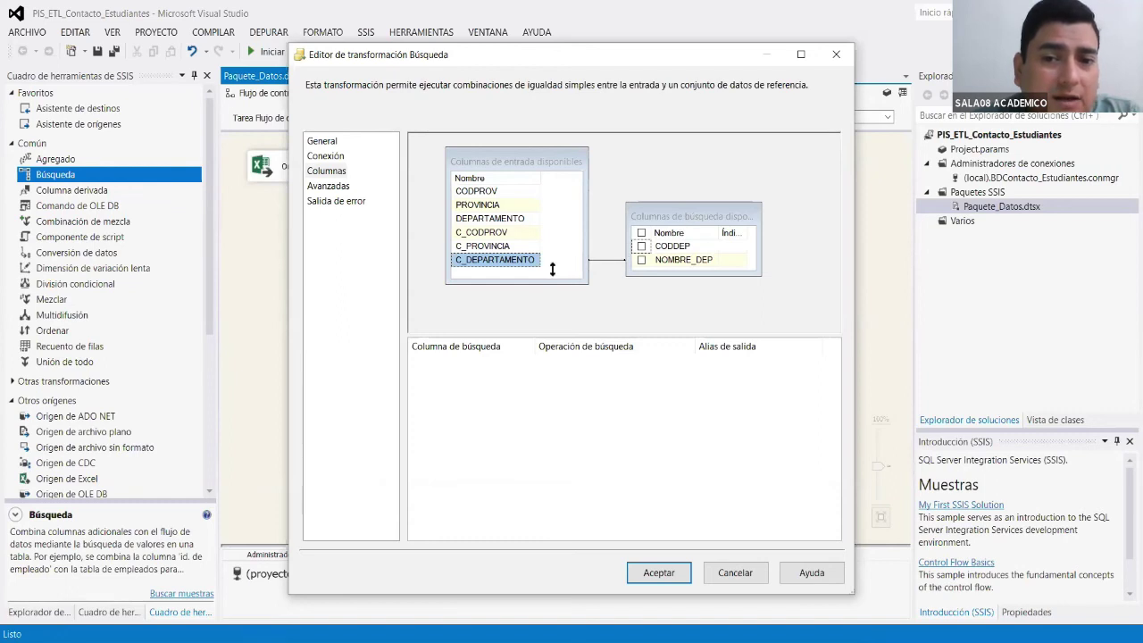
left_click(680, 261)
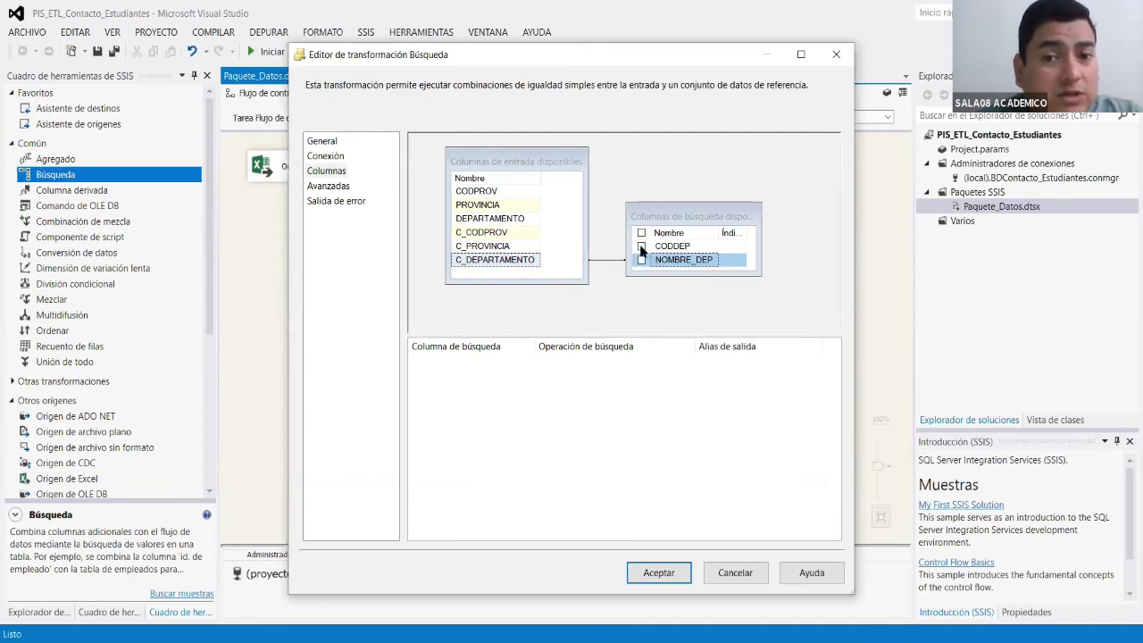
Return CODDEP from the lookup table and set its lookup operation to Reemplazar 'C_DEPARTAMENTO'.
left_click(641, 247)
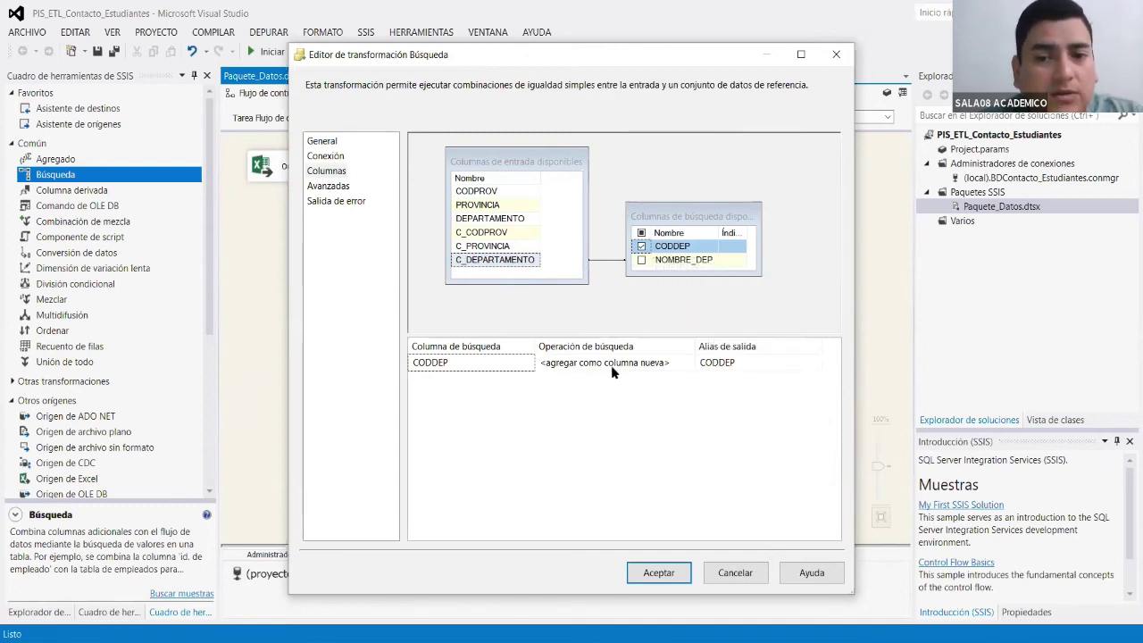
left_click(674, 362)
left_click(680, 364)
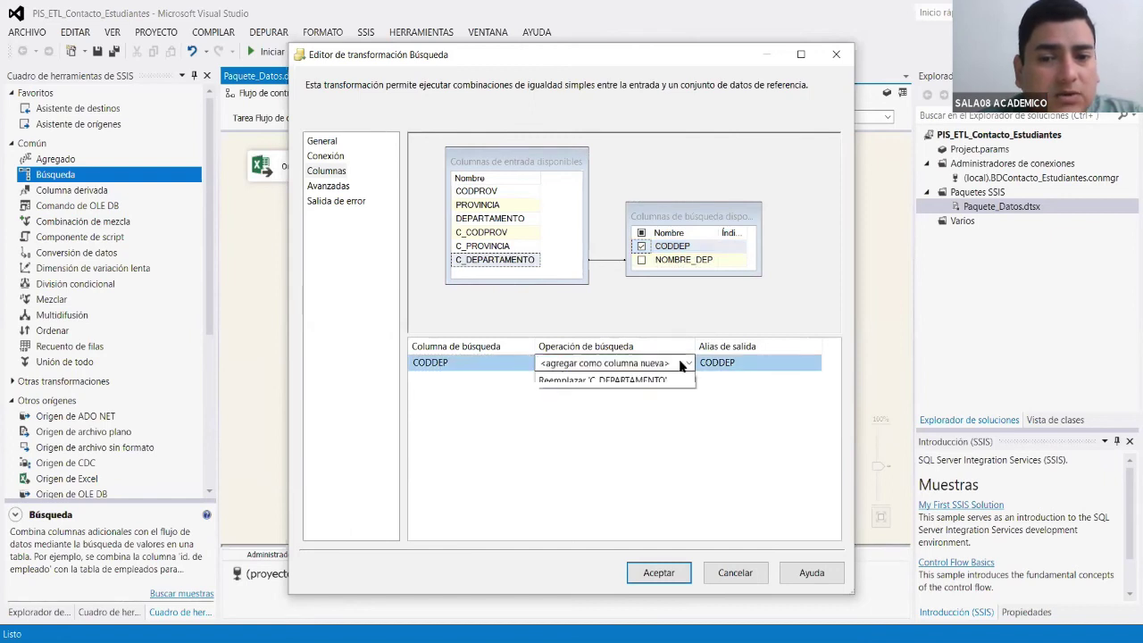
left_click(629, 420)
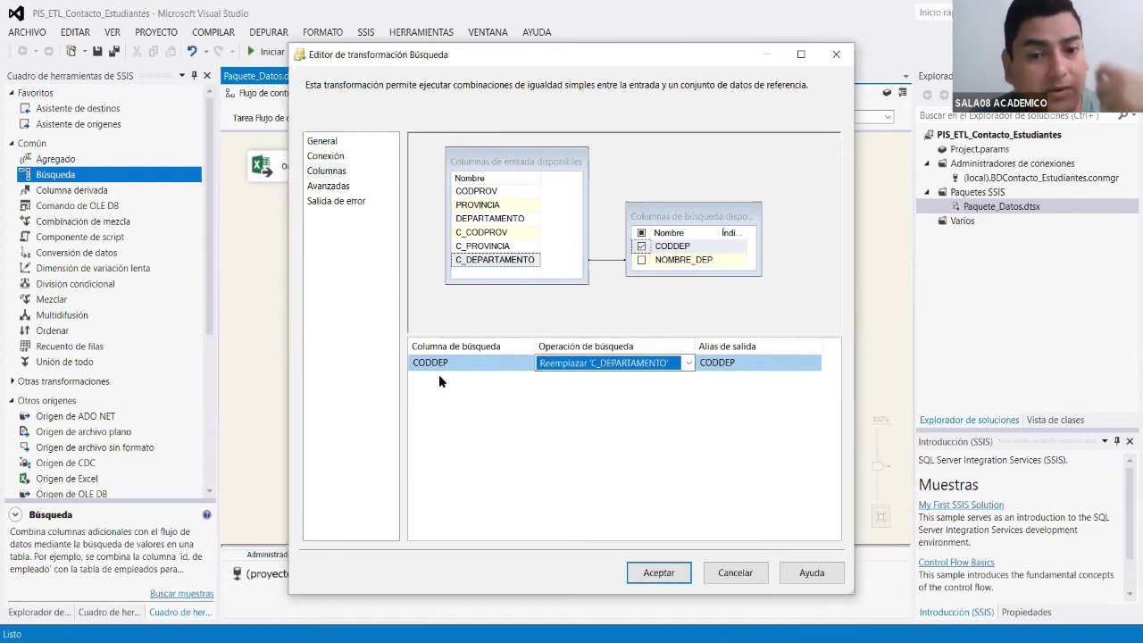
Configure the lookup's error output to Omitir error for errors and truncation, and accept the lookup settings.
left_click(341, 188)
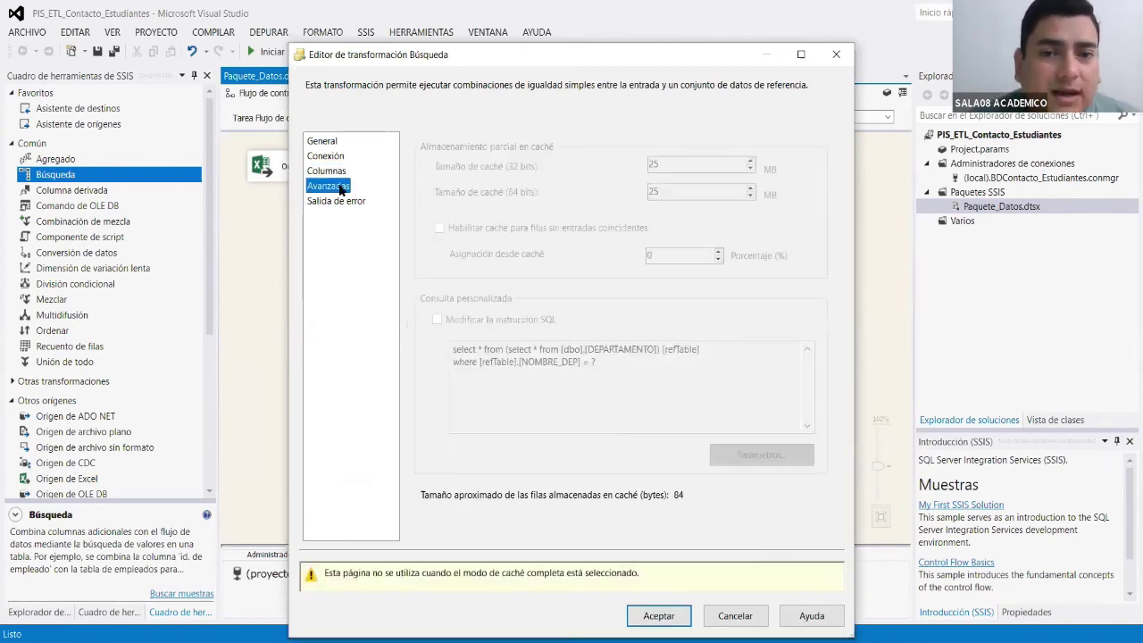
left_click(343, 204)
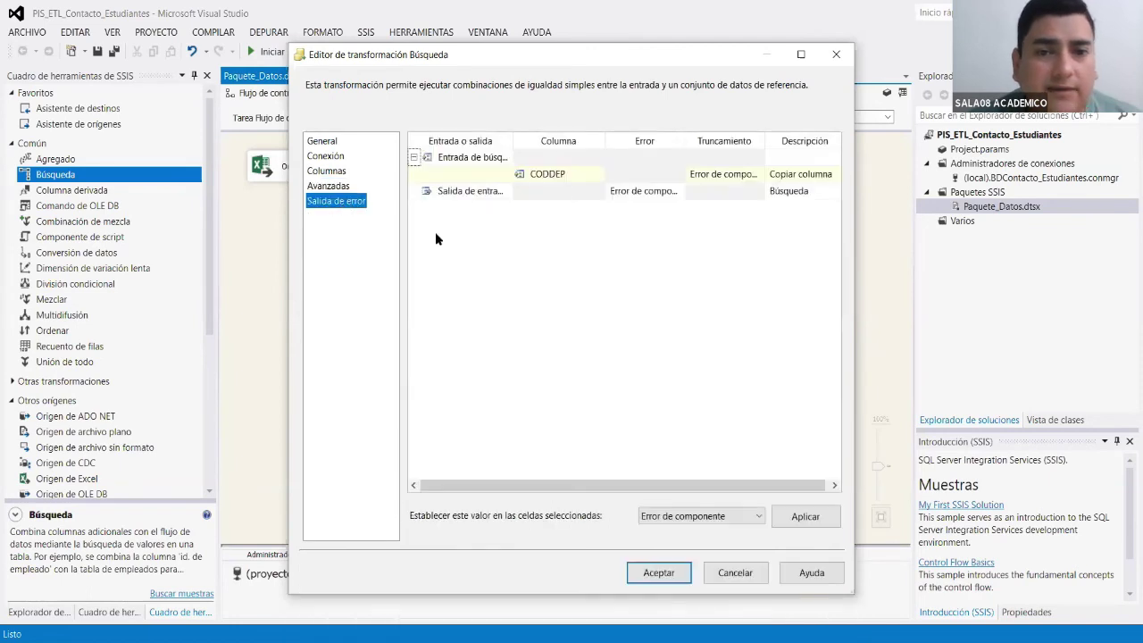
left_click(636, 198)
left_click(723, 175, "shift")
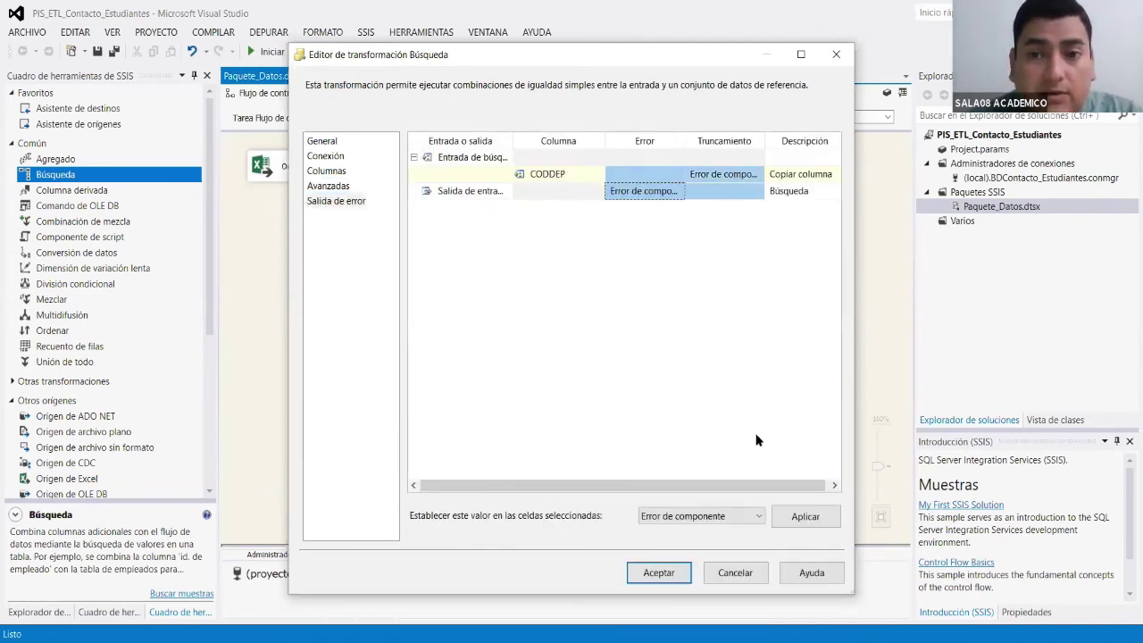
left_click(749, 517)
left_click(669, 536)
left_click(805, 516)
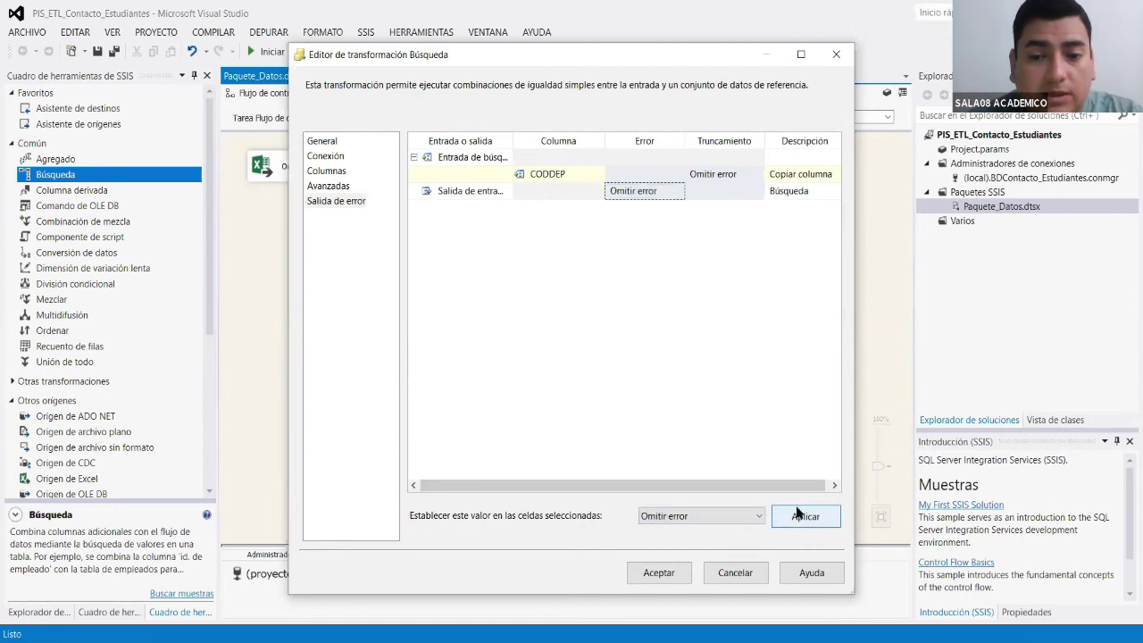
left_click(656, 573)
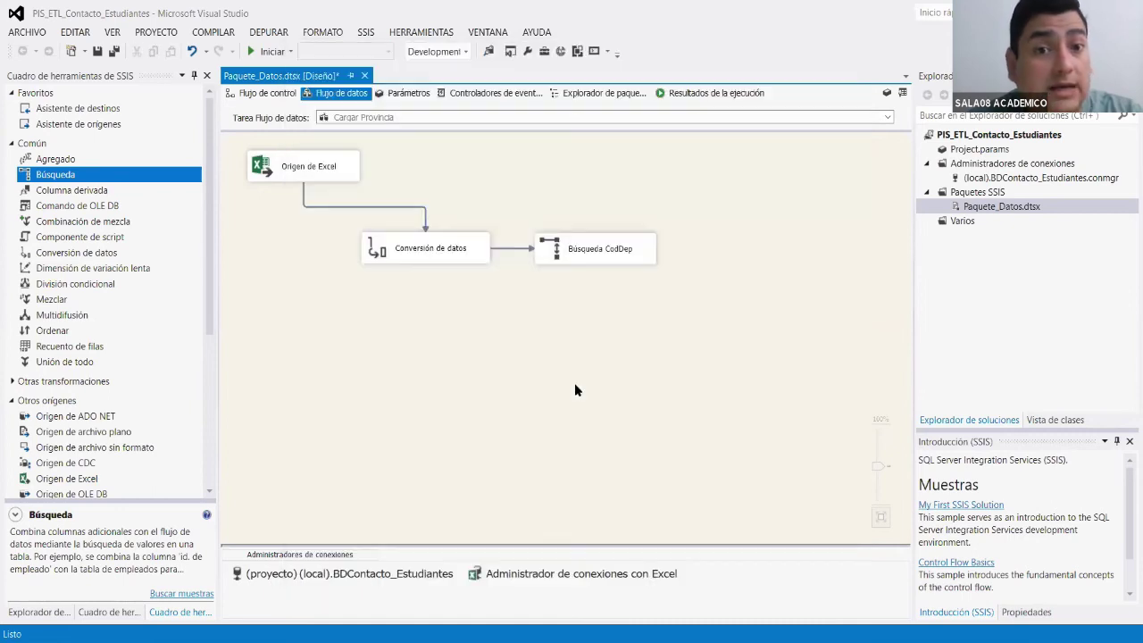
Add a Destino de OLE DB below Búsqueda CodDep and connect it through Salida de entradas coincidentes de búsqueda.
scroll(139, 395, "down", 6)
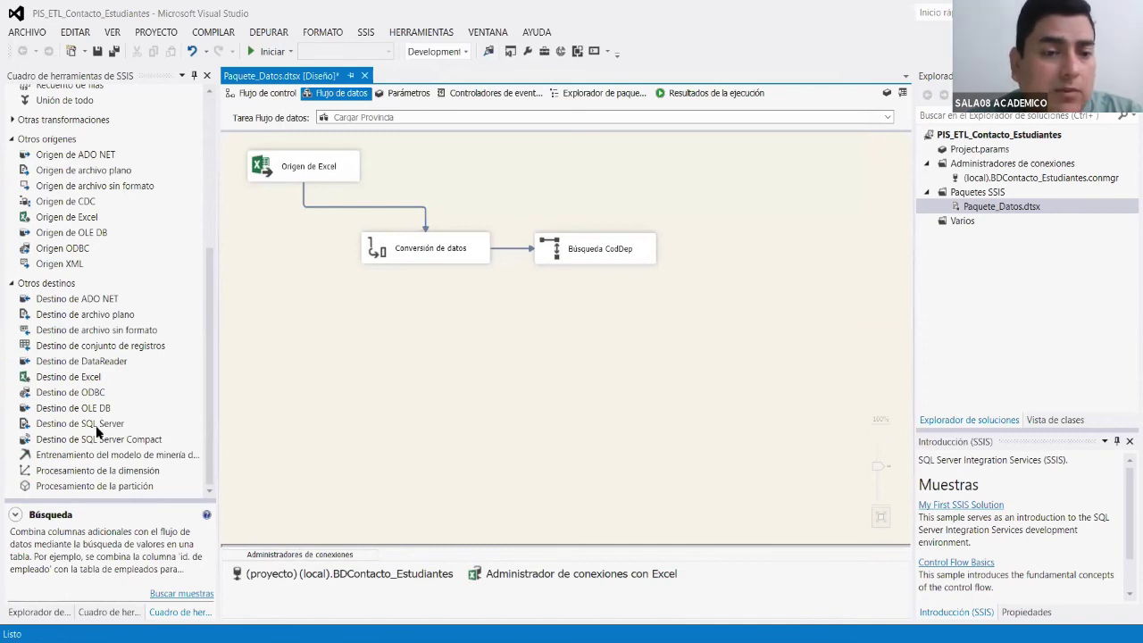
left_click_drag(101, 408, 588, 330)
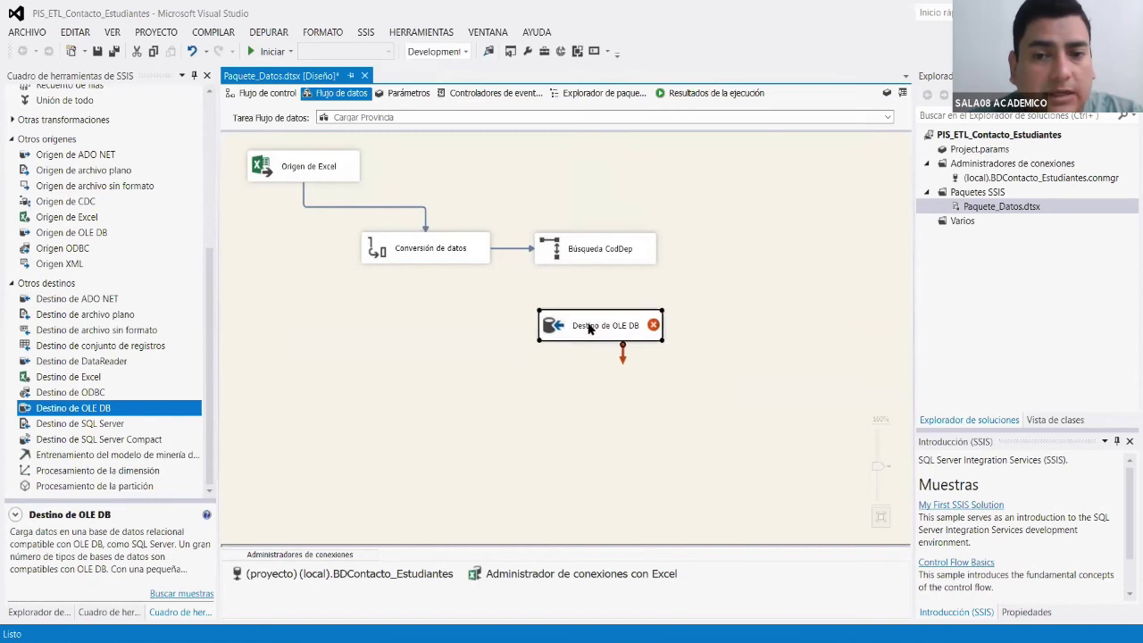
left_click(612, 253)
left_click_drag(609, 284, 603, 323)
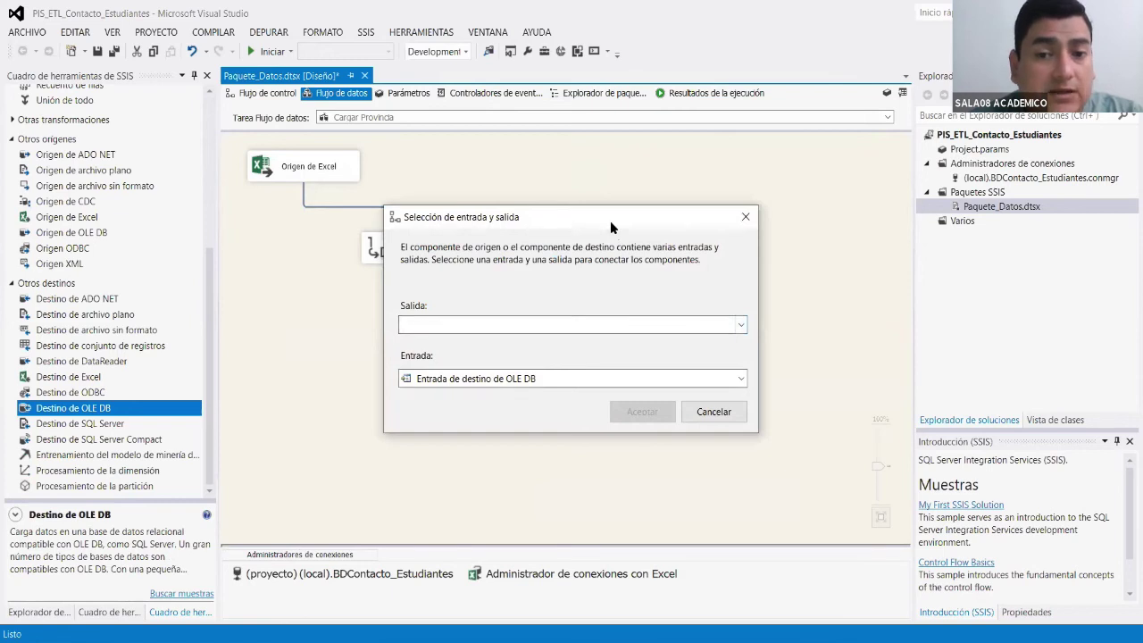
left_click_drag(610, 220, 798, 151)
left_click(931, 257)
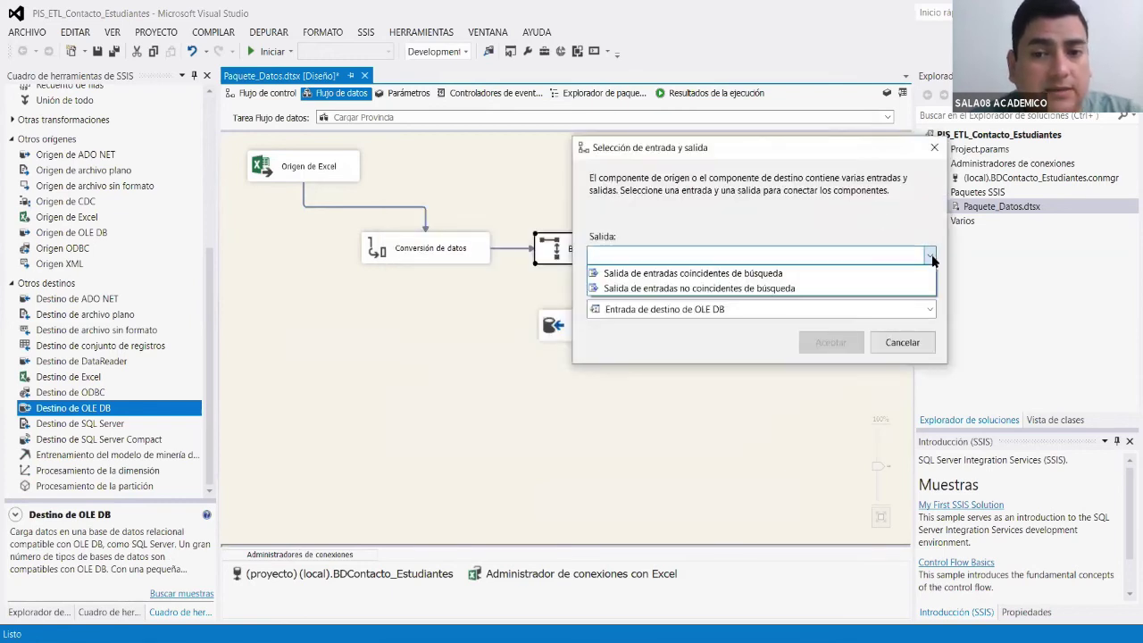
left_click(759, 274)
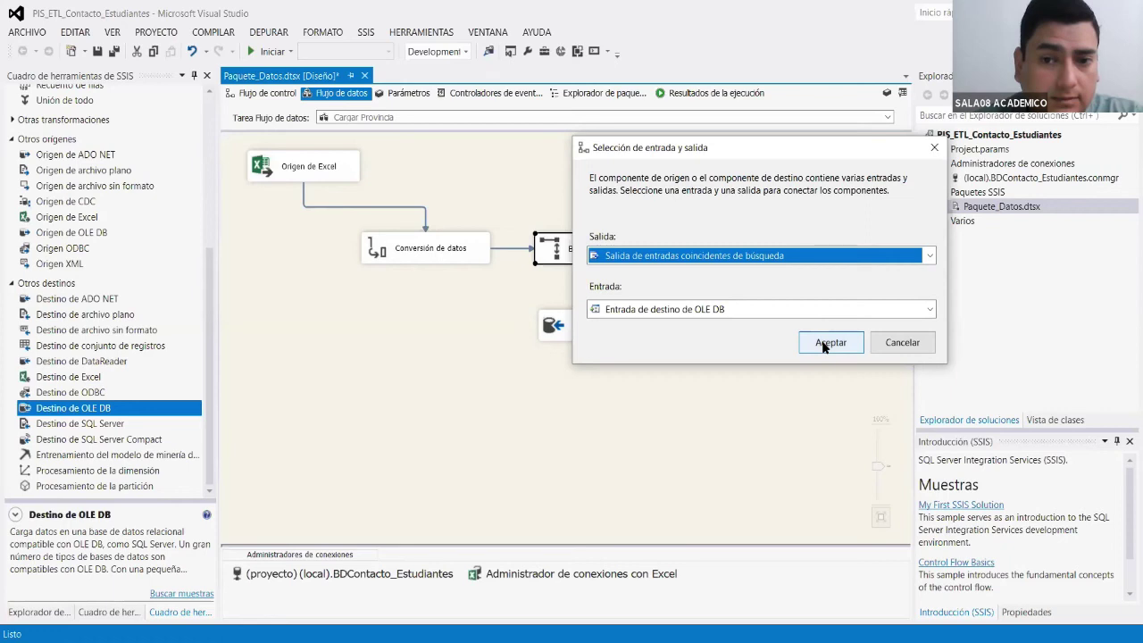
left_click(826, 344)
left_click_drag(625, 327, 624, 334)
Set the OLE DB destination's table to [dbo].[PROVINCIA] and open its column mappings.
right_click(619, 332)
left_click(652, 340)
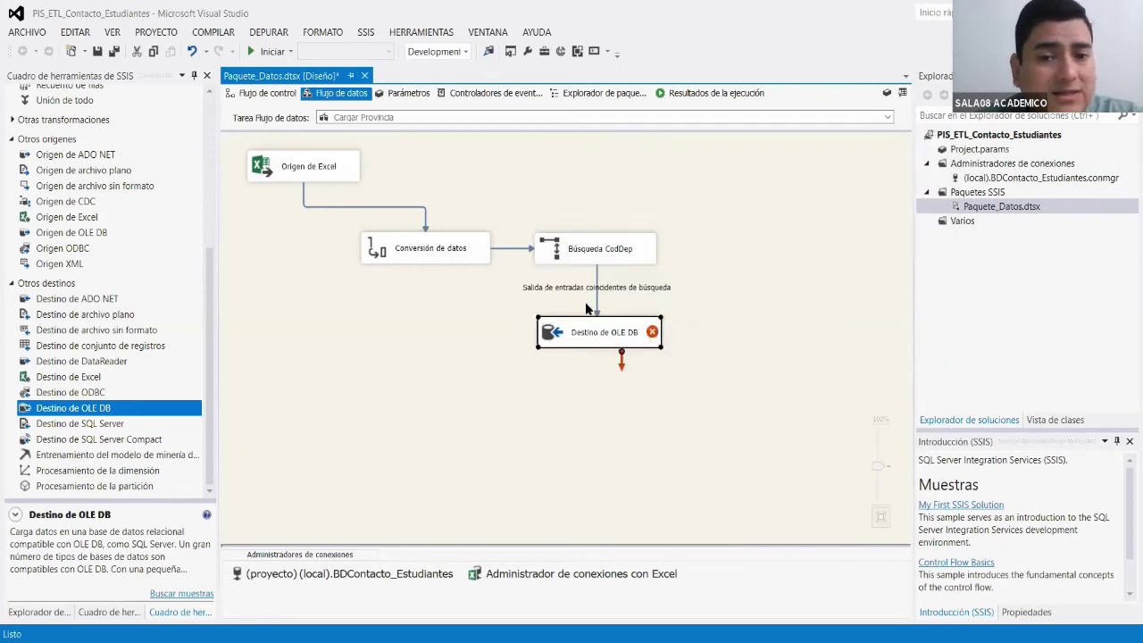
left_click(589, 320)
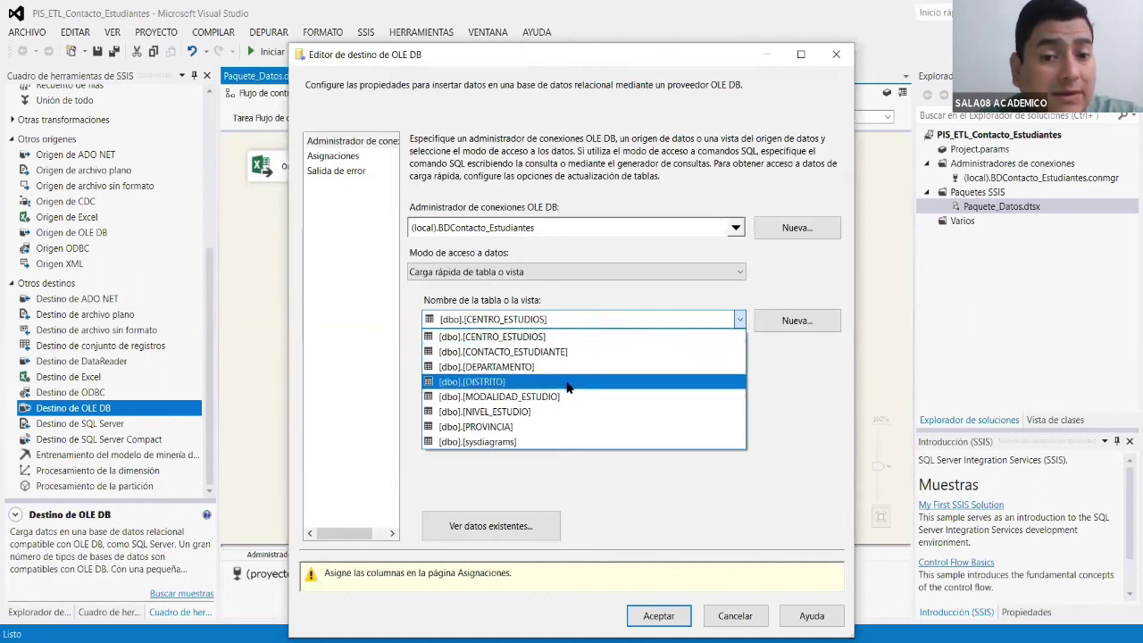
left_click(536, 428)
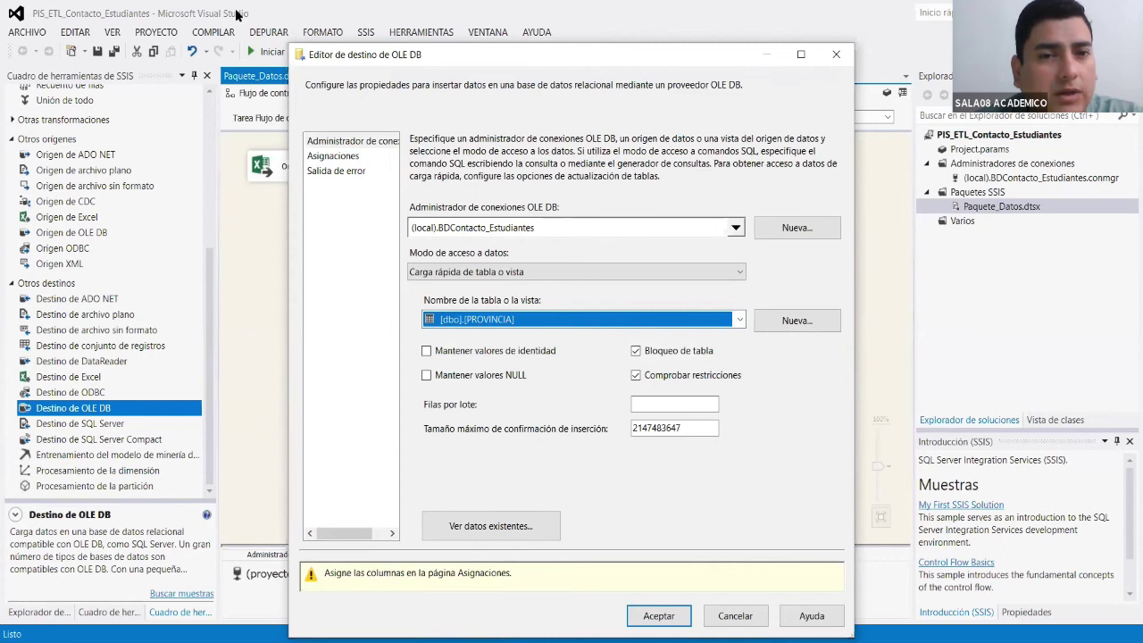
left_click(341, 158)
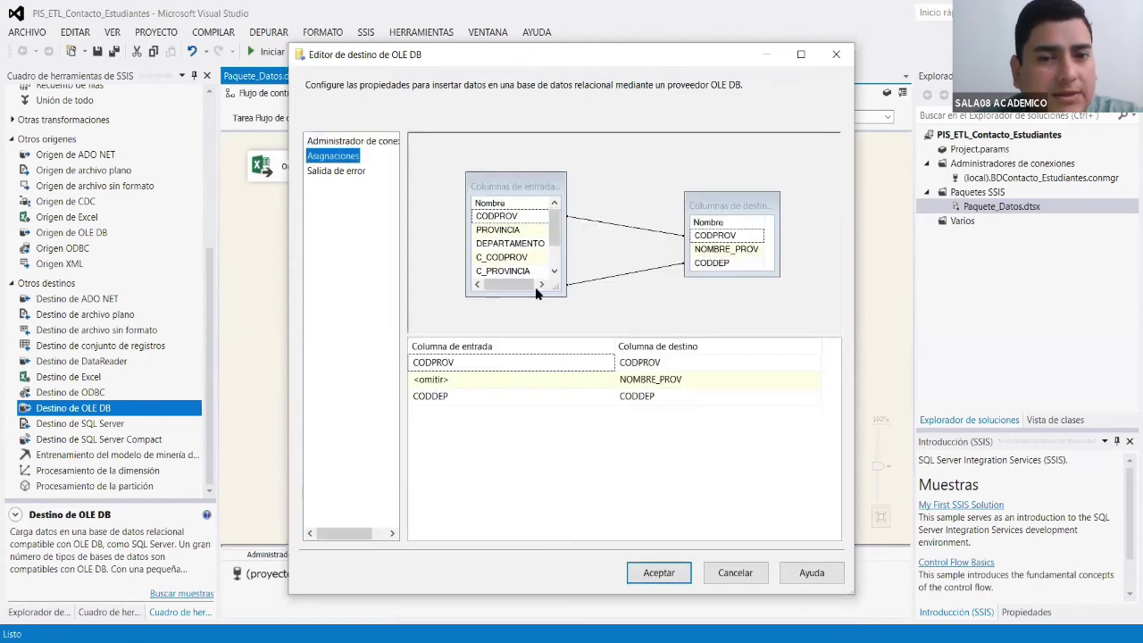
Map C_CODPROV to the CODPROV destination column and C_PROVINCIA to NOMBRE_PROV in the OLE DB destination.
left_click(625, 364)
left_click(609, 365)
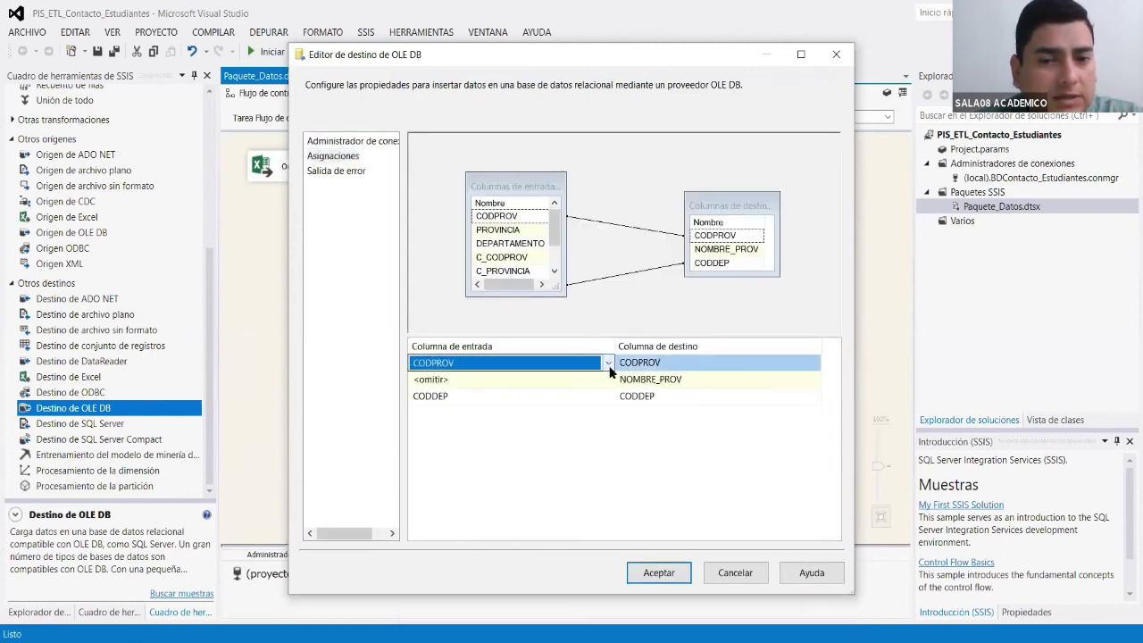
left_click(608, 364)
left_click(513, 434)
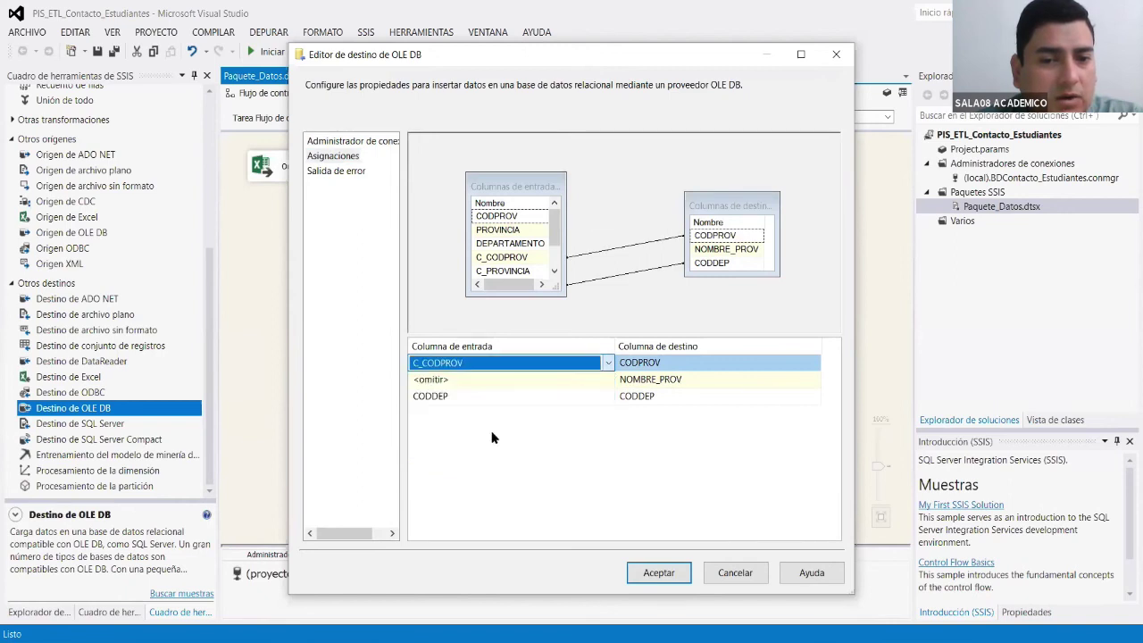
left_click(608, 382)
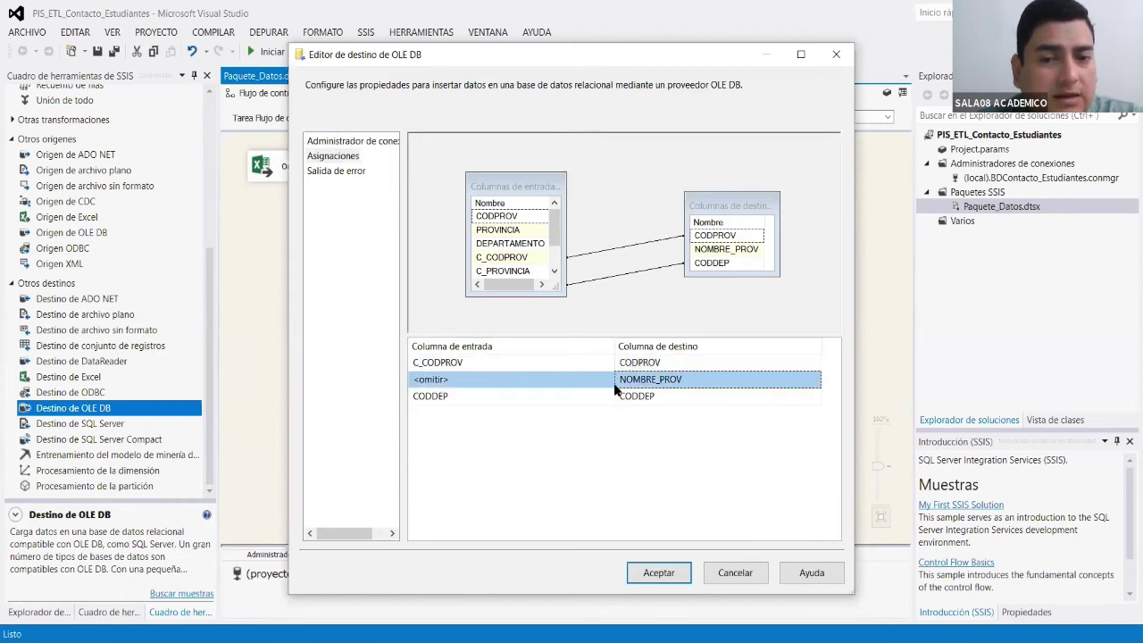
left_click(610, 383)
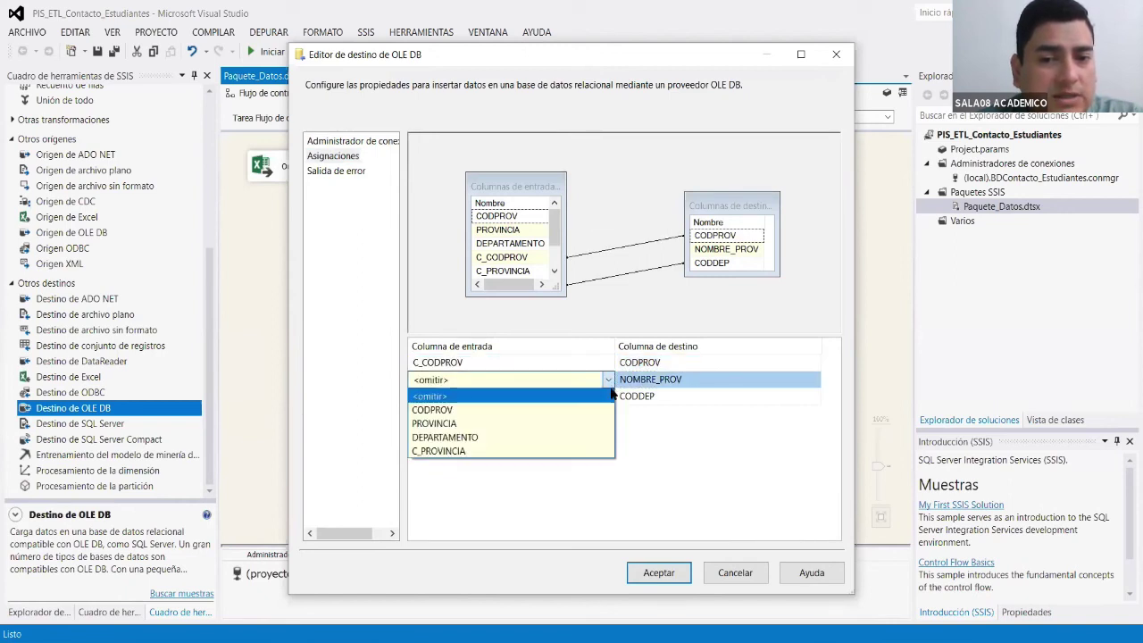
left_click(505, 451)
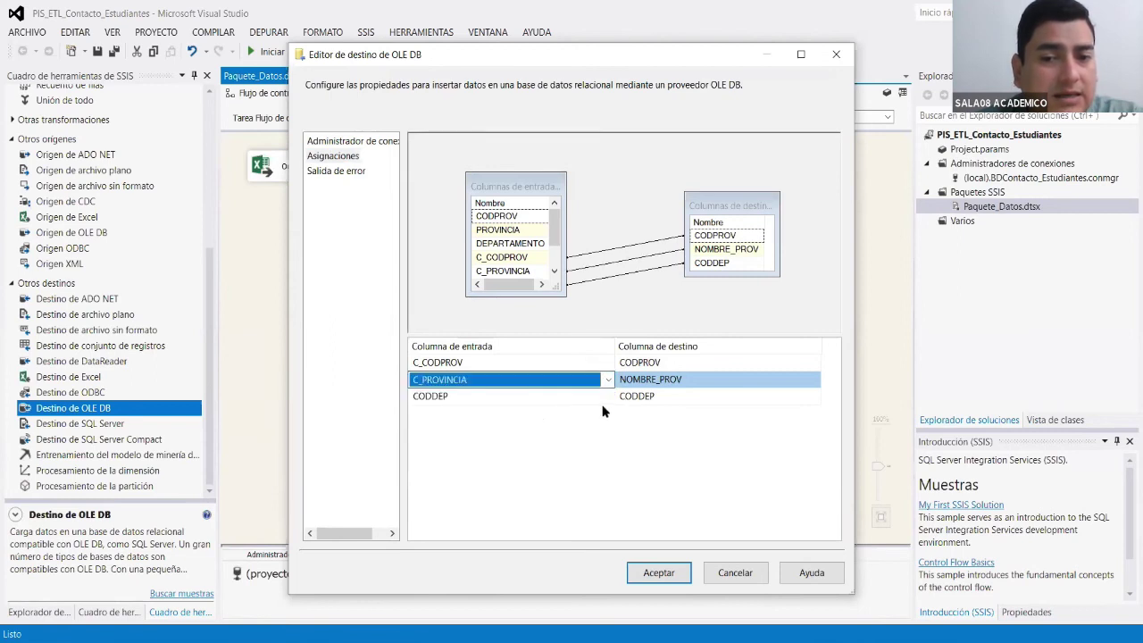
left_click(613, 400)
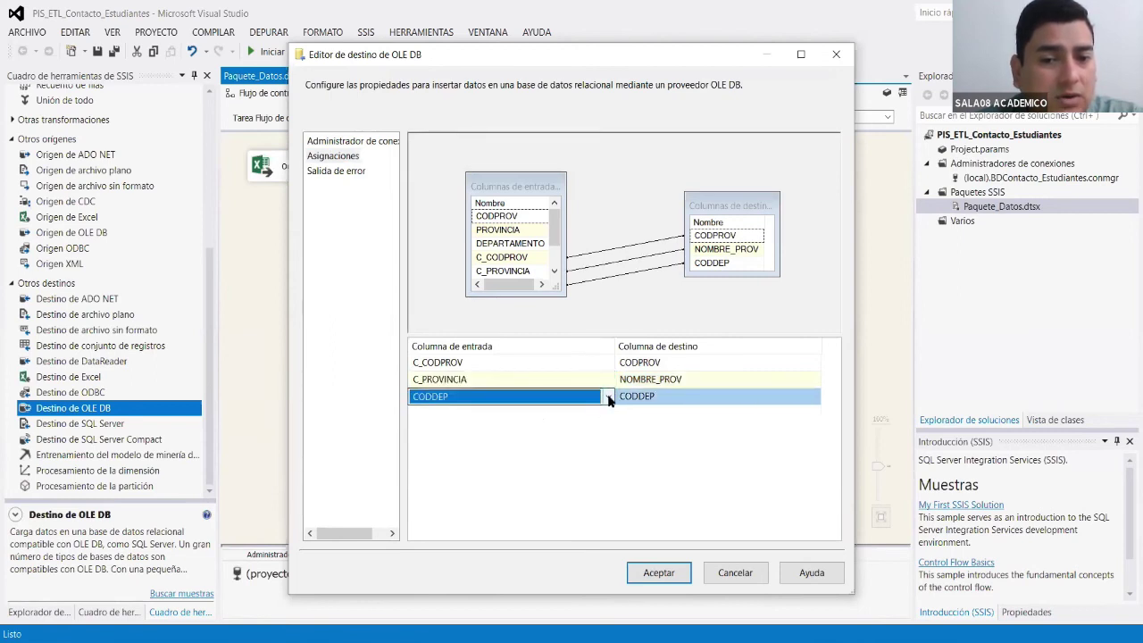
left_click(610, 400)
left_click(612, 401)
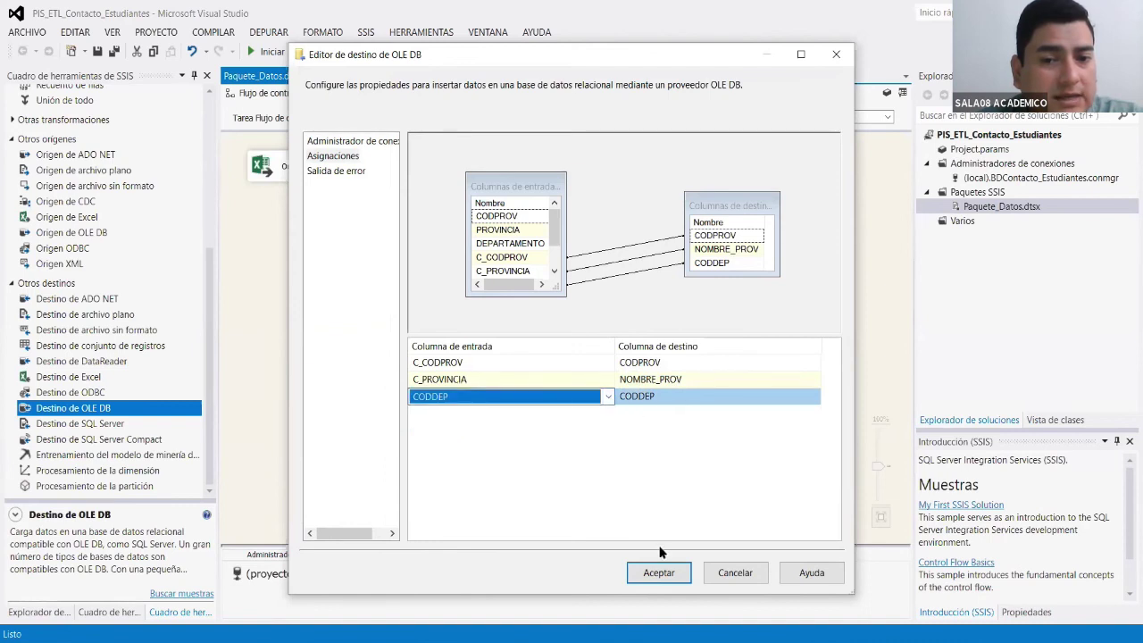
Set the OLE DB destination's error handling to Omitir error and accept the destination settings.
left_click(352, 174)
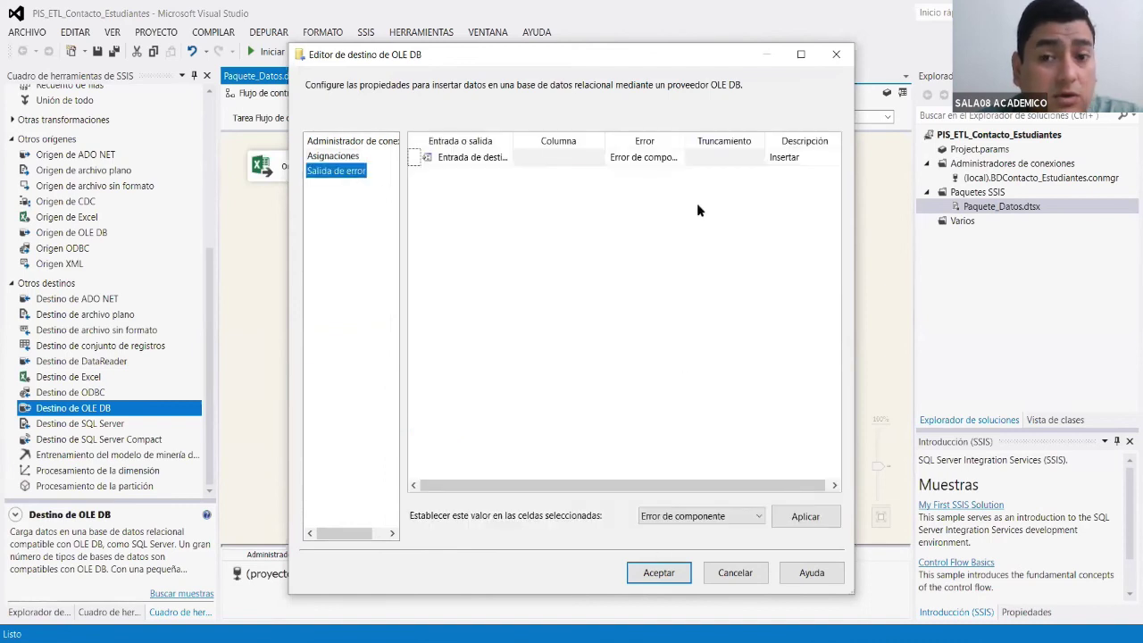
left_click(644, 158)
left_click(697, 516)
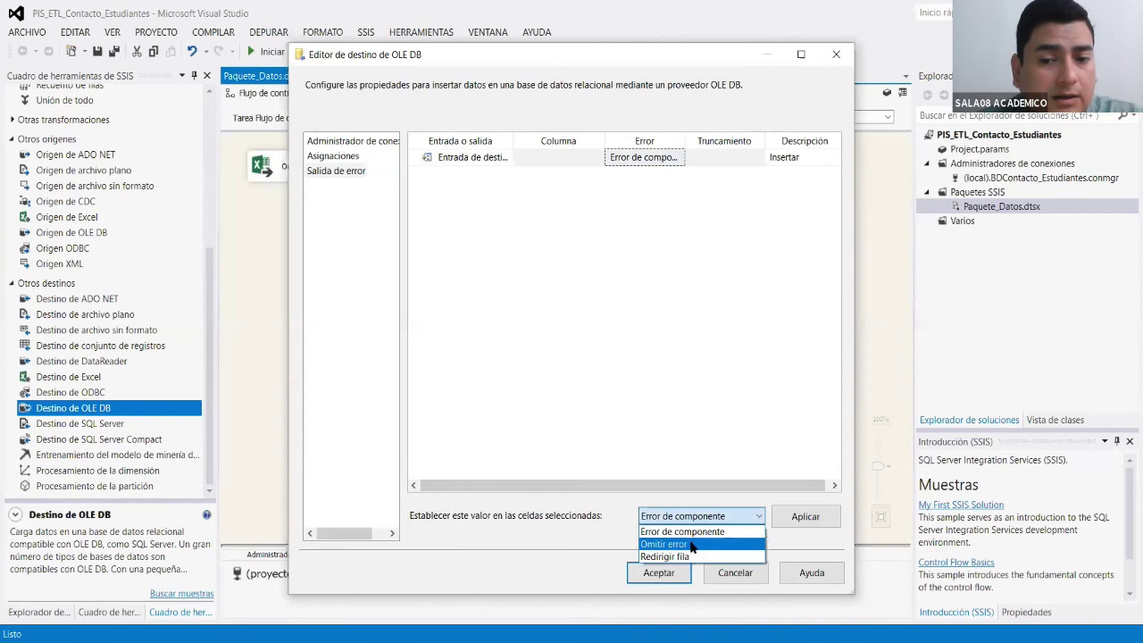
left_click(695, 530)
left_click(794, 522)
left_click(659, 572)
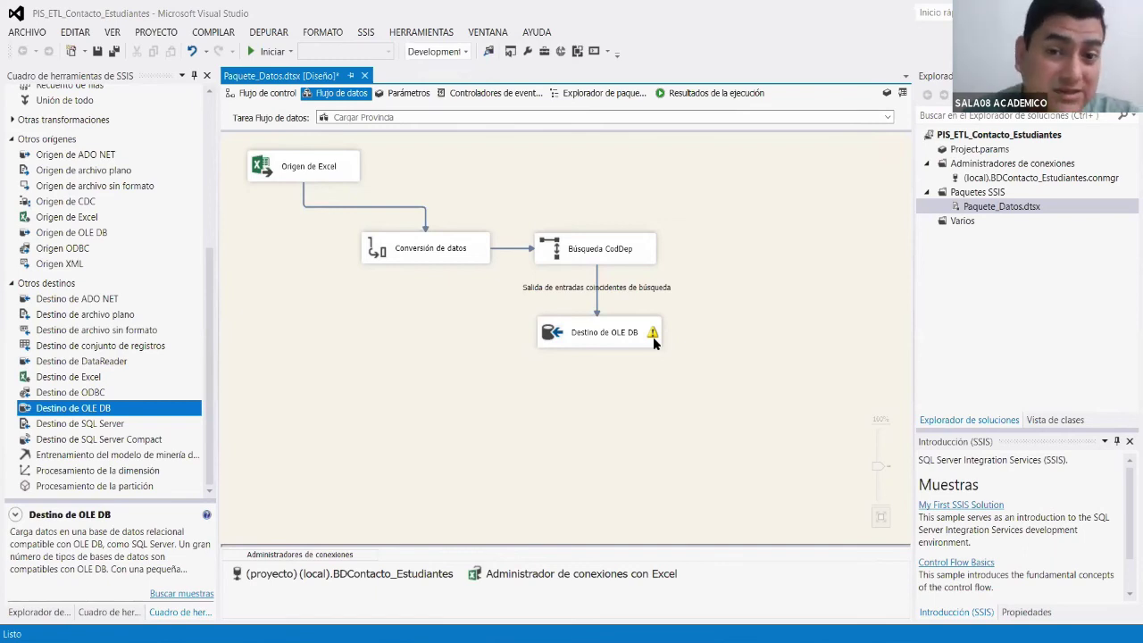
Delete the path between Búsqueda CodDep and Destino de OLE DB, and move the destination further down.
left_click(596, 301)
key("Delete")
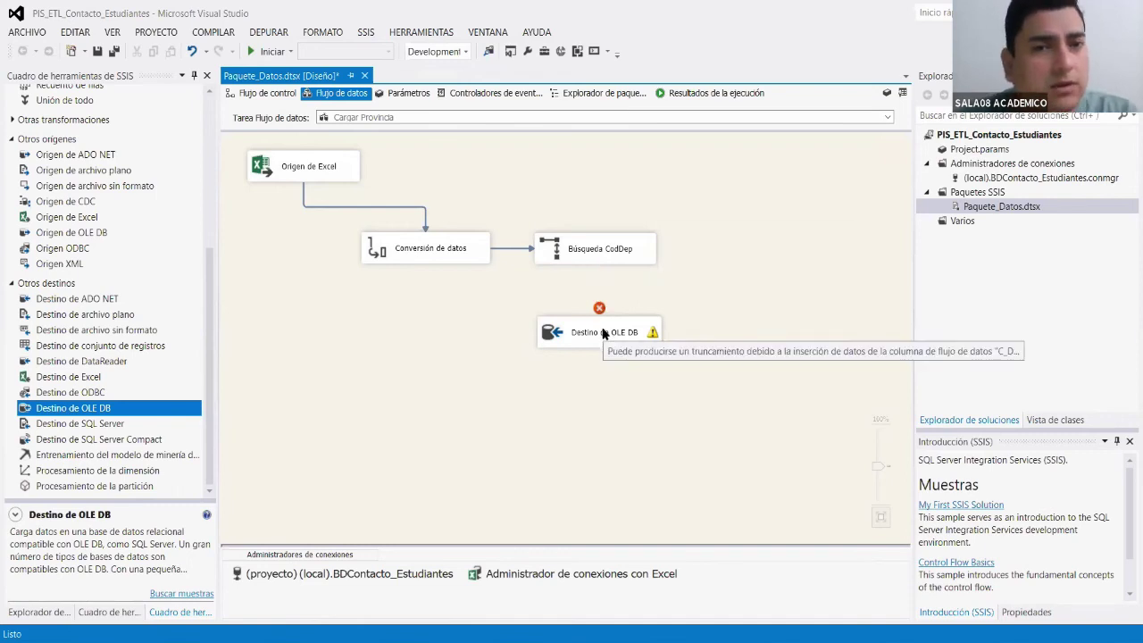
left_click_drag(603, 333, 600, 377)
Add a Conversión de datos below Búsqueda CodDep and connect it through Salida de entradas coincidentes de búsqueda.
left_click_drag(214, 366, 189, 212)
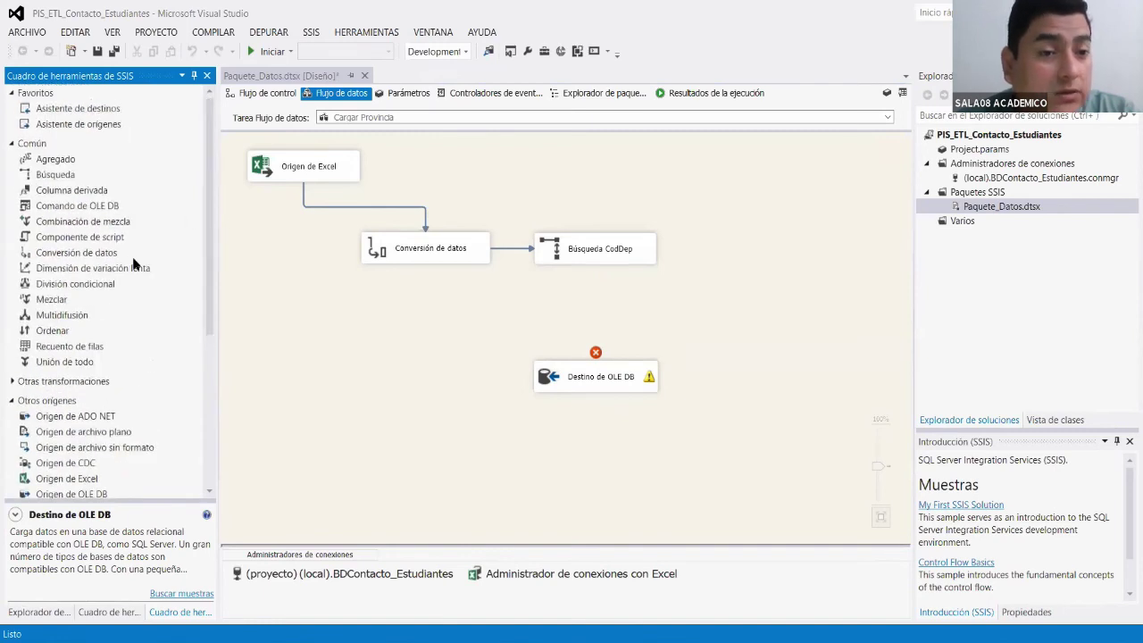
left_click_drag(100, 254, 594, 315)
left_click_drag(593, 380, 472, 379)
left_click_drag(615, 316, 600, 318)
left_click(616, 248)
left_click(636, 326)
left_click(551, 342)
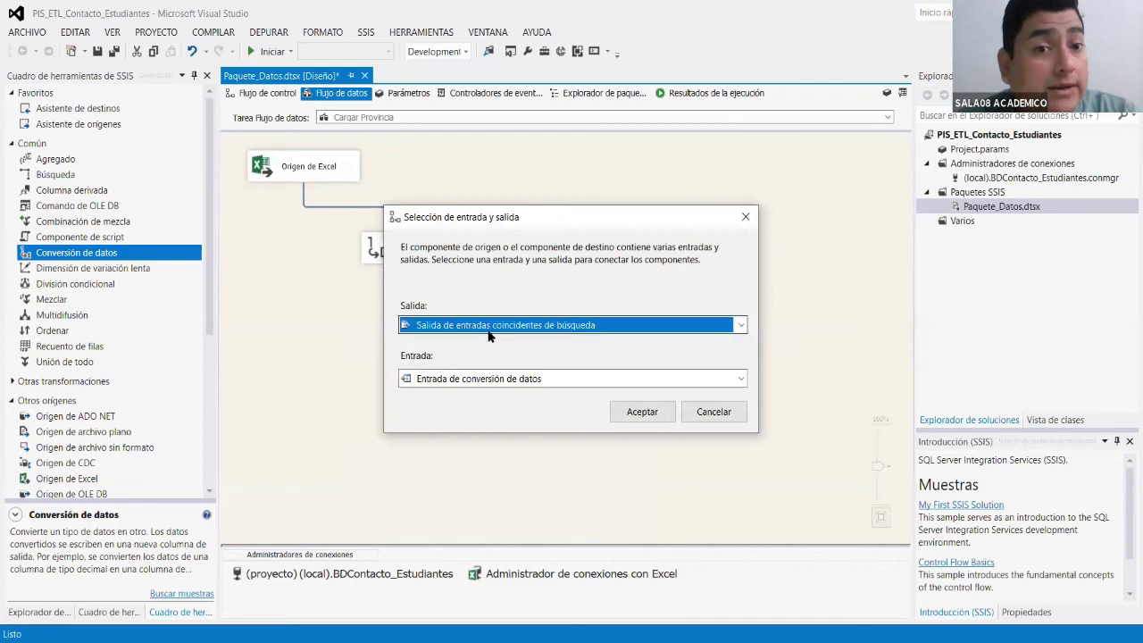
left_click(643, 410)
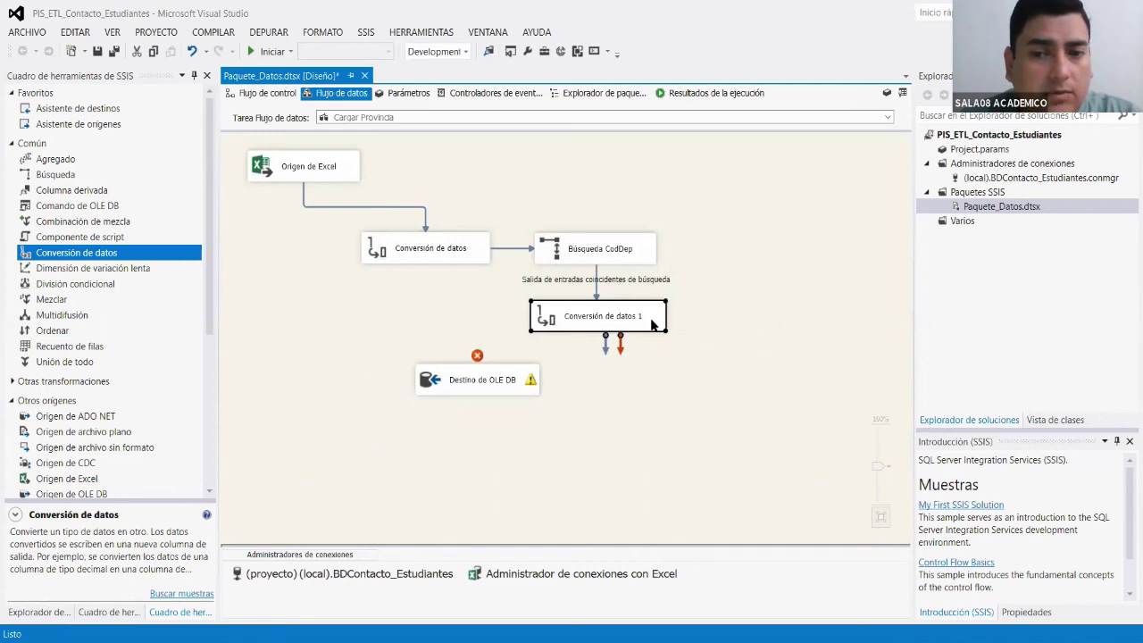
Rename the new conversion as Conversión de datos CodDep, center it under the lookup and place Destino de OLE DB below it.
left_click(644, 319)
left_click(644, 319)
key("BackSpace")
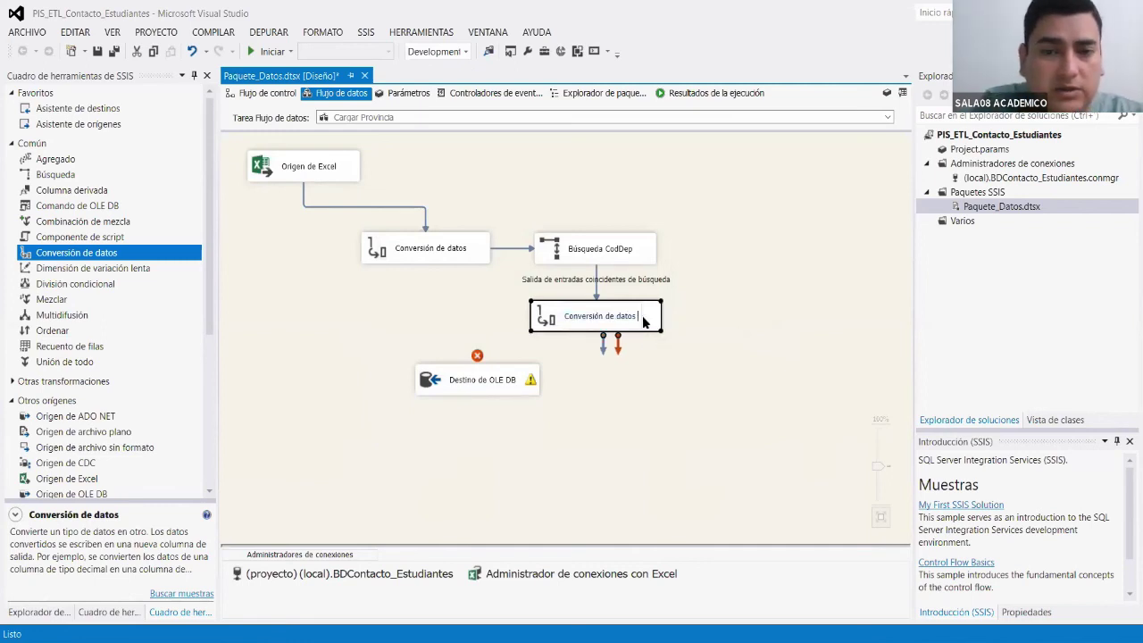
type("CodDep")
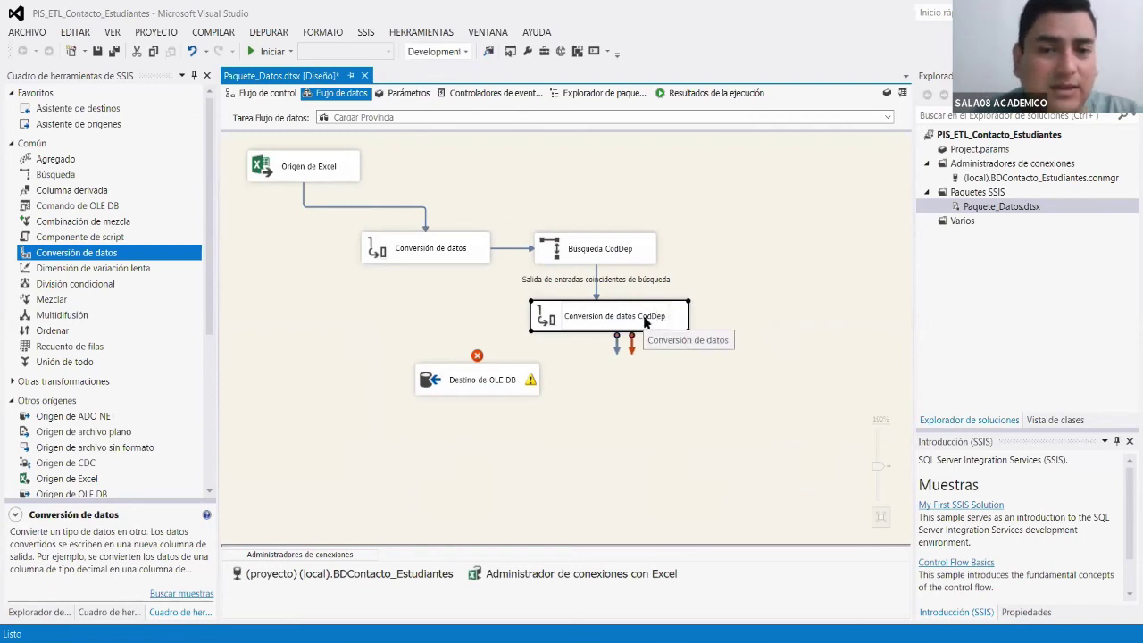
left_click(606, 414)
left_click(631, 330)
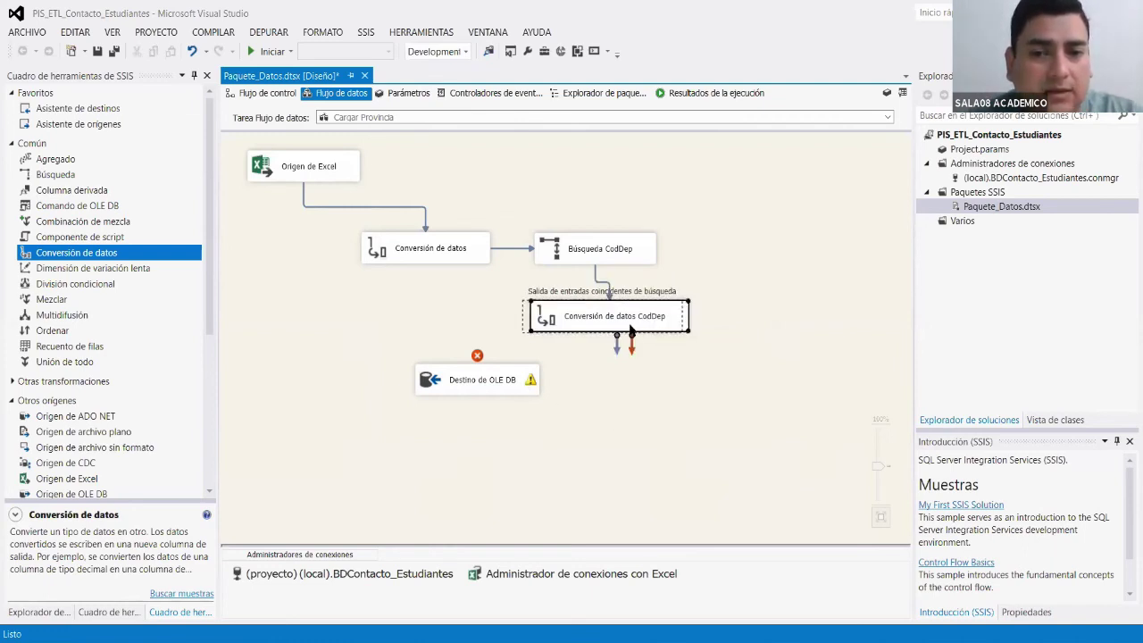
left_click_drag(630, 330, 616, 333)
left_click_drag(527, 393, 645, 428)
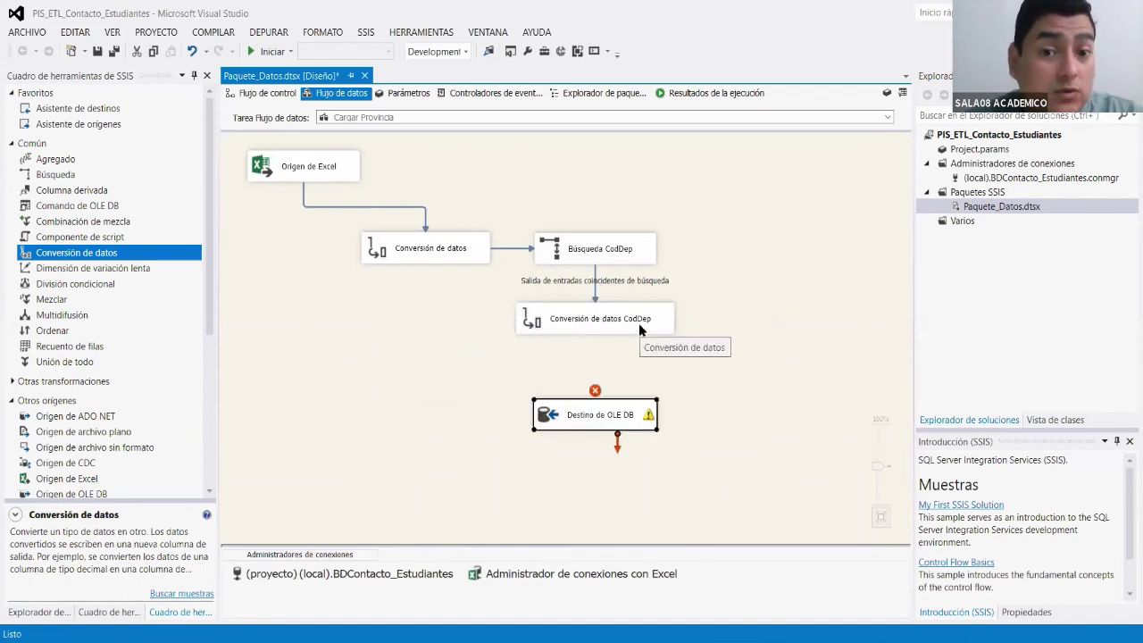
Convert the CODDEP column in Conversión de datos CodDep with length 4 and output alias C_CODDEP.
double_click(639, 326)
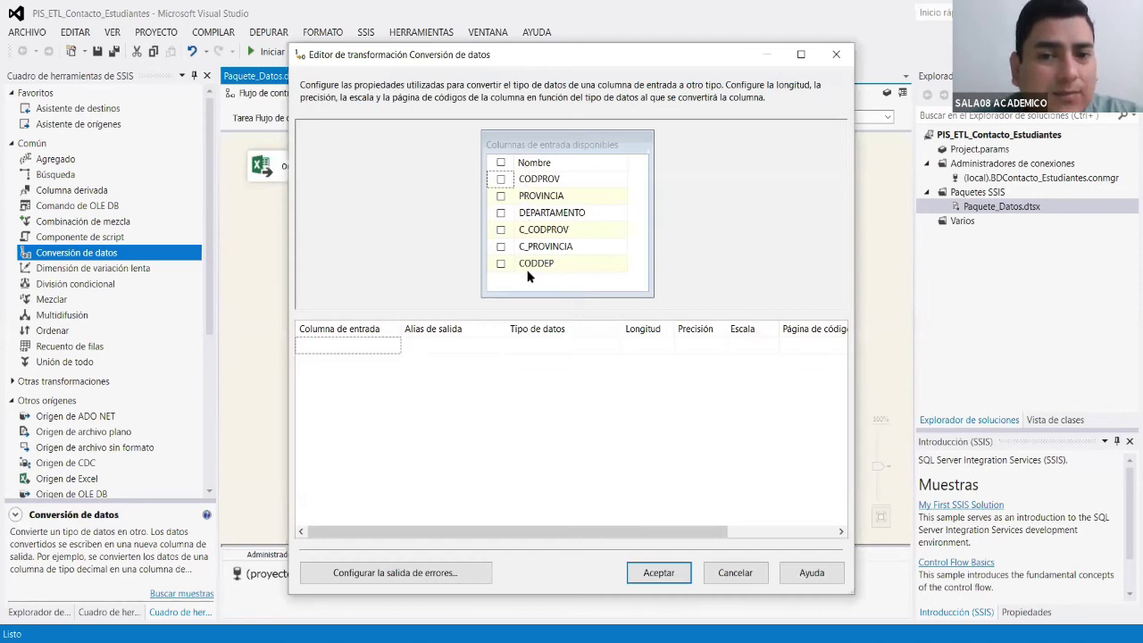
left_click(501, 264)
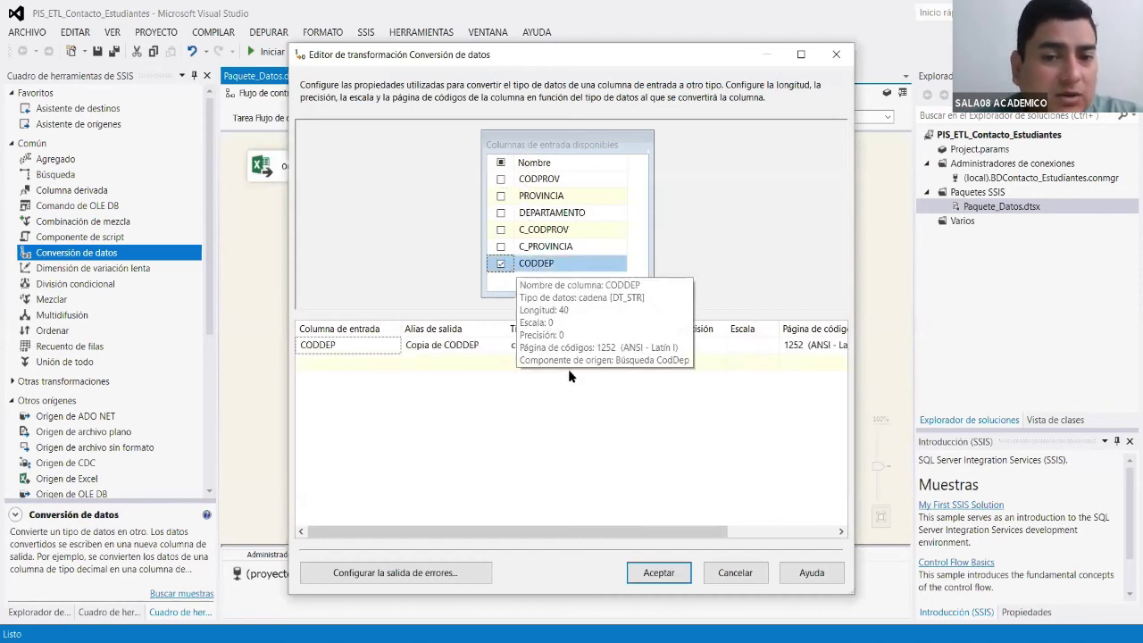
left_click(648, 344)
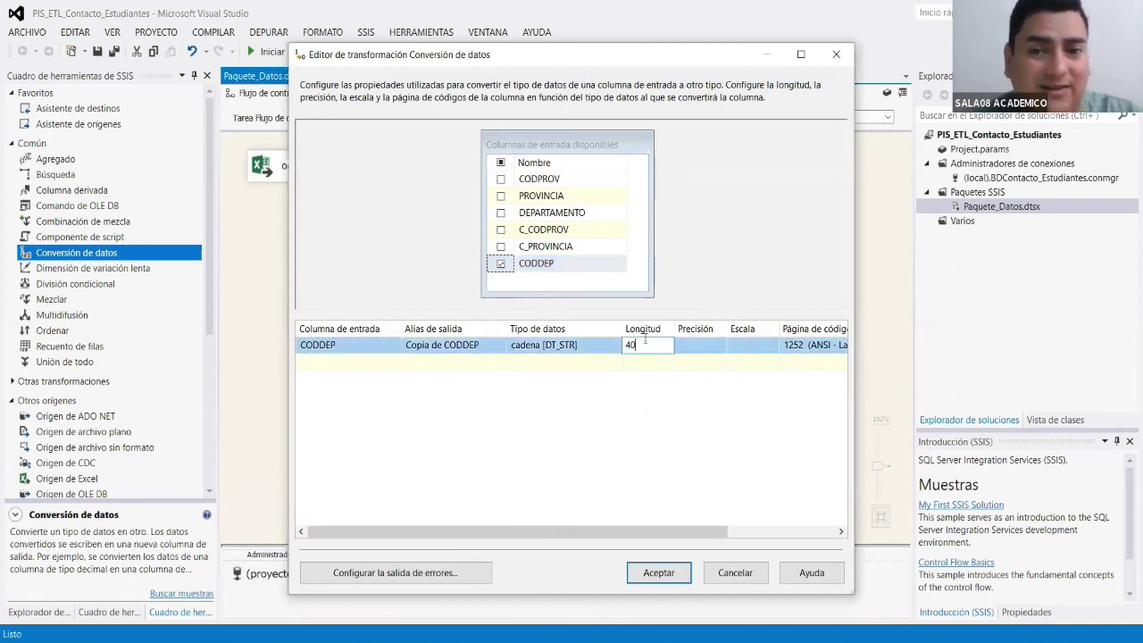
key("BackSpace")
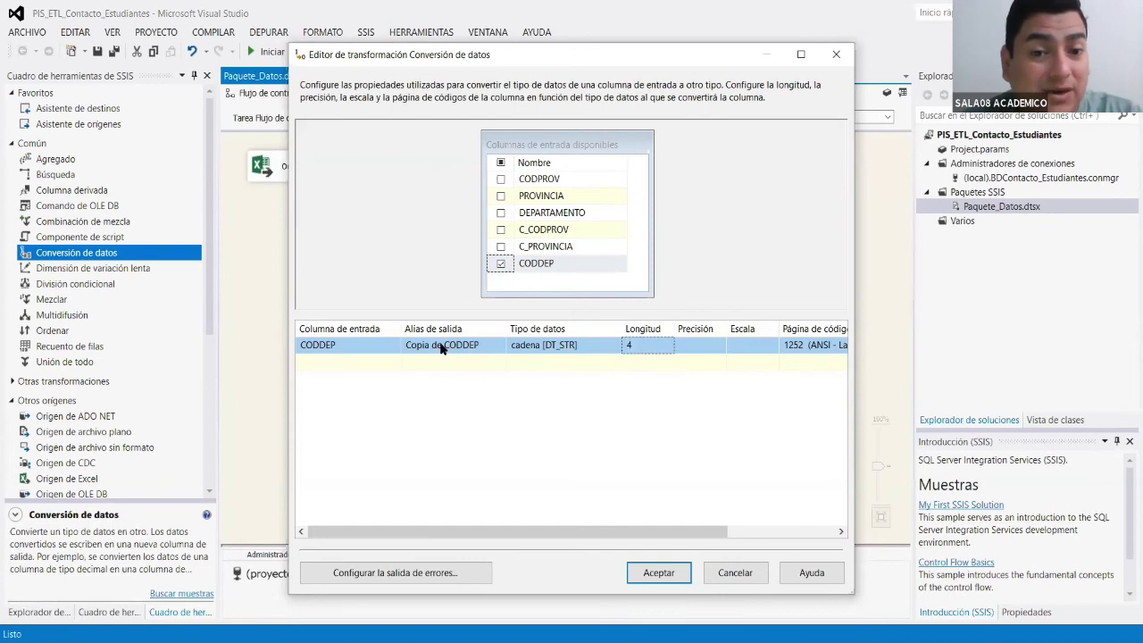
left_click(442, 344)
key("BackSpace")
key("BackSpace")
key("BackSpace")
key("BackSpace")
key("BackSpace")
key("BackSpace")
key("BackSpace")
key("BackSpace")
type("_")
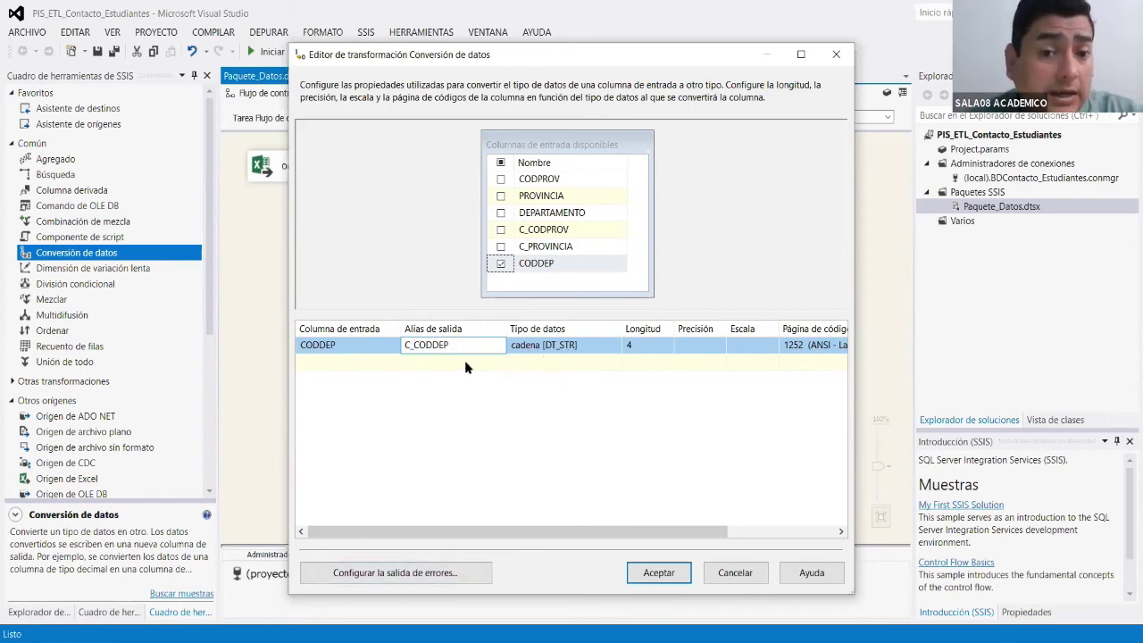
Set C_CODDEP's error and truncation handling to Omitir error and accept the conversion settings.
left_click(453, 572)
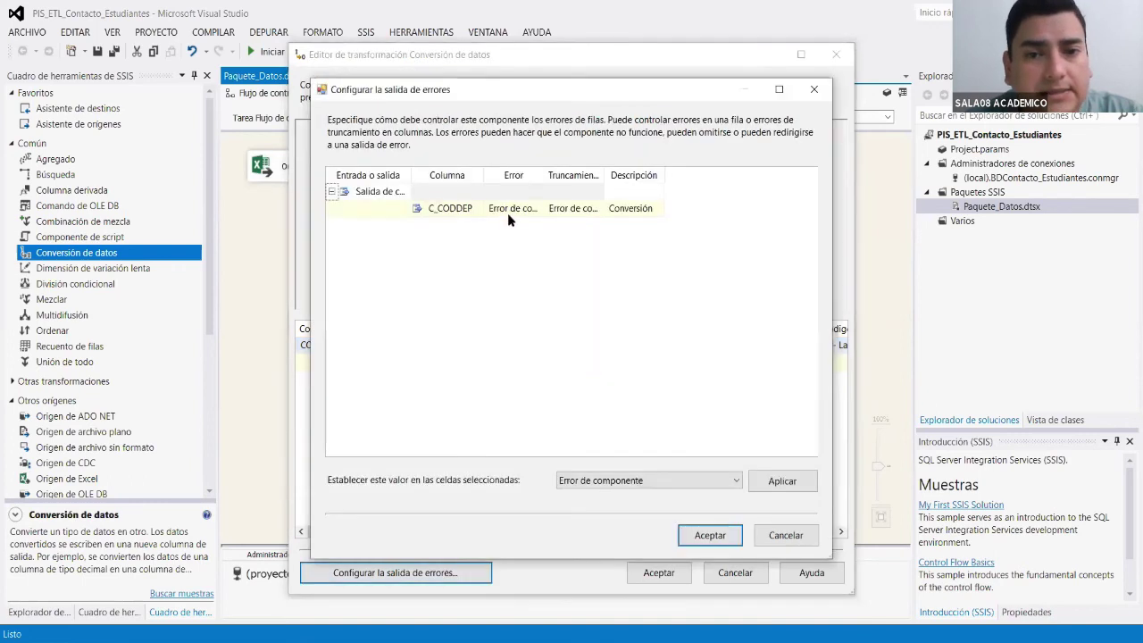
left_click(576, 211, "shift")
left_click(706, 480)
left_click(676, 507)
left_click(783, 481)
left_click(707, 536)
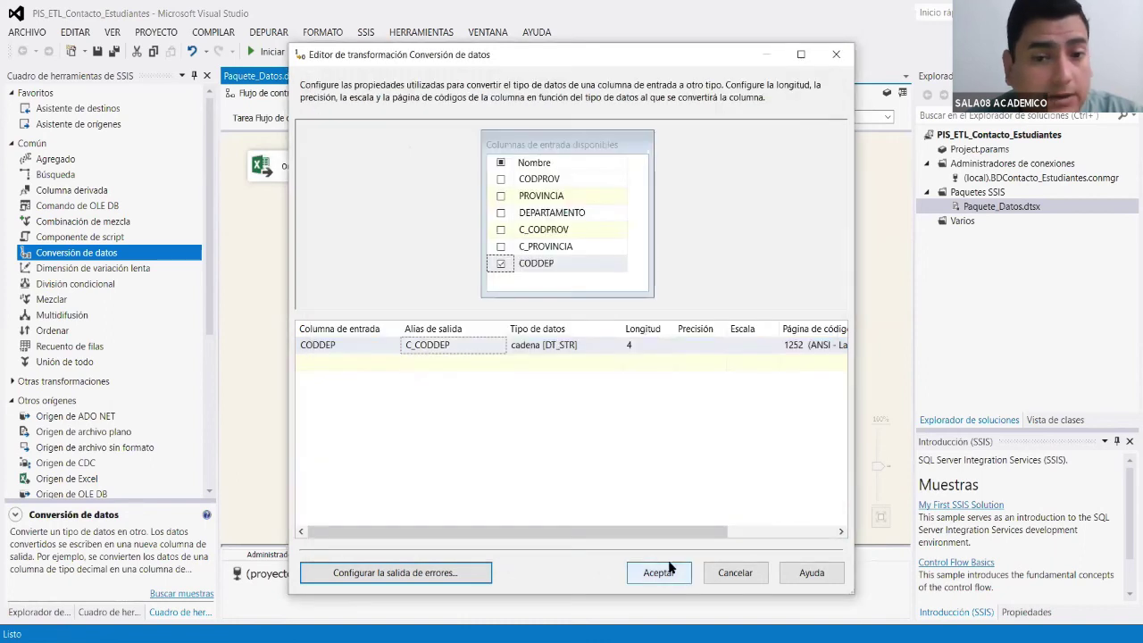
left_click(670, 567)
Connect Conversión de datos CodDep to Destino de OLE DB and map C_CODDEP to the destination's CODDEP column.
left_click(611, 327)
left_click_drag(603, 350, 630, 400)
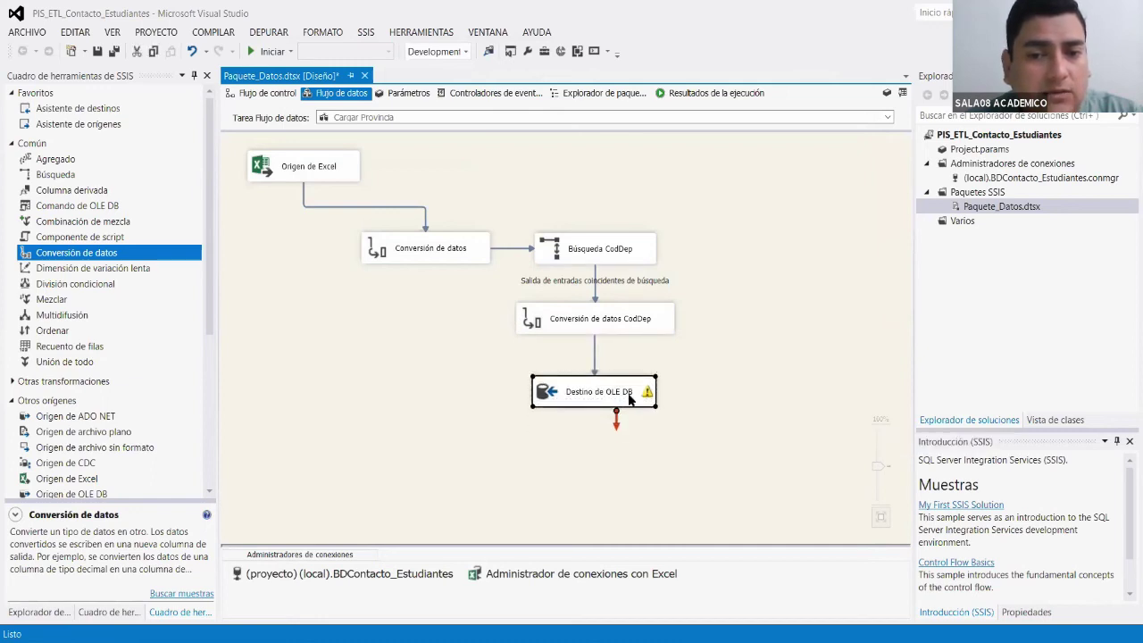
double_click(630, 400)
left_click(334, 158)
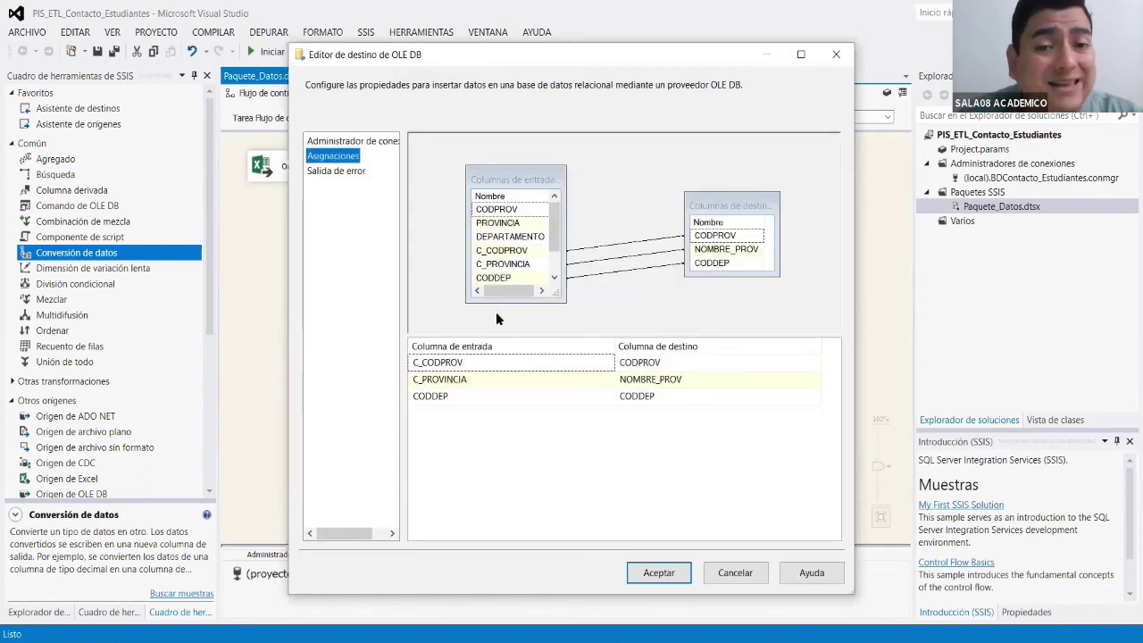
left_click(556, 396)
left_click(608, 395)
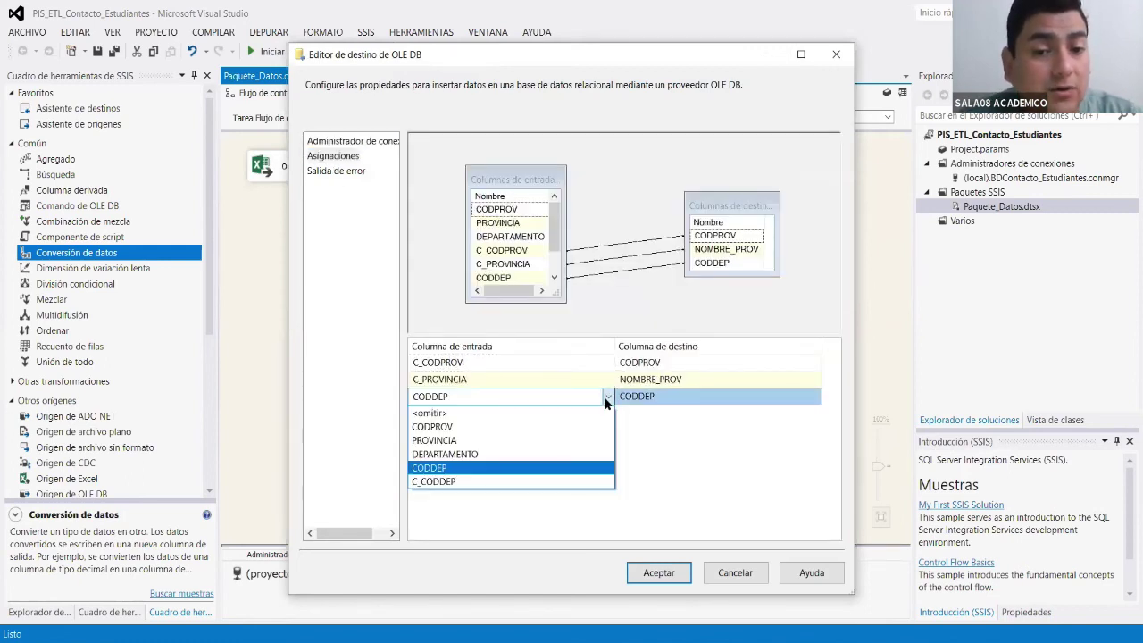
left_click(445, 482)
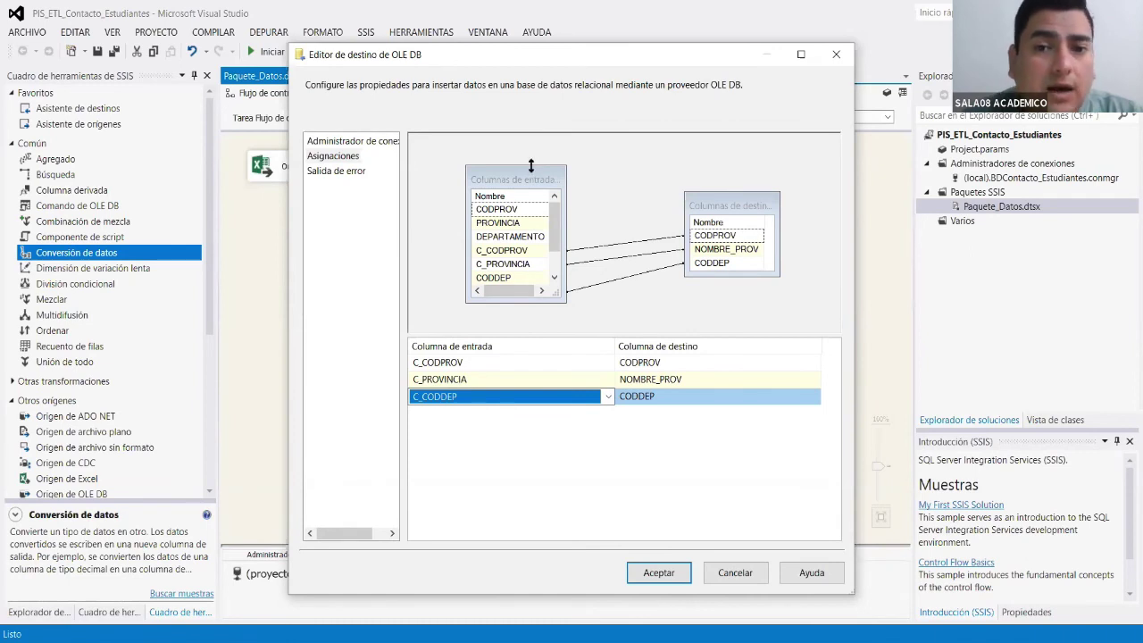
left_click_drag(530, 166, 530, 150)
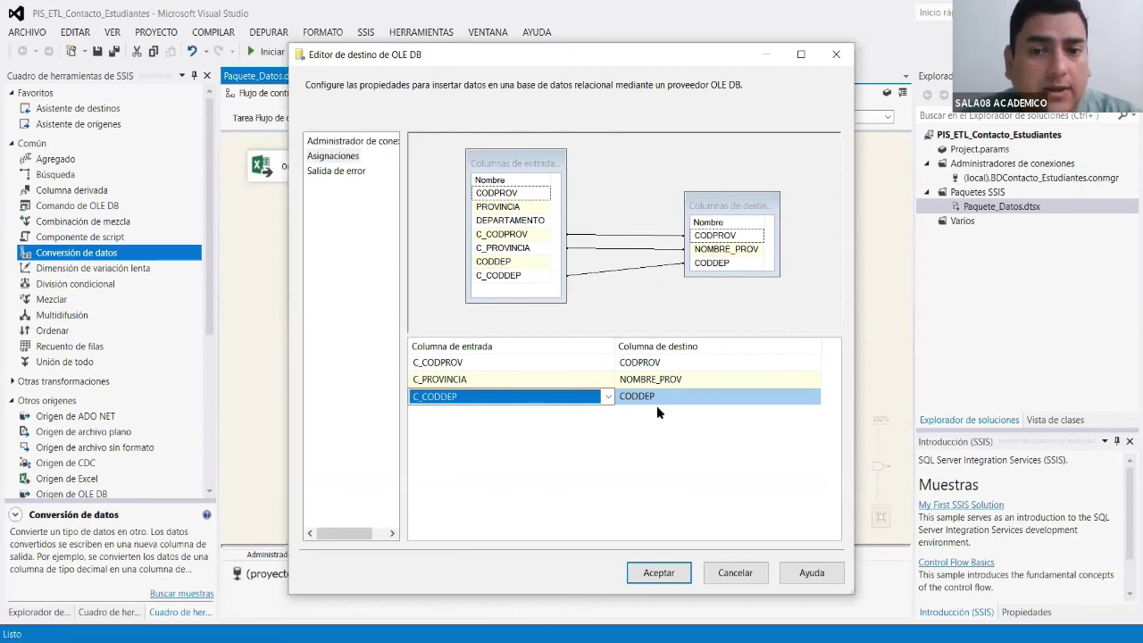
left_click(344, 172)
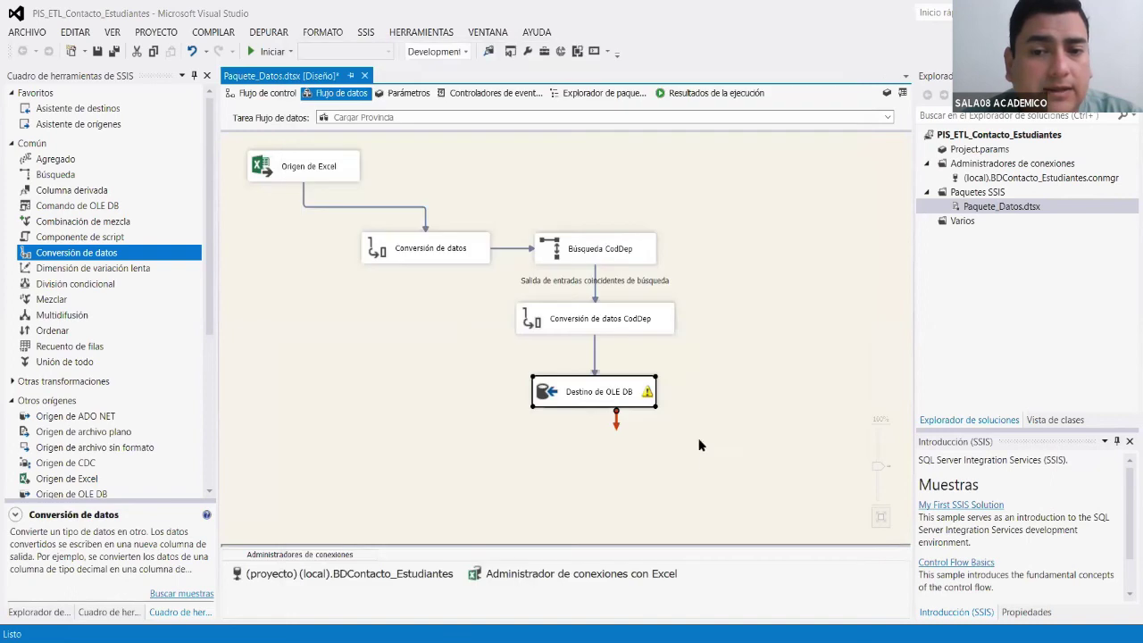
Save the package and review the column lengths in the Conversión de datos that feeds Búsqueda CodDep.
mouse_move(653, 399)
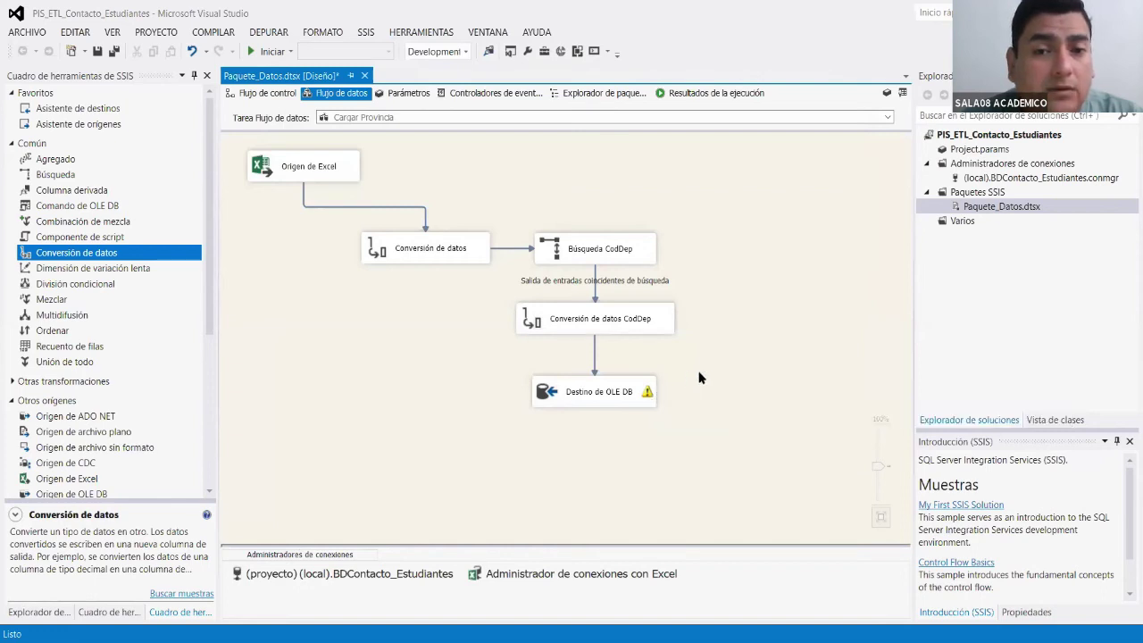
left_click(97, 51)
right_click(461, 248)
left_click(492, 266)
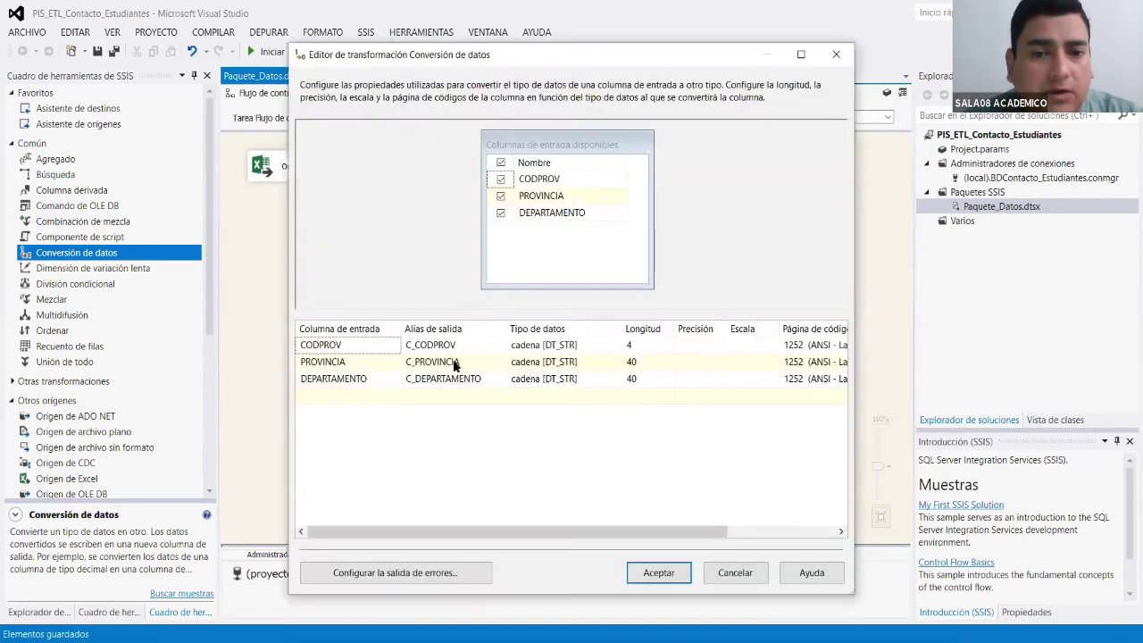
left_click(625, 382)
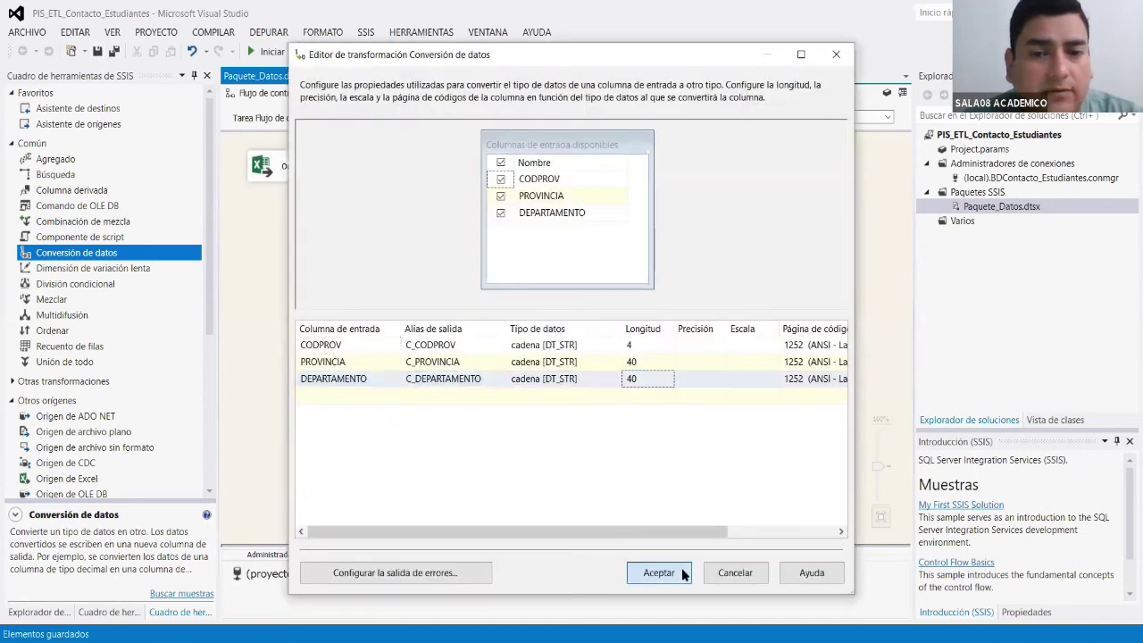
left_click(681, 573)
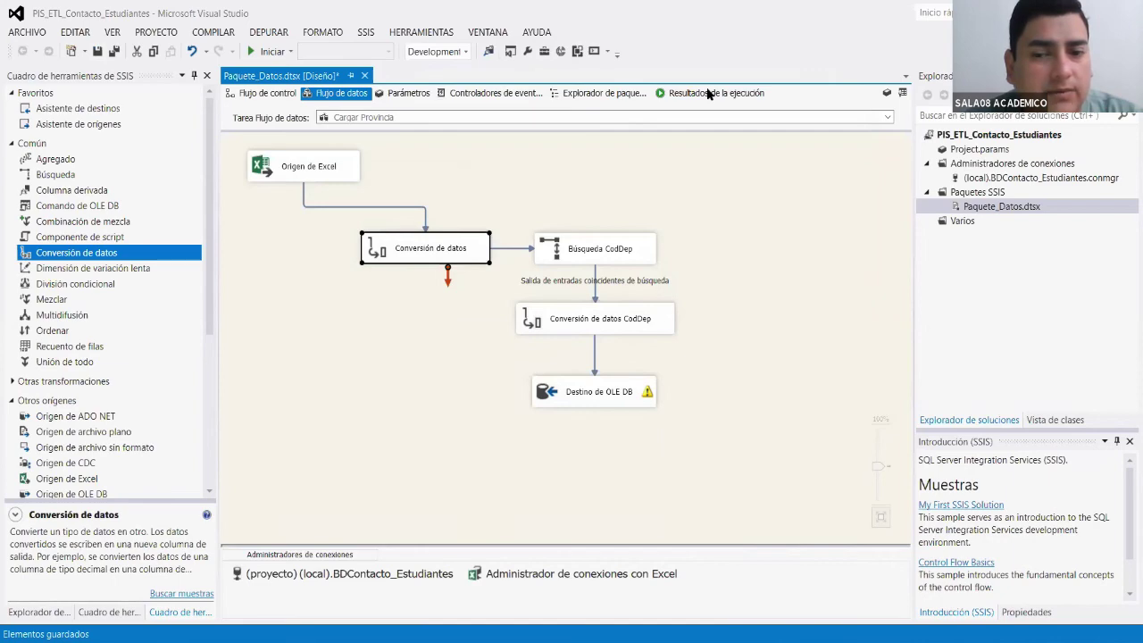
Switch to SQL Server Management Studio and check the CODDEP column's data type in the dbo.PROVINCIA table.
key("alt+Tab")
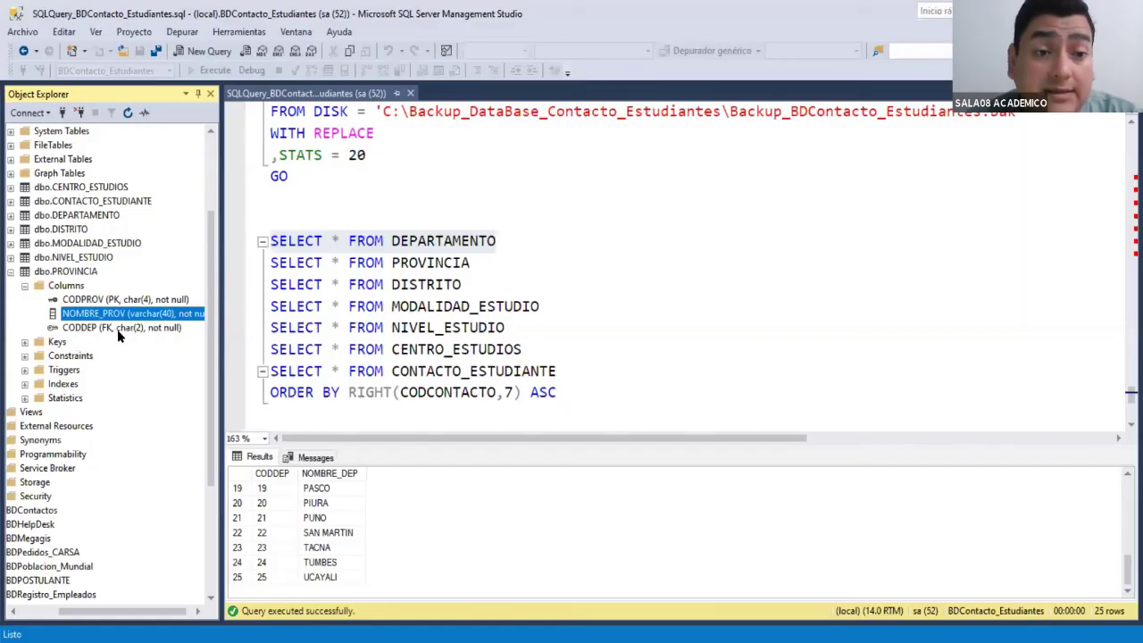
left_click(121, 328)
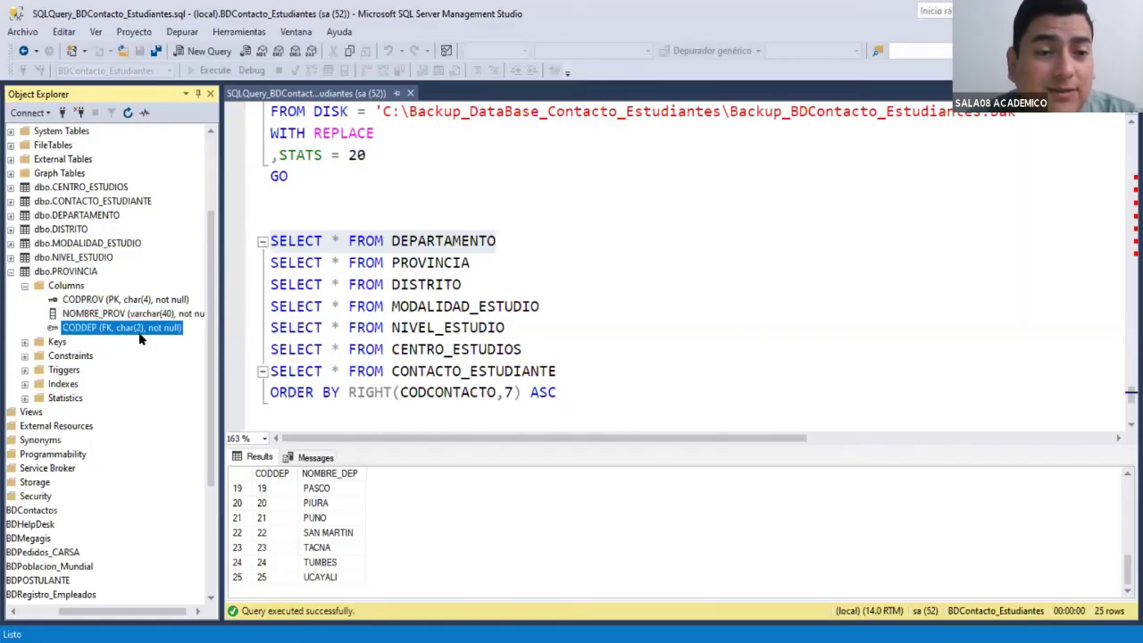
left_click(256, 280)
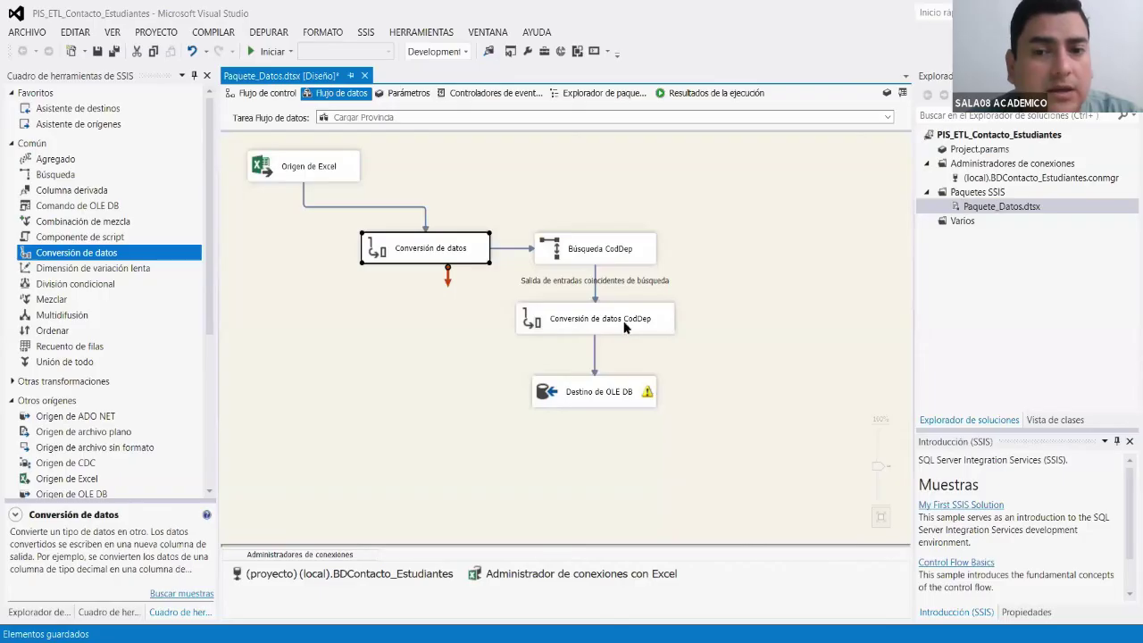
In Visual Studio, set the C_CODDEP length to 2 in Conversión de datos CodDep and accept the change.
left_click(627, 325)
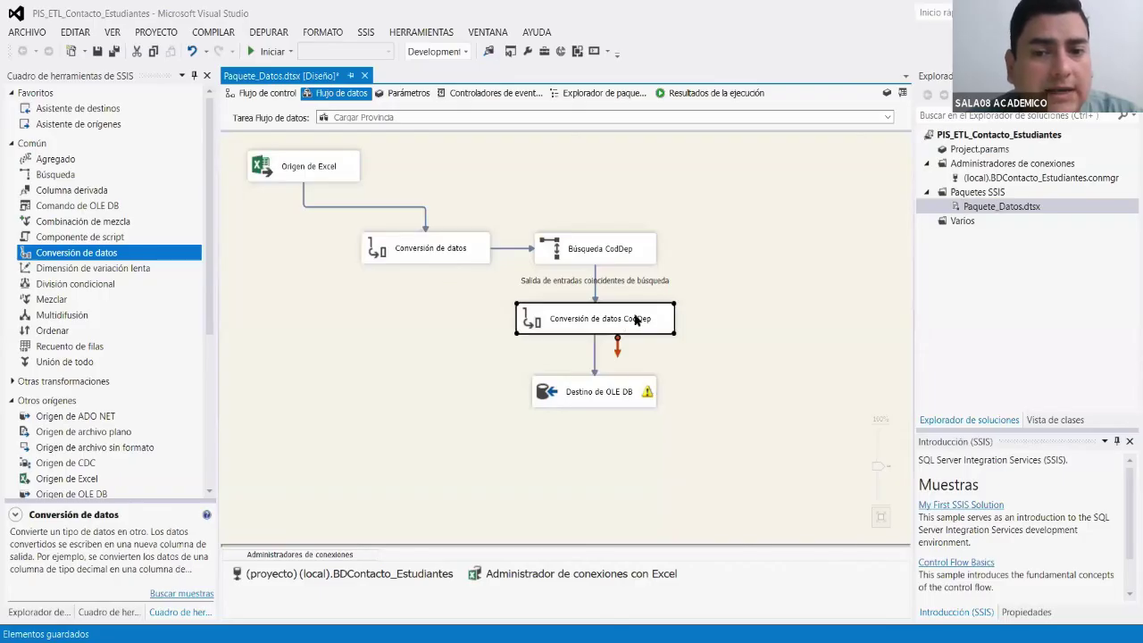
double_click(636, 319)
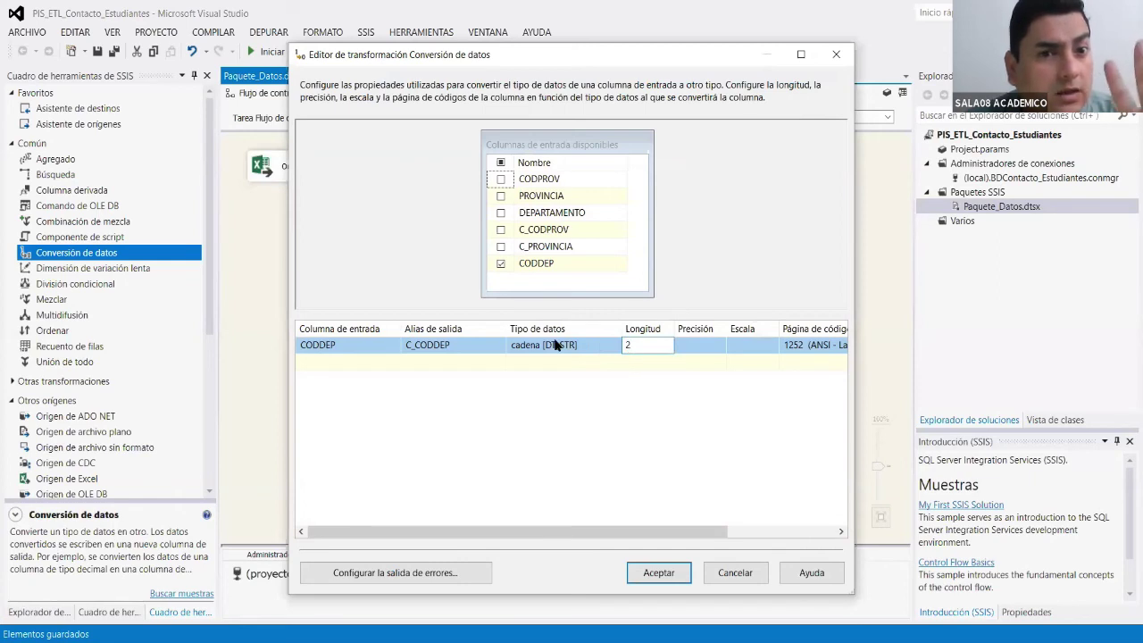
left_click(660, 574)
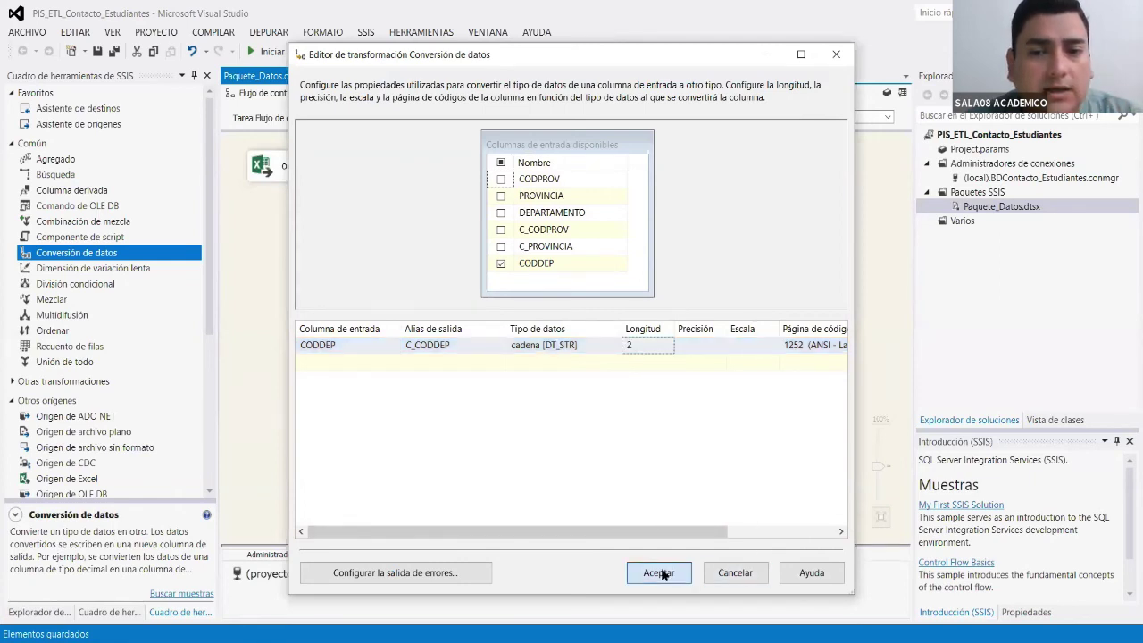
Refresh Destino de OLE DB, run the package to load the province data, and stop debugging when execution completes.
left_click(622, 394)
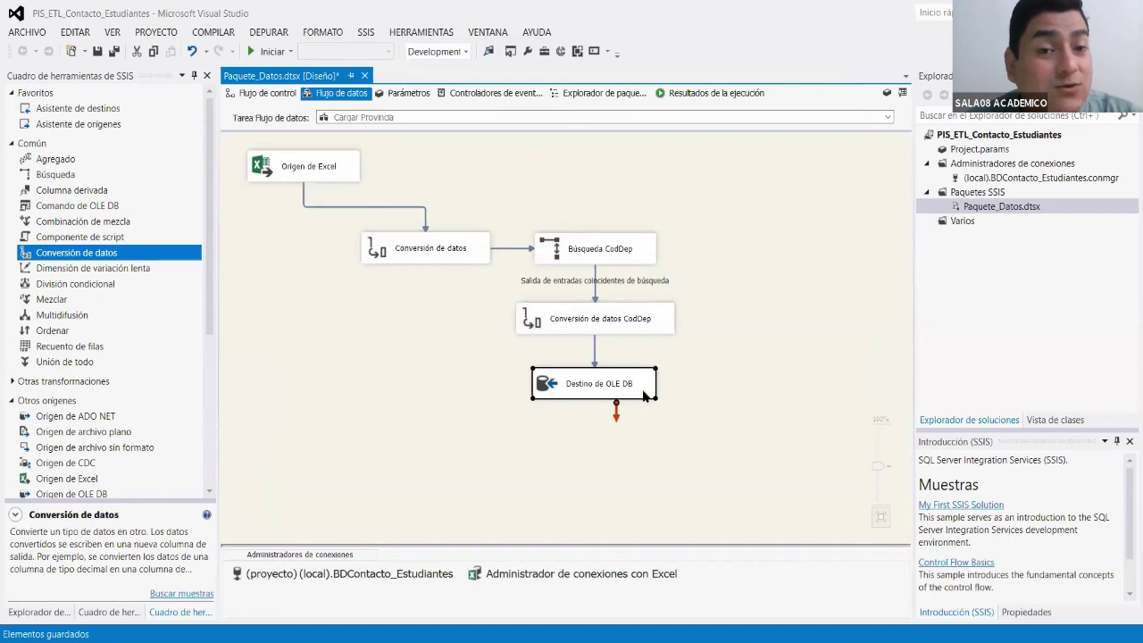
left_click(747, 402)
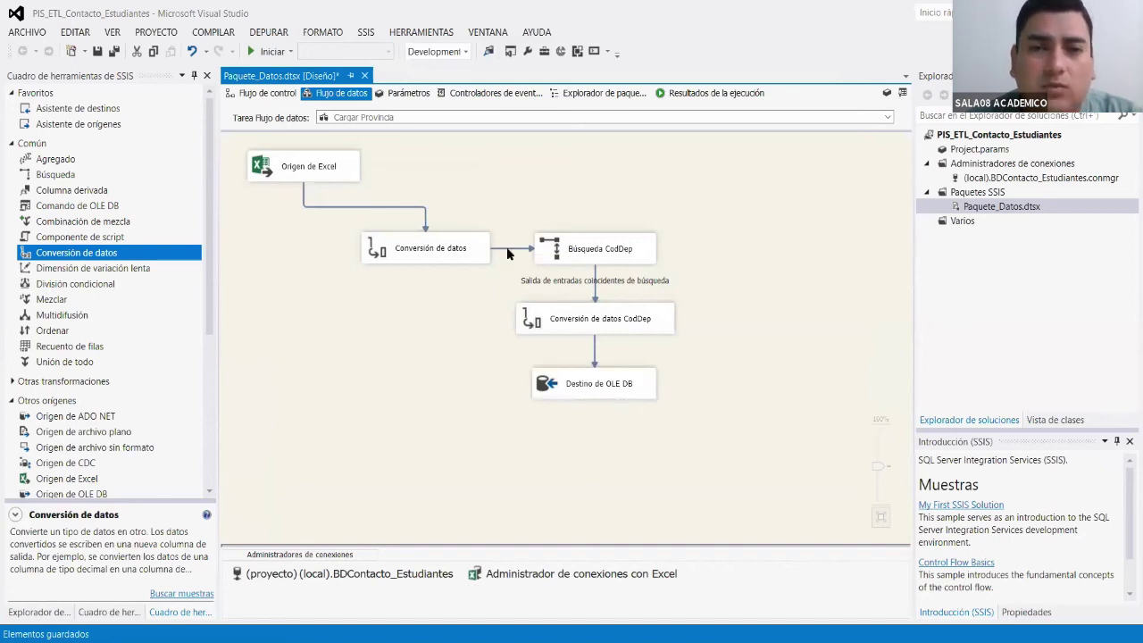
key("F5")
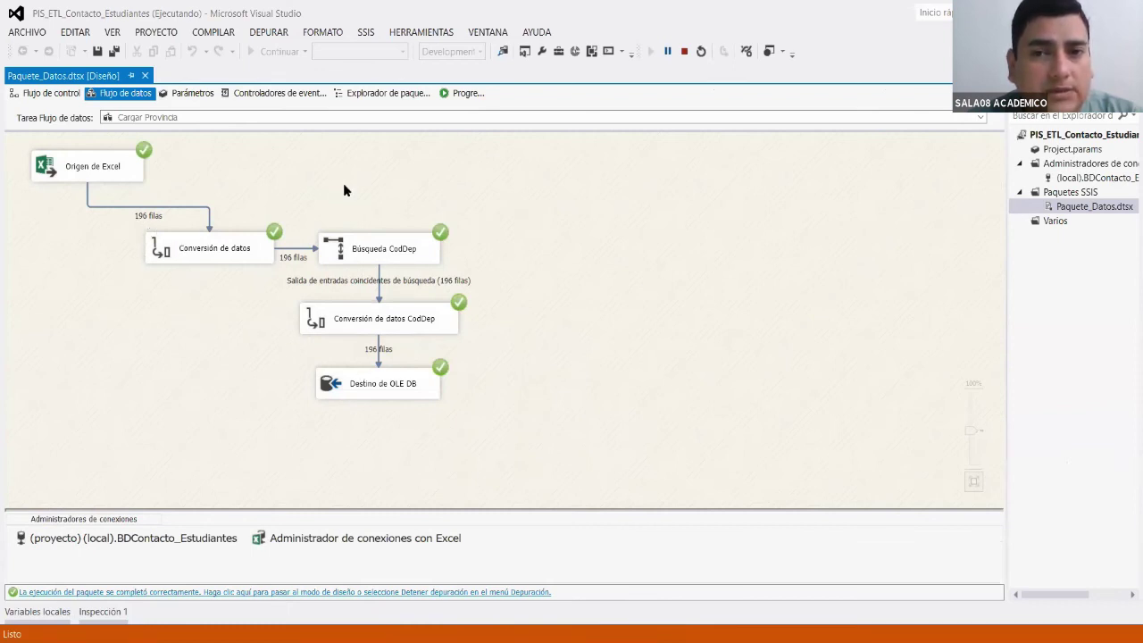
left_click(685, 53)
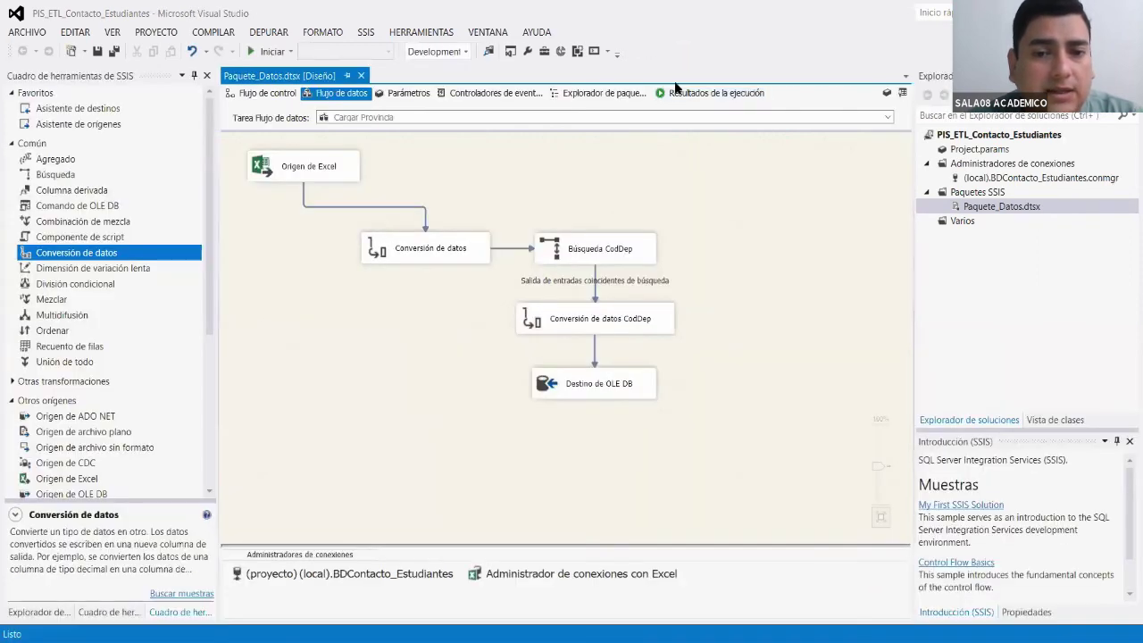
Switch to SQL Server Management Studio, run SELECT * FROM PROVINCIA, and review the loaded rows in an enlarged results area.
key("alt+Tab")
left_click_drag(487, 262, 271, 263)
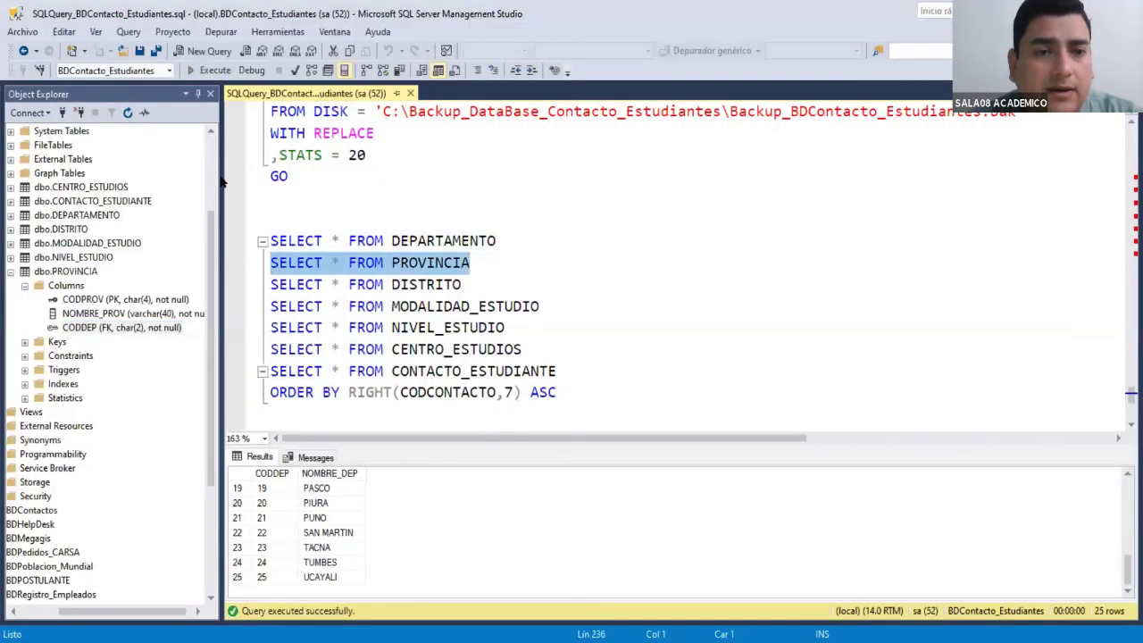
left_click(203, 75)
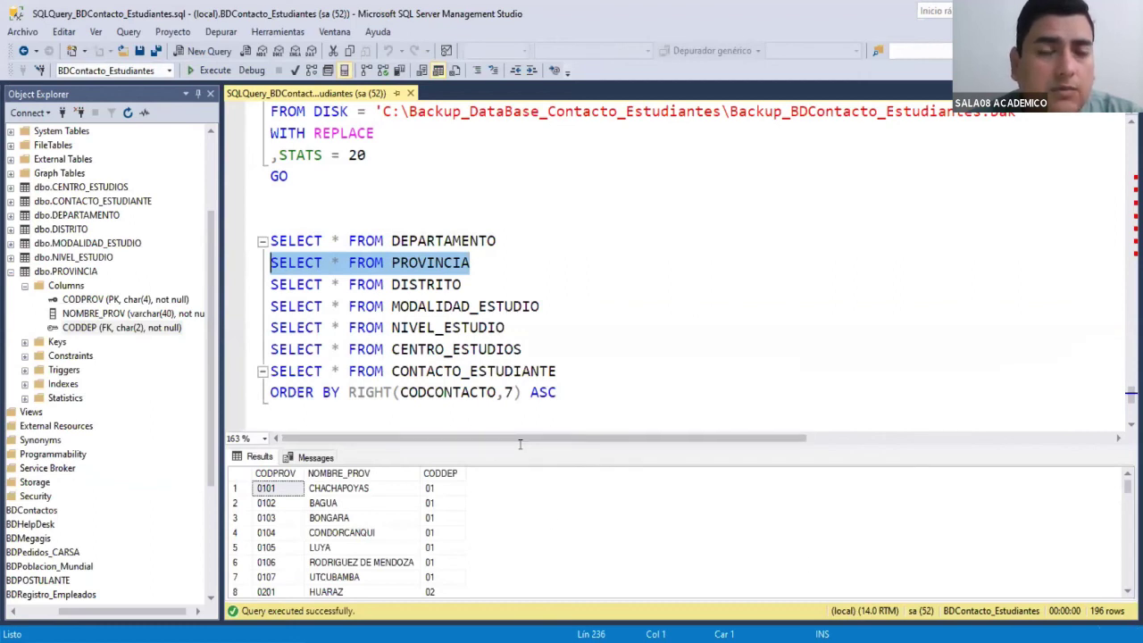
left_click_drag(521, 451, 493, 306)
left_click(440, 393)
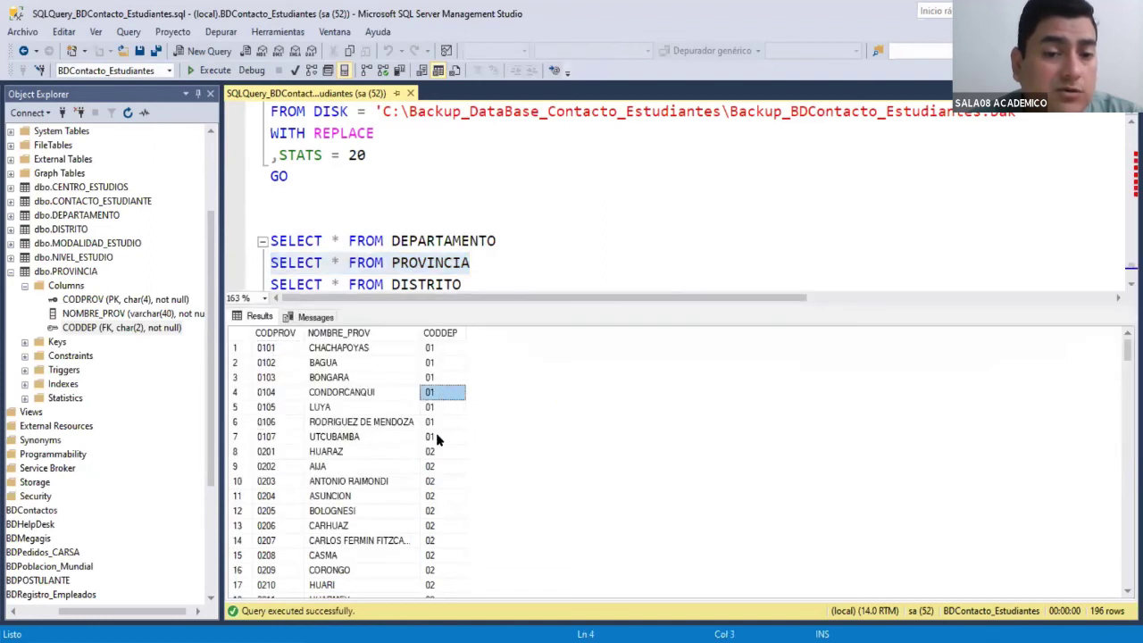
scroll(438, 439, "down", 1)
scroll(436, 437, "down", 20)
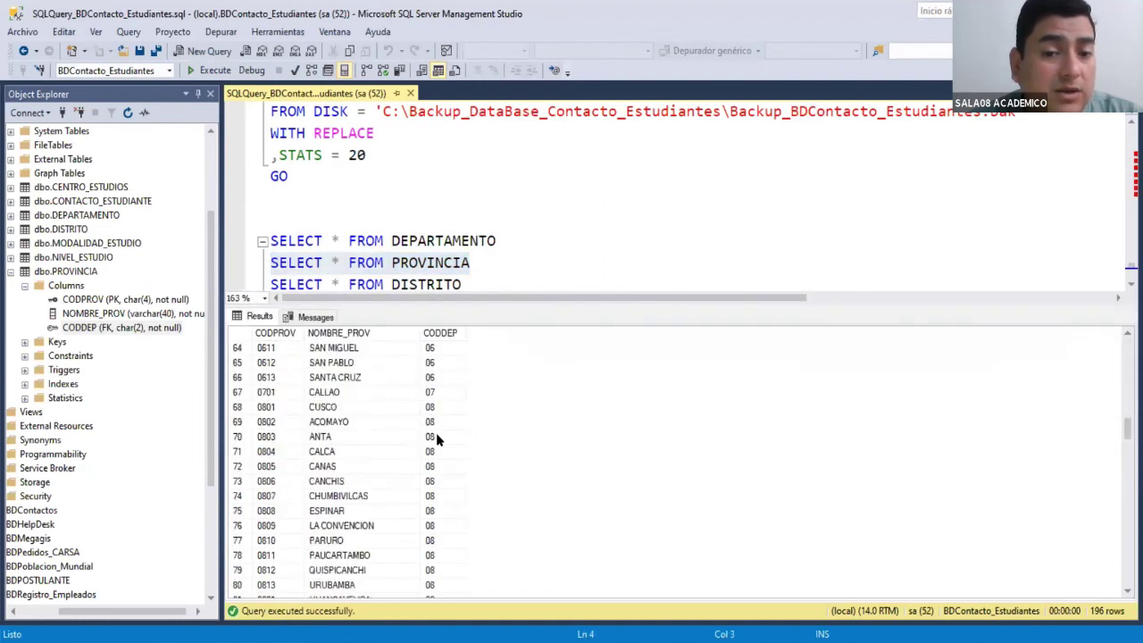
scroll(436, 437, "down", 20)
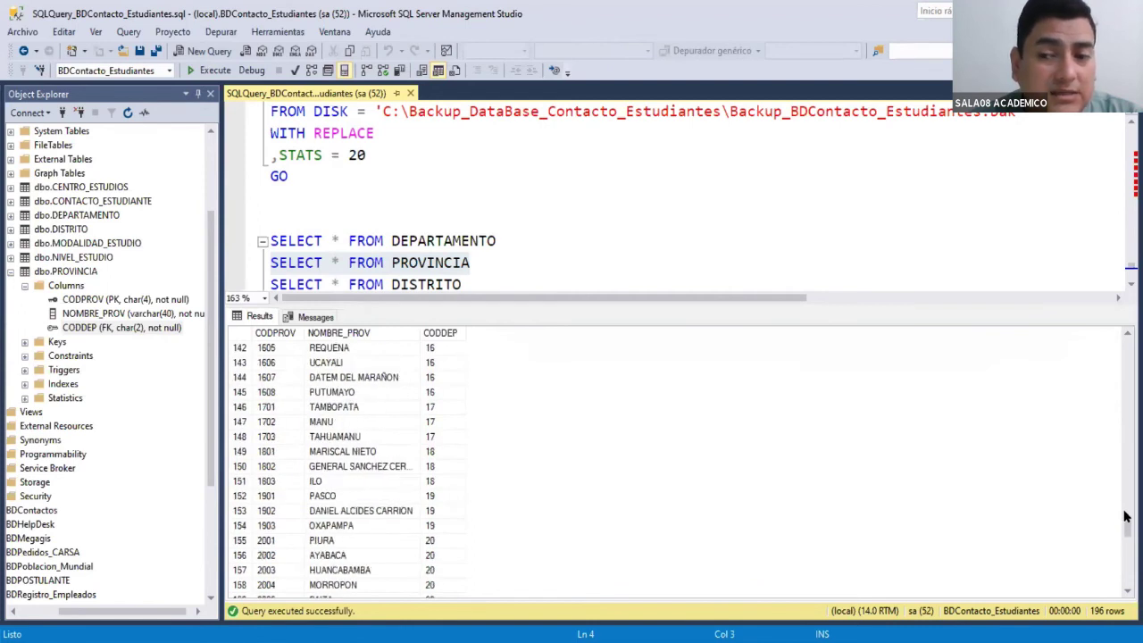
scroll(1124, 536, "up", 17)
left_click_drag(1128, 467, 1125, 338)
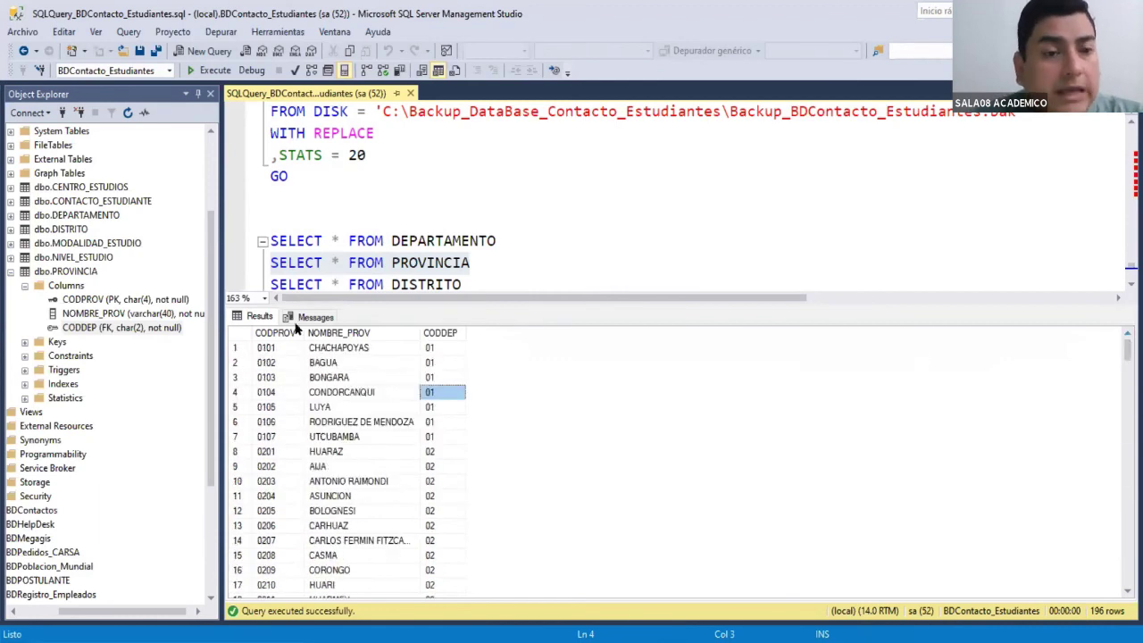
Expand the Keys of the dbo.PROVINCIA table to inspect its primary and foreign keys.
left_click_drag(219, 344, 285, 343)
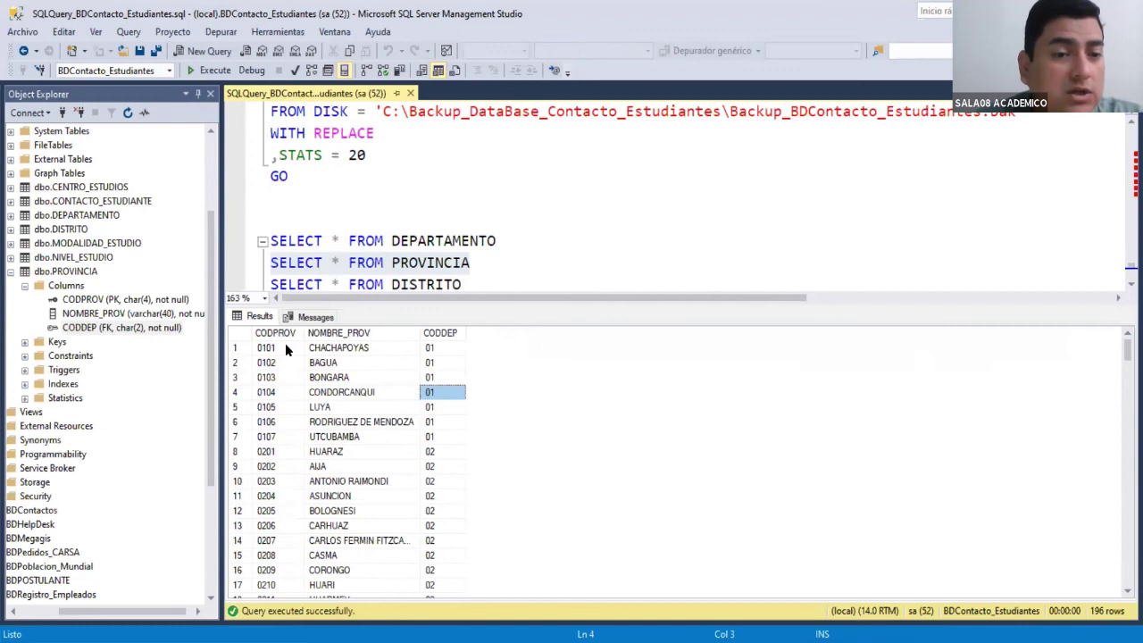
left_click(25, 354)
left_click(63, 357)
left_click(25, 342)
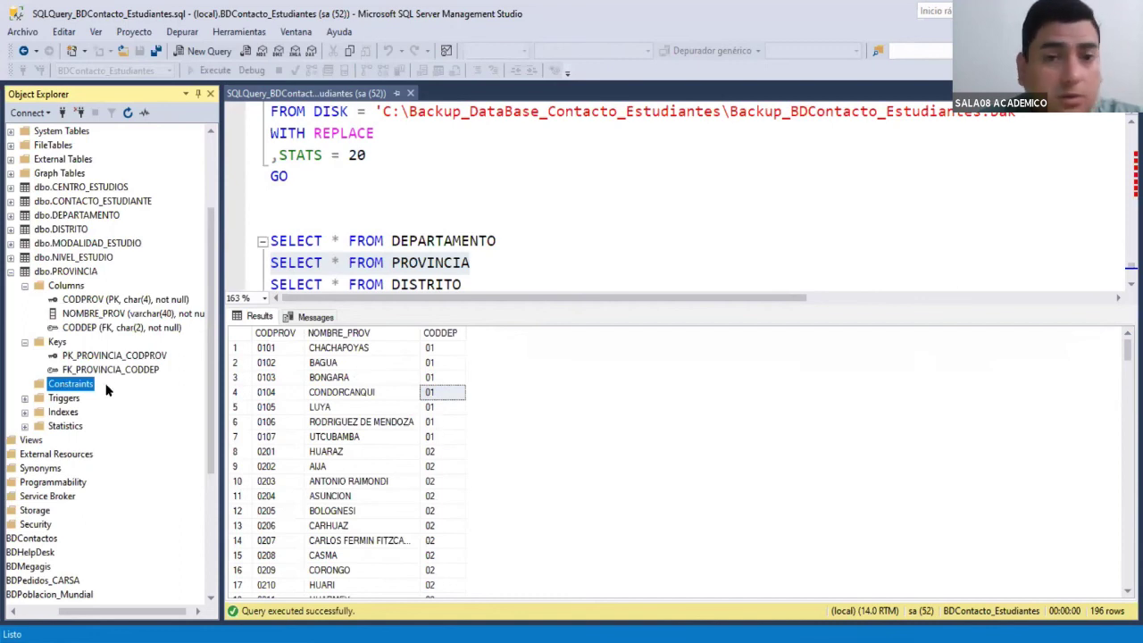
Run SELECT * FROM DISTRITO to check the contents of the district table.
left_click(368, 308)
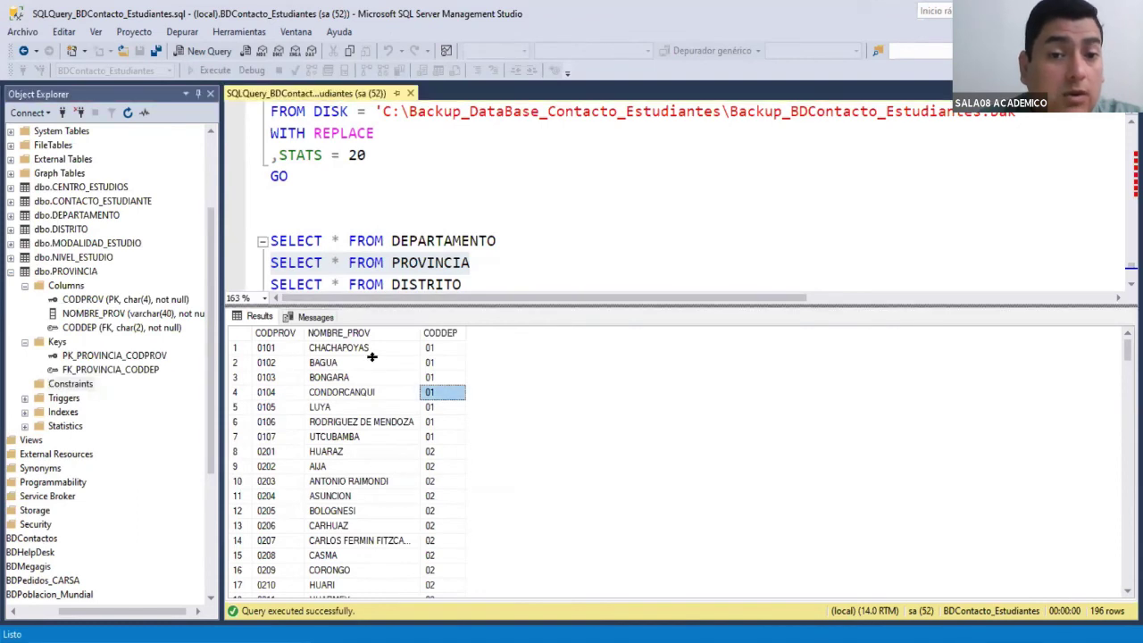
left_click_drag(372, 357, 371, 360)
left_click_drag(500, 285, 268, 285)
left_click(213, 70)
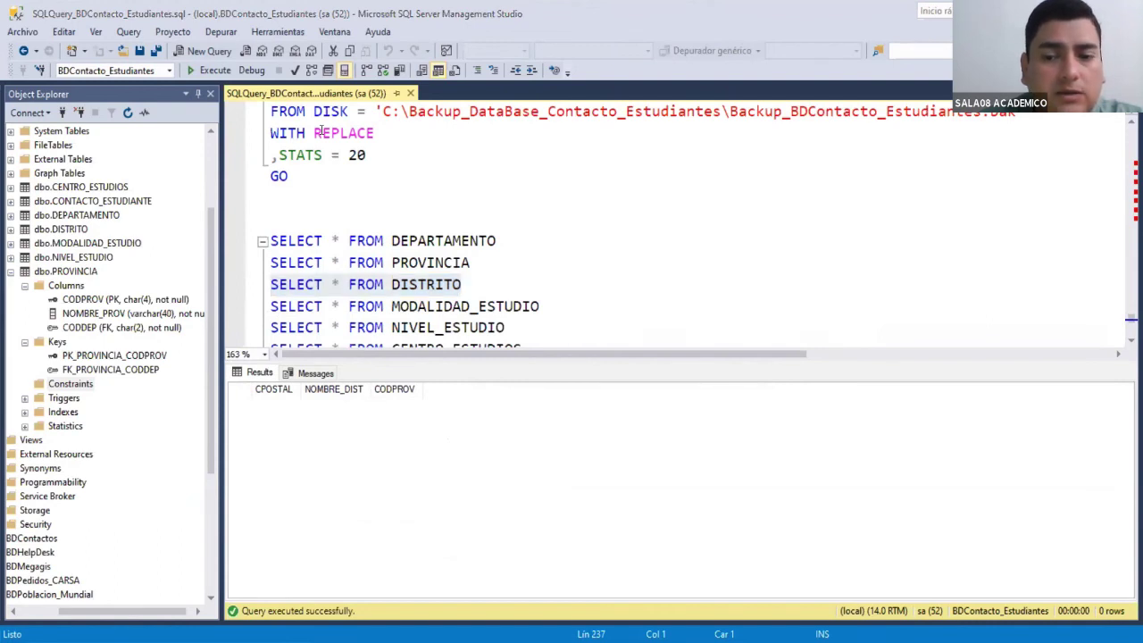
Return to Visual Studio and open the Cargar Distrito data flow from the control flow.
key("alt+Tab")
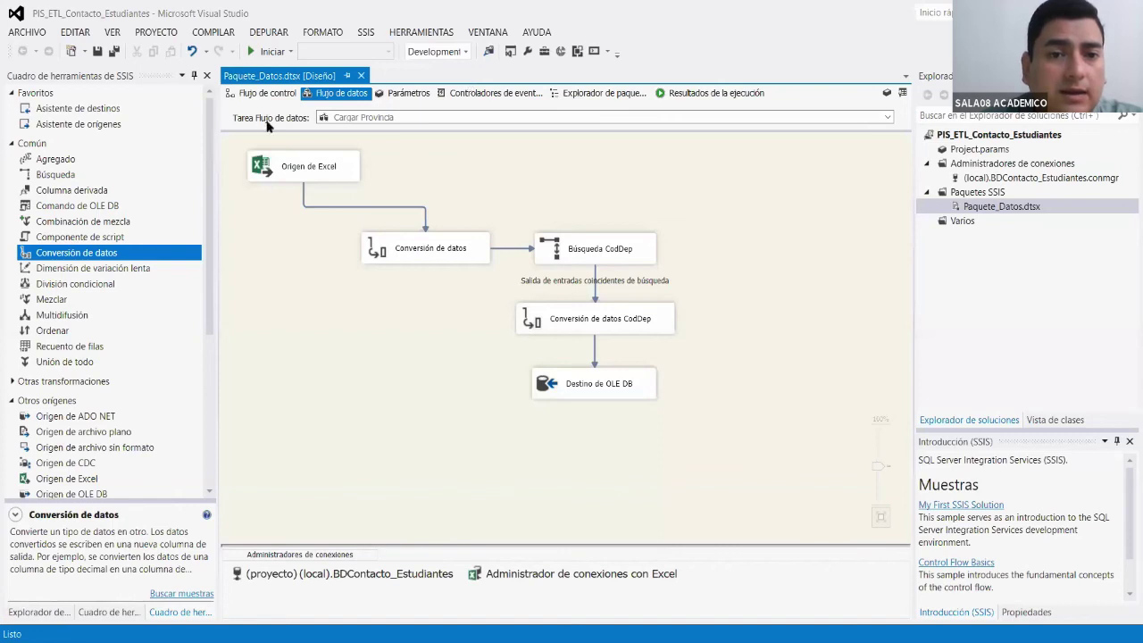
left_click(253, 94)
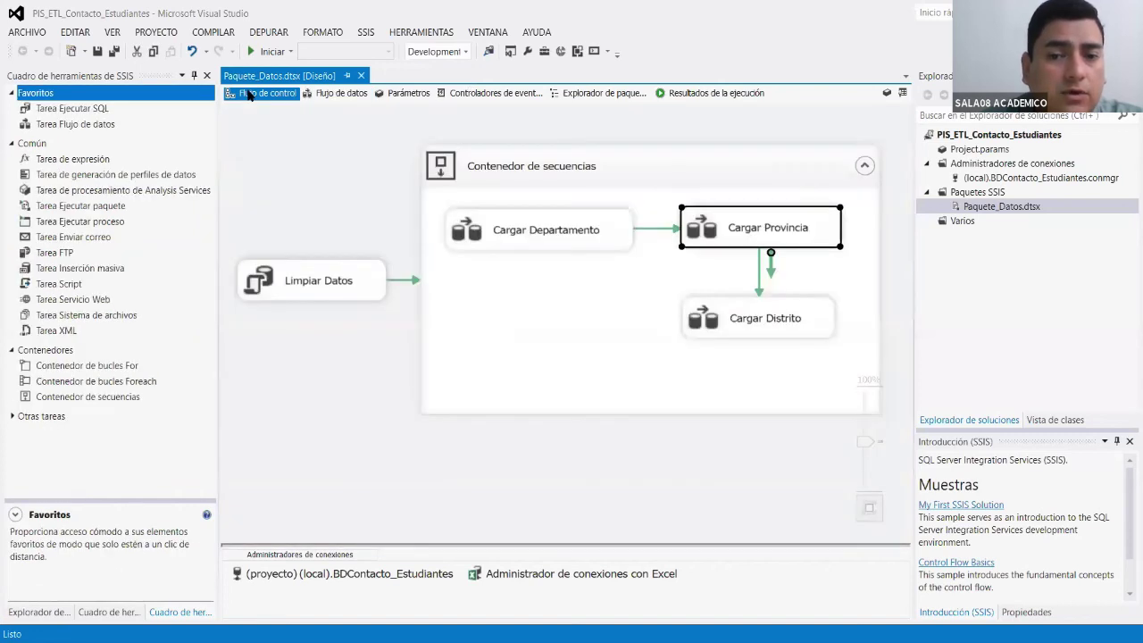
left_click(766, 320)
double_click(803, 322)
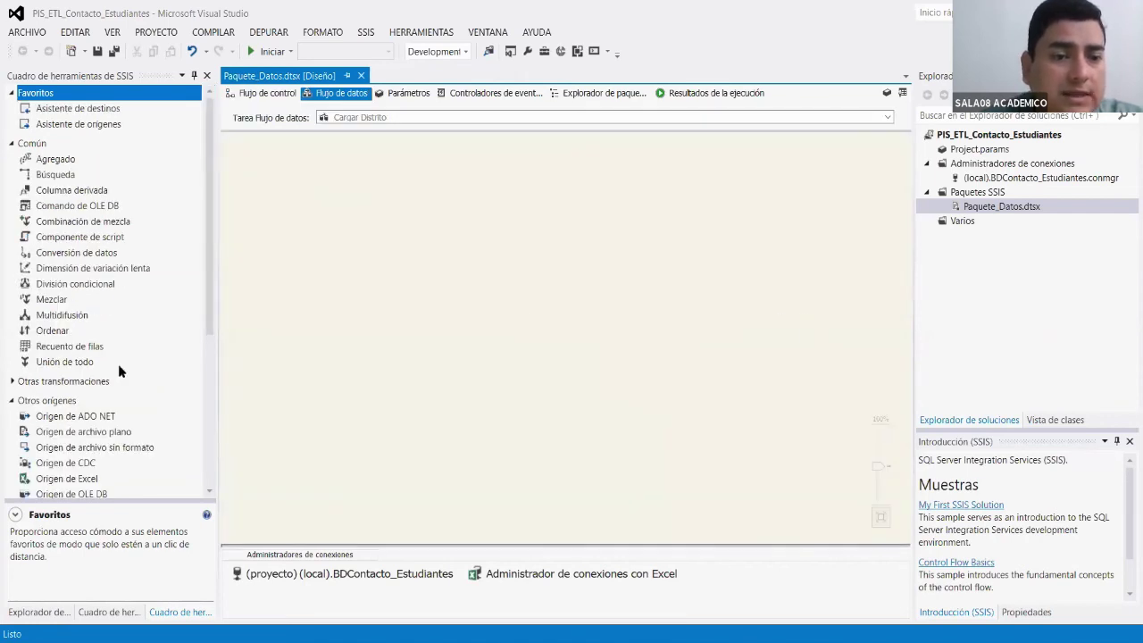
Add an Origen de Excel to the Cargar Distrito data flow and choose DISTRITO$ as its Excel sheet.
left_click_drag(83, 486, 288, 164)
right_click(288, 163)
left_click(326, 172)
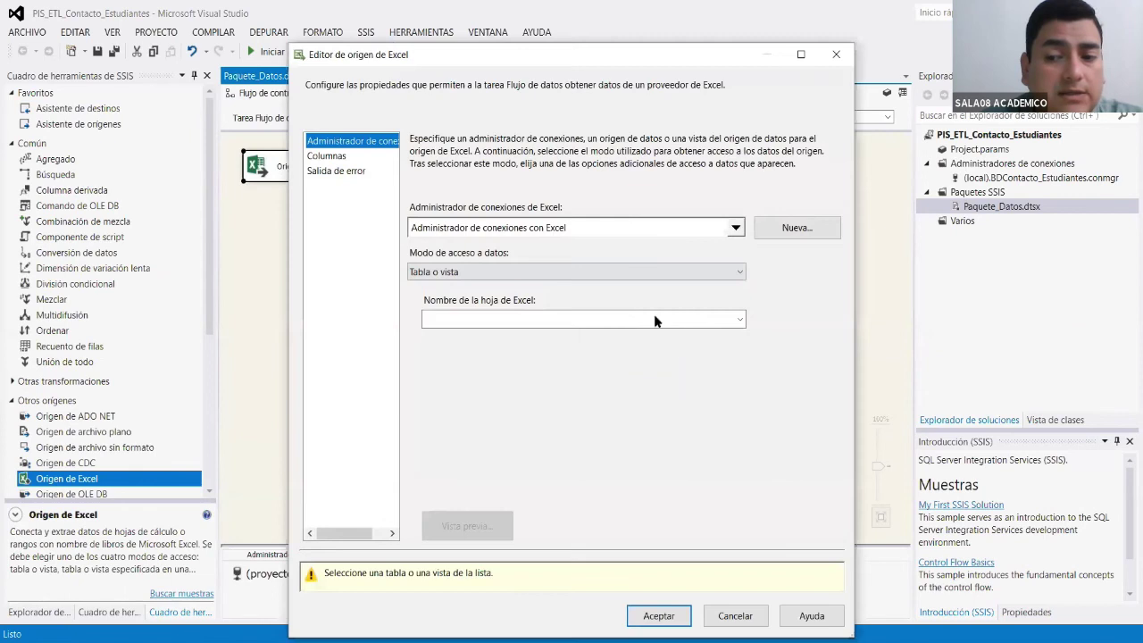
left_click(639, 319)
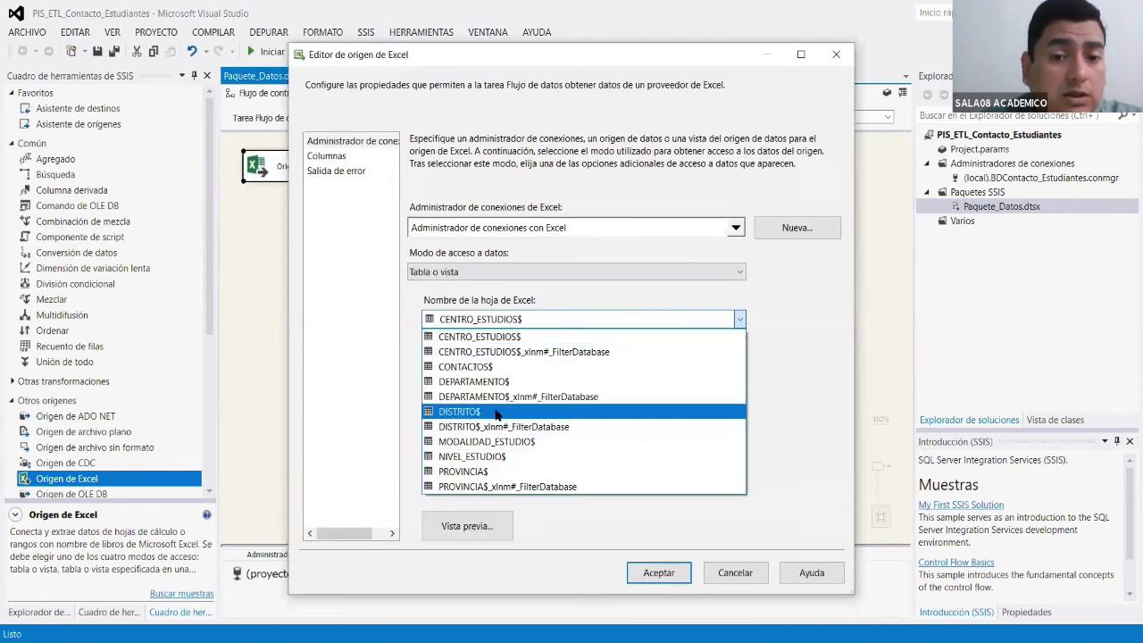
left_click(497, 415)
Preview the DISTRITO$ sheet data, widening the DISTRITO, PROVINCIA and DEPARTAMENTO columns to read them, and close the preview.
left_click(489, 517)
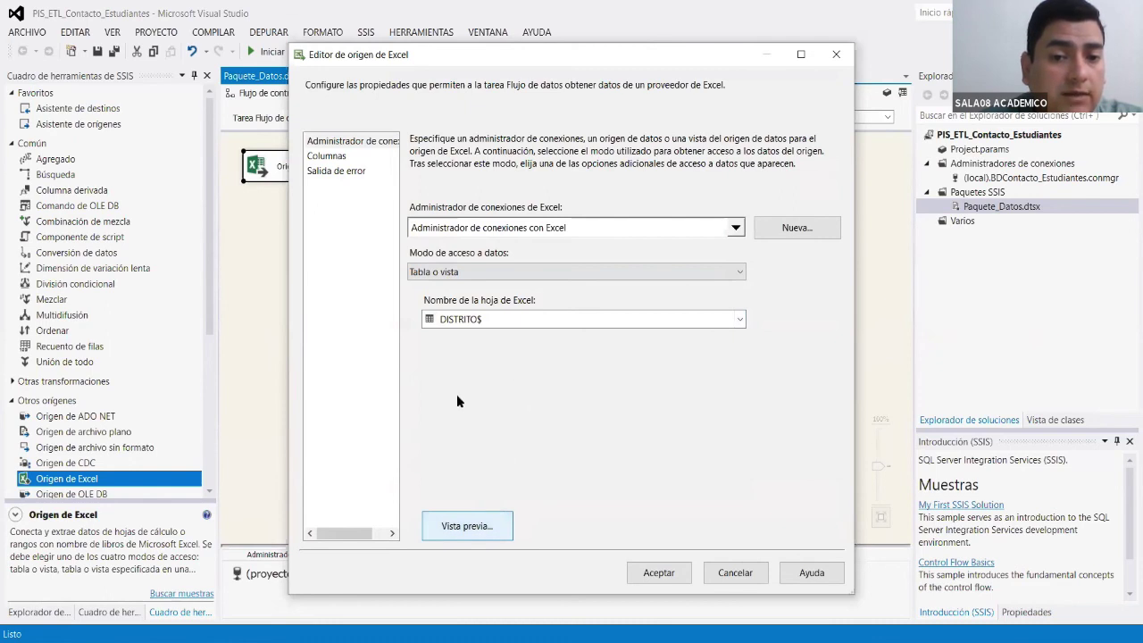
left_click(460, 525)
left_click_drag(590, 195, 650, 195)
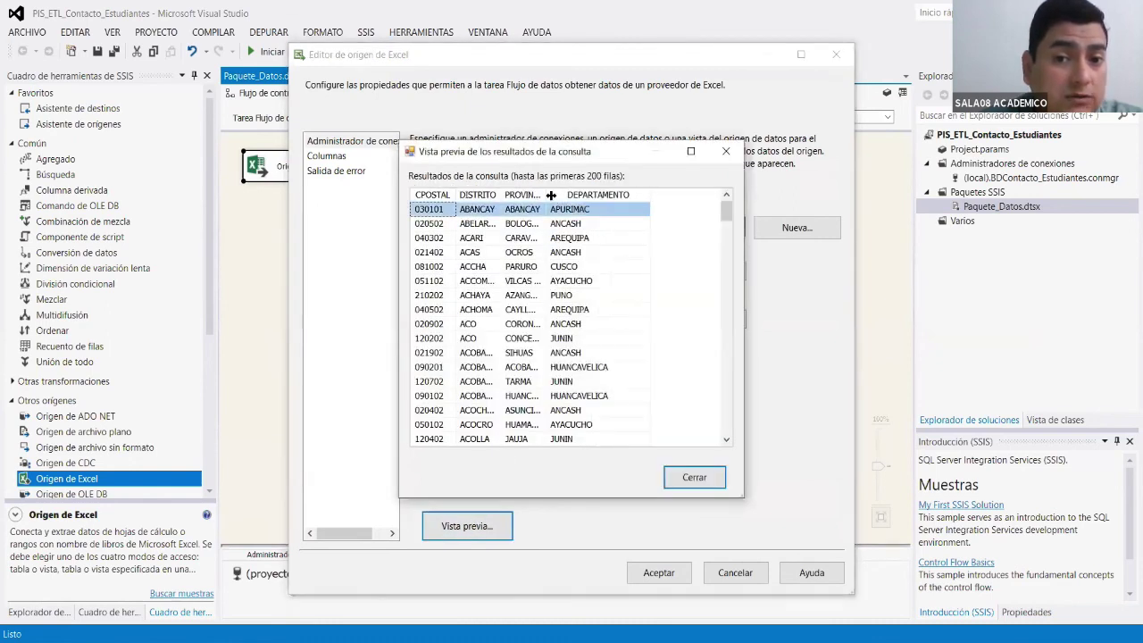
left_click_drag(543, 195, 593, 195)
left_click_drag(500, 195, 527, 195)
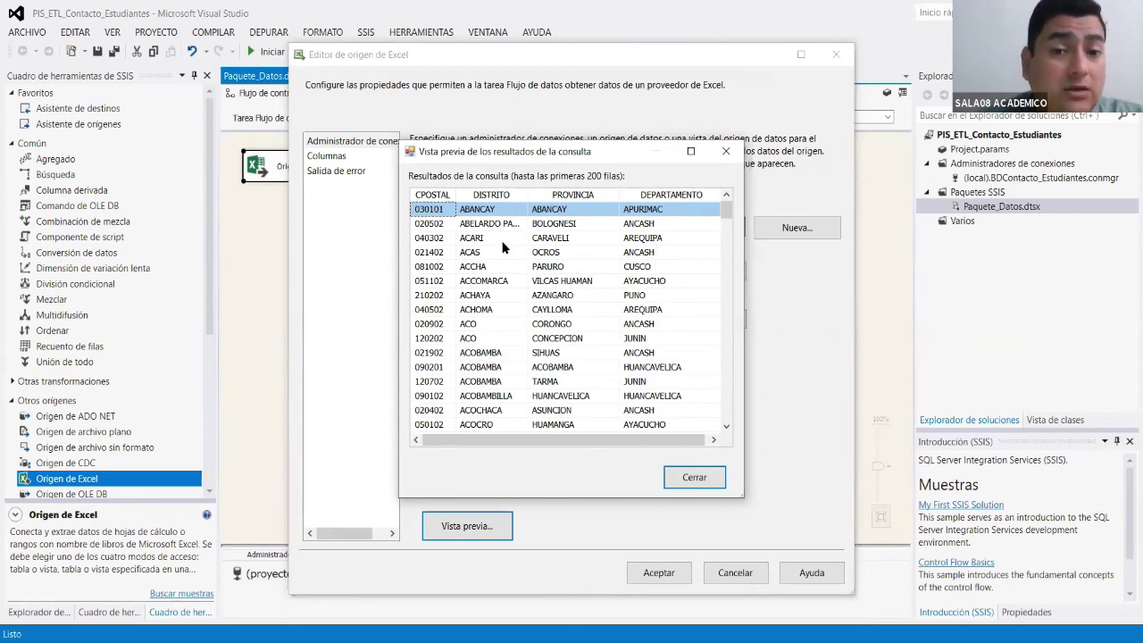
left_click(693, 477)
Exclude the DEPARTAMENTO column from the Excel source's output, keeping CPOSTAL, DISTRITO and PROVINCIA.
left_click(326, 156)
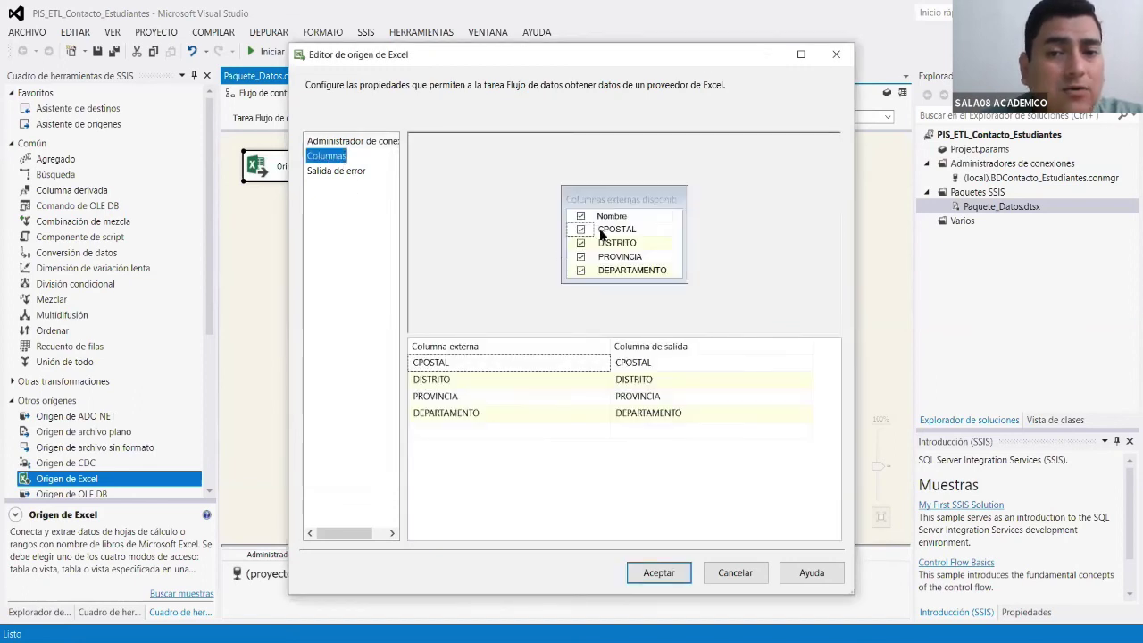
left_click(580, 270)
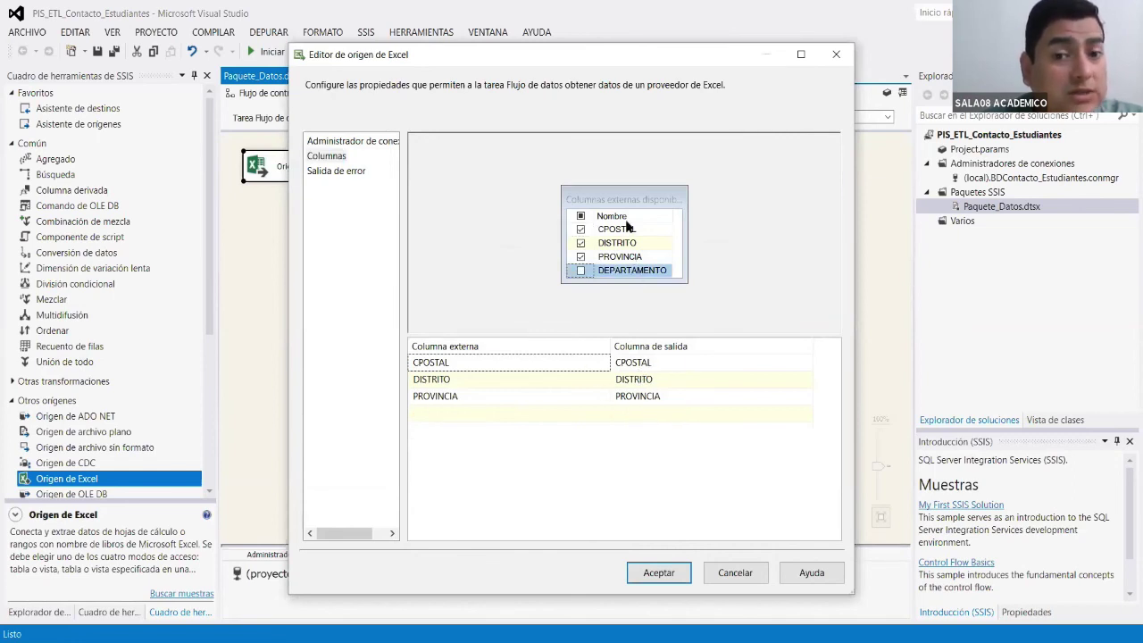
right_click(630, 247)
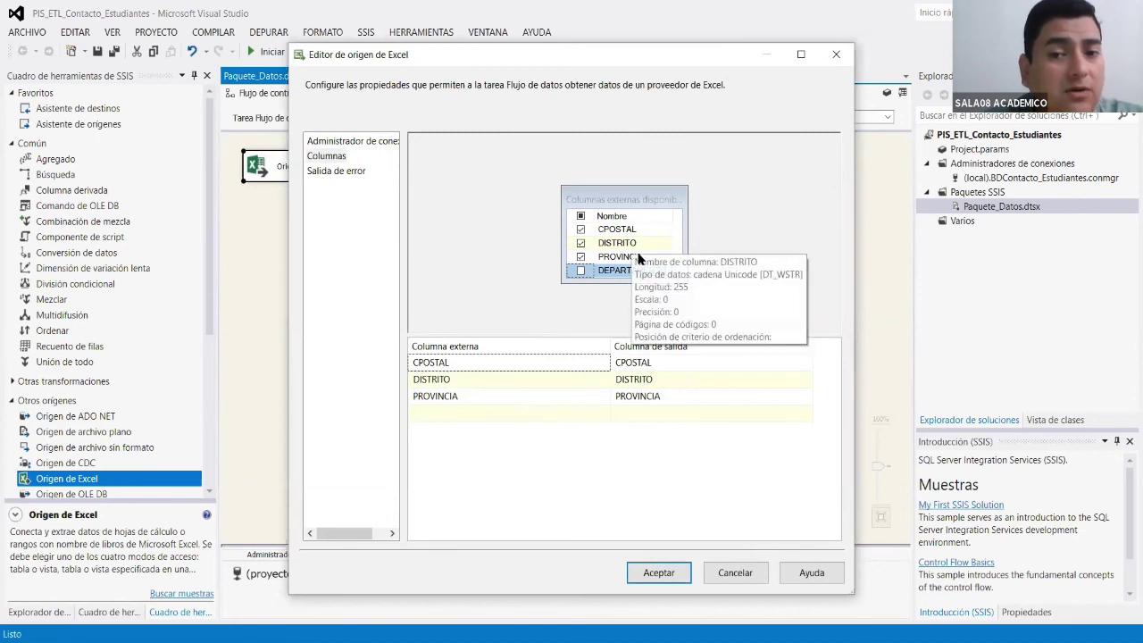
left_click(645, 258)
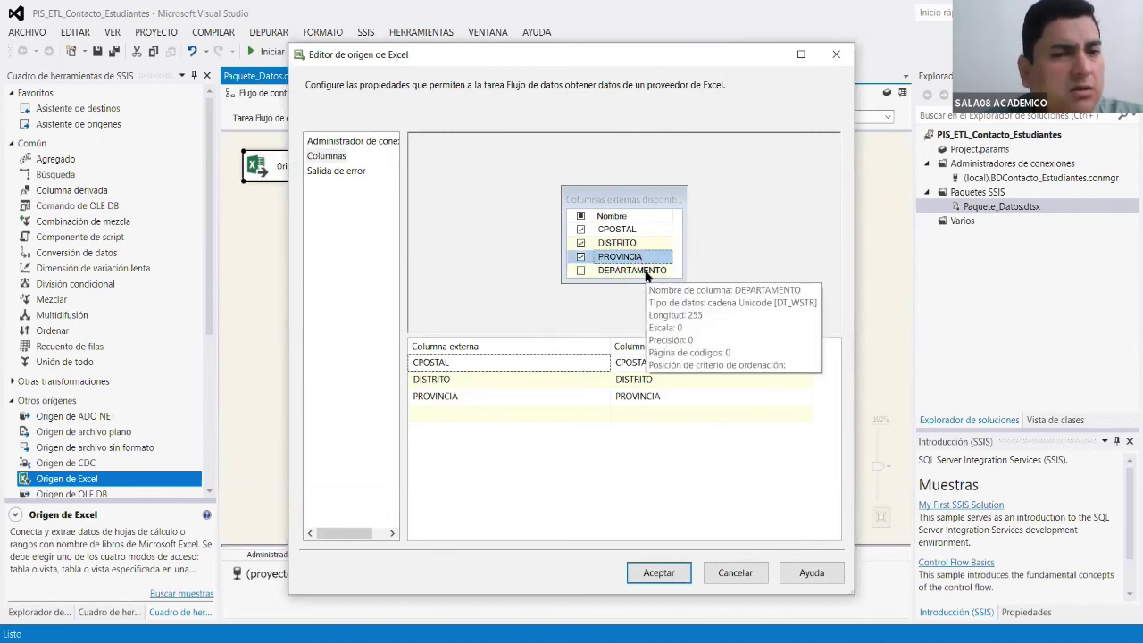
Set the error and truncation handling of CPOSTAL, DISTRITO and PROVINCIA to Omitir error in the Excel source.
left_click(332, 171)
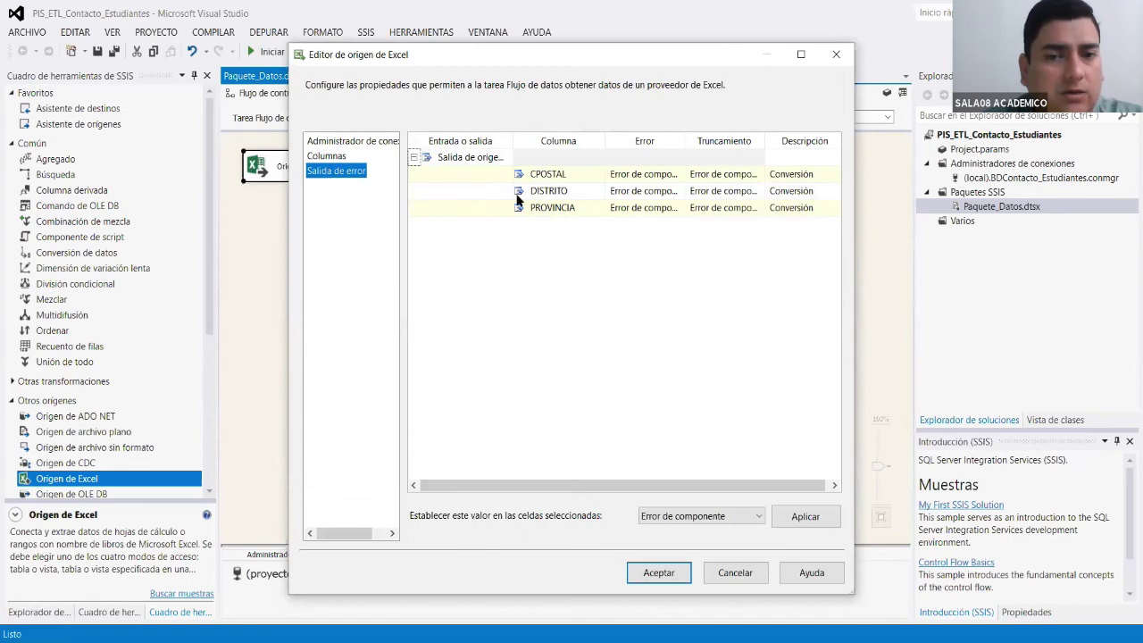
left_click(639, 177)
left_click(732, 211, "shift")
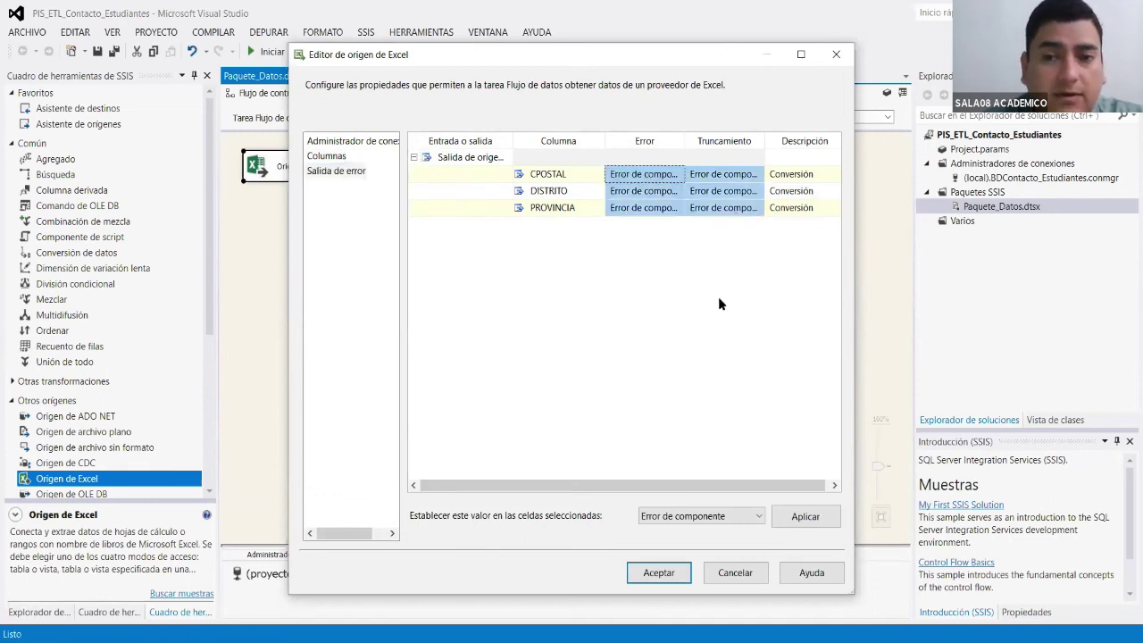
left_click(731, 515)
left_click(746, 542)
left_click(805, 516)
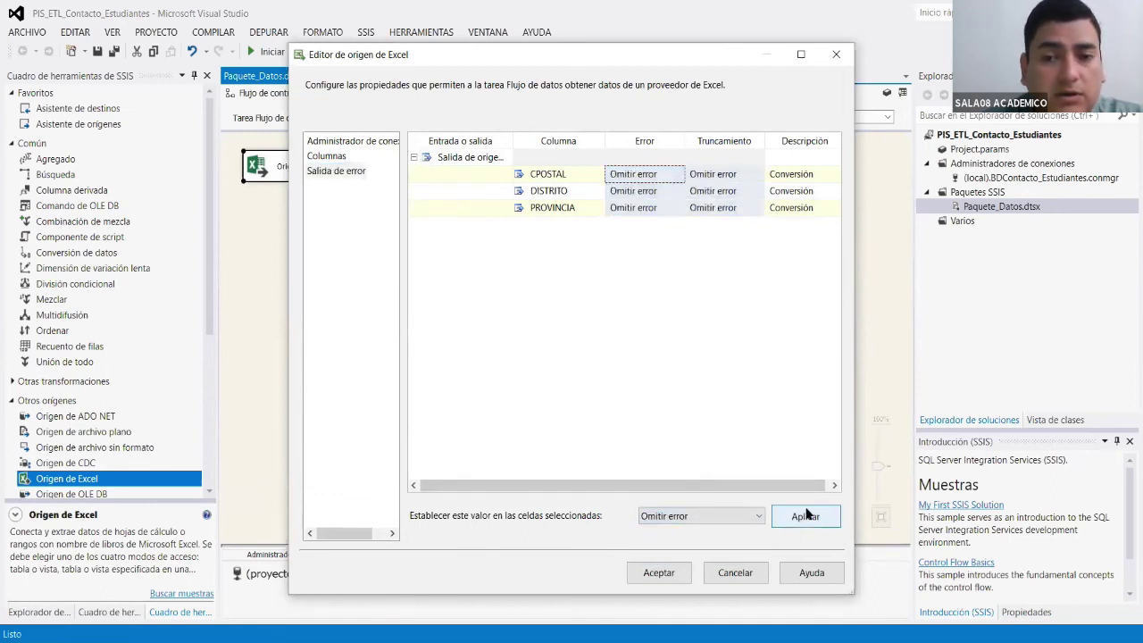
Accept the Excel source settings, add a Conversión de datos transformation to the data flow and connect the Excel source to it.
key("Return")
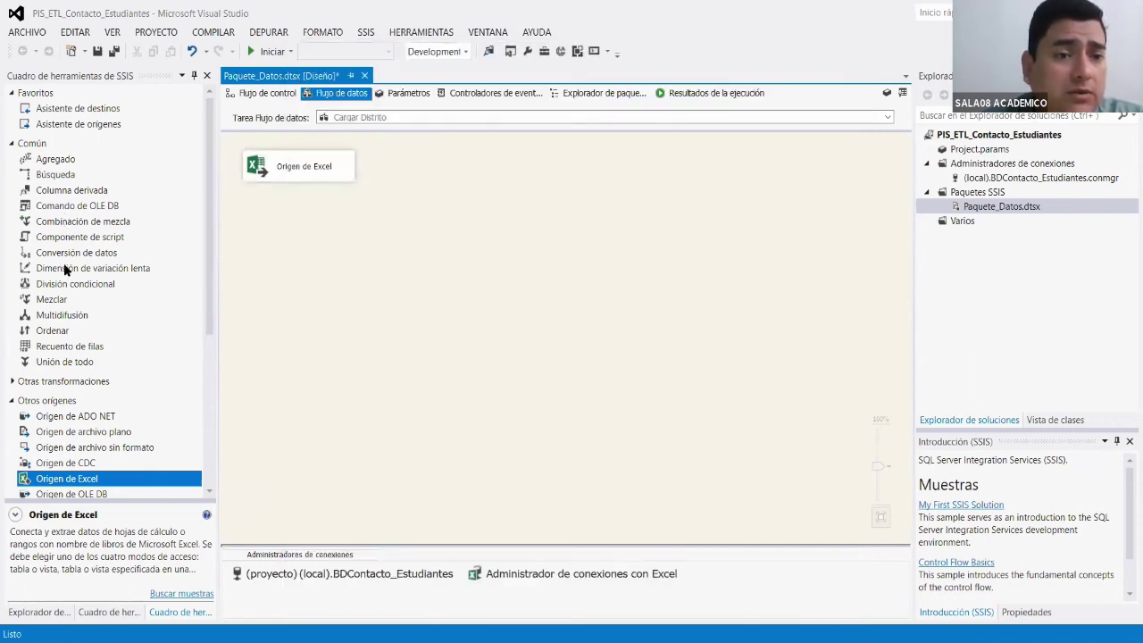
left_click_drag(102, 254, 343, 259)
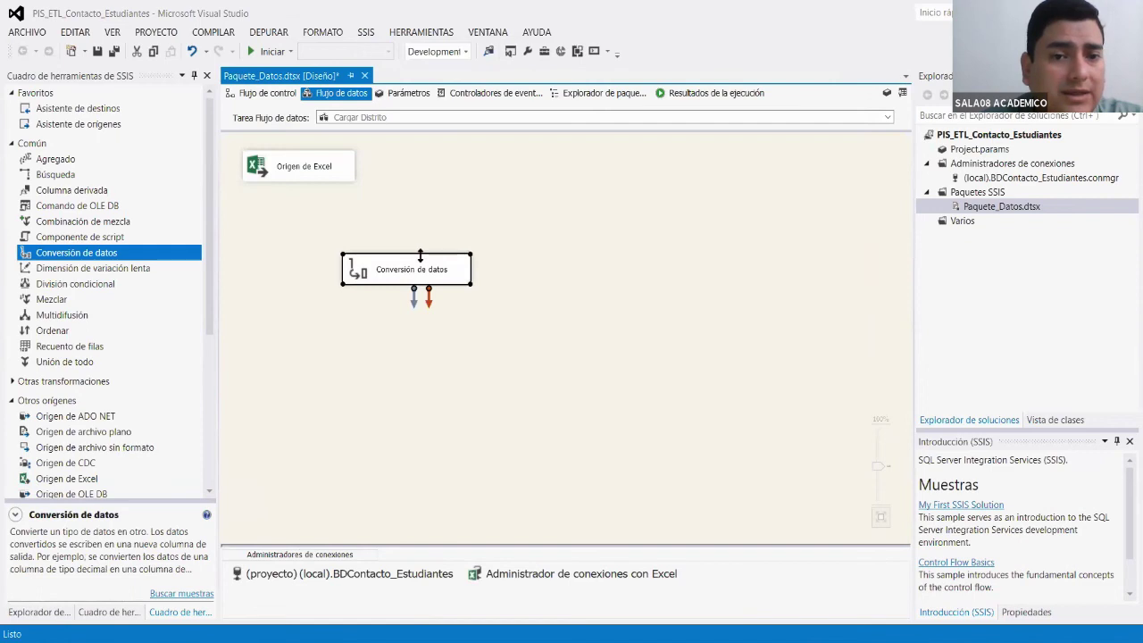
left_click_drag(419, 263, 439, 236)
left_click(295, 177)
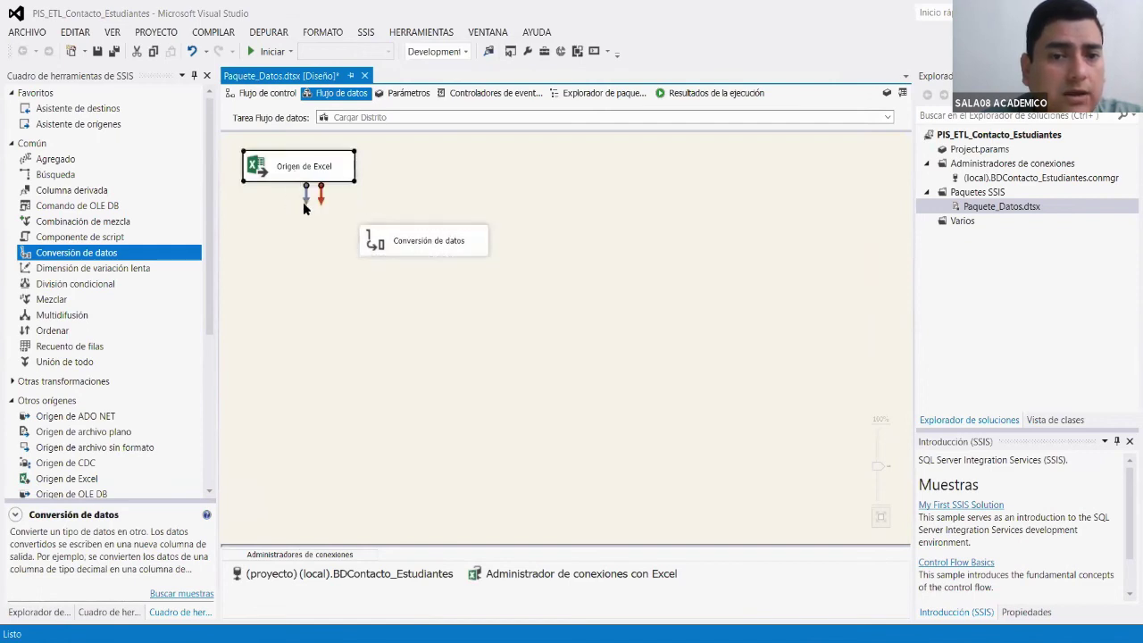
left_click_drag(303, 201, 437, 255)
Include all input columns in the data conversion and set their output aliases to C_CPOSTAL, C_DISTRITO and C_PROVINCIA.
double_click(438, 255)
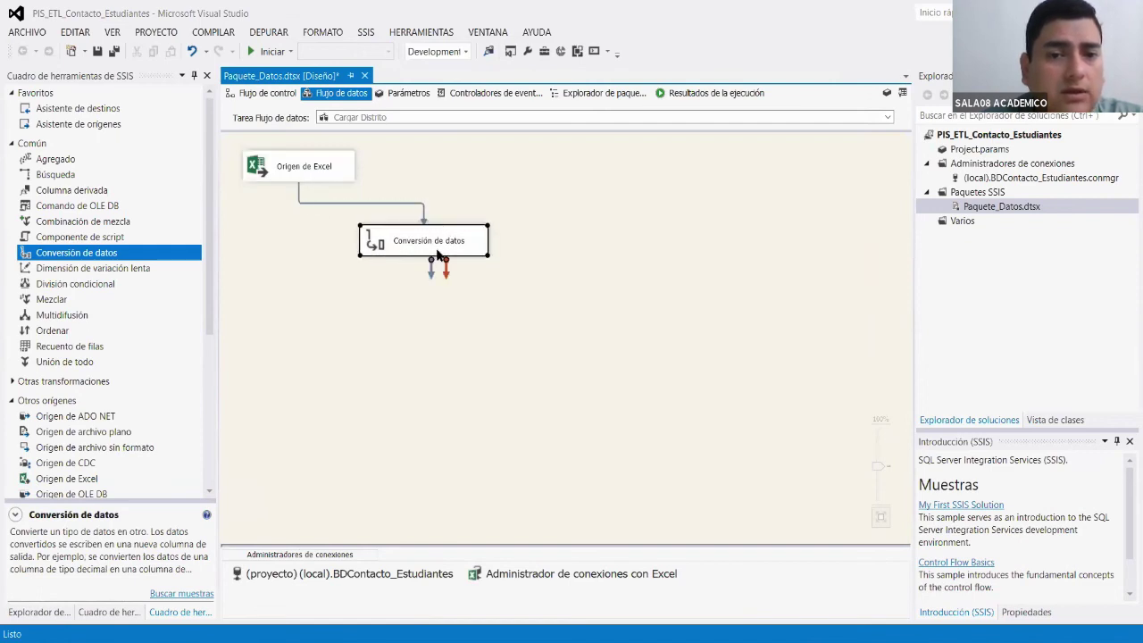
left_click(519, 163)
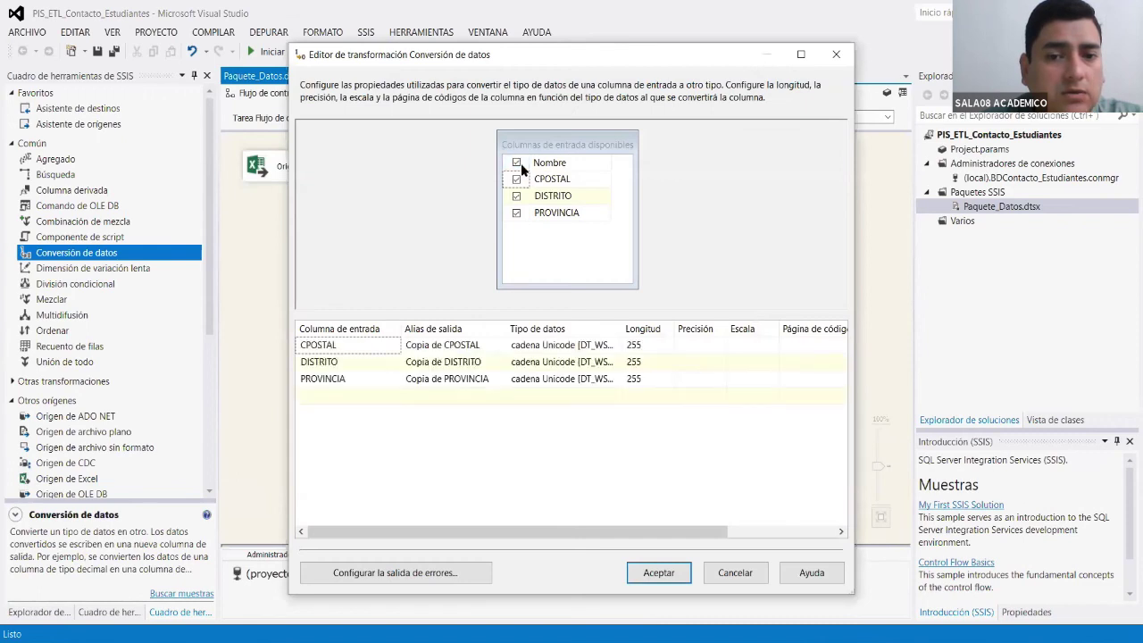
left_click(439, 348)
left_click_drag(445, 344, 409, 344)
type("_")
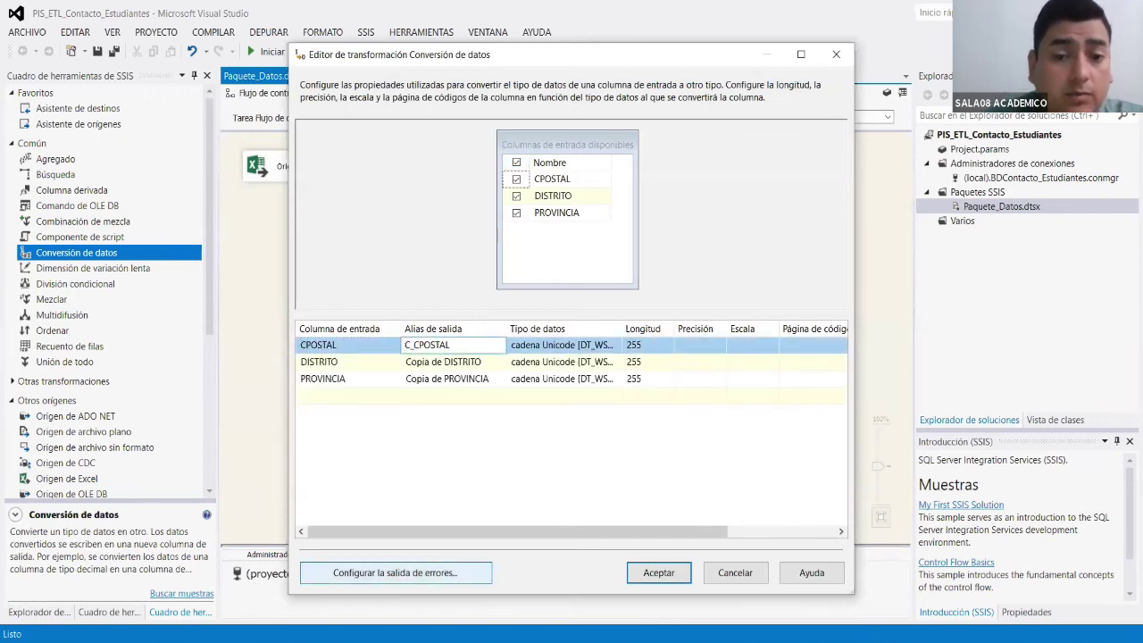
left_click(444, 362)
left_click_drag(444, 361, 416, 361)
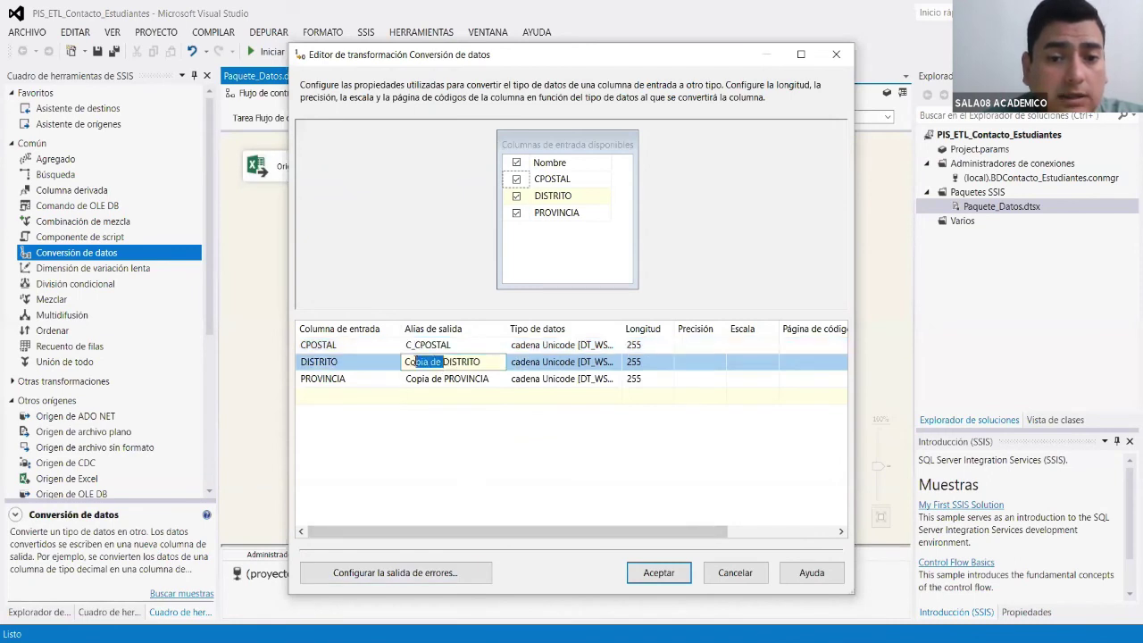
type("_")
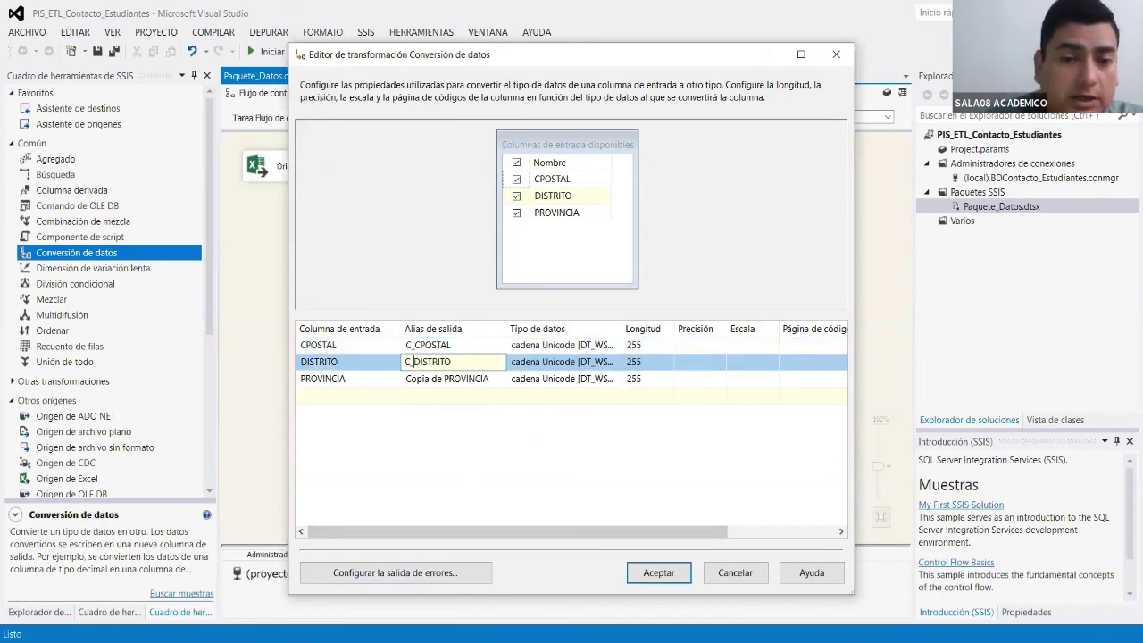
left_click(443, 378)
left_click_drag(442, 378, 420, 379)
type("_")
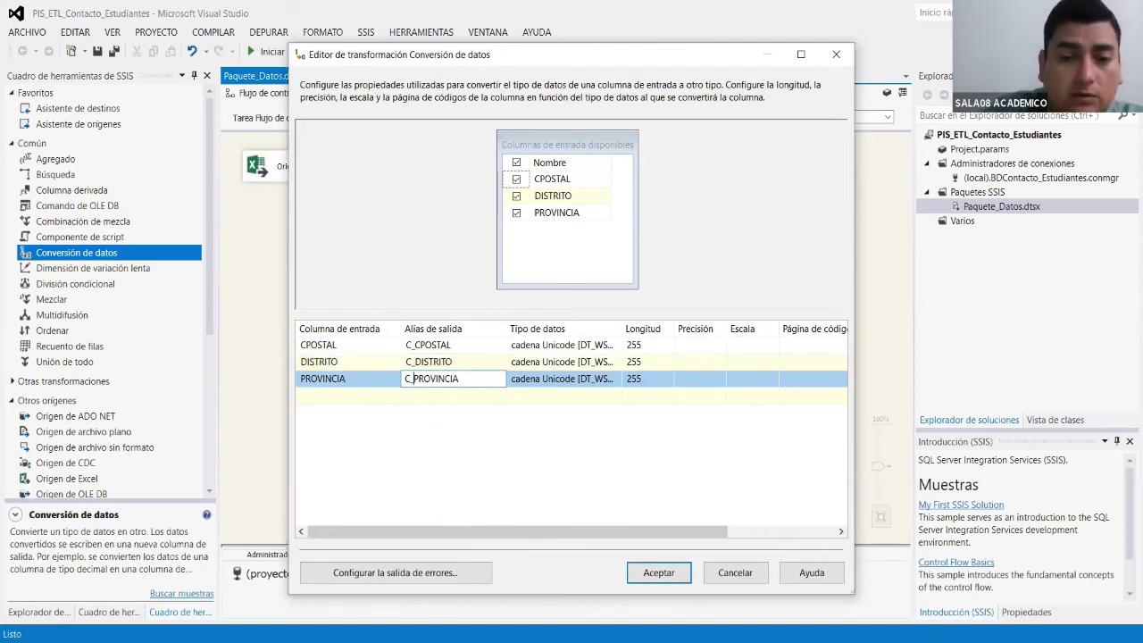
Set the converted data type of CPOSTAL, DISTRITO and PROVINCIA to cadena [DT_STR].
left_click(609, 347)
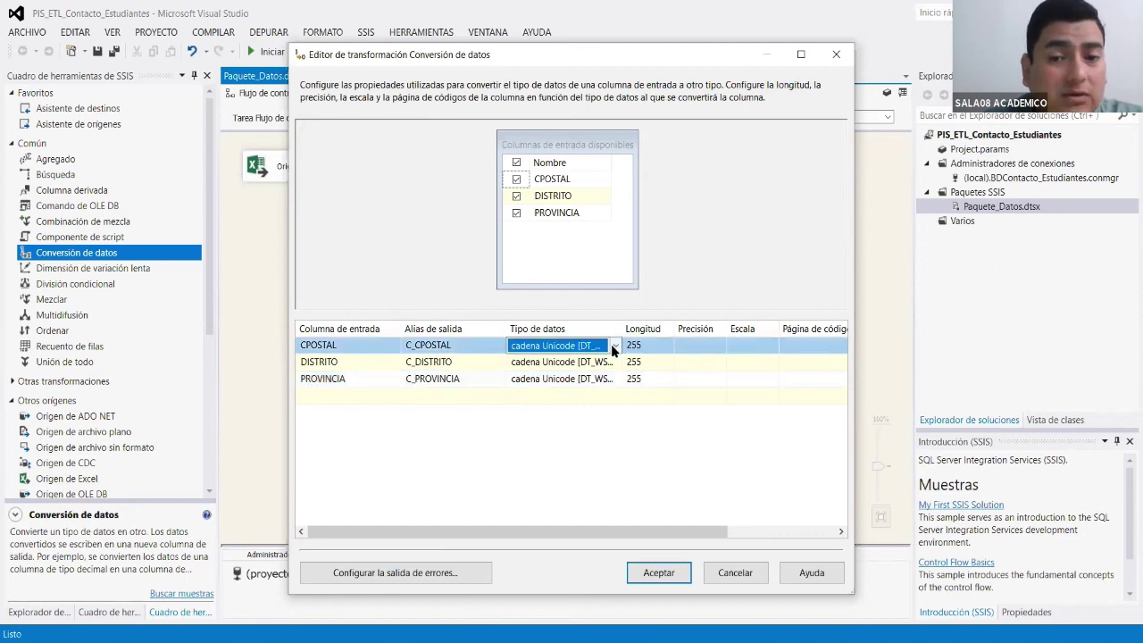
left_click(615, 345)
scroll(585, 379, "up", 1)
left_click(585, 376)
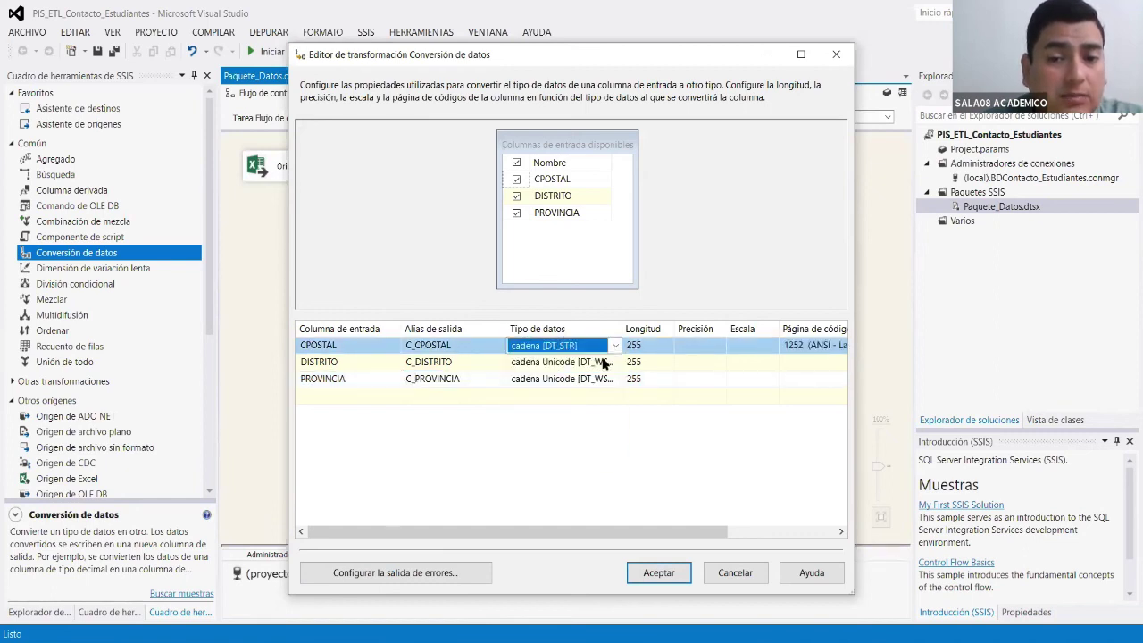
left_click(589, 362)
left_click(615, 362)
scroll(585, 409, "up", 1)
left_click(577, 387)
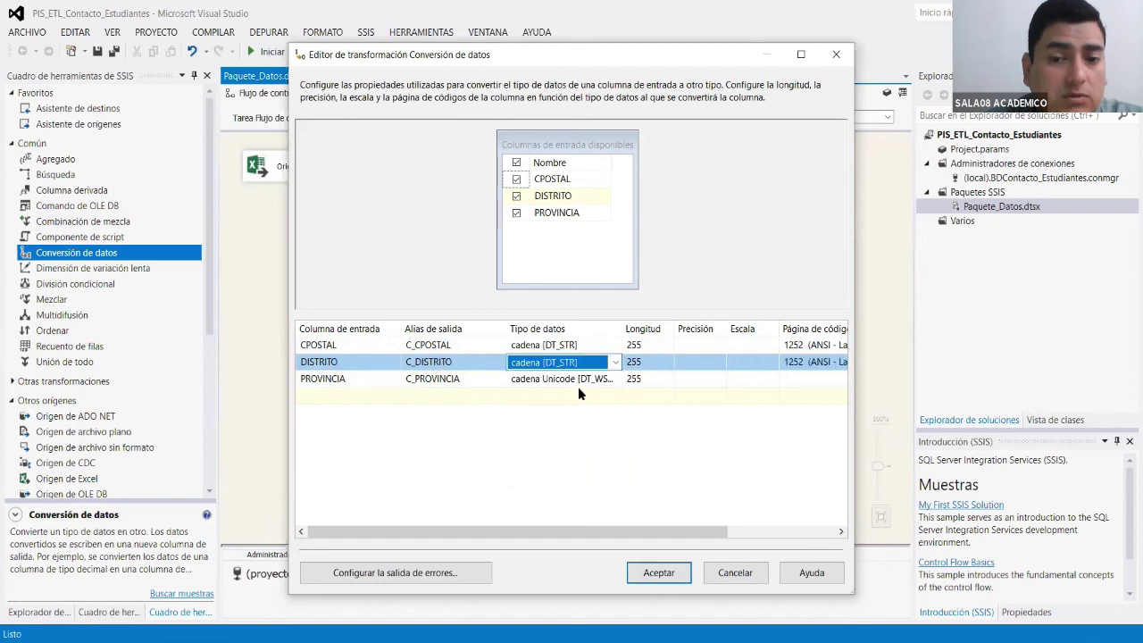
left_click(581, 384)
left_click(590, 384)
scroll(594, 420, "up", 2)
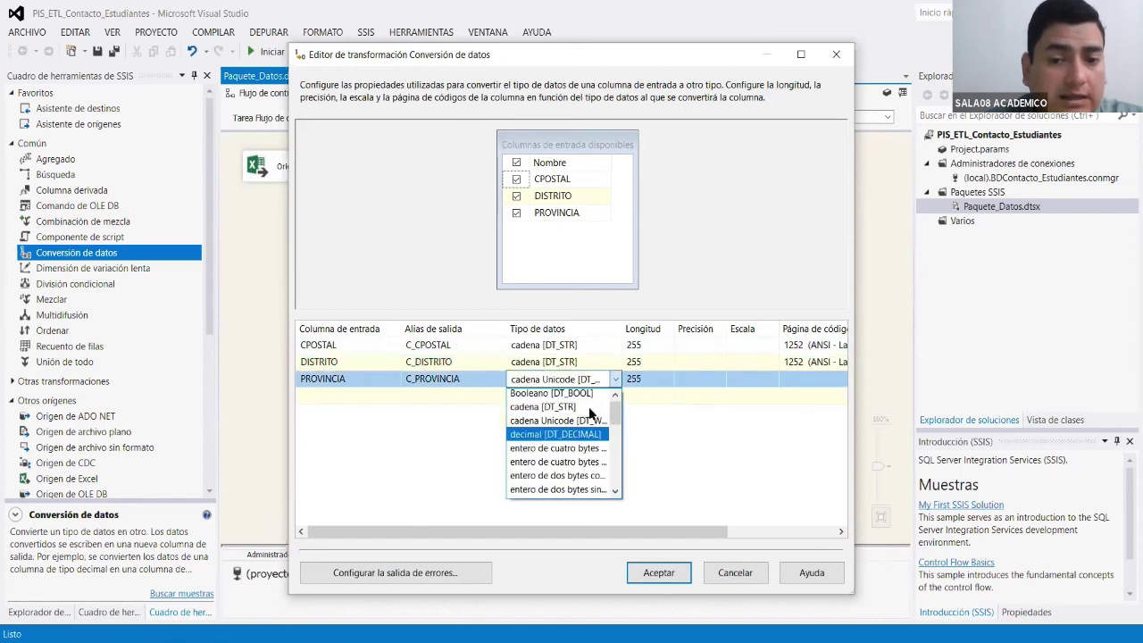
left_click(606, 412)
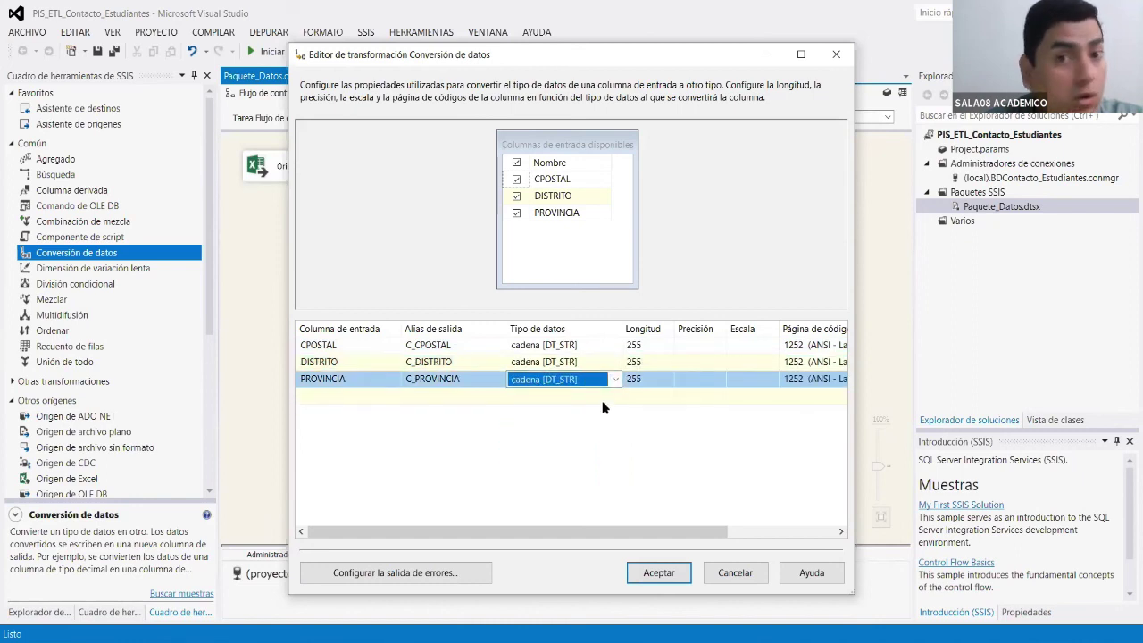
Set the conversion length of PROVINCIA to 40 and of CPOSTAL to 6.
left_click(655, 379)
key("ctrl+a")
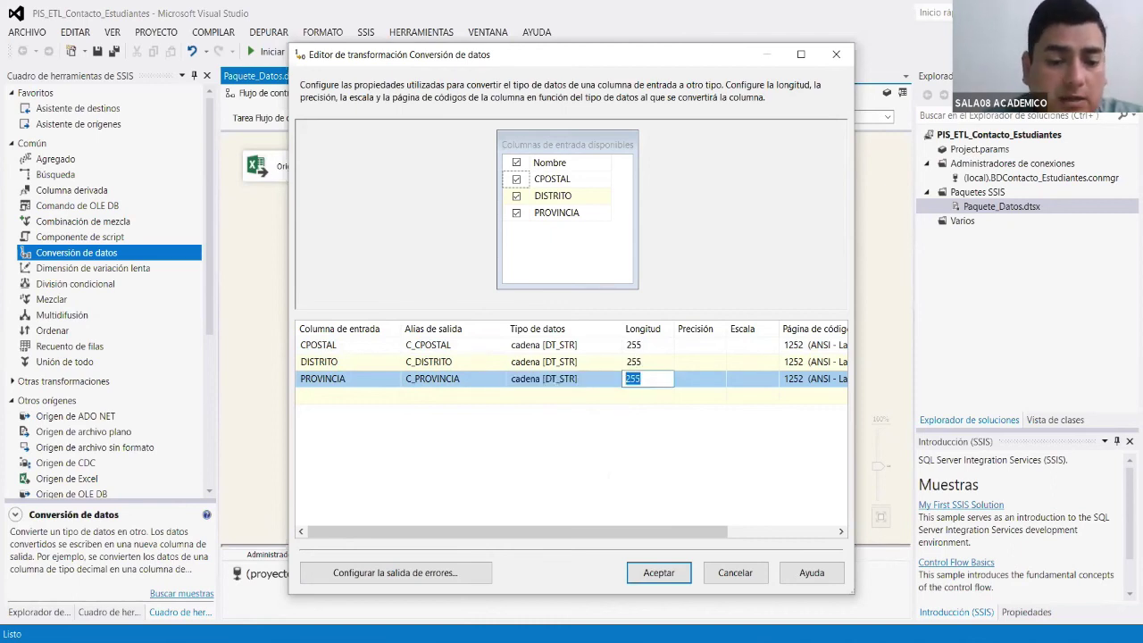
type("40")
left_click(648, 345)
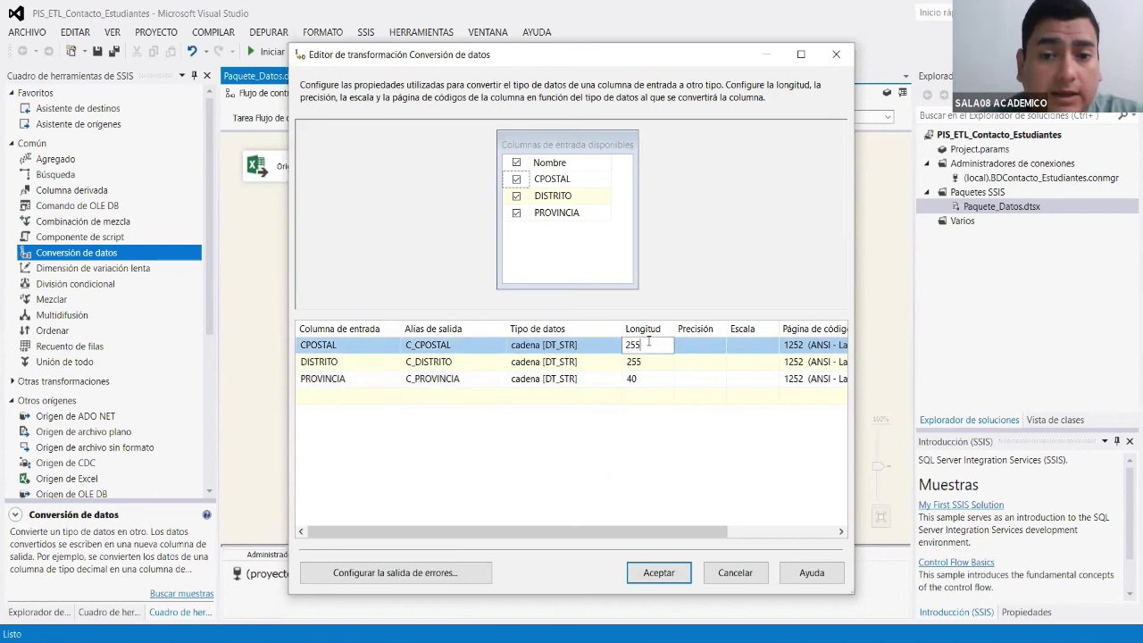
key("ctrl+a")
type("6")
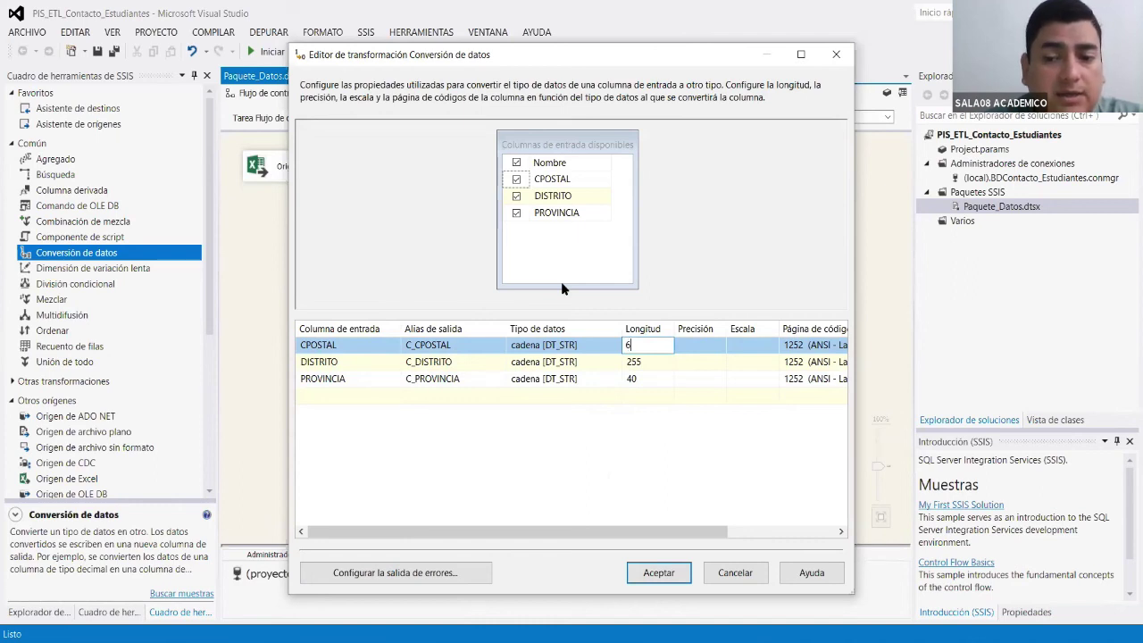
key("Return")
Check the column definitions of dbo.DISTRITO in SQL Server Management Studio, and set the DISTRITO conversion length to 40 in Visual Studio.
key("alt+Tab")
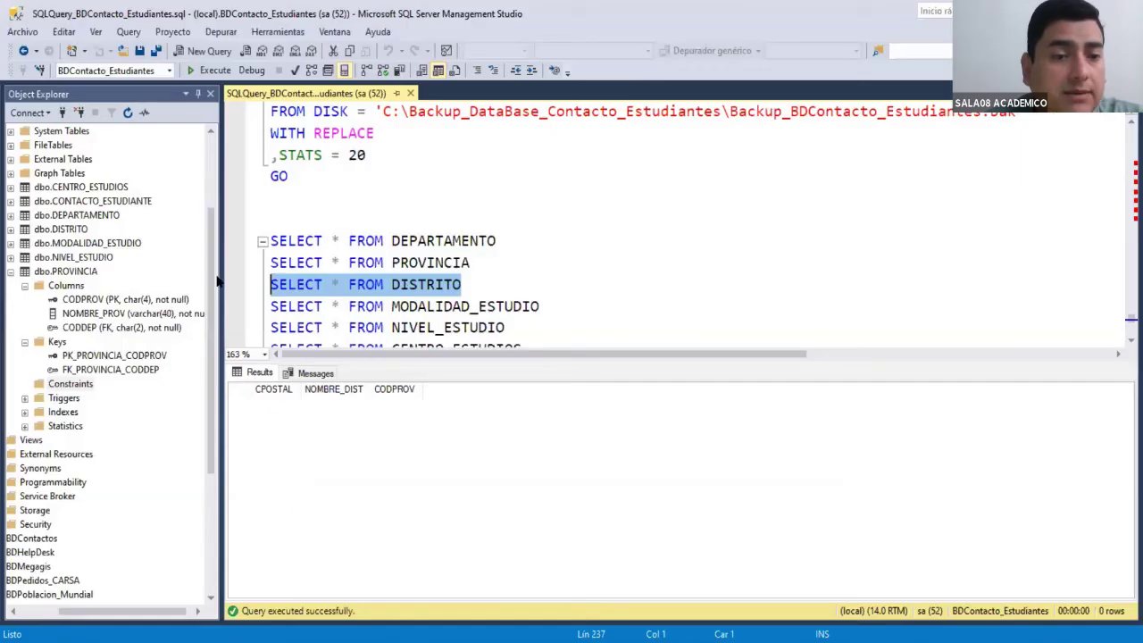
left_click(11, 273)
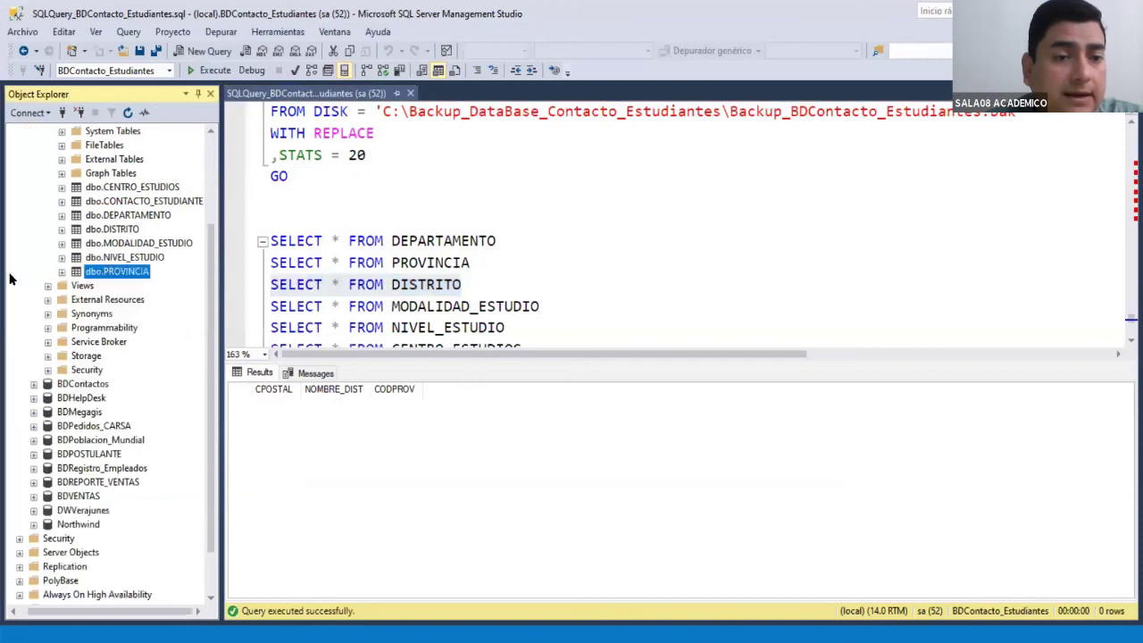
left_click(61, 231)
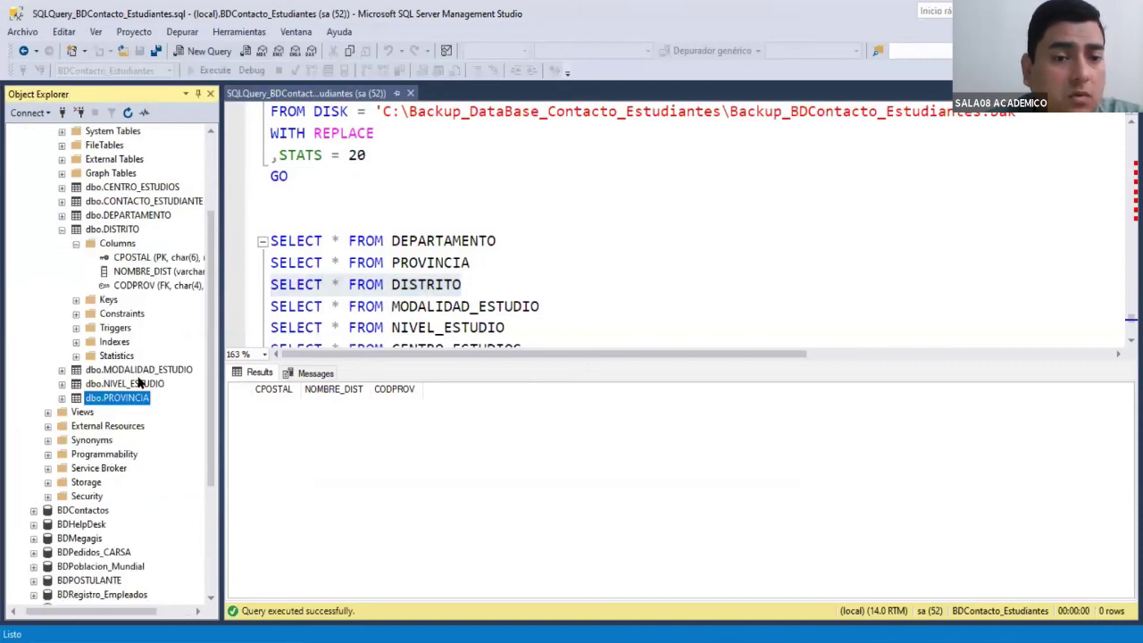
left_click_drag(92, 612, 130, 613)
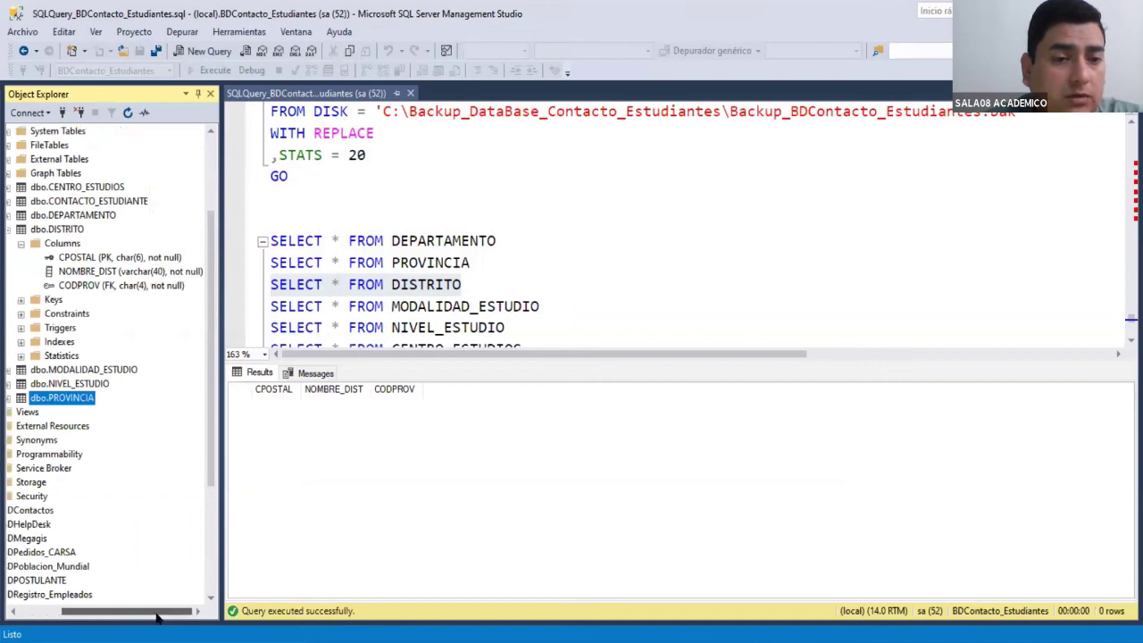
left_click(170, 273)
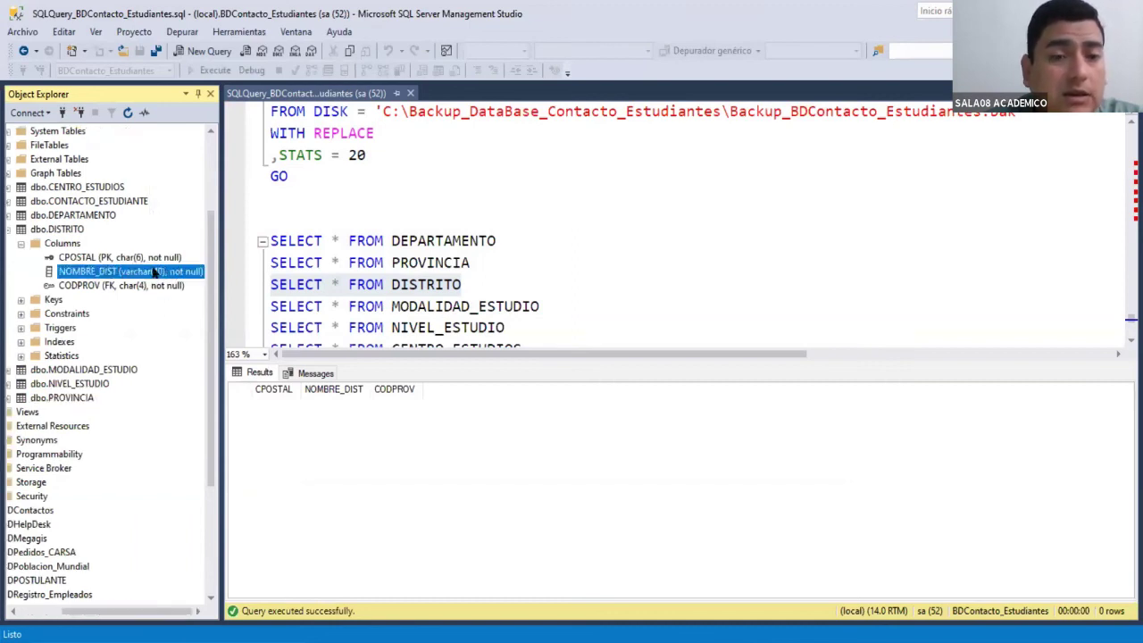
left_click(163, 258)
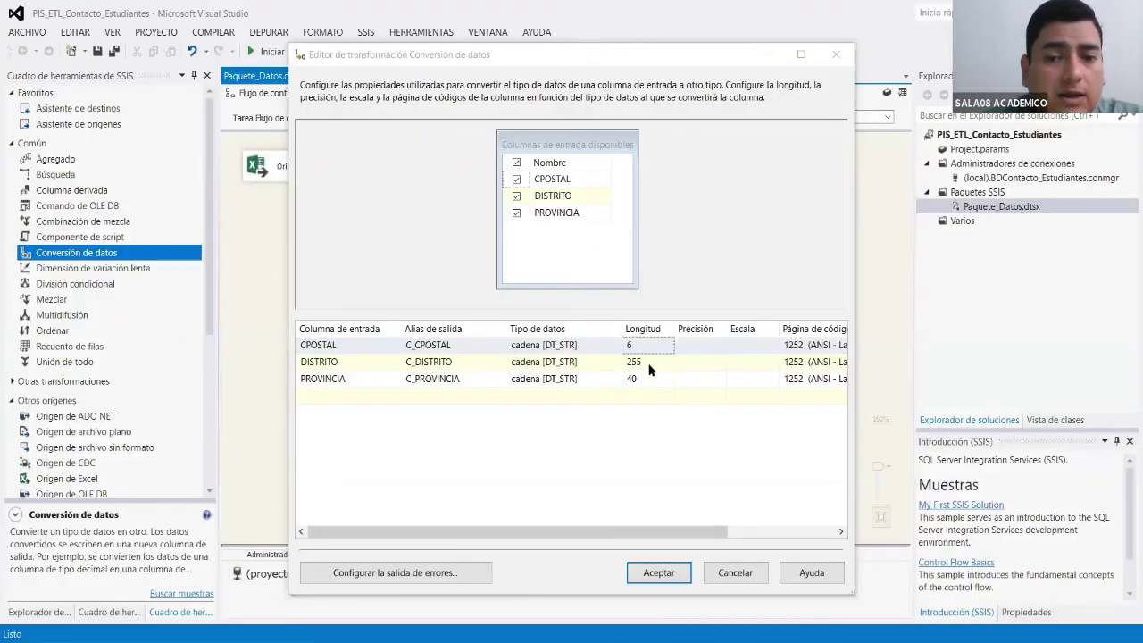
left_click(648, 367)
type("40")
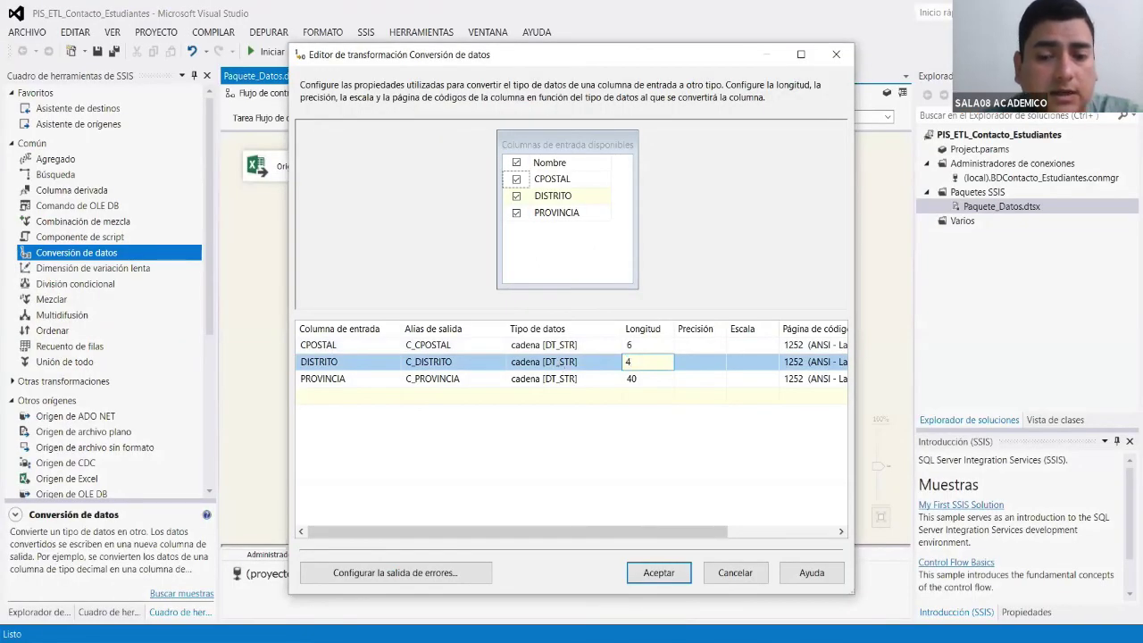
Set the error and truncation handling of C_CPOSTAL, C_DISTRITO and C_PROVINCIA to Omitir error and accept the data conversion.
left_click(439, 578)
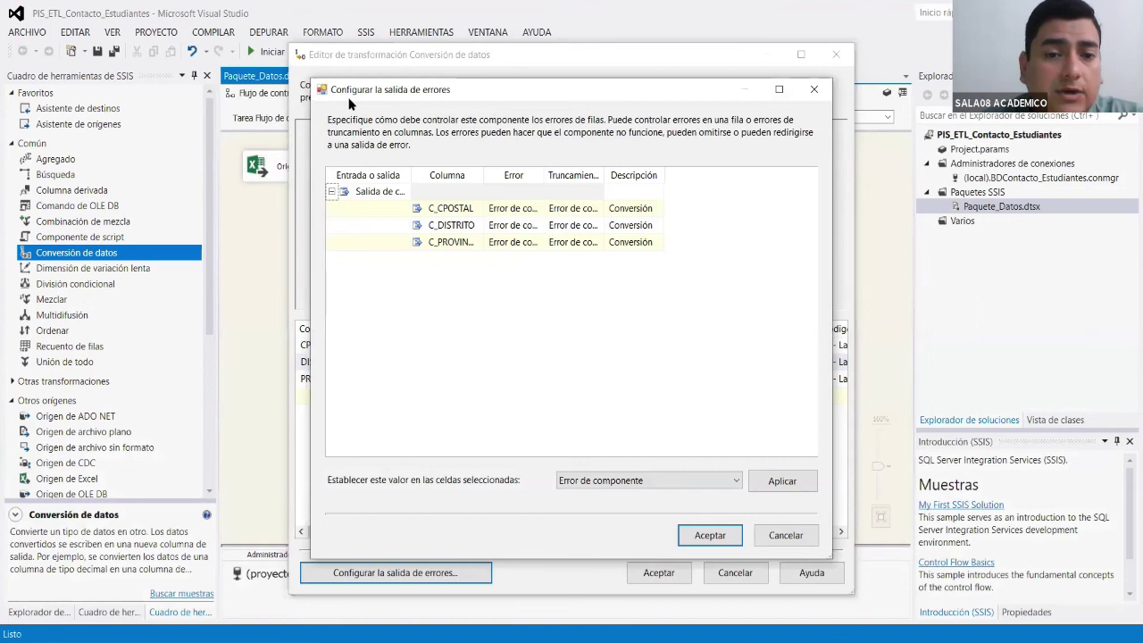
left_click_drag(350, 105, 55, 27)
left_click(218, 132)
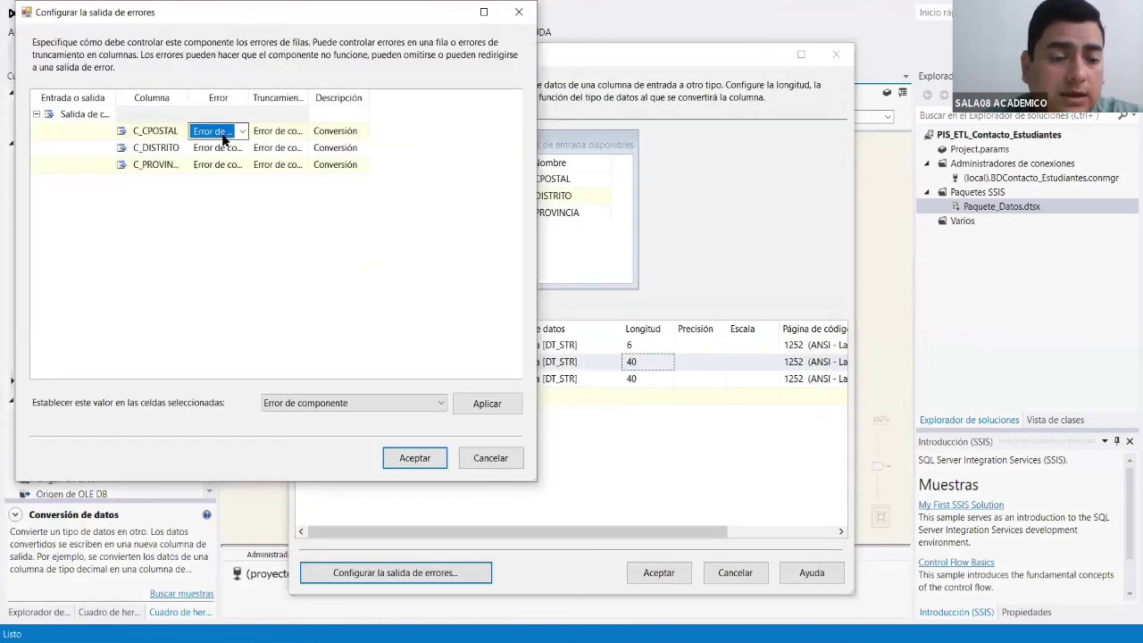
left_click(275, 168, "shift")
left_click(405, 406)
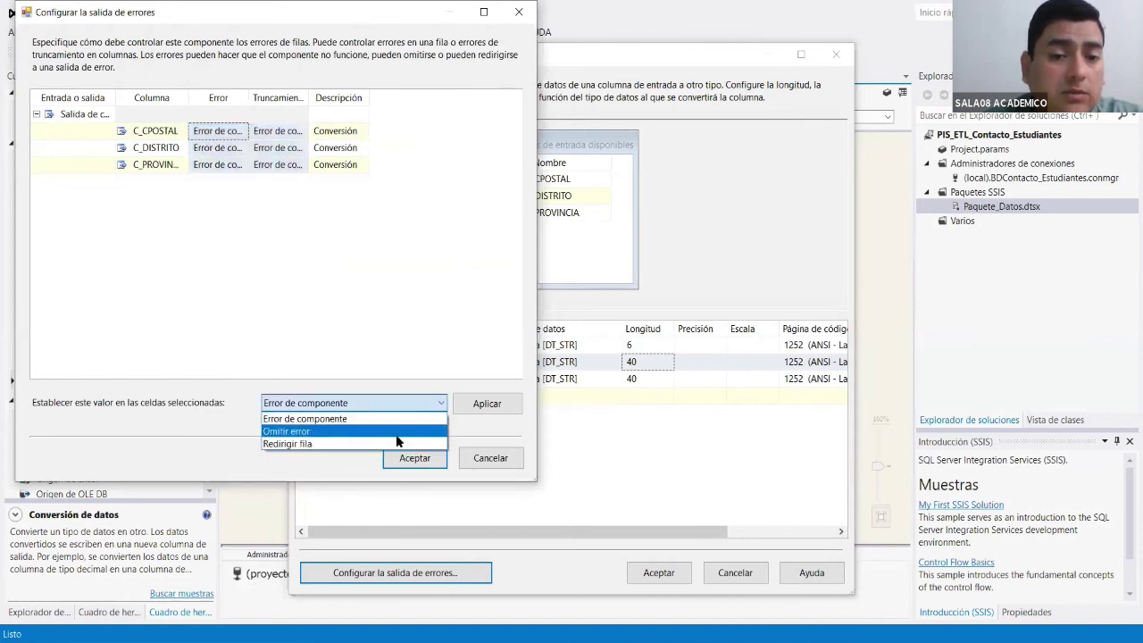
left_click(398, 432)
left_click(484, 403)
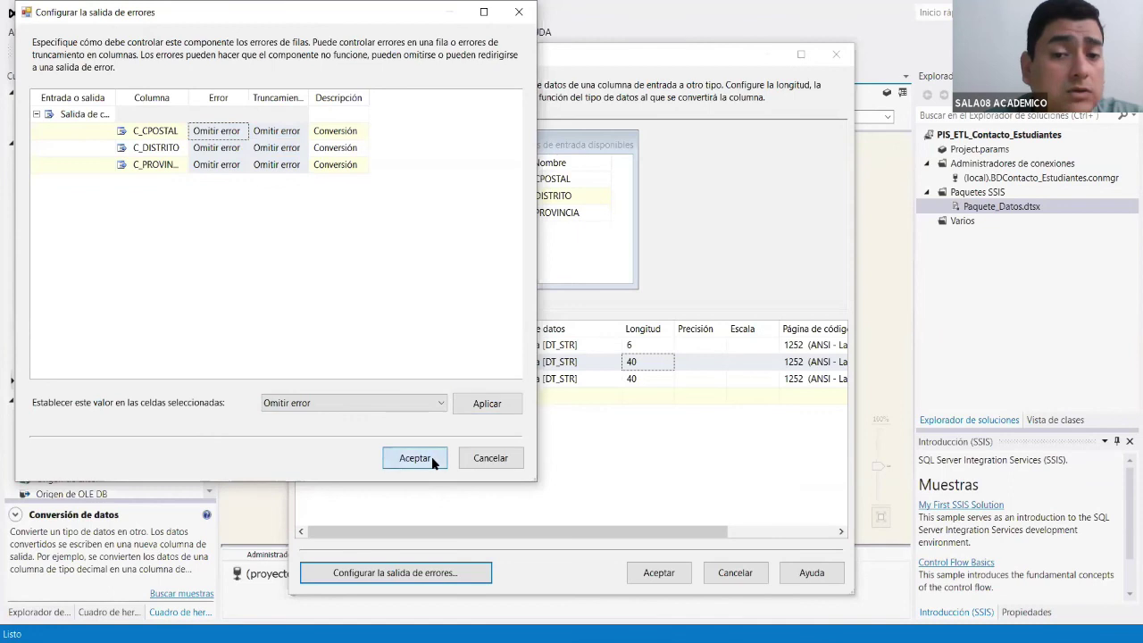
left_click(415, 458)
left_click(658, 576)
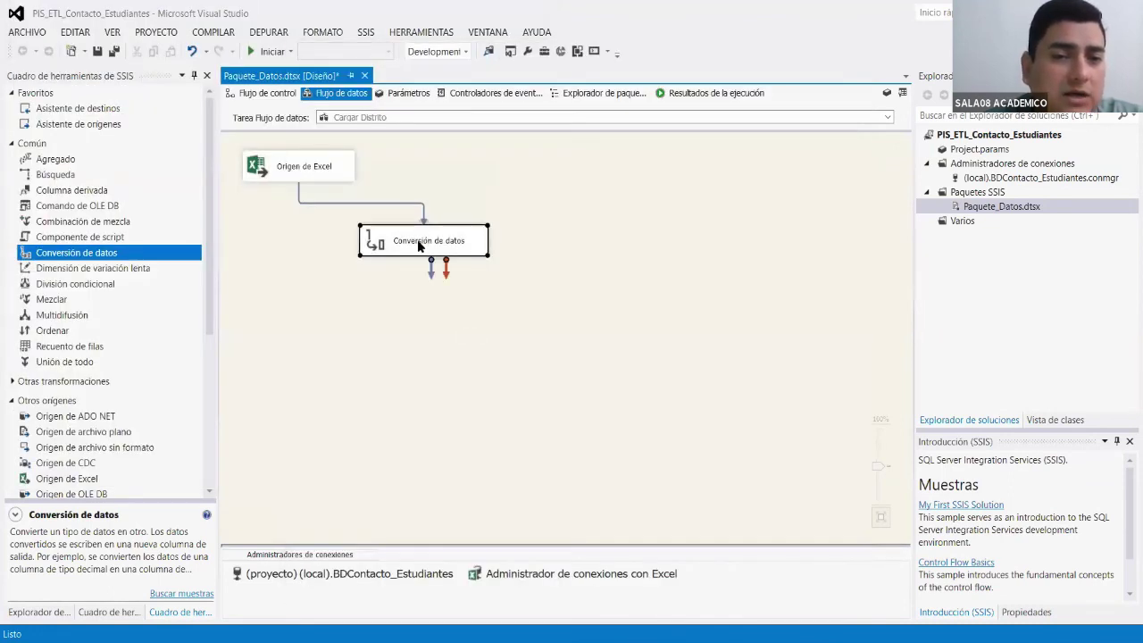
Preview the Excel source's rows again to review the district and province values, and close its editor.
left_click(370, 317)
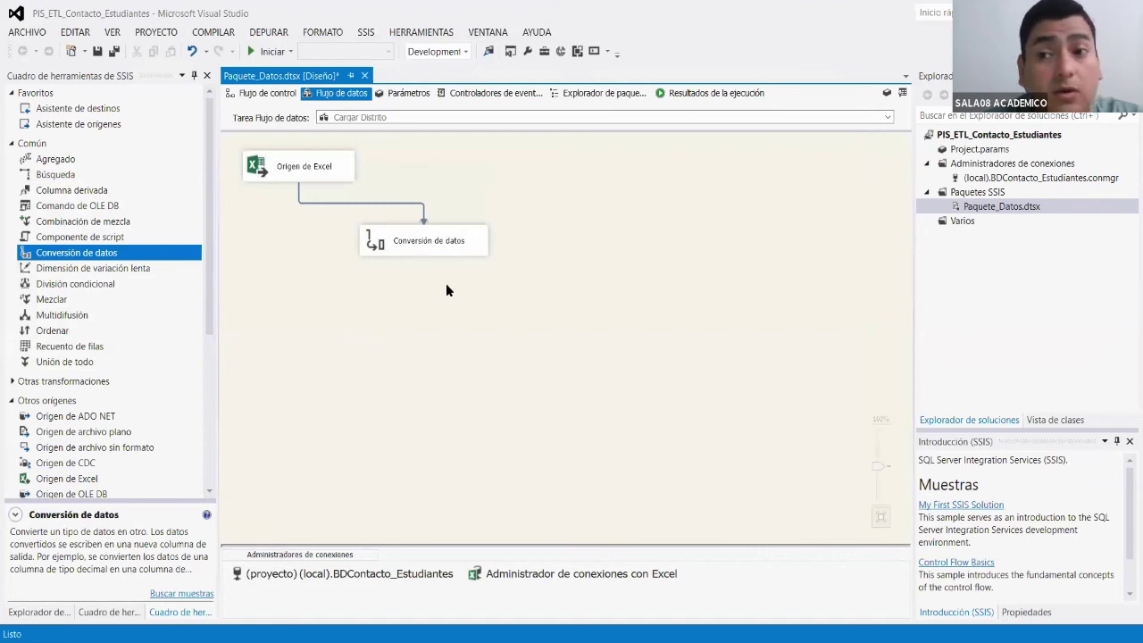
left_click(310, 169)
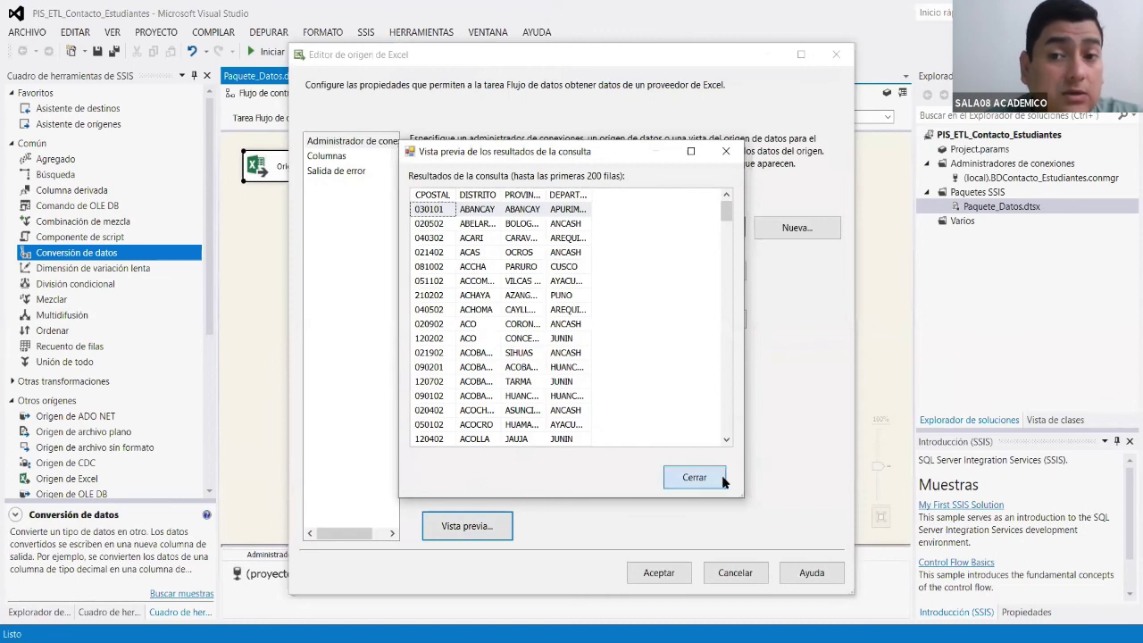
left_click(843, 54)
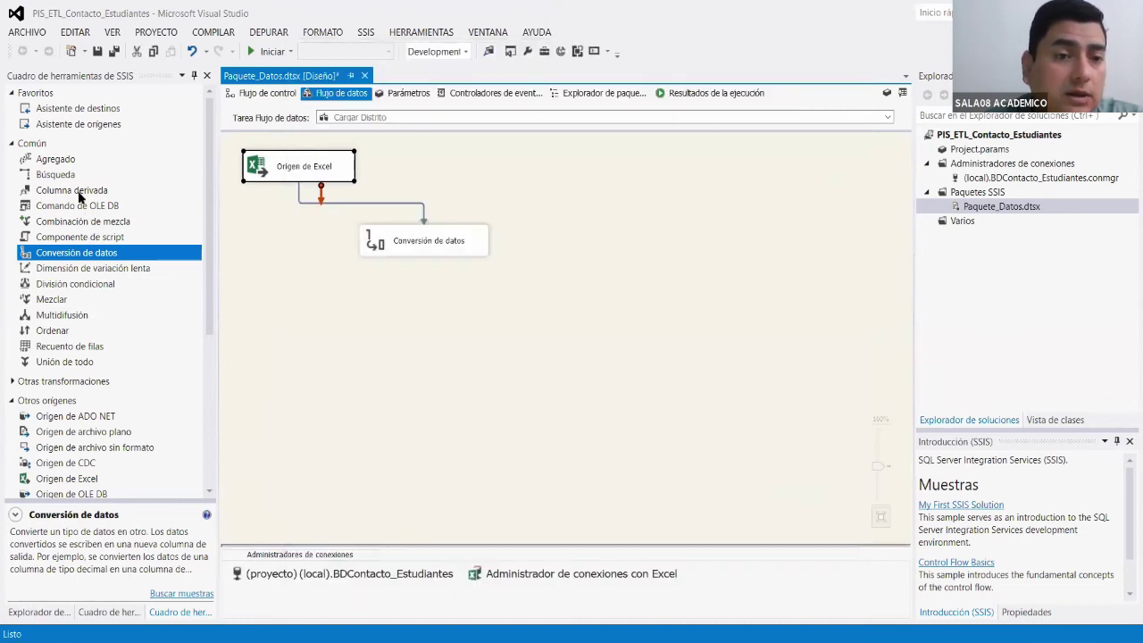
Add a Búsqueda transformation beside the data conversion and connect the Conversión de datos output to it.
left_click_drag(71, 172, 592, 244)
left_click(439, 257)
left_click_drag(565, 252, 572, 252)
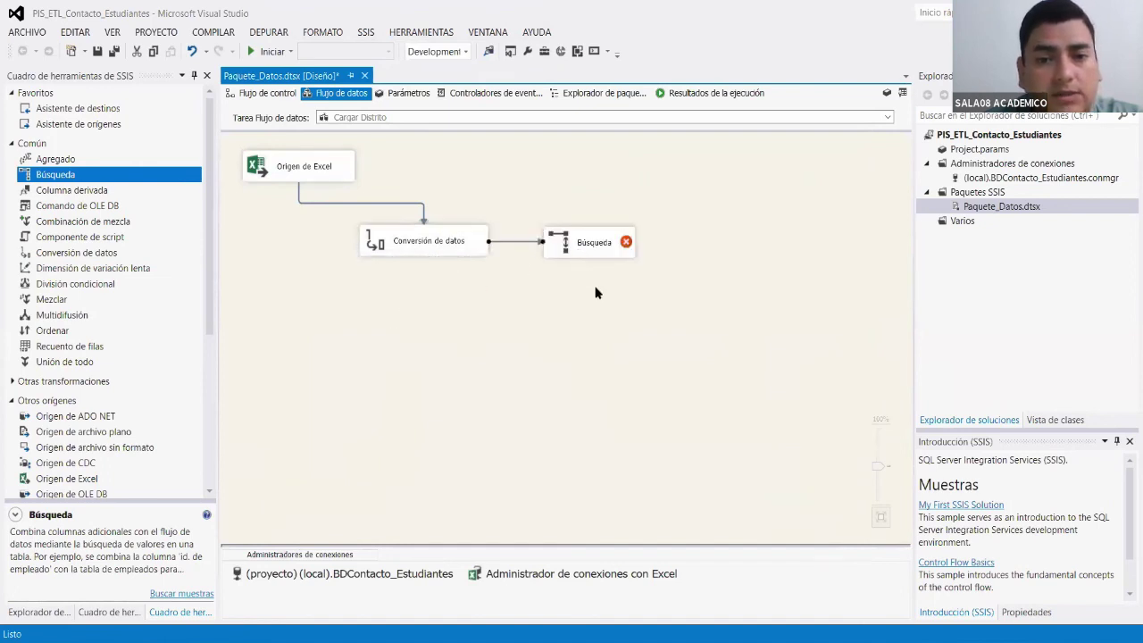
Rename the new lookup transformation as Búsqueda CodProvincia.
left_click(618, 245)
left_click(612, 246)
left_click(612, 245)
type("C")
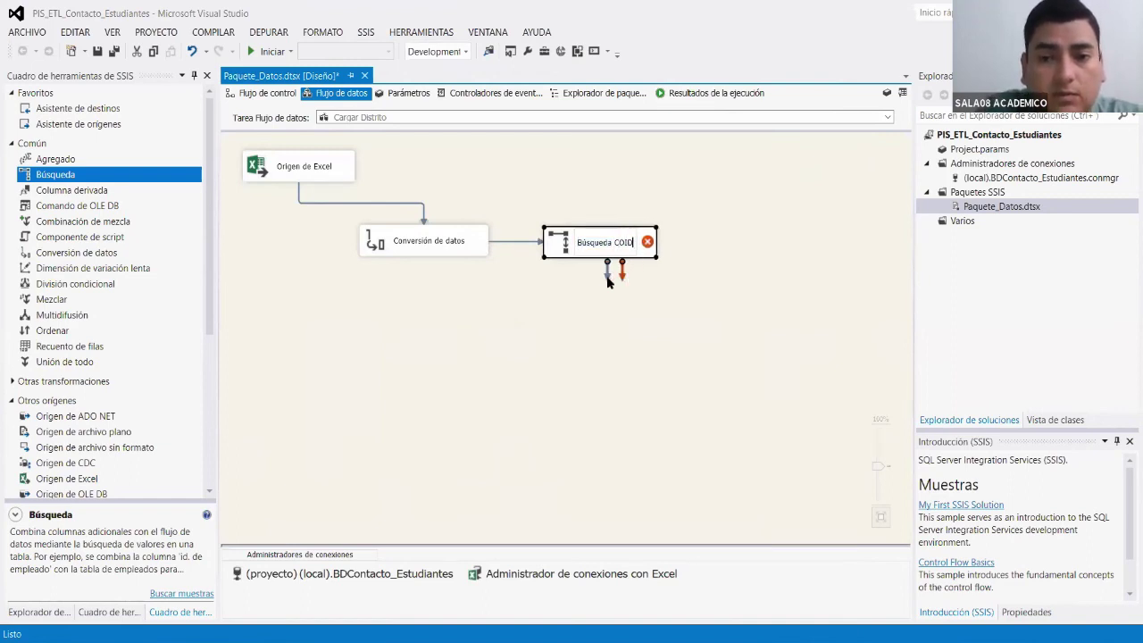
type("odP")
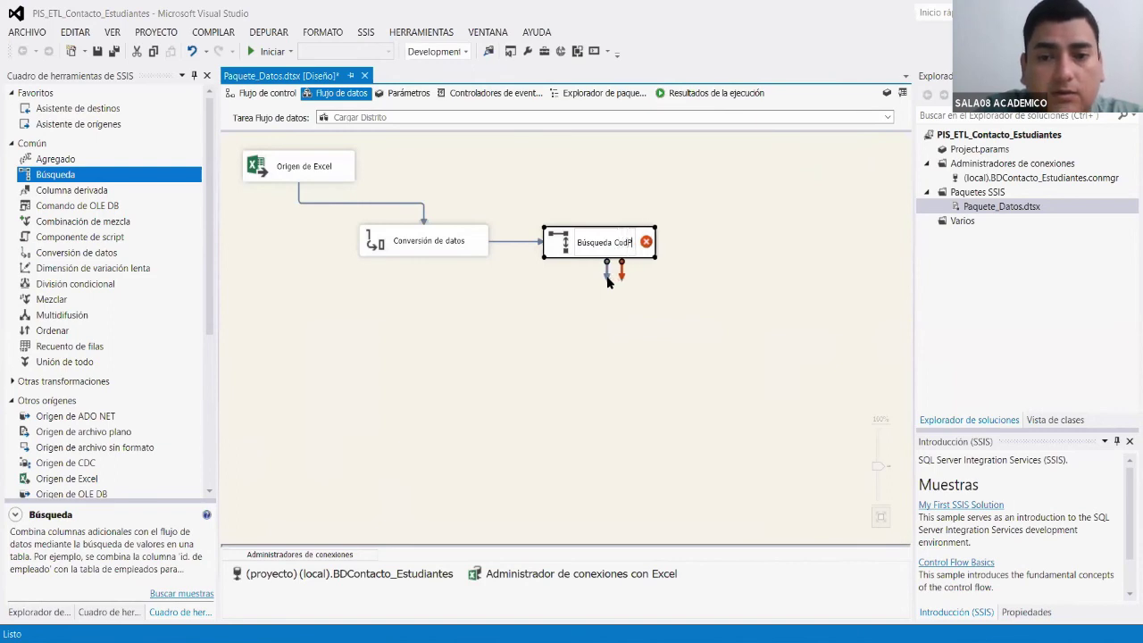
type("rovincia")
key("Return")
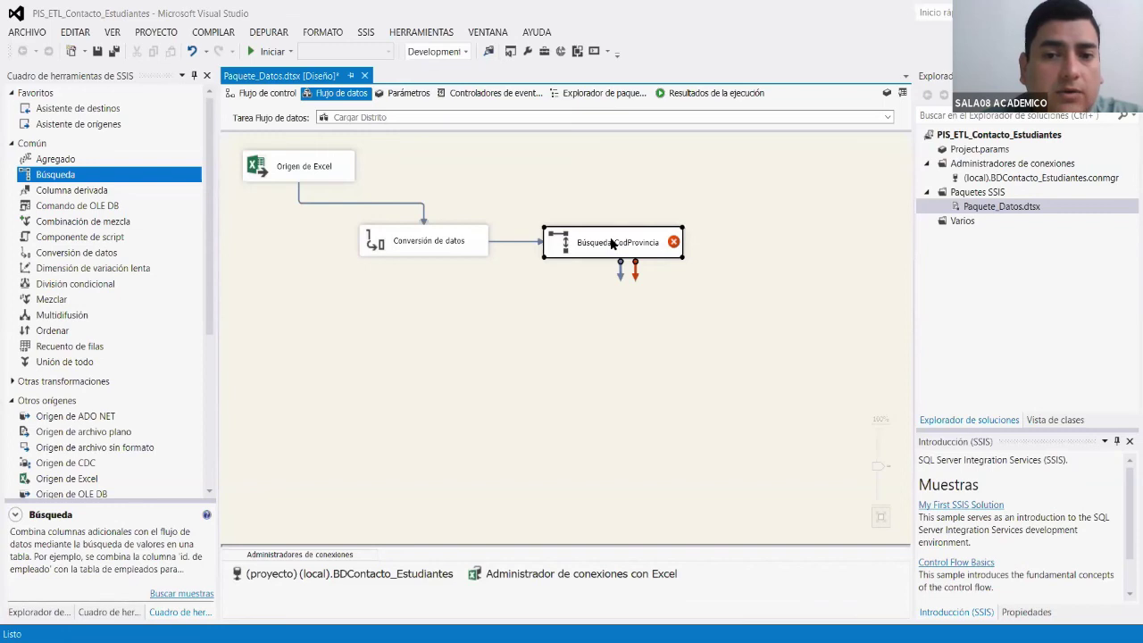
Set [dbo].[PROVINCIA] as the reference table of Búsqueda CodProvincia and preview its rows.
double_click(613, 243)
left_click(326, 156)
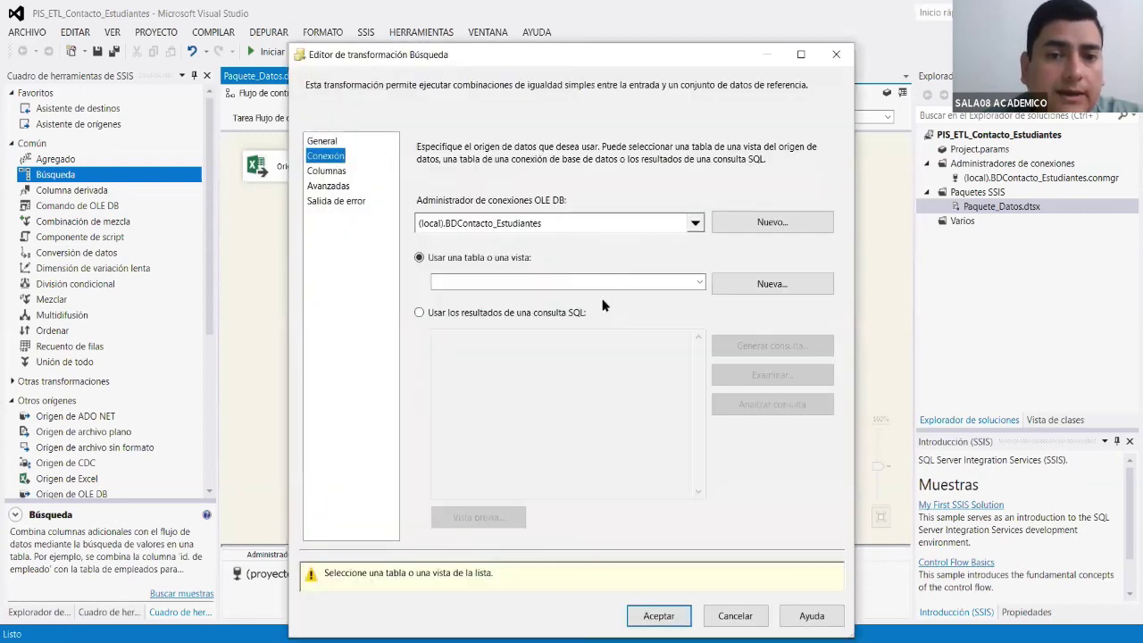
left_click(683, 282)
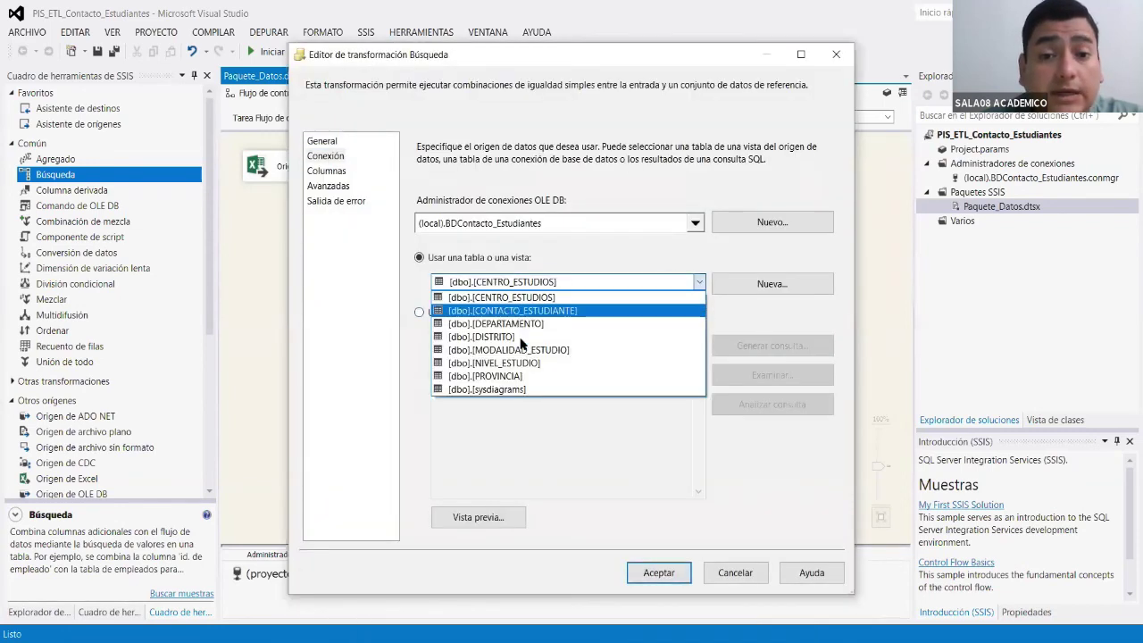
left_click(522, 376)
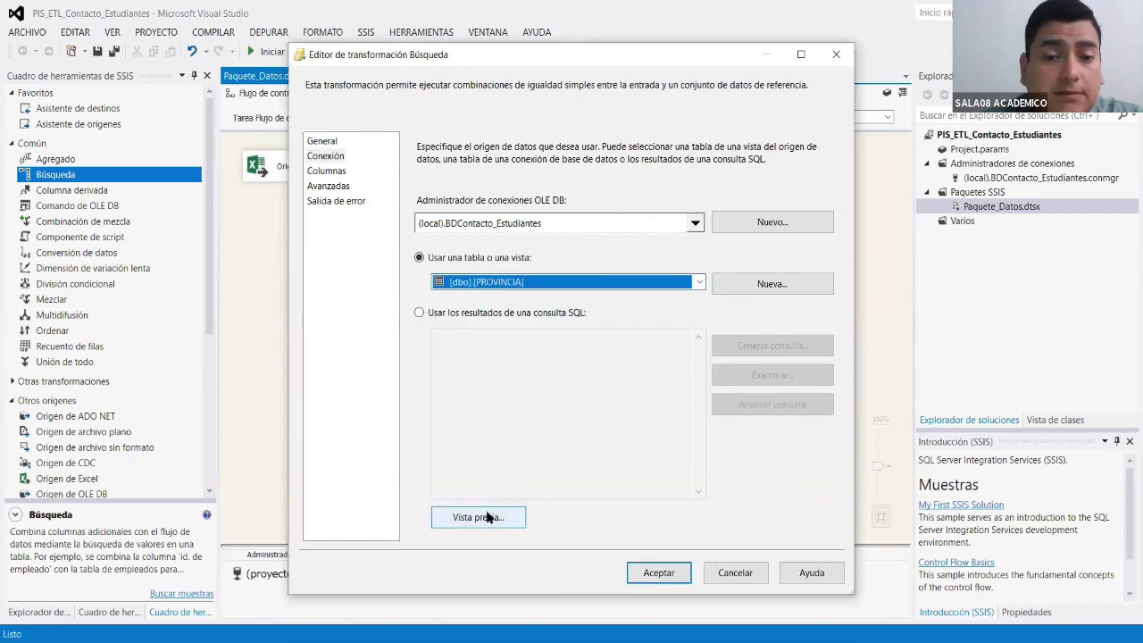
left_click(478, 517)
left_click_drag(504, 195, 580, 195)
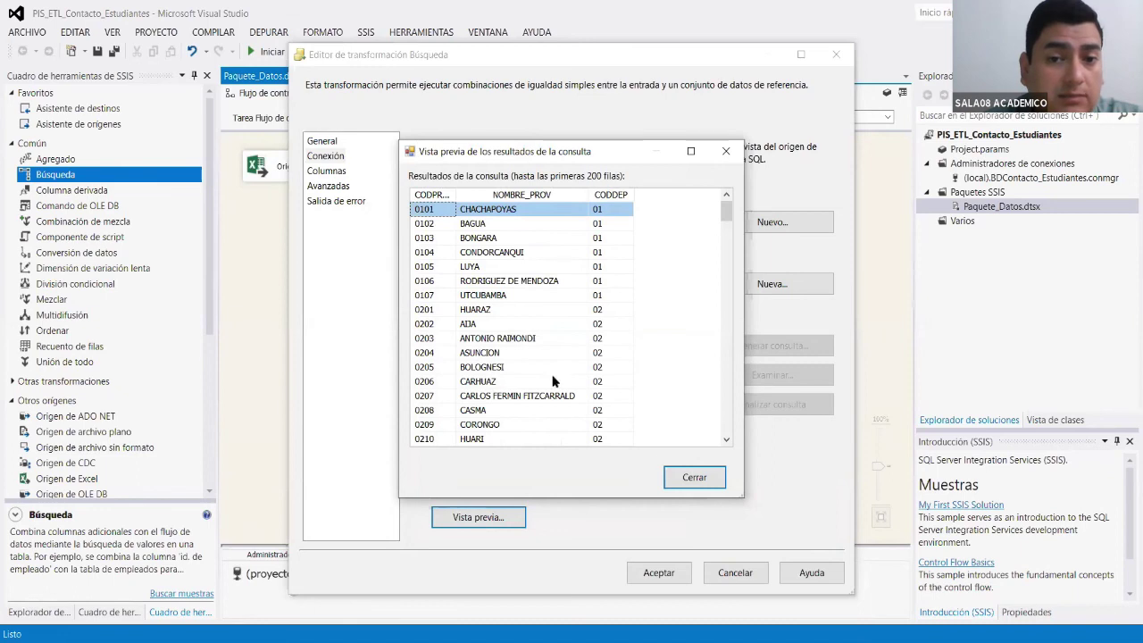
left_click(692, 477)
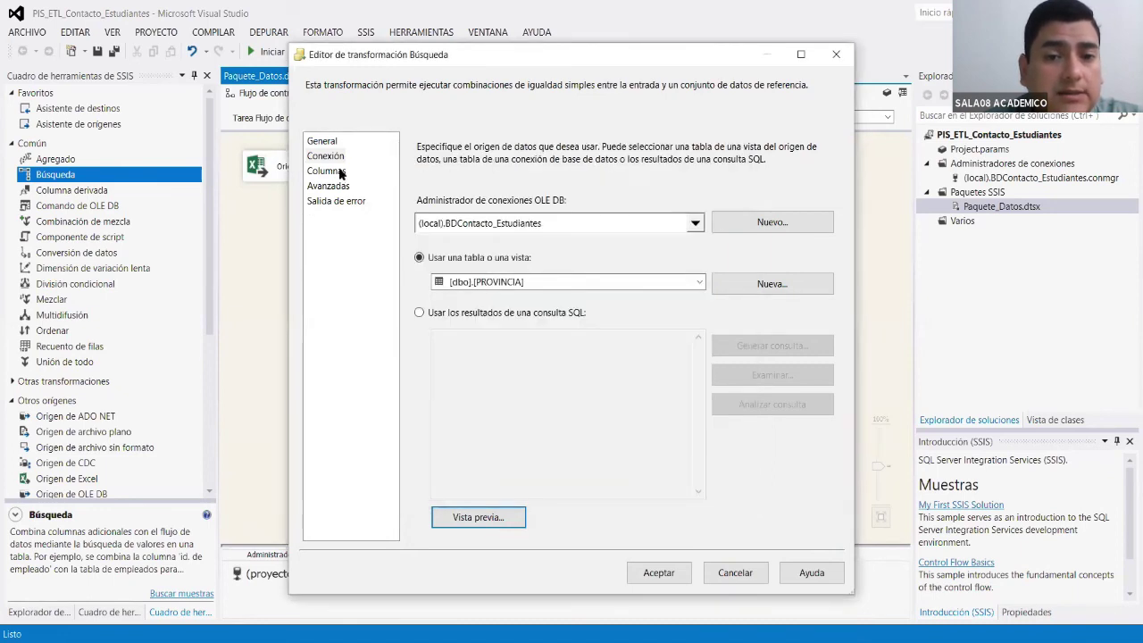
Map the input column C_PROVINCIA to the lookup column NOMBRE_PROV.
left_click(339, 172)
scroll(534, 238, "down", 1)
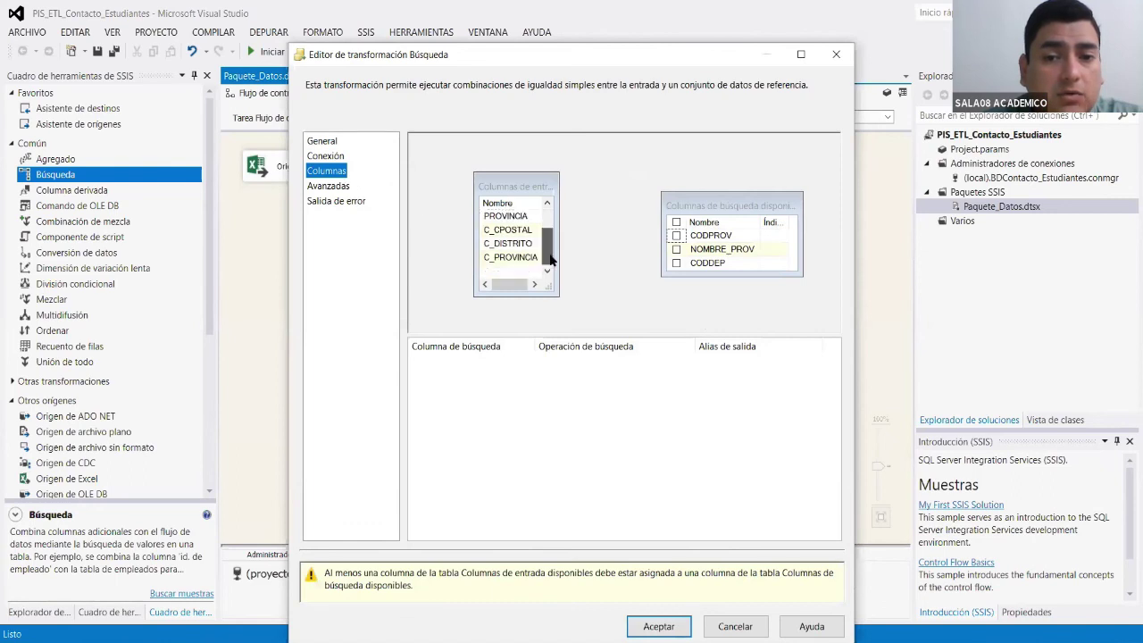
left_click_drag(552, 295, 622, 306)
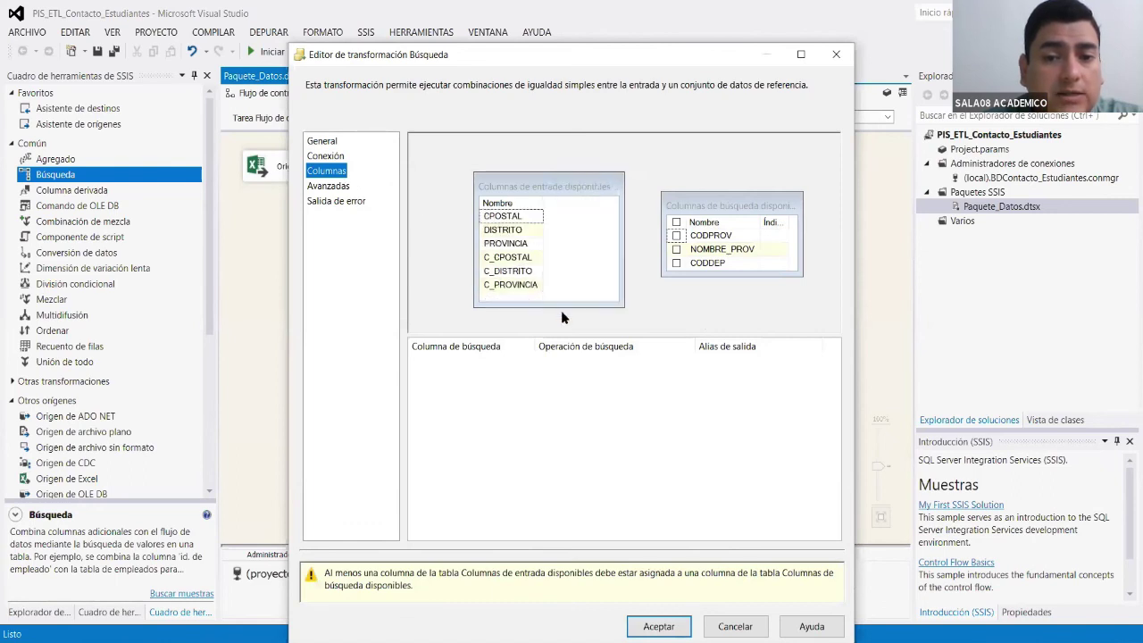
left_click(520, 286)
left_click_drag(520, 290, 715, 255)
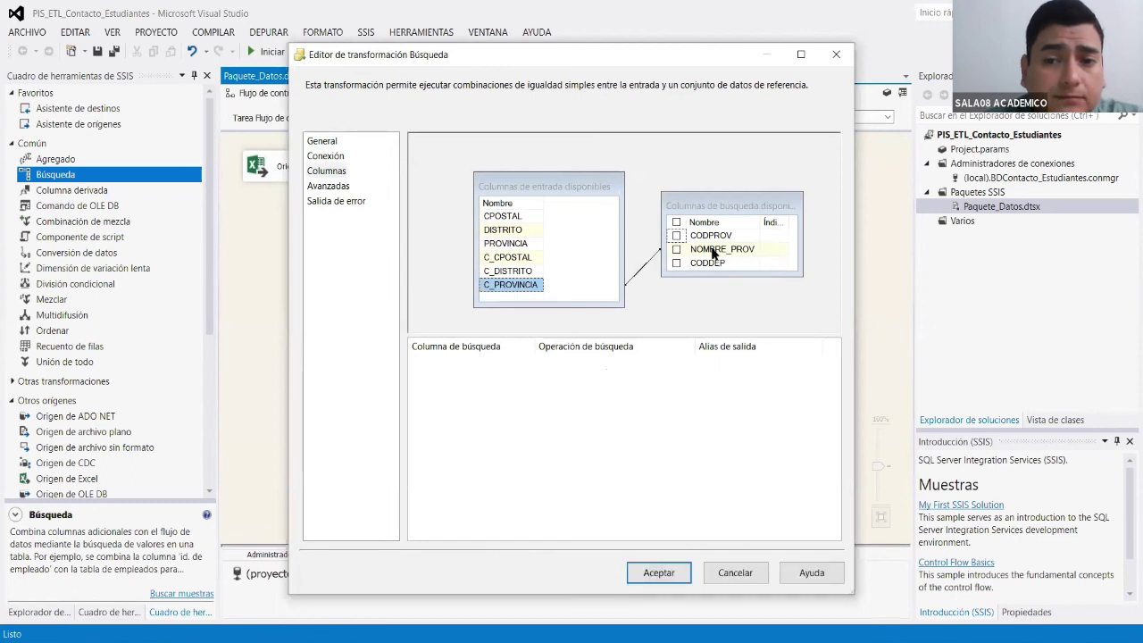
Include CODPROV as the lookup's returned column, with its operation set to replace C_PROVINCIA.
left_click(677, 236)
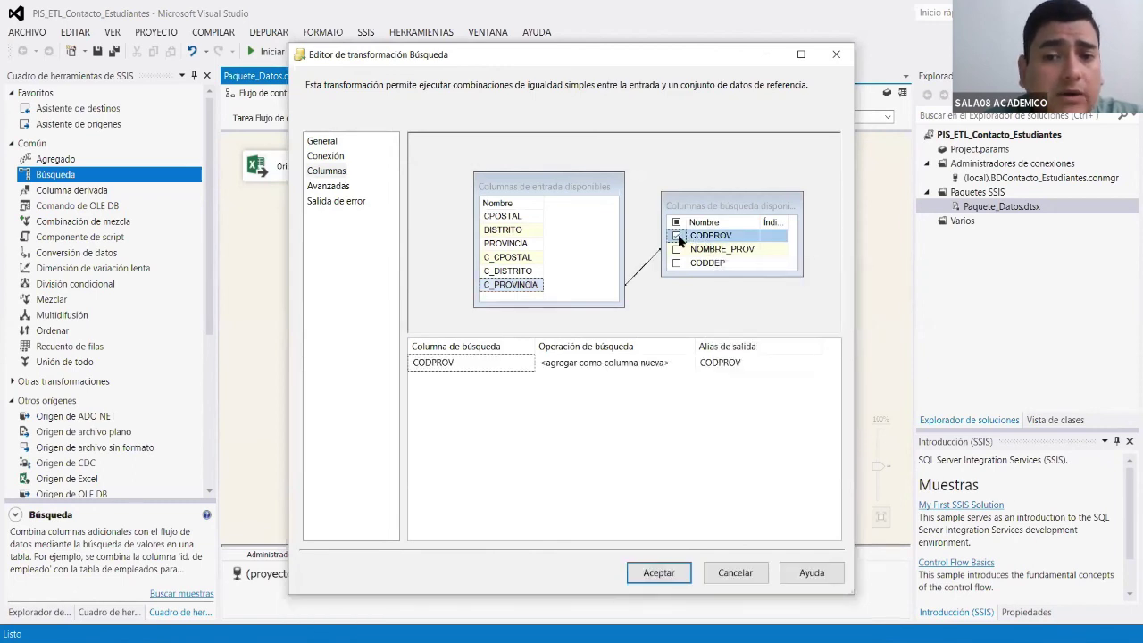
left_click(650, 366)
left_click(650, 366)
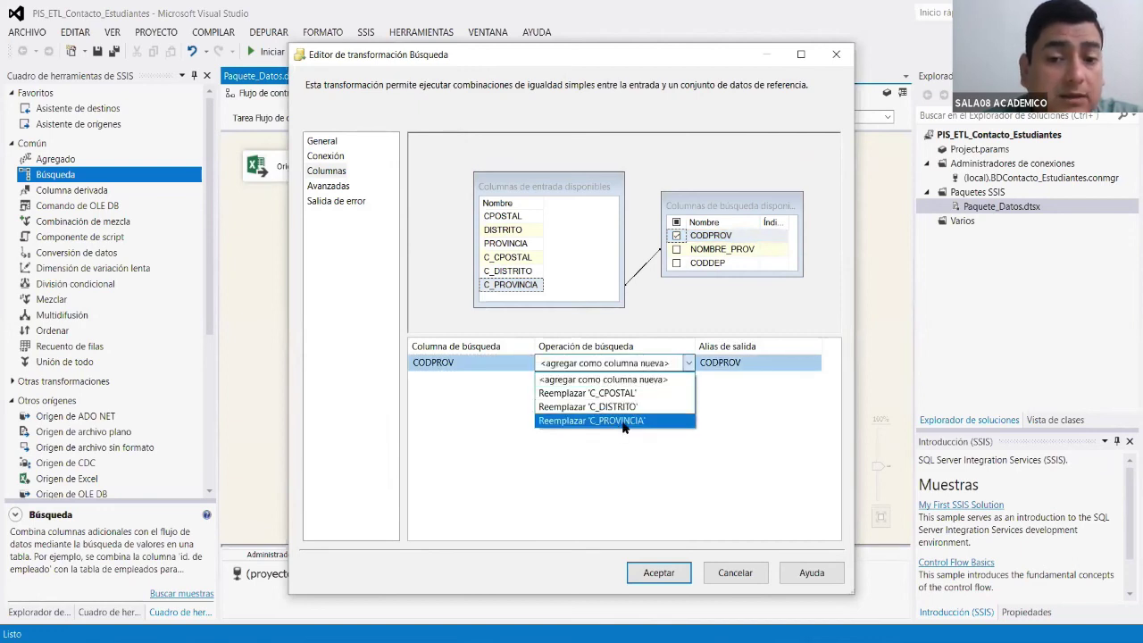
left_click(621, 425)
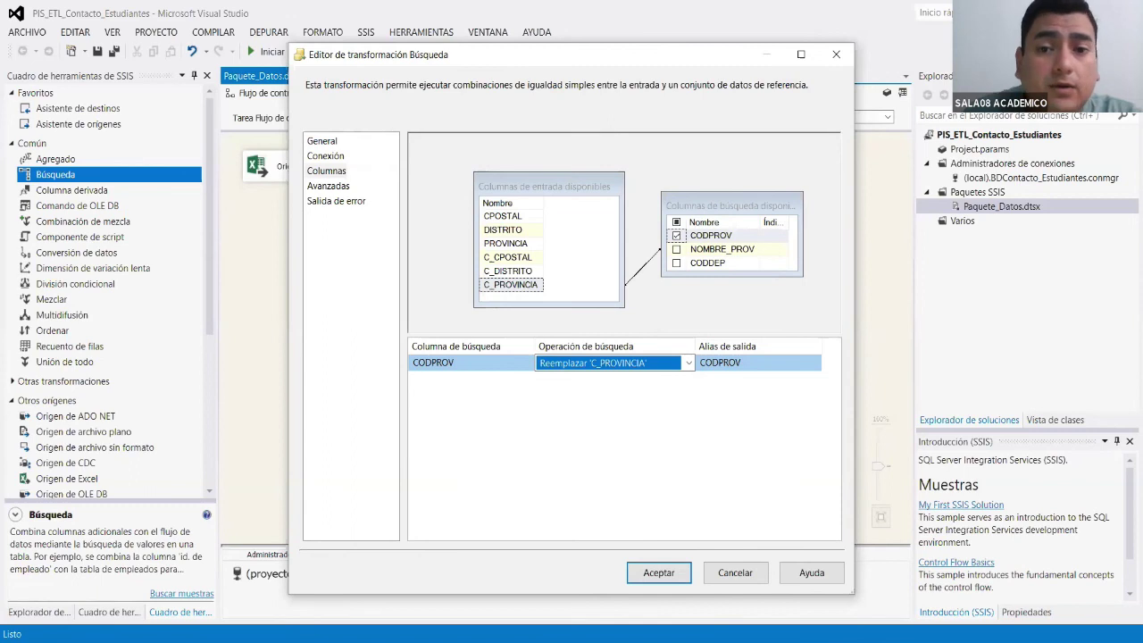
Set the lookup's match output error and CODPROV truncation handling to Omitir error, and accept the lookup.
left_click(354, 202)
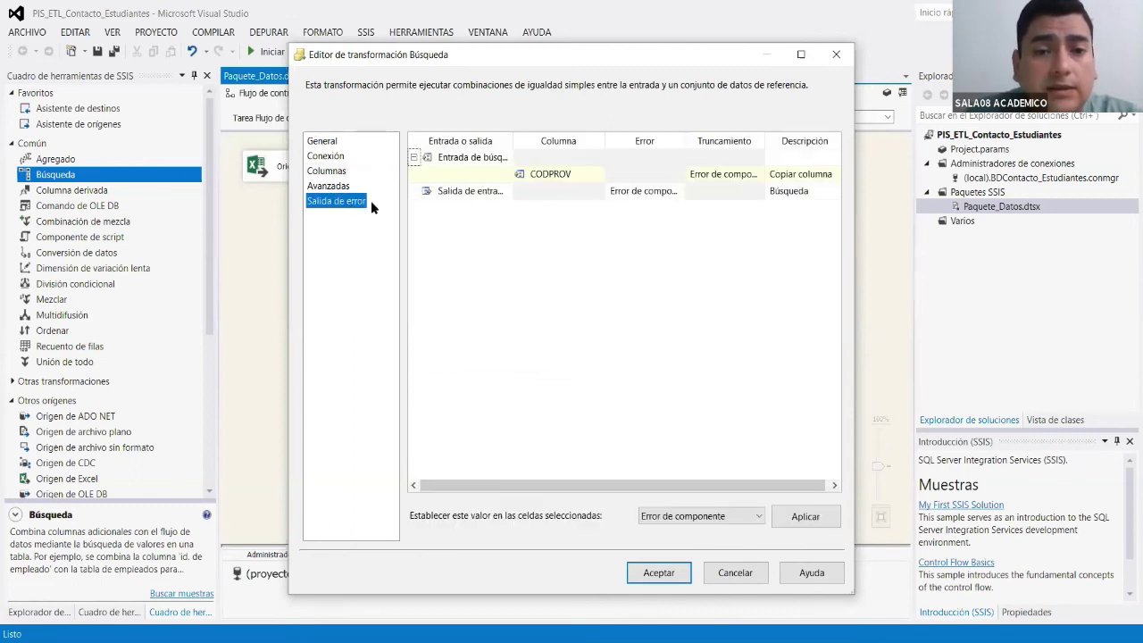
left_click(618, 195)
left_click(722, 173, "ctrl")
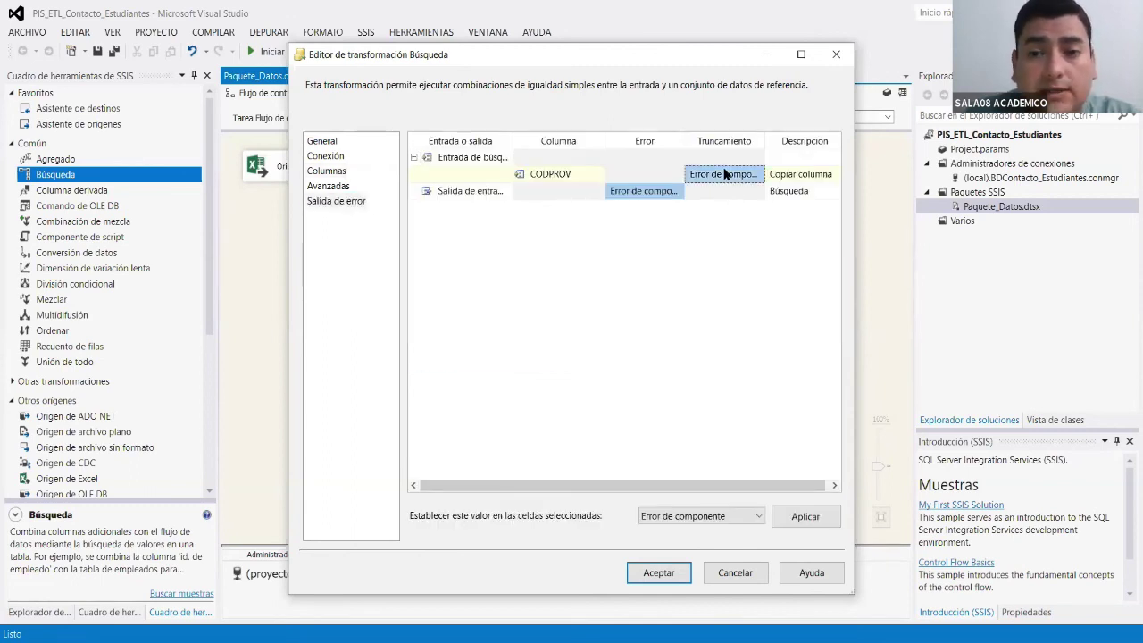
left_click(725, 513)
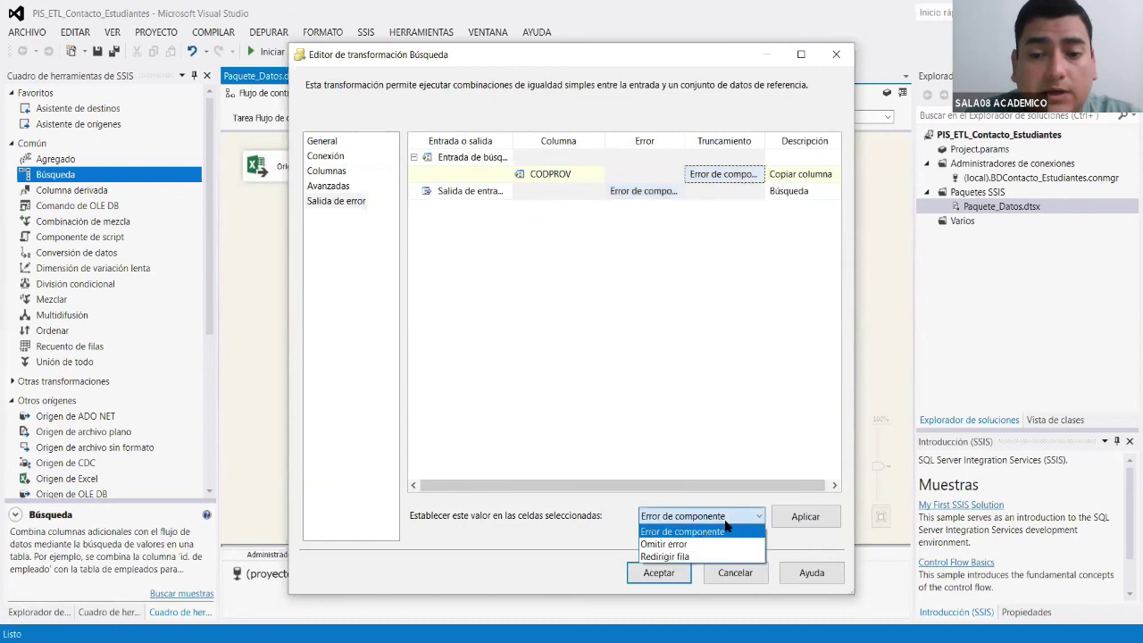
left_click(685, 543)
left_click(805, 516)
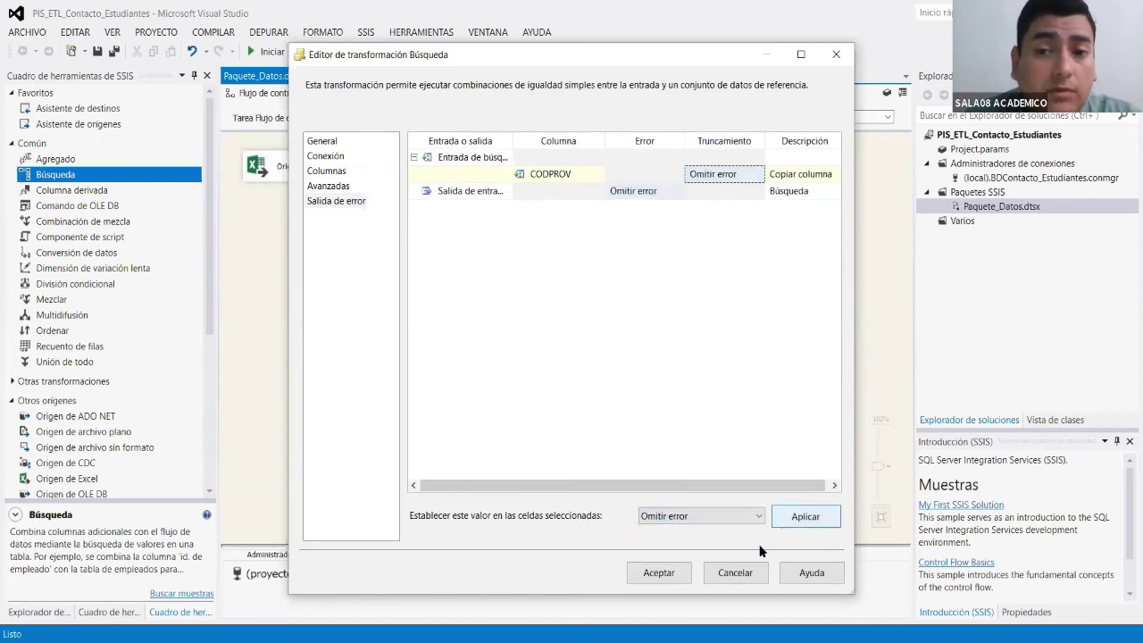
left_click(678, 576)
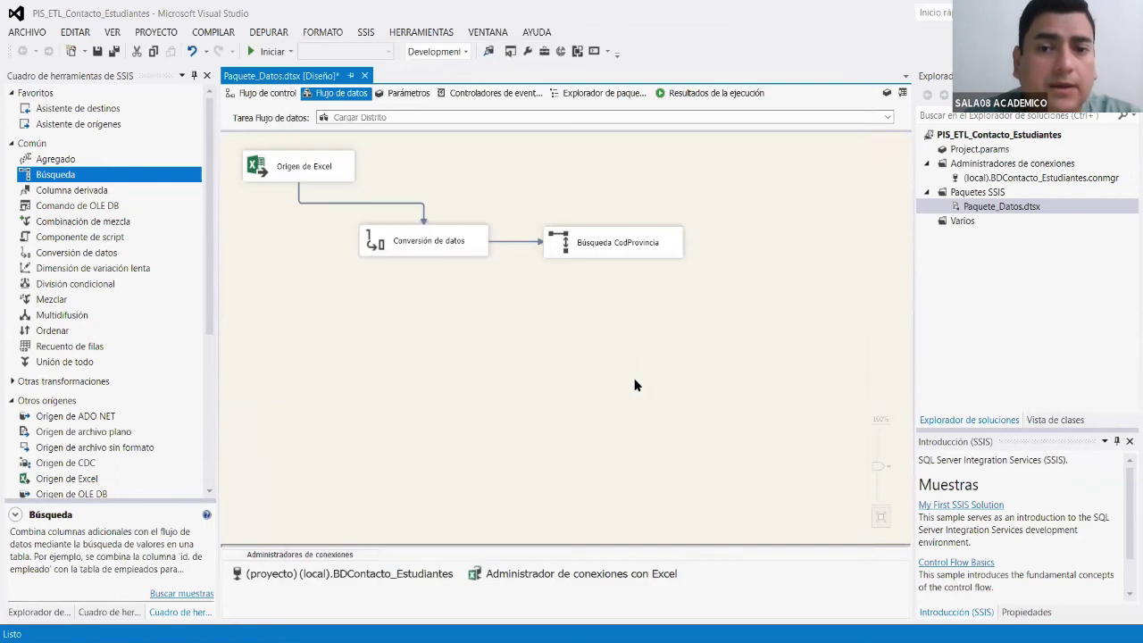
Add a second Conversión de datos below Búsqueda CodProvincia and connect it to the lookup's Salida de entradas coincidentes de búsqueda.
scroll(133, 293, "down", 6)
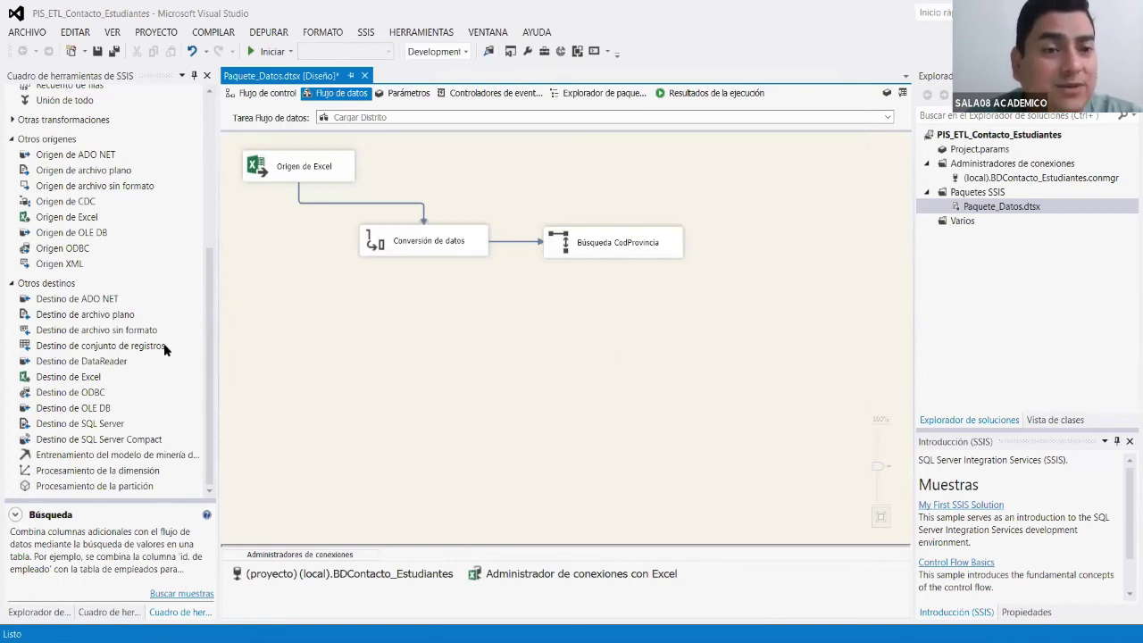
scroll(165, 346, "up", 6)
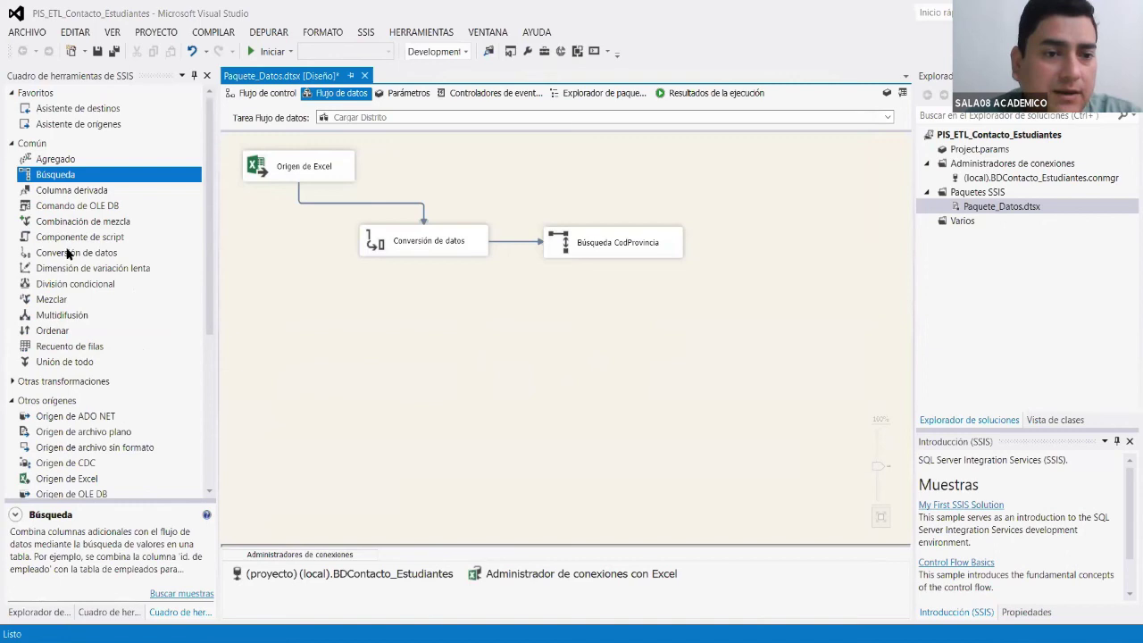
left_click_drag(68, 253, 600, 323)
left_click(621, 251)
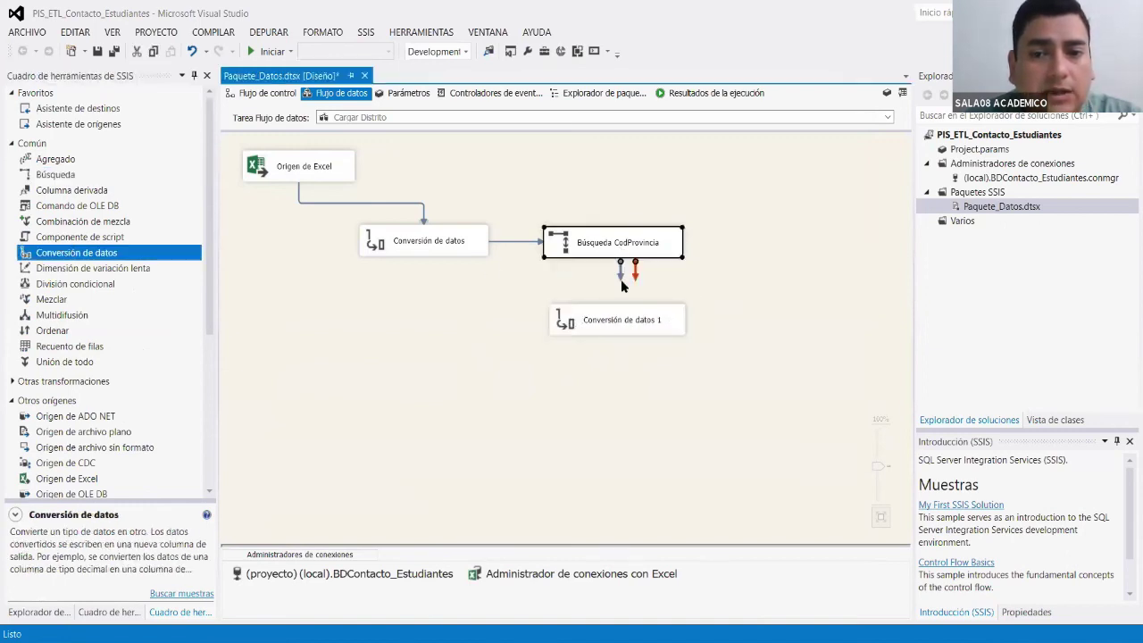
left_click_drag(622, 278, 621, 325)
left_click(740, 324)
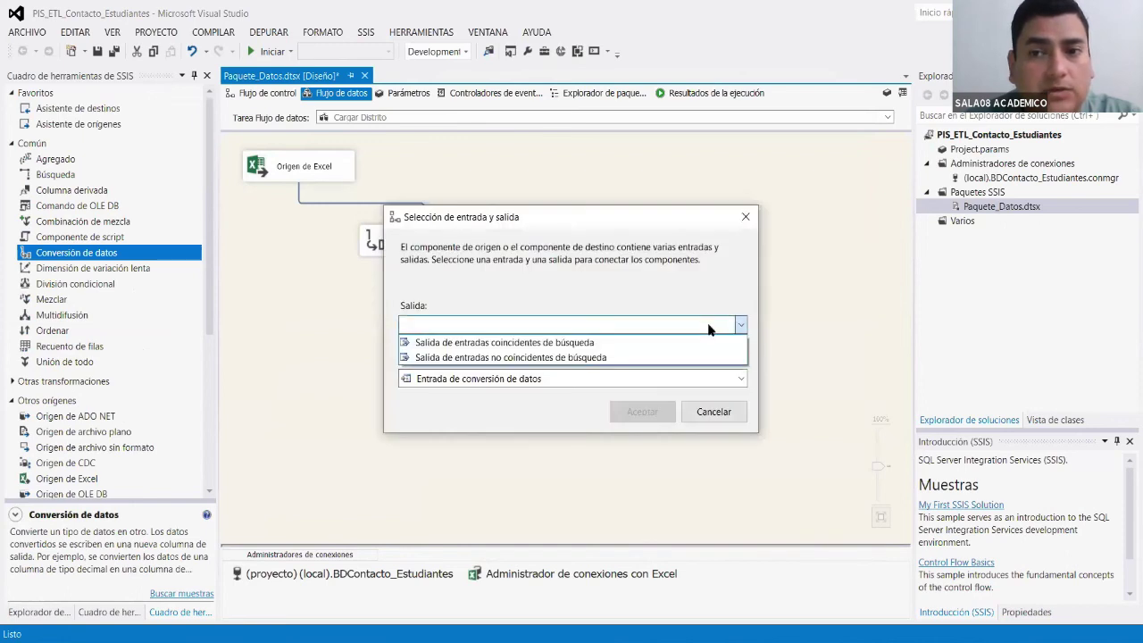
left_click(525, 342)
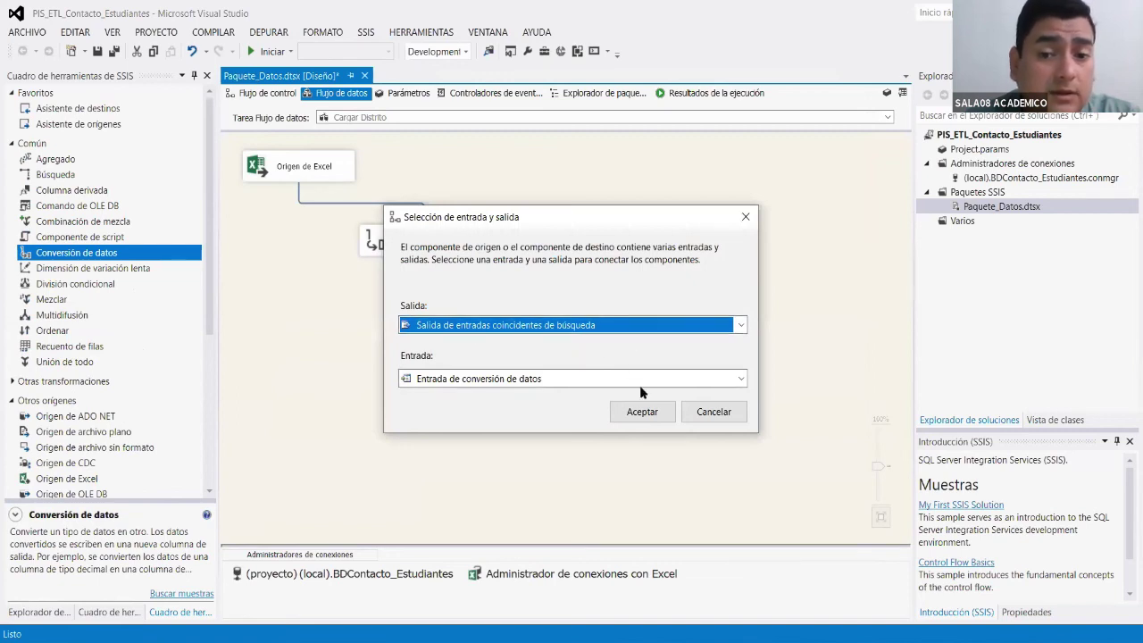
key("Return")
Rename the second data conversion as Conversión de datos CodProvincia and center it beneath the lookup.
left_click(655, 334)
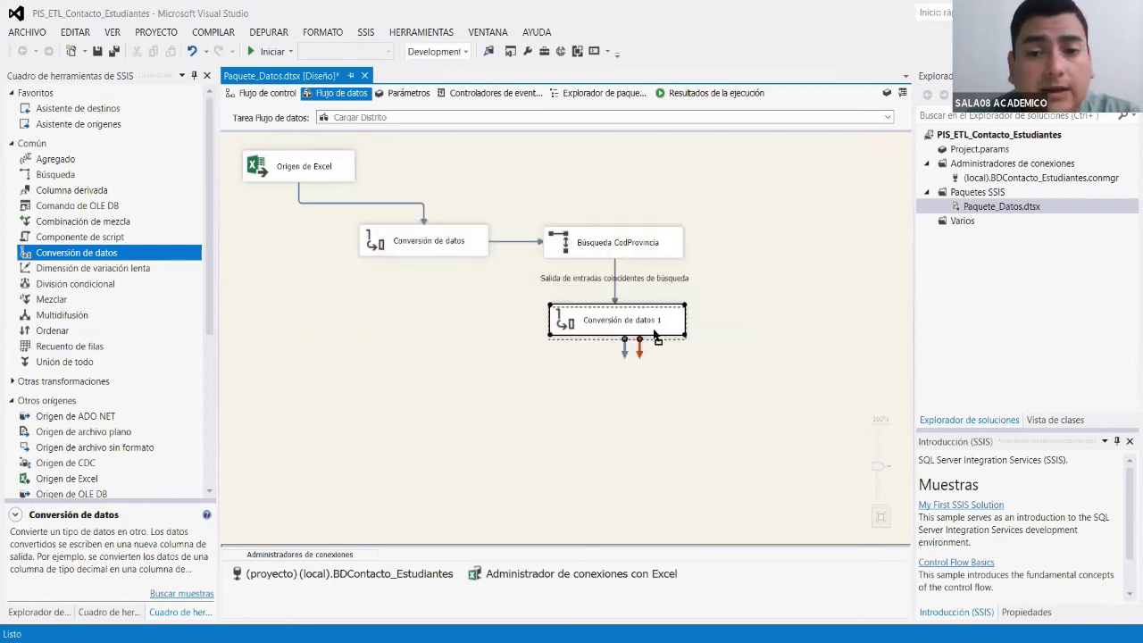
left_click(658, 333)
left_click(661, 339)
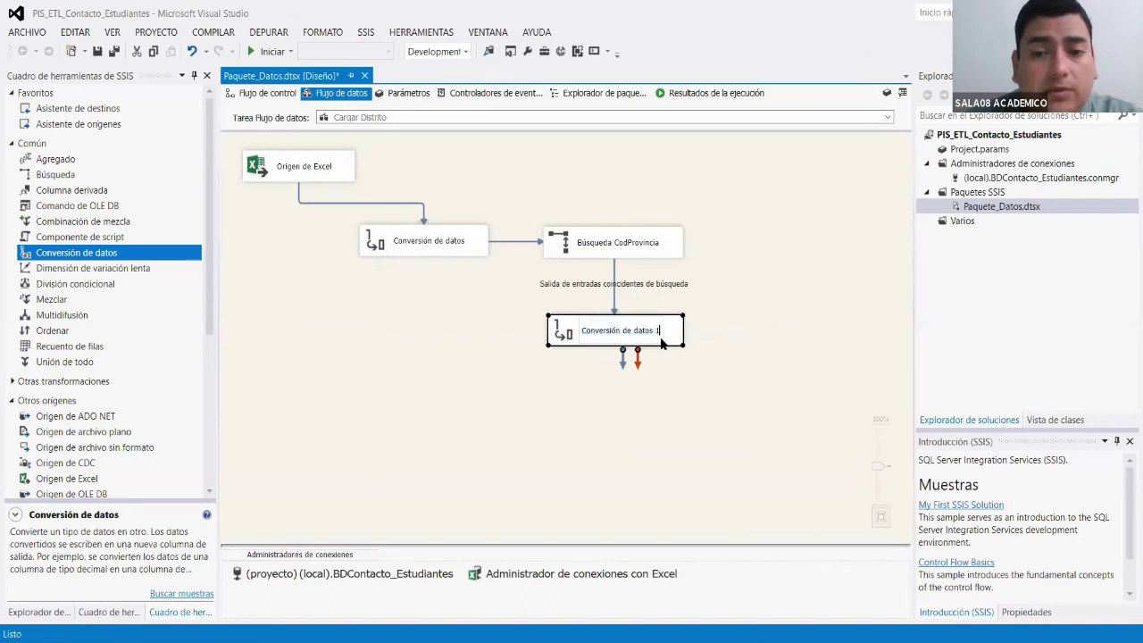
key("BackSpace")
type("CodProvincia")
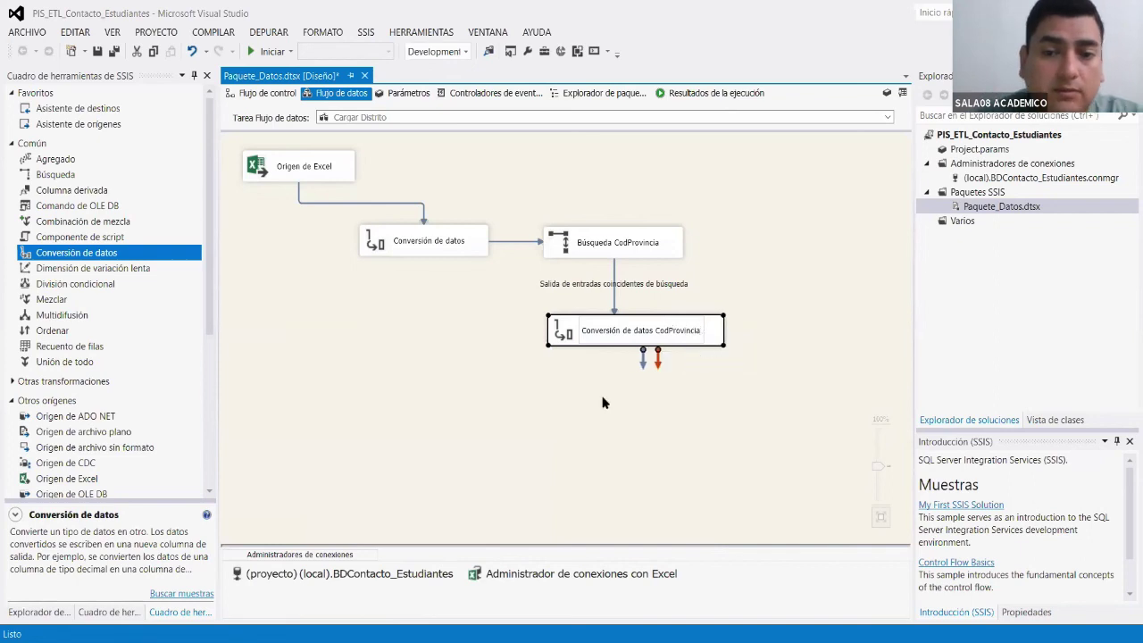
left_click(603, 403)
left_click(615, 344)
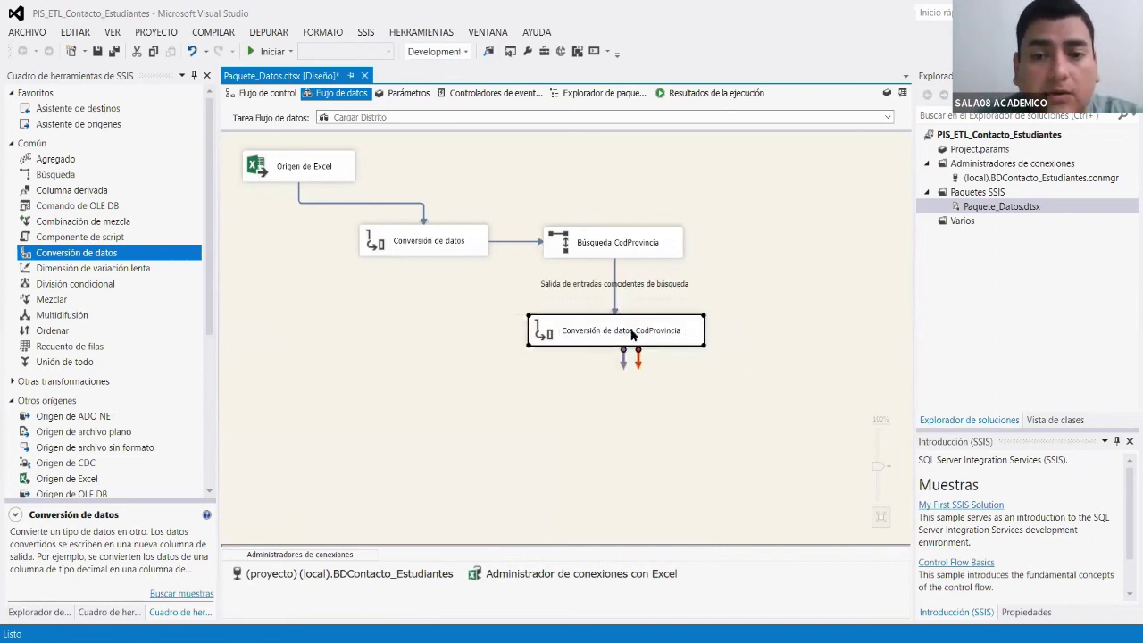
Convert the CODPROV column to DT_STR with length 4 and output alias C_CODPROV in Conversión de datos CodProvincia.
double_click(632, 334)
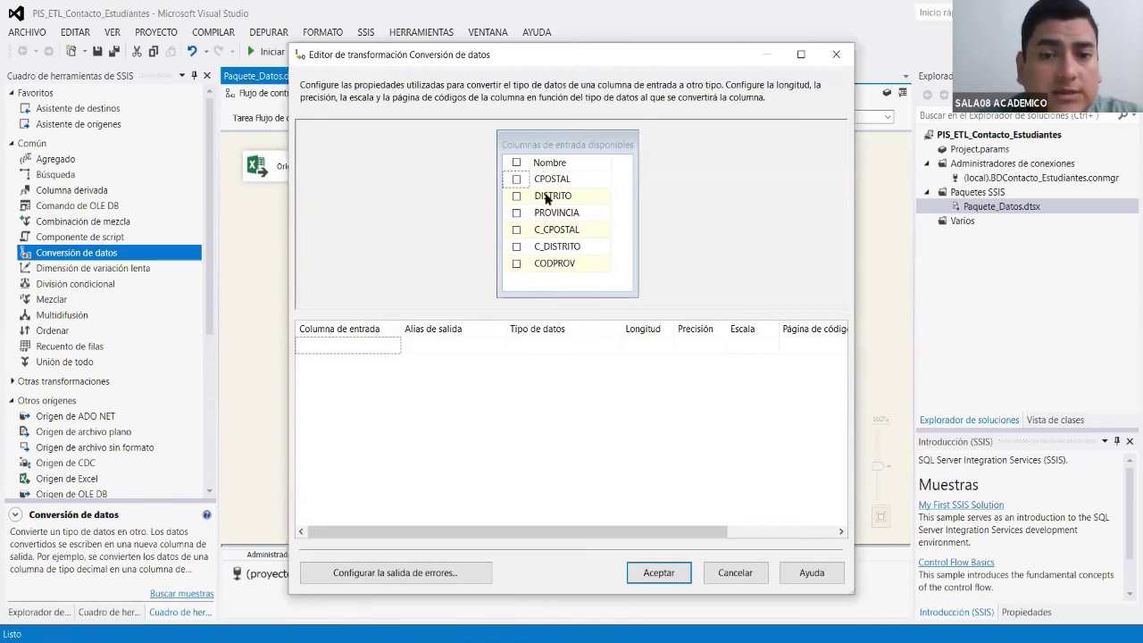
left_click(516, 264)
left_click(651, 346)
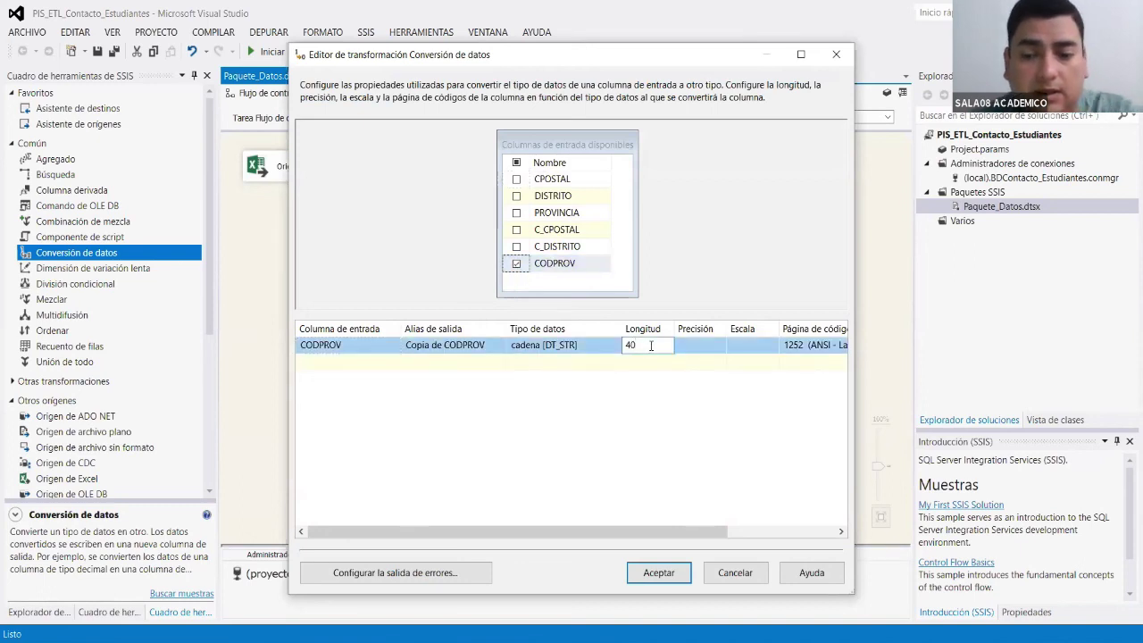
left_click(447, 345)
left_click_drag(442, 344, 407, 346)
type("C_")
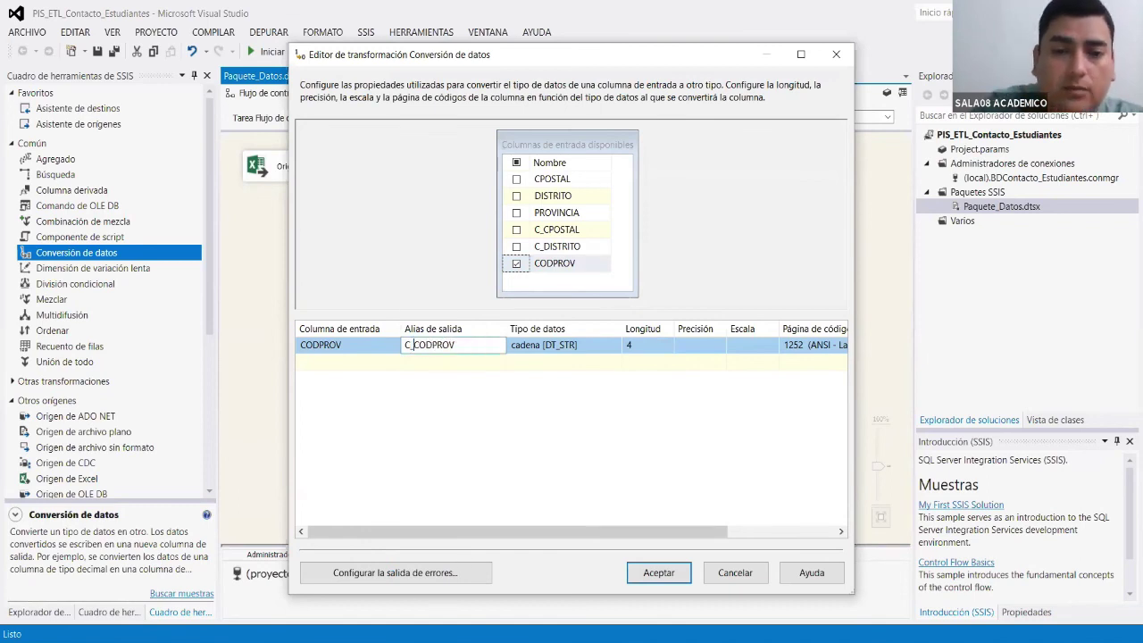
Set the error and truncation handling of C_CODPROV to Omitir error and accept the data conversion.
left_click(464, 577)
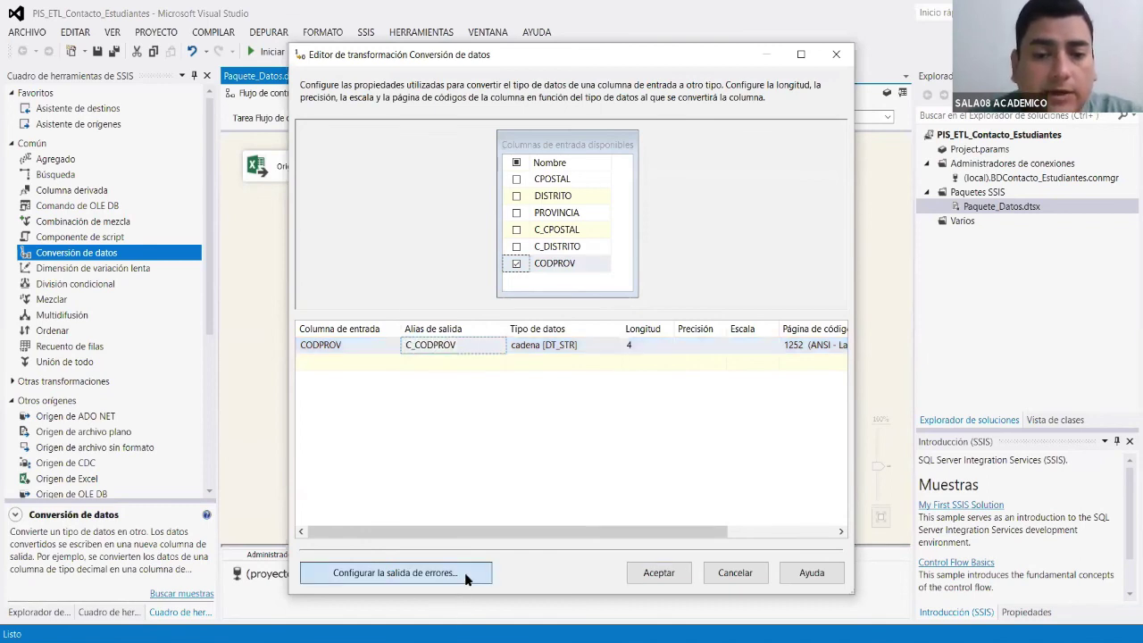
left_click(505, 209)
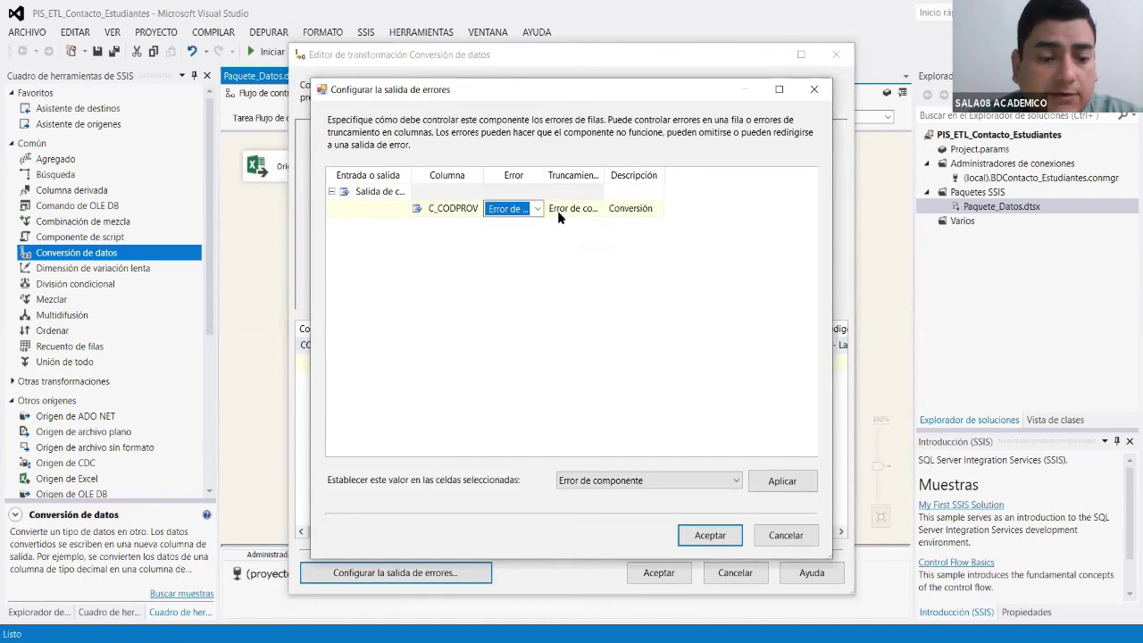
left_click(559, 217, "shift")
left_click(725, 480)
left_click(647, 507)
left_click(793, 483)
left_click(725, 536)
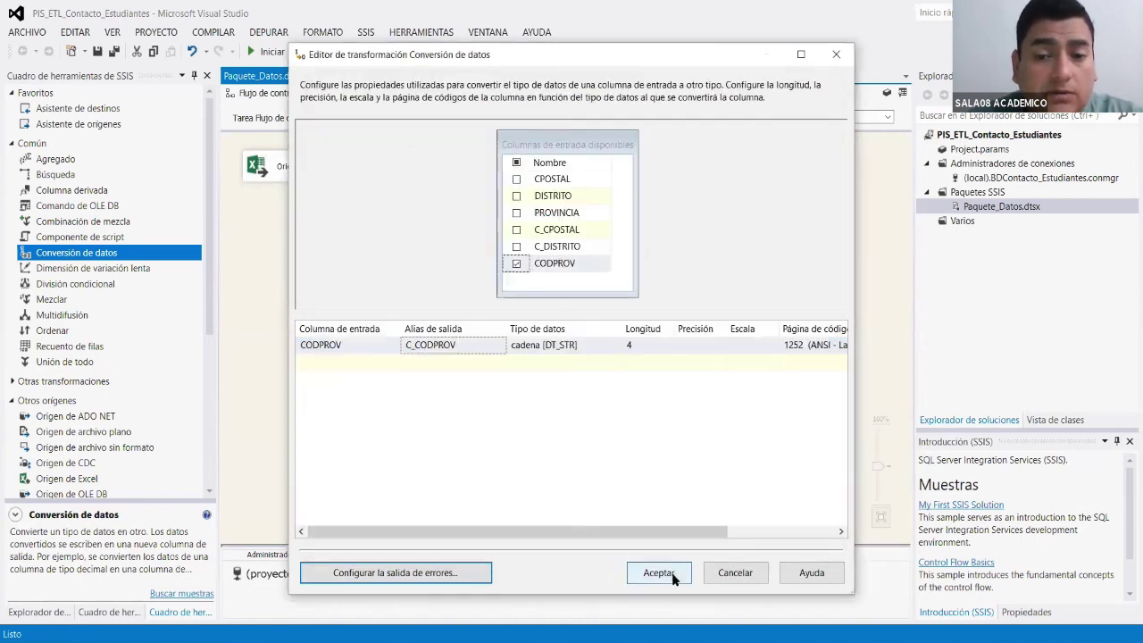
left_click(672, 574)
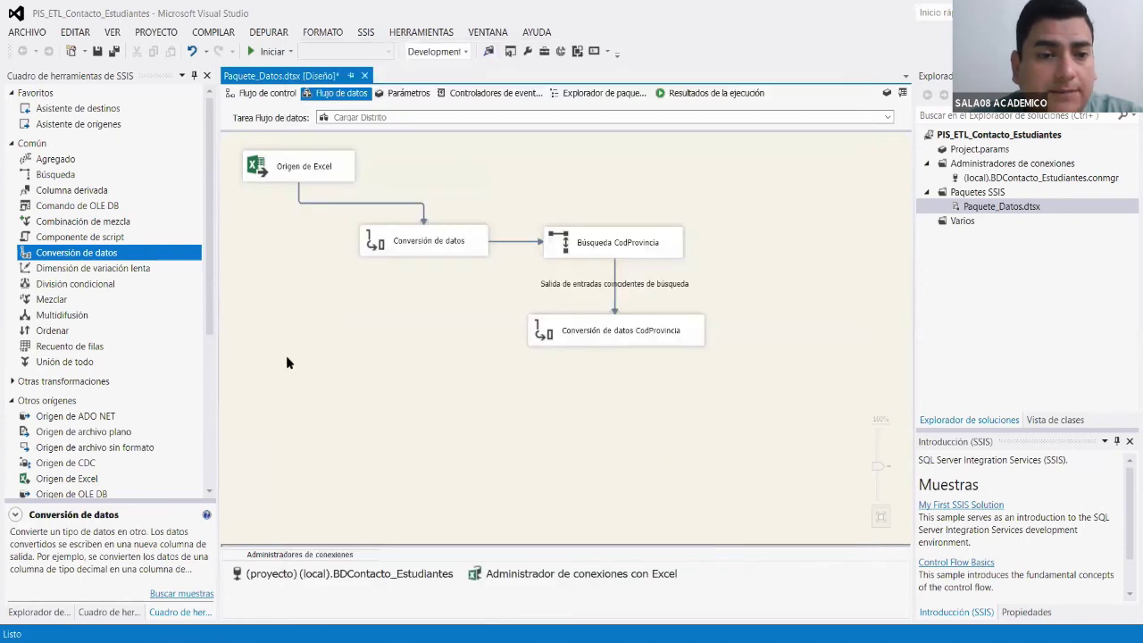
Add a Destino de OLE DB below Conversión de datos CodProvincia and connect the conversion's output to it.
scroll(129, 294, "down", 6)
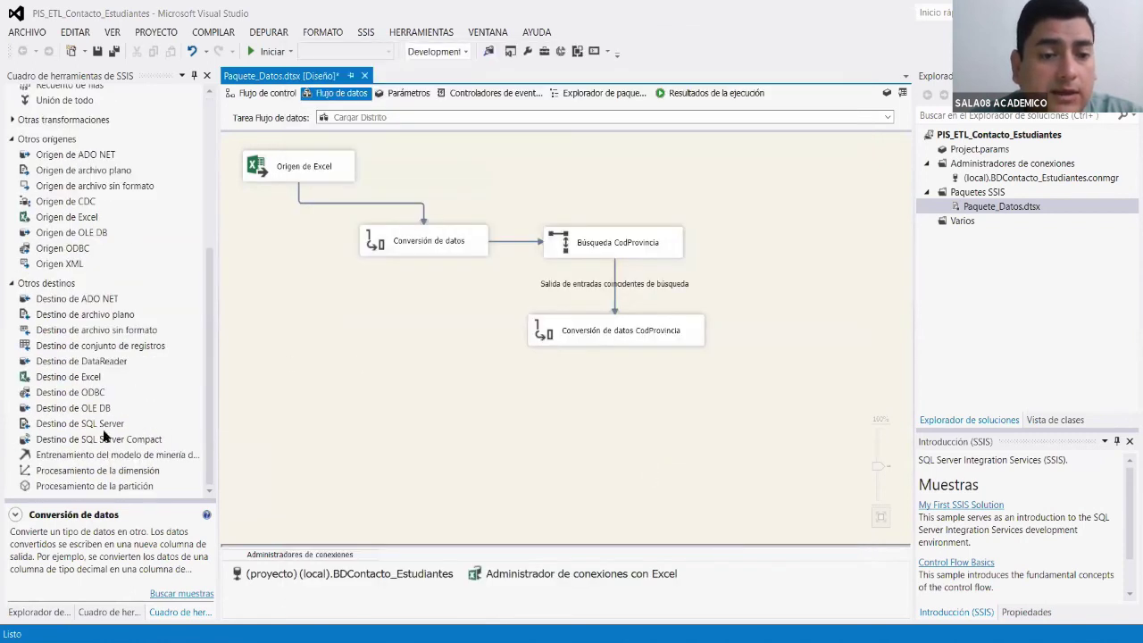
left_click_drag(94, 408, 628, 407)
left_click(631, 337)
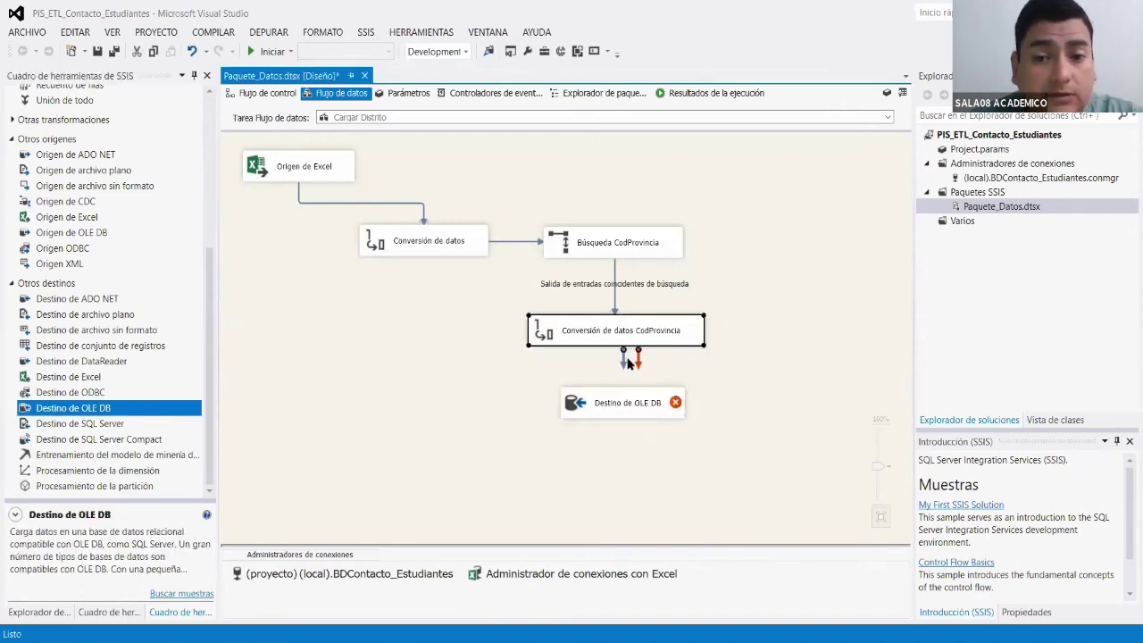
left_click_drag(623, 358, 628, 411)
left_click(628, 410)
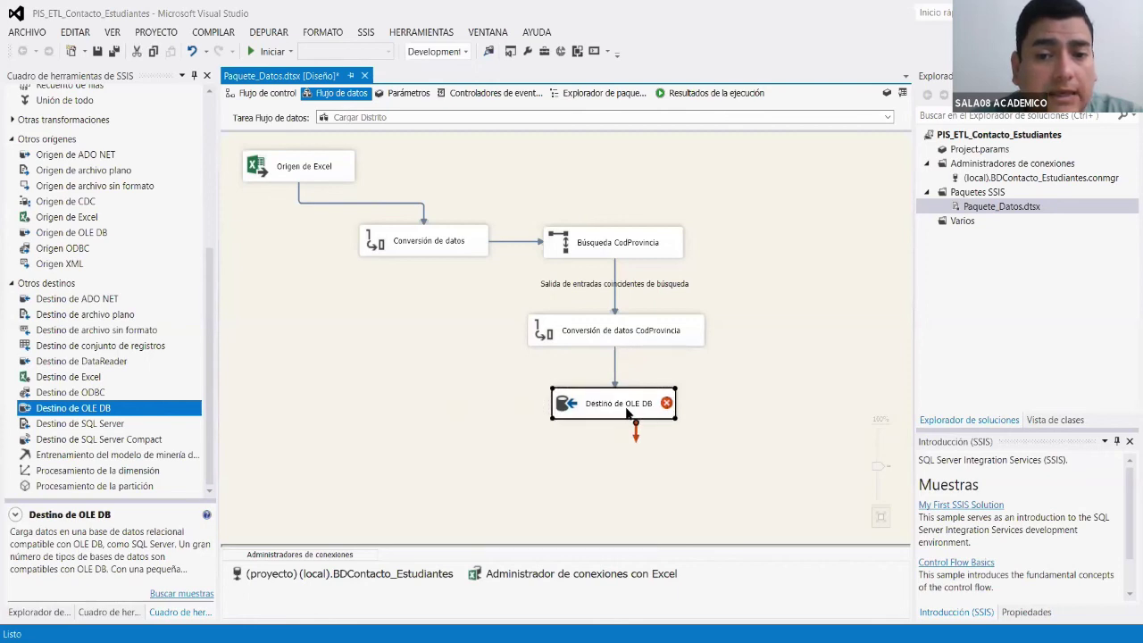
Set the OLE DB destination's target table to [dbo].[DISTRITO].
double_click(627, 411)
left_click(739, 323)
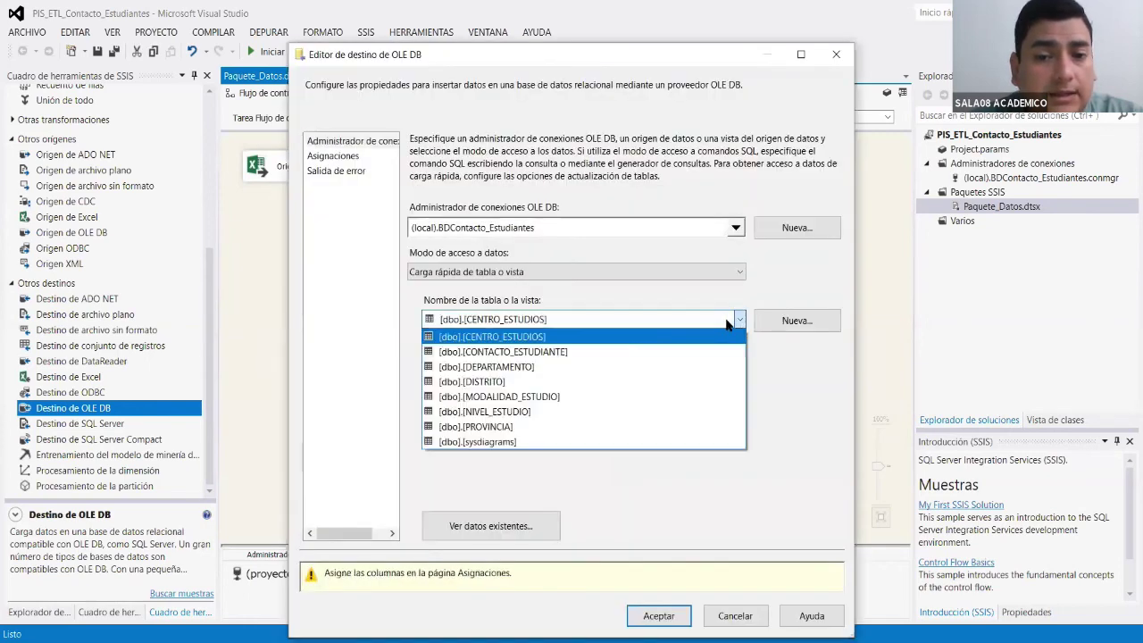
left_click(513, 382)
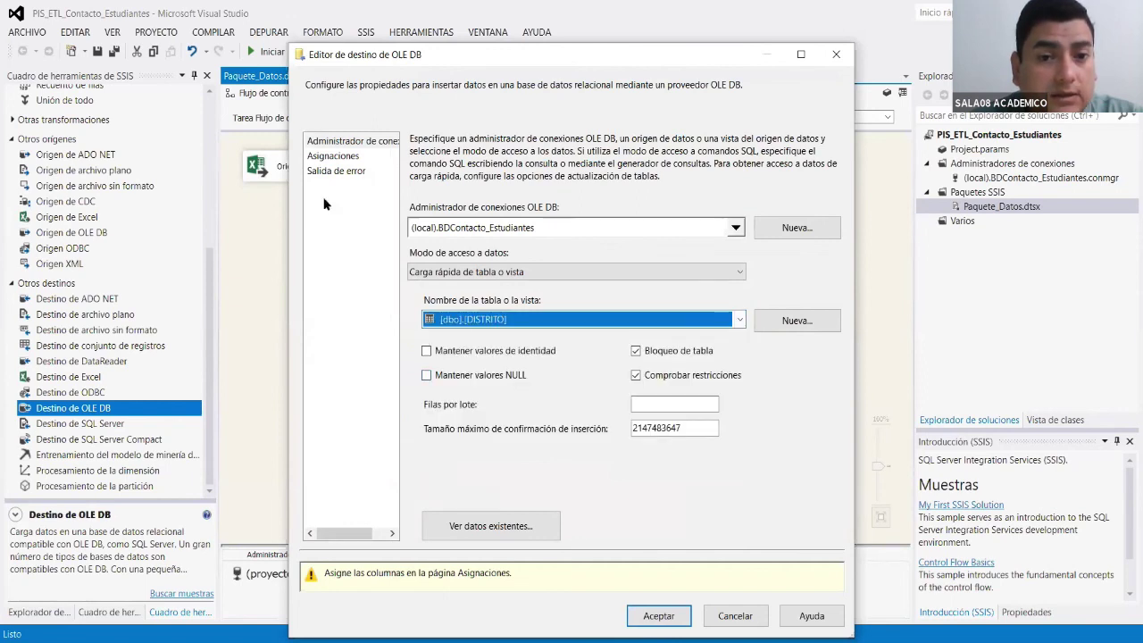
Map C_CODPROV to CODPROV, C_DISTRITO to NOMBRE_DIST and C_CPOSTAL to CPOSTAL, and enlarge the input column list in the mapping diagram.
left_click(332, 156)
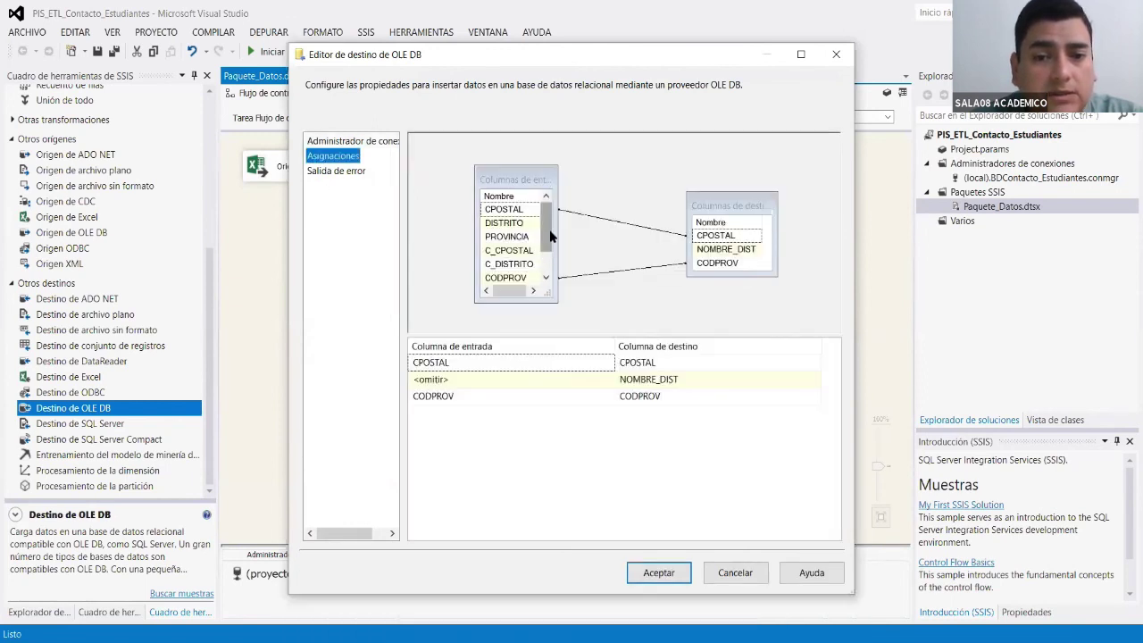
scroll(551, 281, "down", 2)
left_click(603, 395)
left_click(607, 395)
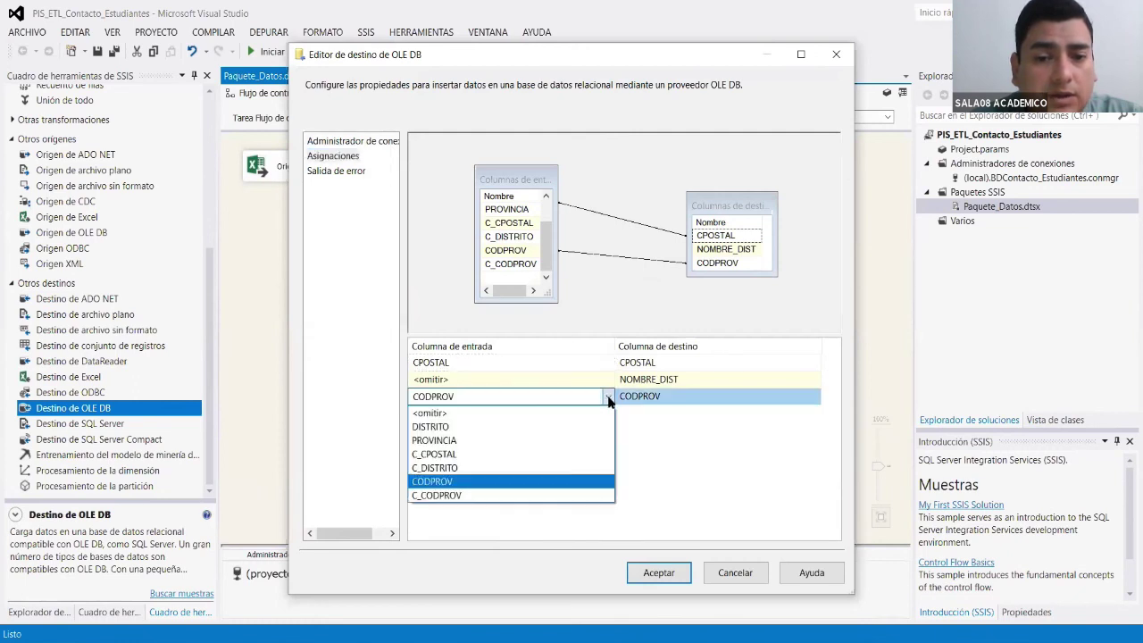
left_click(446, 495)
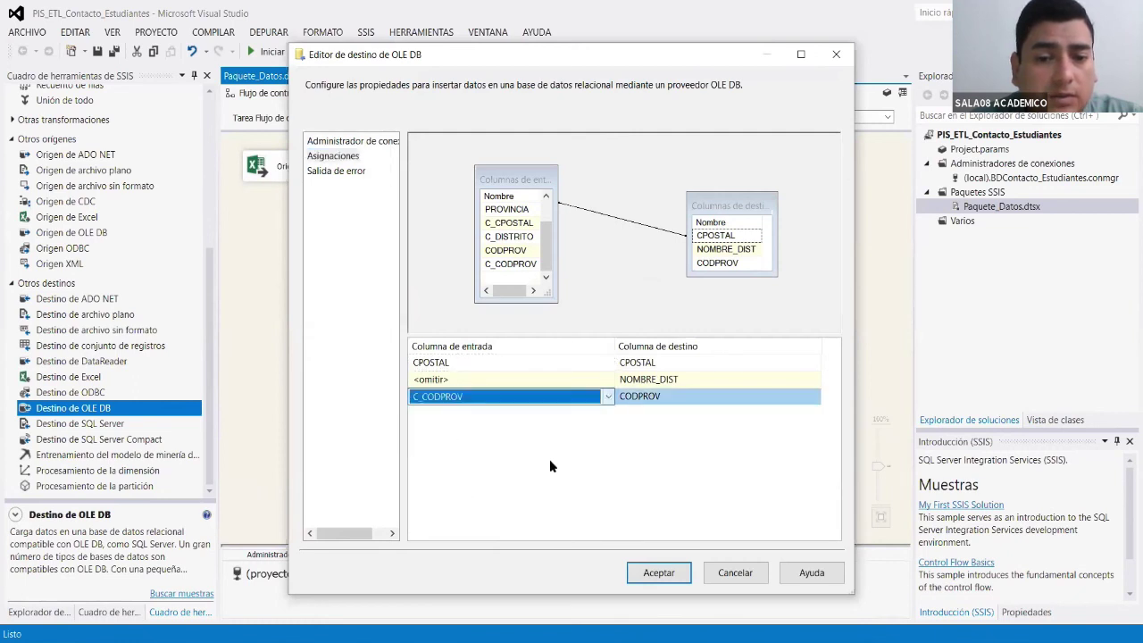
left_click(603, 380)
left_click(603, 379)
left_click(495, 447)
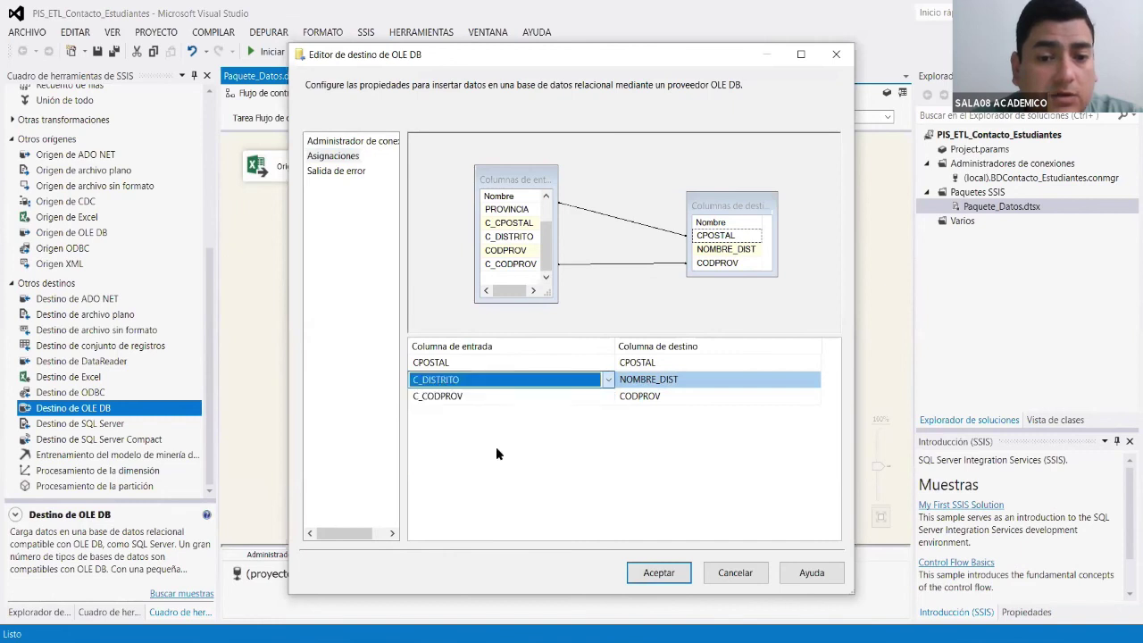
left_click(607, 364)
left_click(607, 365)
left_click(436, 429)
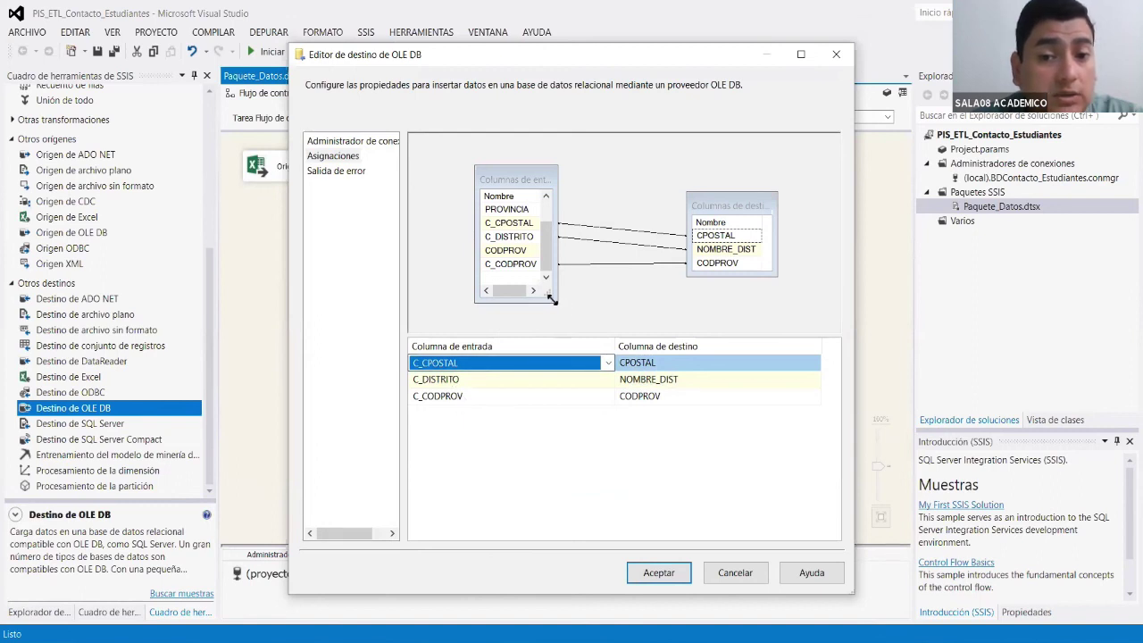
left_click_drag(551, 299, 591, 309)
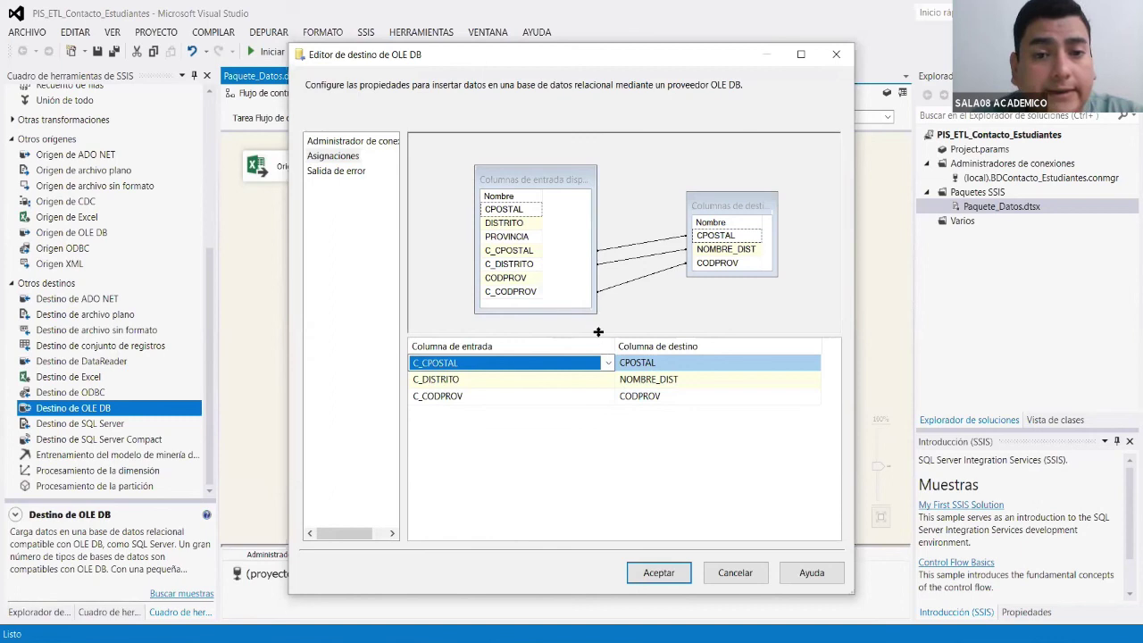
Change the error handling of the OLE DB destination's input and accept the destination settings.
left_click(352, 170)
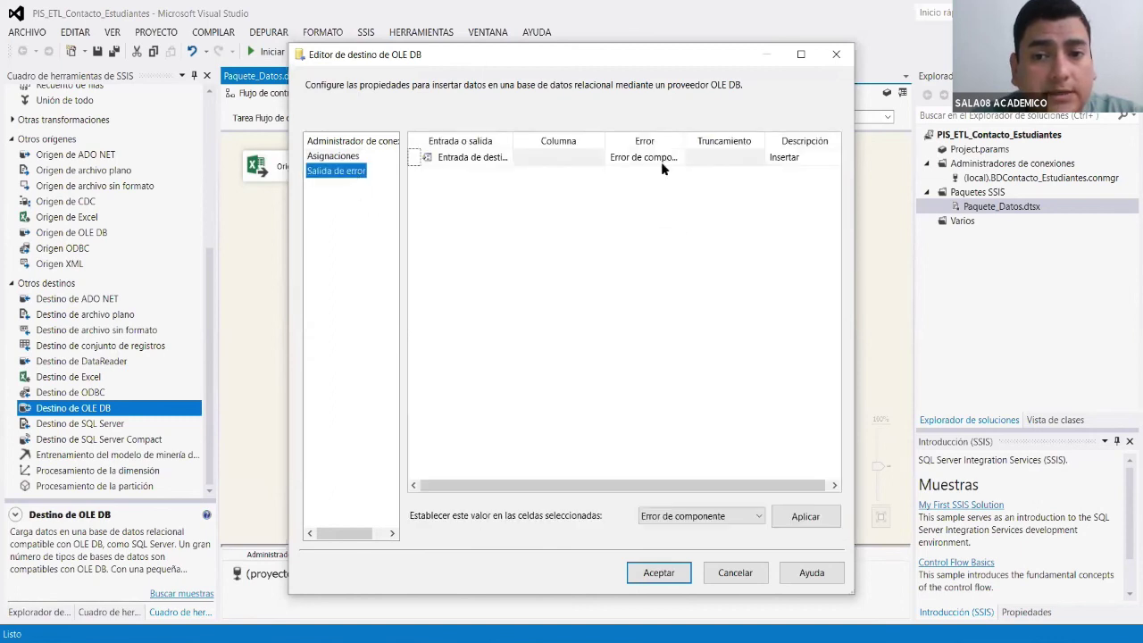
left_click(661, 161)
left_click(718, 515)
left_click(688, 539)
left_click(805, 518)
left_click(659, 572)
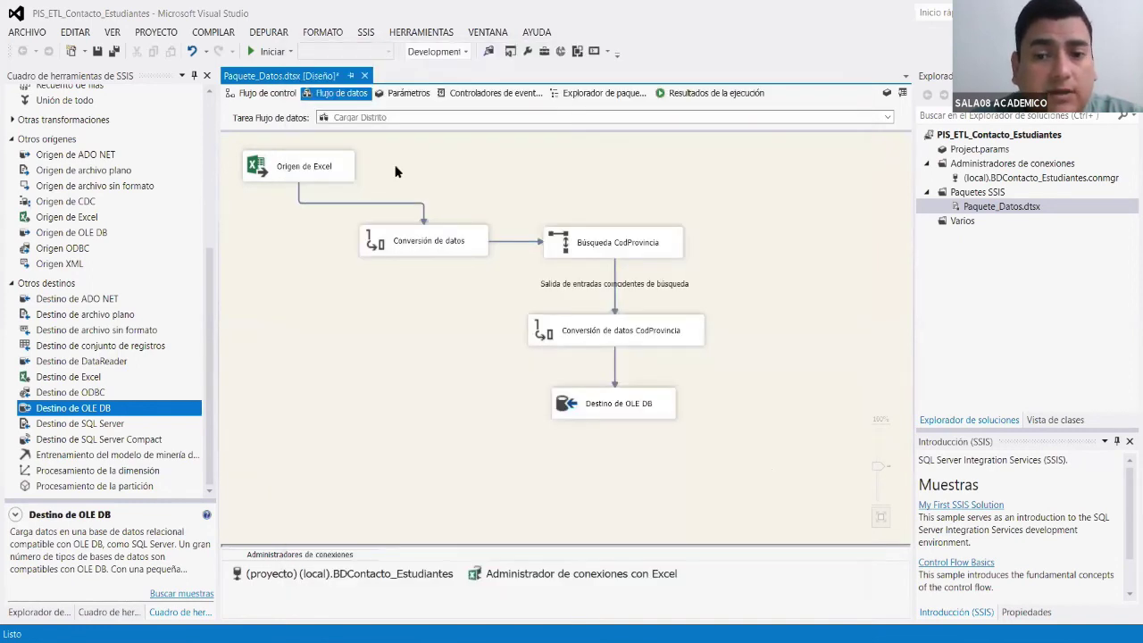
Switch to SQL Server Management Studio and run SELECT * FROM DISTRITO to check the table before loading.
key("alt+Tab")
left_click_drag(493, 286, 270, 285)
left_click(200, 69)
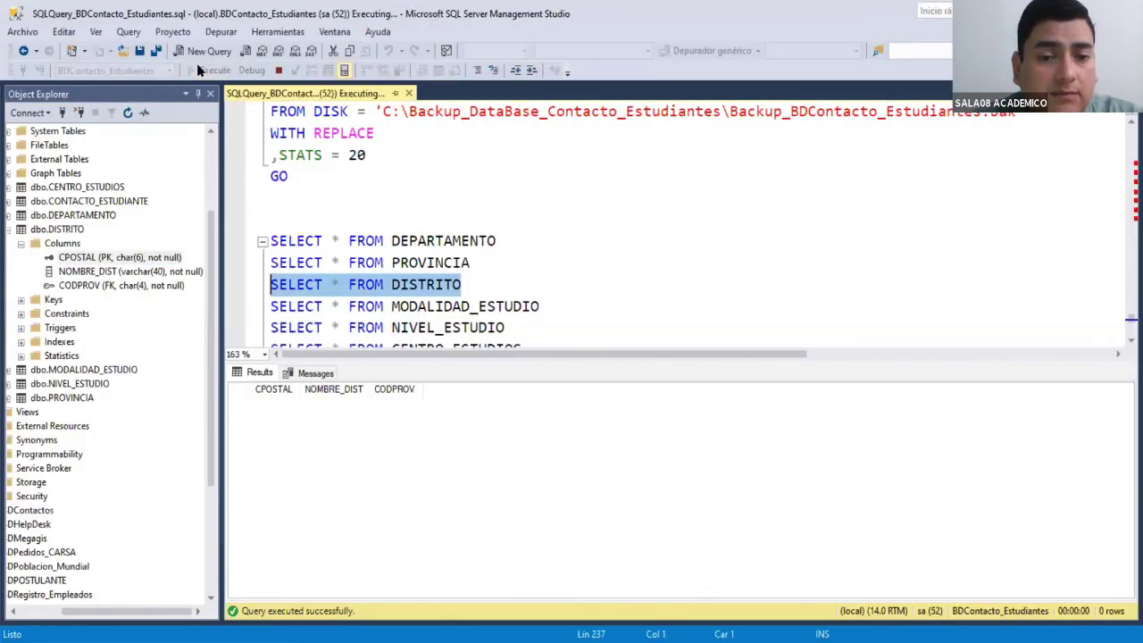
left_click(200, 70)
left_click(200, 69)
left_click(200, 69)
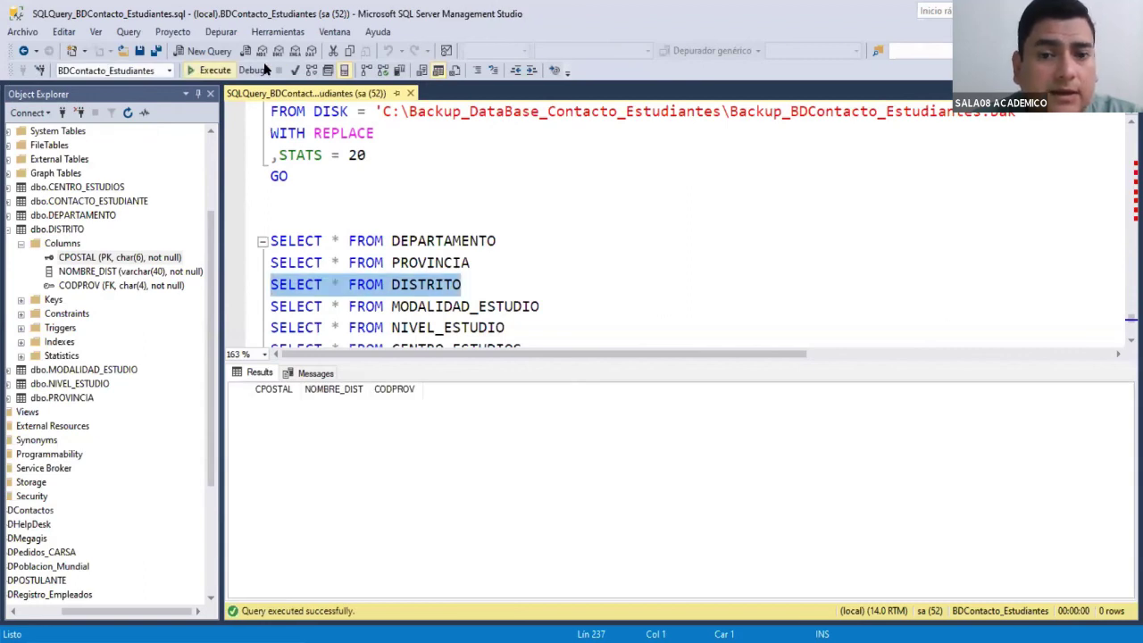
Switch to Visual Studio, run the whole package from the control flow and open Cargar Distrito to follow its execution.
key("alt+Tab")
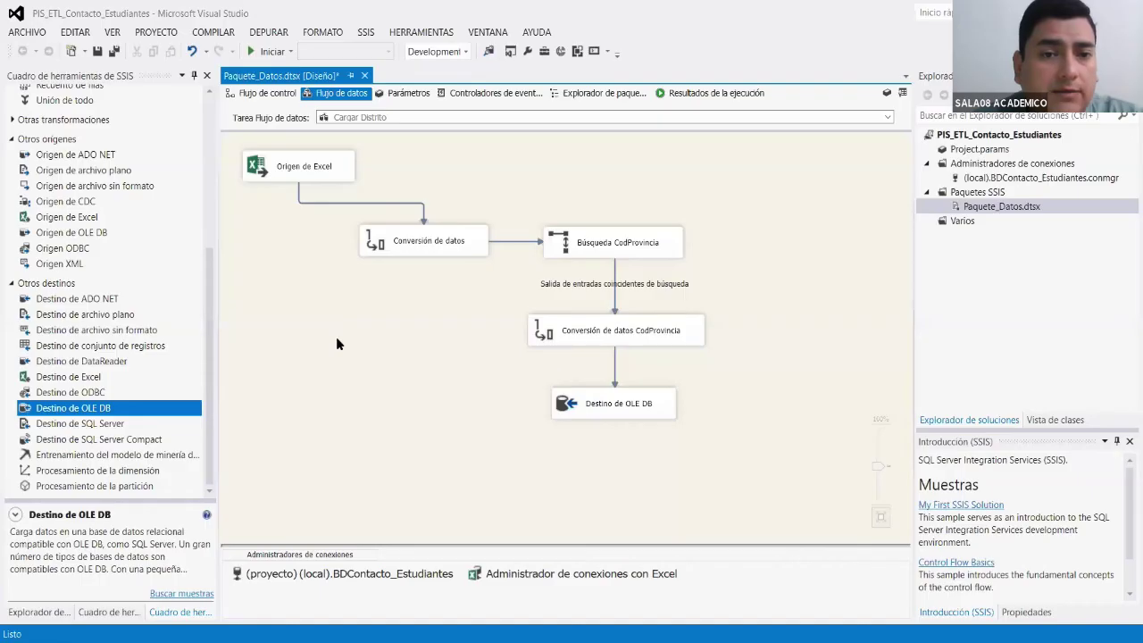
left_click(280, 95)
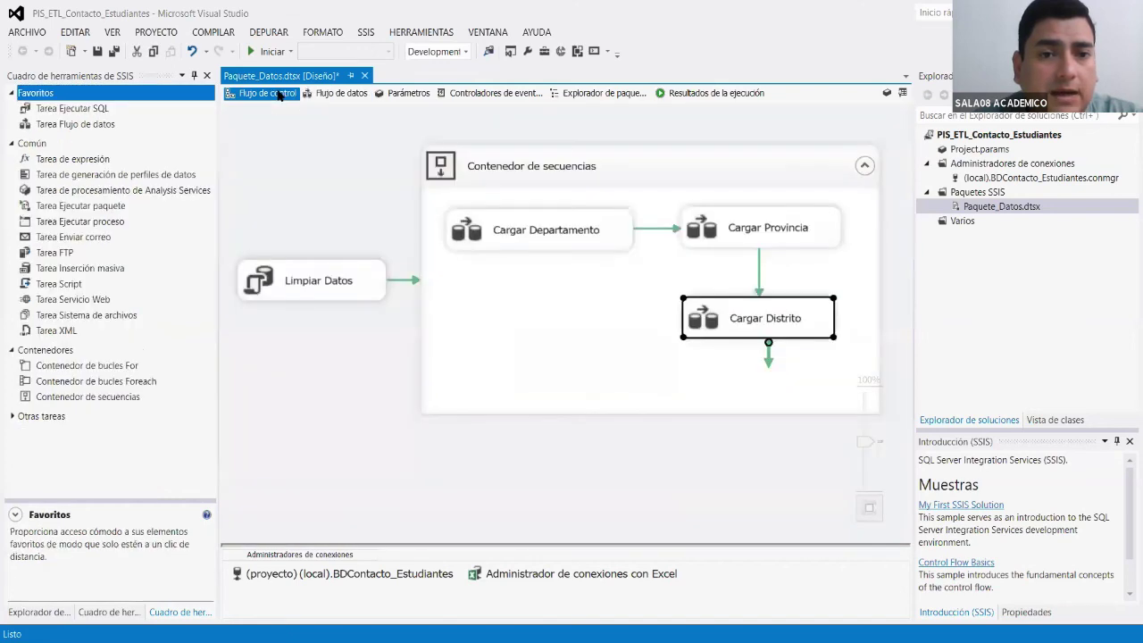
left_click(300, 280)
left_click(272, 54)
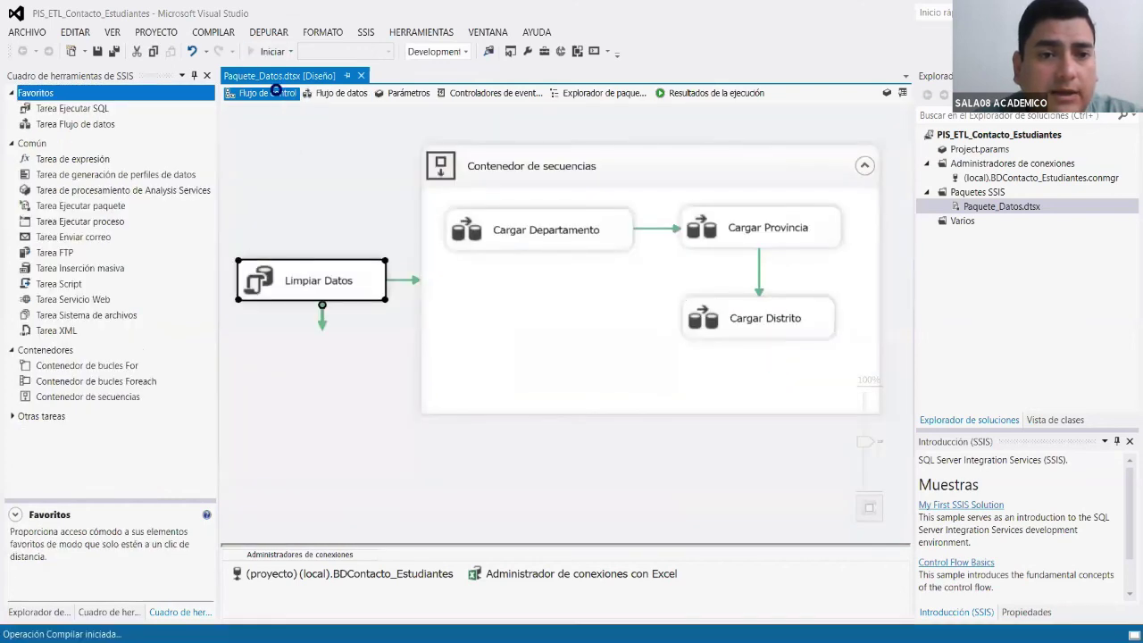
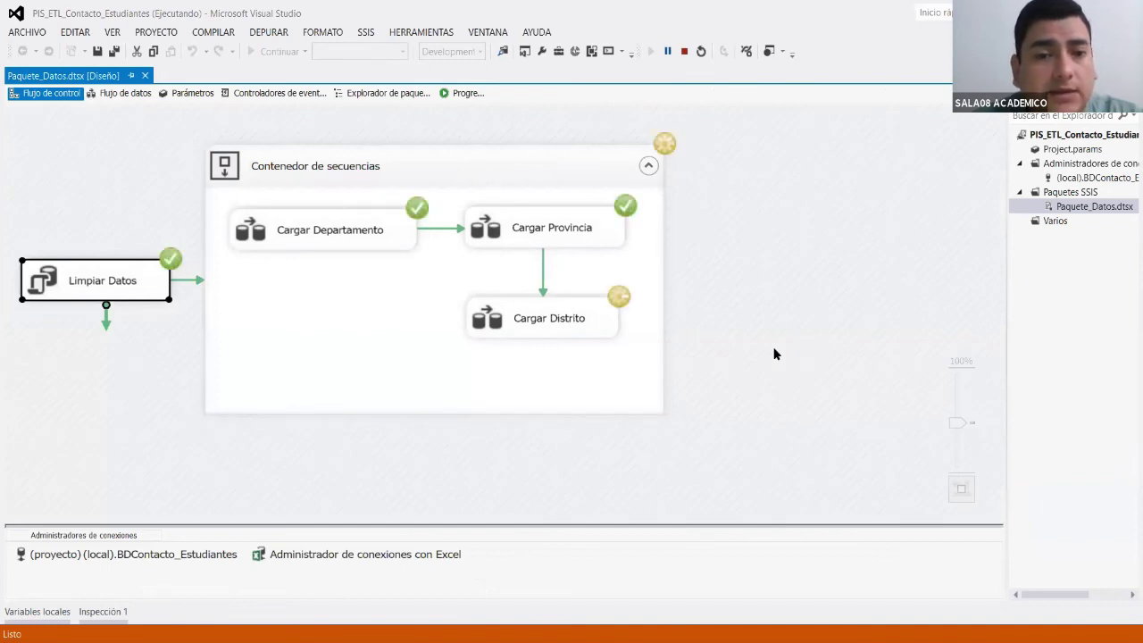
double_click(607, 321)
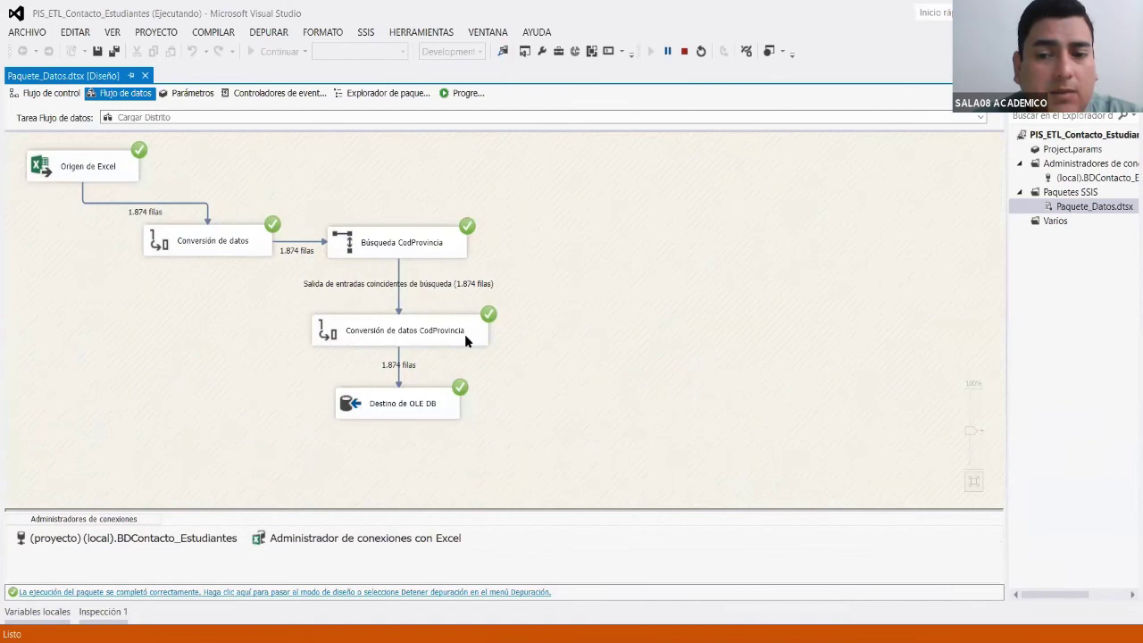
In SQL Server Management Studio, run the SELECT queries on DEPARTAMENTO, PROVINCIA and DISTRITO one by one to check the loaded data.
key("alt+Tab")
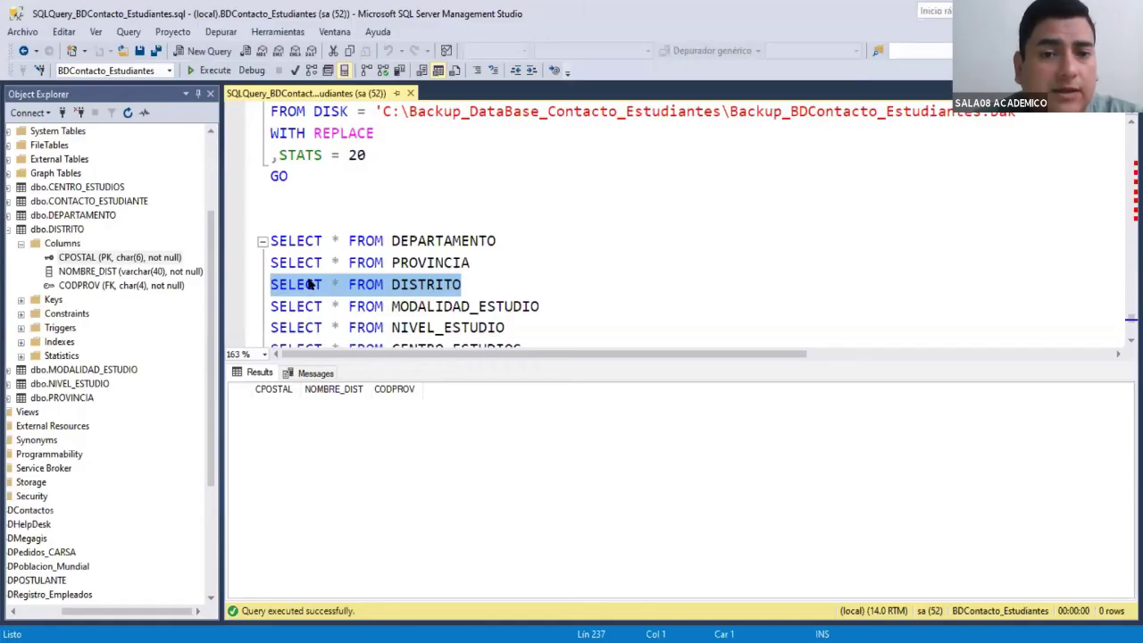
left_click_drag(496, 240, 269, 240)
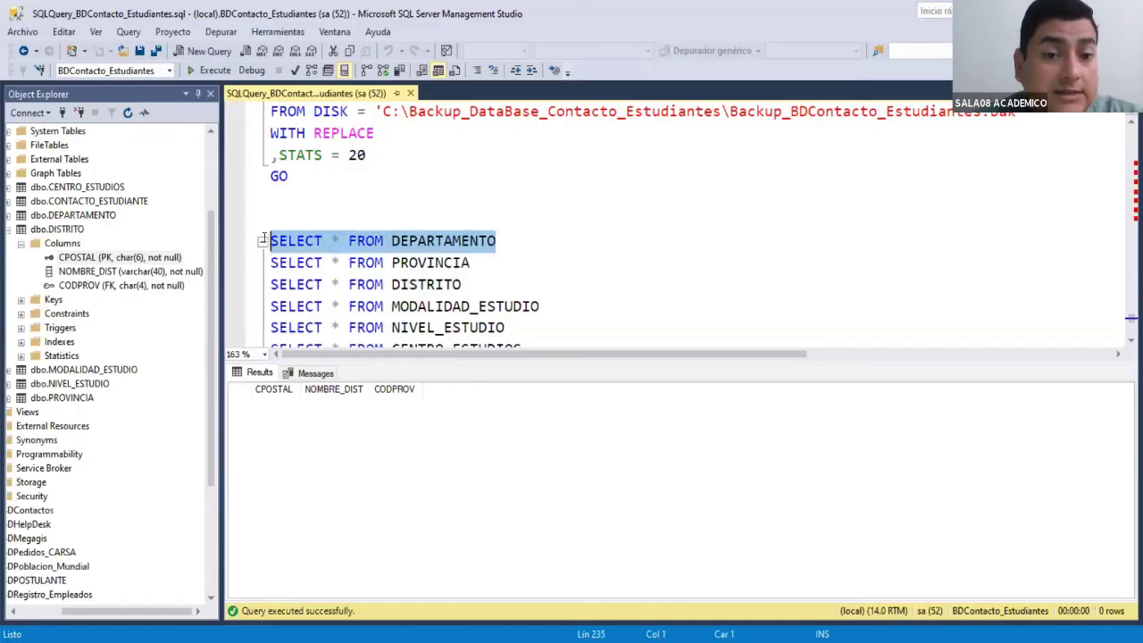
left_click(190, 71)
left_click_drag(502, 266, 269, 263)
left_click(189, 71)
left_click_drag(463, 284, 231, 282)
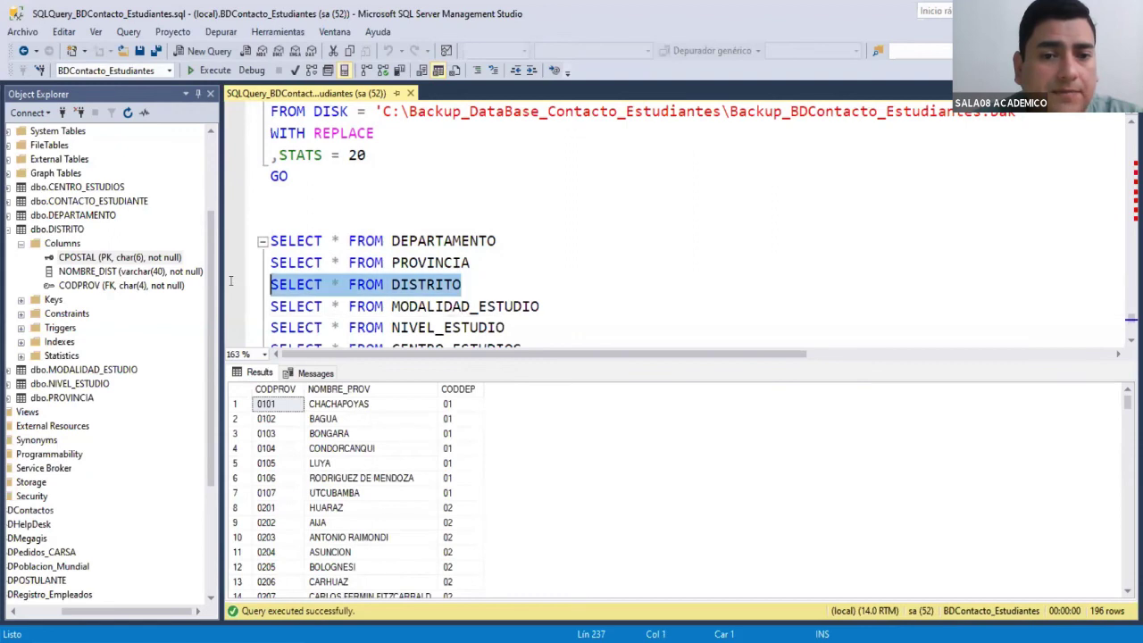
left_click(194, 73)
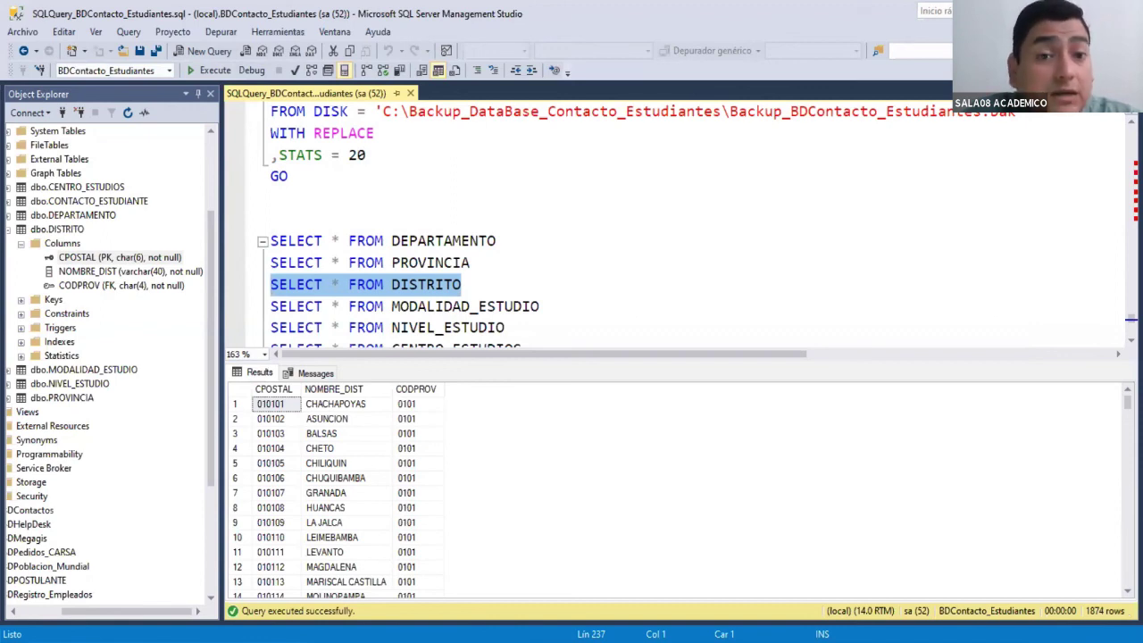
Enlarge the query pane and highlight the SELECT statements from MODALIDAD_ESTUDIO through CONTACTO_ESTUDIANTE to review the remaining tables.
left_click(688, 304)
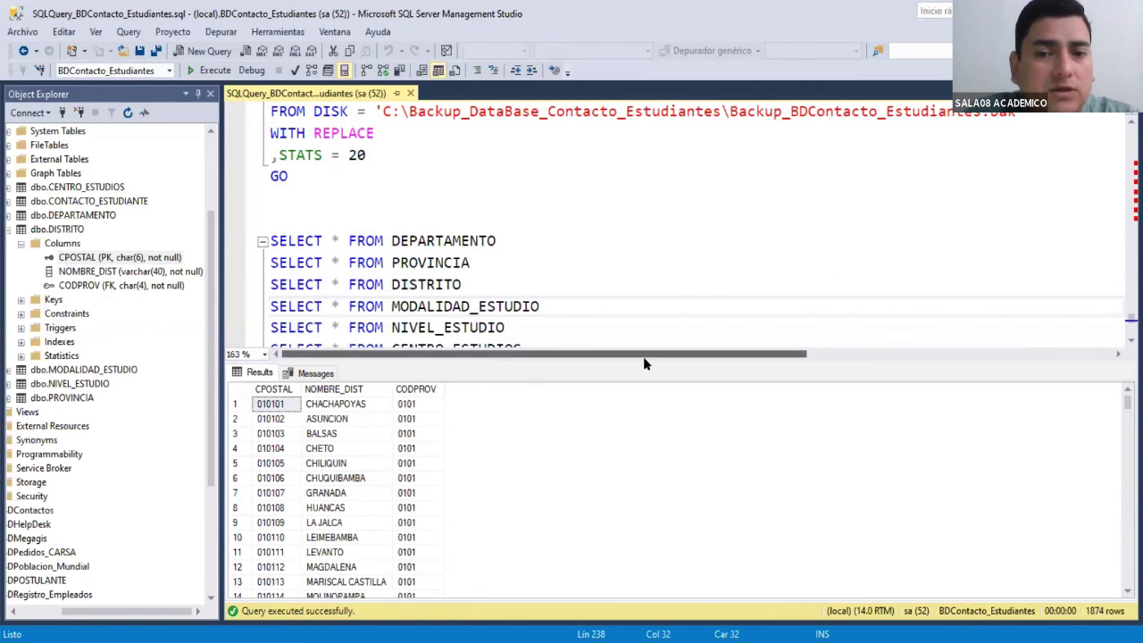
left_click_drag(642, 363, 638, 407)
left_click(498, 305)
left_click(498, 327)
left_click(514, 349)
left_click(555, 370)
left_click_drag(555, 370, 254, 308)
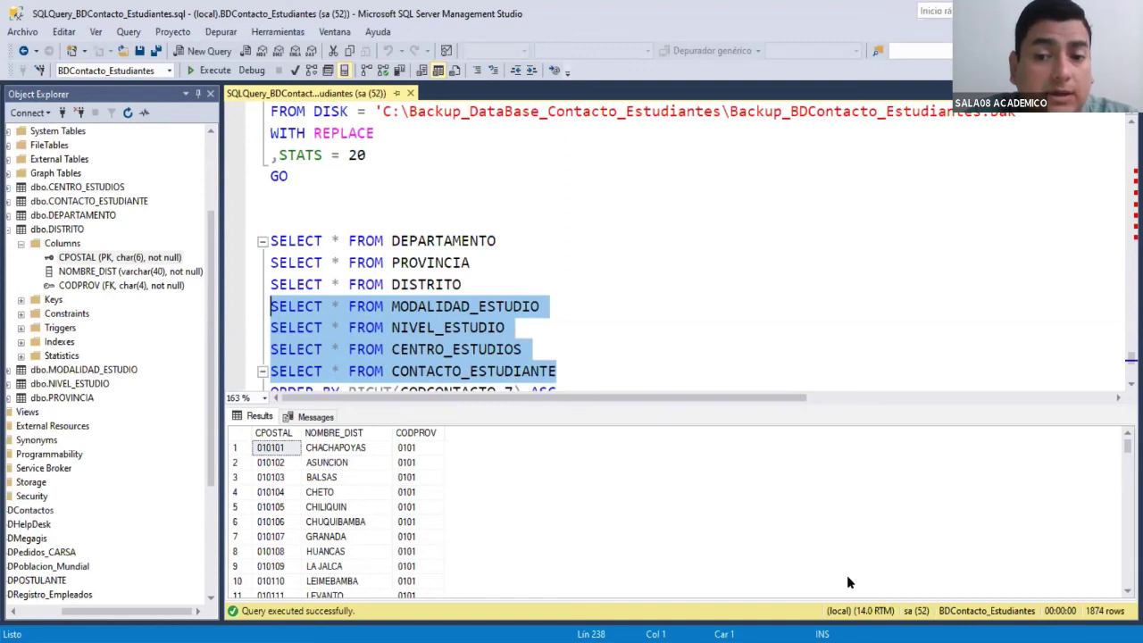
Switch to Visual Studio, stop debugging the package and return to its control flow.
key("alt+Tab")
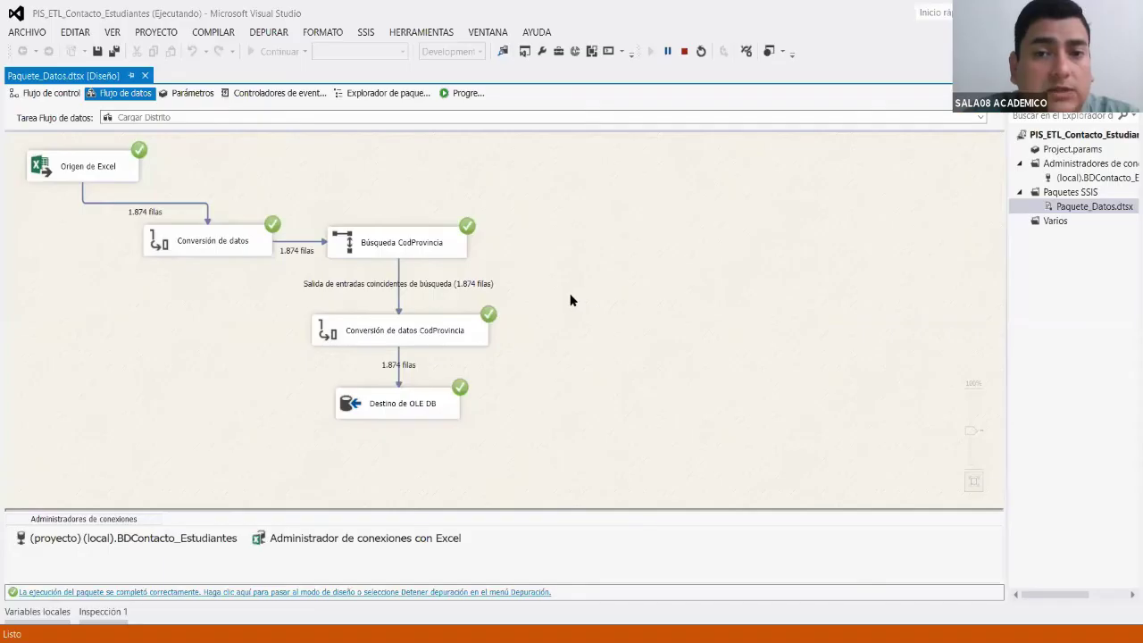
key("shift+F5")
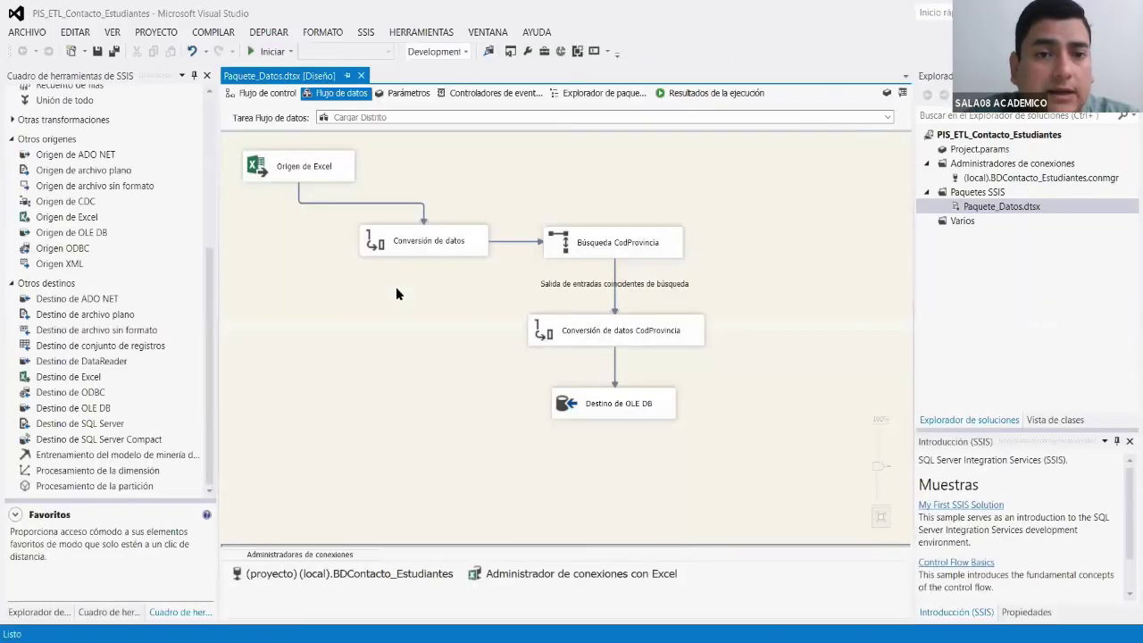
left_click(260, 95)
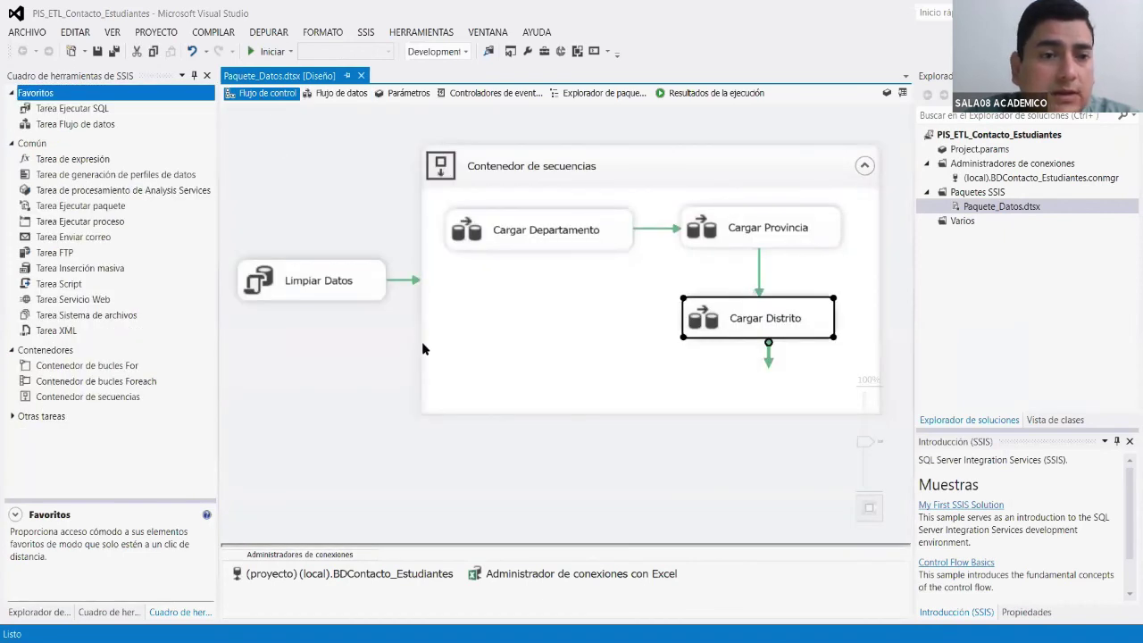
left_click(424, 348)
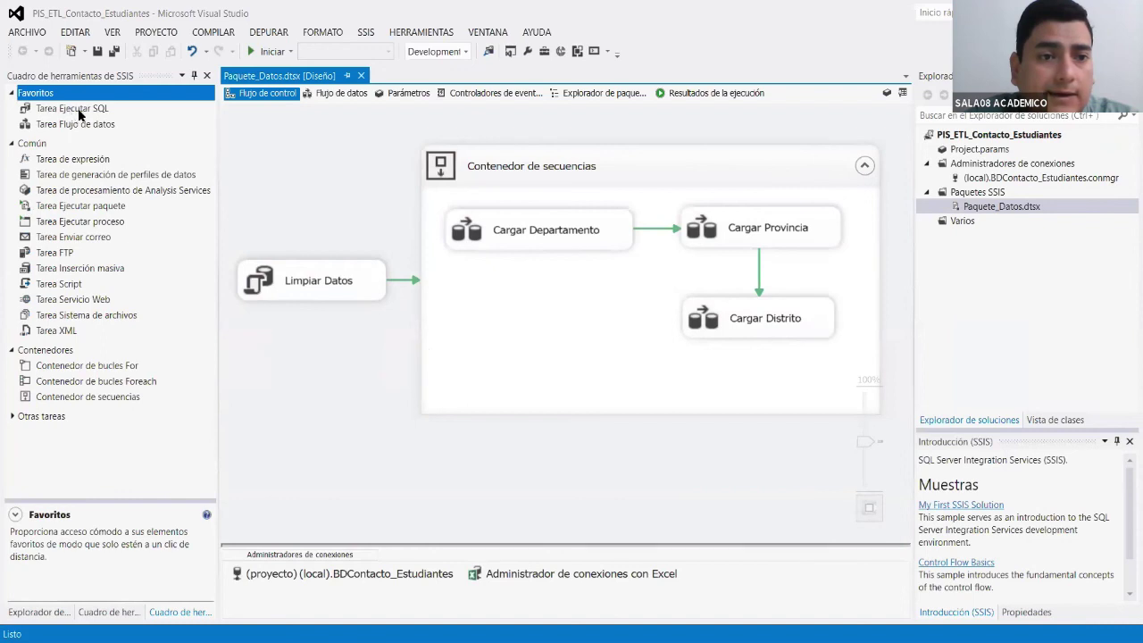
Add a Tarea Flujo de datos below Cargar Departamento in the sequence container and connect Cargar Distrito to it.
mouse_move(82, 125)
left_mouse_down()
mouse_move(212, 158)
mouse_move(477, 319)
mouse_move(545, 326)
left_mouse_up()
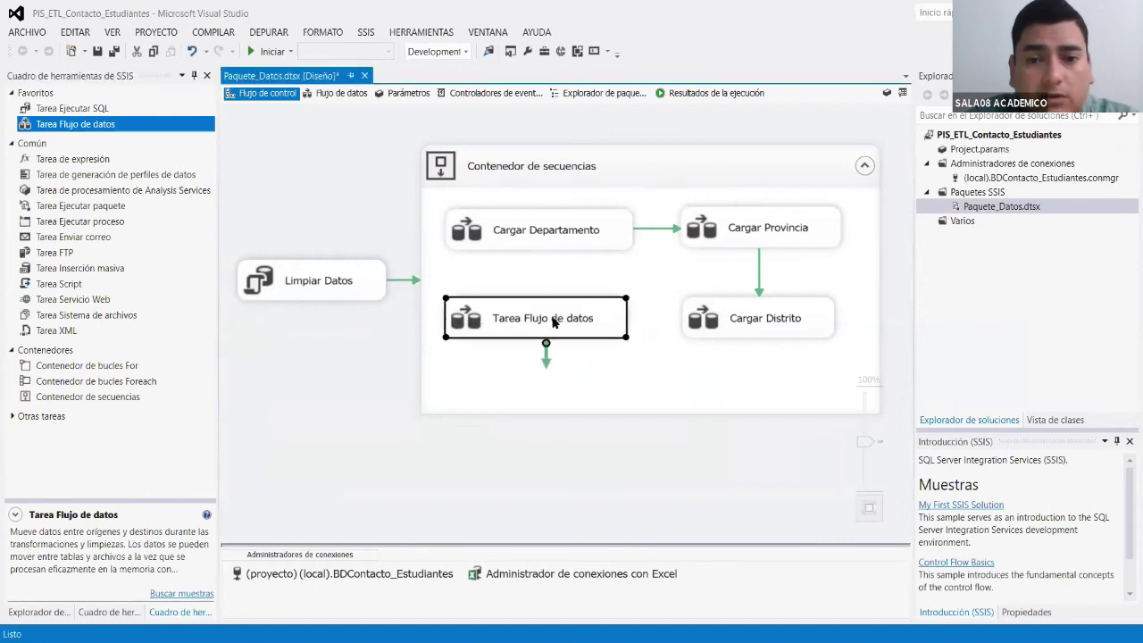
left_click(727, 314)
left_click_drag(770, 360, 561, 311)
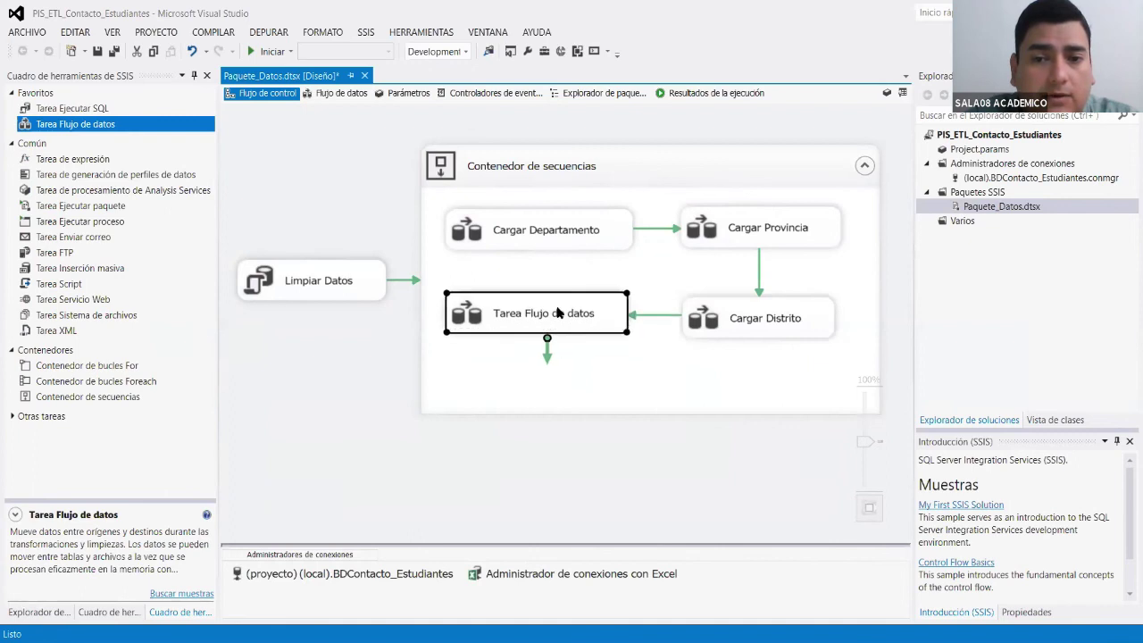
Rename the new data flow task in the sequence container as Cargar Modalidad.
left_click(561, 310)
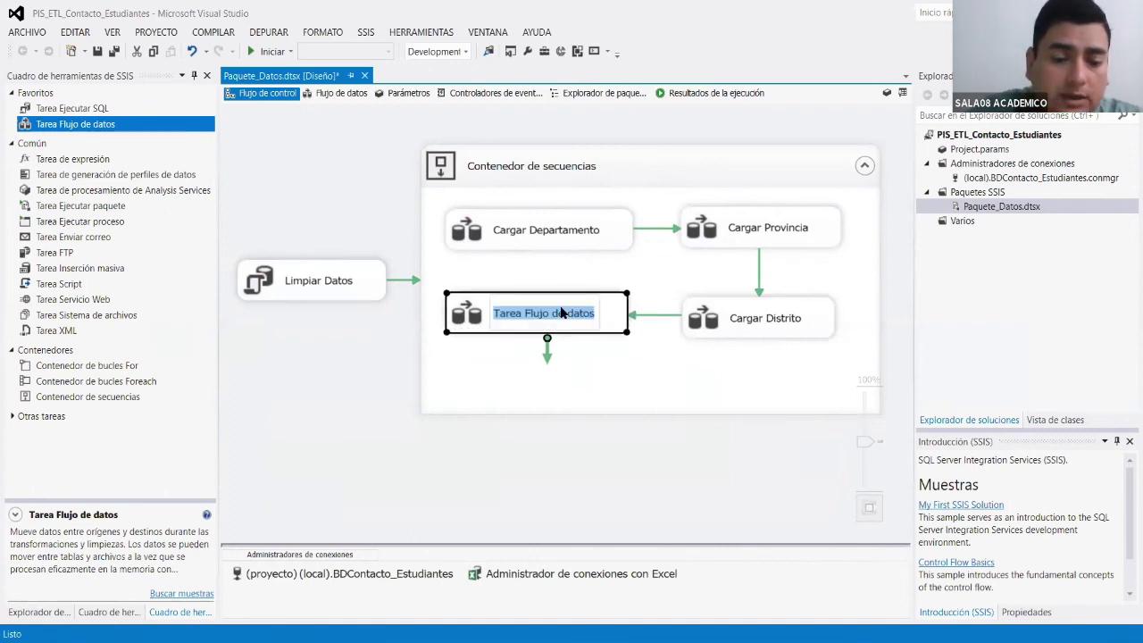
type("Cargar ")
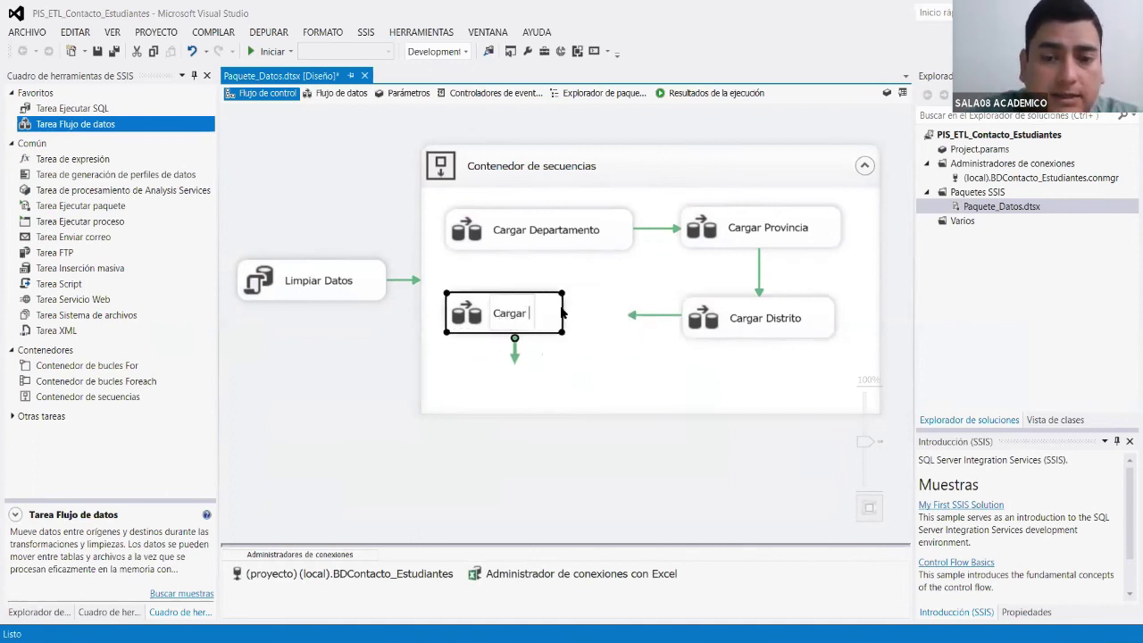
type("Modalidad")
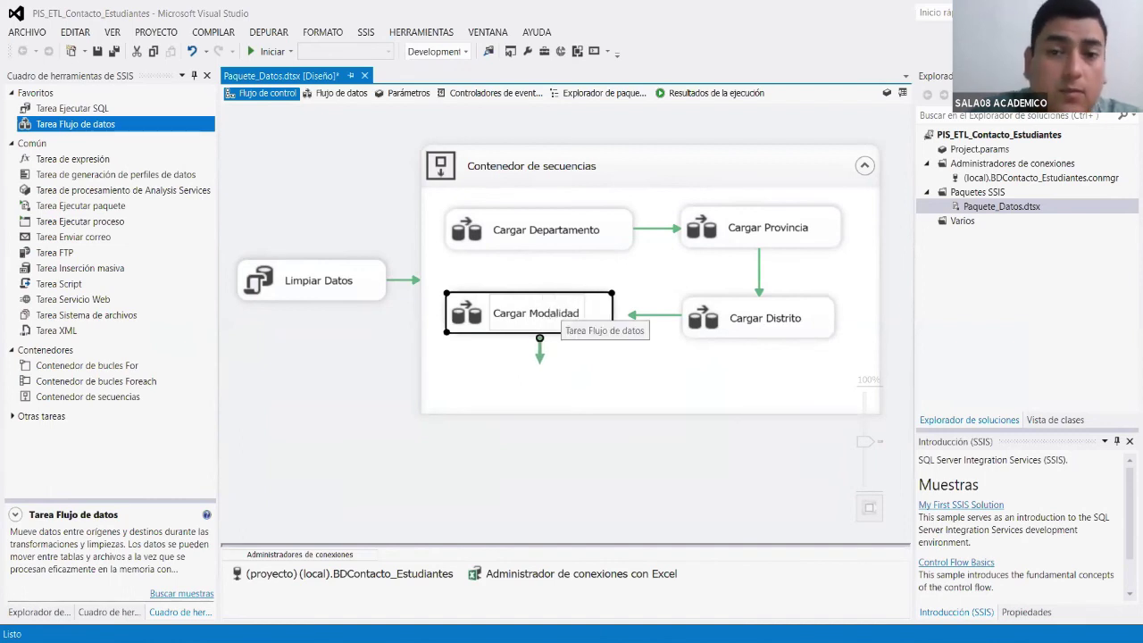
key("Return")
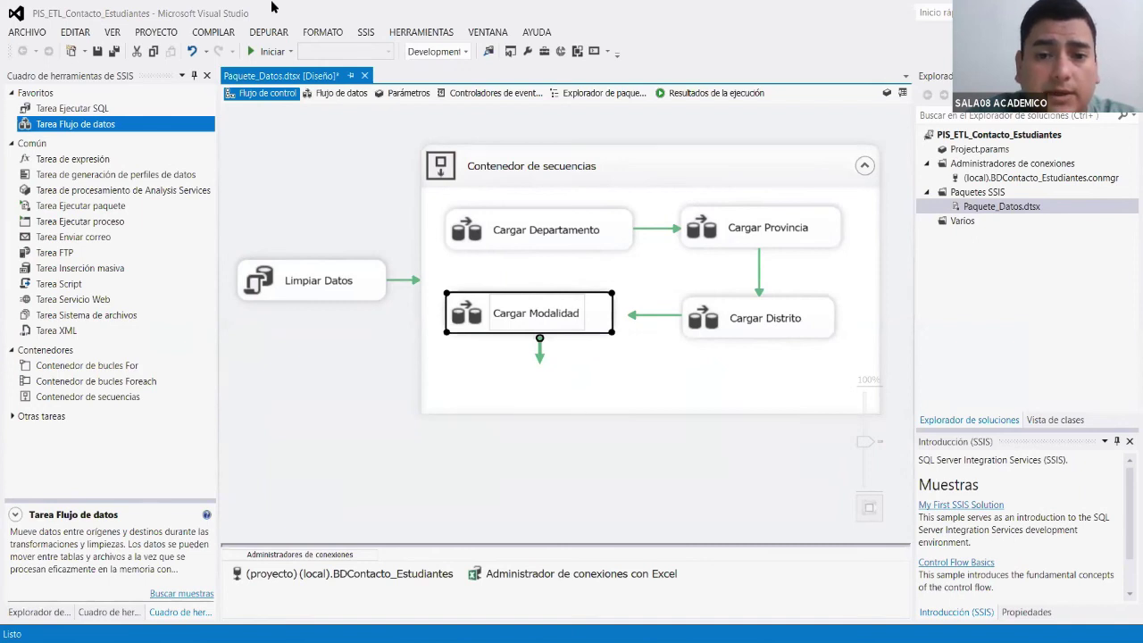
Switch to SQL Server Management Studio, run the SELECT query on MODALIDAD_ESTUDIO to check the table, and return to Visual Studio.
key("alt+Tab")
left_click(562, 327)
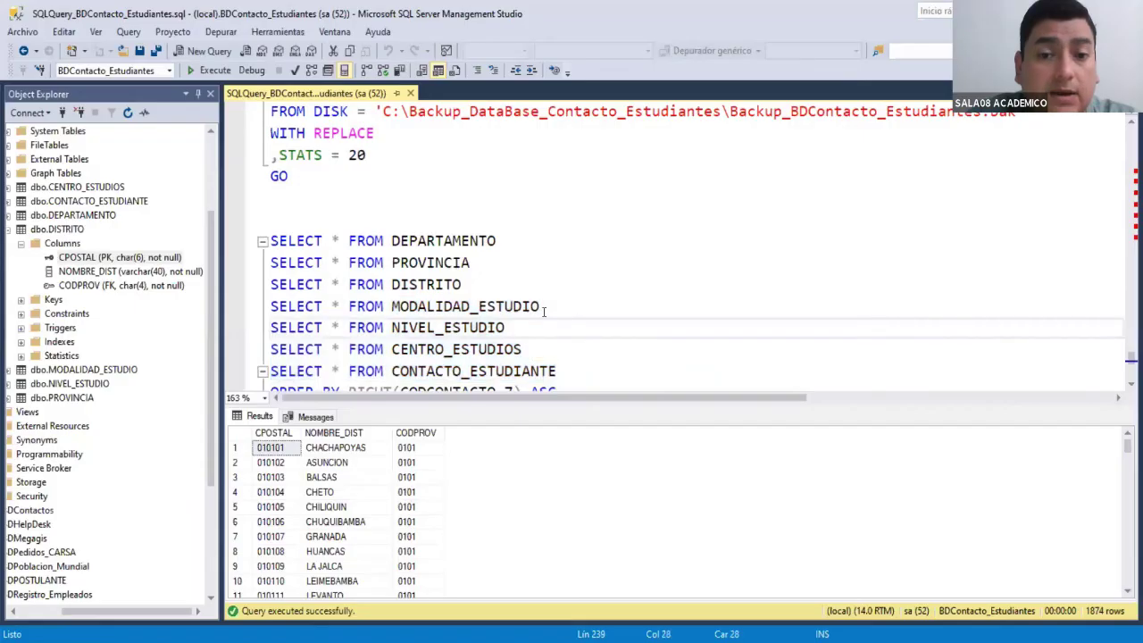
left_click_drag(543, 308, 270, 306)
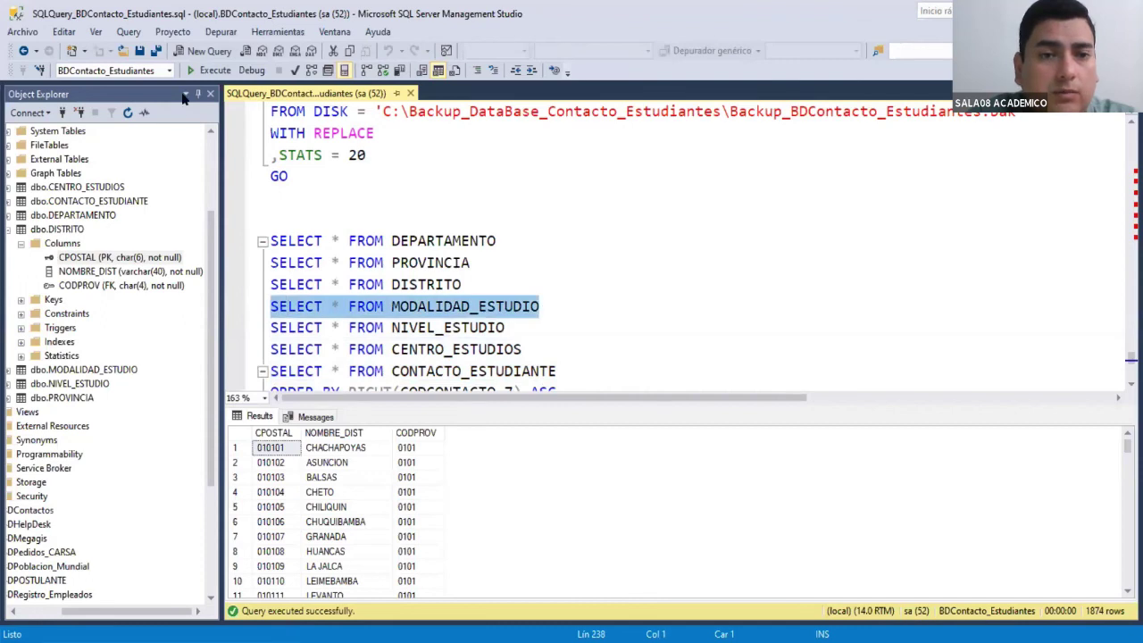
left_click(207, 71)
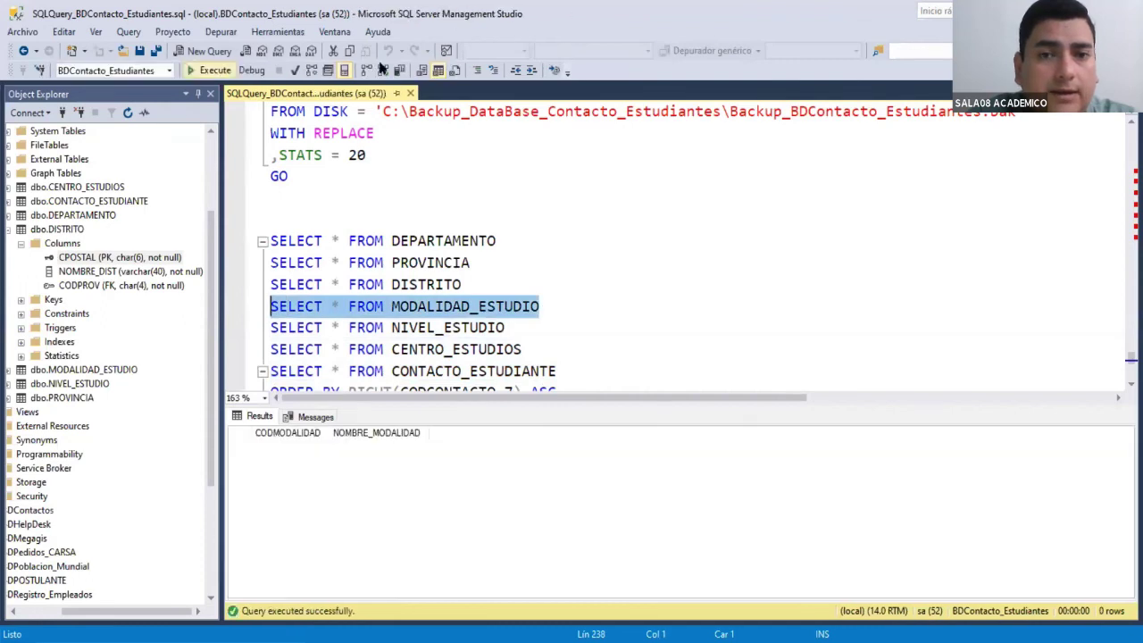
left_click(555, 71)
key("alt+Tab")
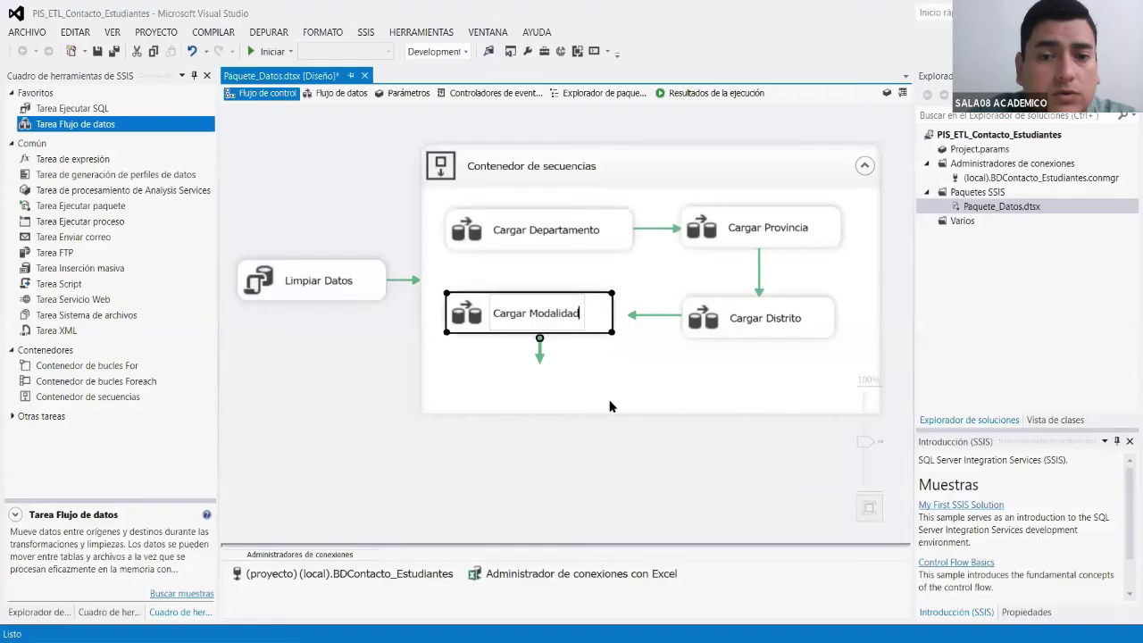
Extend the name of the Cargar Modalidad task to Cargar Modalidad_Estudios.
type("_")
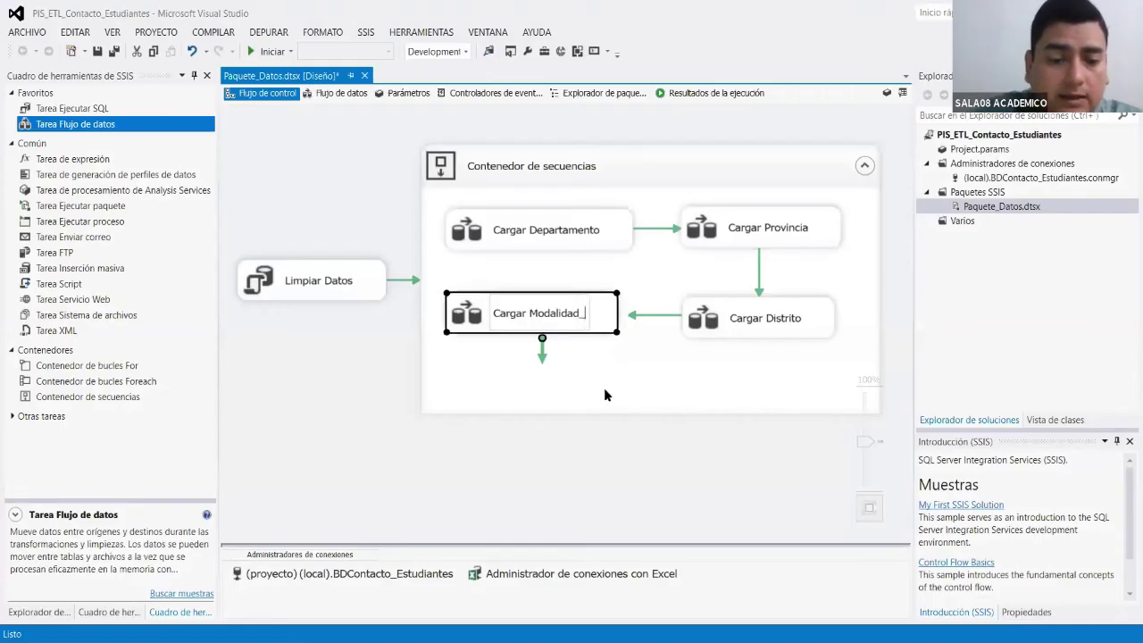
type("Estudios")
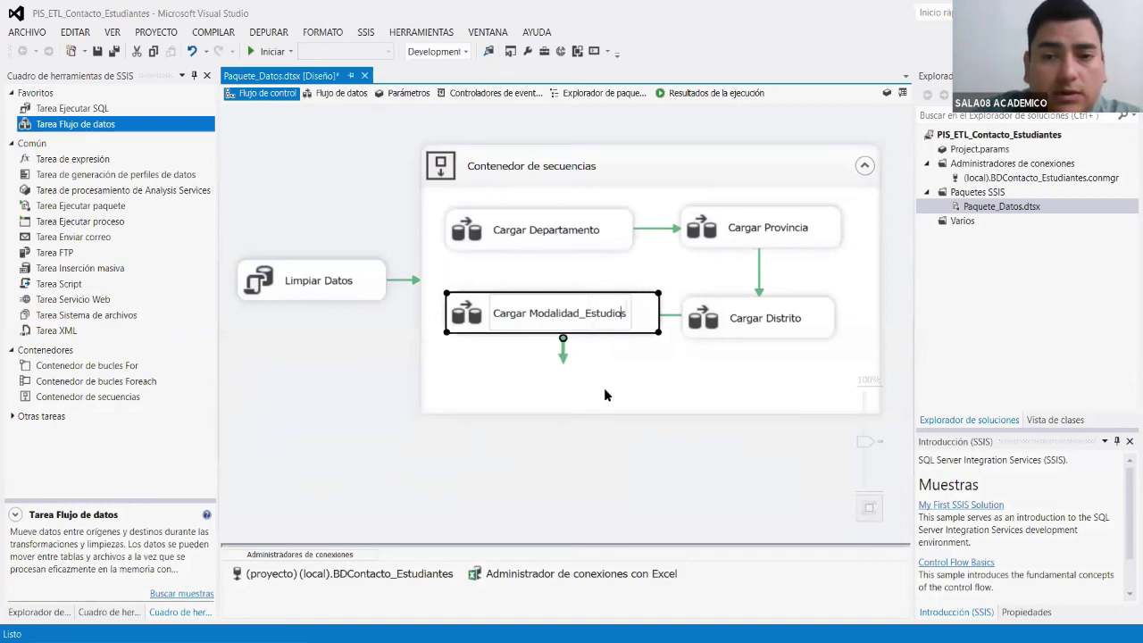
left_click(597, 456)
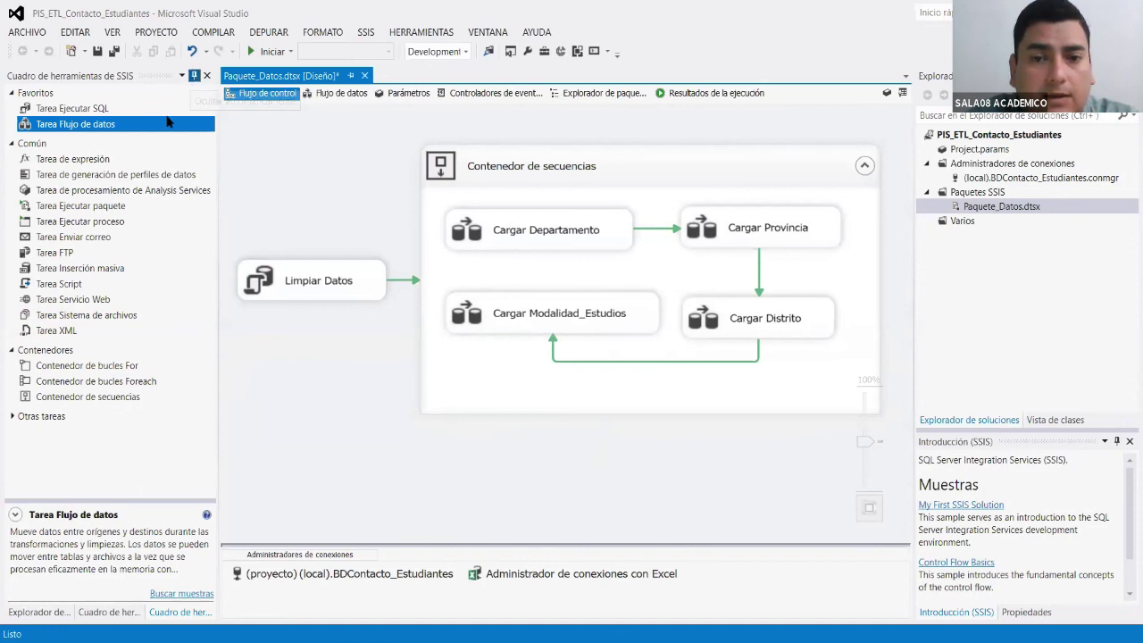
Auto-hide the SSIS toolbox, widen the sequence container, and shift Cargar Distrito and Cargar Provincia away from Cargar Modalidad_Estudios to space out the tasks.
left_click(193, 76)
left_click(674, 246)
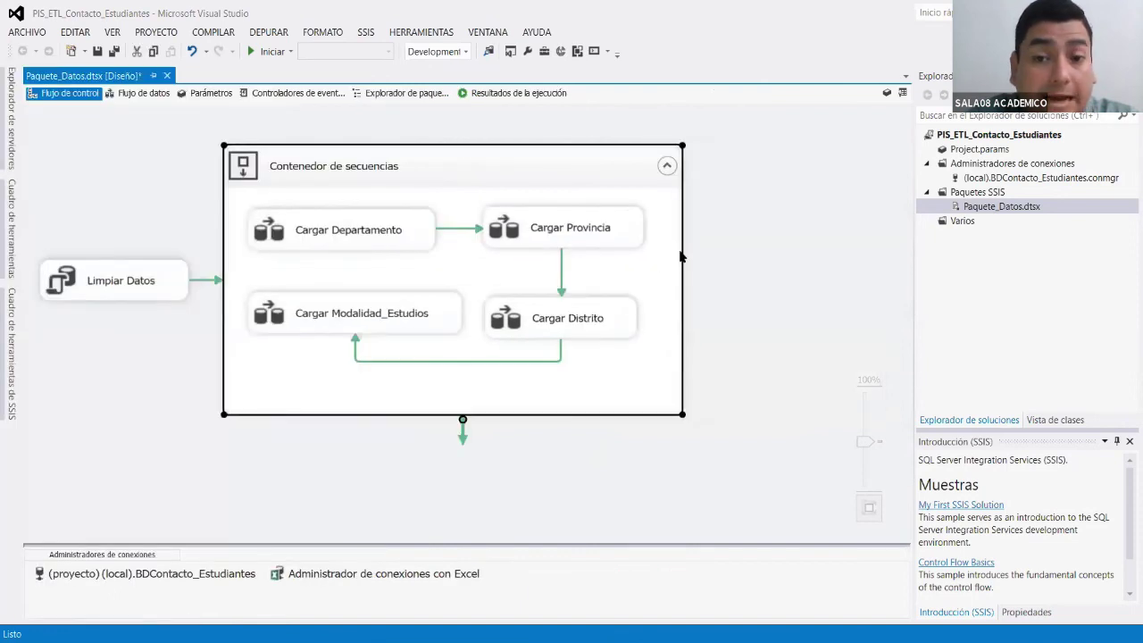
left_click_drag(675, 254, 723, 264)
left_click_drag(580, 318, 622, 319)
left_click_drag(586, 233, 618, 232)
left_click(757, 287)
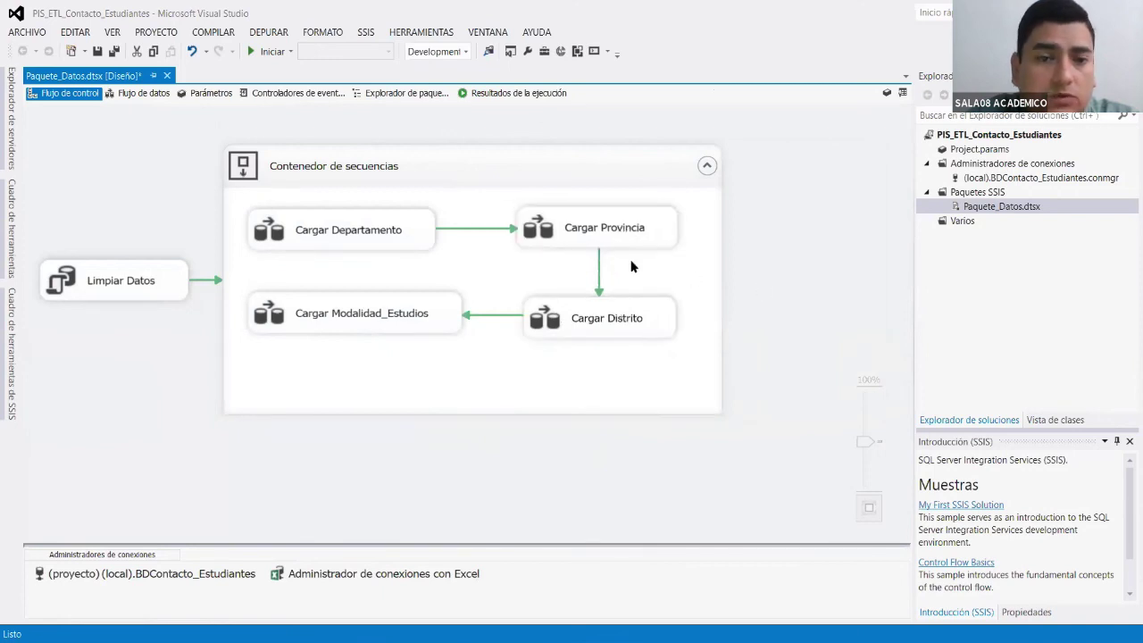
mouse_move(11, 179)
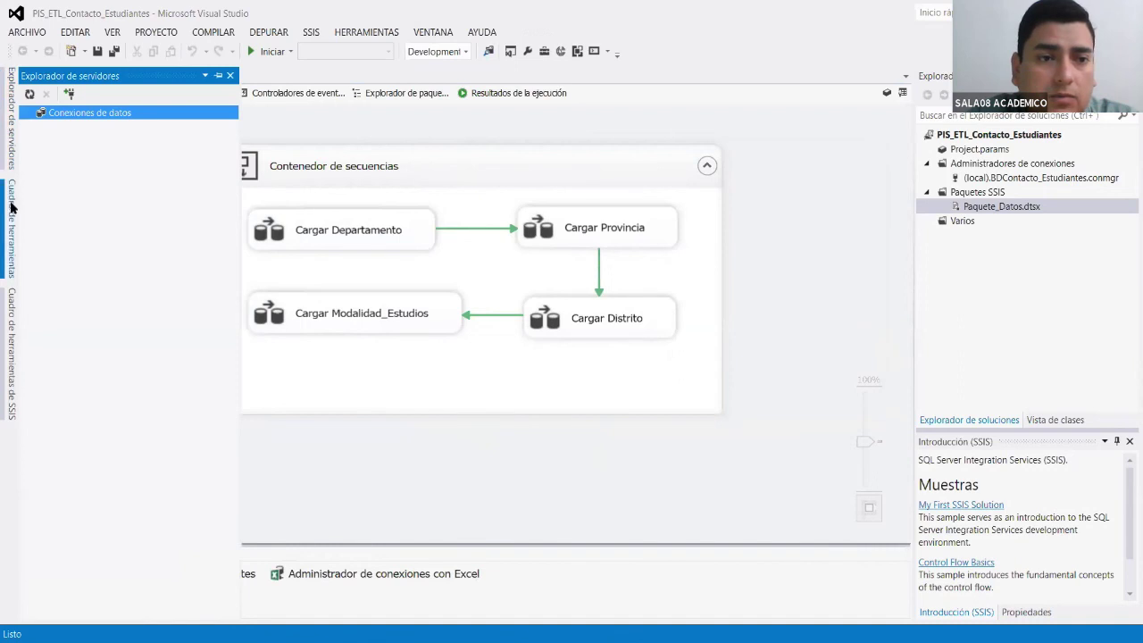
mouse_move(10, 353)
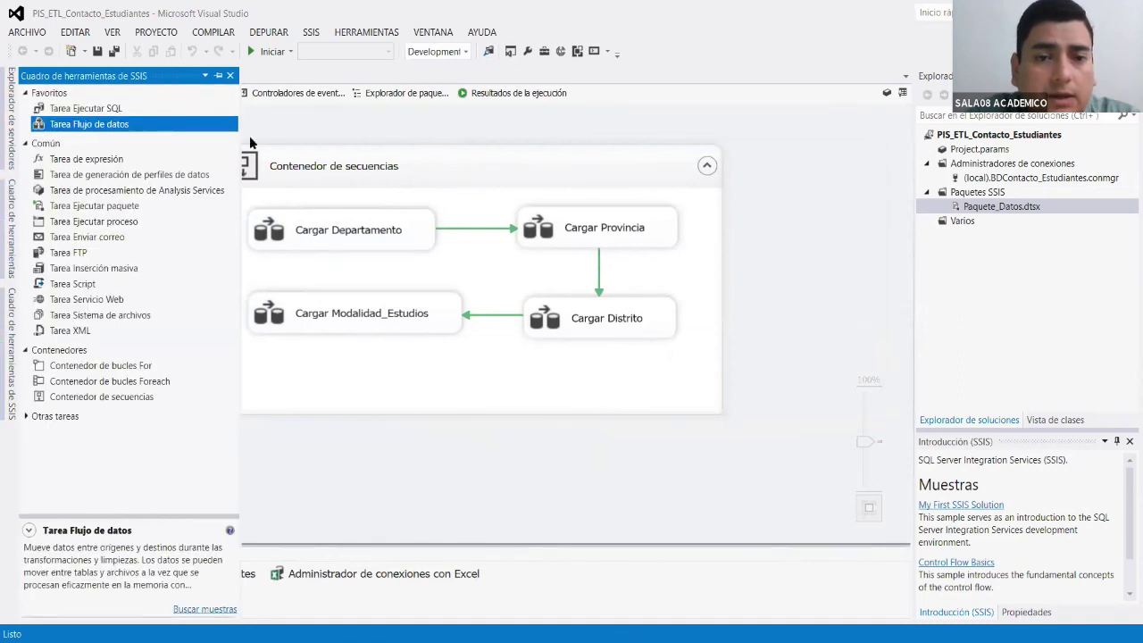
left_click(387, 326)
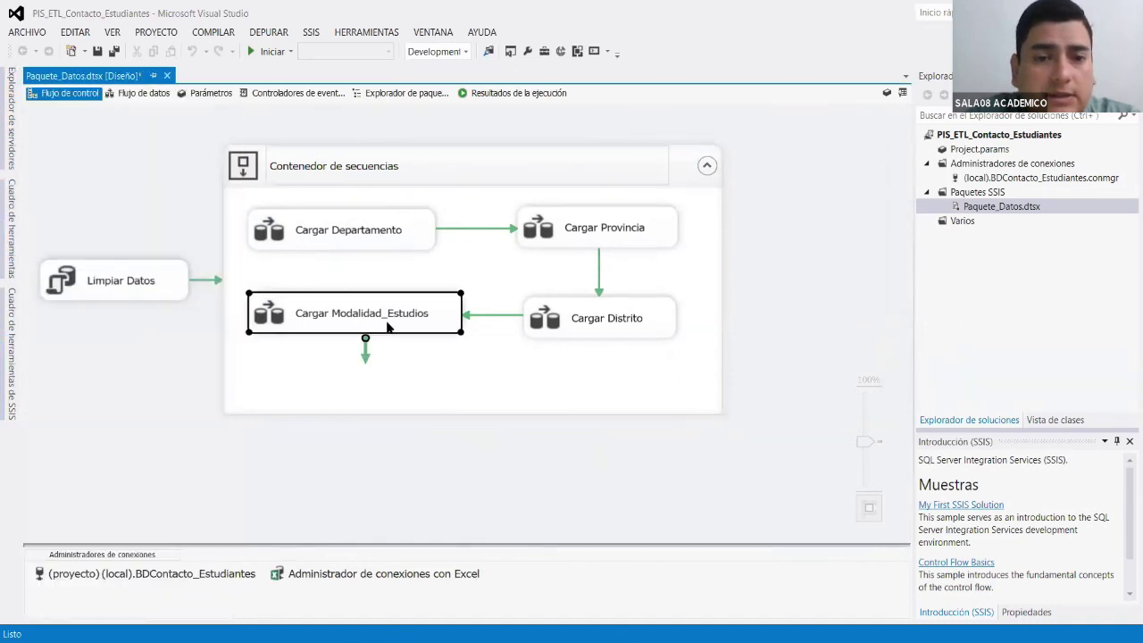
Add the line DELETE FROM Modalidad_Estudios; to the SQL statement of the Limpiar Datos task.
left_click(138, 298)
double_click(140, 299)
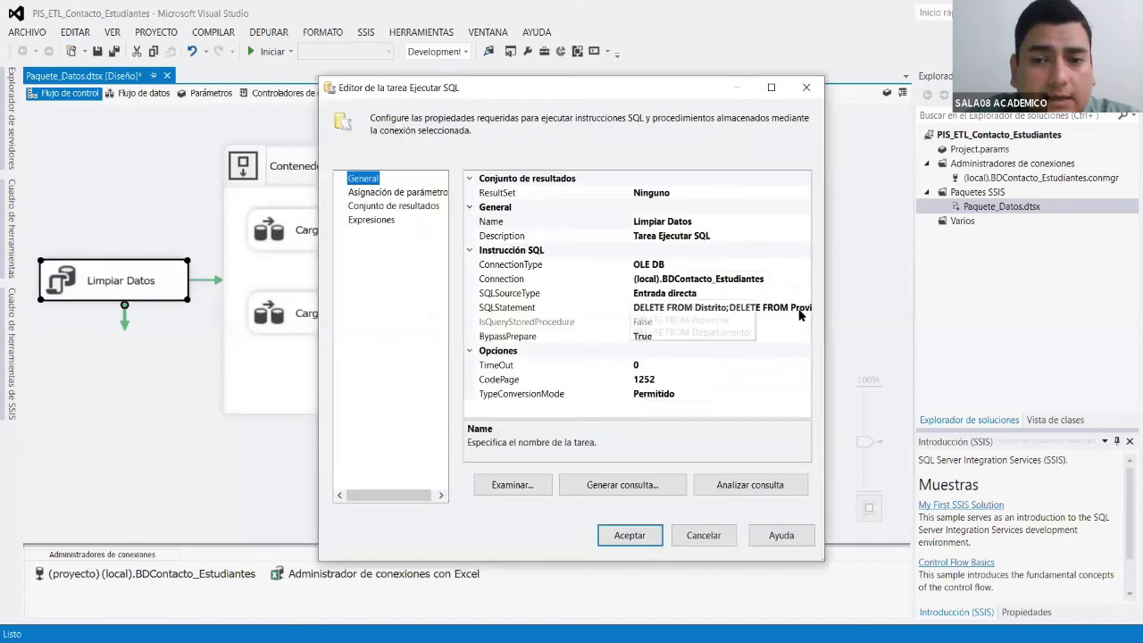
left_click(804, 308)
left_click(804, 308)
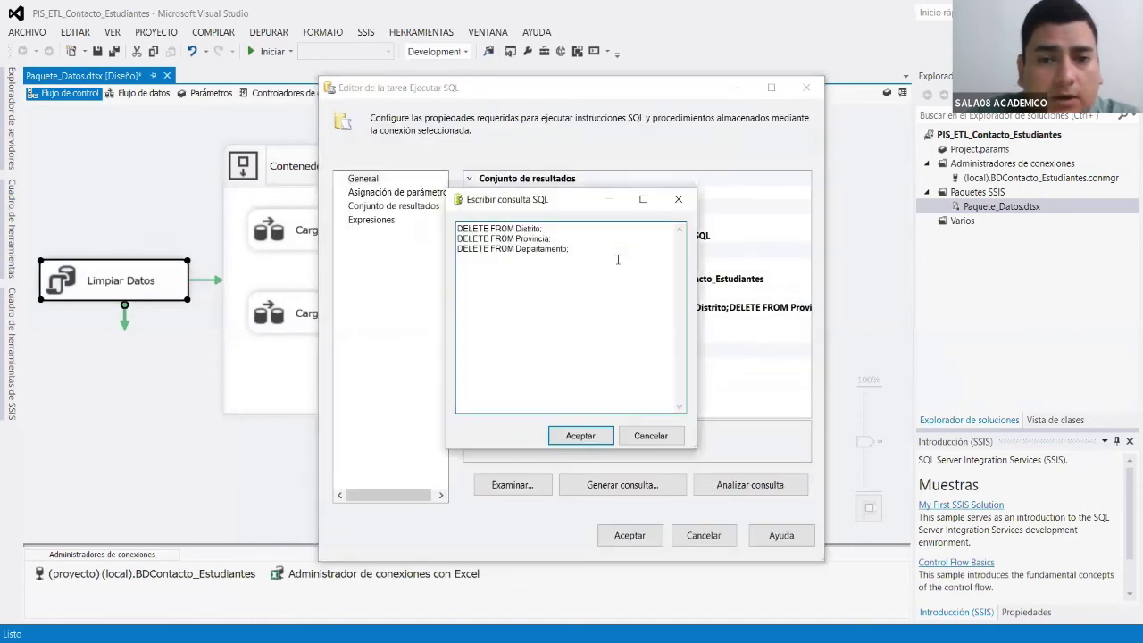
type("DELETE FROM")
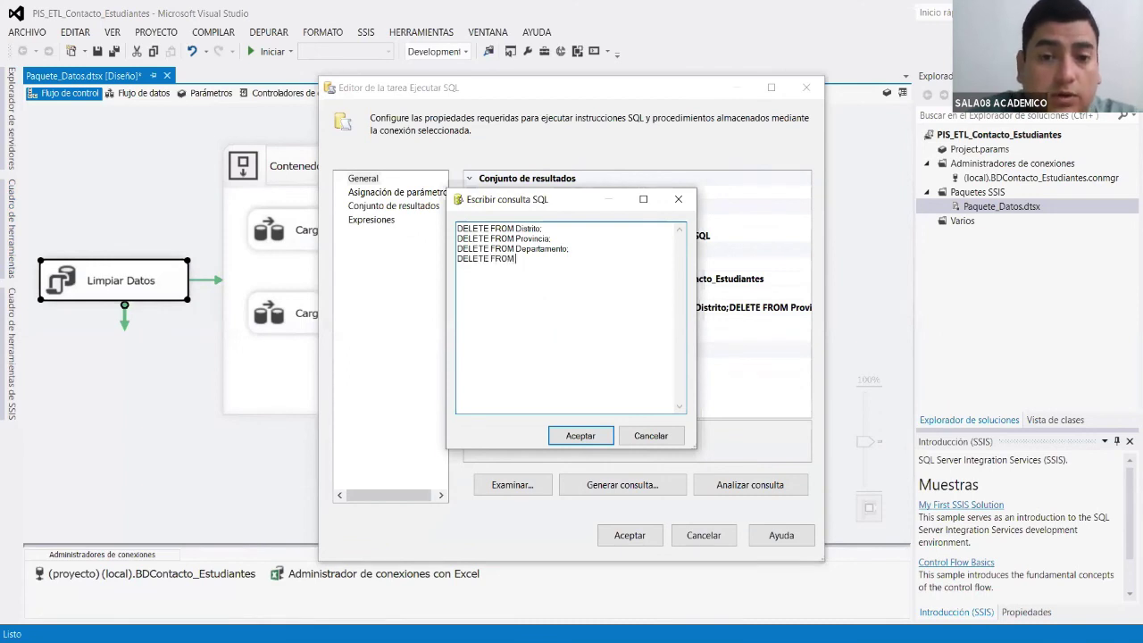
type(" Modalidad_Estudios;")
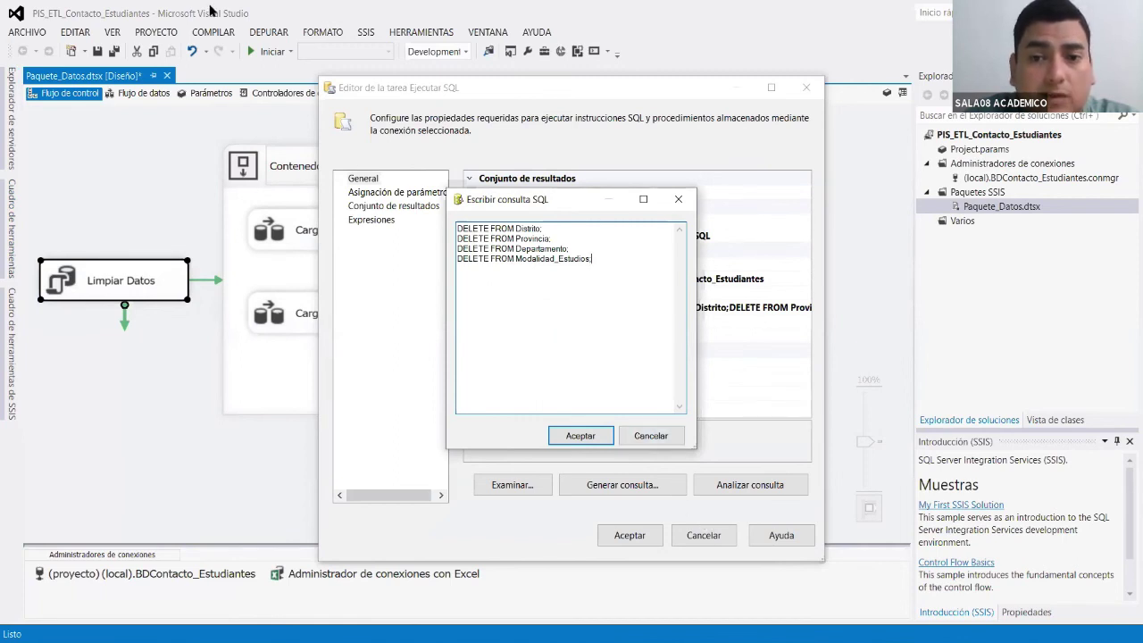
Check the modality table's name in SQL Server Management Studio, return to the cleanup query, and accept the Limpiar Datos task's changes.
key("alt+Tab")
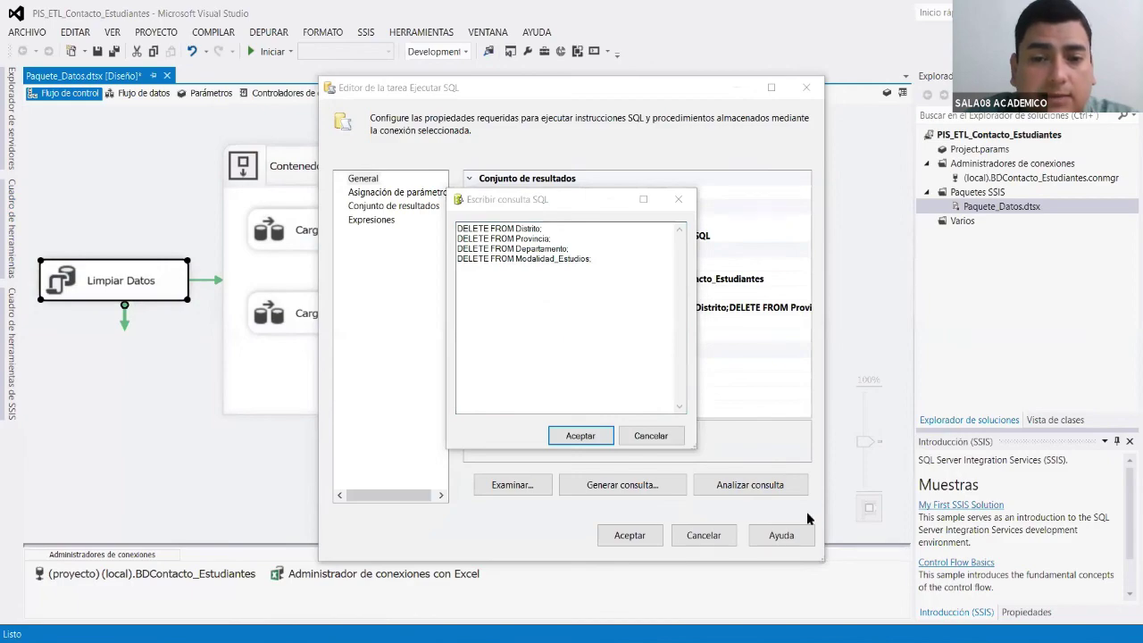
key("alt+Tab")
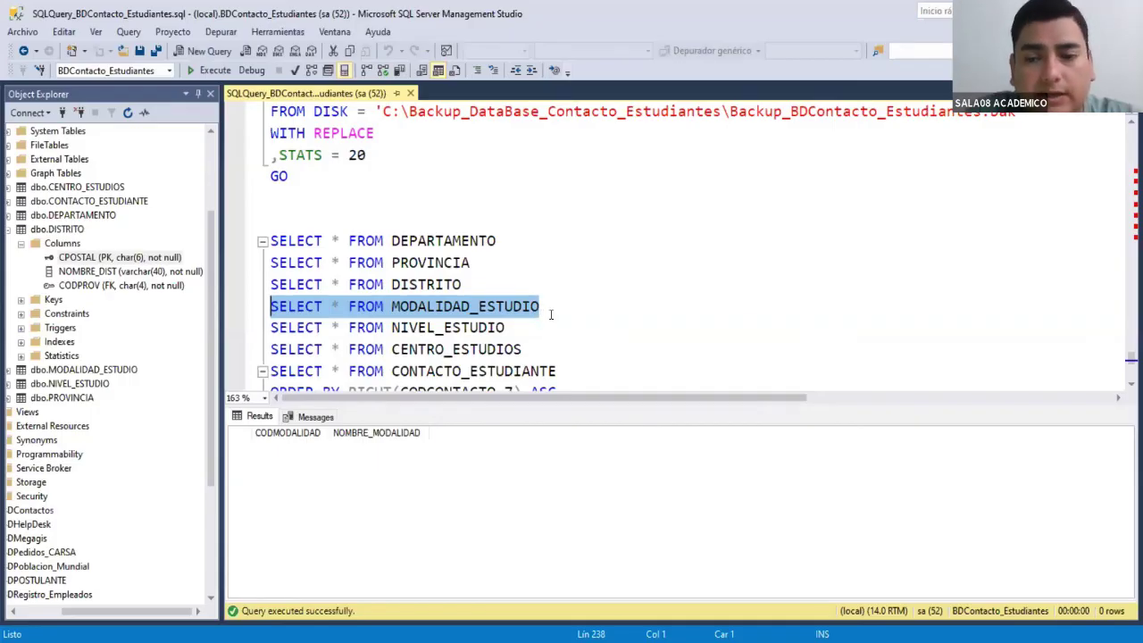
key("alt+Tab")
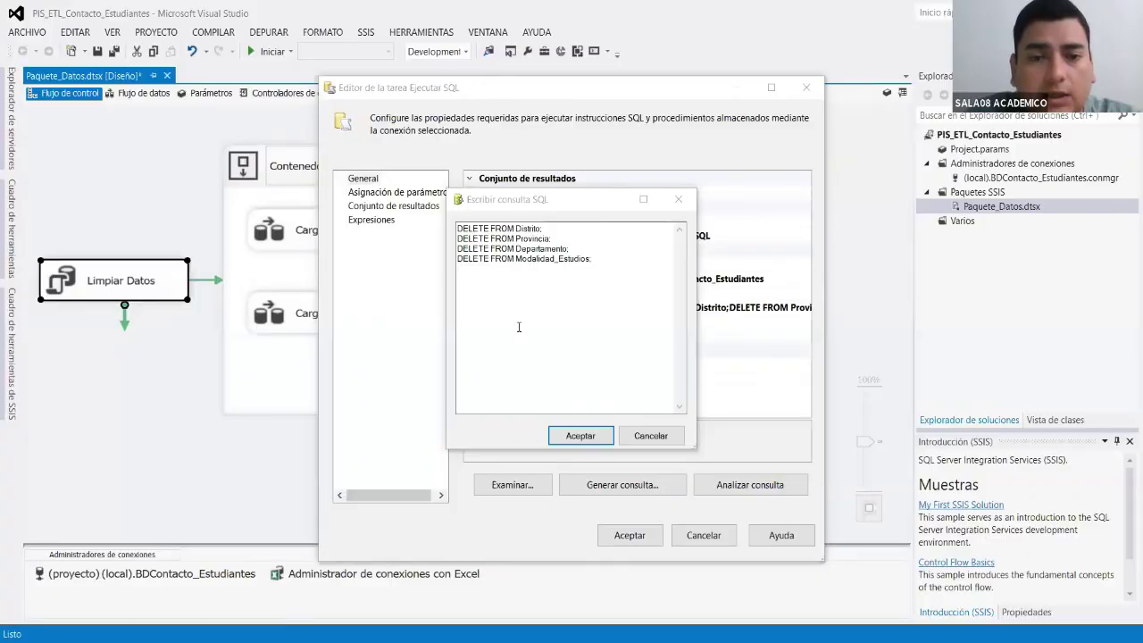
left_click(585, 261)
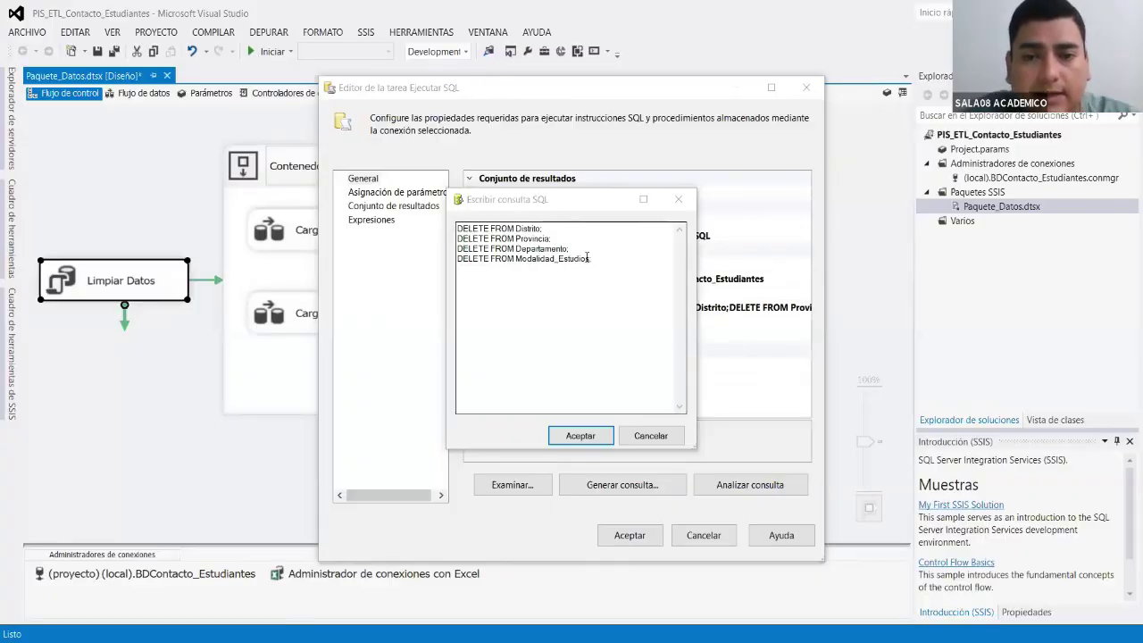
left_click(587, 257)
left_click(587, 435)
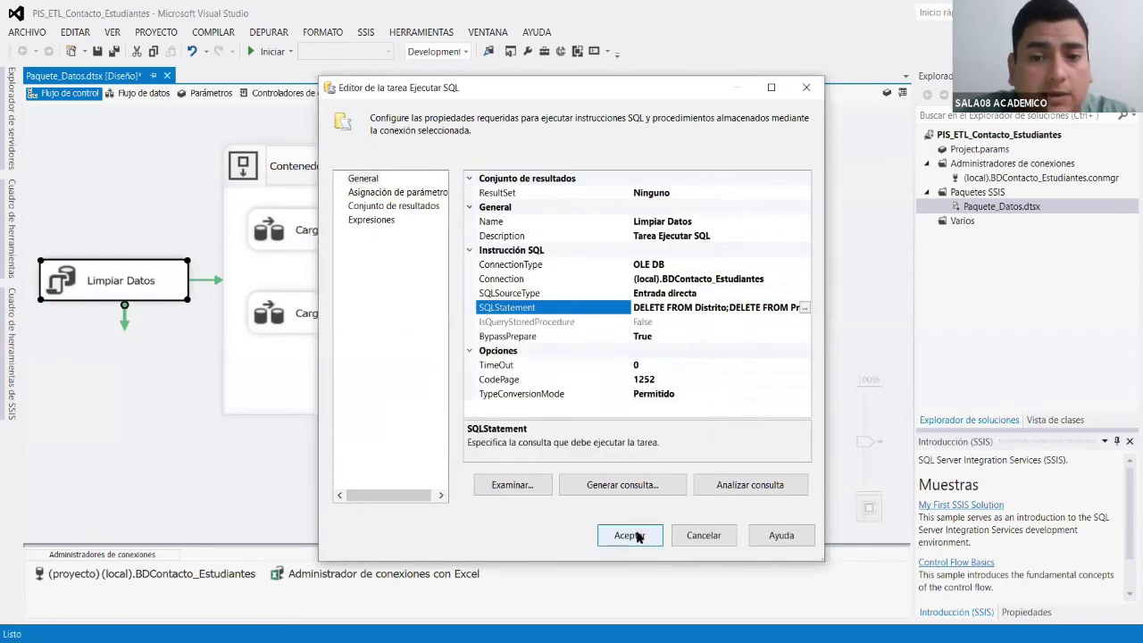
left_click(630, 534)
Open the Cargar Modalidad_Estudios data flow and keep the SSIS toolbox docked open beside it.
double_click(371, 313)
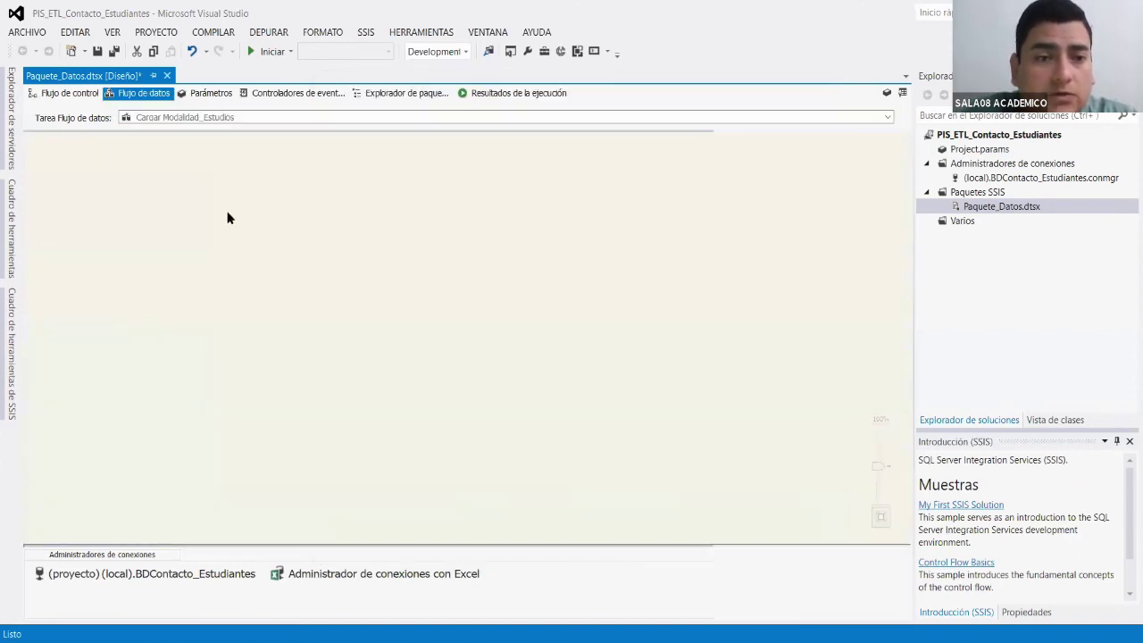
left_click(8, 124)
left_click(219, 77)
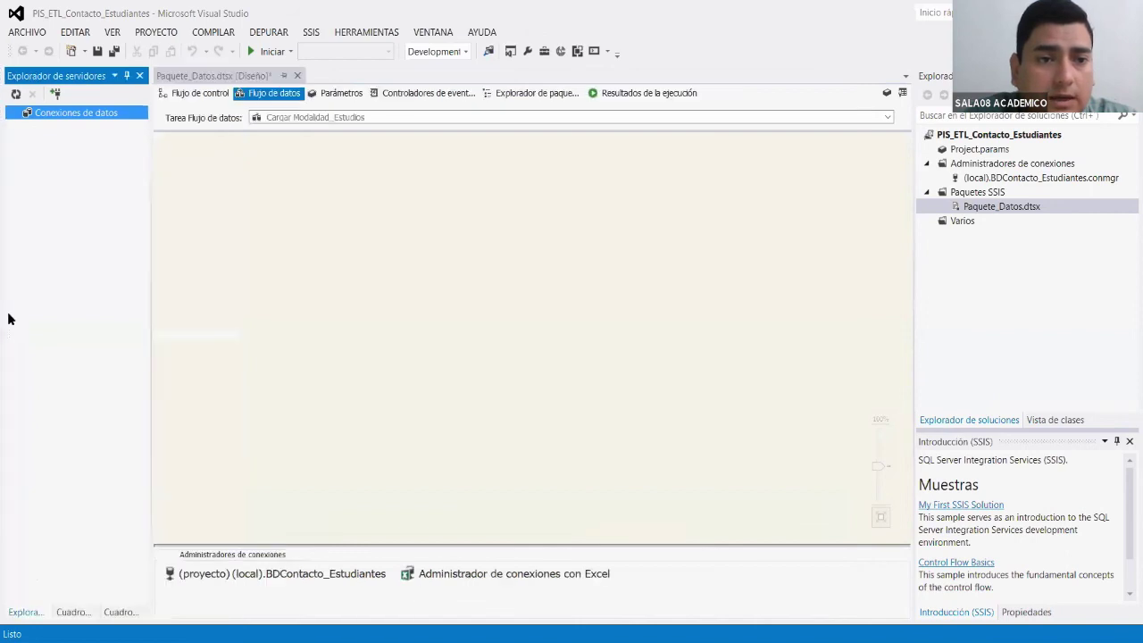
left_click(224, 285)
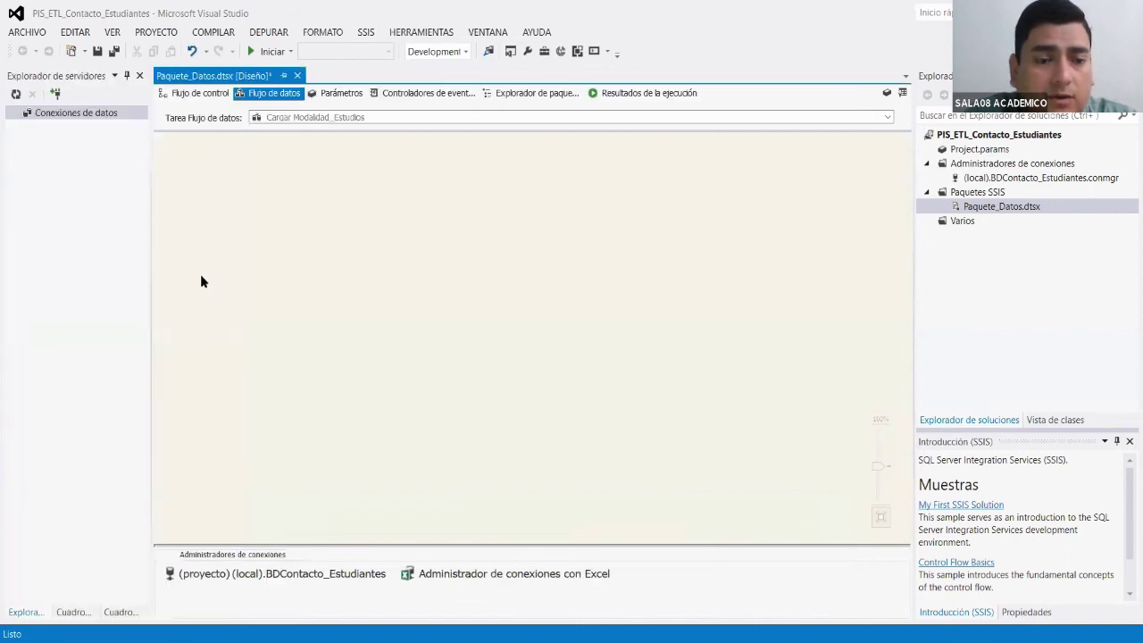
left_click(121, 612)
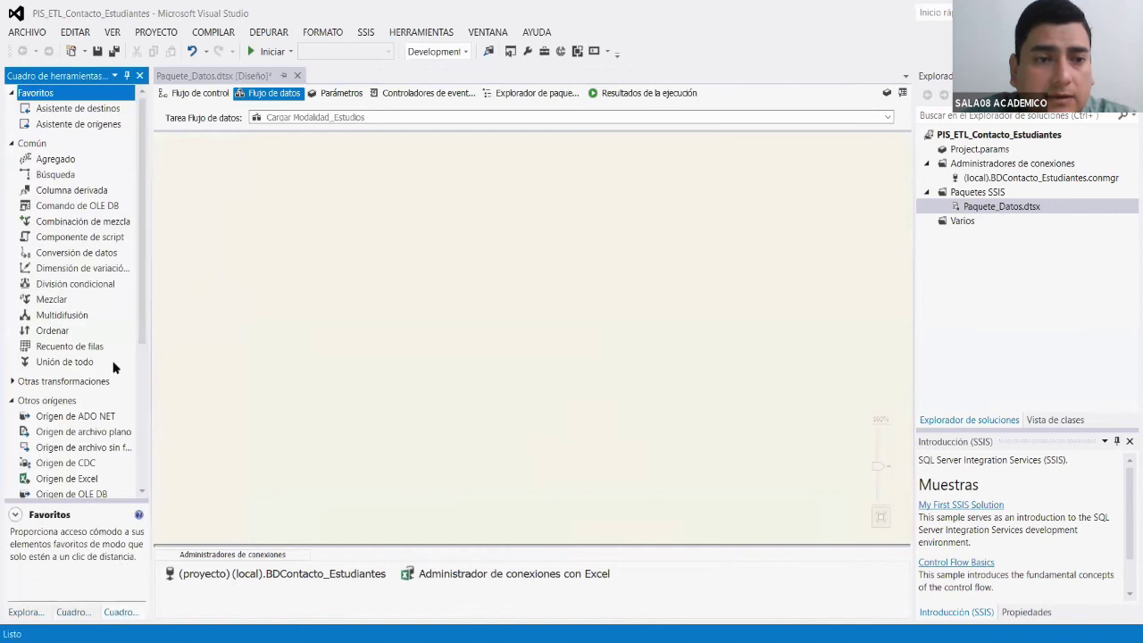
Add an Origen de Excel source to the Cargar Modalidad_Estudios data flow.
scroll(90, 433, "down", 5)
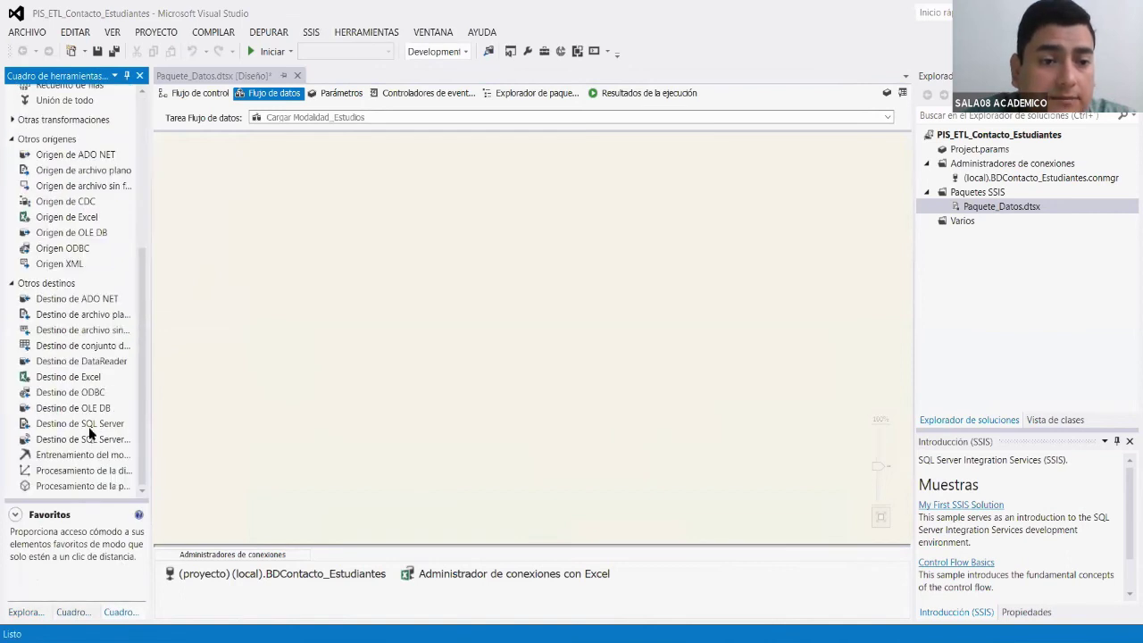
scroll(90, 433, "up", 2)
left_click_drag(67, 310, 217, 169)
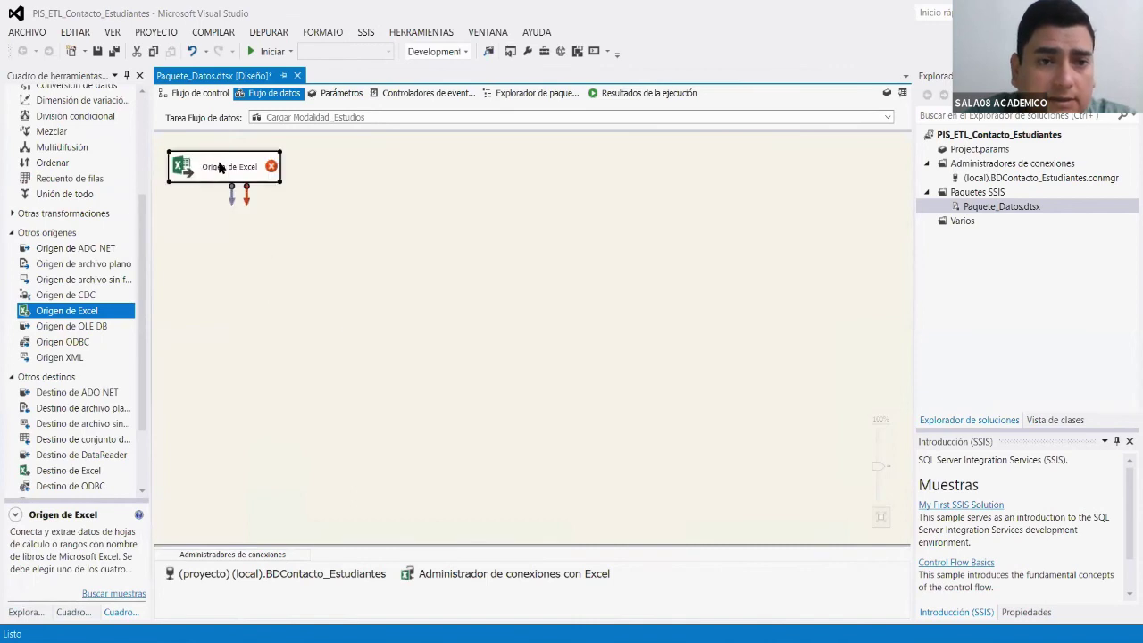
Set the Excel source's sheet to MODALIDAD_ESTUDIO$ and try to preview its data.
right_click(226, 166)
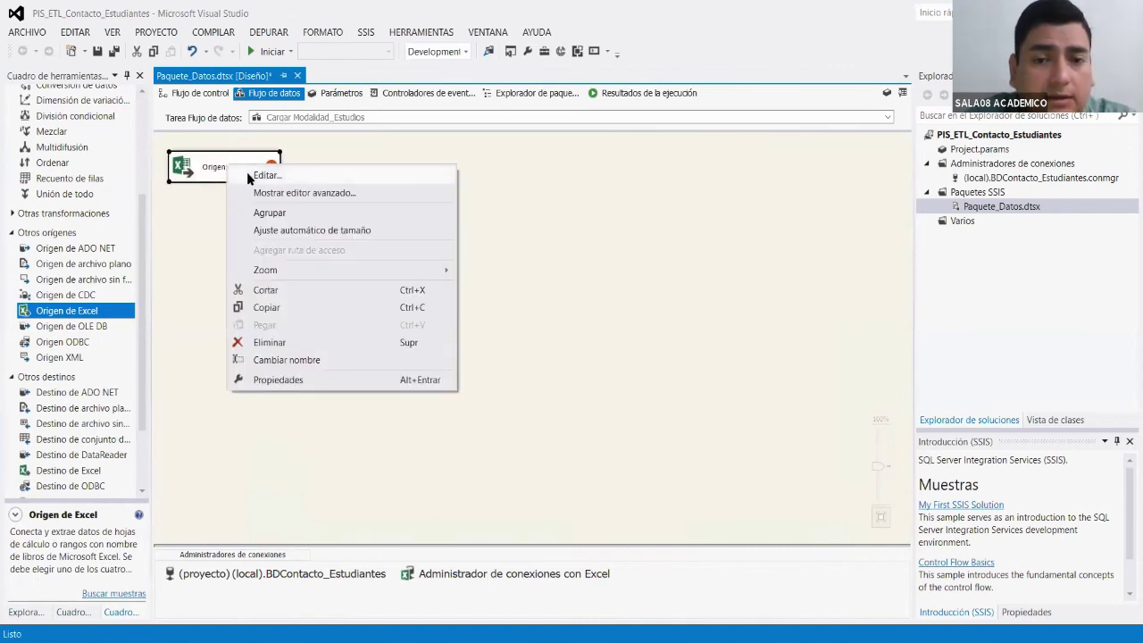
left_click(267, 175)
left_click(535, 319)
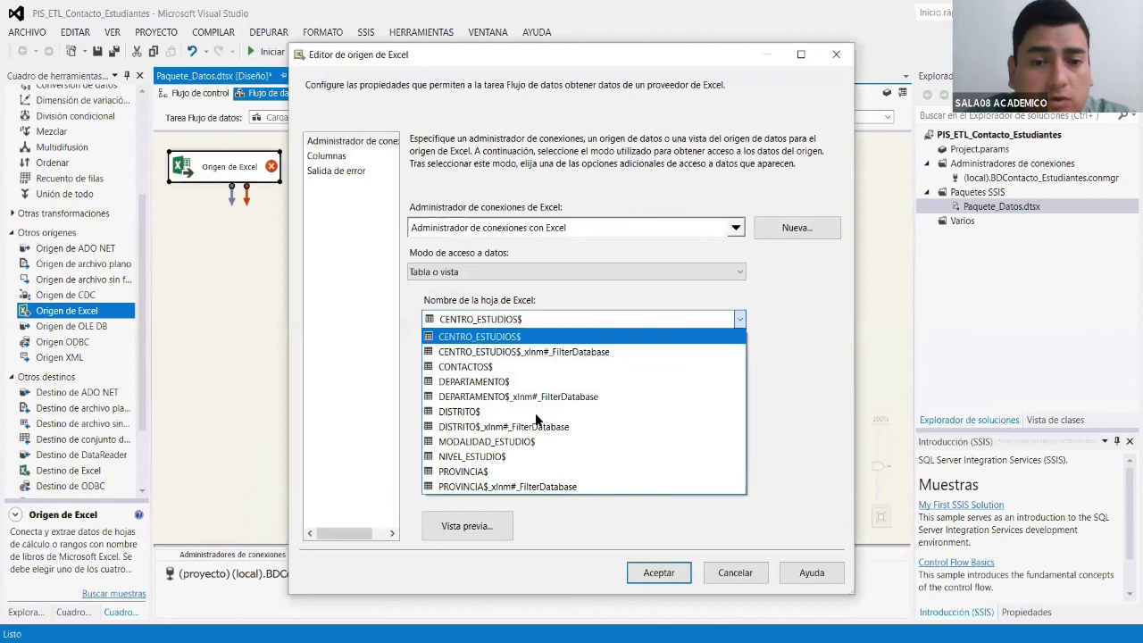
left_click(535, 441)
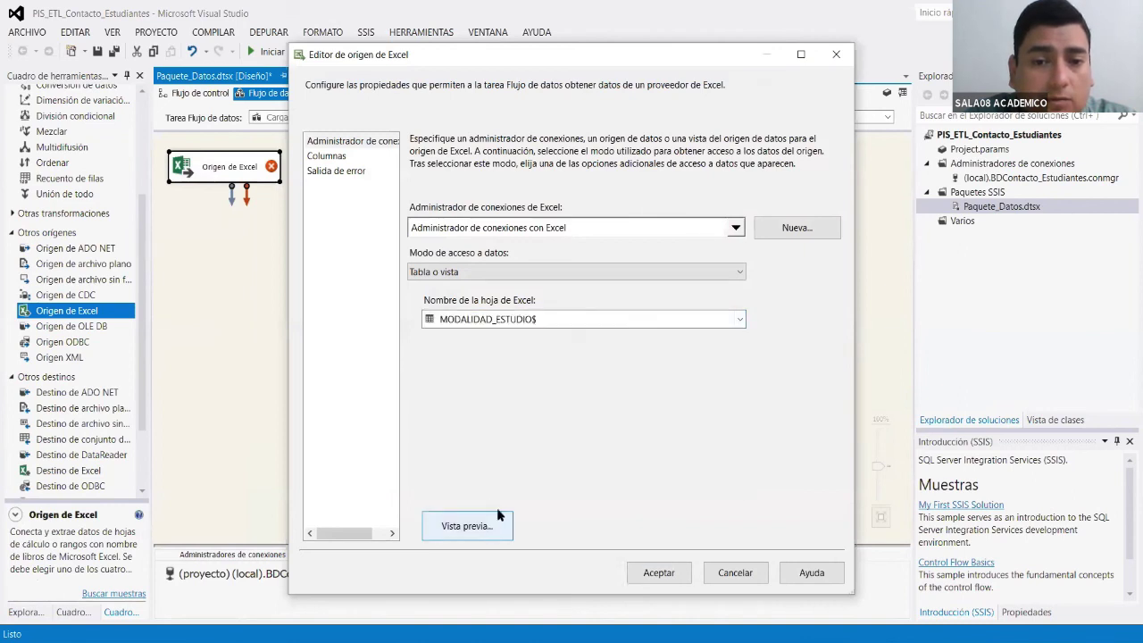
left_click(498, 515)
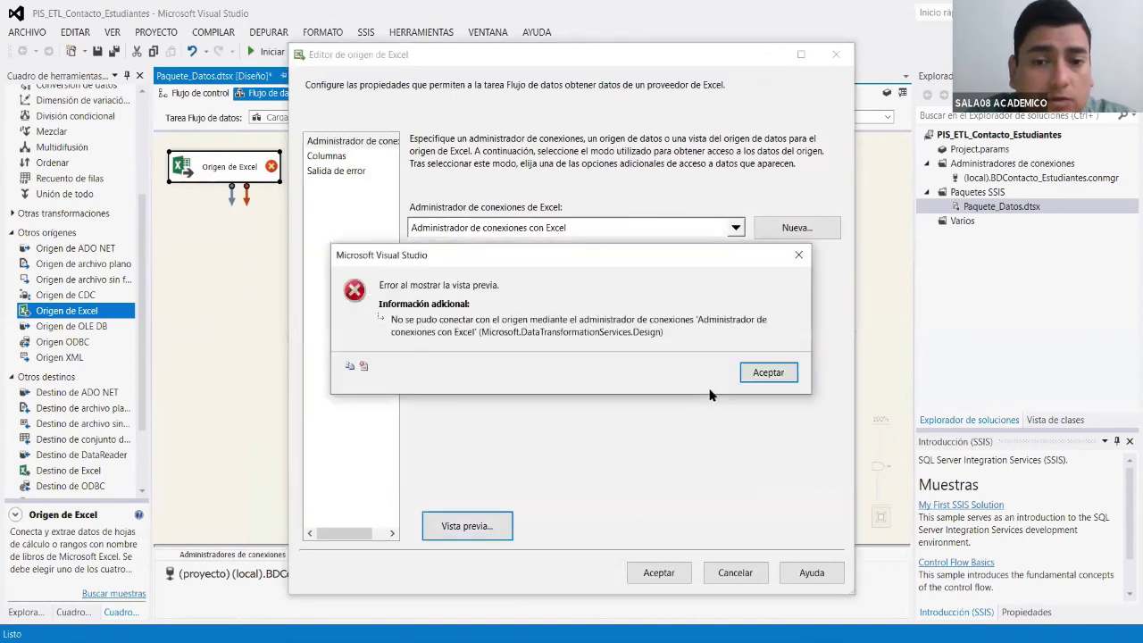
left_click(768, 373)
Retry the preview of the MODALIDAD_ESTUDIO$ sheet, accept the Excel source's settings, and save the package.
left_click(582, 323)
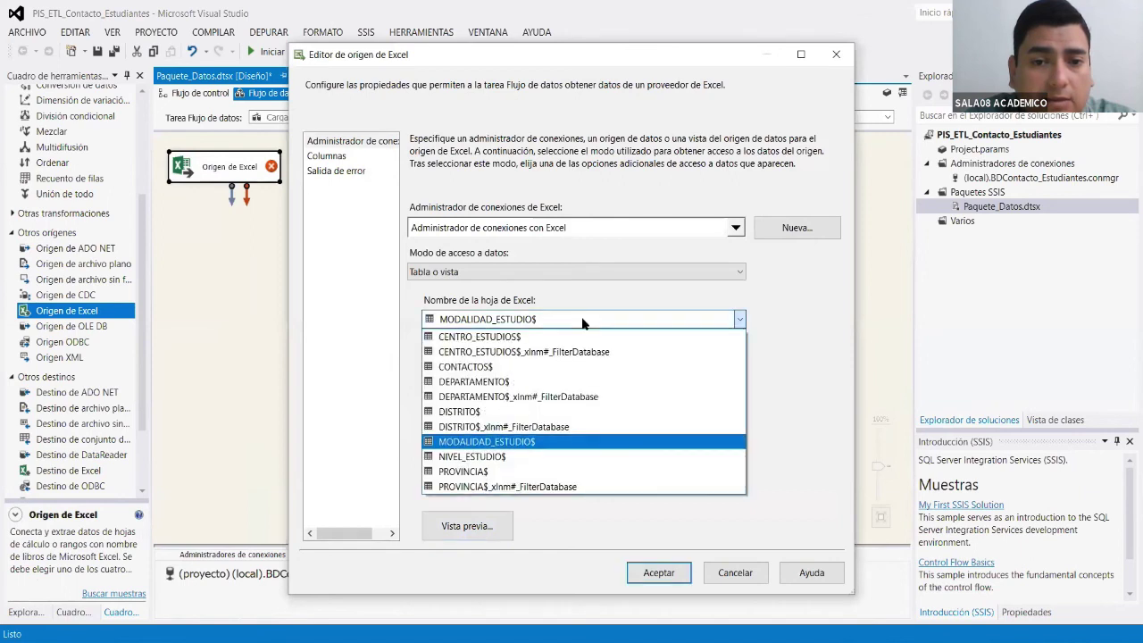
left_click(500, 441)
left_click(505, 524)
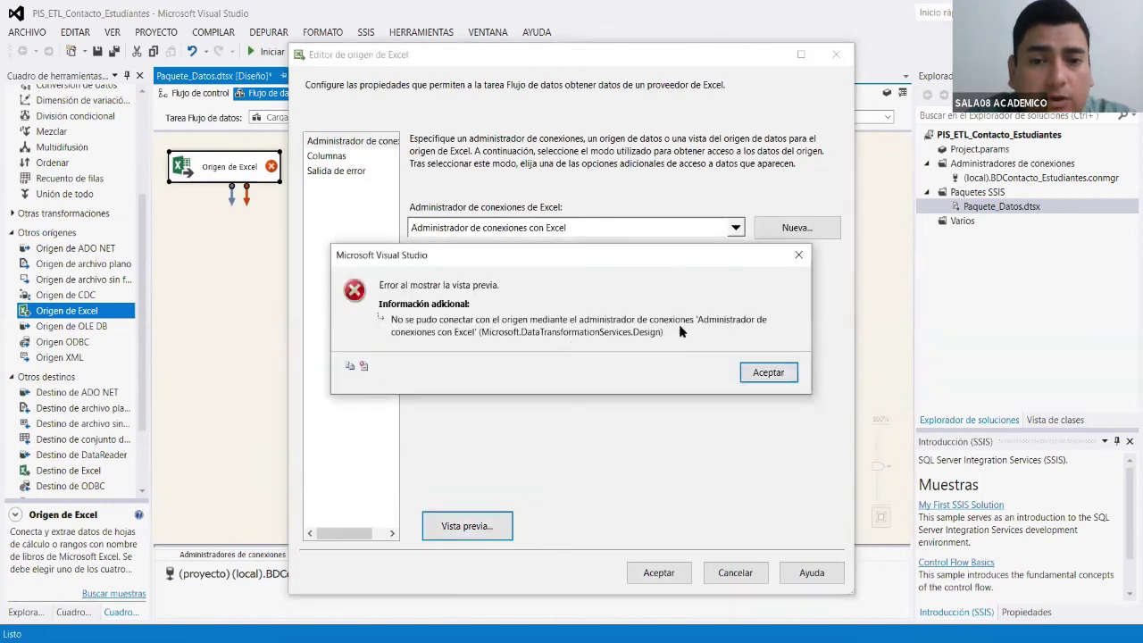
left_click(763, 373)
left_click(660, 574)
left_click(98, 51)
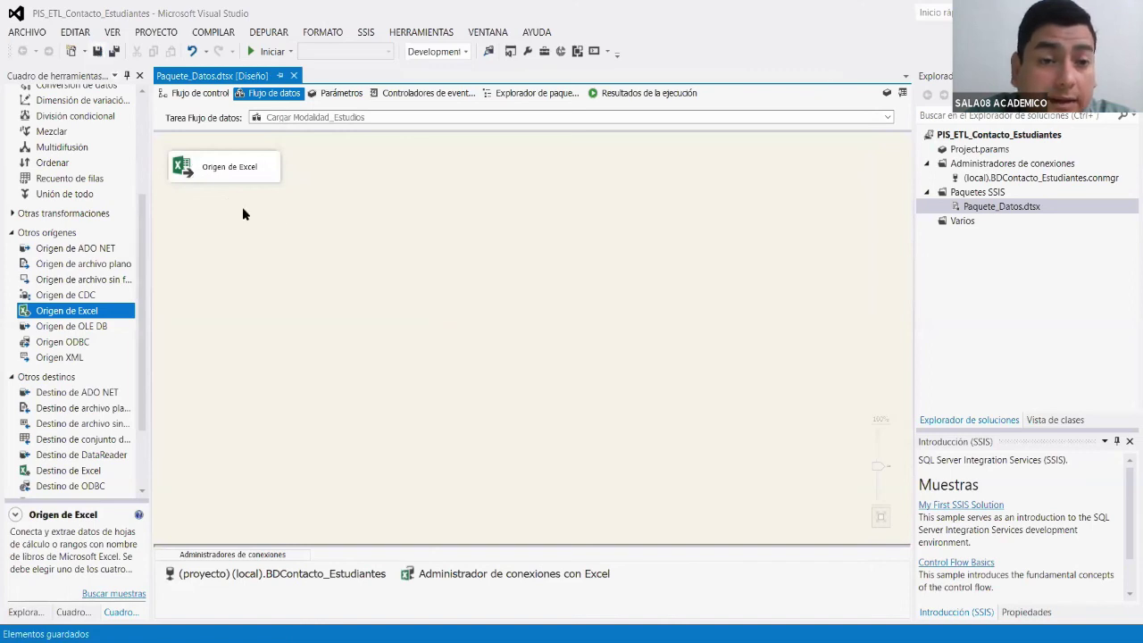
Reopen the Excel source for editing, switch its sheet to NIVEL_ESTUDIO$, and preview that sheet's data.
right_click(252, 166)
left_click(503, 364)
left_click(641, 321)
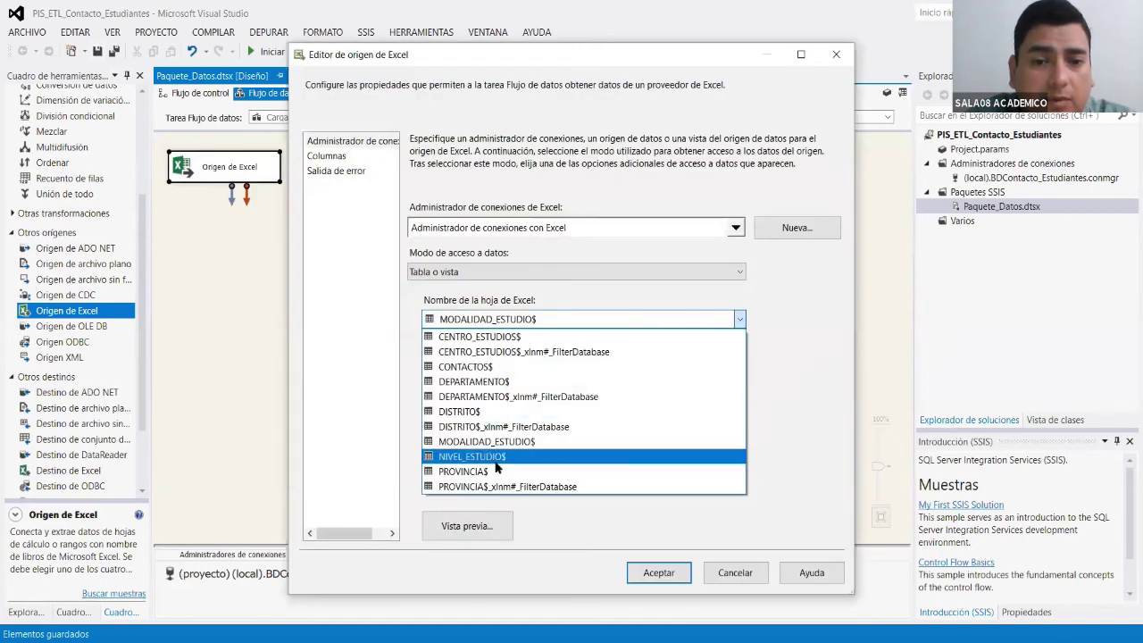
left_click(498, 456)
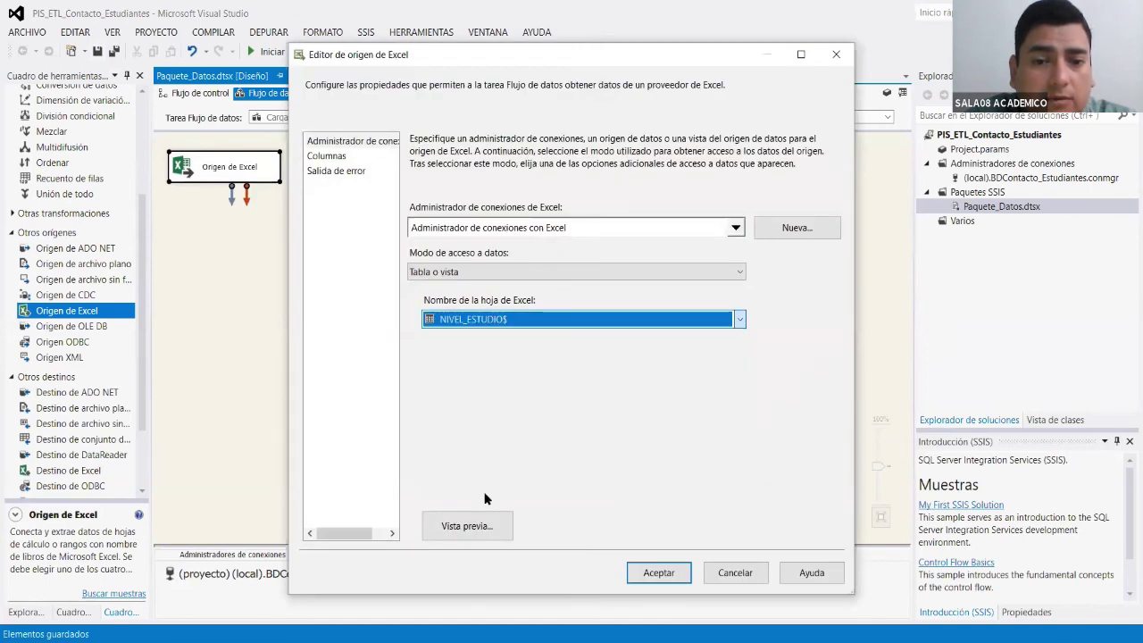
left_click(489, 526)
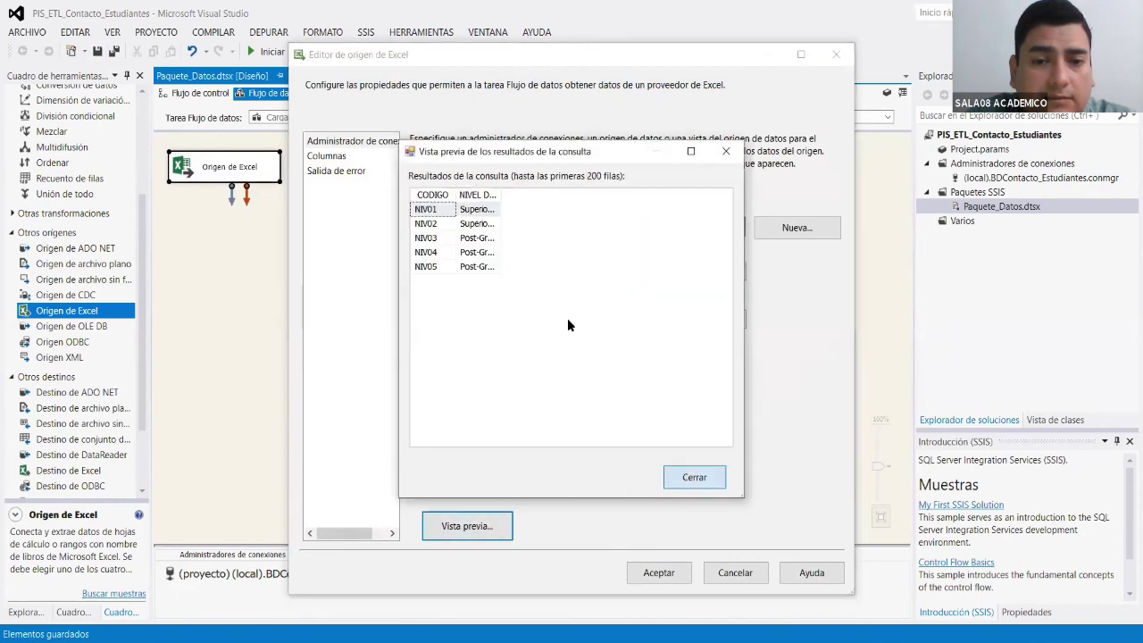
key("Escape")
Set the Excel source's sheet back to MODALIDAD_ESTUDIO$ and preview its rows with the full column names visible.
left_click(568, 320)
left_click(500, 439)
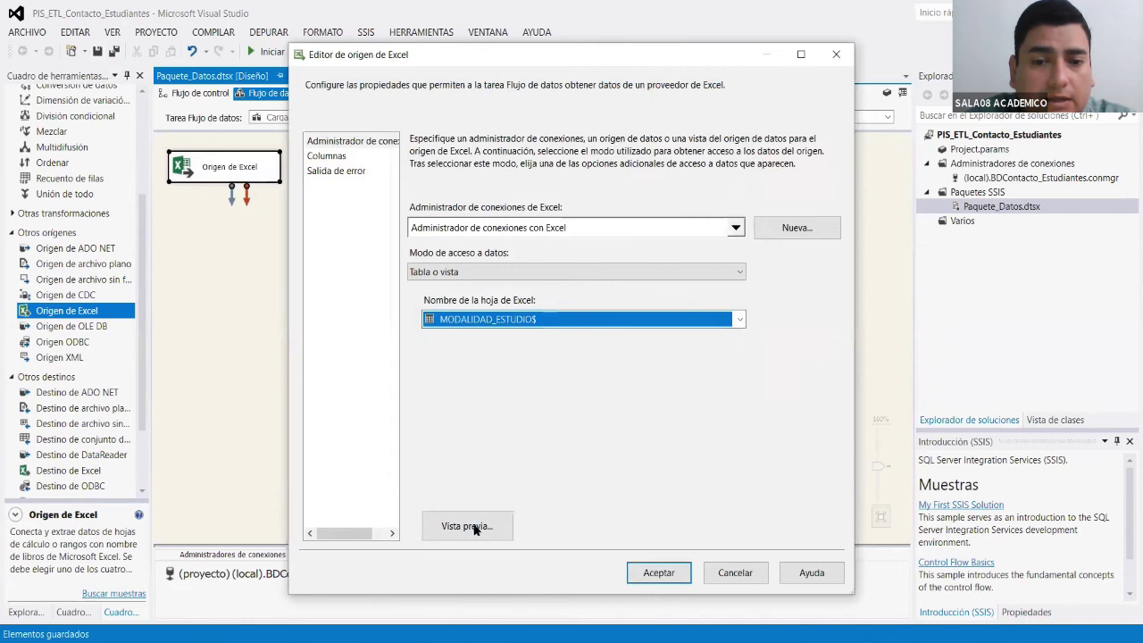
left_click(487, 527)
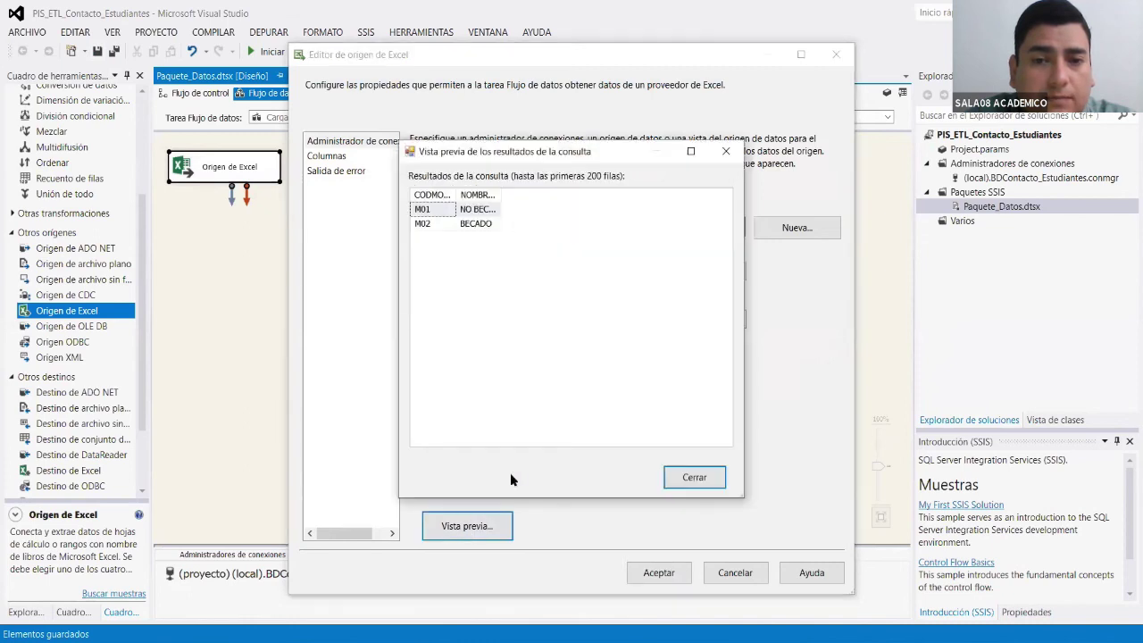
left_click_drag(539, 193, 555, 201)
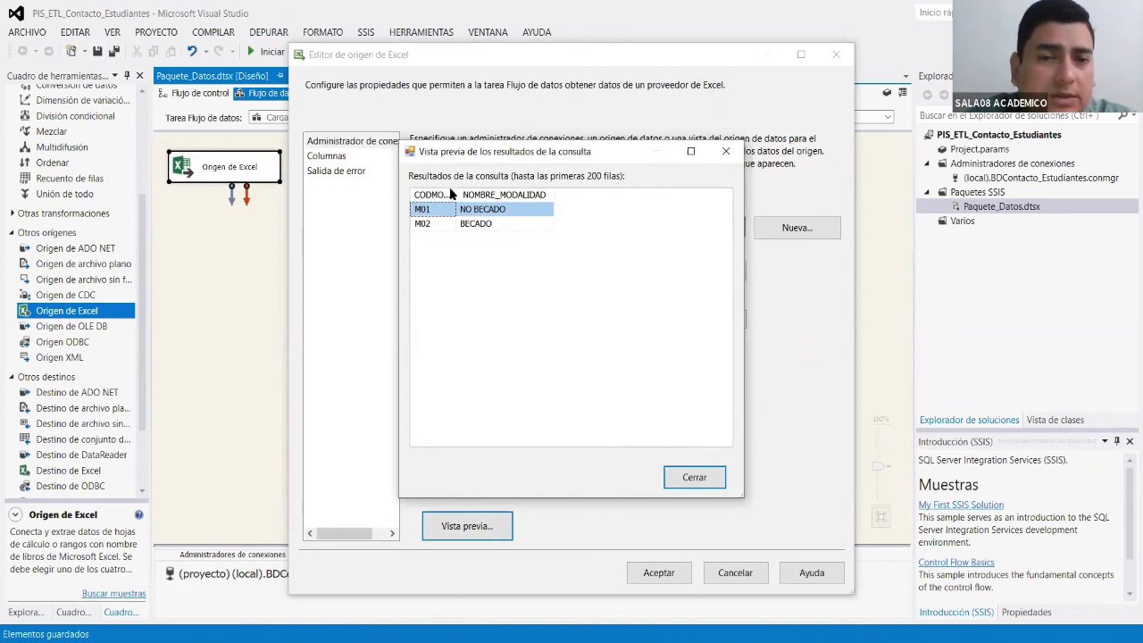
left_click_drag(454, 192, 482, 196)
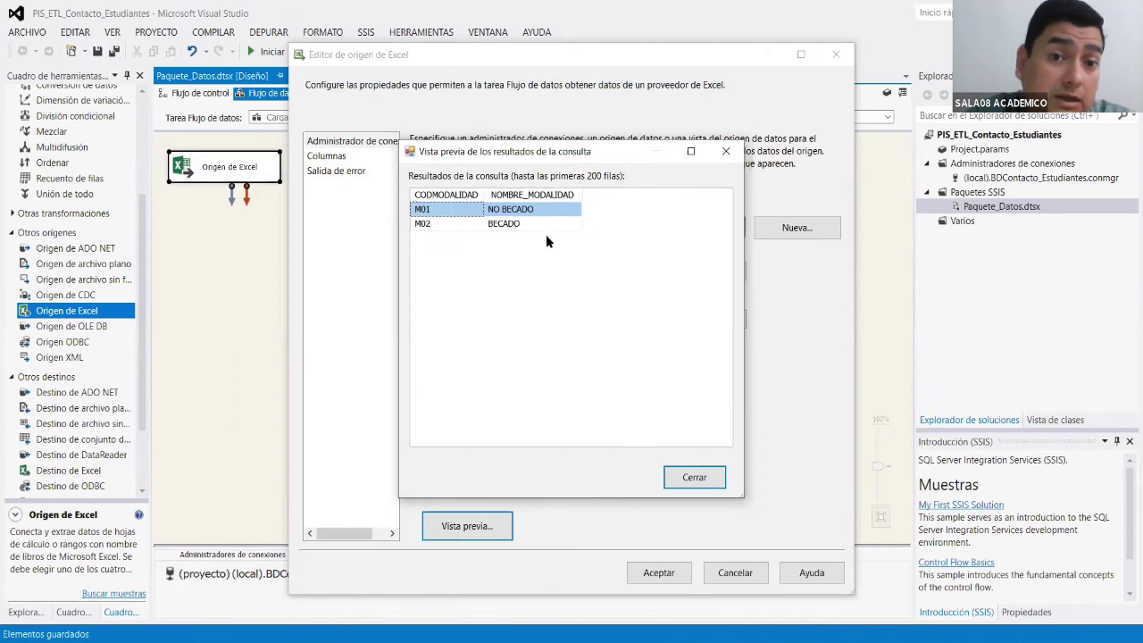
left_click(693, 482)
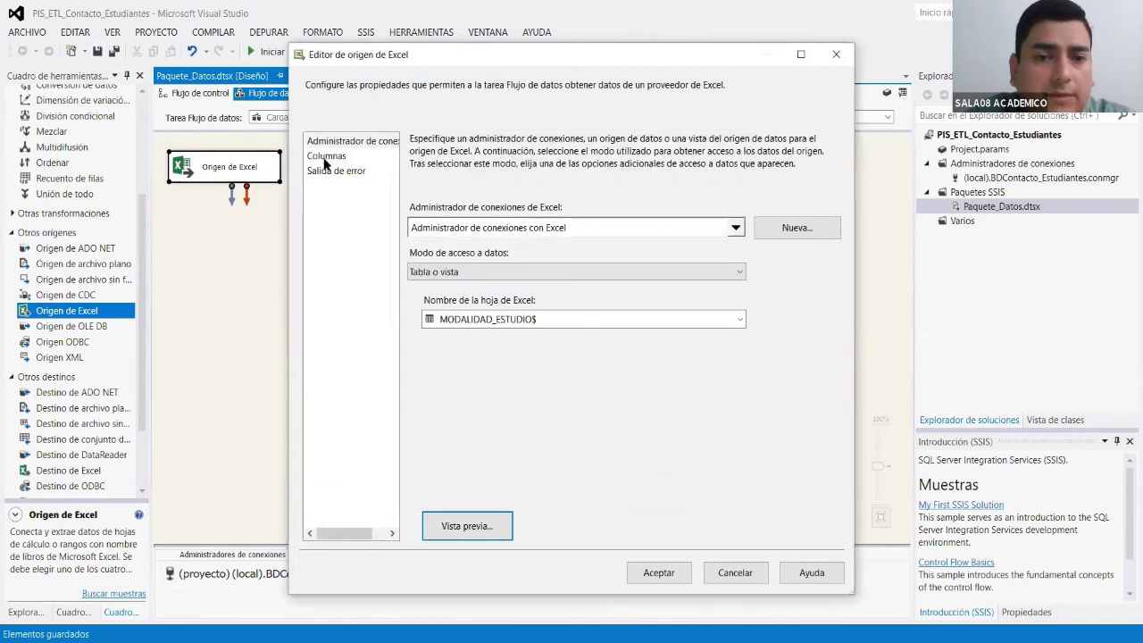
Check the Excel source's columns, set Error and Truncamiento to Omitir error for both columns, and accept the settings.
left_click(326, 157)
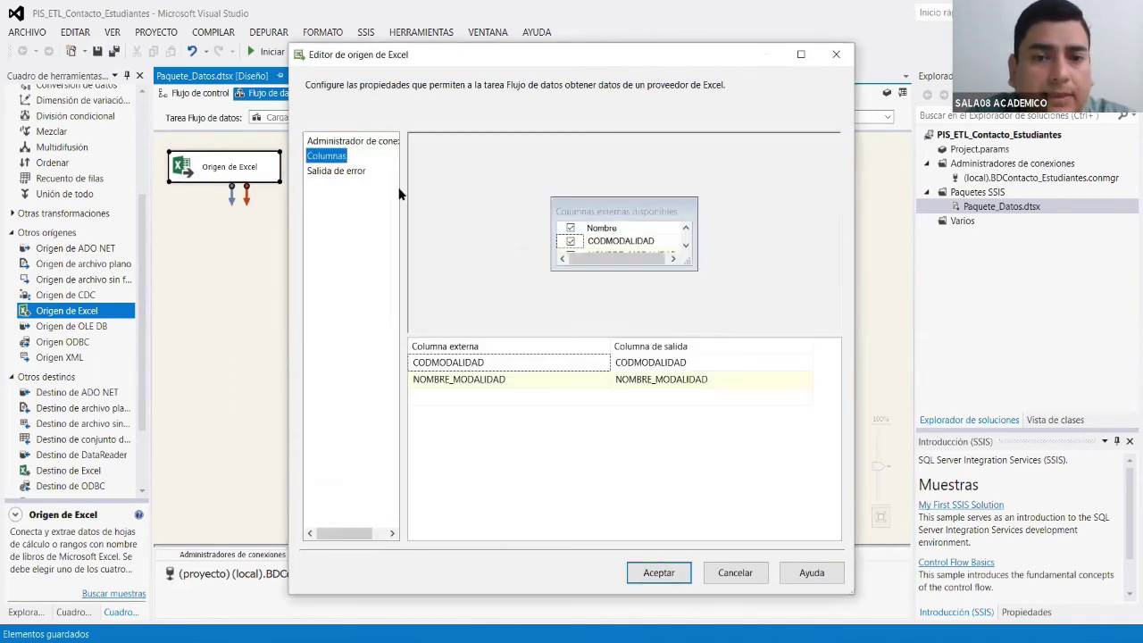
left_click(339, 170)
left_click(670, 176)
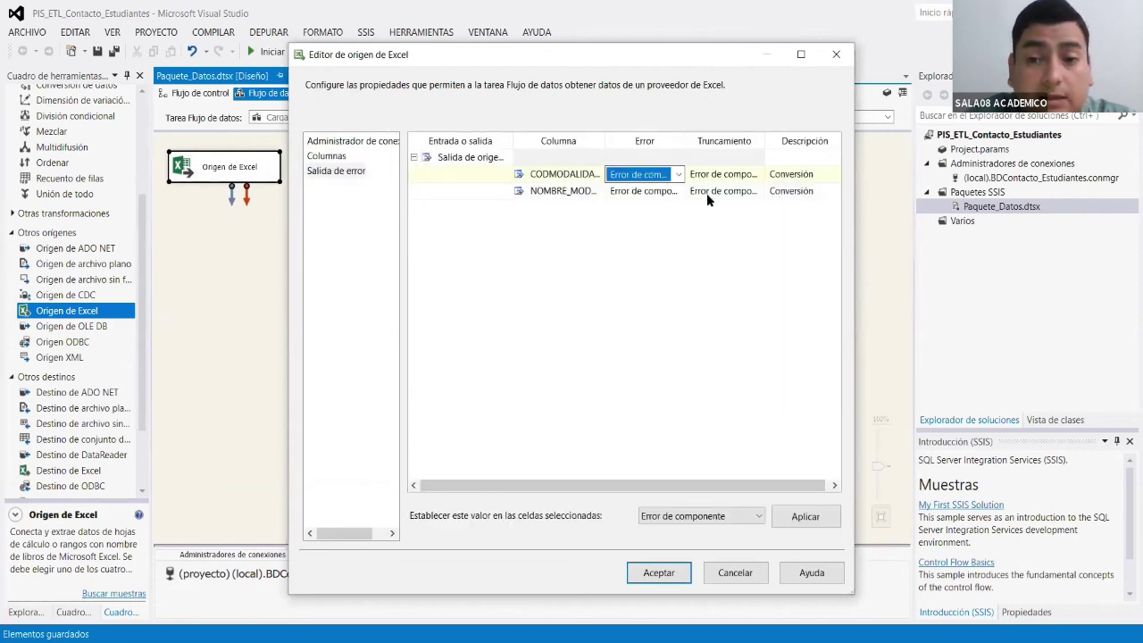
left_click(706, 193, "shift")
left_click(753, 518)
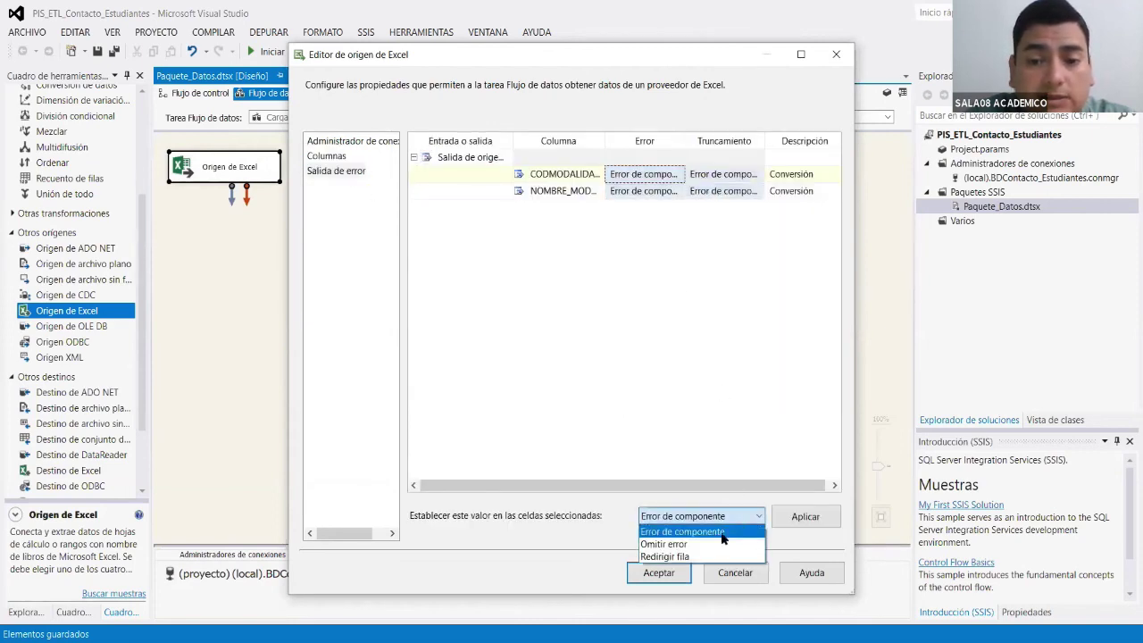
left_click(678, 544)
left_click(805, 516)
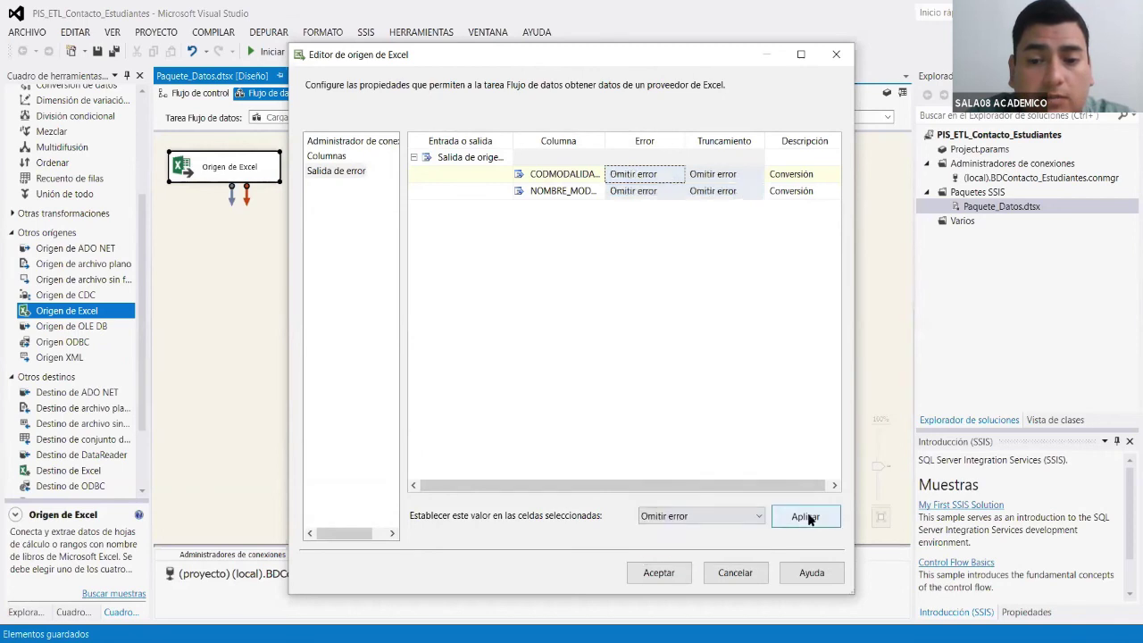
left_click(660, 574)
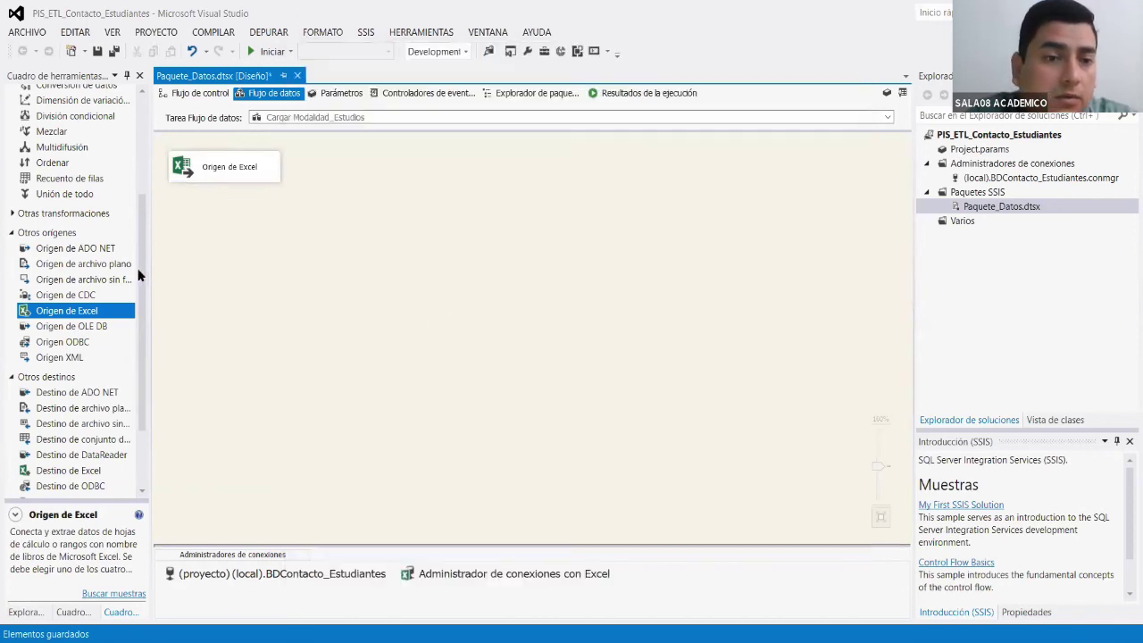
Add a Conversión de datos transformation below the Excel source and connect the source's data output to it.
left_click_drag(141, 273, 141, 146)
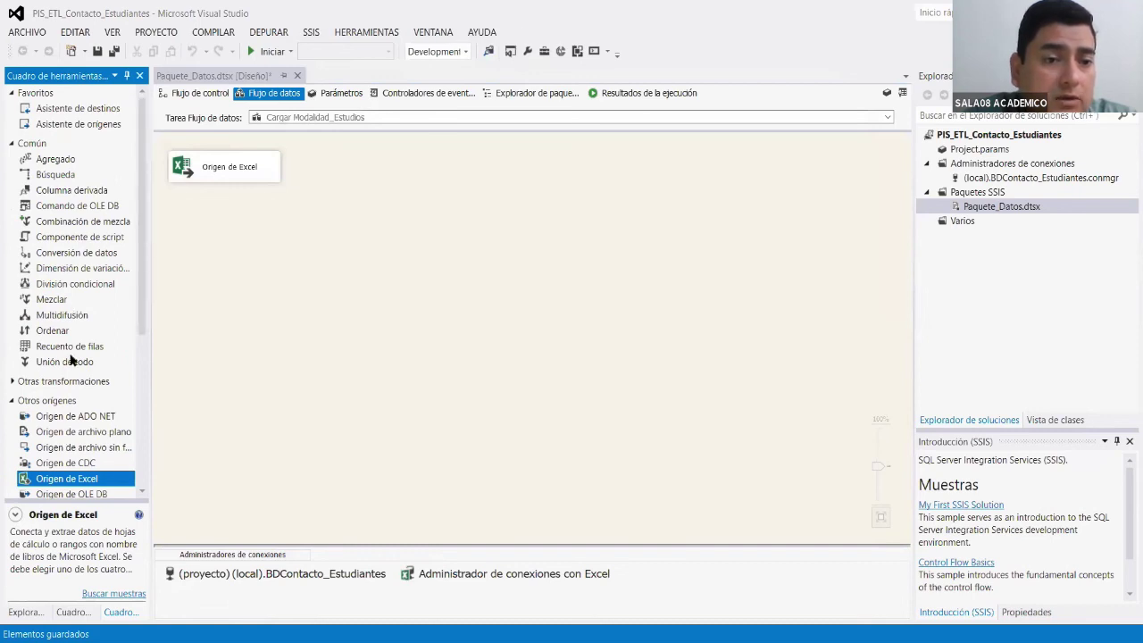
scroll(79, 342, "down", 5)
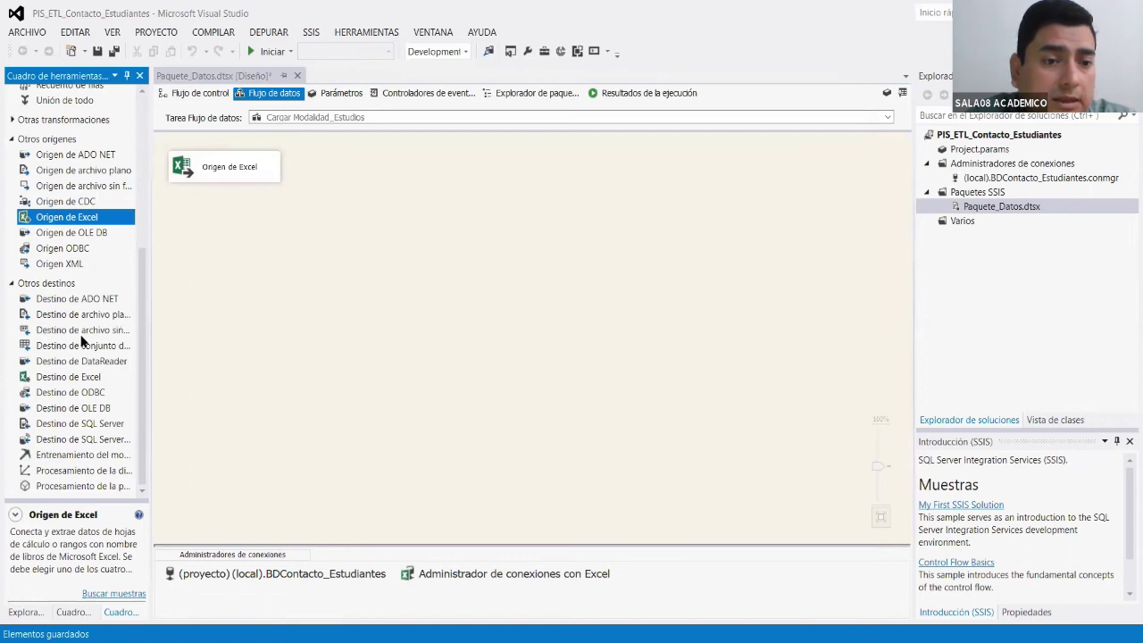
scroll(95, 374, "up", 5)
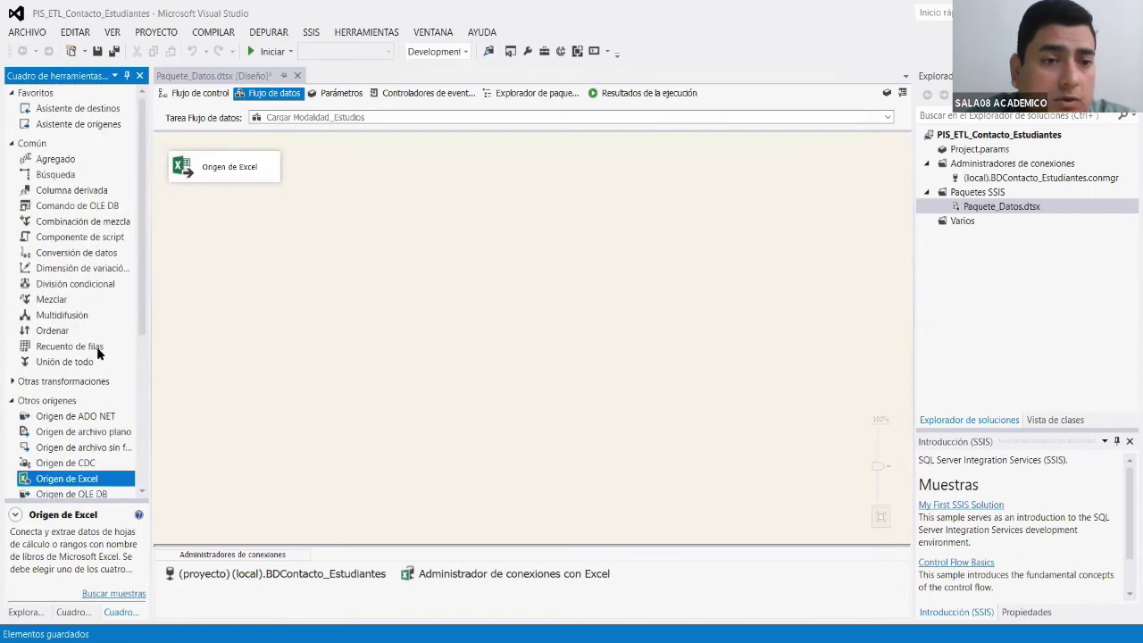
left_click(90, 253)
left_click_drag(90, 253, 357, 268)
left_click_drag(384, 273, 335, 234)
left_click(252, 172)
left_click_drag(230, 200, 365, 243)
left_click(383, 239)
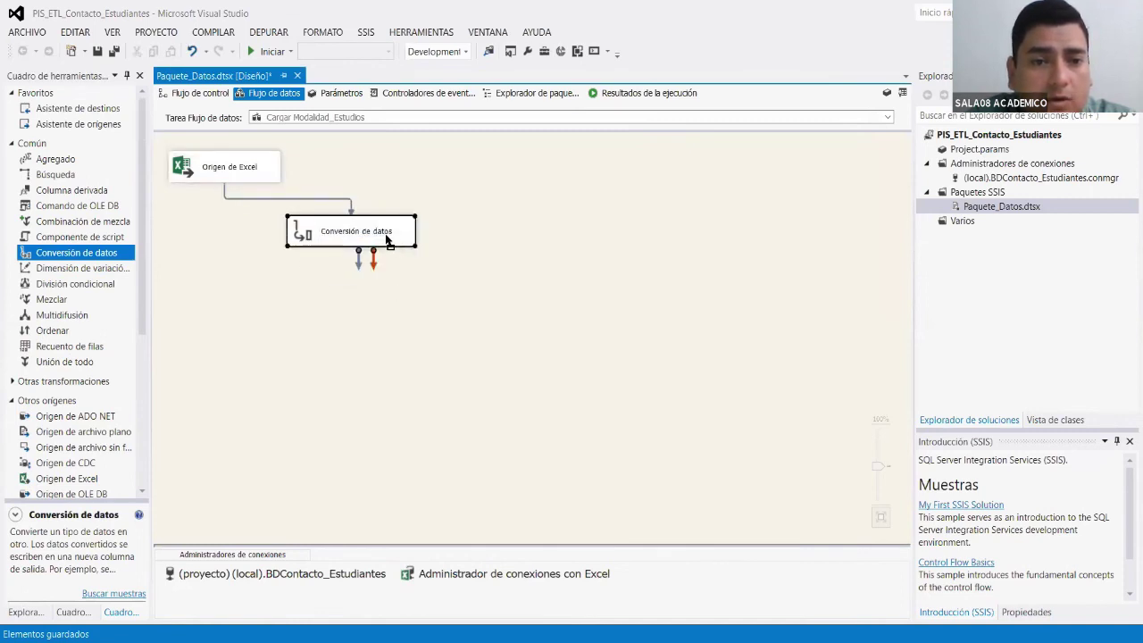
Open the Conversión de datos transformation for editing and include all available input columns.
right_click(388, 238)
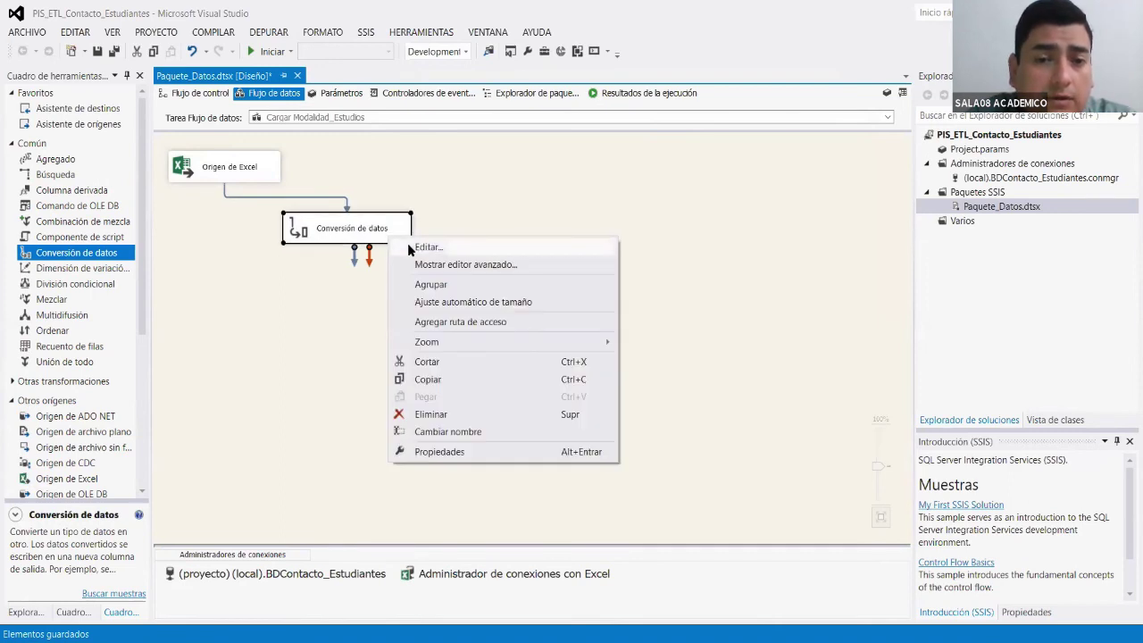
left_click(411, 251)
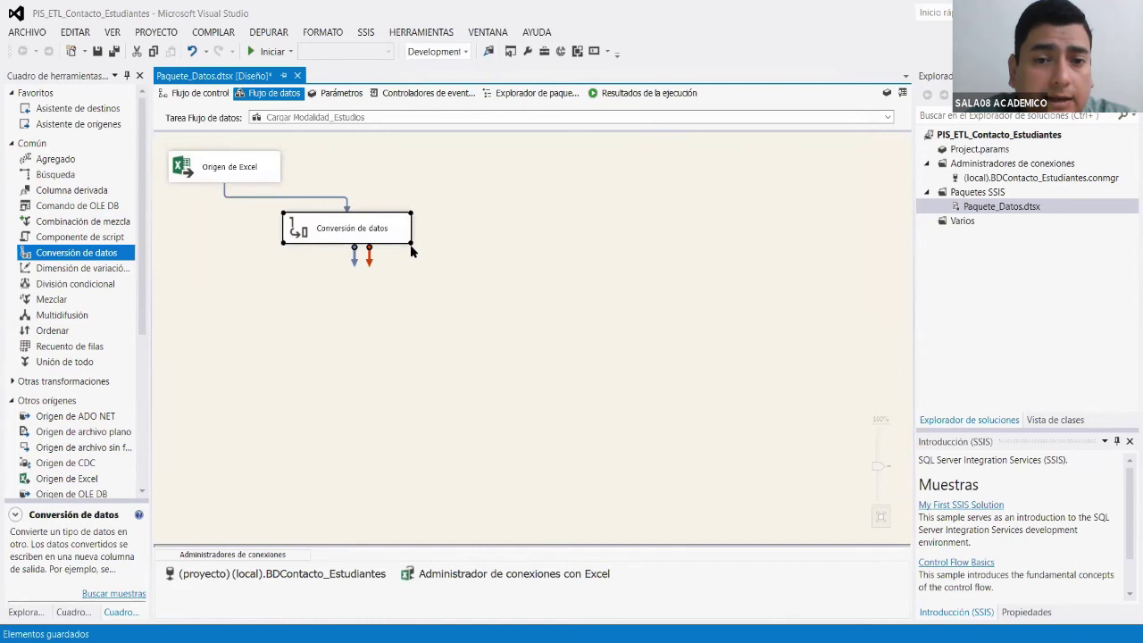
left_click(481, 163)
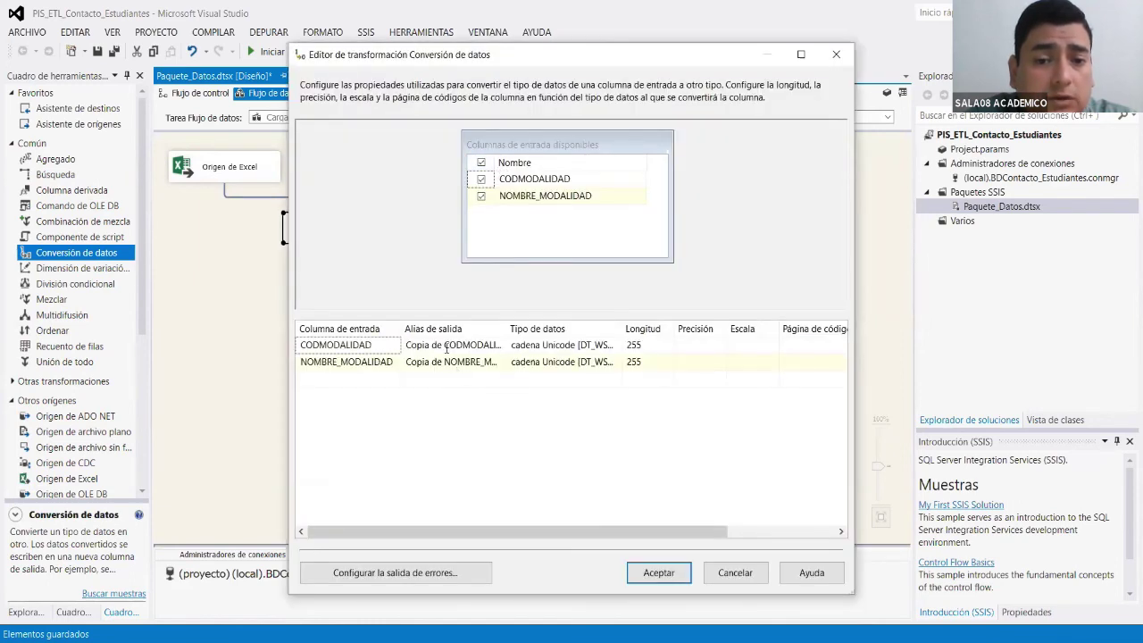
Rename the output aliases of the two converted columns to C_CODMODALIDAD and C_NOMBRE_MODALIDAD.
left_click(446, 348)
left_click_drag(444, 345, 406, 347)
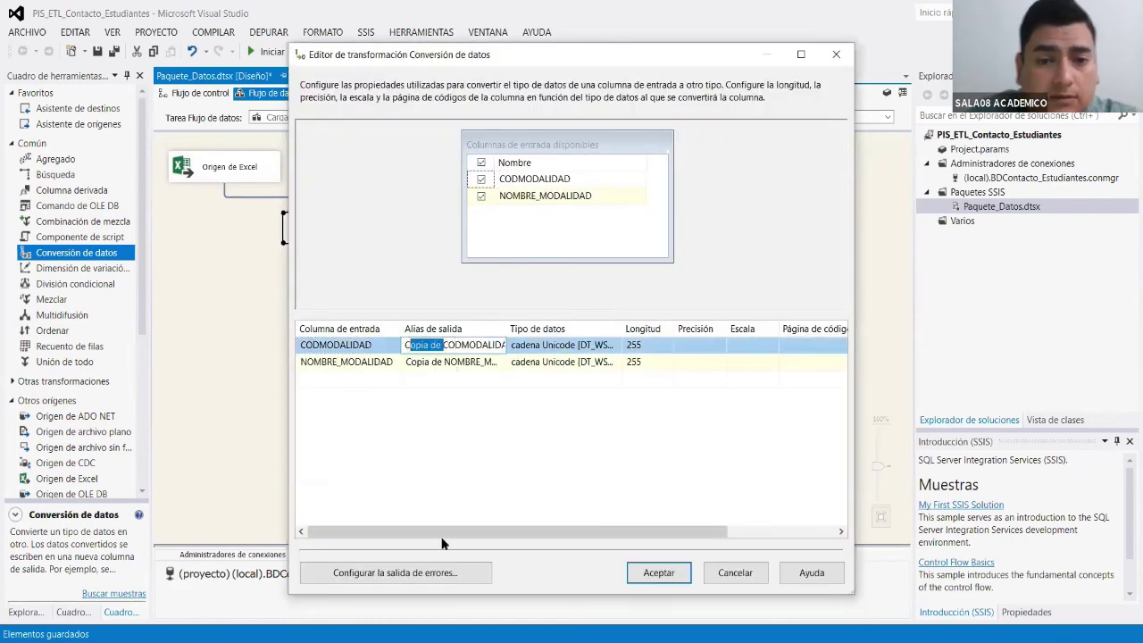
type("C_")
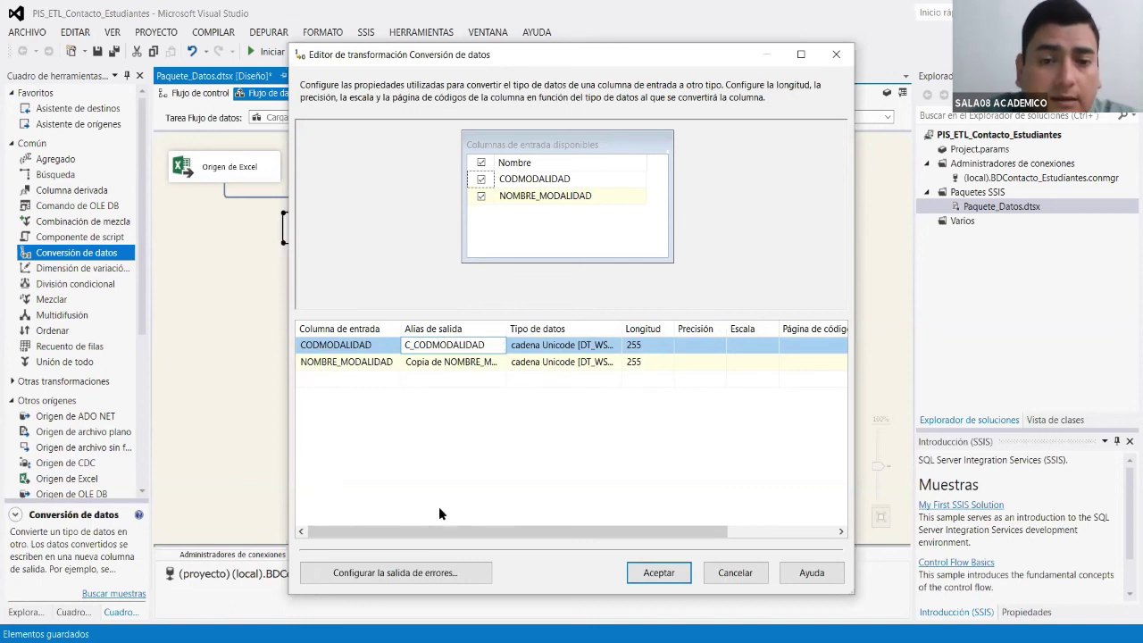
left_click(446, 377)
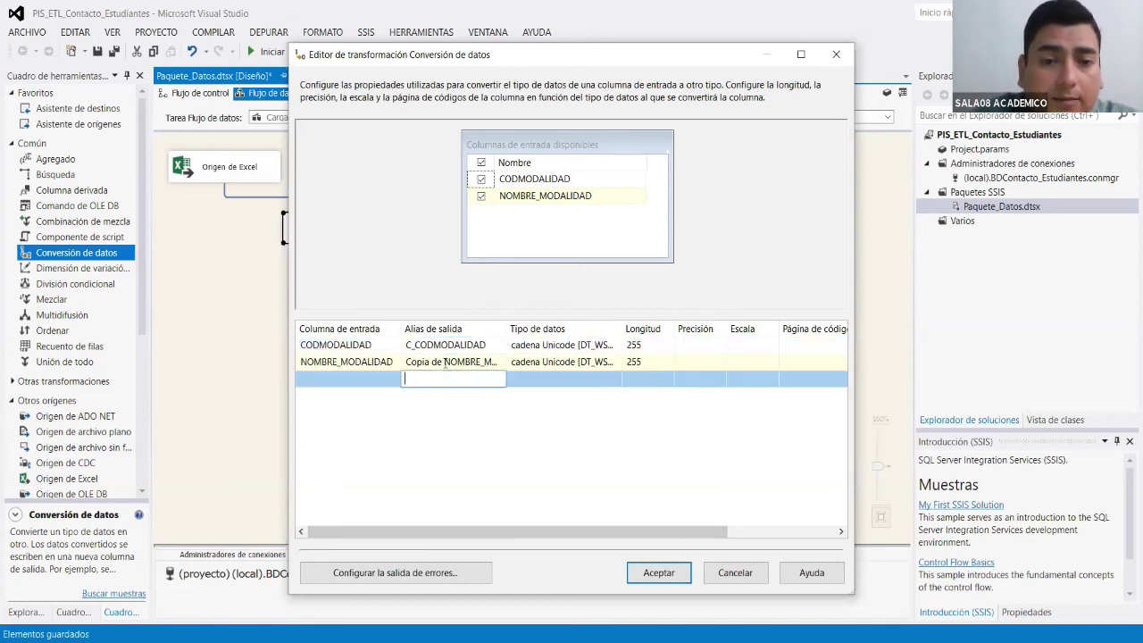
left_click(444, 362)
left_click_drag(444, 362, 411, 366)
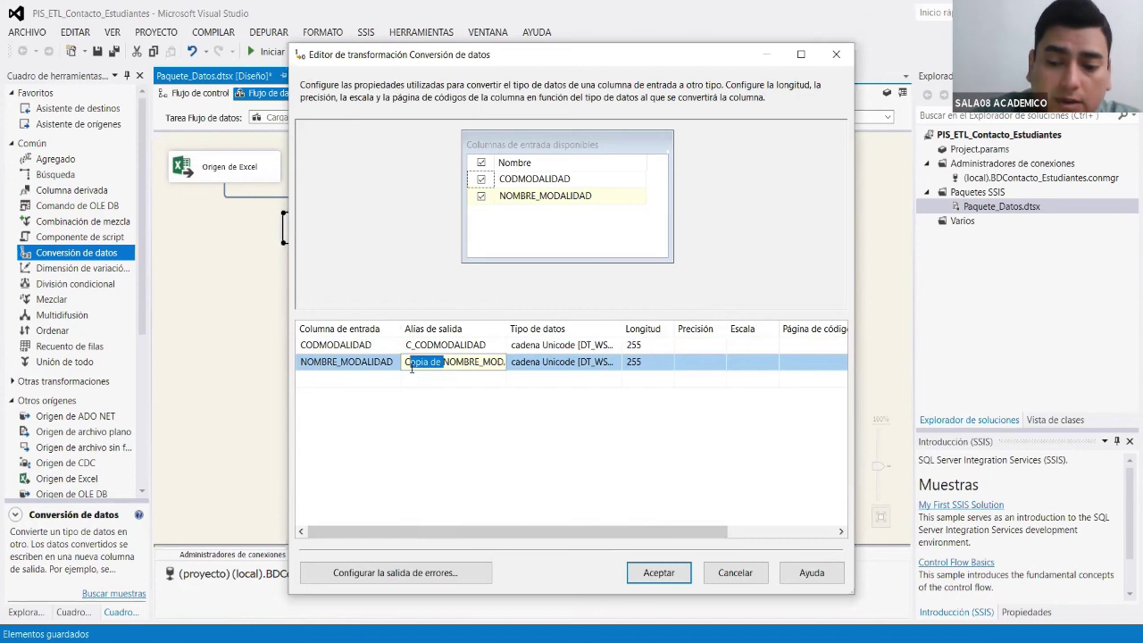
type("C_")
left_click(443, 404)
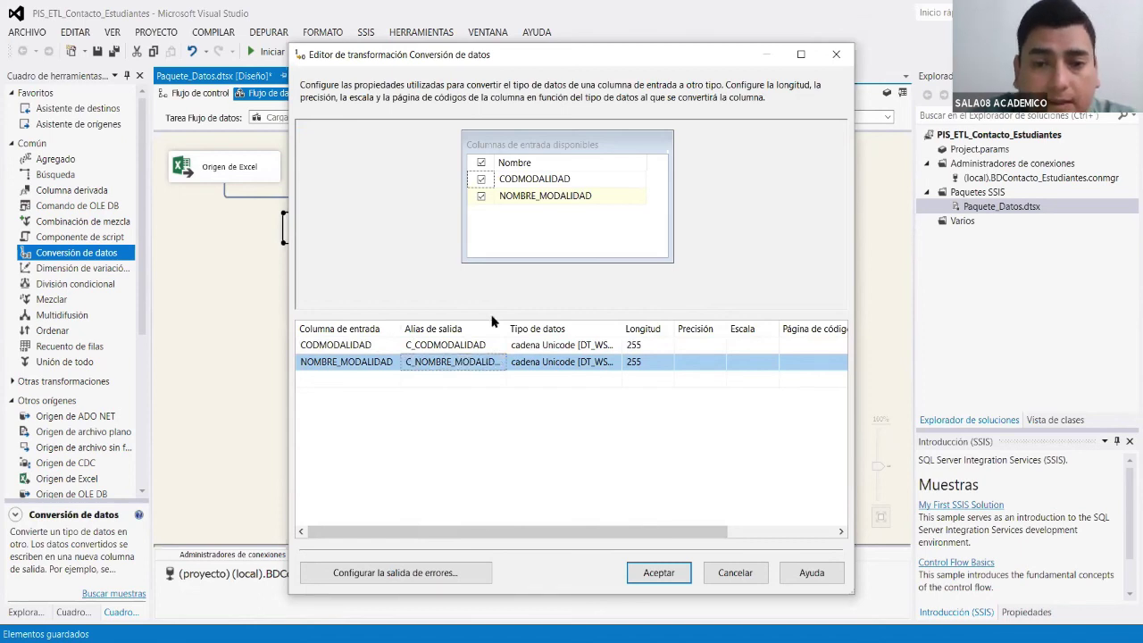
Set the data type of C_CODMODALIDAD and C_NOMBRE_MODALIDAD to cadena [DT_STR] in the data conversion.
left_click_drag(507, 336, 542, 336)
left_click(662, 346)
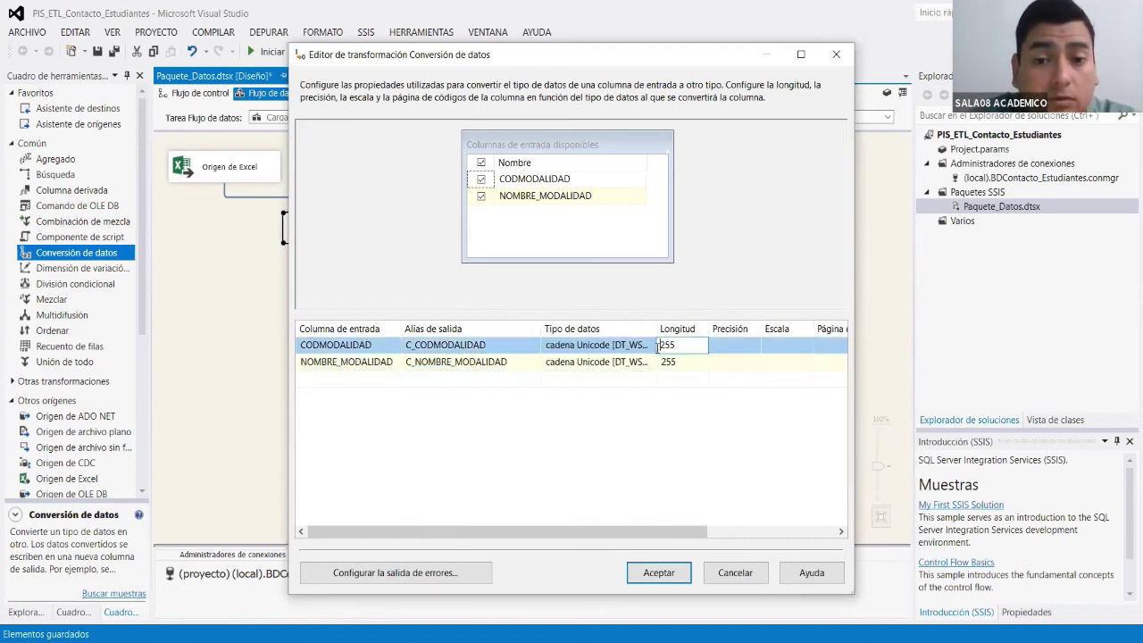
left_click(645, 352)
left_click(648, 349)
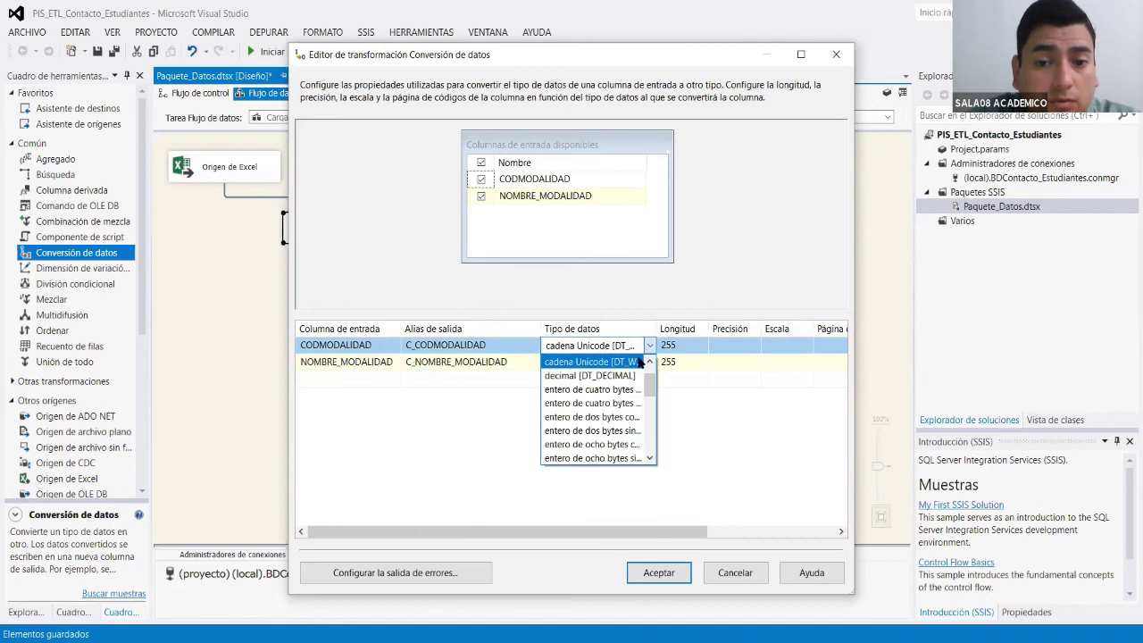
left_click(625, 376)
left_click(625, 362)
left_click(625, 363)
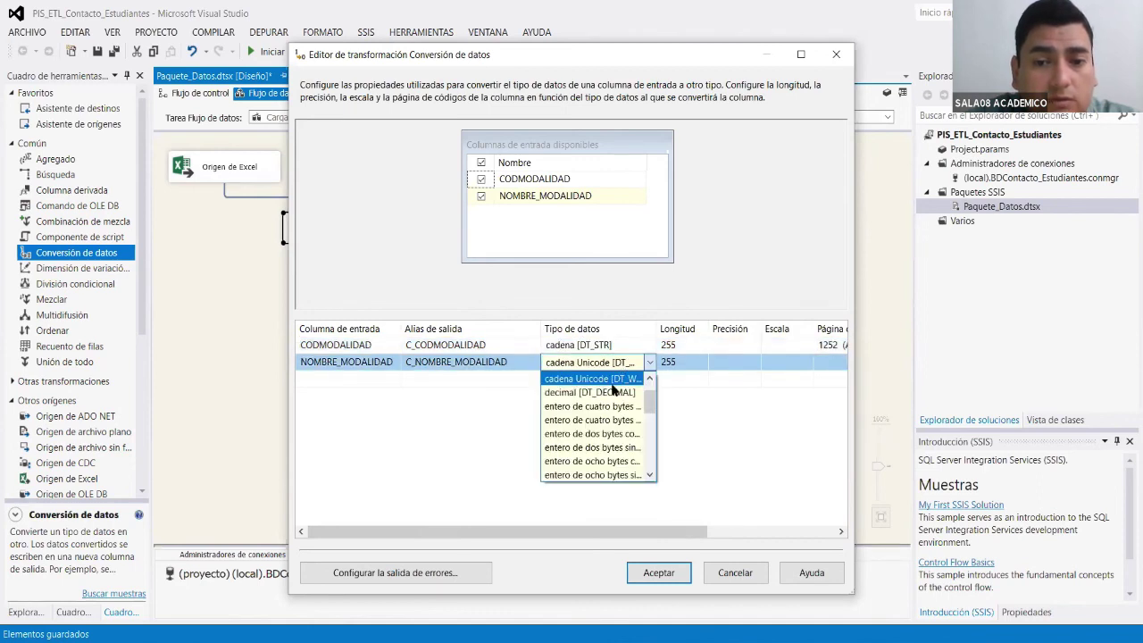
scroll(615, 390, "up", 1)
left_click(615, 391)
Switch to SQL Server Management Studio and check the column types and lengths of the dbo.MODALIDAD_ESTUDIO table.
left_click(684, 347)
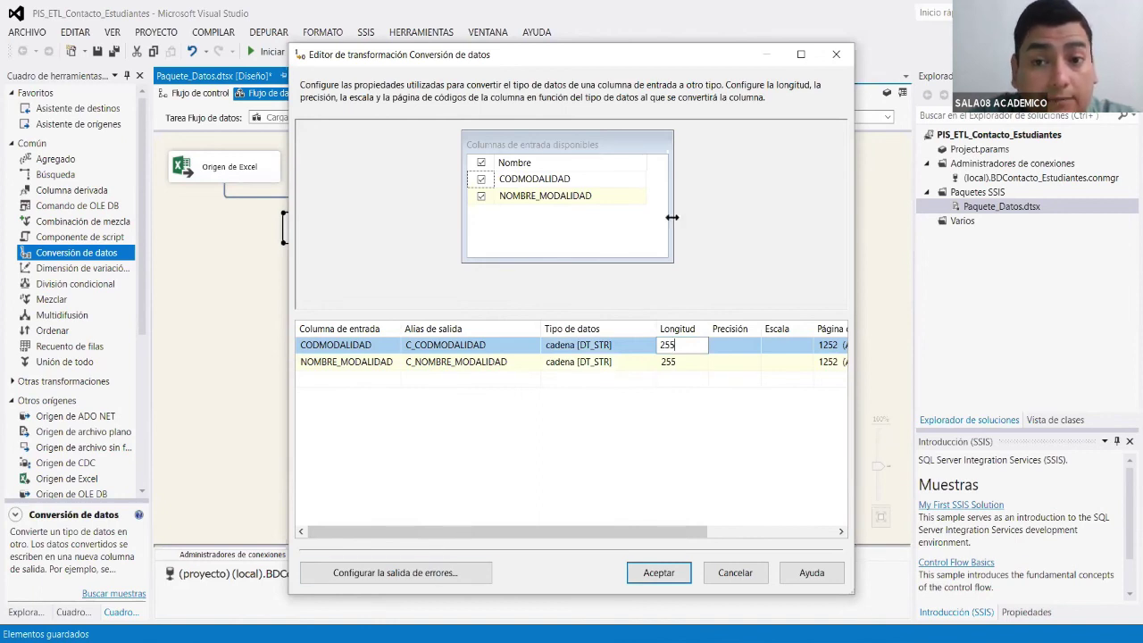
left_click(806, 572)
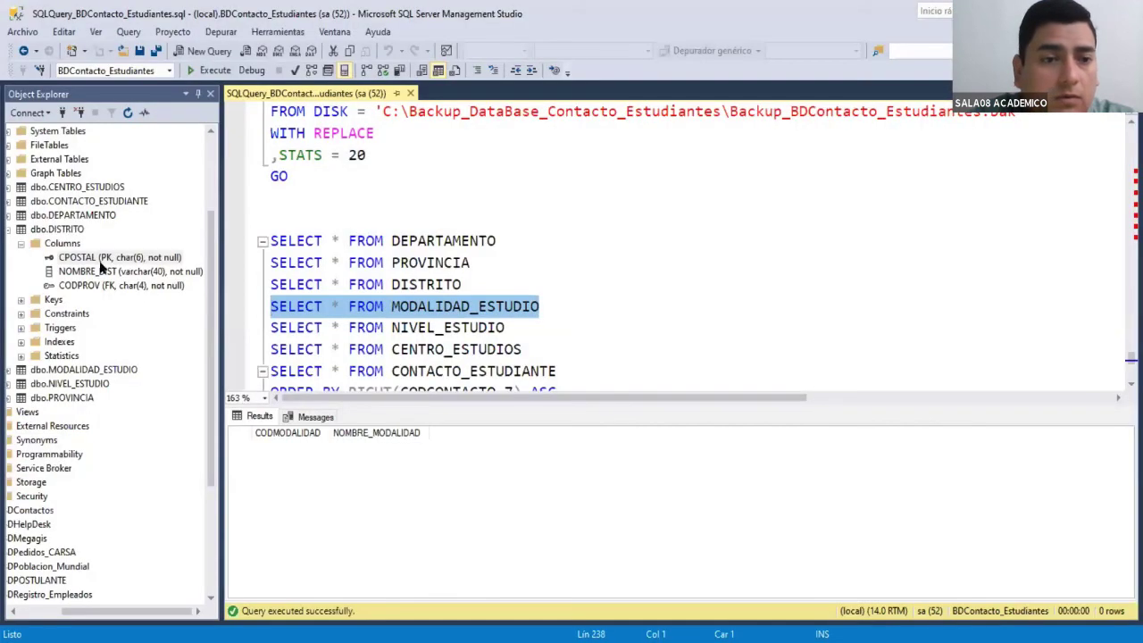
left_click(20, 230)
left_click(128, 246)
left_click(62, 243)
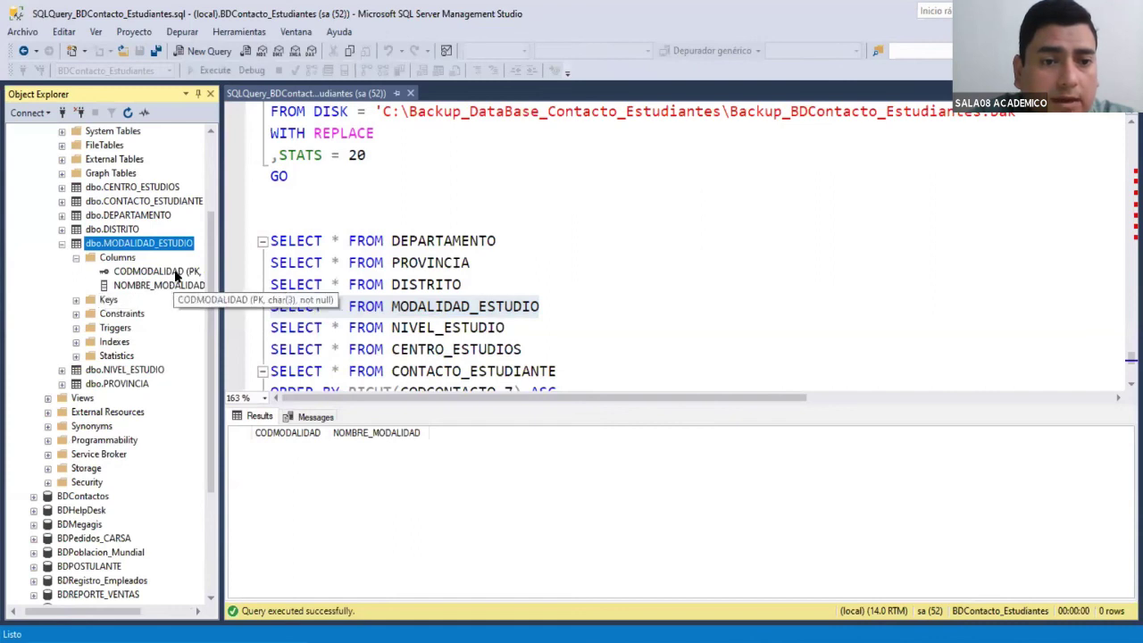
left_click(153, 614)
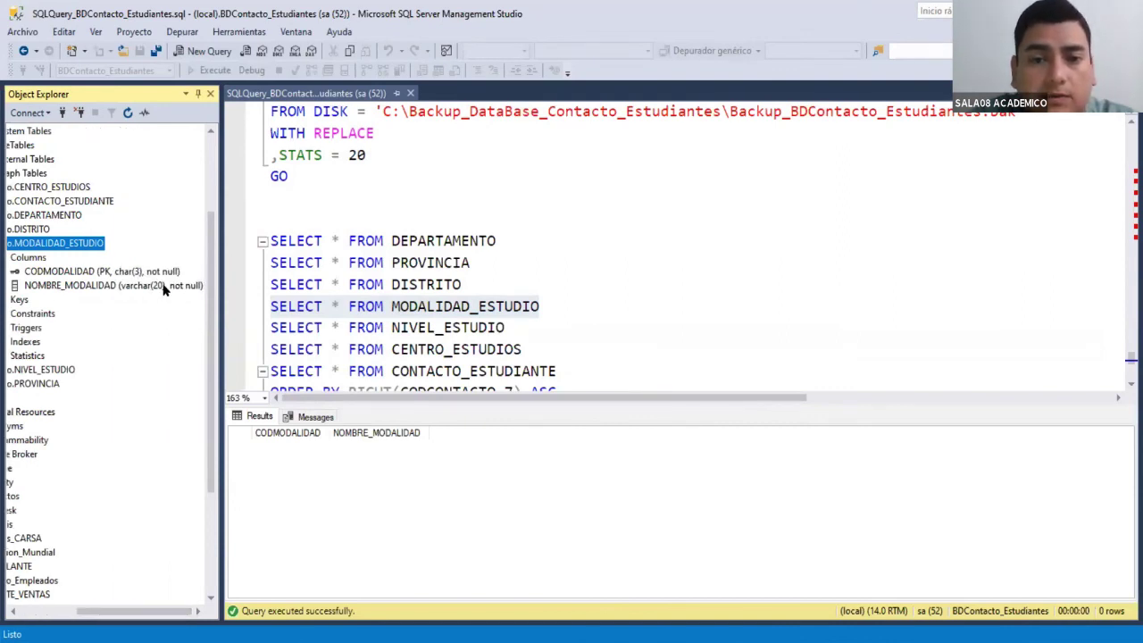
Back in Visual Studio, set the conversion length to 3 for CODMODALIDAD and 20 for NOMBRE_MODALIDAD.
key("alt+Tab")
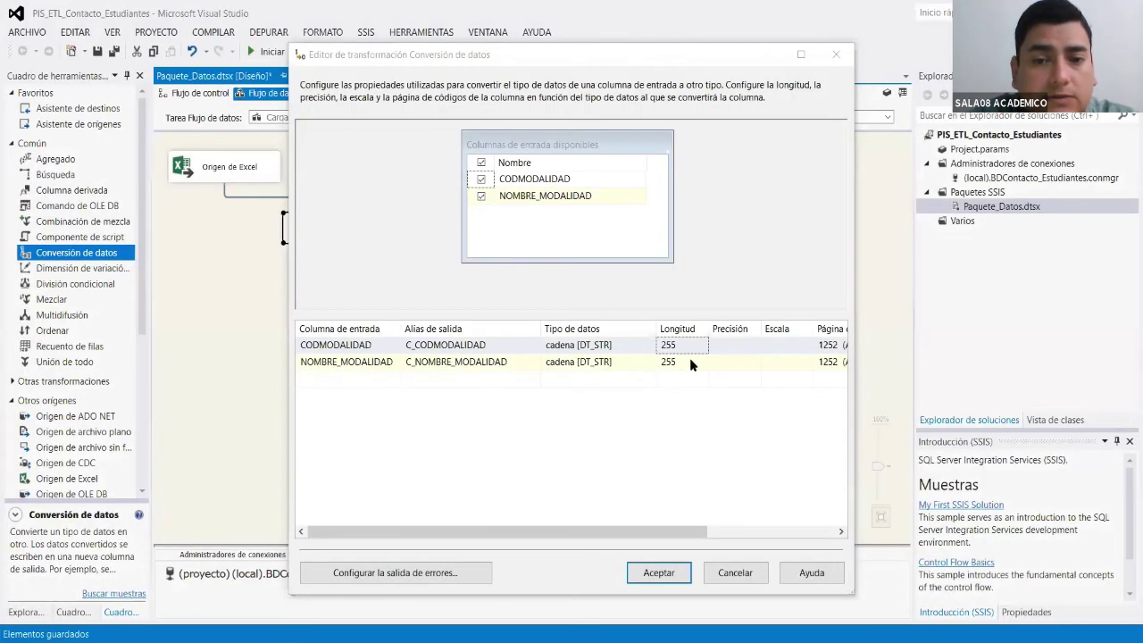
left_click(689, 349)
type("3")
left_click(686, 362)
type("20")
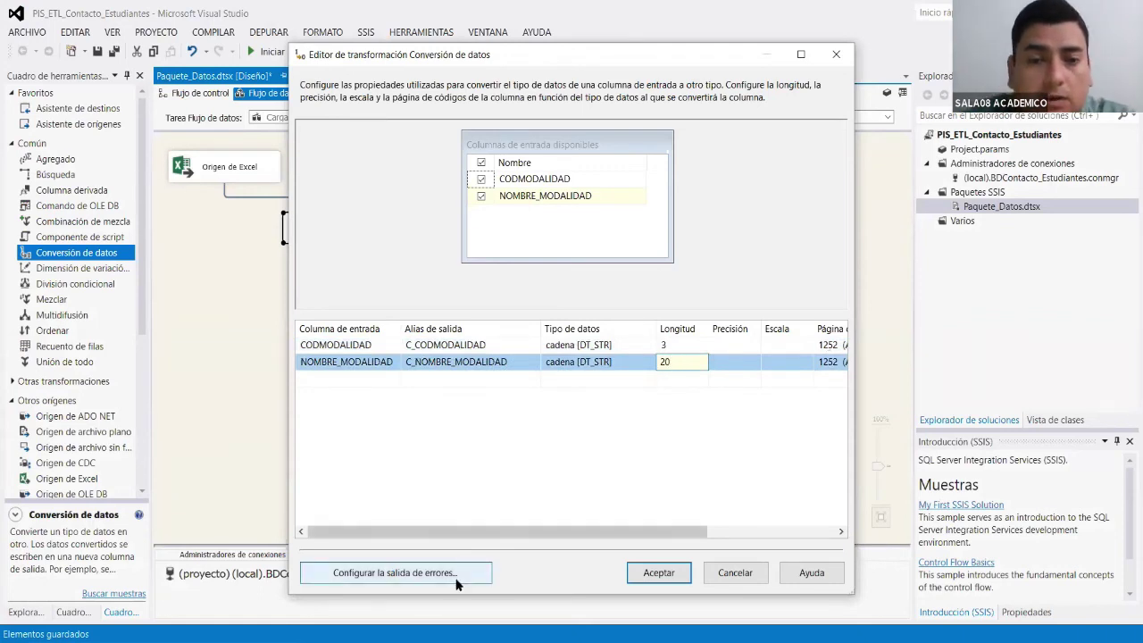
Set Error and Truncamiento to Omitir error for both converted columns and accept the data conversion settings.
left_click(395, 573)
left_click_drag(336, 92, 302, 283)
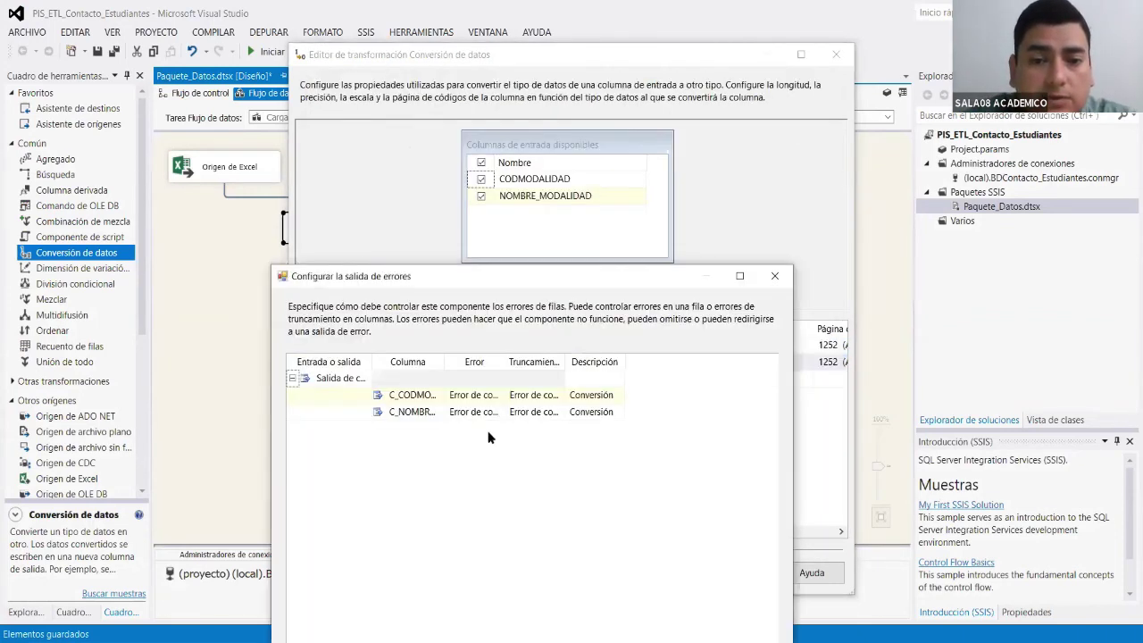
left_click(487, 397)
left_click(536, 414, "shift")
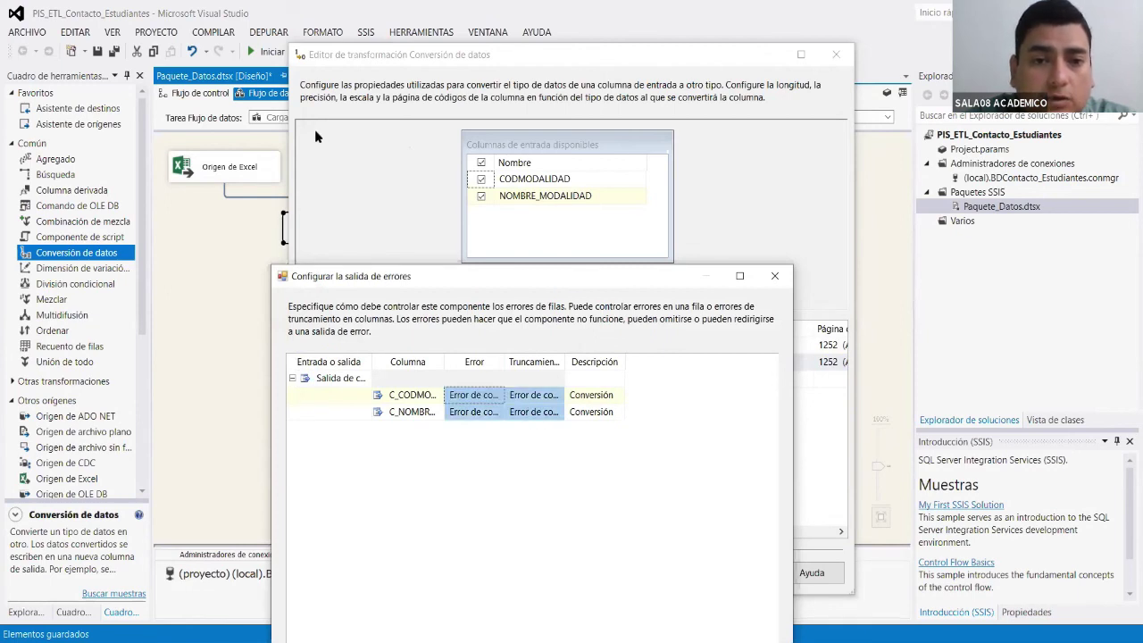
left_click(535, 525)
left_click(535, 536)
left_click(664, 524)
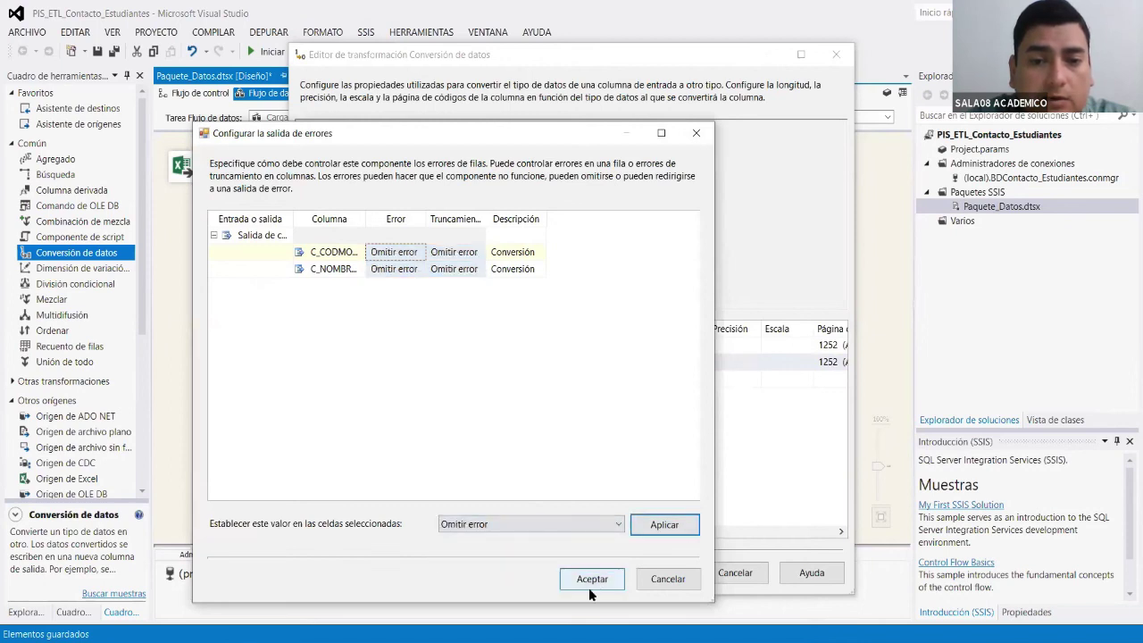
left_click(590, 579)
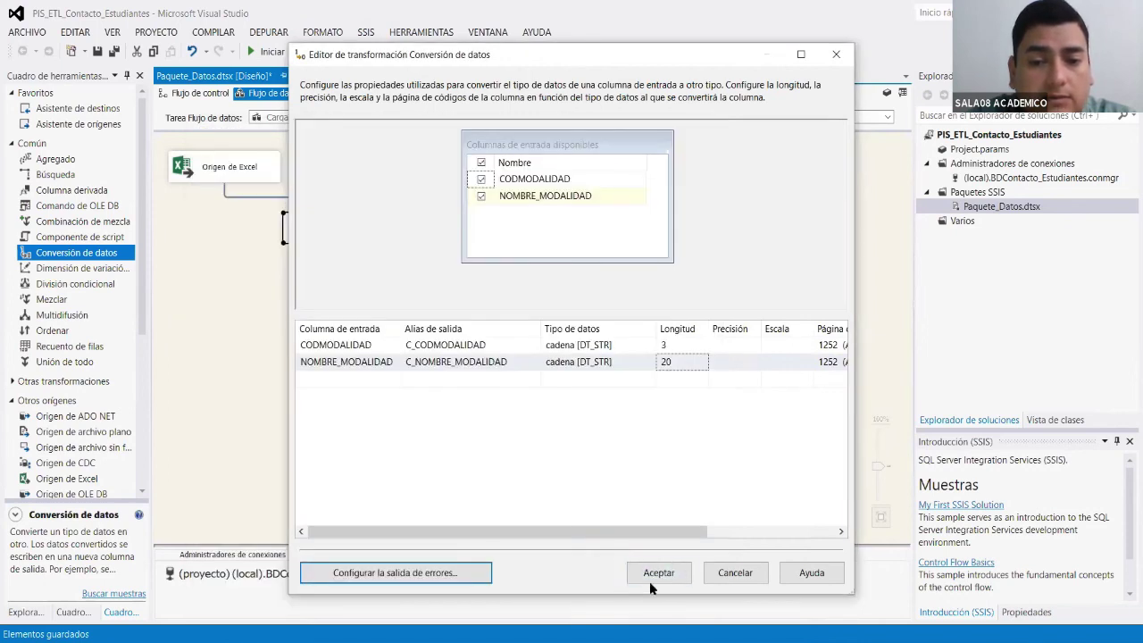
left_click(659, 575)
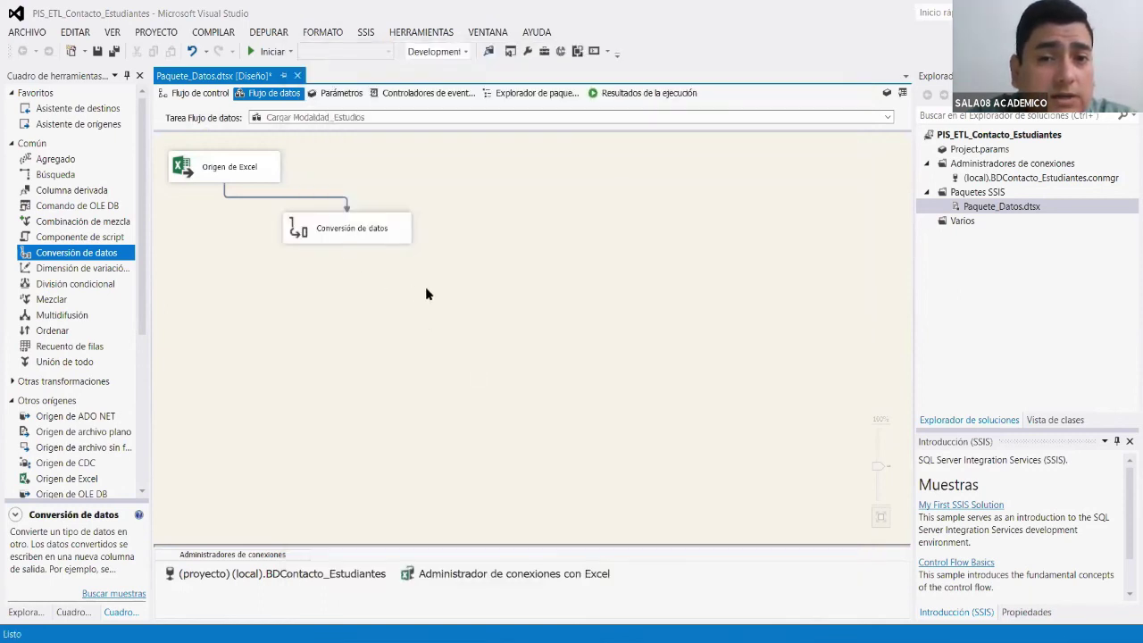
Add a Destino de OLE DB below the data conversion and connect the conversion's data output to it.
left_click(385, 237)
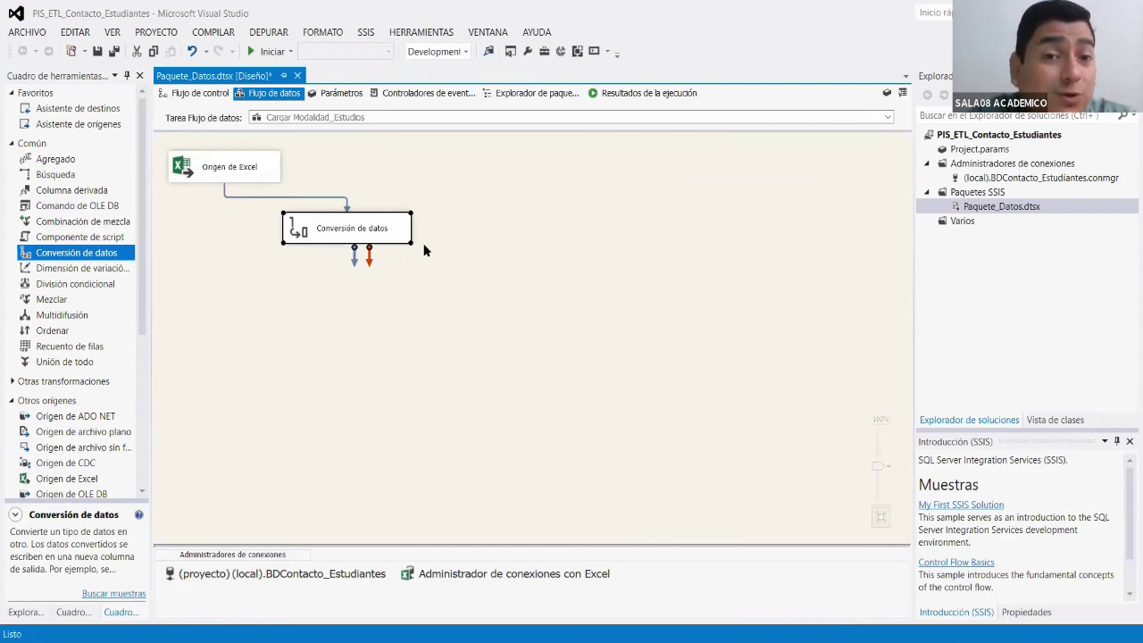
scroll(77, 241, "down", 5)
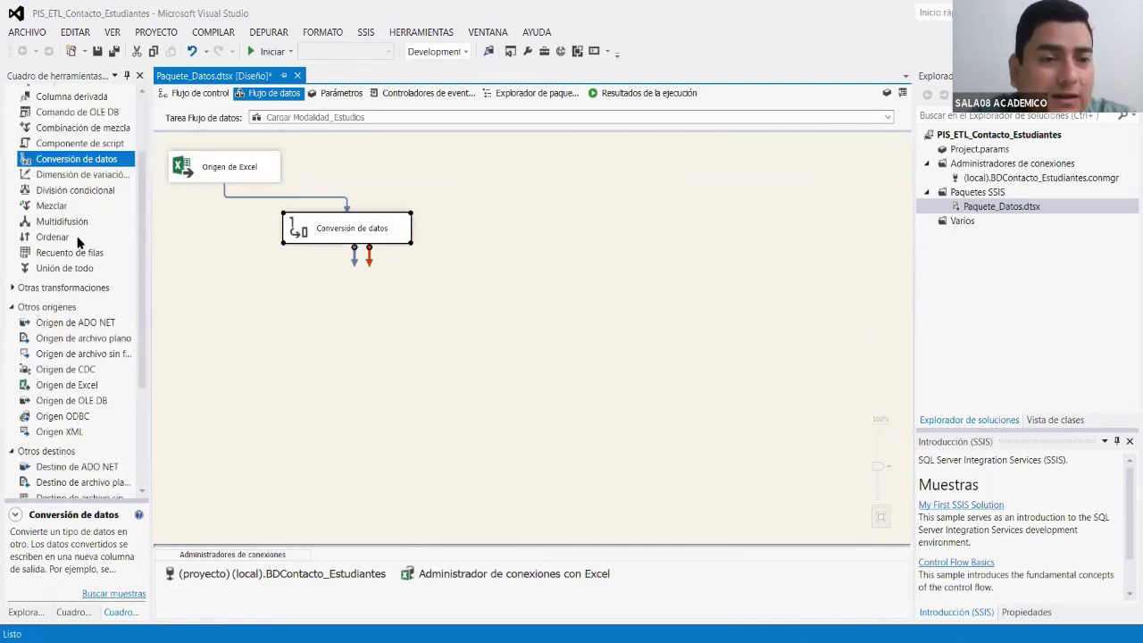
left_click_drag(100, 413, 476, 308)
left_click(349, 223)
left_click_drag(347, 257, 478, 308)
Open the OLE DB destination, choose [dbo].[MODALIDAD_ESTUDIO] as its table, and preview the existing data.
double_click(531, 315)
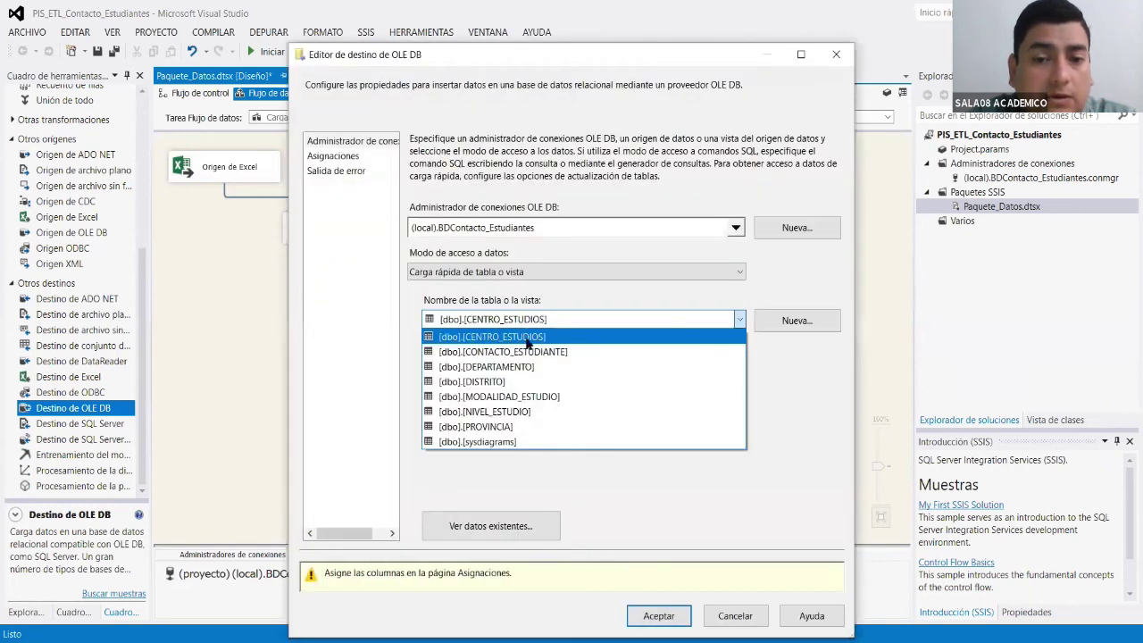
left_click(540, 397)
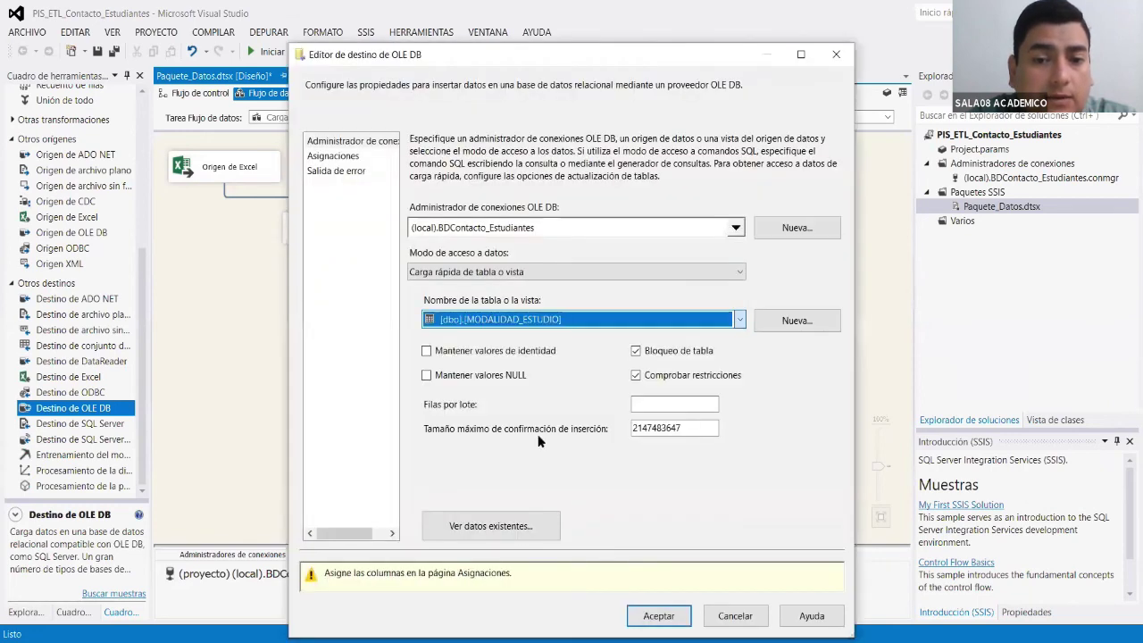
left_click(536, 528)
left_click(683, 498)
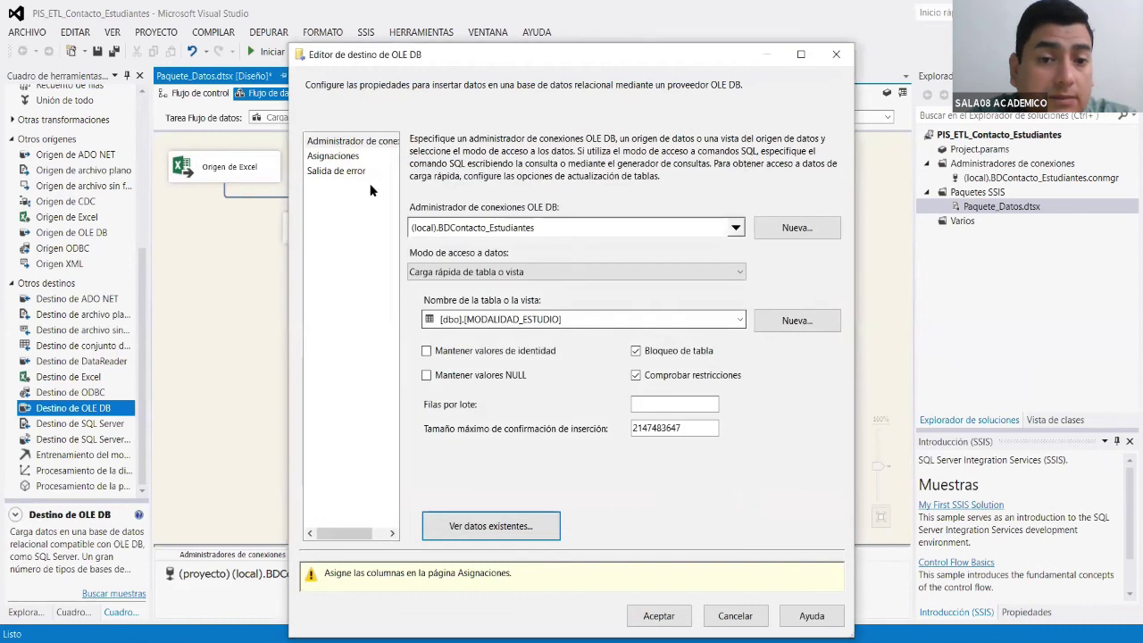
Map C_CODMODALIDAD to CODMODALIDAD and C_NOMBRE_MODALIDAD to NOMBRE_MODALIDAD in the OLE DB destination.
left_click(350, 156)
left_click(605, 362)
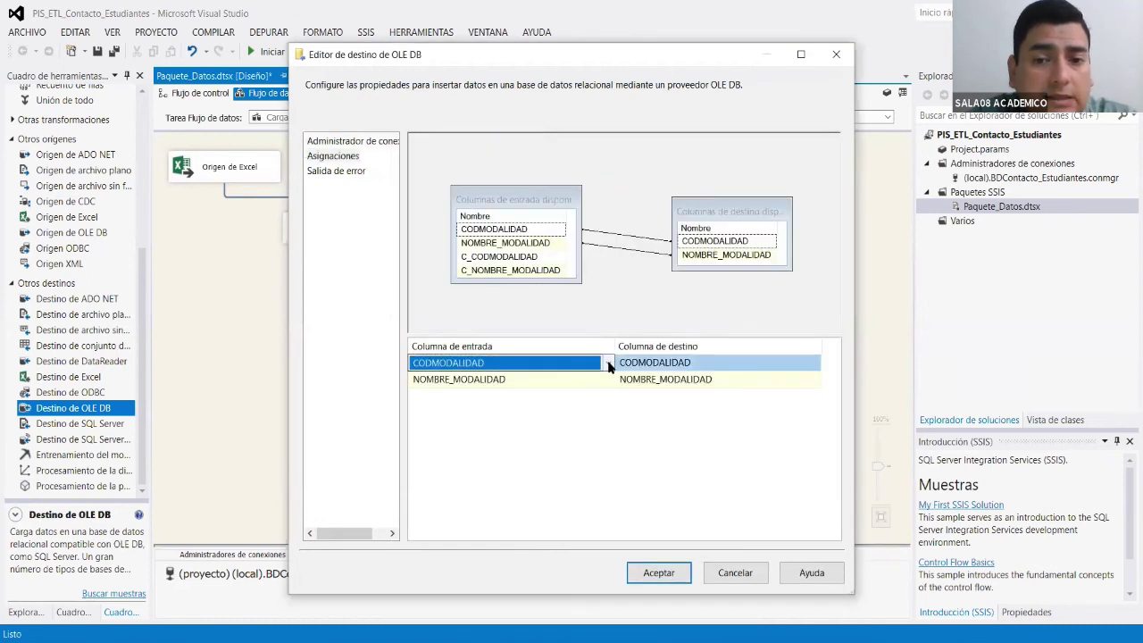
left_click(608, 363)
left_click(563, 404)
left_click(592, 379)
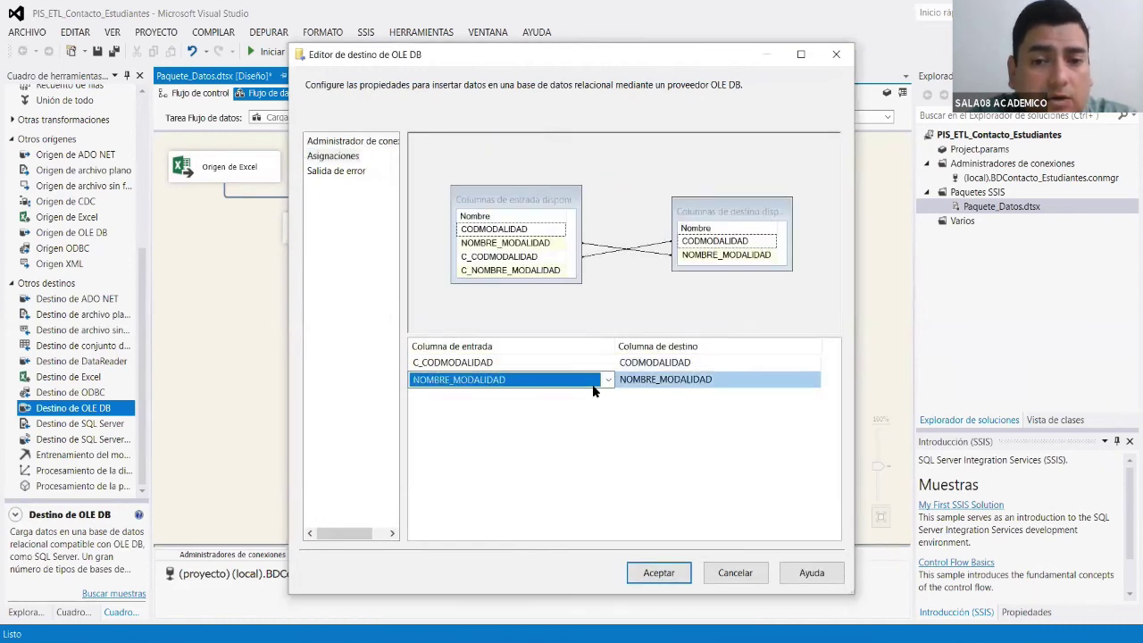
left_click(608, 379)
left_click(571, 438)
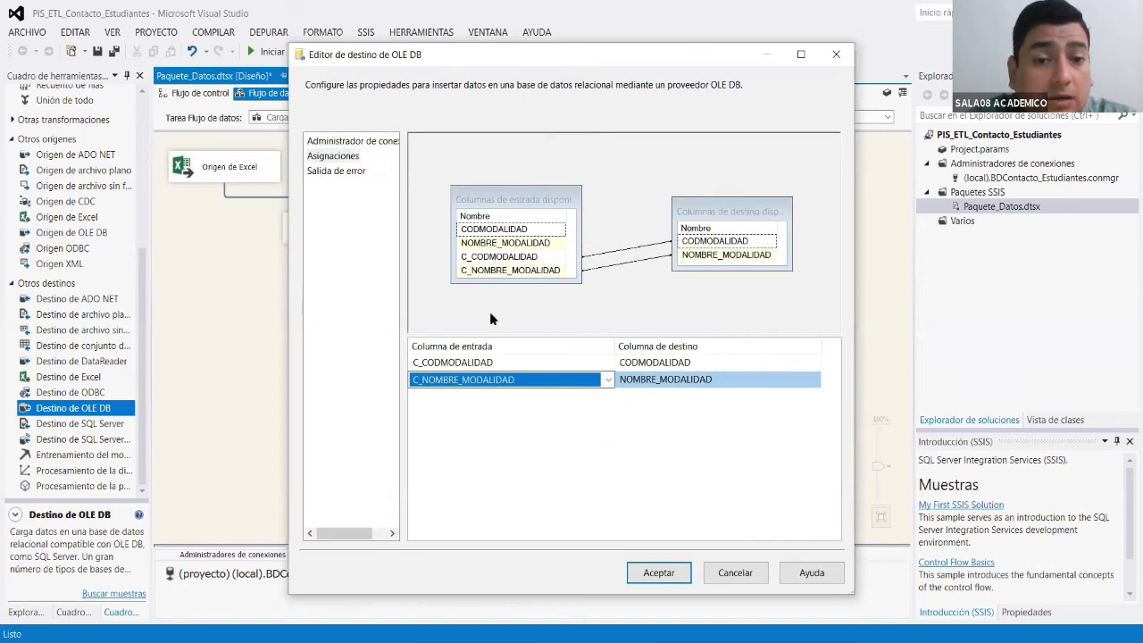
Set the OLE DB destination's error output to Omitir error and accept the destination settings.
left_click(360, 172)
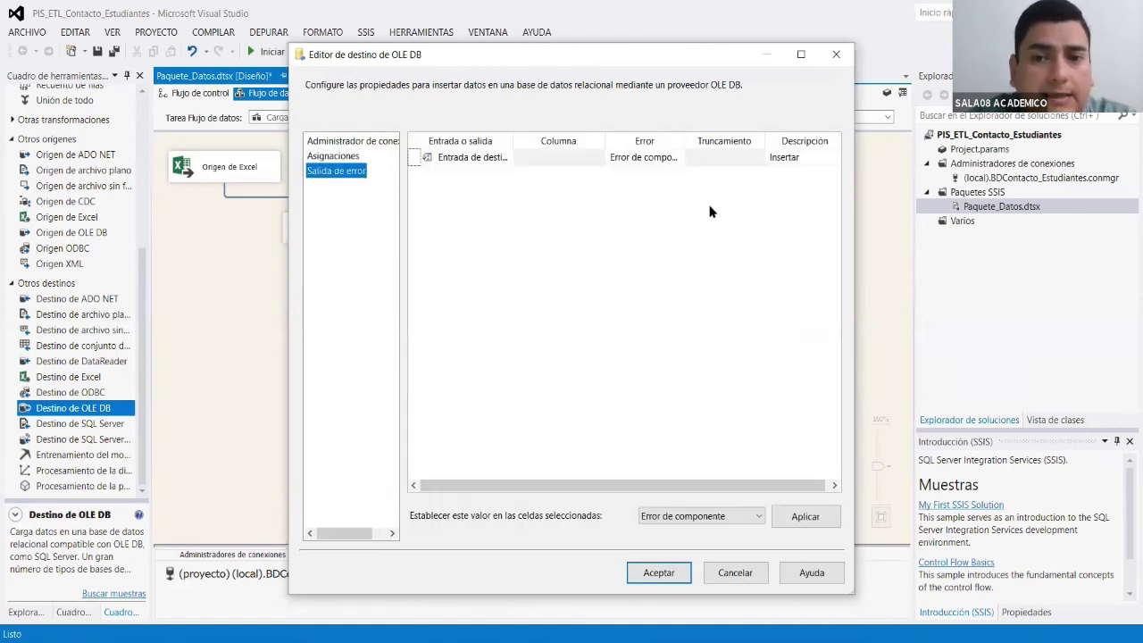
left_click(644, 157)
left_click(701, 516)
left_click(666, 540)
left_click(804, 516)
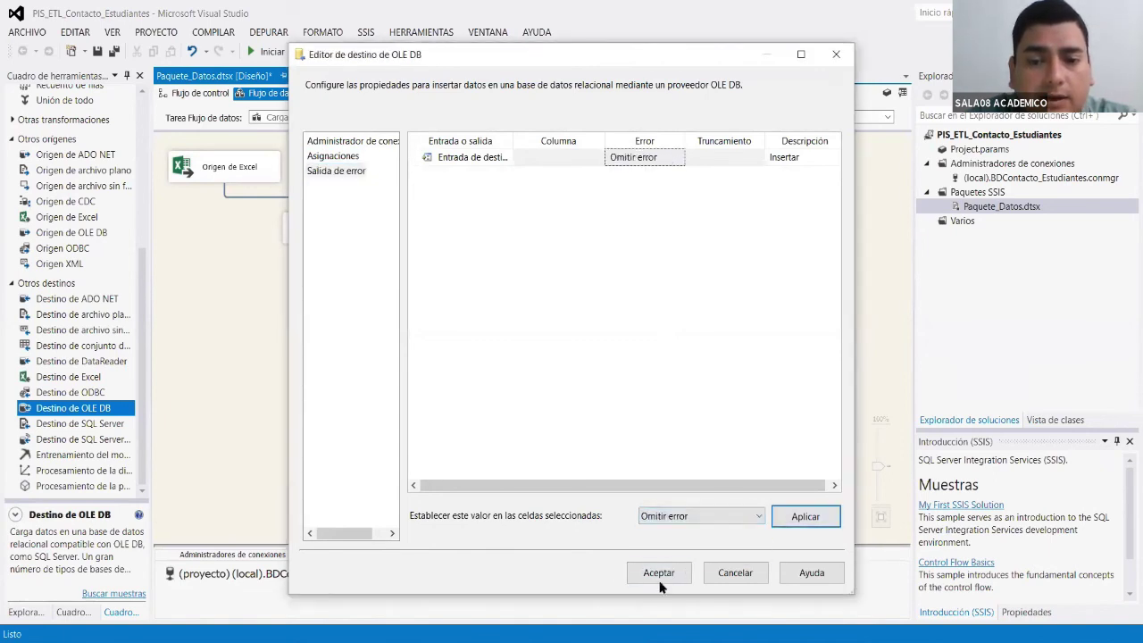
left_click(660, 576)
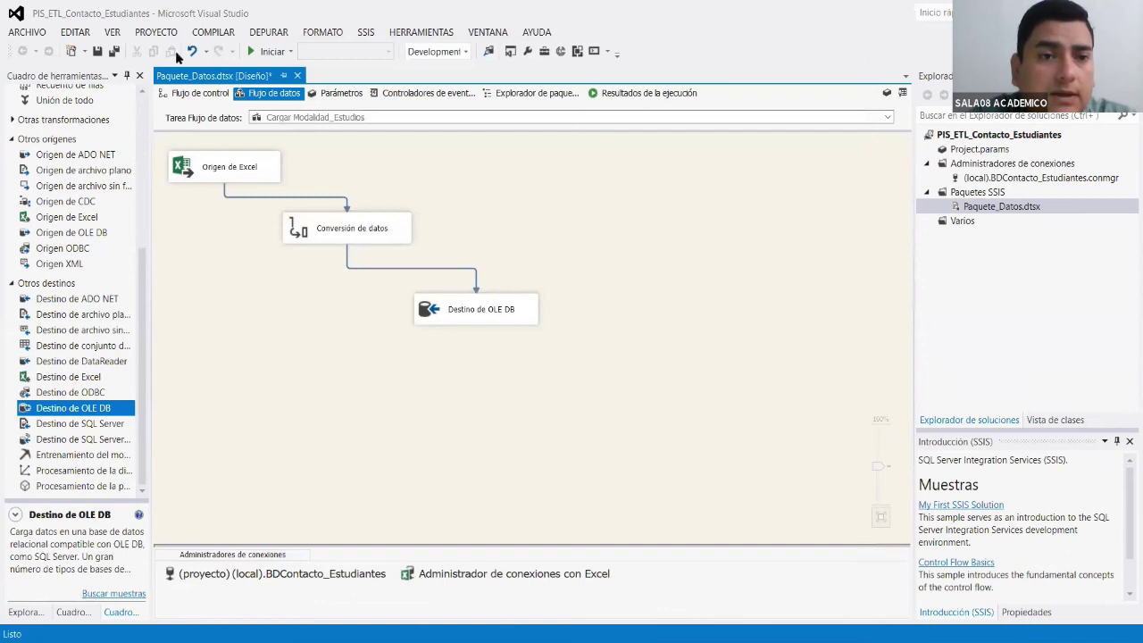
Save Paquete_Datos.dtsx and start running the package.
left_click(97, 50)
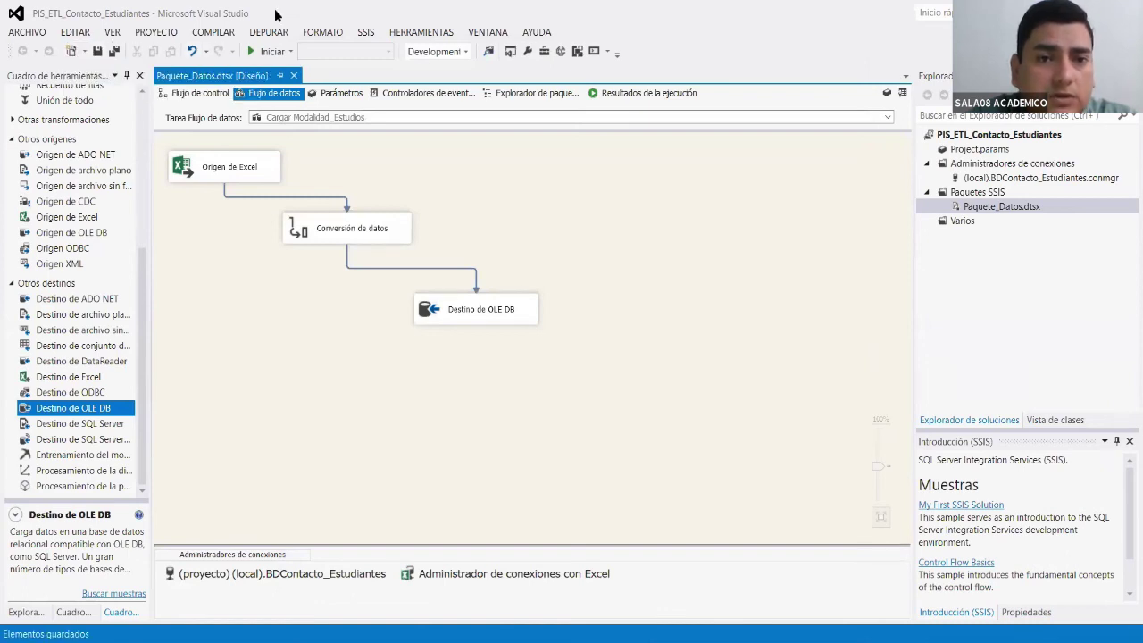
left_click(252, 52)
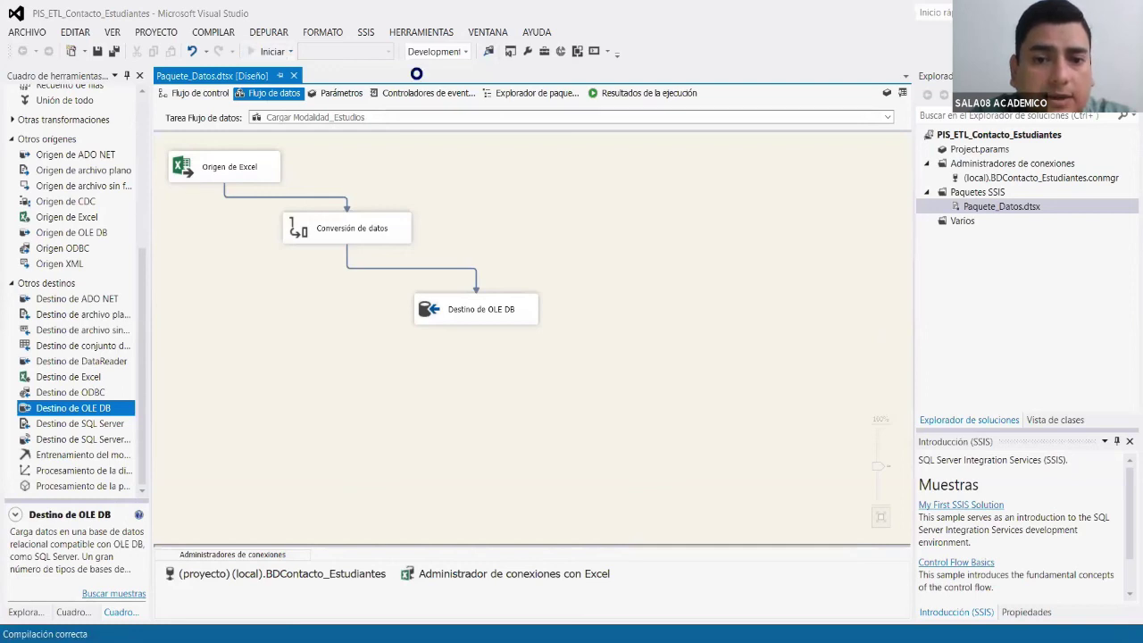
Switch to SQL Server Management Studio and run SELECT * FROM MODALIDAD_ESTUDIO to check the loaded rows.
key("alt+Tab")
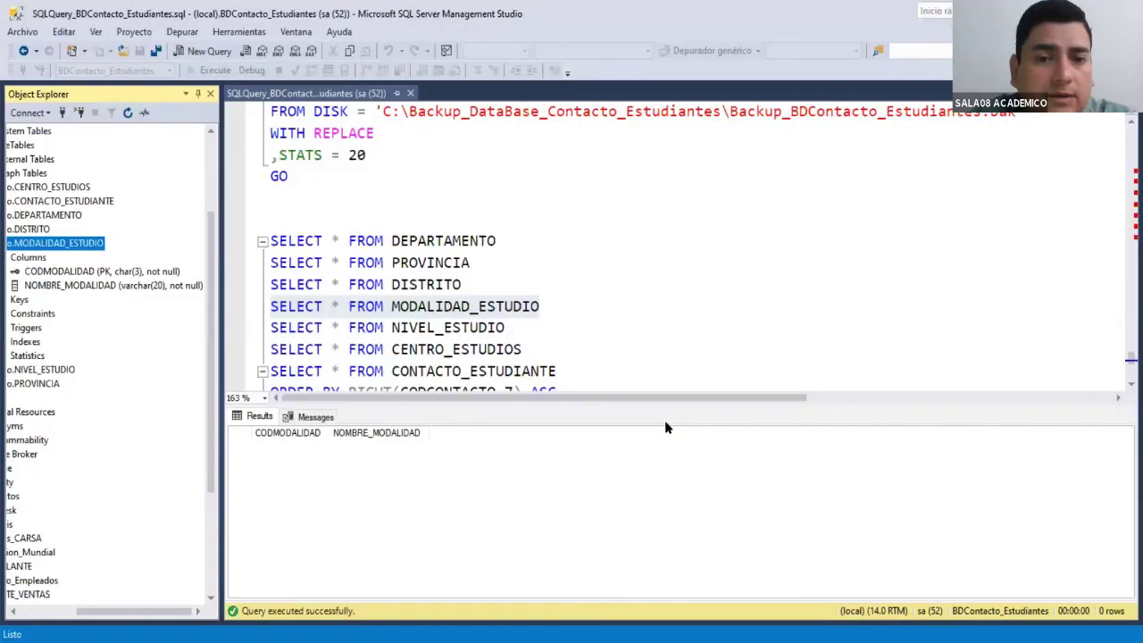
left_click_drag(559, 306, 268, 306)
left_click(192, 71)
left_click(192, 70)
left_click(192, 71)
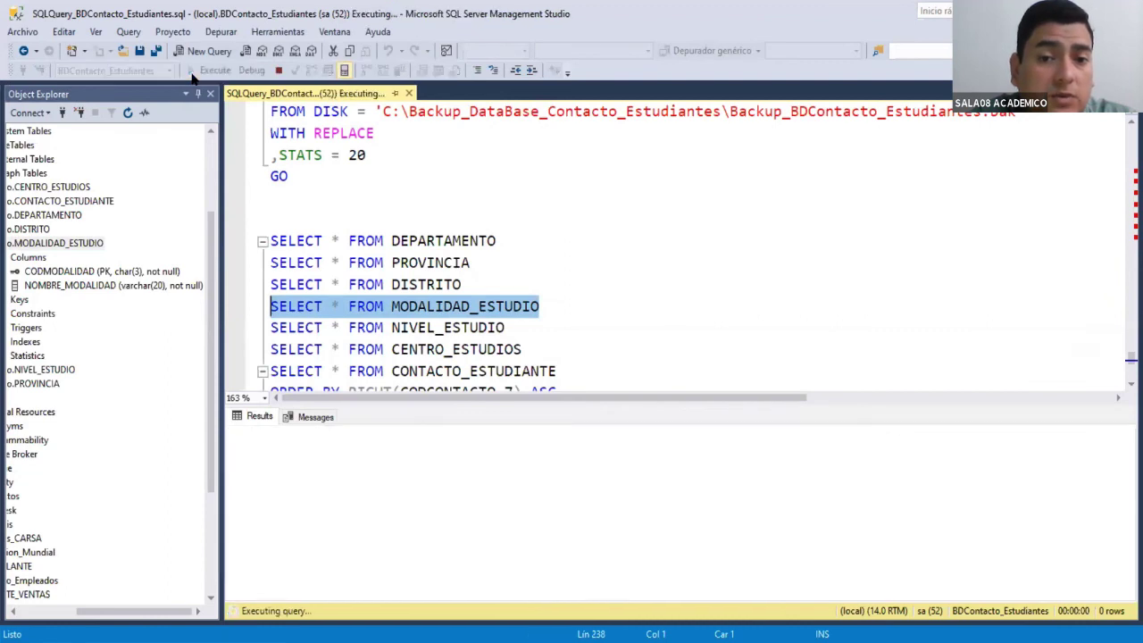
left_click(192, 71)
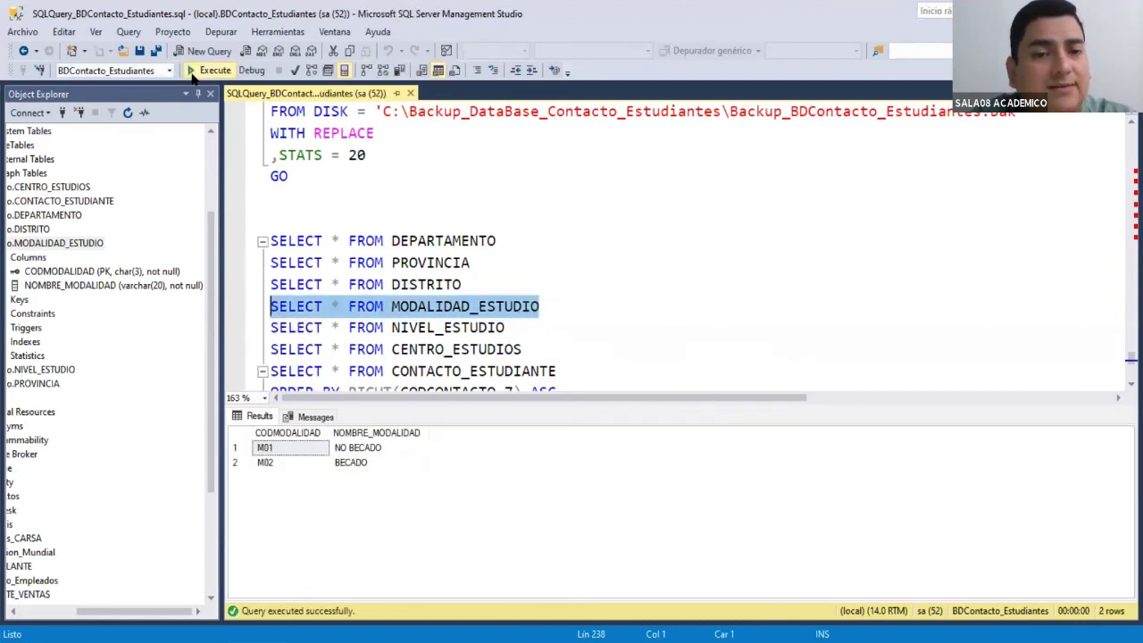
left_click(192, 71)
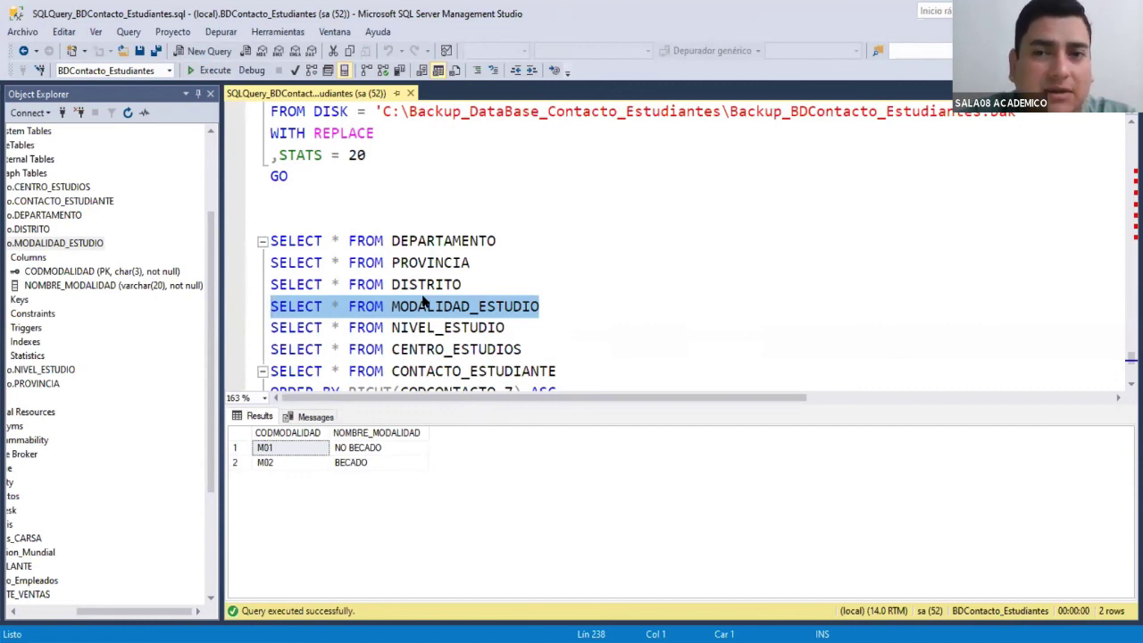
Return to Visual Studio, check the execution status of the control flow tasks, and stop debugging.
key("alt+Tab")
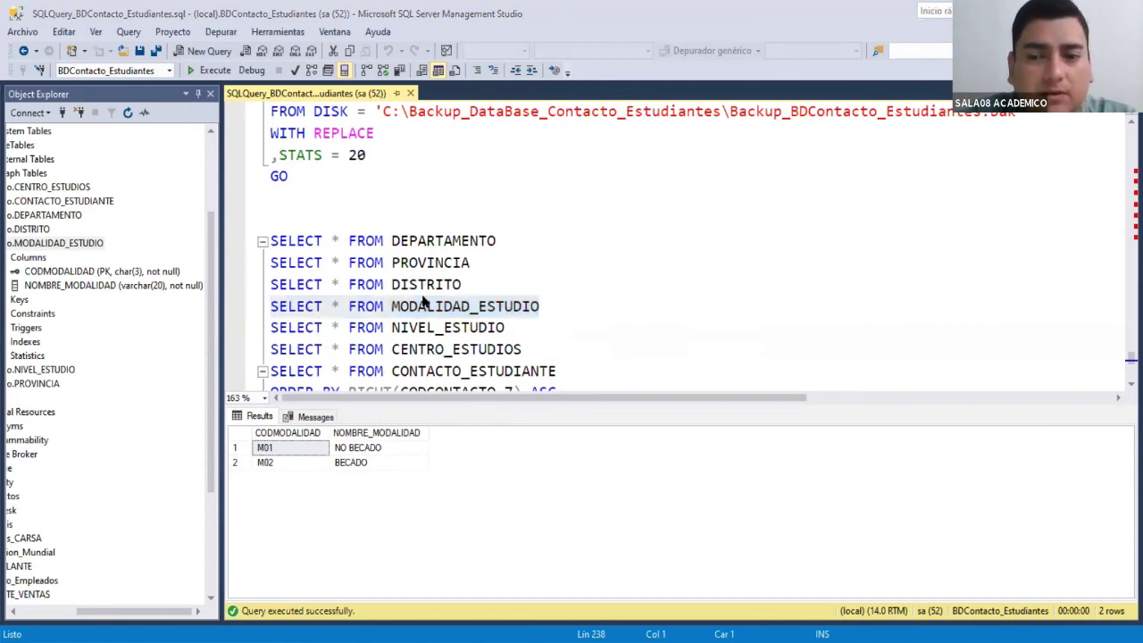
key("alt+Tab")
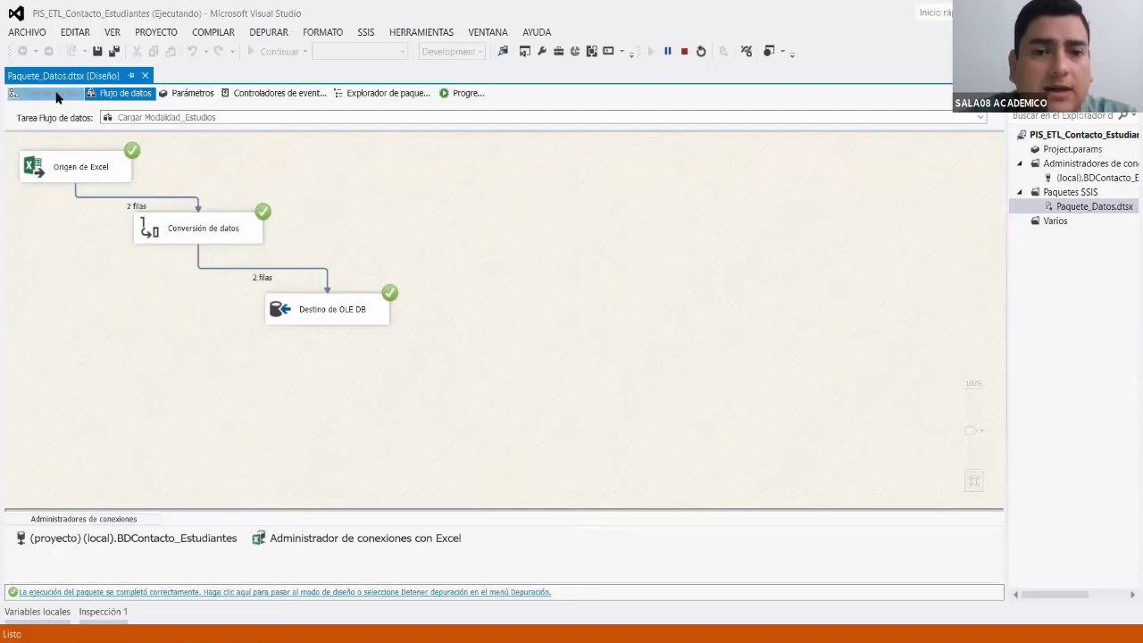
left_click(49, 93)
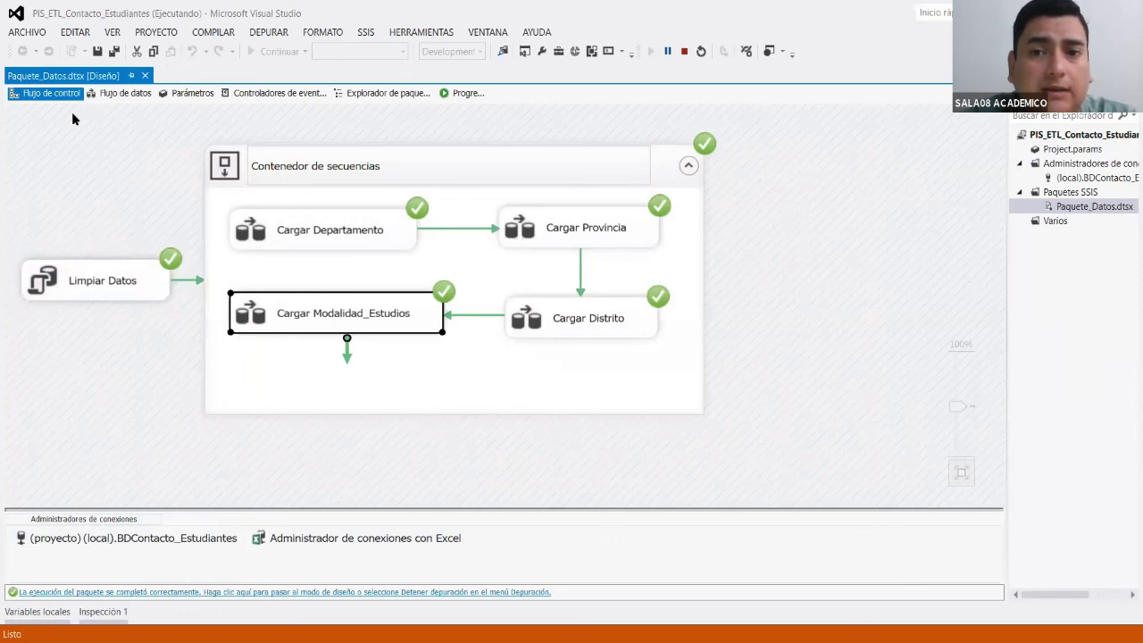
left_click(684, 51)
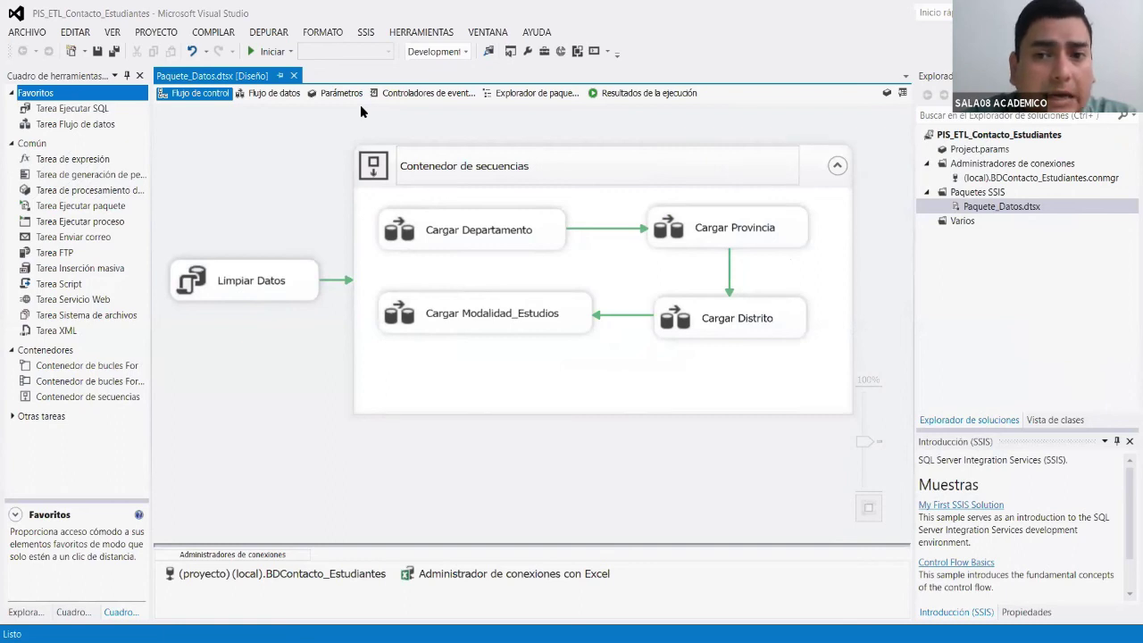
Open the Cargar Provincia data flow and review its Búsqueda CodDep, Conversión de datos CodDep and OLE DB destination components.
double_click(721, 234)
left_click(545, 259)
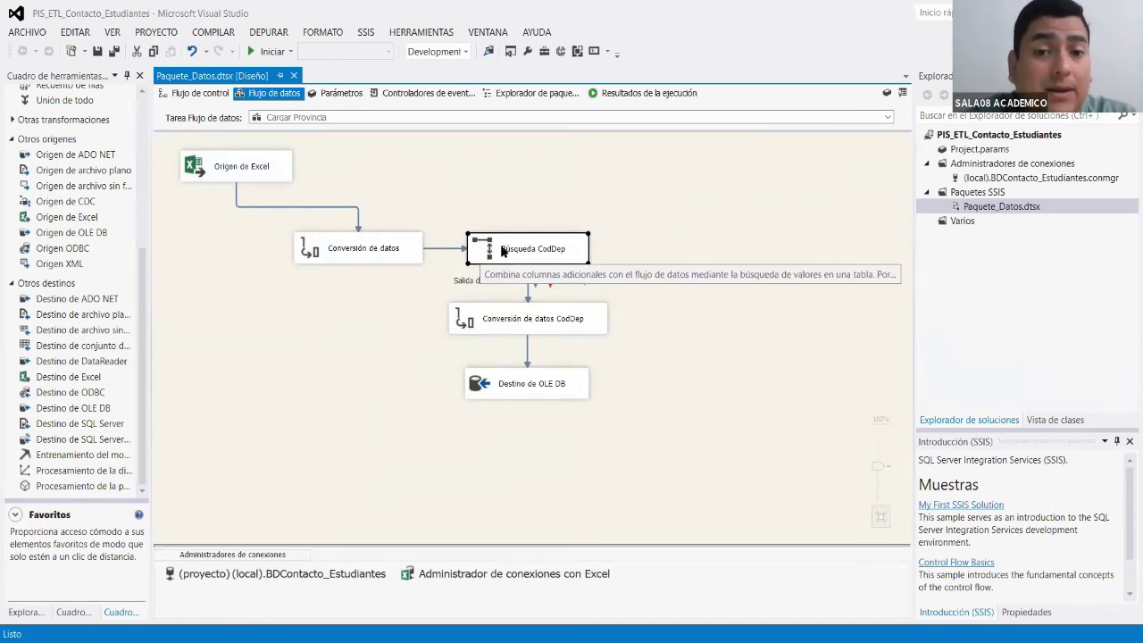
left_click(575, 384)
left_click(568, 262)
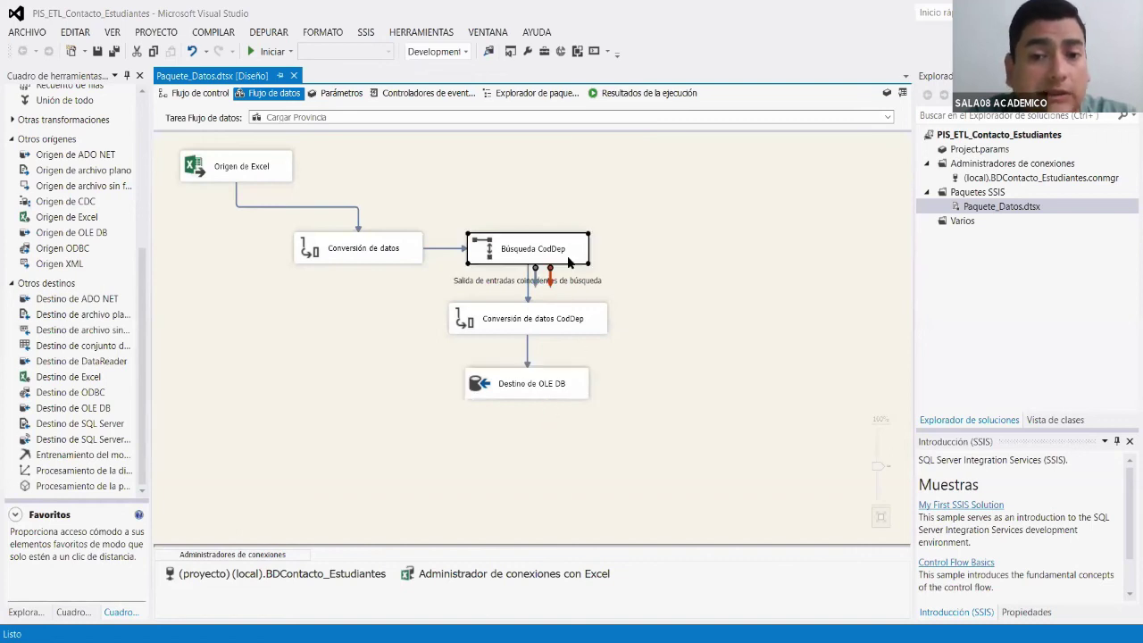
left_click(558, 324)
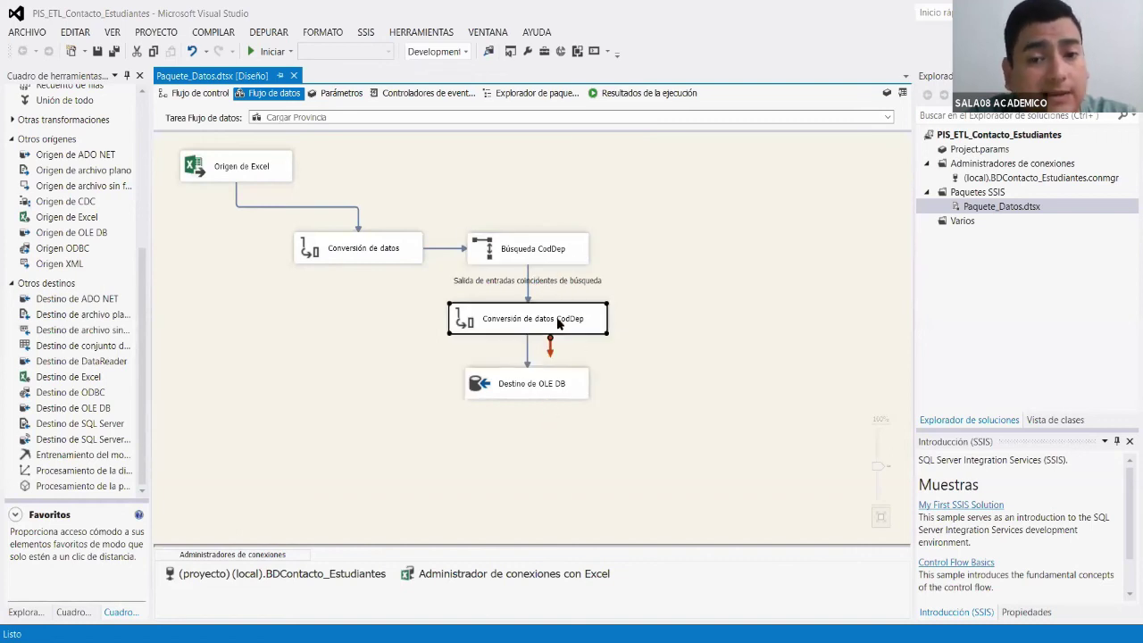
left_click(564, 257)
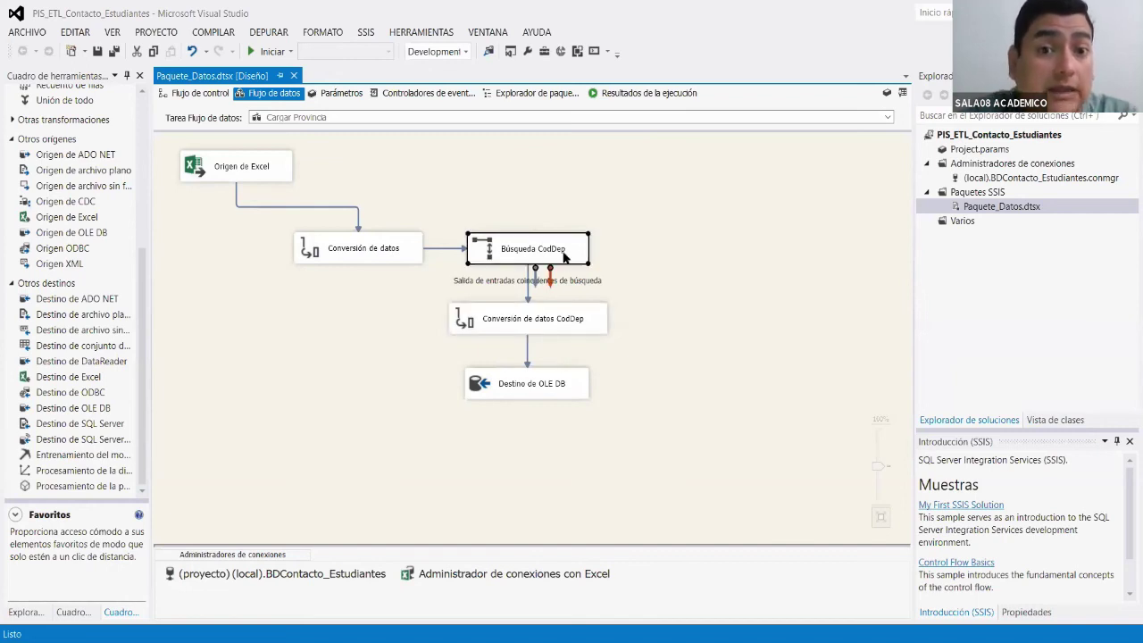
left_click(551, 385)
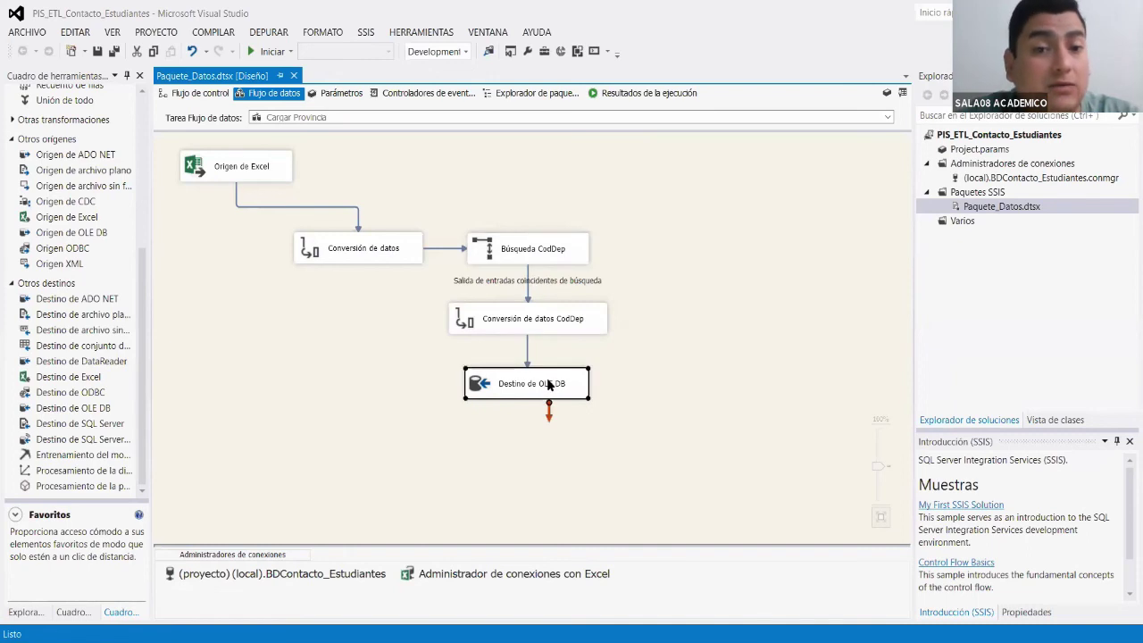